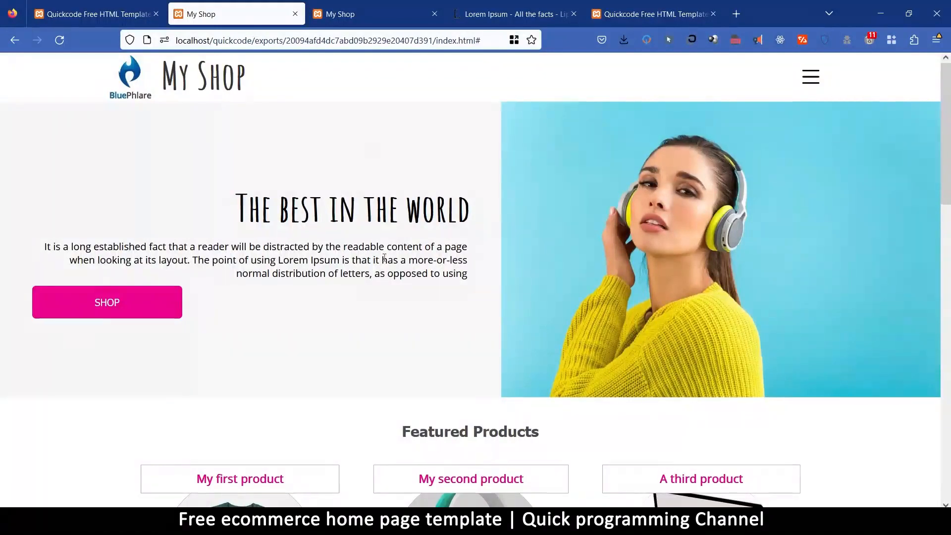
Examine the finished My Shop page from the hero banner to the footer, and compare it with the blank Quickcode canvas.
scroll(385, 258, "down", 15)
scroll(439, 255, "up", 15)
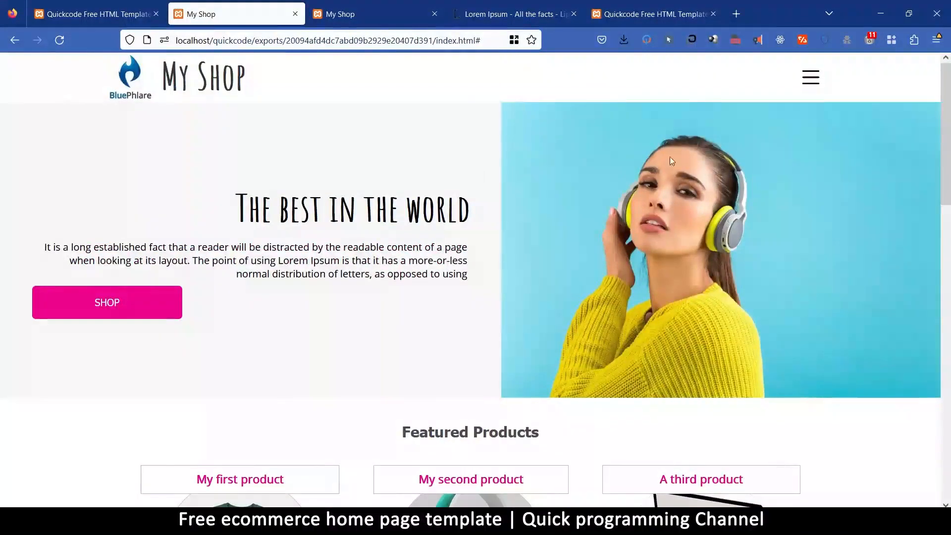
mouse_move(938, 72)
left_mouse_down()
mouse_move(947, 411)
mouse_move(948, 60)
mouse_move(947, 138)
mouse_move(945, 82)
left_mouse_up()
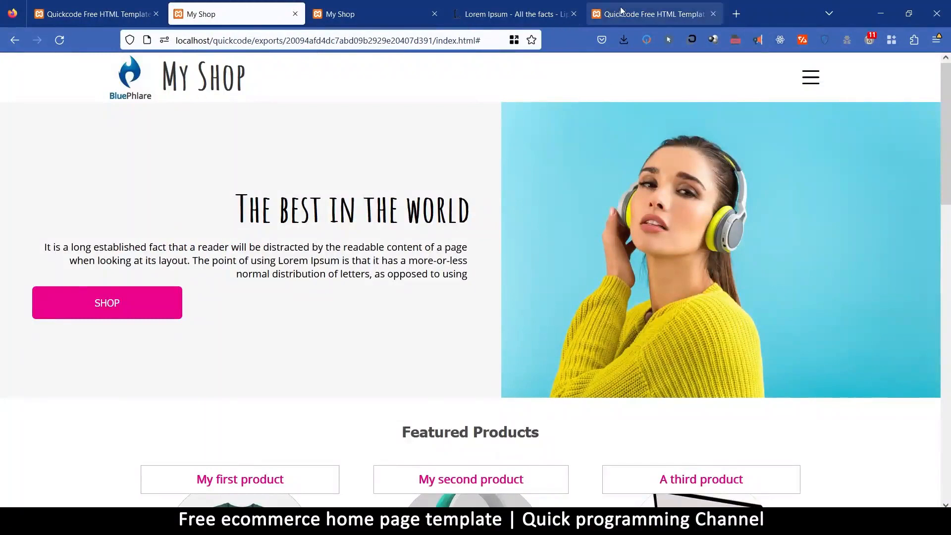
left_click(648, 14)
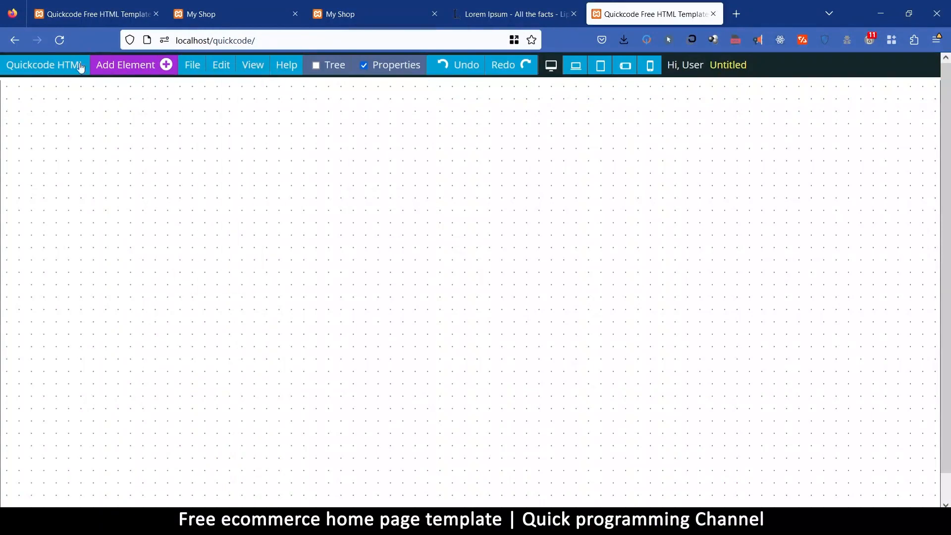
left_click(218, 16)
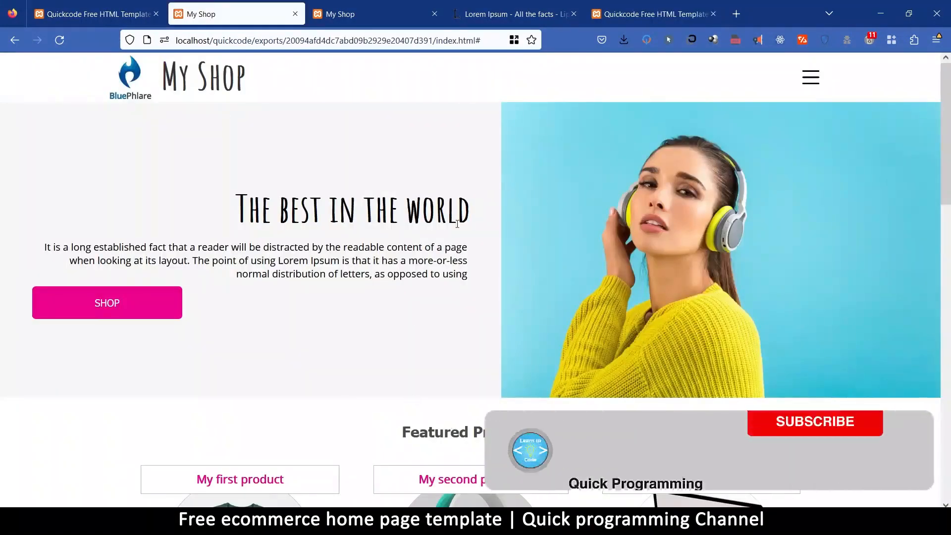
scroll(338, 219, "down", 4)
scroll(340, 225, "up", 4)
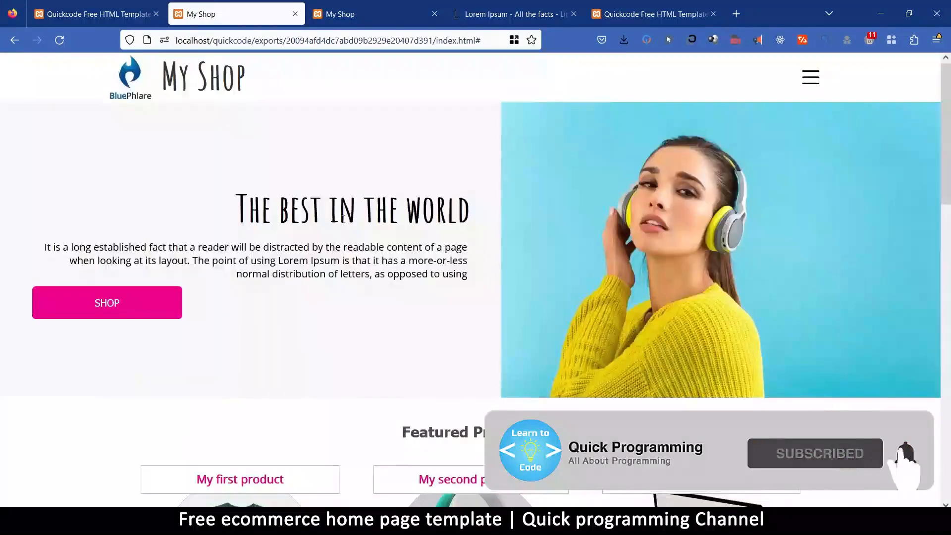
left_click(617, 14)
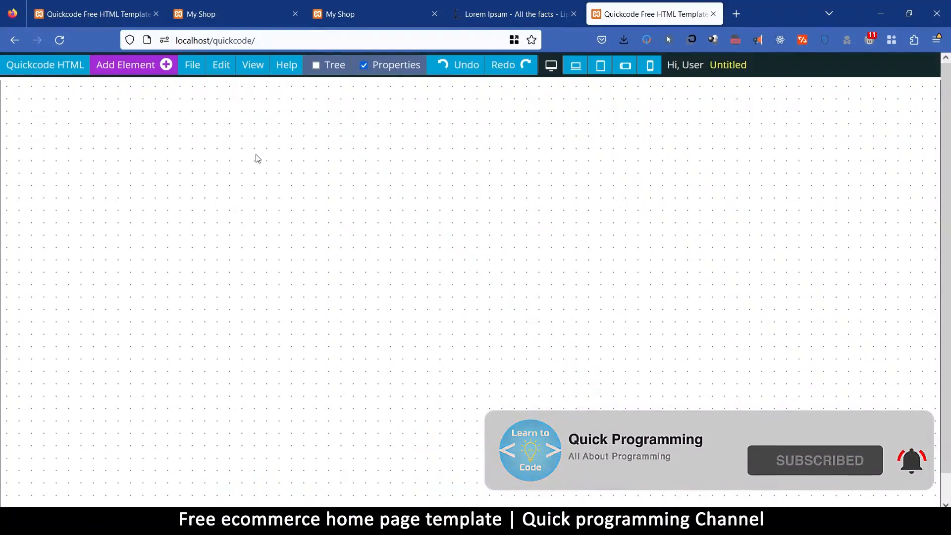
left_click(205, 14)
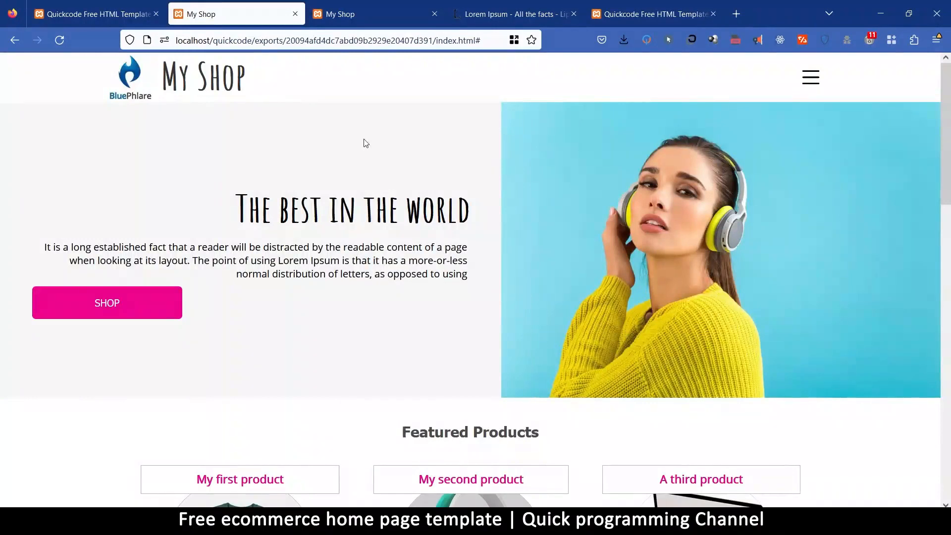
scroll(355, 233, "down", 15)
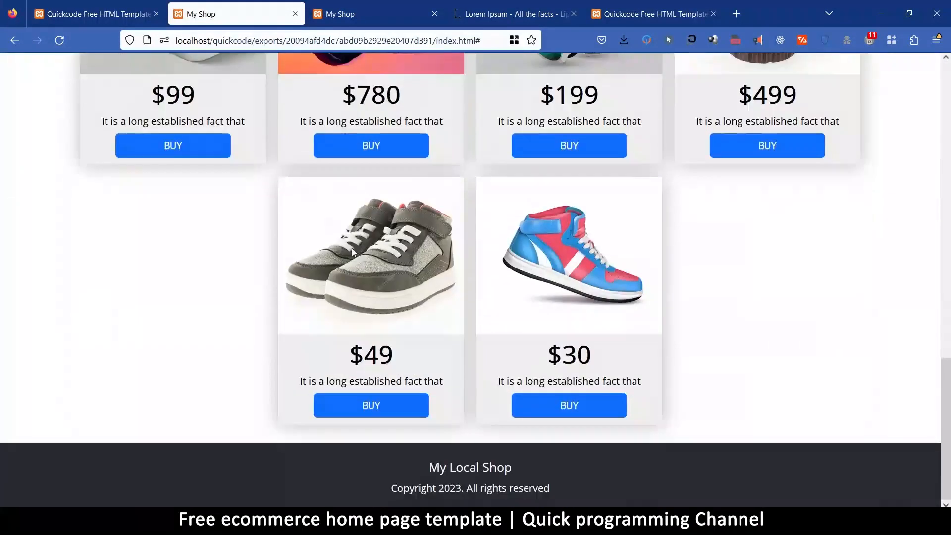
scroll(352, 248, "up", 15)
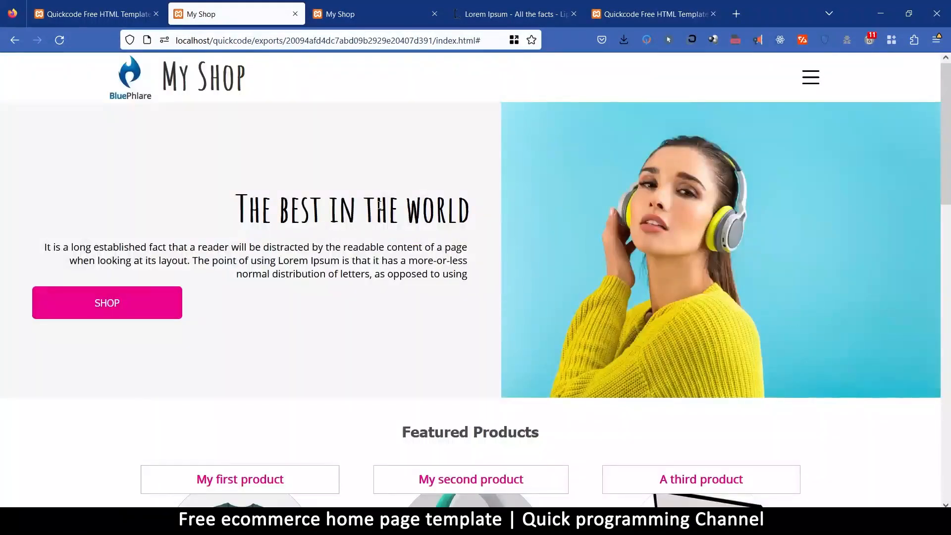
Open and close the My Shop page's slide-out navigation twice to check its links.
left_click(810, 77)
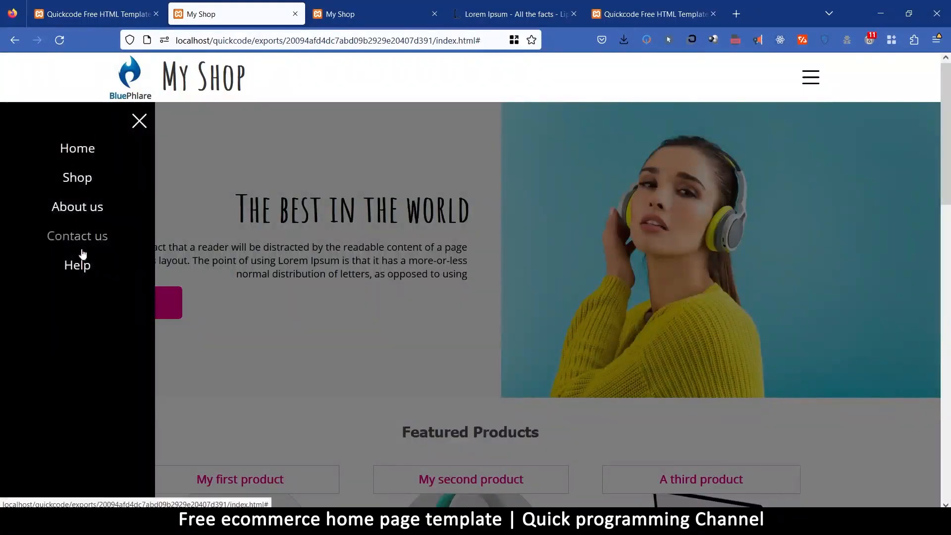
left_click(139, 121)
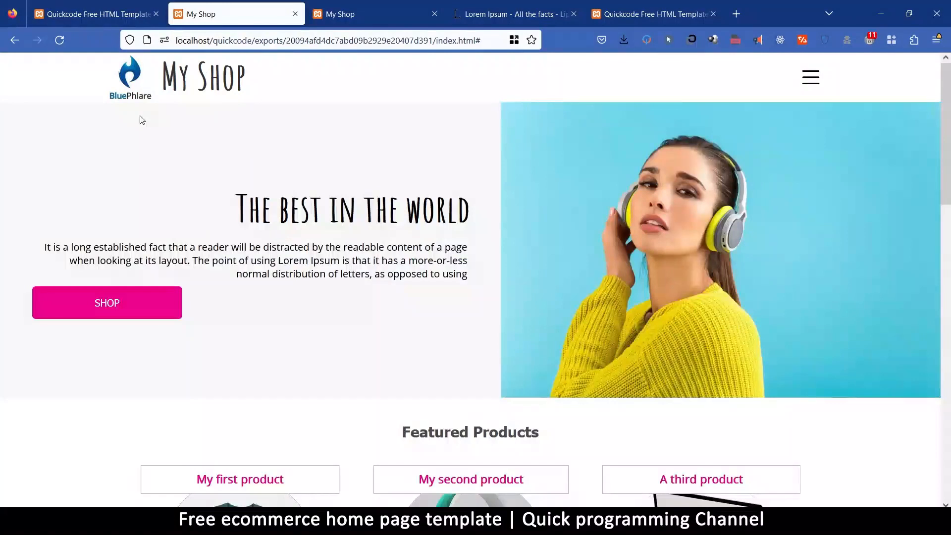
left_click(810, 78)
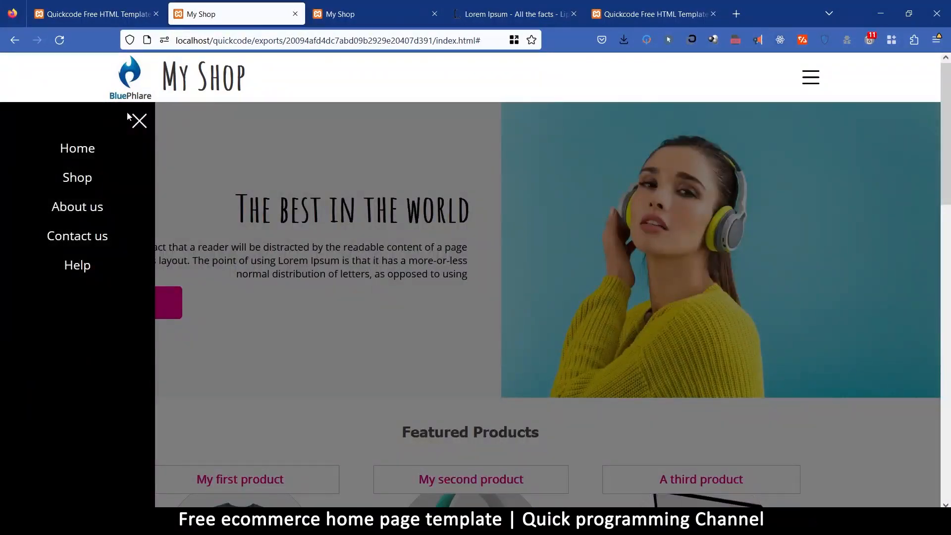
left_click(138, 120)
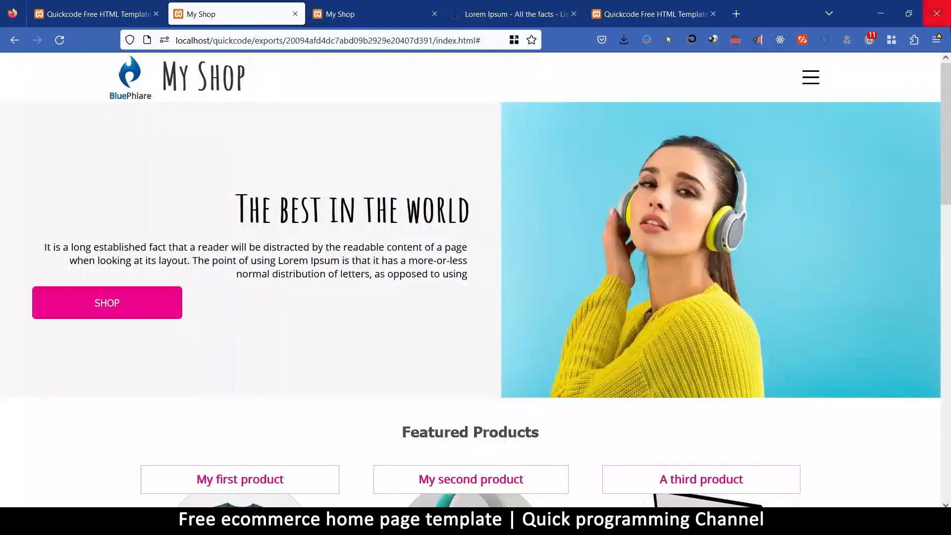
Preview the shop page in Responsive Design Mode at a viewport width of 633 and review its product sections.
left_click(936, 40)
left_click(849, 391)
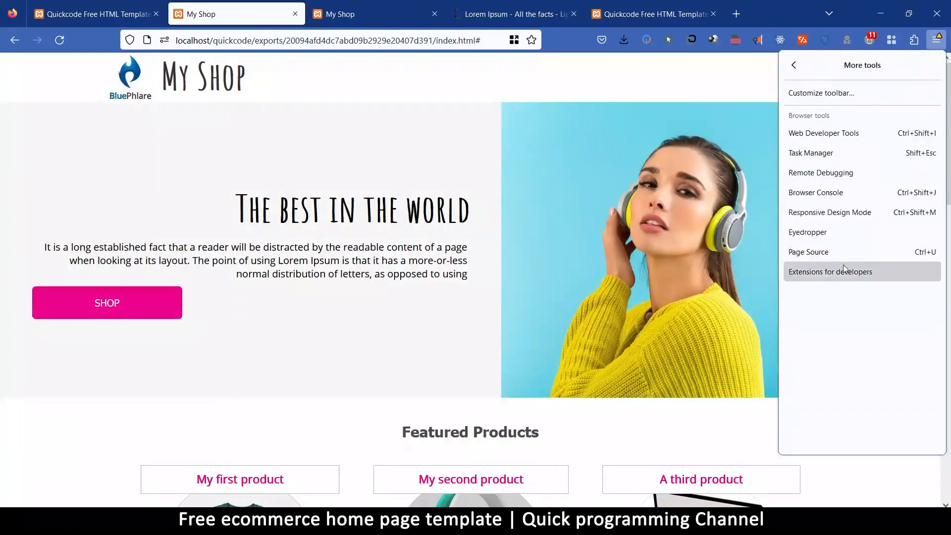
left_click(828, 213)
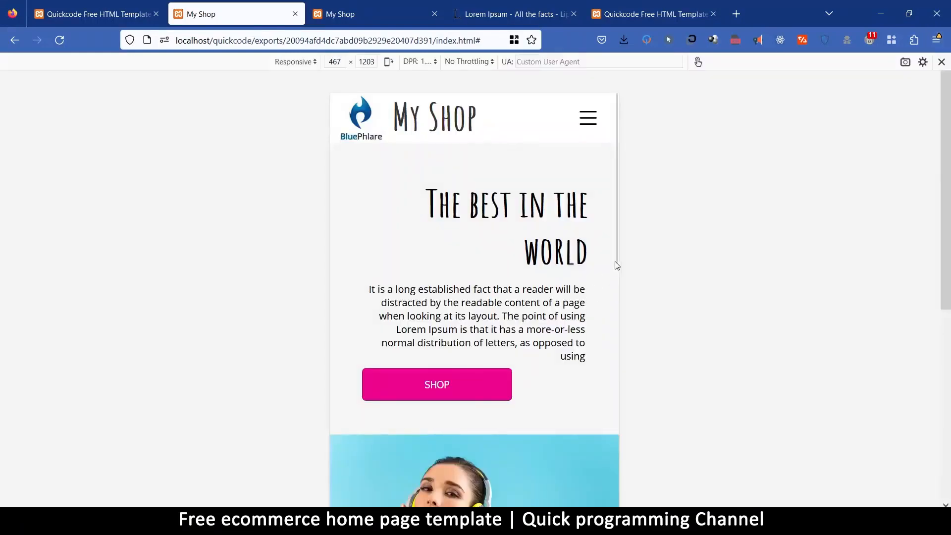
left_click_drag(620, 258, 671, 277)
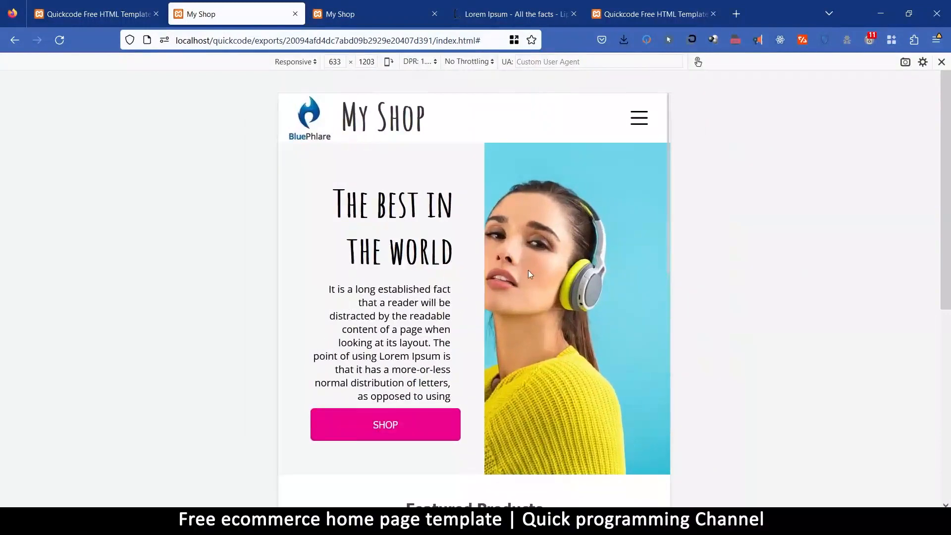
scroll(528, 270, "down", 20)
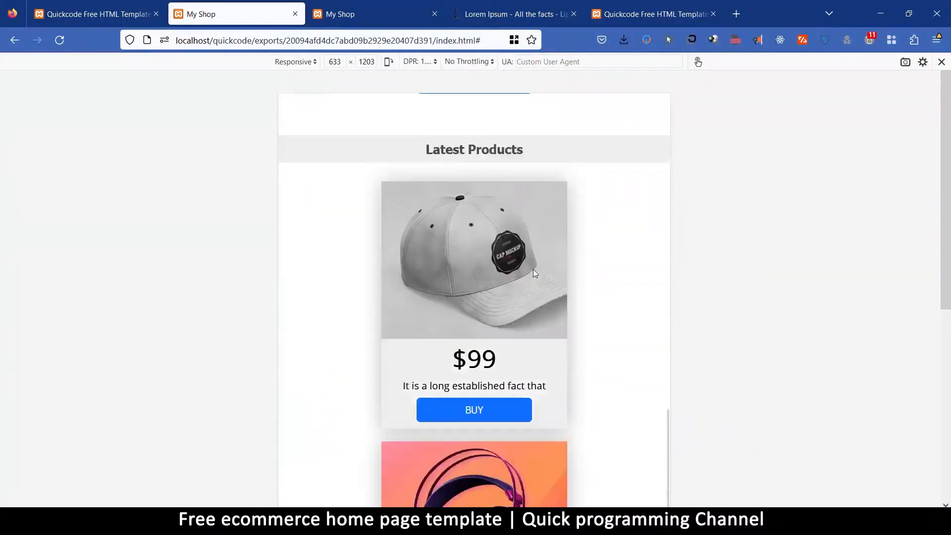
scroll(533, 269, "down", 15)
Narrow the preview's viewport width to 385 and review the page's mobile layout from the footer up to the header.
left_click_drag(672, 272, 595, 274)
scroll(480, 338, "down", 8)
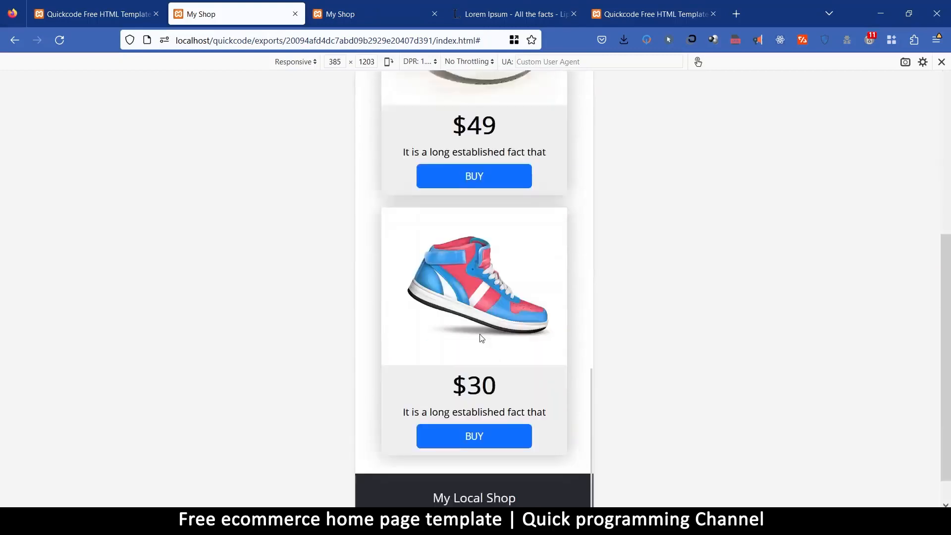
scroll(481, 332, "up", 20)
scroll(486, 329, "up", 15)
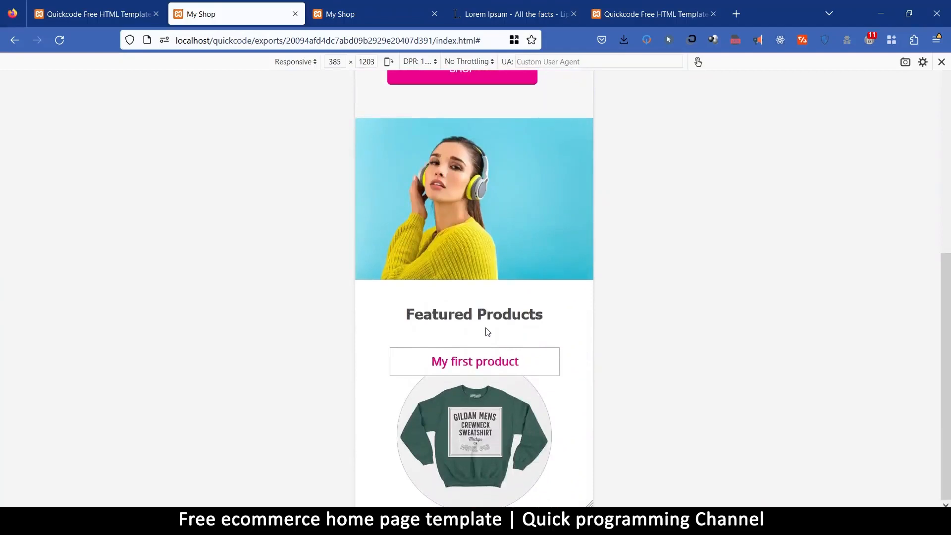
scroll(488, 331, "up", 10)
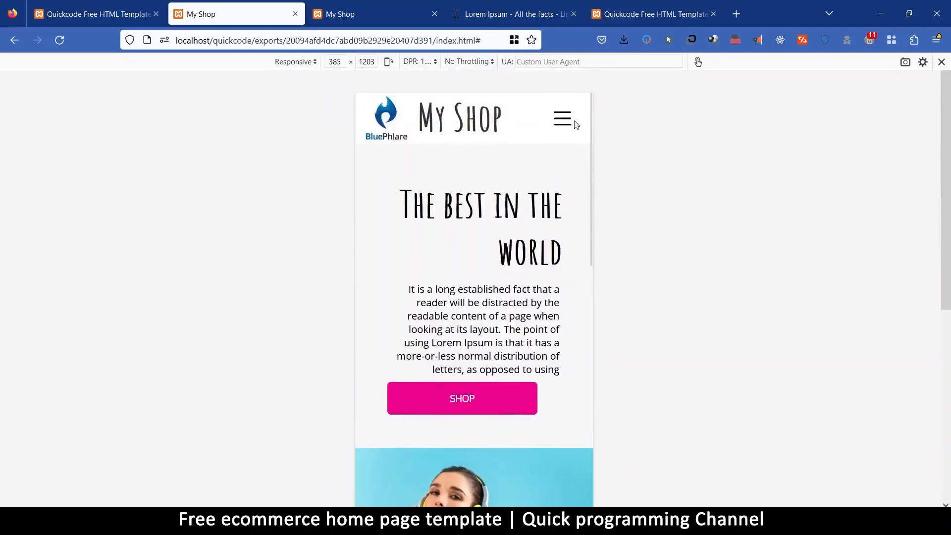
Check the slide-out navigation in the mobile preview, close it and widen the viewport again.
left_click(565, 120)
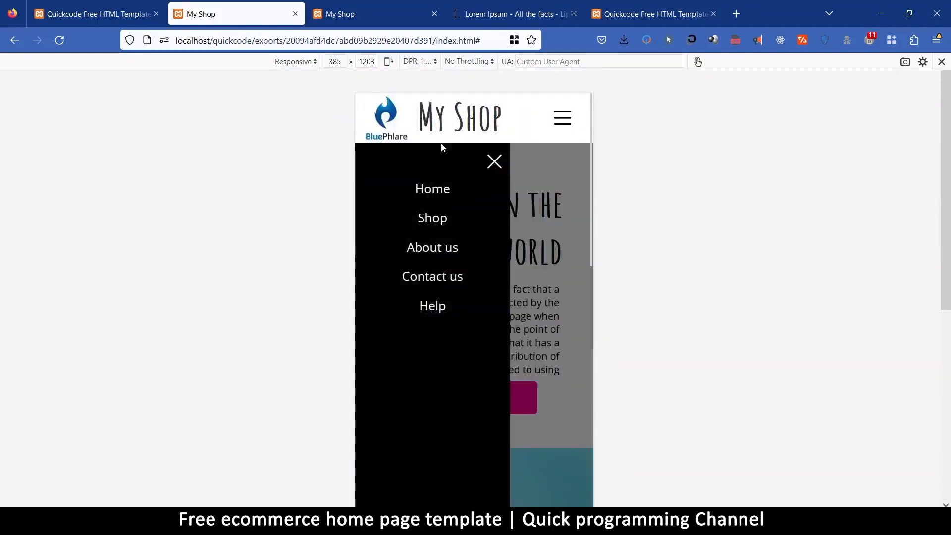
left_click(495, 162)
left_click_drag(595, 207, 898, 218)
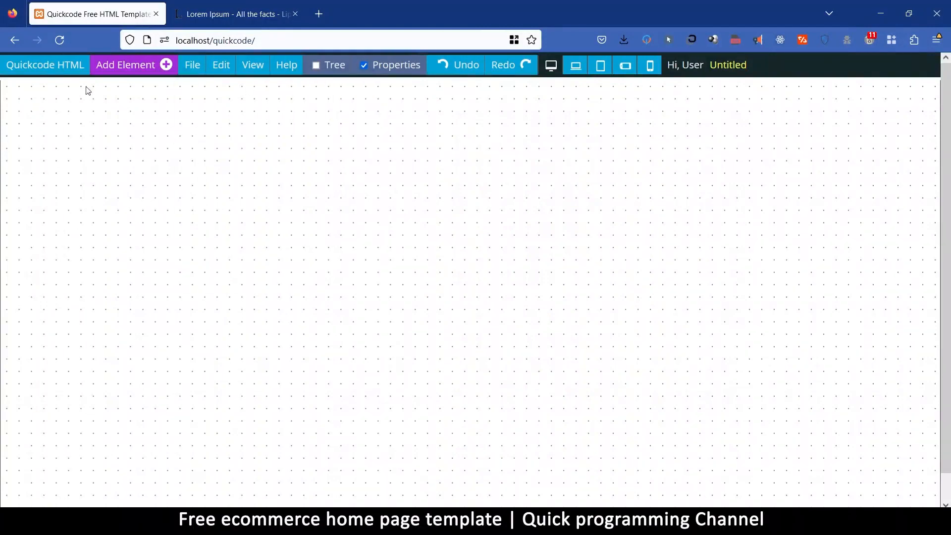
Reload the blank Quickcode project and add the Header 2 element from the Headers category to the page.
left_click(60, 41)
left_click(132, 71)
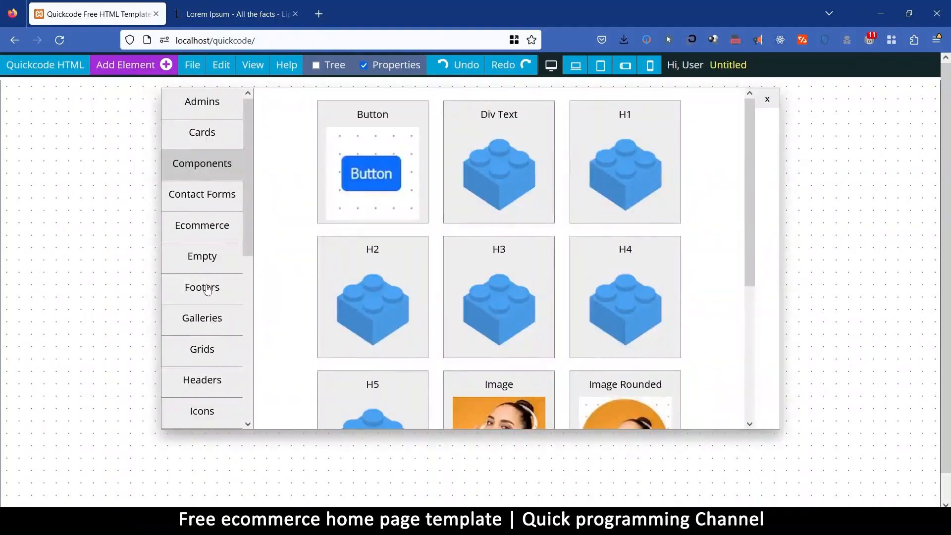
left_click_drag(246, 207, 252, 372)
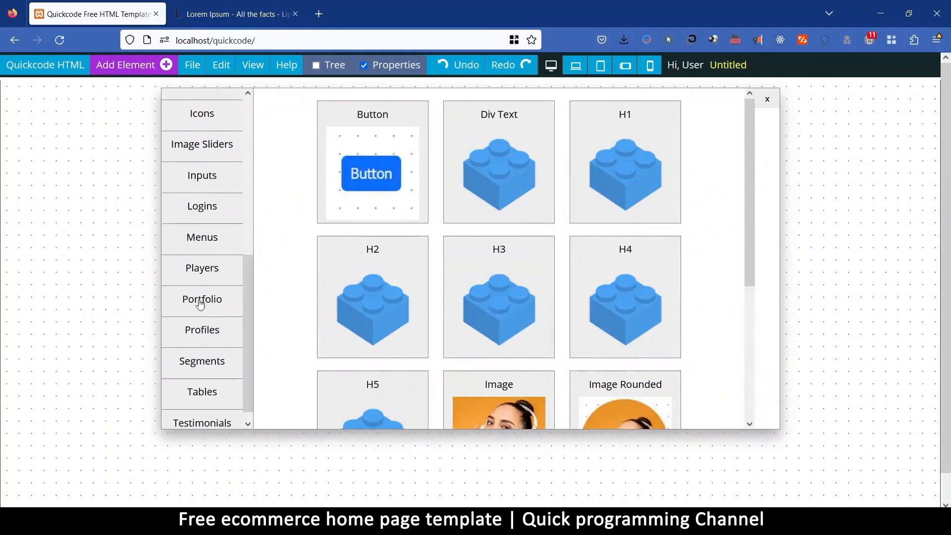
left_click(212, 240)
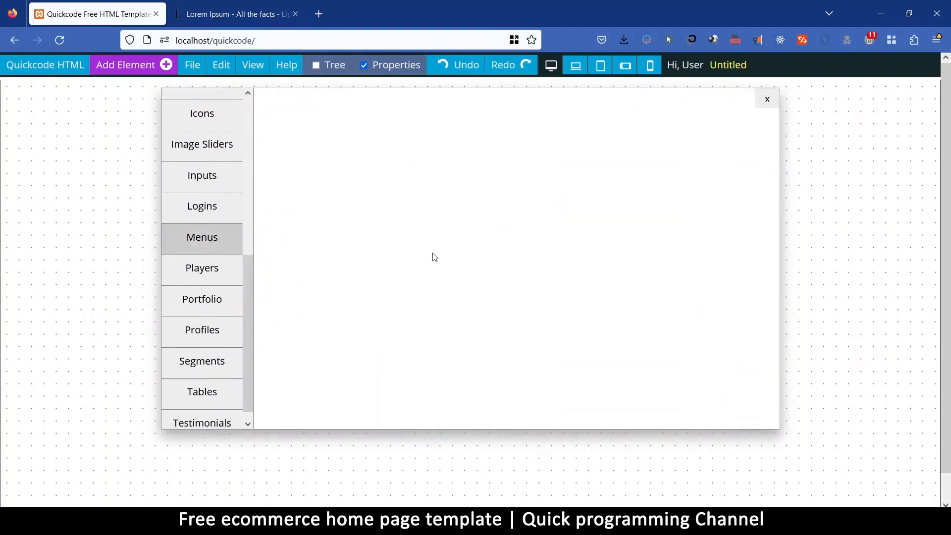
left_click_drag(248, 298, 265, 227)
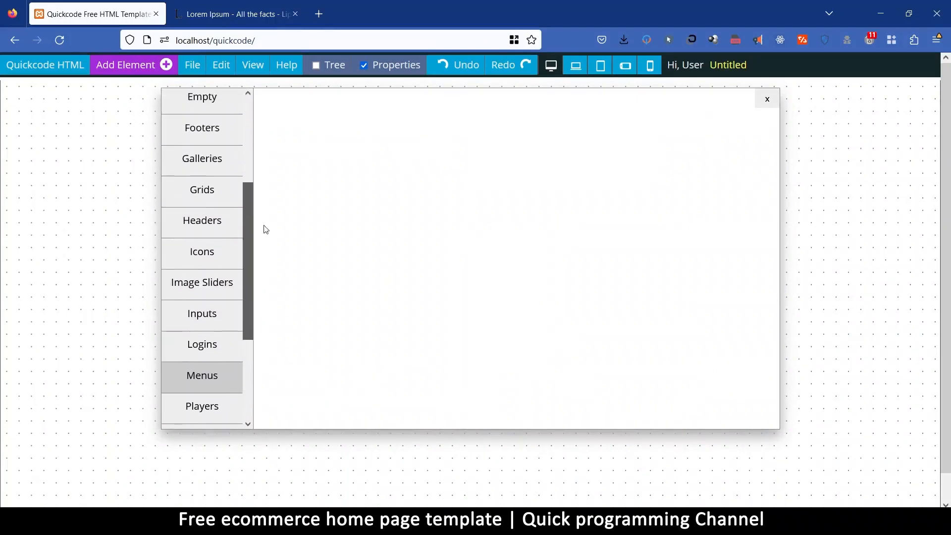
left_click(207, 227)
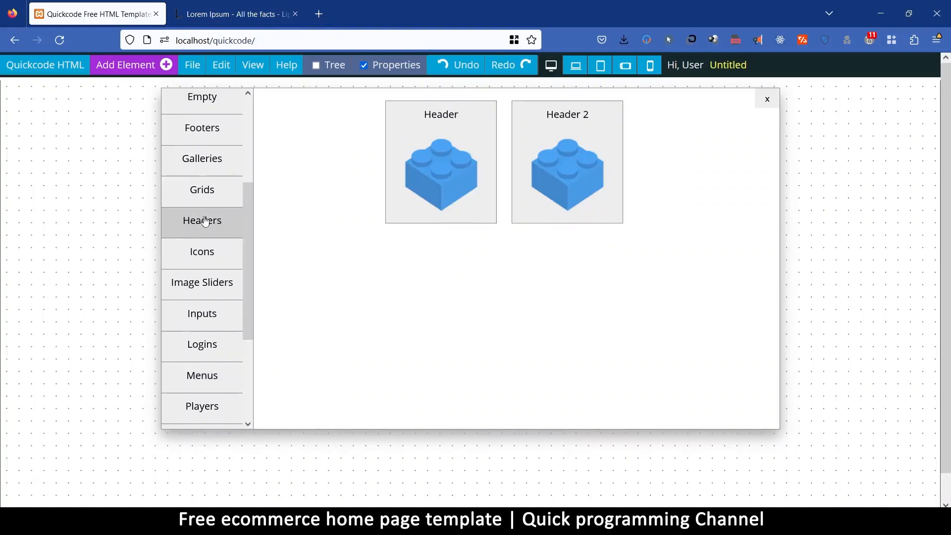
left_click(571, 117)
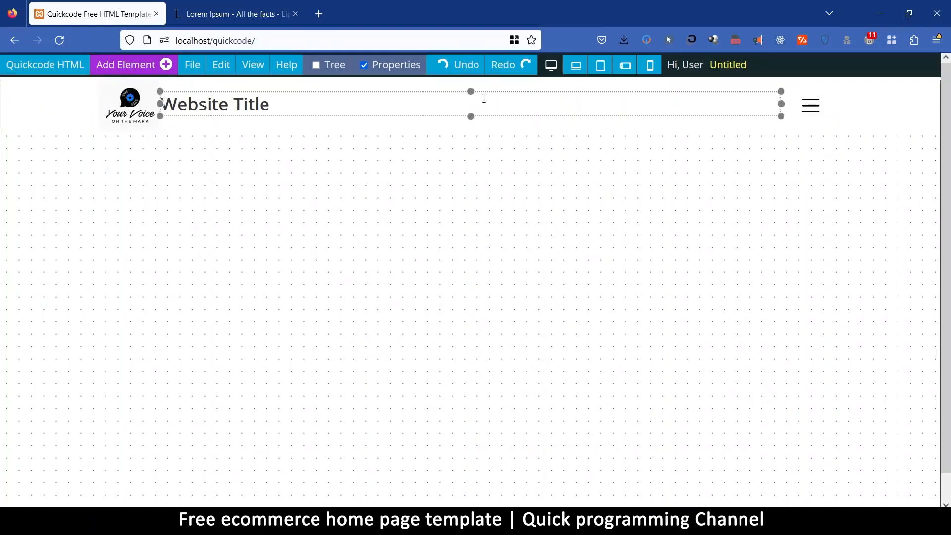
Open the new header's slide-out navigation and move the Properties window clear of its links.
left_click(811, 112)
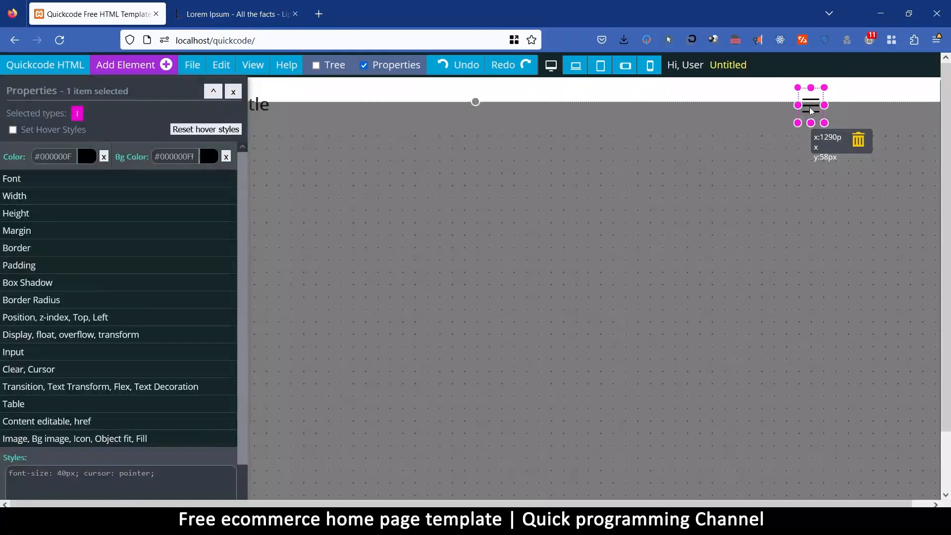
left_click_drag(110, 90, 566, 119)
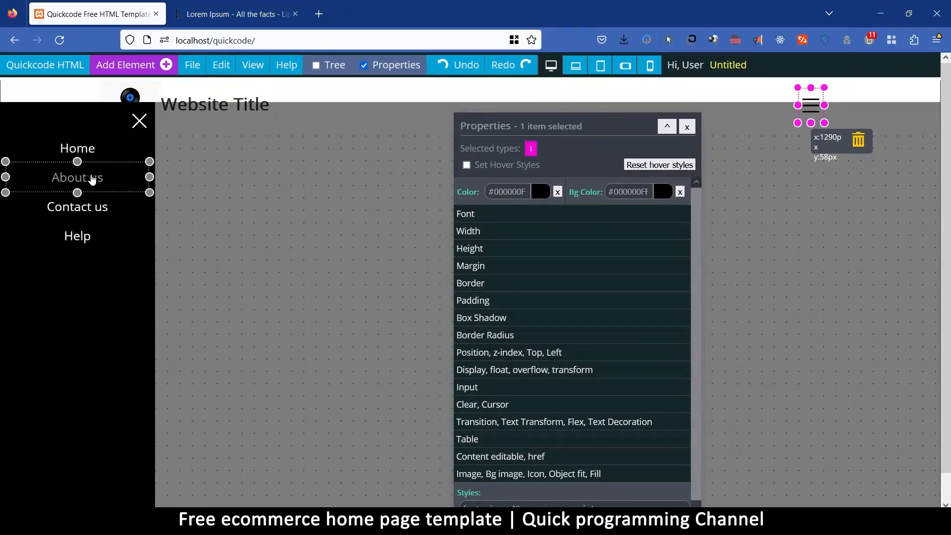
left_click(123, 182)
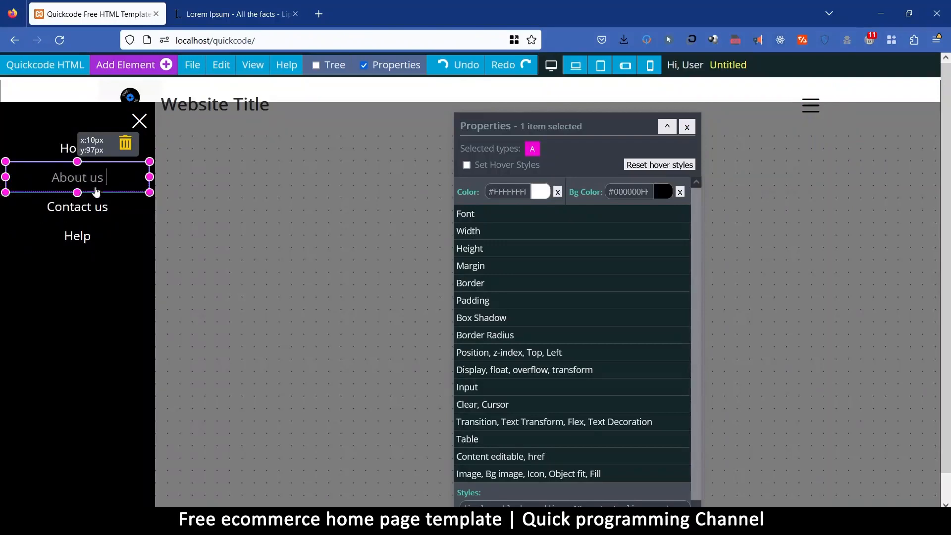
right_click(94, 187)
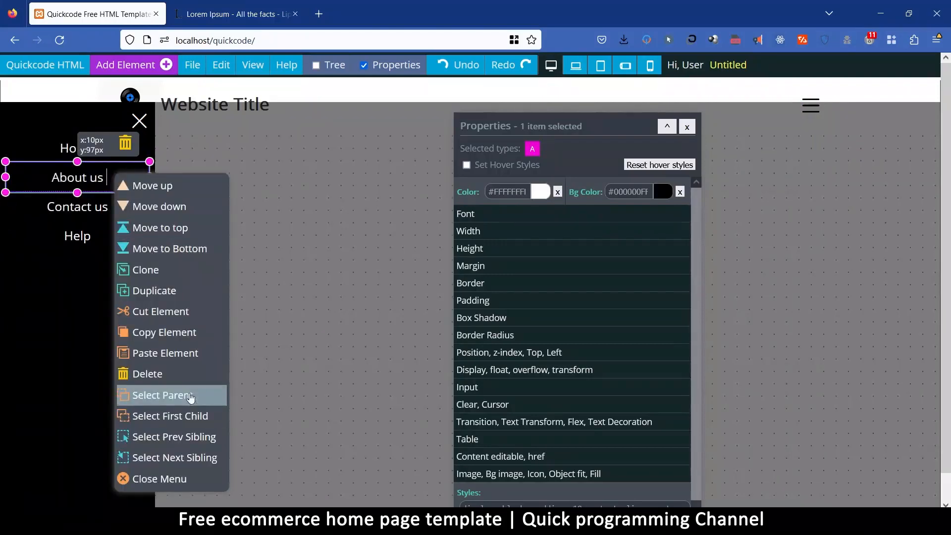
left_click(190, 396)
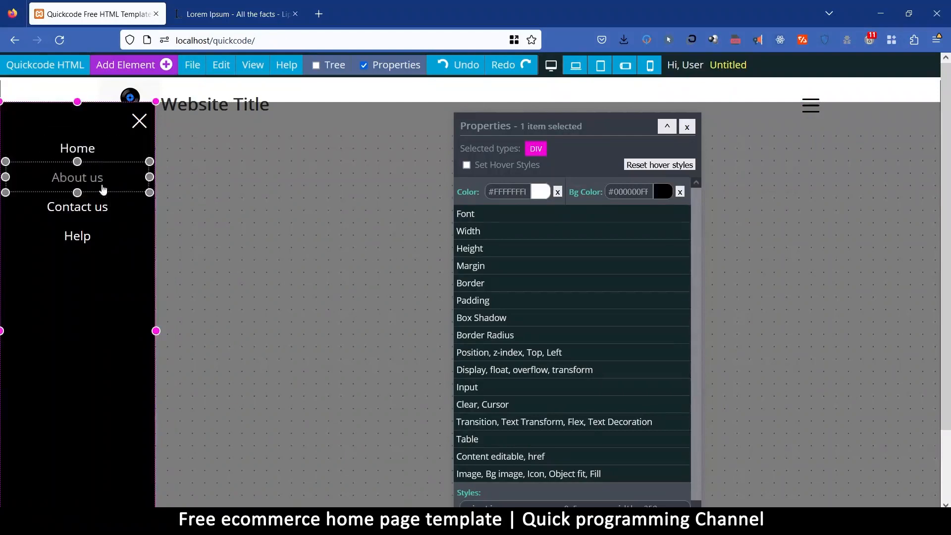
Duplicate the About us link in the slide-out navigation.
left_click(118, 185)
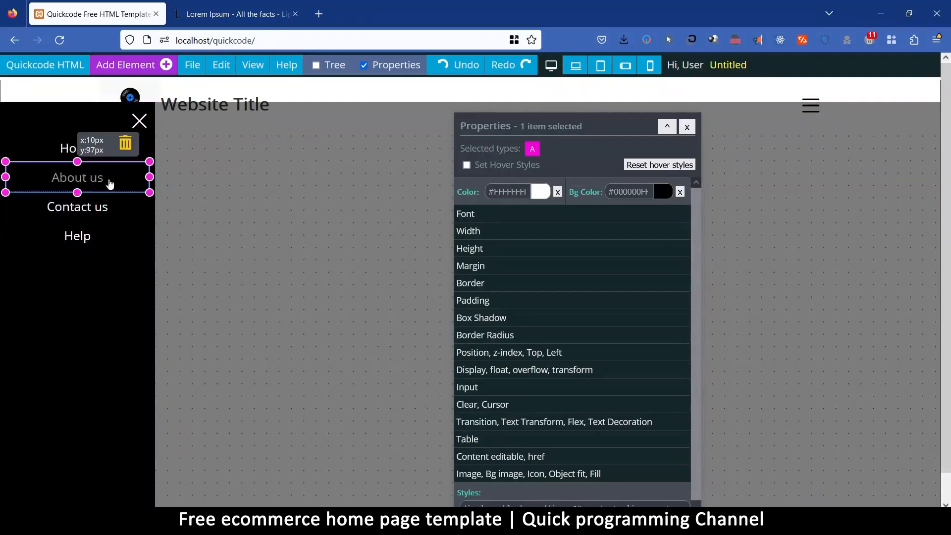
right_click(113, 181)
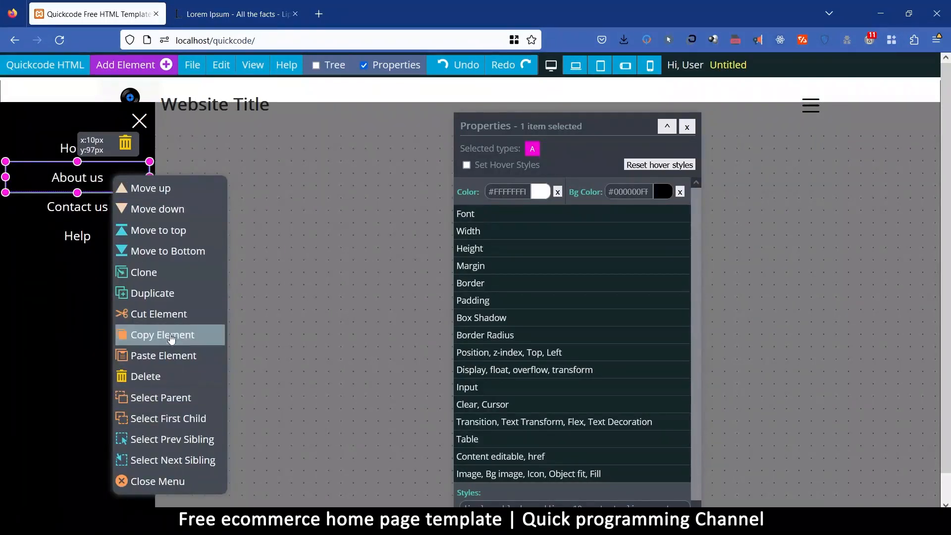
left_click(159, 300)
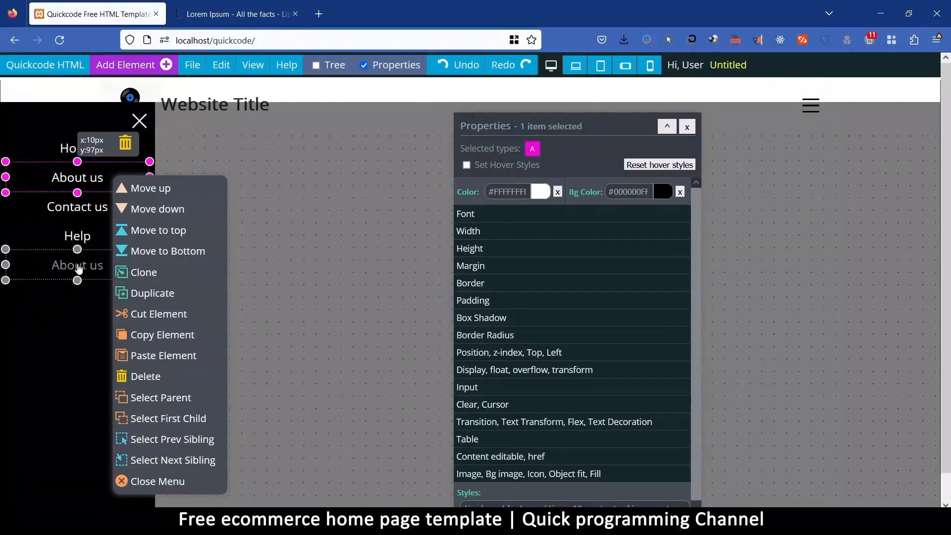
Move the duplicated About us link up the navigation list until it sits directly below Home.
left_click(80, 263)
right_click(97, 259)
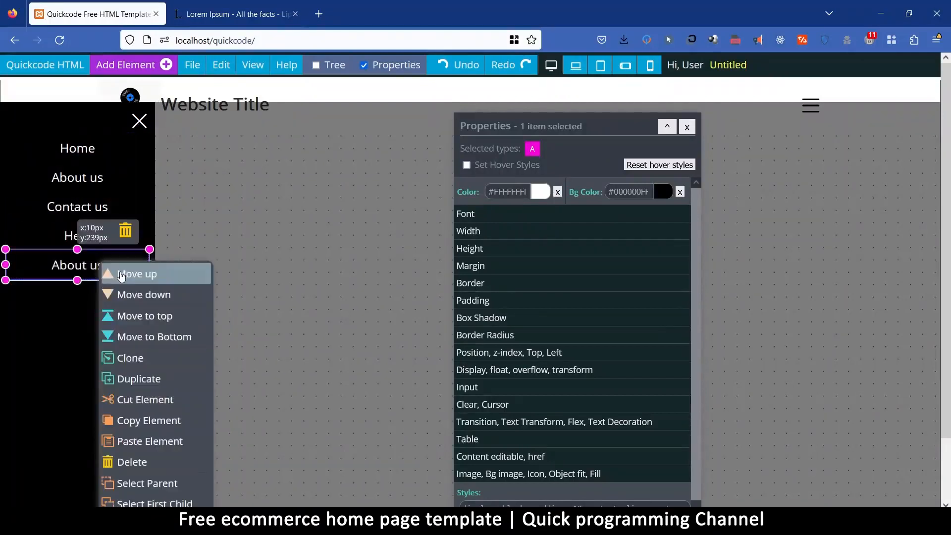
left_click(110, 274)
right_click(83, 227)
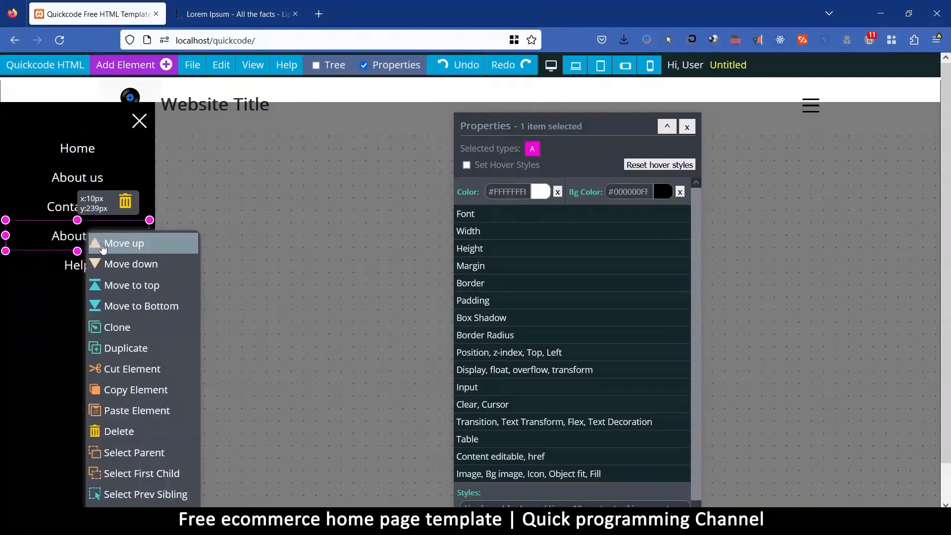
left_click(105, 242)
right_click(74, 208)
left_click(96, 214)
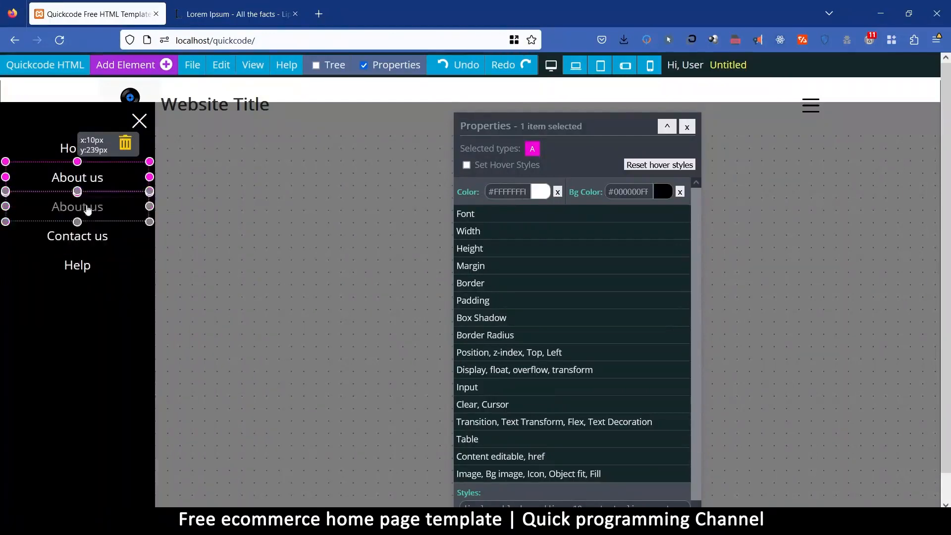
Rename the About us link directly below Home as "Shop" and close the slide-out navigation.
left_click_drag(105, 179, 3, 188)
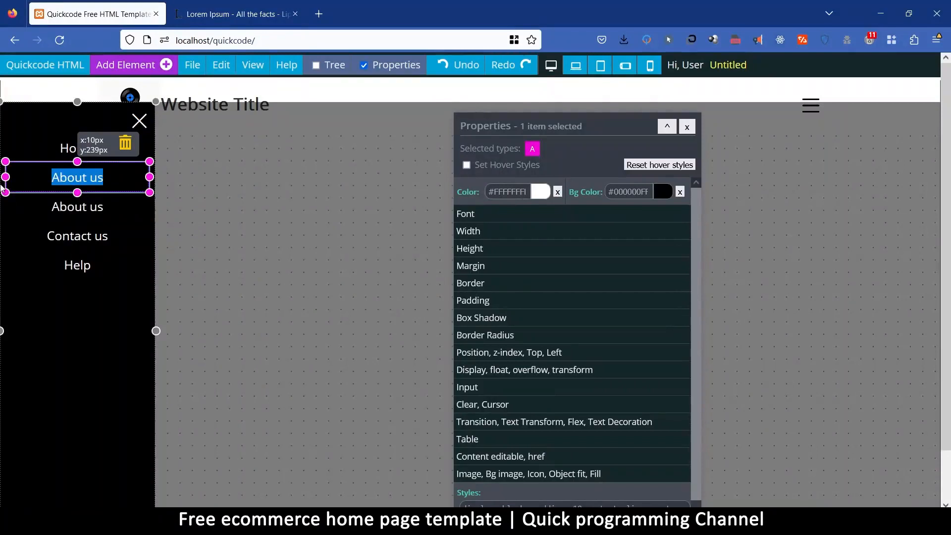
type("Shop")
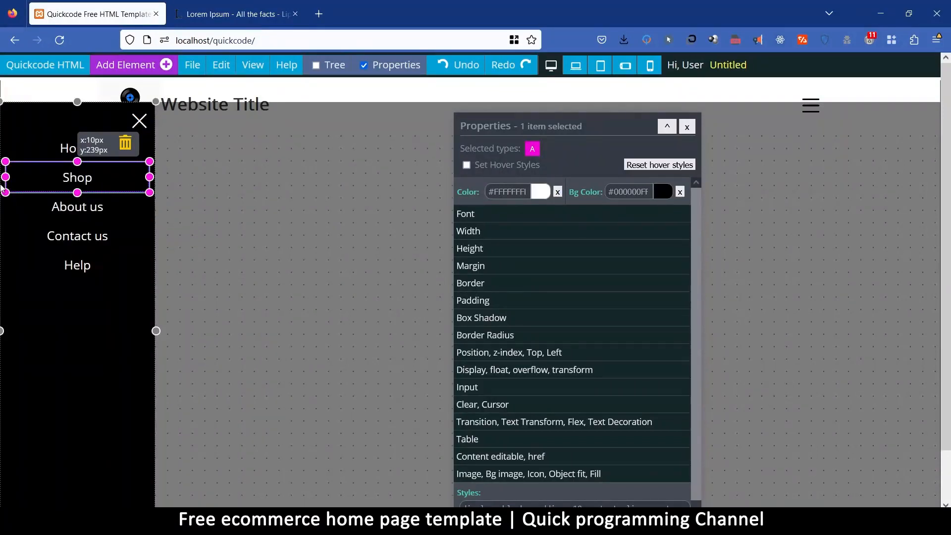
left_click(297, 188)
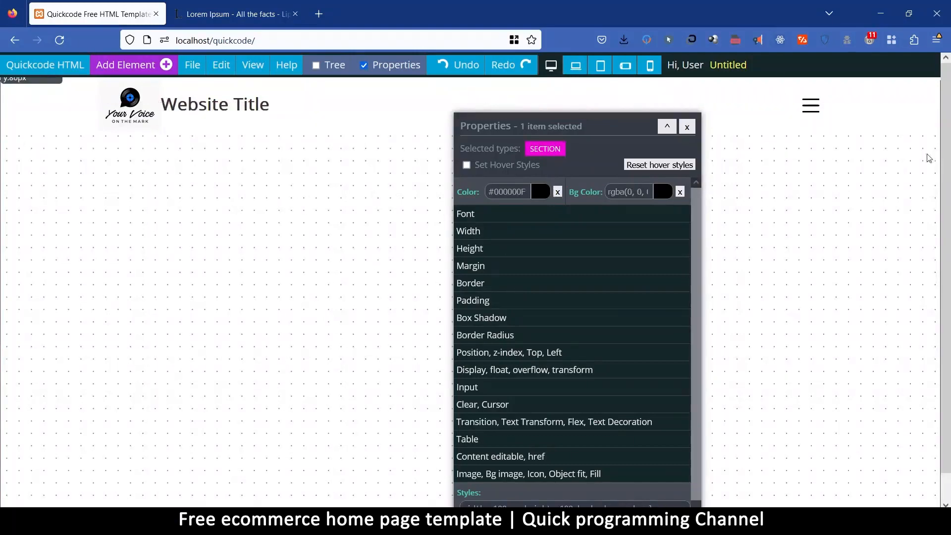
left_click(811, 106)
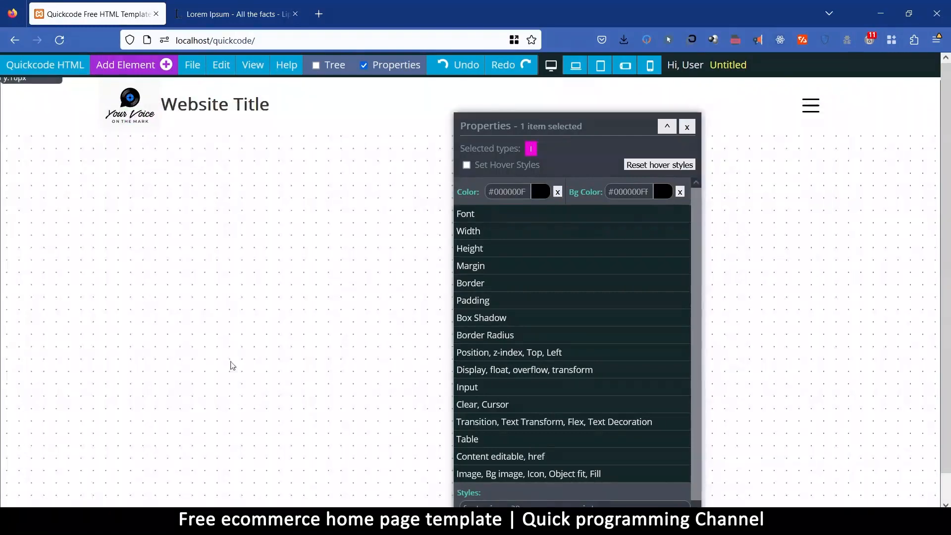
Replace the header's logo image with the BluePhlare logo from the Logos category of the image library.
left_click(128, 107)
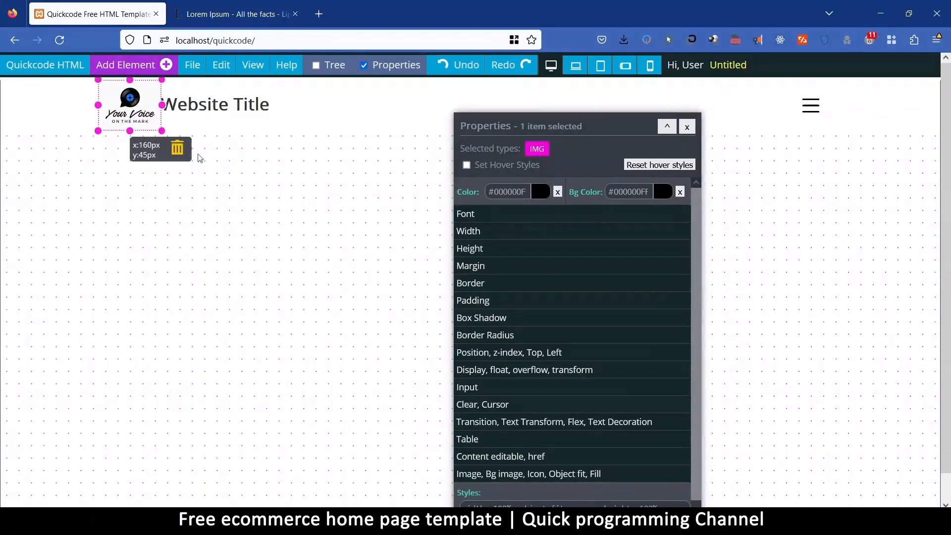
left_click_drag(694, 228, 698, 376)
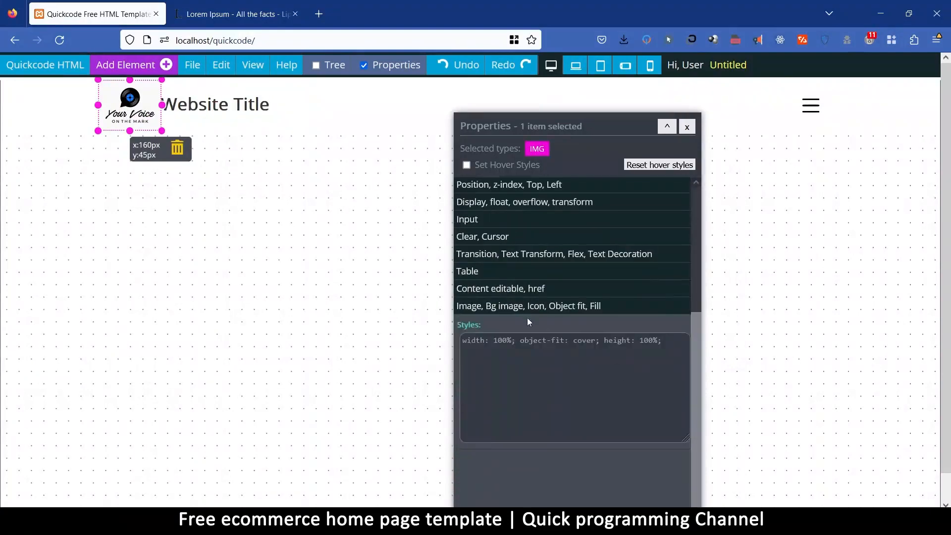
left_click(571, 306)
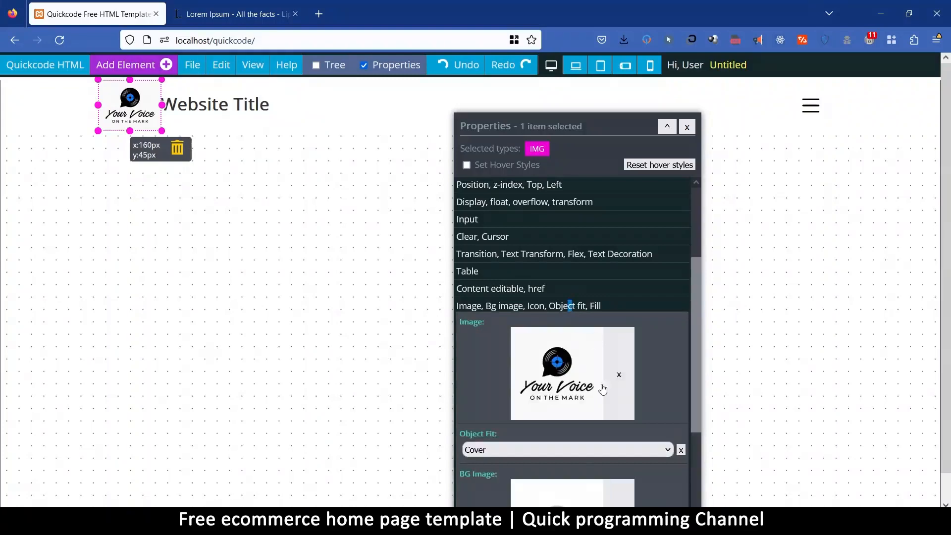
scroll(570, 308, "down", 3)
left_click(568, 248)
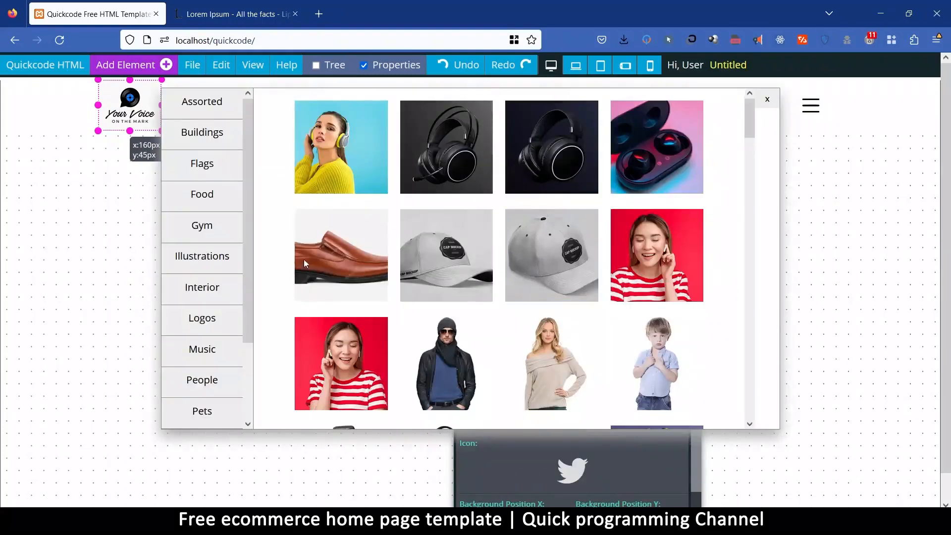
scroll(482, 328, "down", 5)
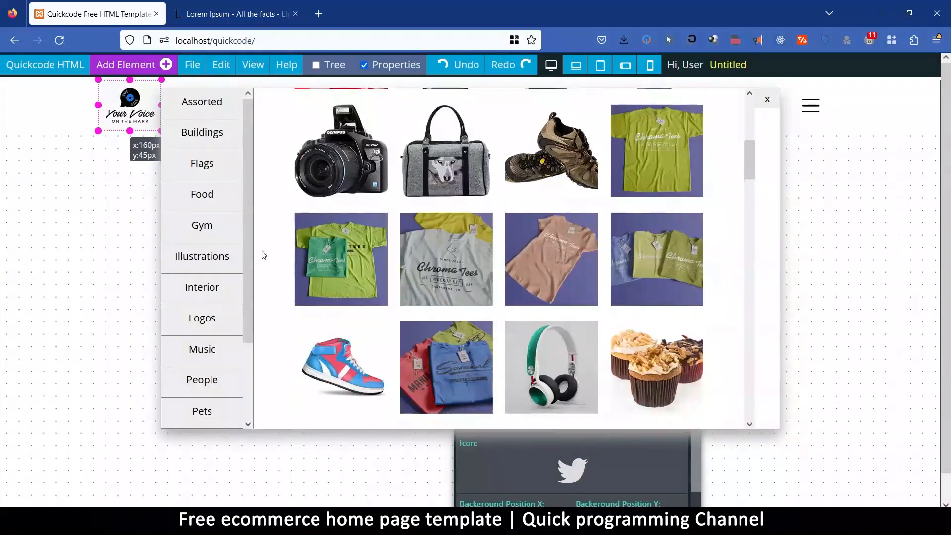
left_click(205, 323)
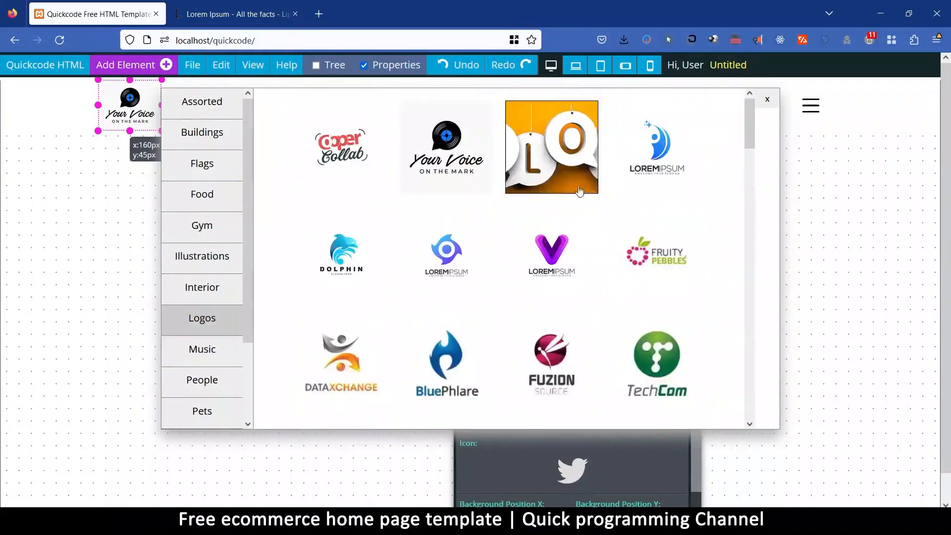
left_click_drag(750, 126, 747, 156)
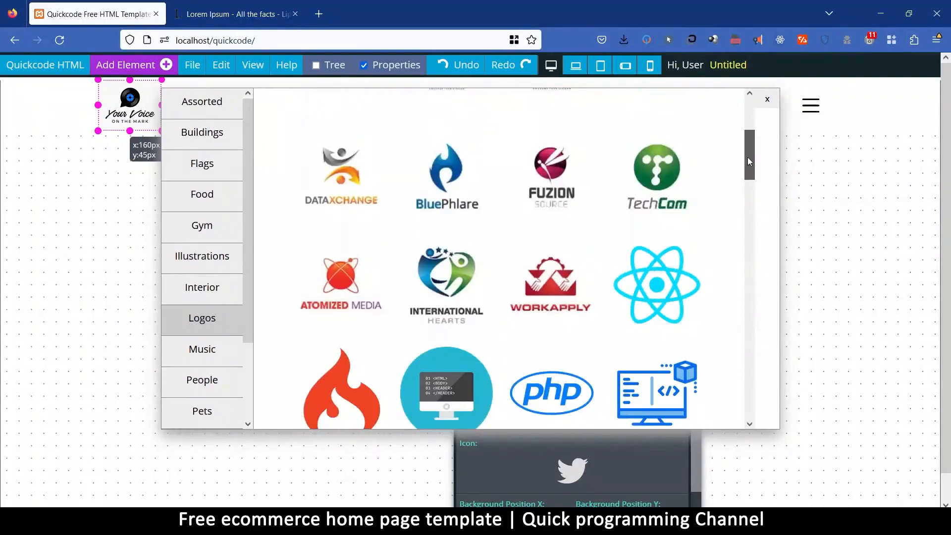
left_click(415, 166)
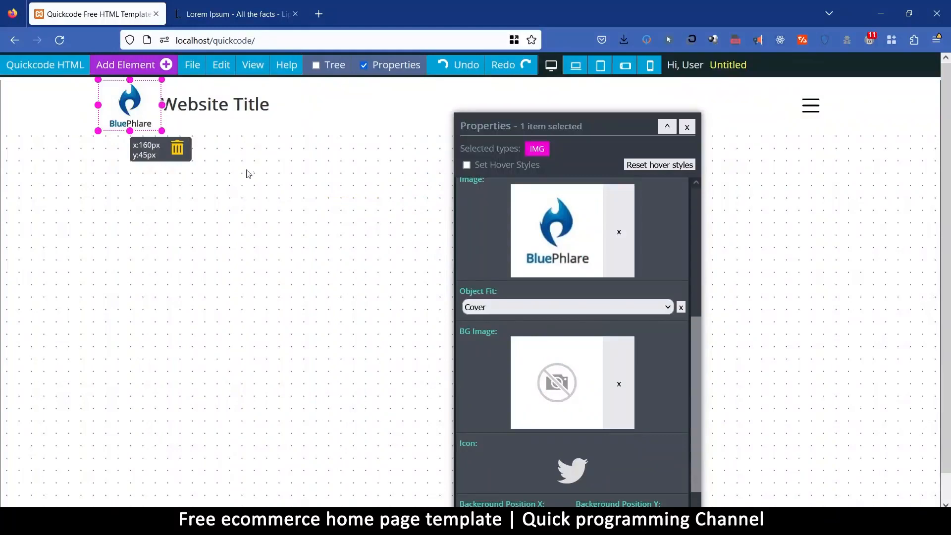
Try Dancing Script, Amatic, Special Elite, Yellow Tail and Impact on the website title heading, and settle on Tahoma as its font family.
left_click(218, 104)
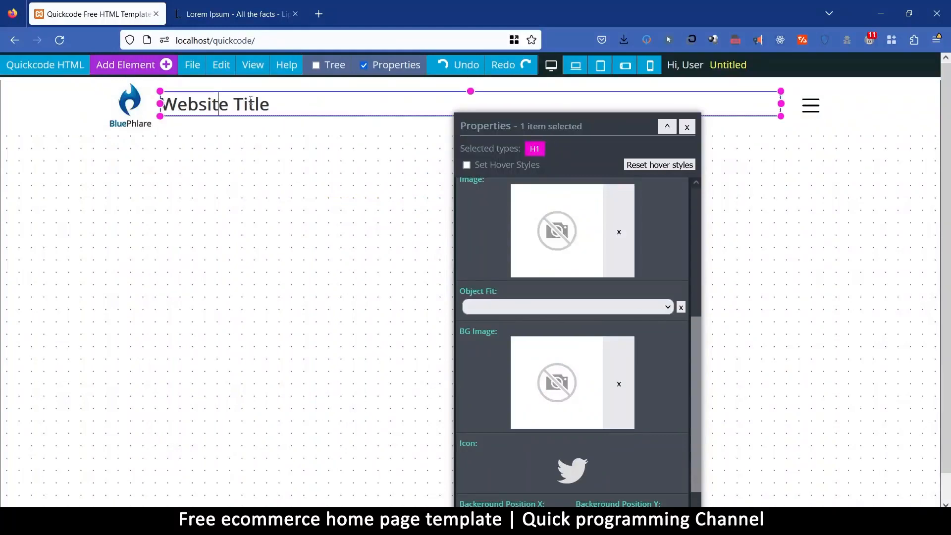
scroll(678, 290, "up", 6)
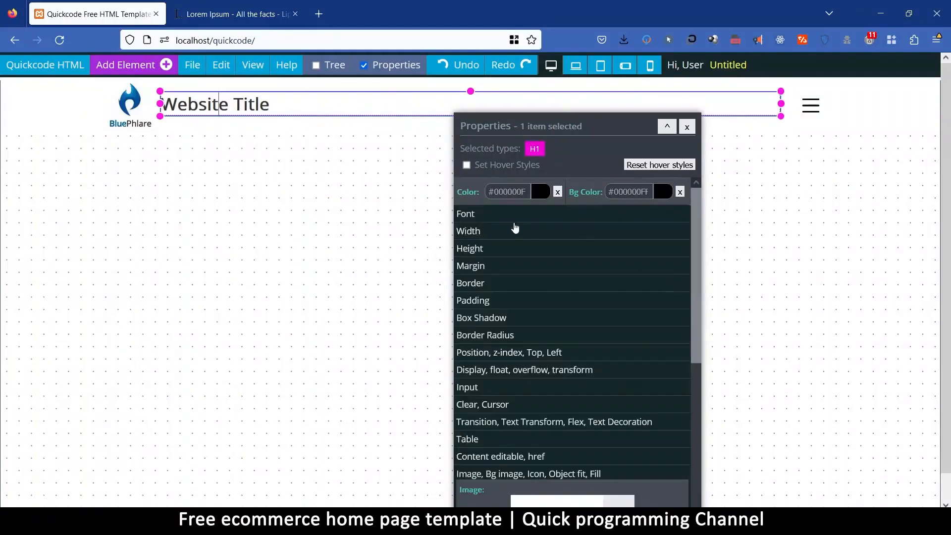
left_click(509, 221)
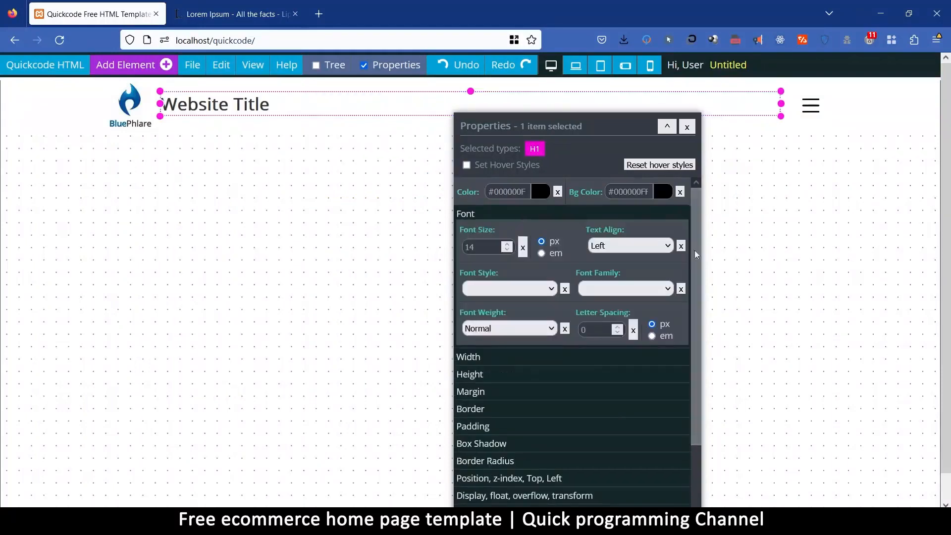
left_click(636, 291)
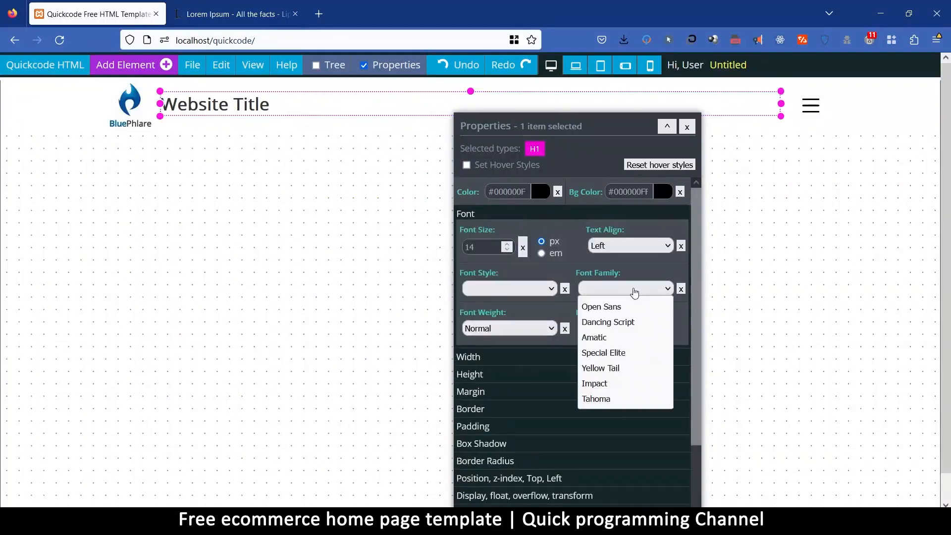
left_click(631, 323)
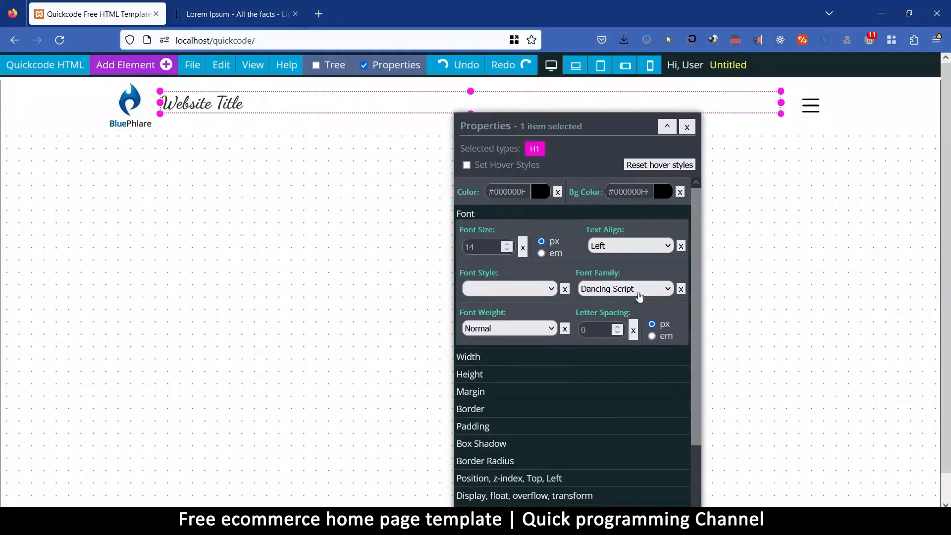
left_click(641, 293)
left_click(627, 337)
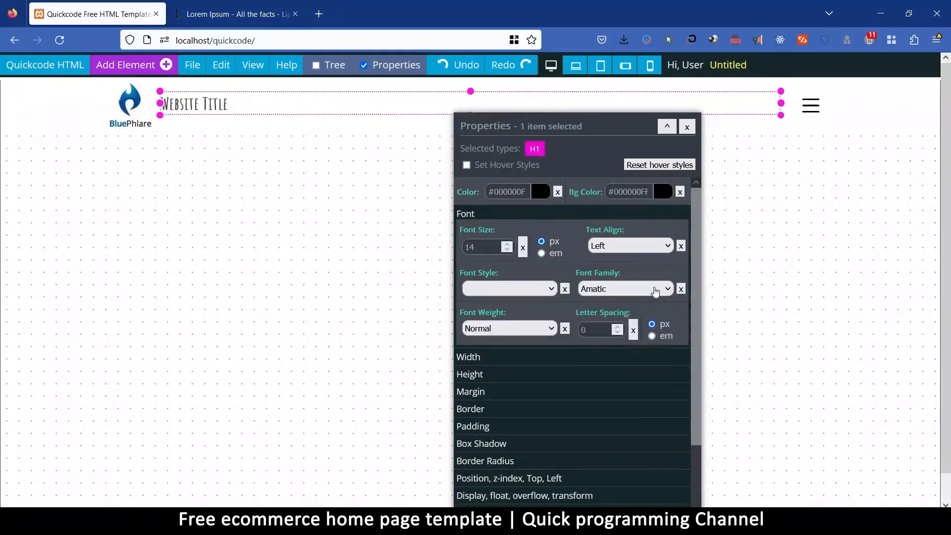
left_click(648, 298)
left_click(627, 354)
left_click(659, 292)
left_click(635, 368)
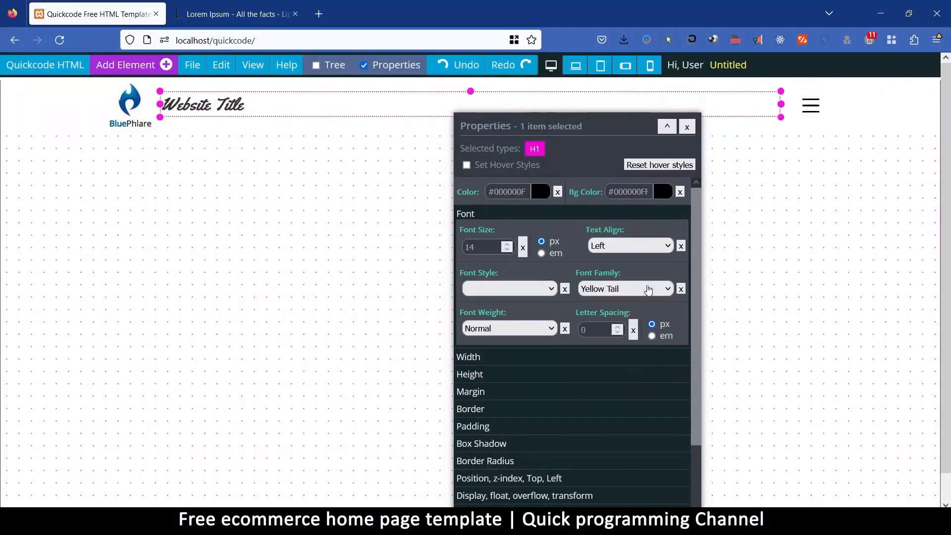
left_click(649, 290)
left_click(628, 385)
left_click(642, 293)
left_click(627, 401)
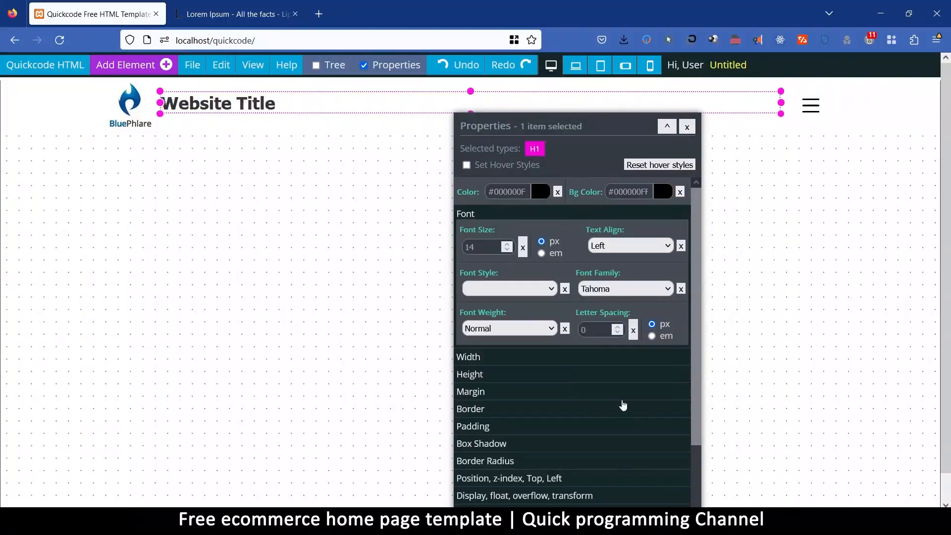
left_click(222, 192)
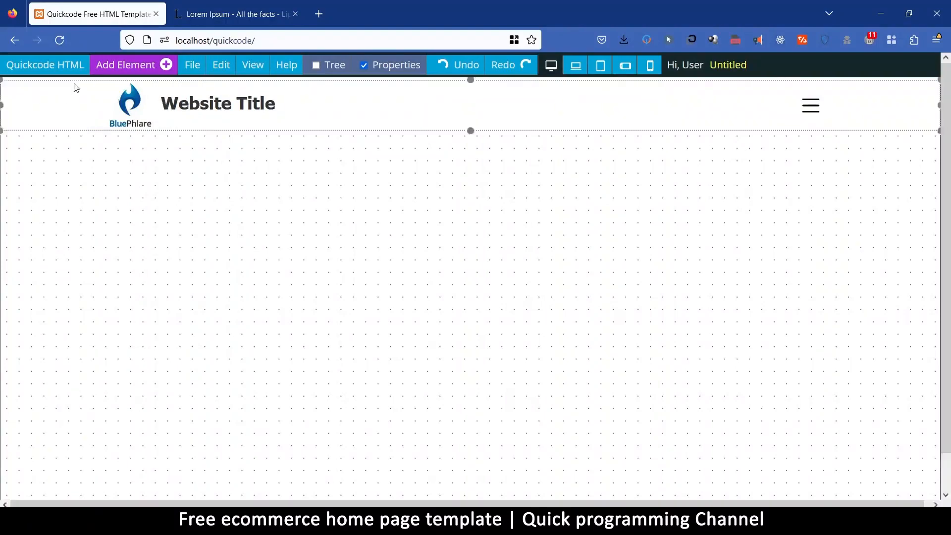
Set the whole header's background colour to black and its text colour to white.
left_click(50, 96)
left_click(52, 96)
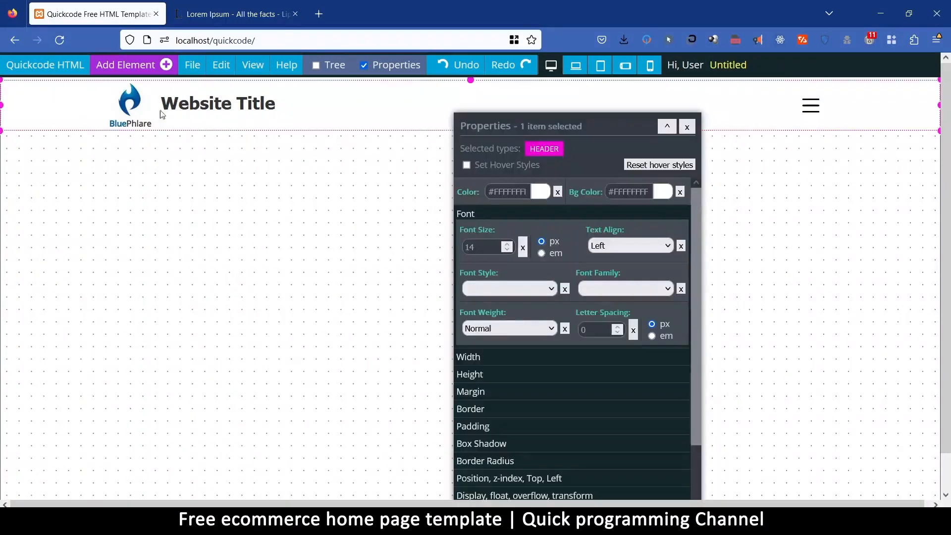
left_click(664, 193)
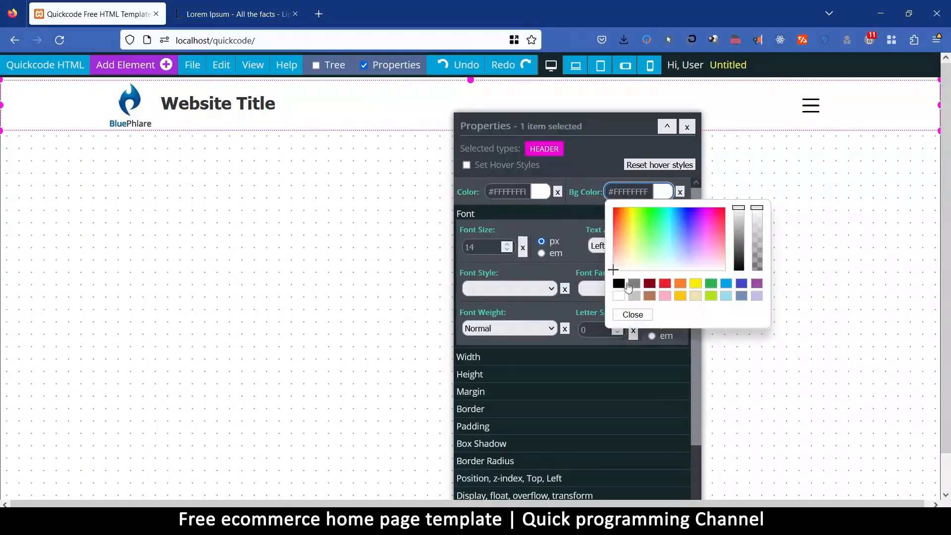
left_click(619, 284)
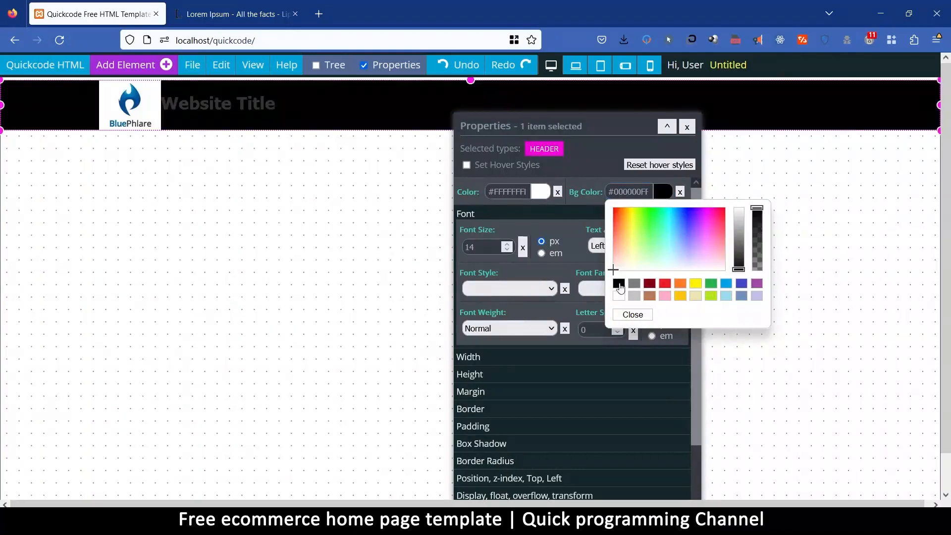
left_click(624, 315)
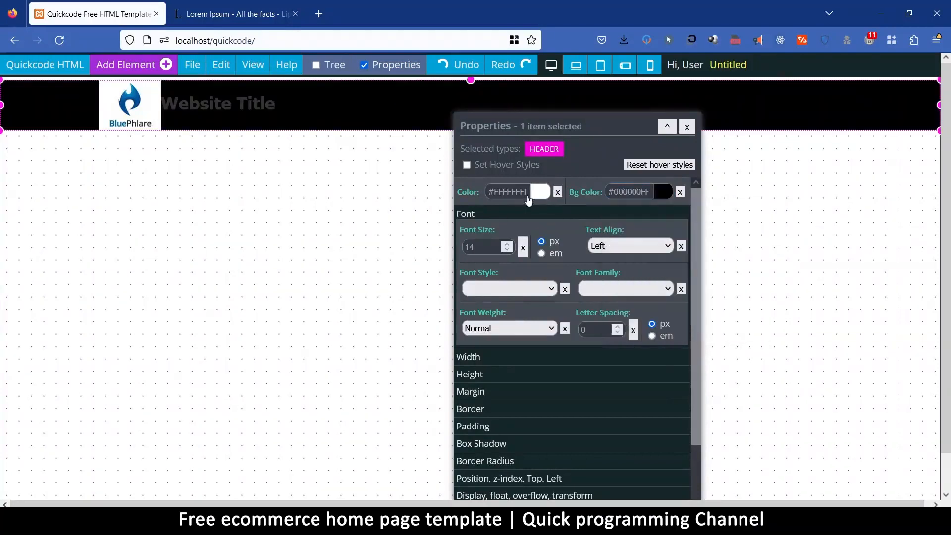
left_click(540, 193)
left_click(499, 296)
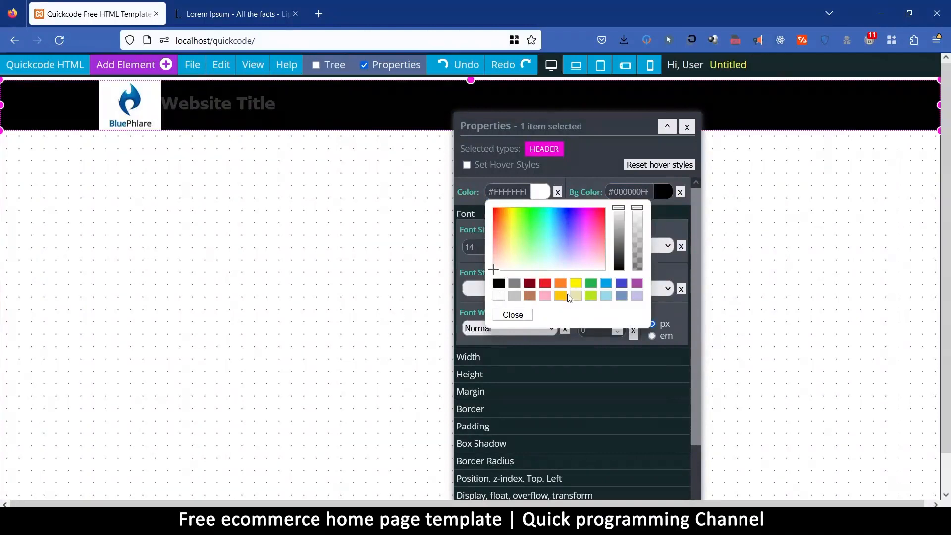
Clear the header's custom colours and set its text colour to black and its background colour to white.
left_click(558, 192)
left_click(681, 192)
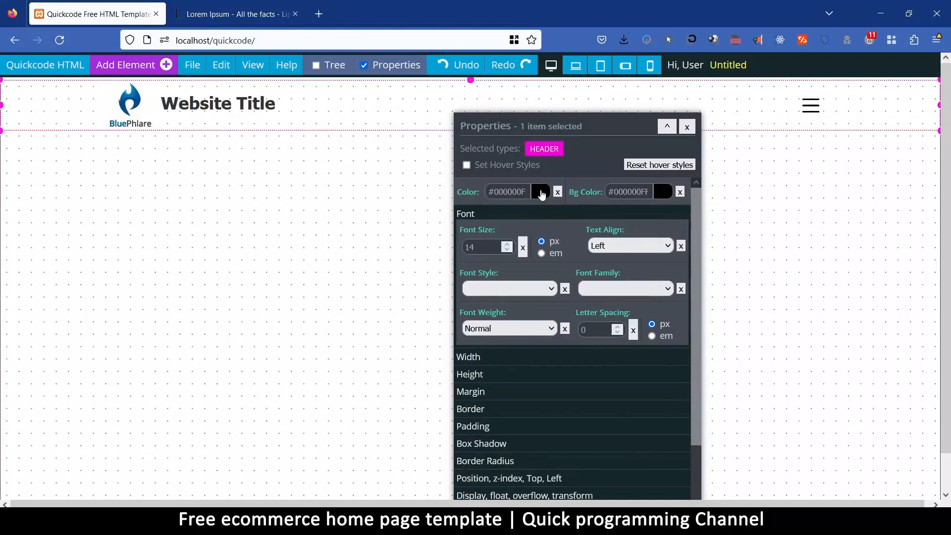
left_click(541, 192)
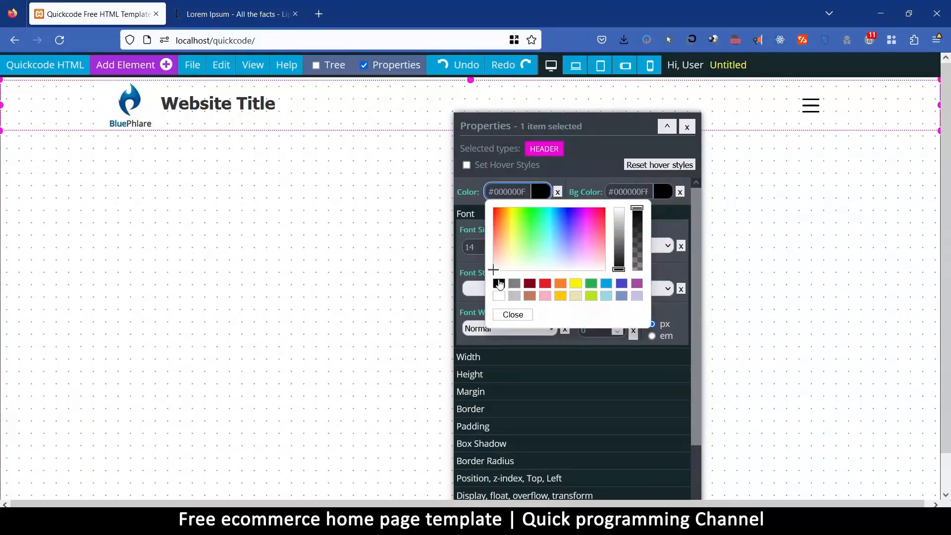
left_click(500, 283)
left_click(513, 315)
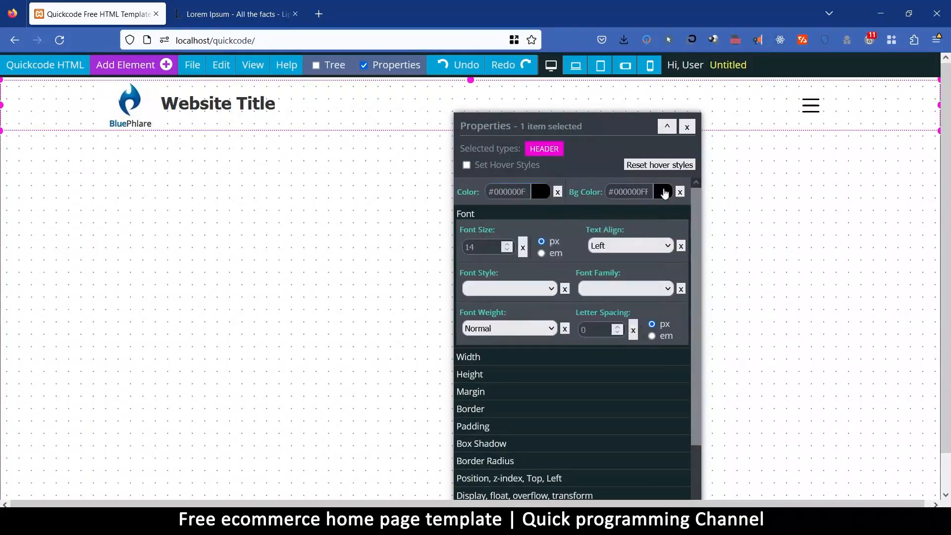
left_click(664, 193)
left_click(619, 297)
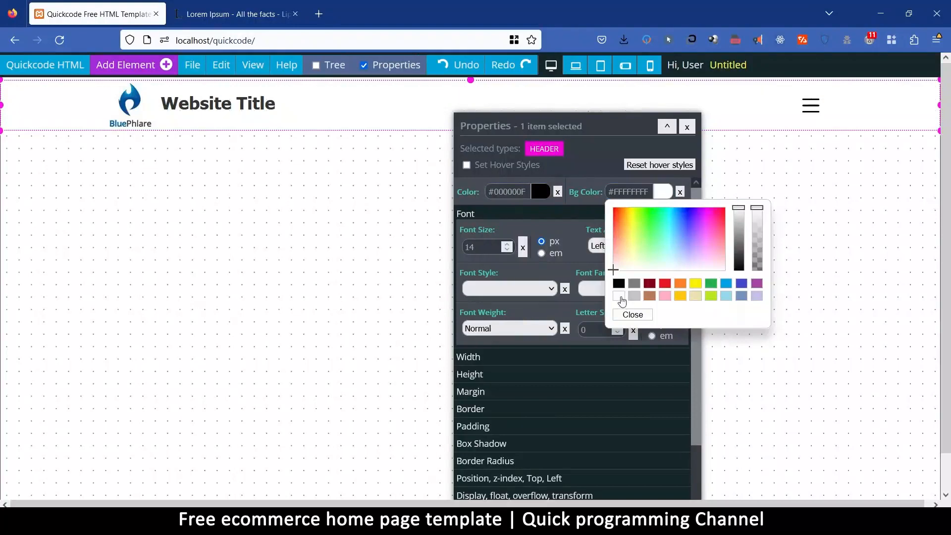
left_click(634, 317)
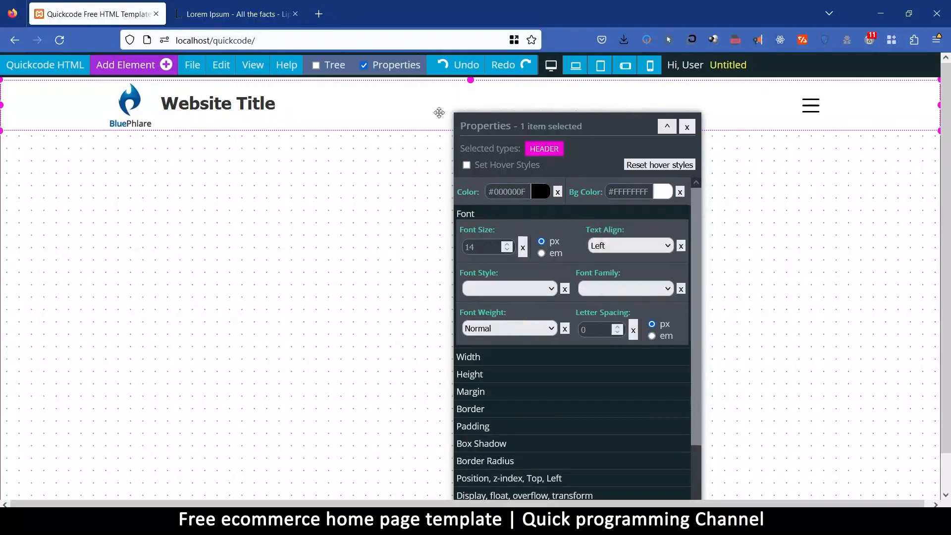
left_click_drag(601, 124, 723, 191)
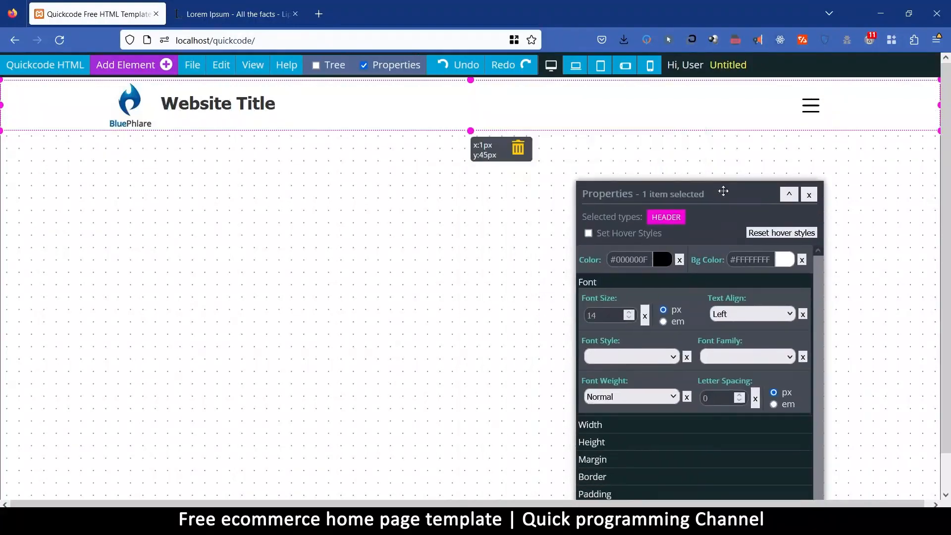
left_click(205, 197)
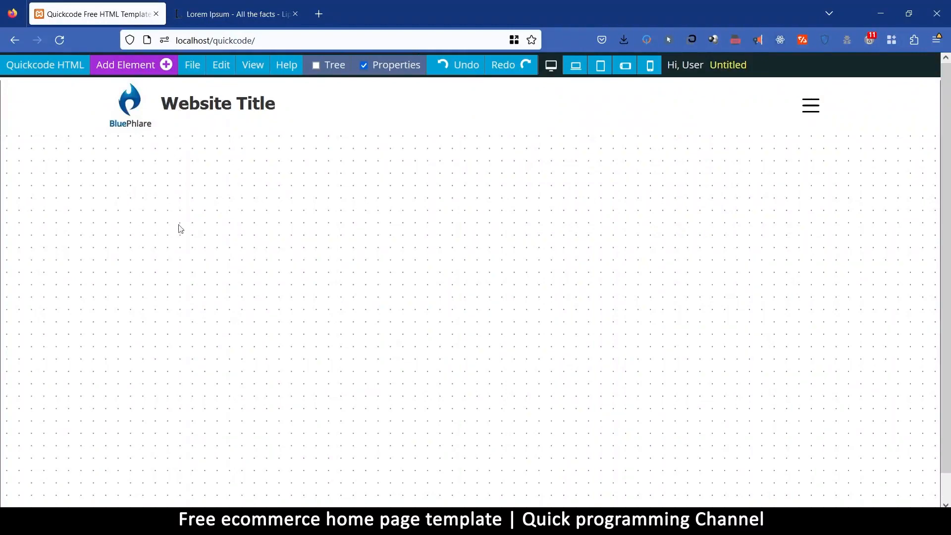
Insert the Grid Type 1 element below the header and check its two columns by selecting each in turn.
left_click(134, 66)
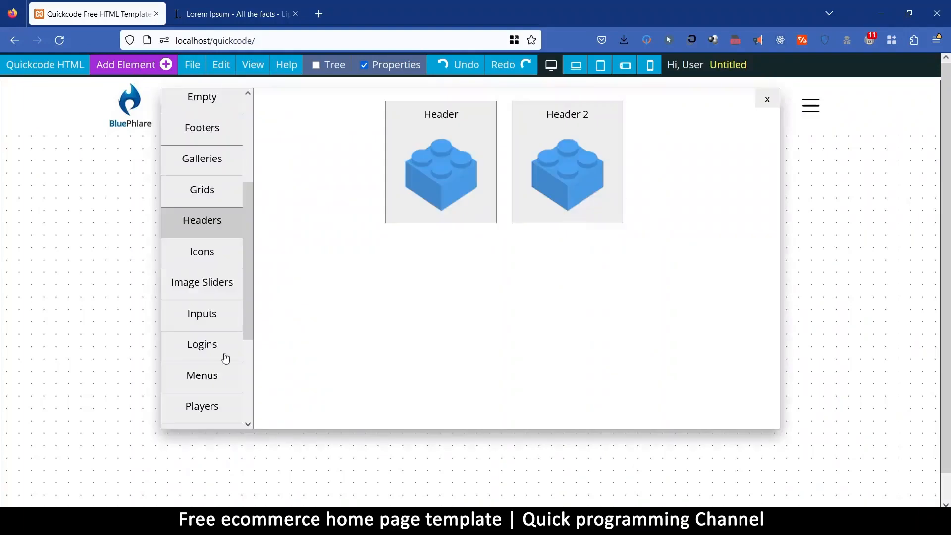
left_click(207, 189)
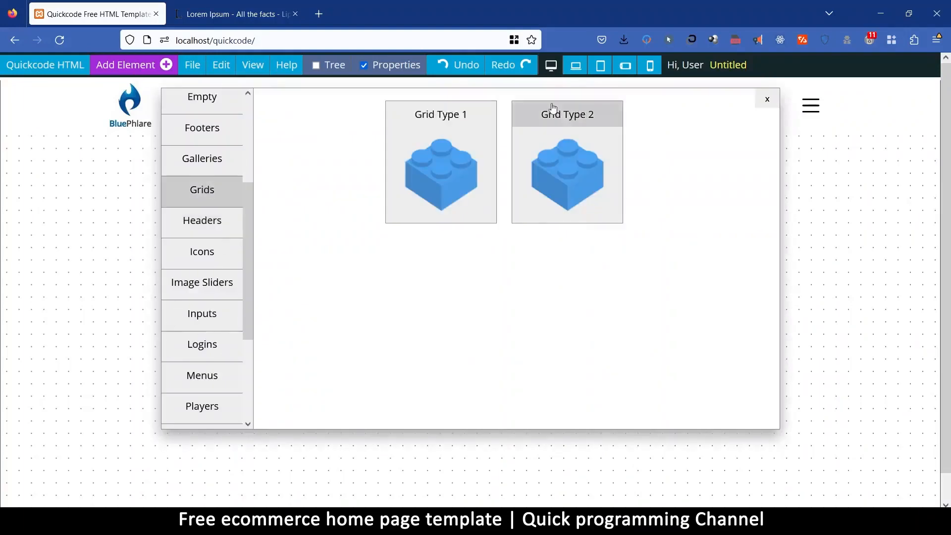
left_click(457, 116)
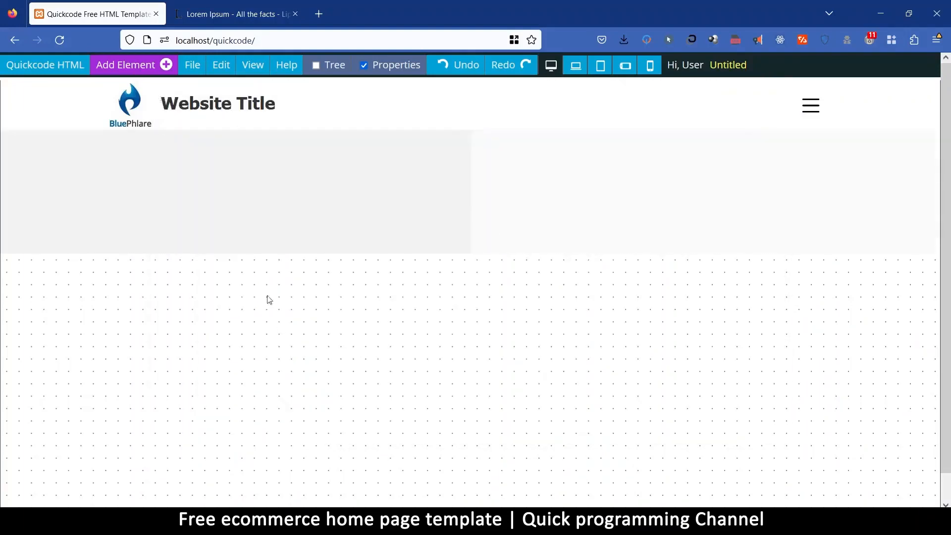
left_click(245, 170)
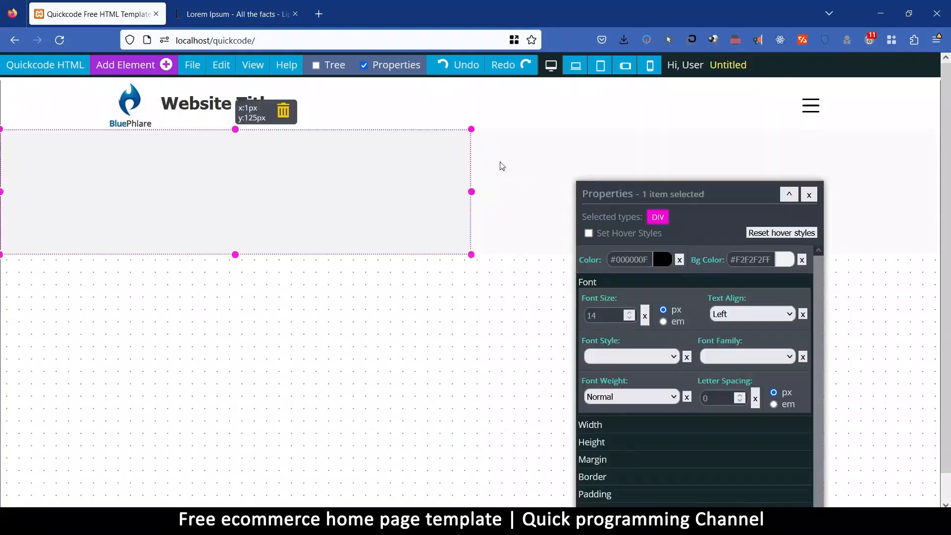
left_click(563, 160)
left_click(324, 161)
left_click(523, 167)
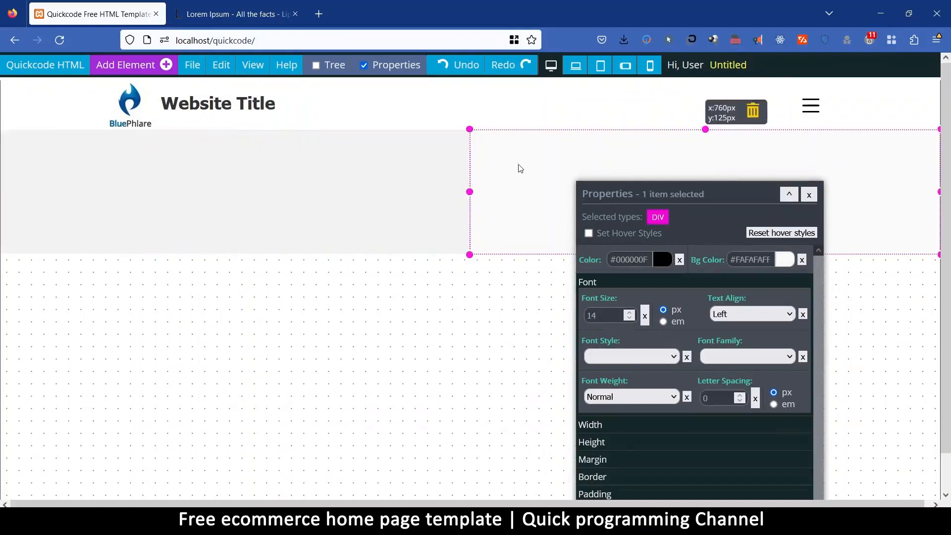
Add an H2 heading from the Components category to the grid's left column.
left_click(335, 180)
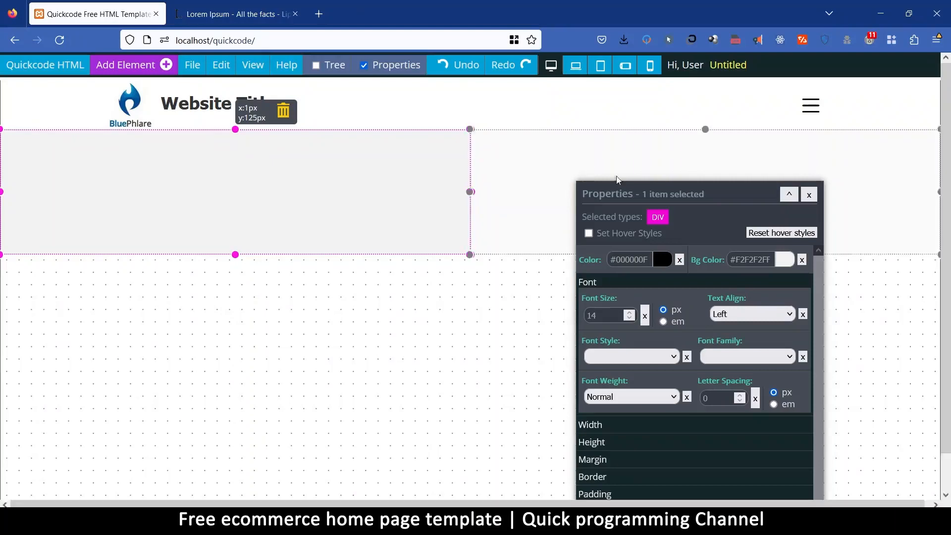
left_click(132, 68)
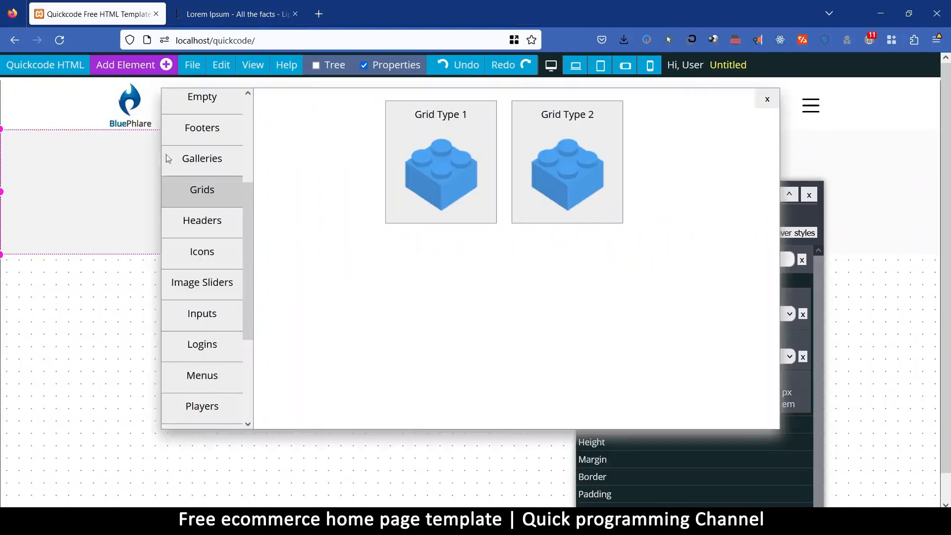
scroll(210, 186, "up", 3)
left_click(213, 167)
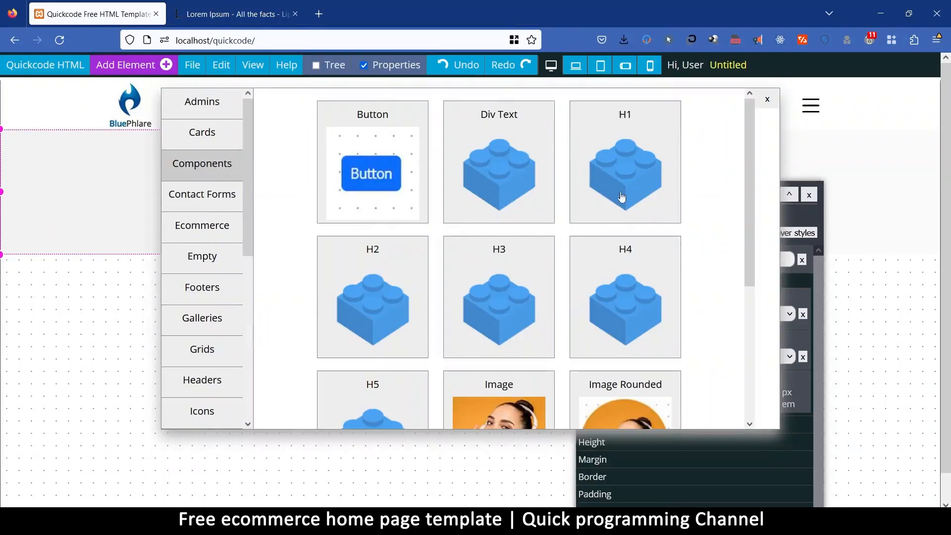
left_click(377, 255)
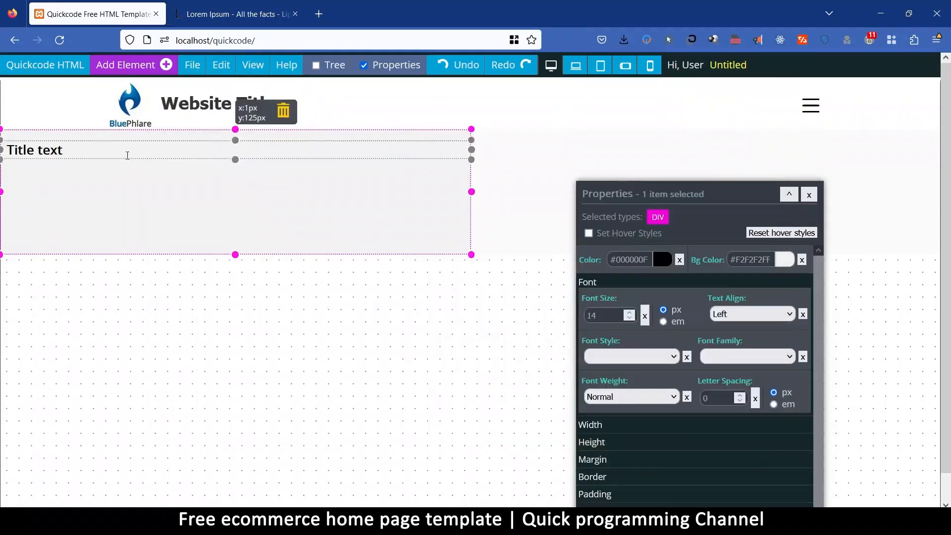
Change the view setting so that the element library stays open after an element is added.
left_click(141, 74)
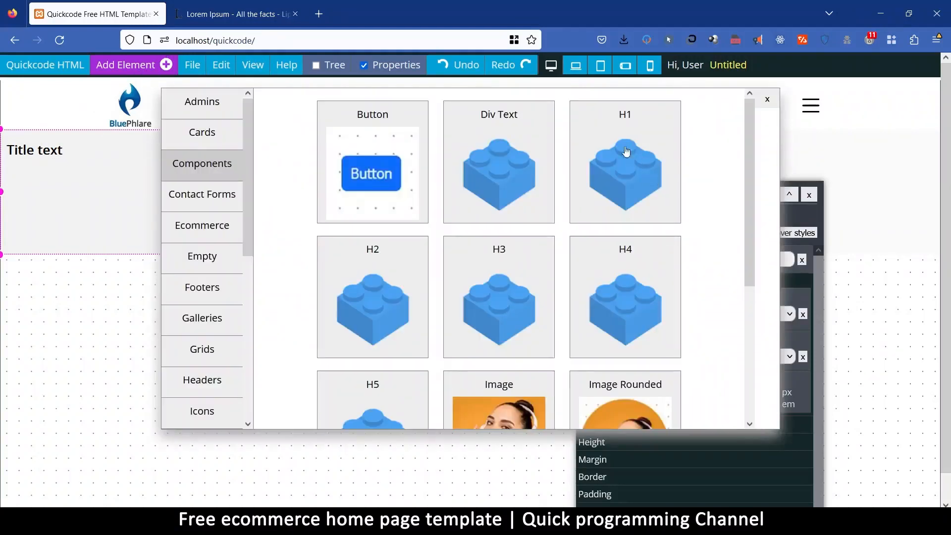
left_click(767, 99)
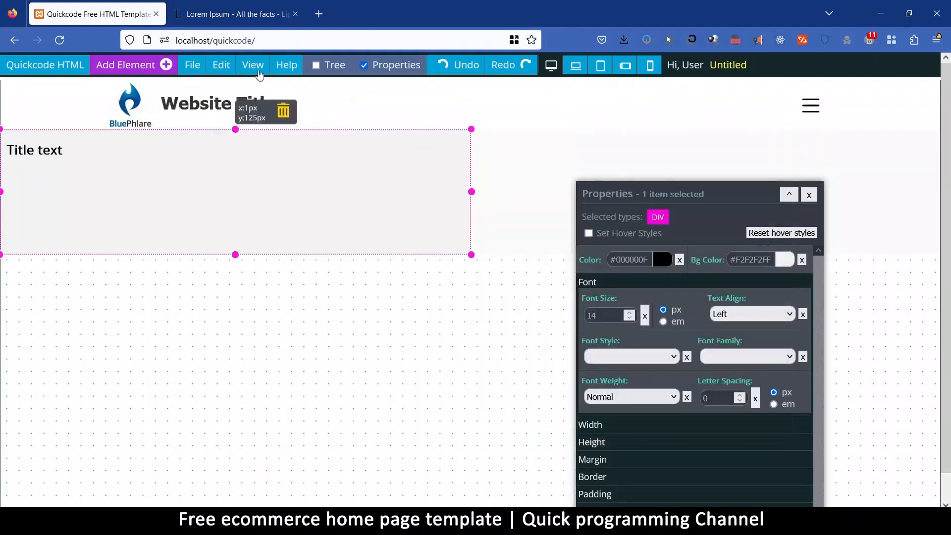
left_click(252, 67)
left_click(258, 206)
mouse_move(193, 72)
Add an H1 heading, a Div Text and a Button component below the H2 heading in the grid's left column.
left_click(131, 69)
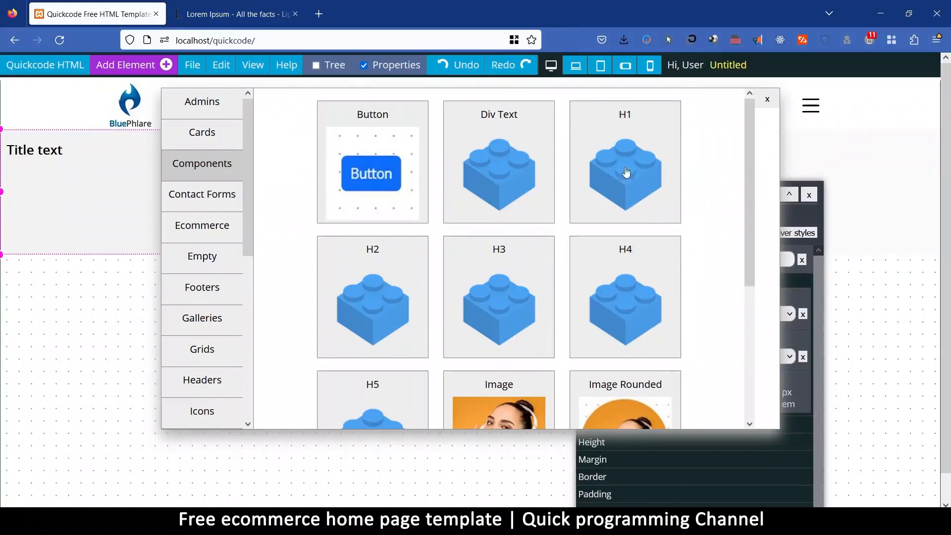
left_click(628, 118)
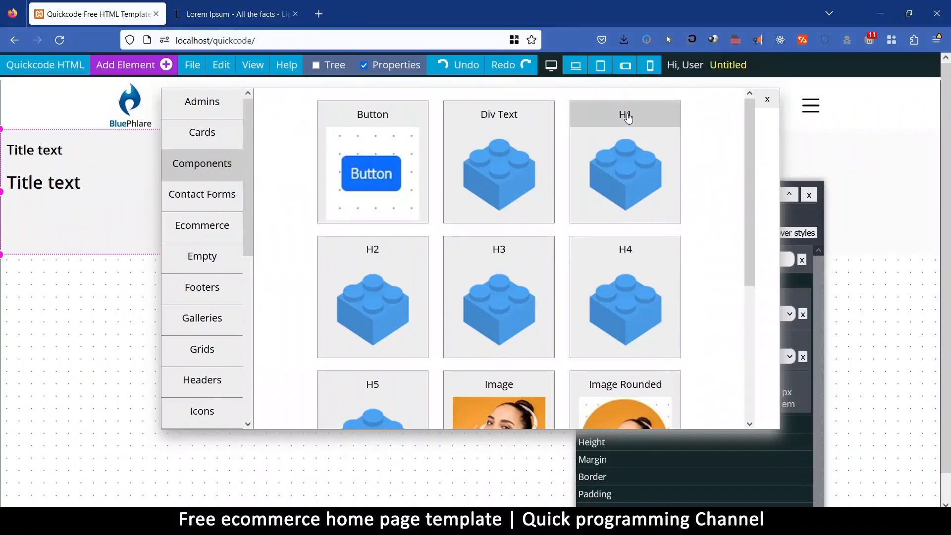
left_click(502, 119)
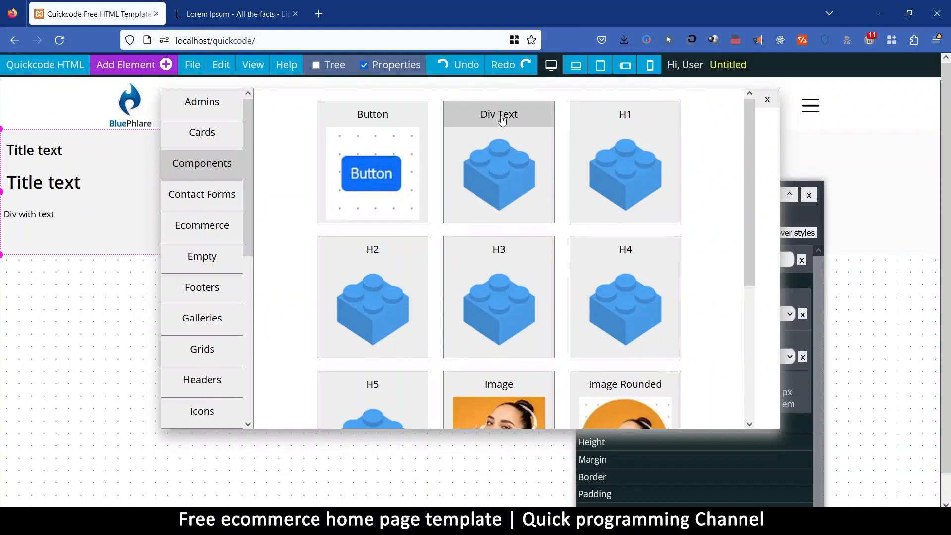
left_click(375, 173)
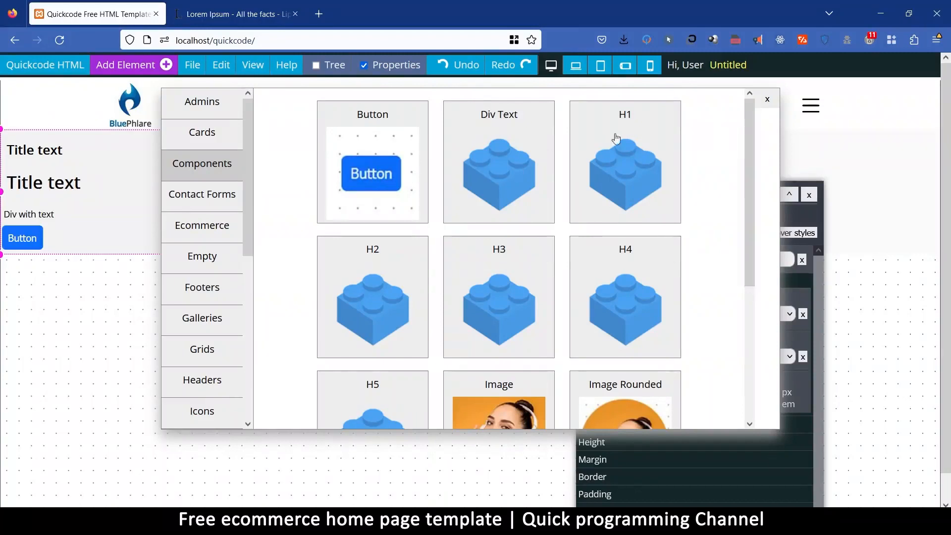
left_click(767, 100)
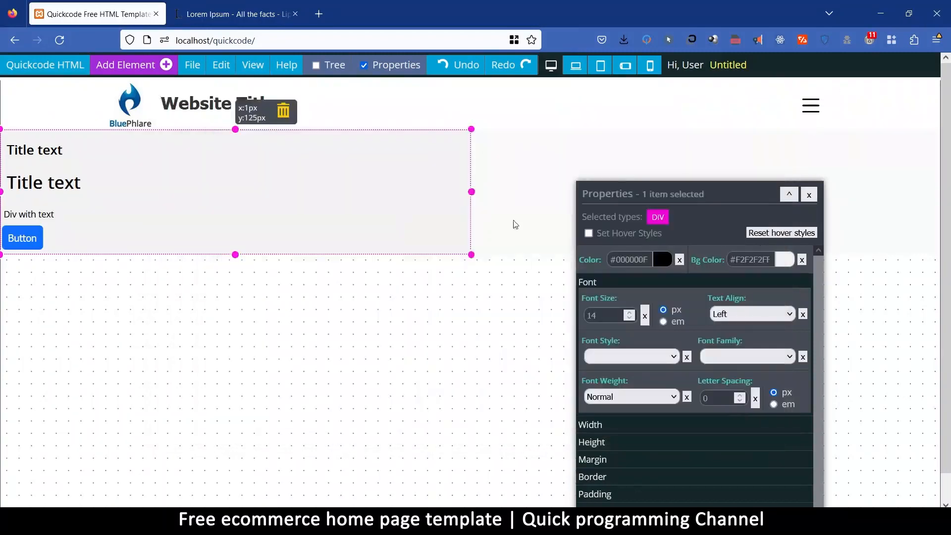
Add an Image component to the grid's empty right column and move the properties window clear of the grid.
left_click(522, 157)
left_click(192, 69)
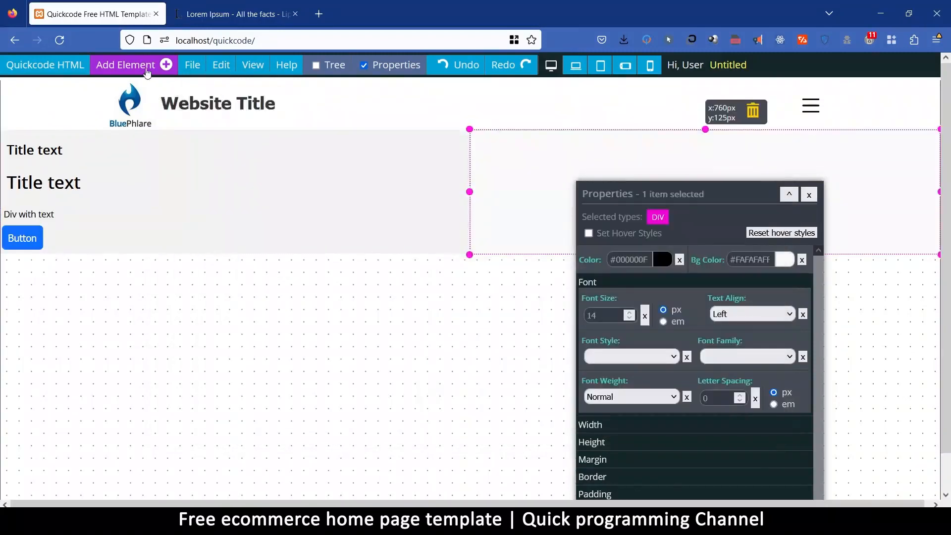
left_click(151, 69)
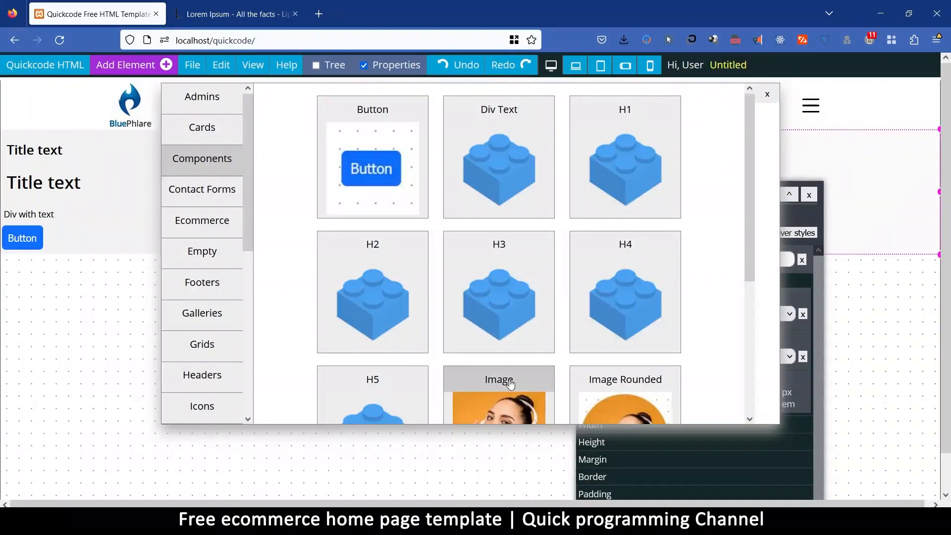
left_click(768, 95)
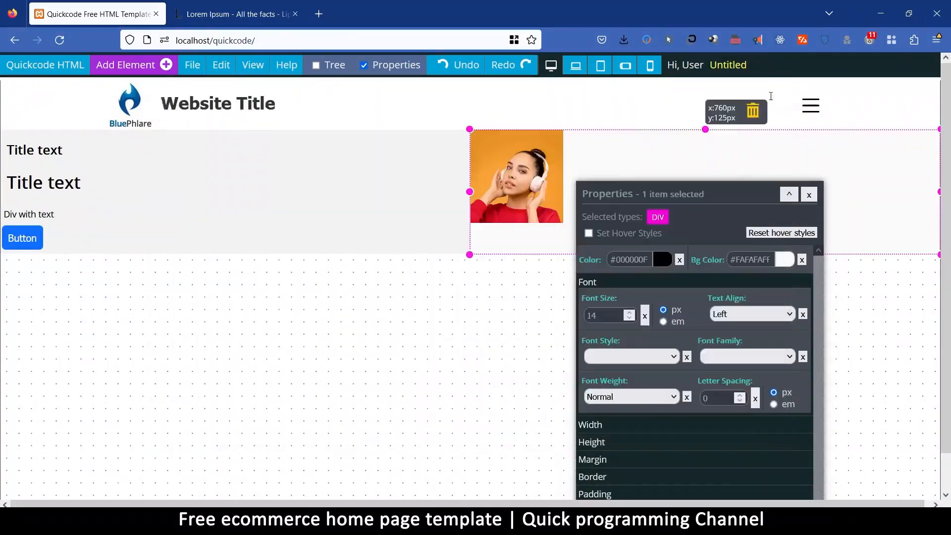
left_click(253, 65)
left_click_drag(678, 193, 452, 357)
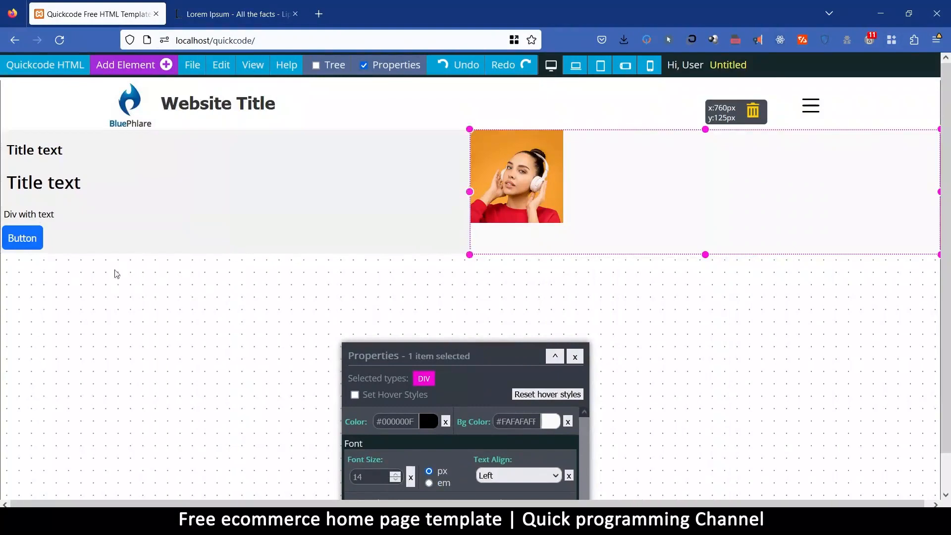
Set the padding of the grid's left column to 20 px on all sides.
left_click(263, 141)
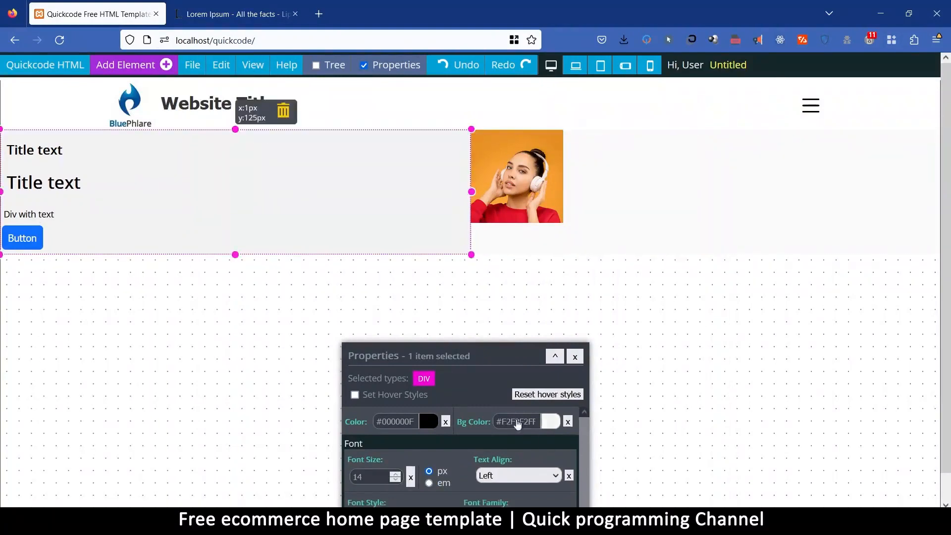
left_click_drag(481, 350, 649, 121)
left_click(552, 421)
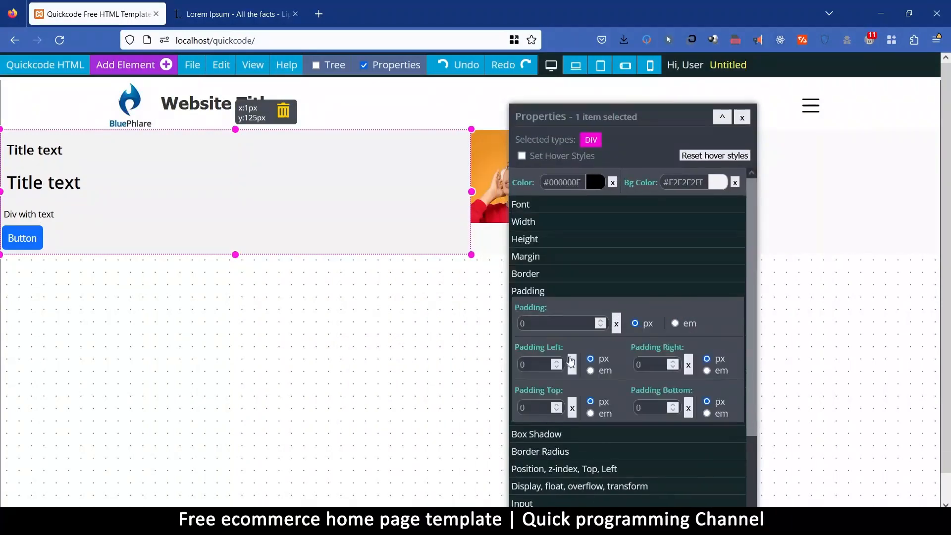
left_click(552, 323)
type("20")
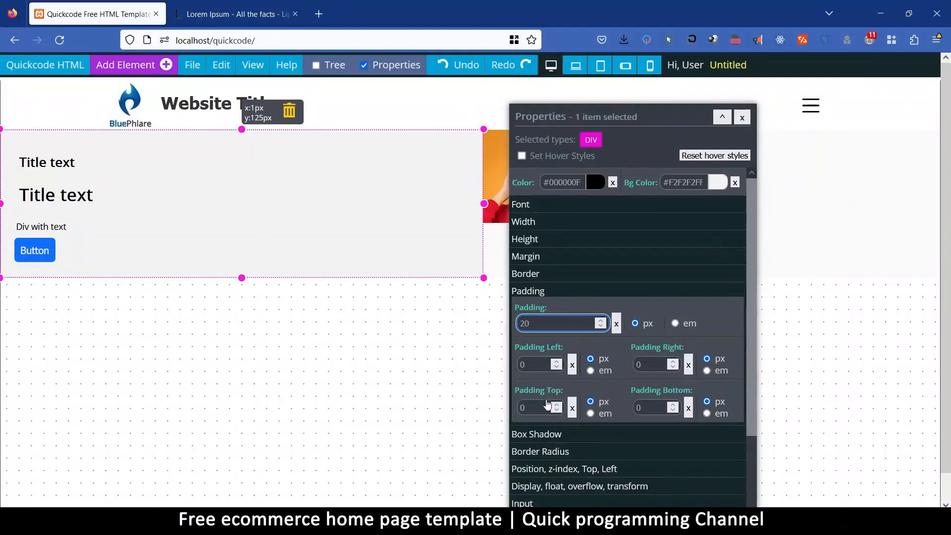
Set the width of the image in the grid's right column to 100%, moving the properties window off the picture.
left_click(495, 138)
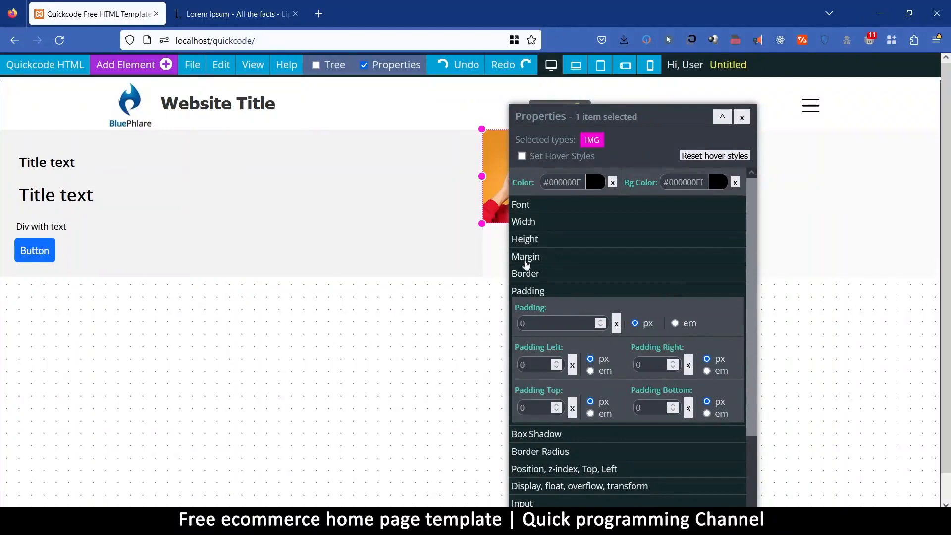
left_click(539, 224)
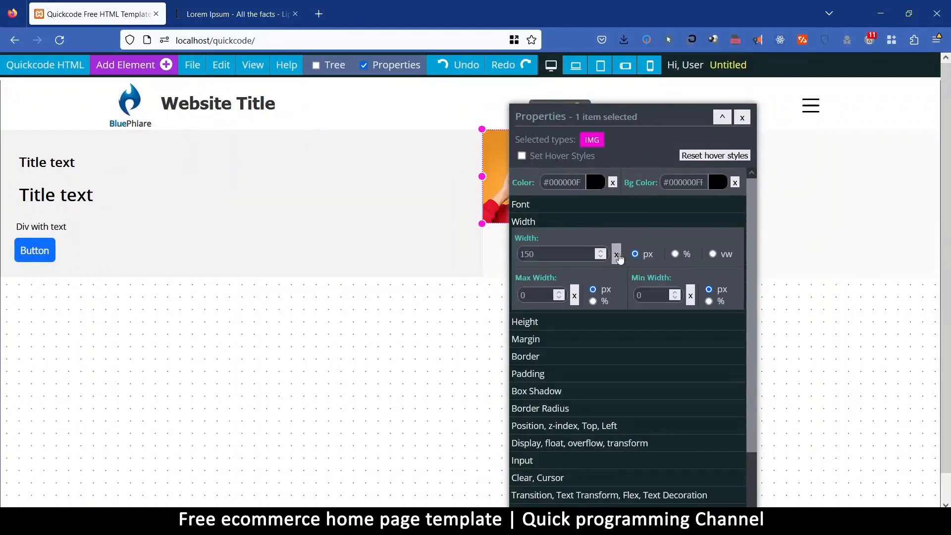
left_click_drag(588, 115, 244, 184)
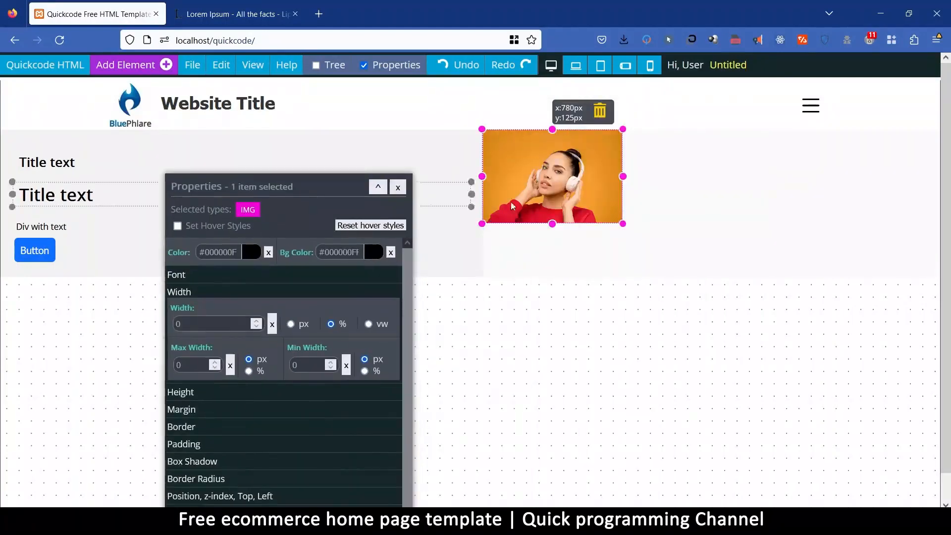
left_click(180, 328)
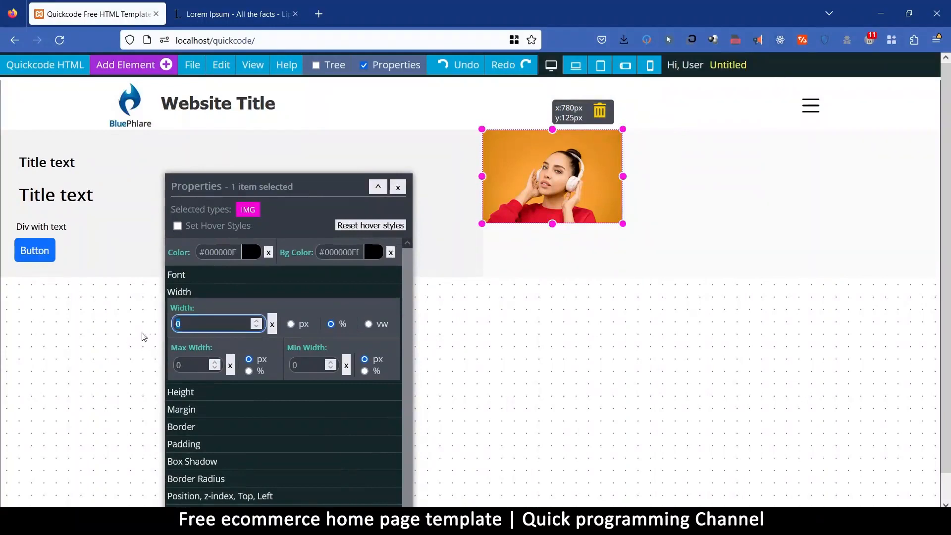
type("100")
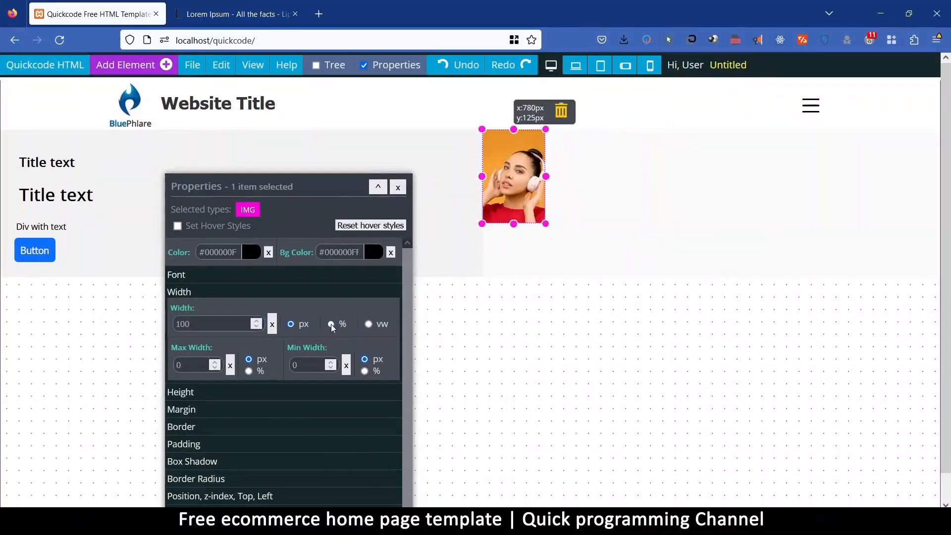
left_click(332, 324)
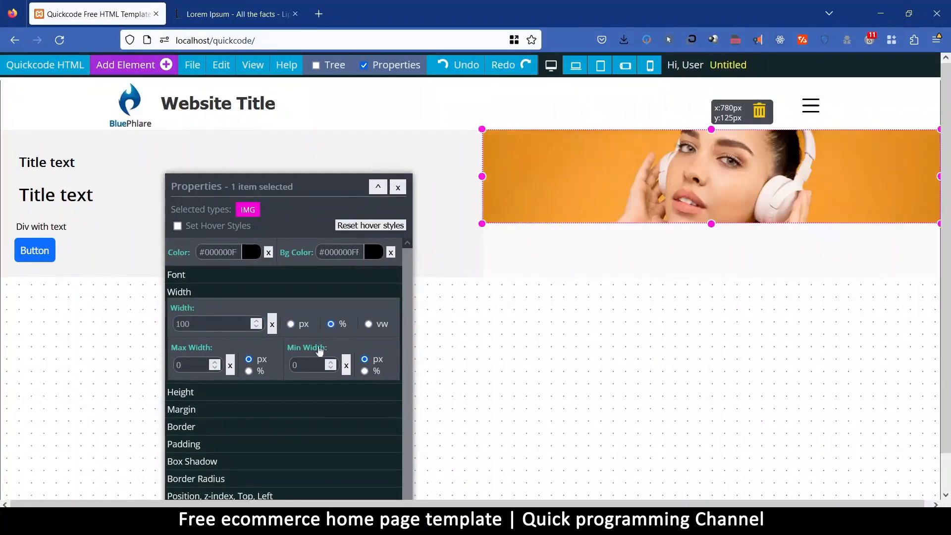
Set the height of the right column's image to 100%.
left_click(200, 394)
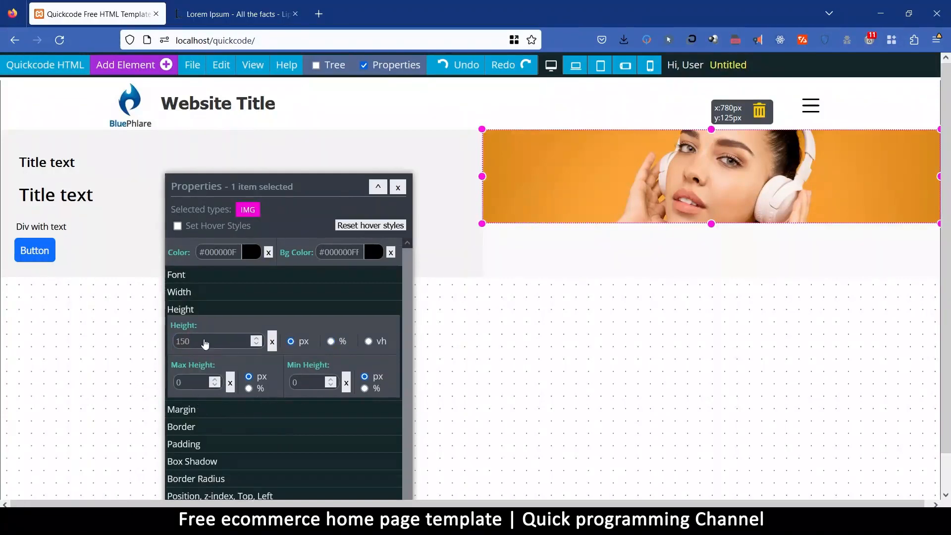
double_click(182, 341)
type("100")
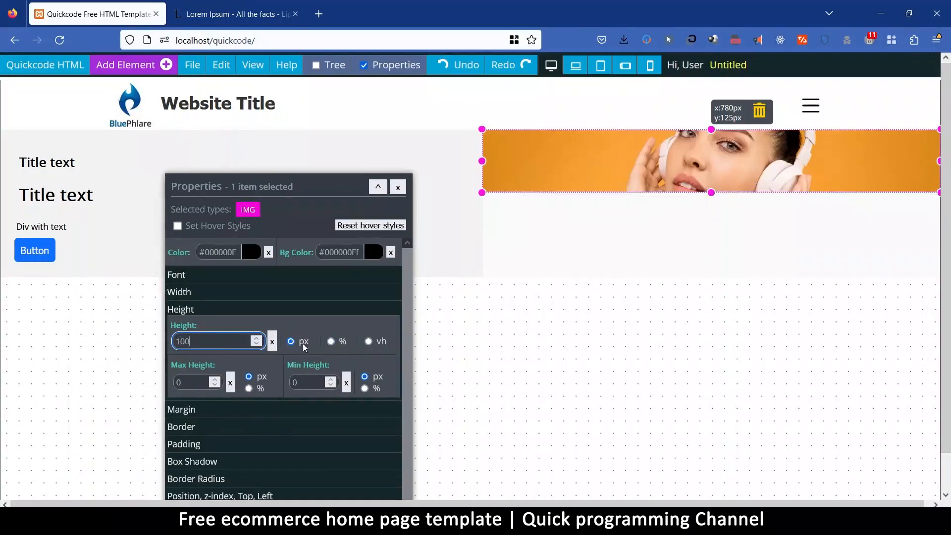
left_click(331, 342)
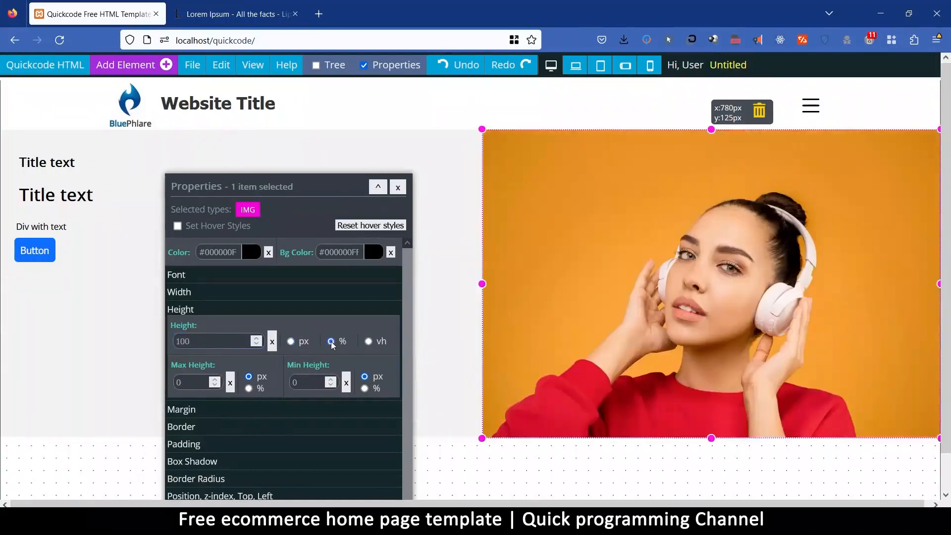
Limit the image's maximum height to 500 px, trying 400 px first.
left_click_drag(294, 190, 373, 127)
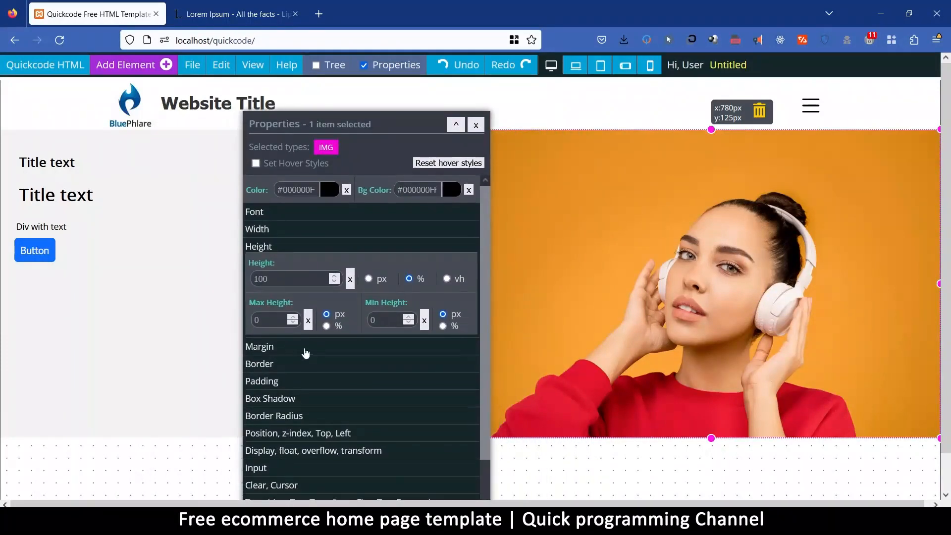
left_click(270, 322)
type("400")
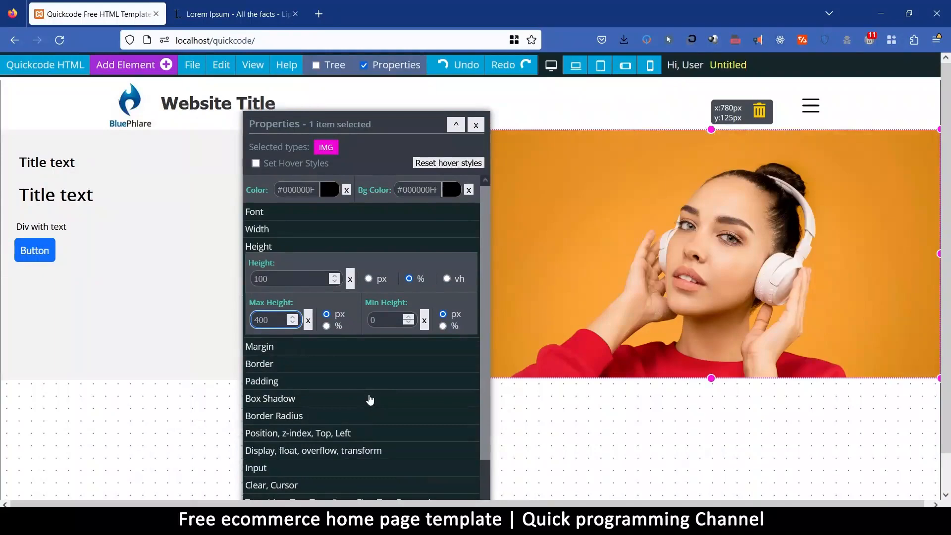
double_click(260, 321)
type("500")
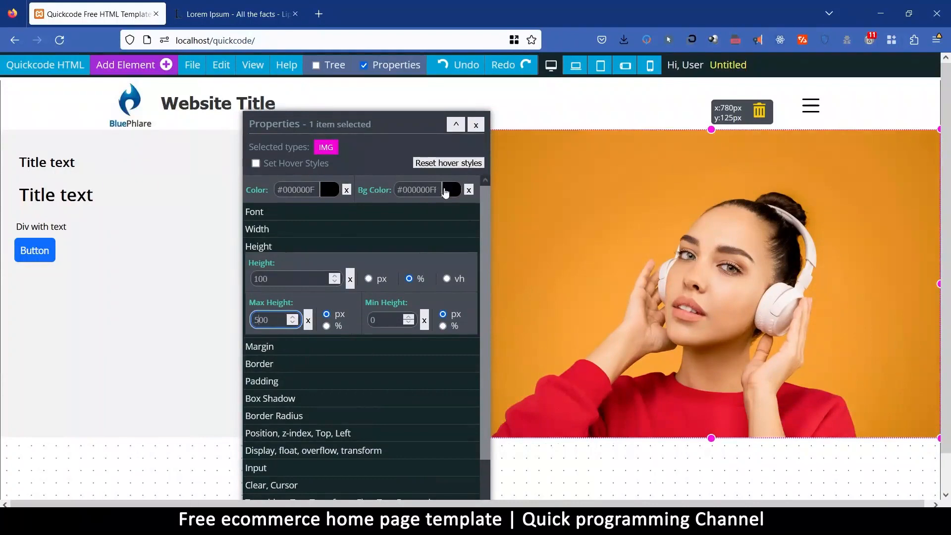
left_click(290, 282)
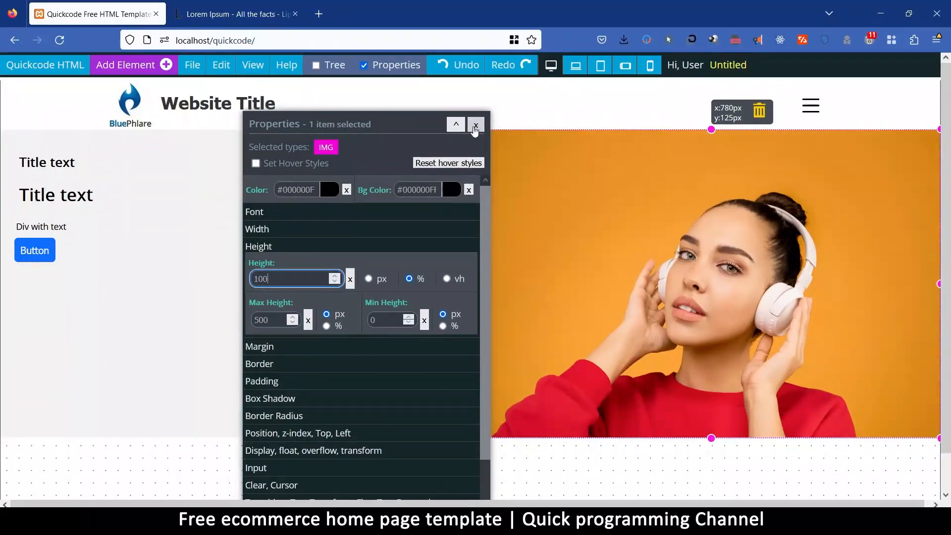
Try the open laptop picture from the Products category of the image library as the hero image.
scroll(431, 369, "down", 6)
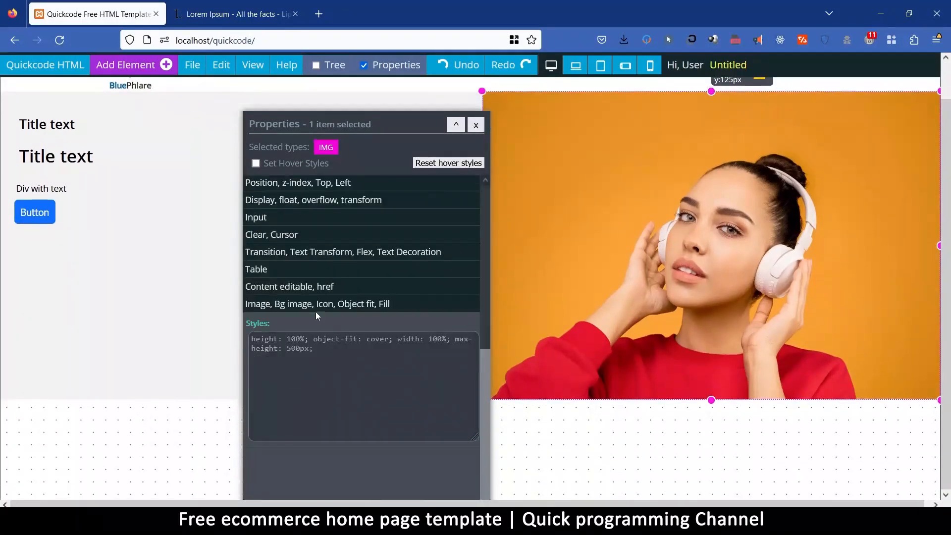
left_click(317, 304)
left_click(336, 357)
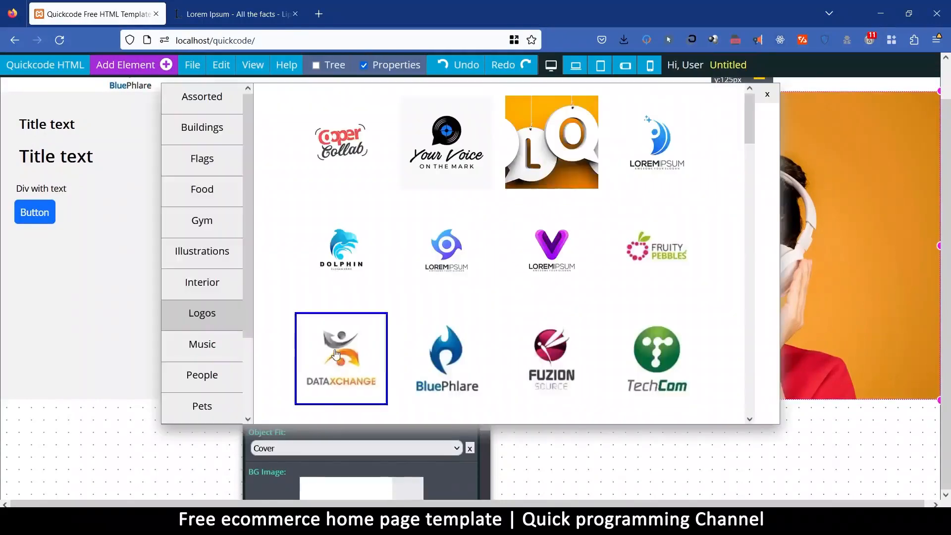
scroll(204, 327, "down", 2)
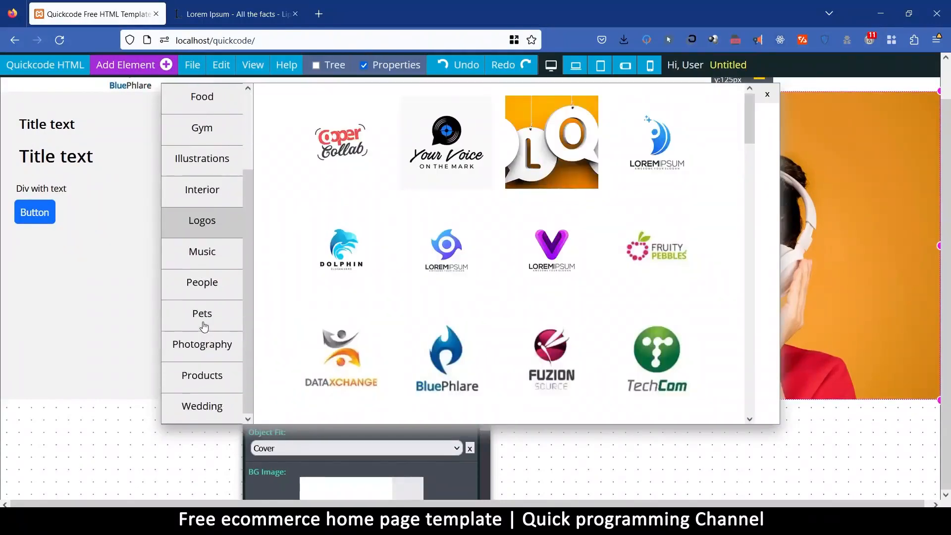
left_click(206, 381)
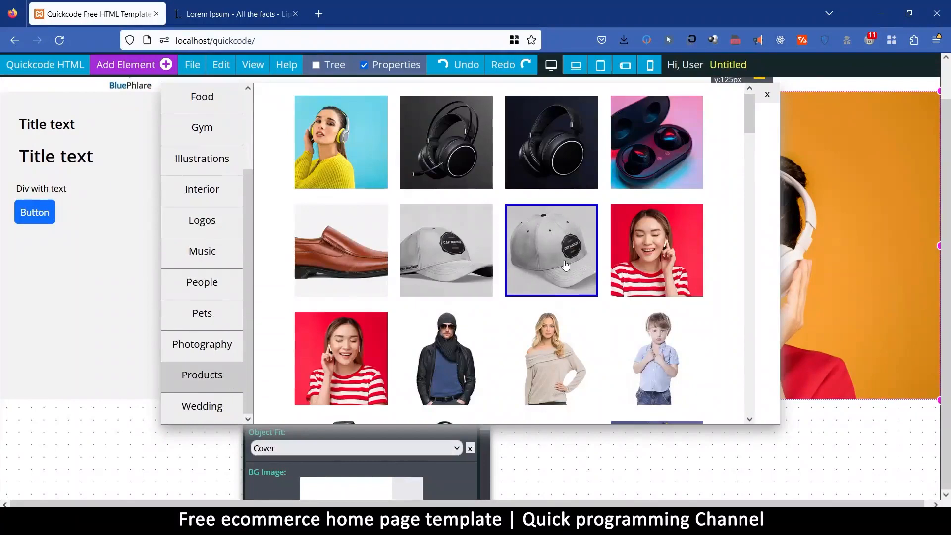
scroll(569, 266, "up", 1)
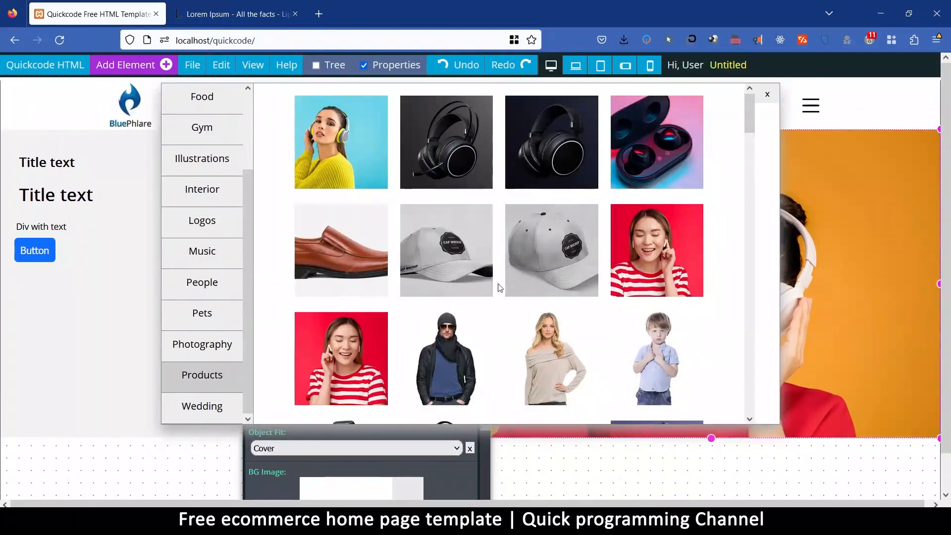
left_click_drag(748, 119, 757, 241)
left_click(622, 185)
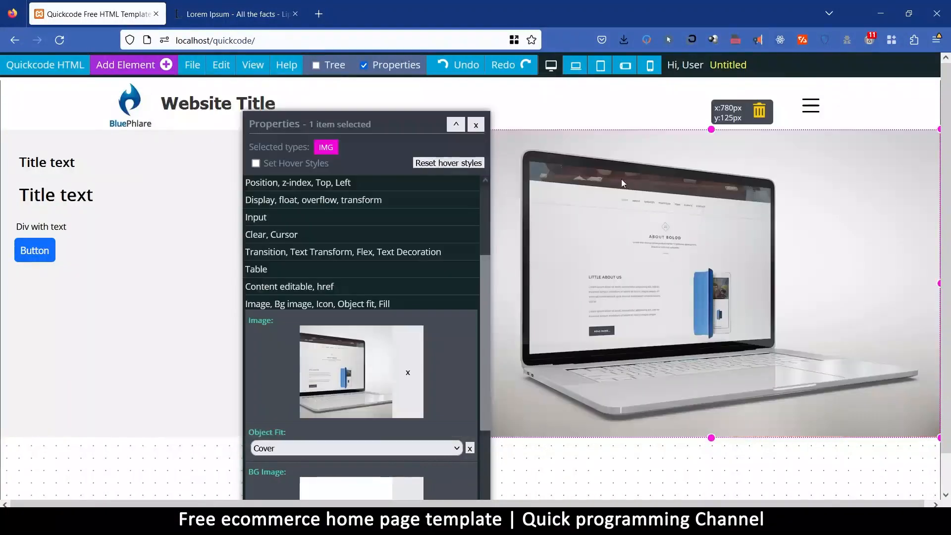
Try the blue running shoes and the red sweatshirt from the Products category as the hero image.
left_click_drag(361, 126, 453, 114)
left_click(455, 330)
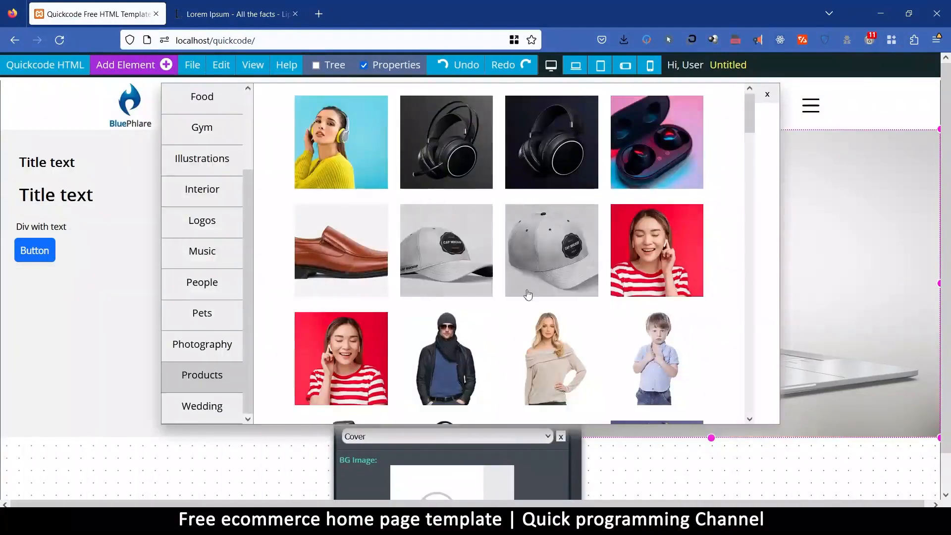
left_click_drag(749, 111, 749, 394)
left_click(384, 347)
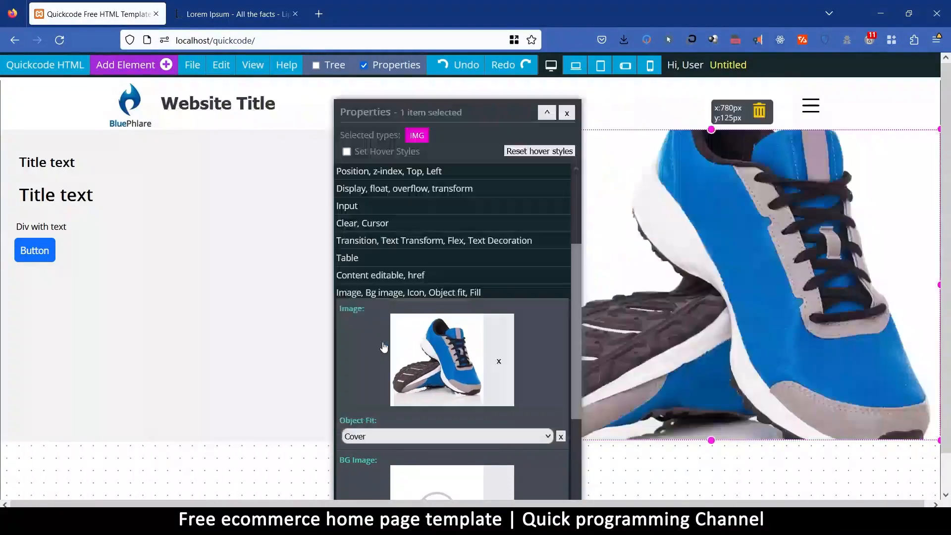
left_click_drag(488, 116, 447, 126)
left_click(409, 372)
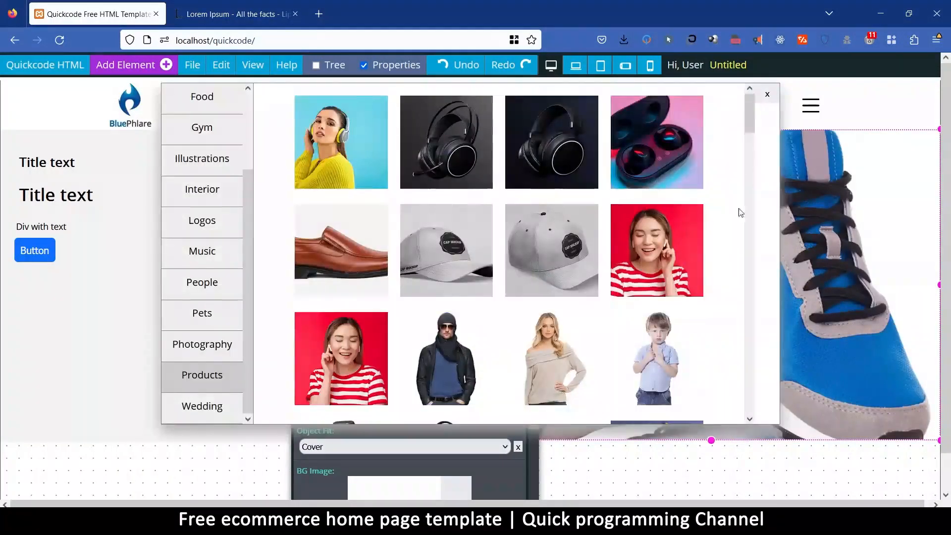
left_click_drag(753, 115, 759, 241)
left_click(327, 216)
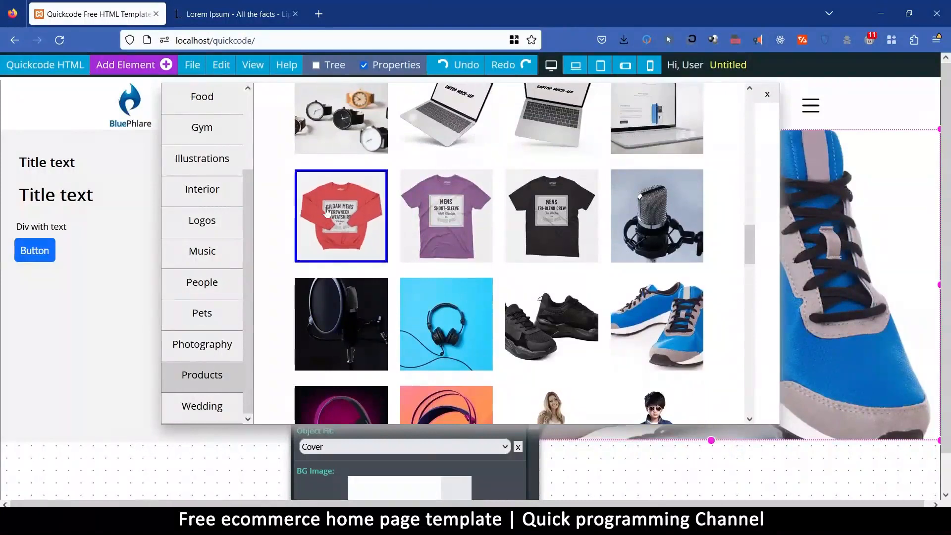
Try the magenta headphones and the black smartwatch from the Products category as the hero image.
left_click_drag(465, 123, 418, 109)
left_click(363, 357)
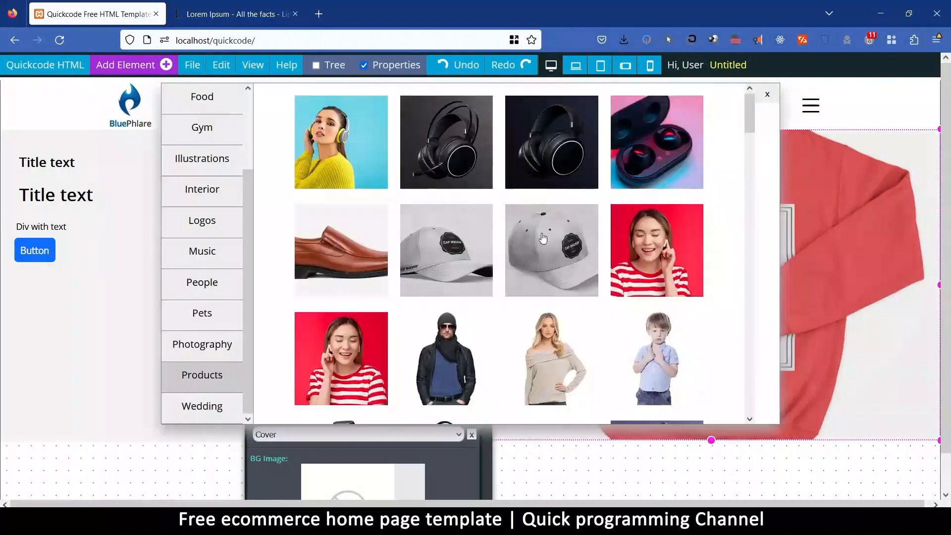
left_click_drag(748, 112, 766, 161)
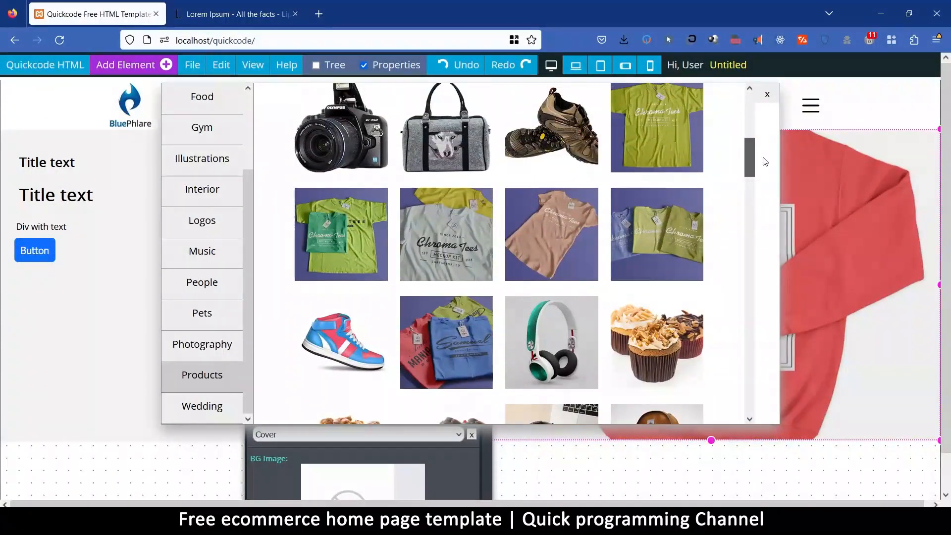
left_click_drag(765, 161, 774, 273)
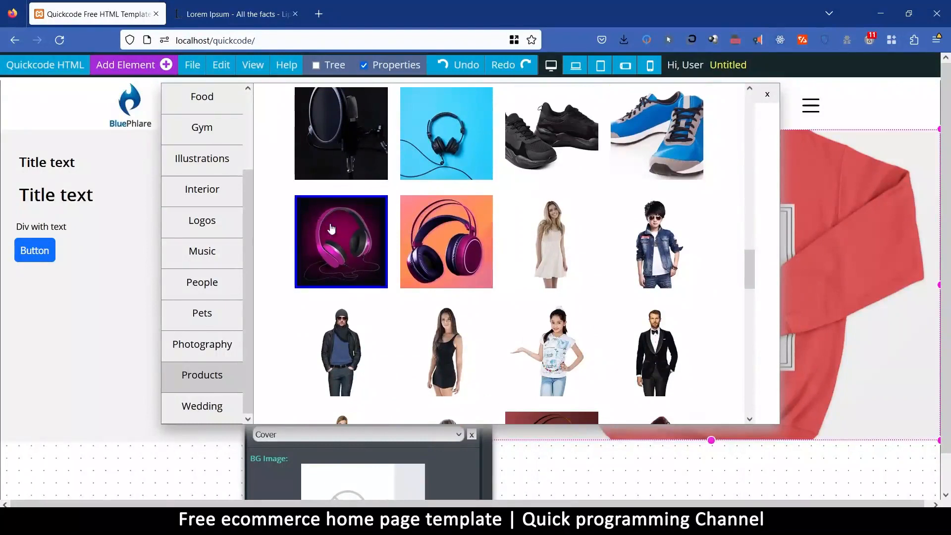
left_click(342, 231)
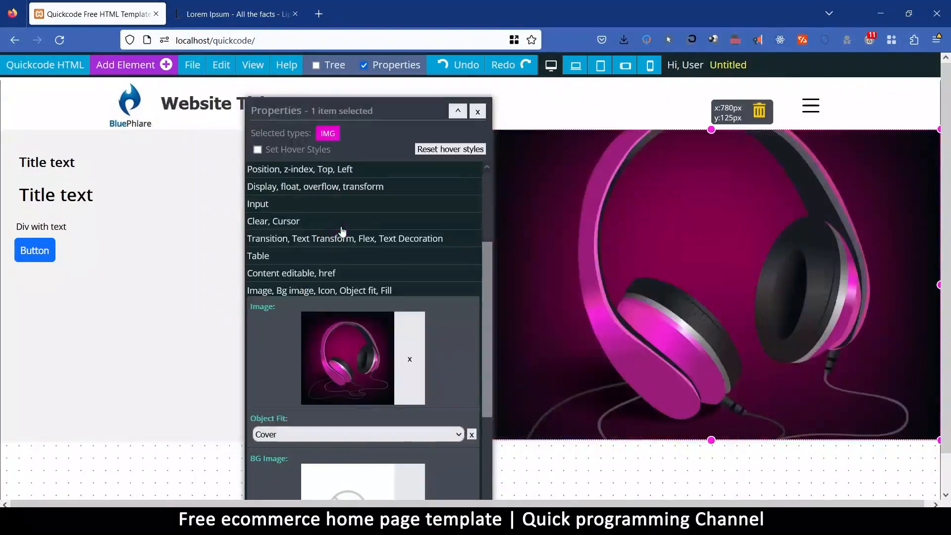
left_click(355, 343)
left_click_drag(752, 118, 750, 317)
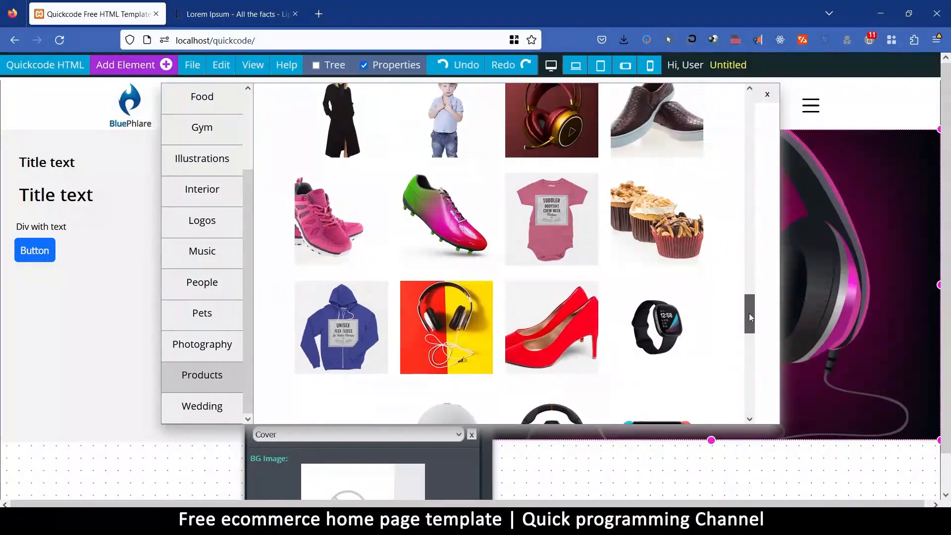
left_click(664, 323)
Try the grey Chroma Tees shirt and the black headset with microphone from the Products category as the hero image.
left_click_drag(431, 121, 459, 66)
left_click(413, 313)
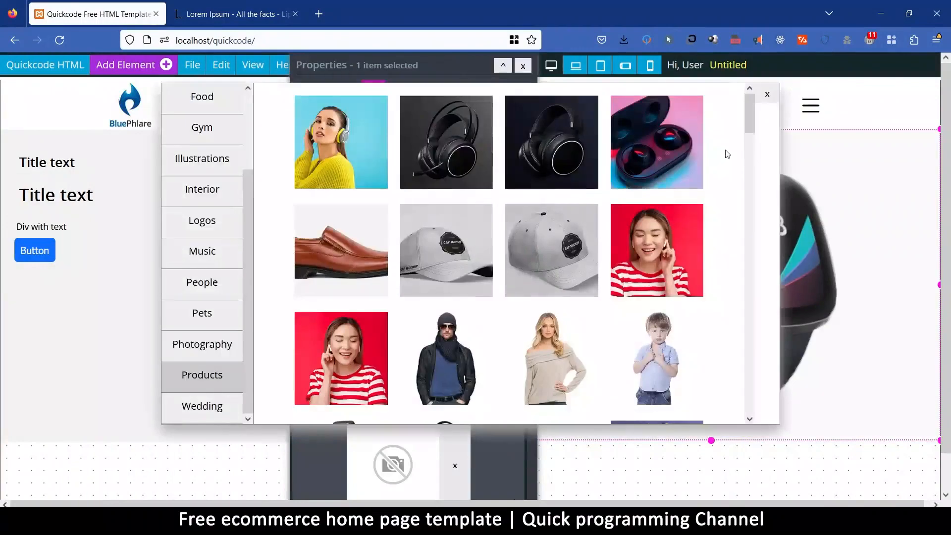
left_click_drag(749, 114, 756, 152)
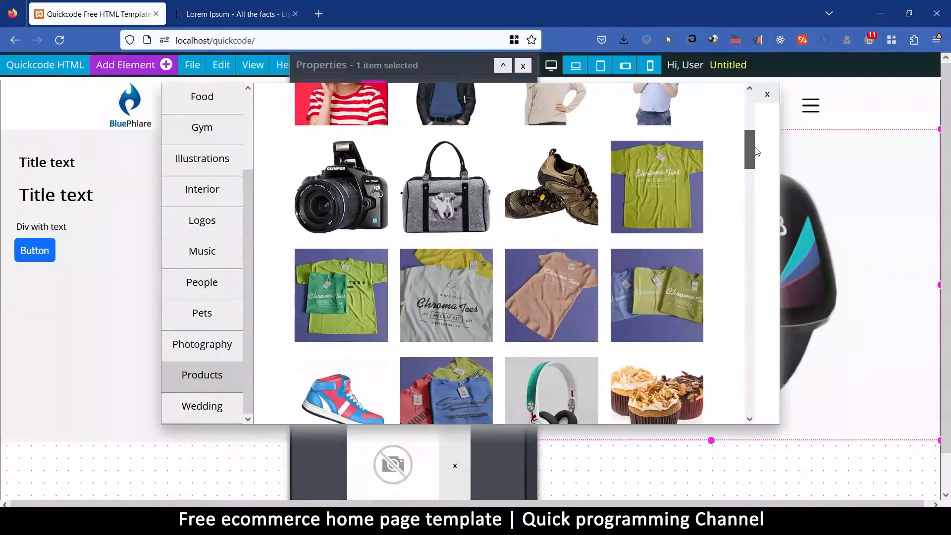
left_click(485, 278)
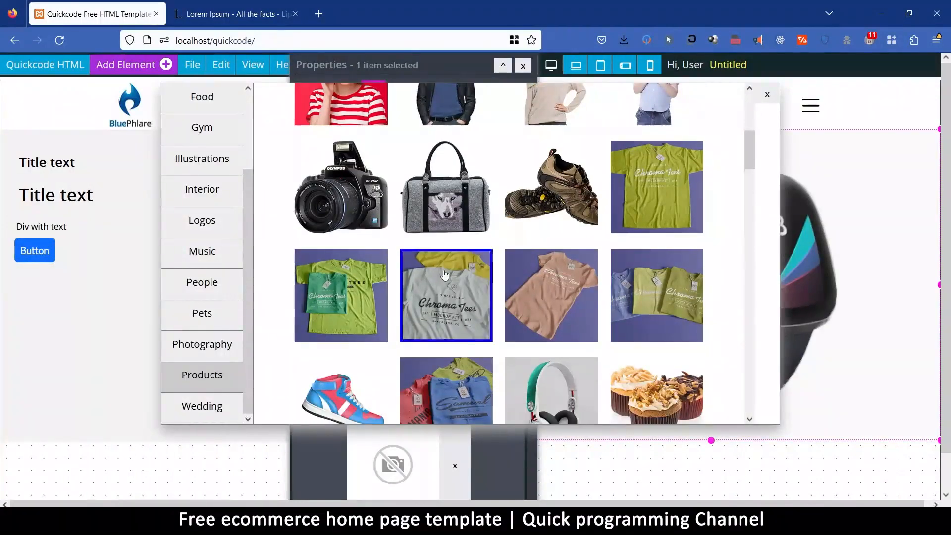
left_click(451, 280)
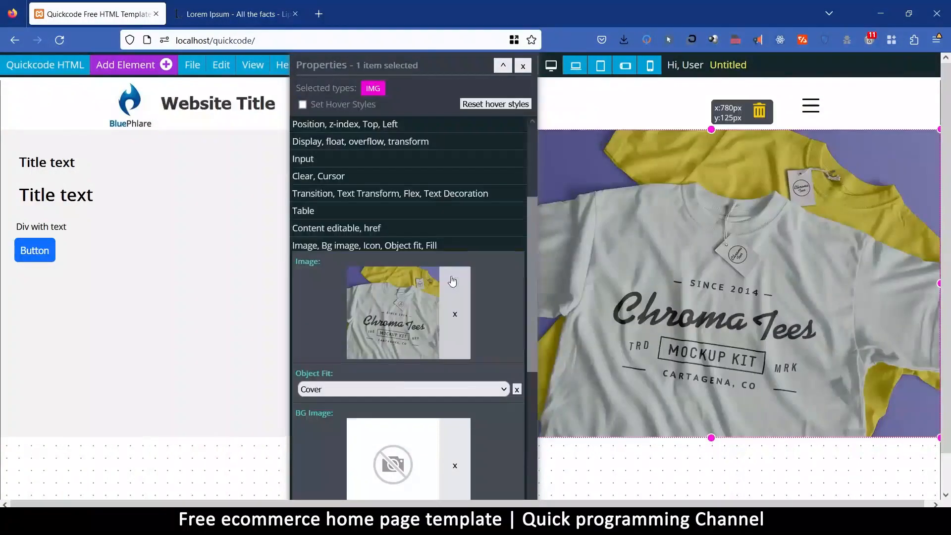
left_click_drag(424, 55, 509, 95)
left_click(477, 358)
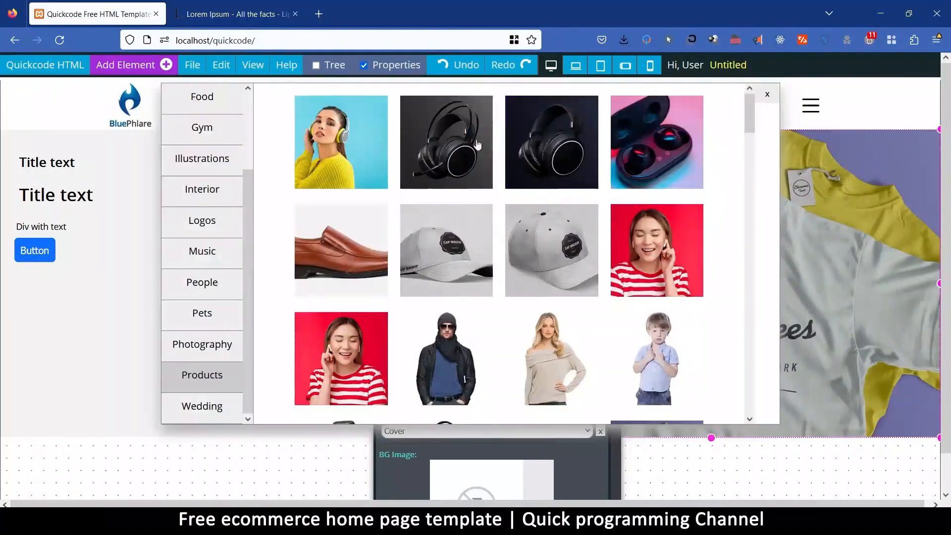
left_click(448, 144)
Replace the hero image with the Products picture of the woman in a yellow sweater wearing headphones.
mouse_move(493, 108)
left_mouse_down()
mouse_move(129, 198)
mouse_move(476, 104)
left_mouse_up()
left_click(475, 352)
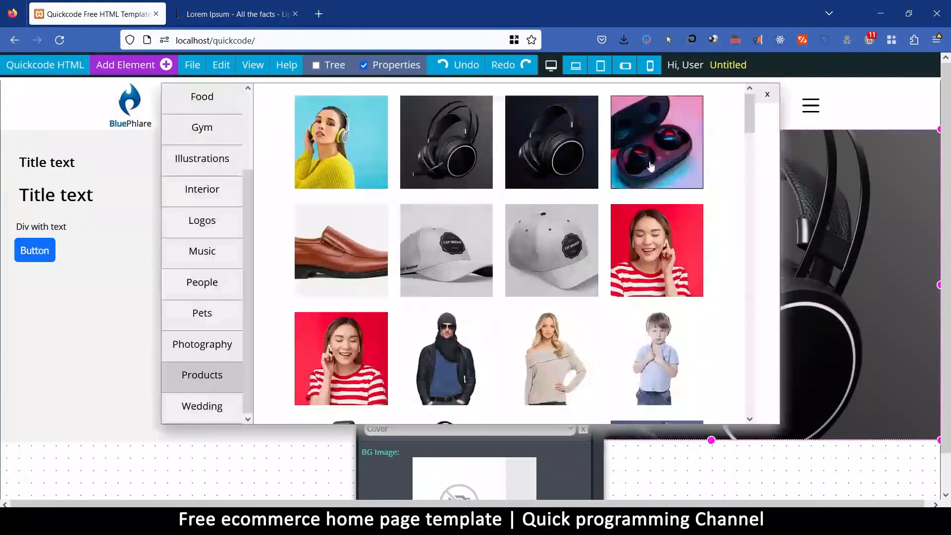
left_click(357, 144)
Try the grey high-top sneakers from the Products category as the hero image.
left_click_drag(445, 104, 383, 96)
left_click(368, 331)
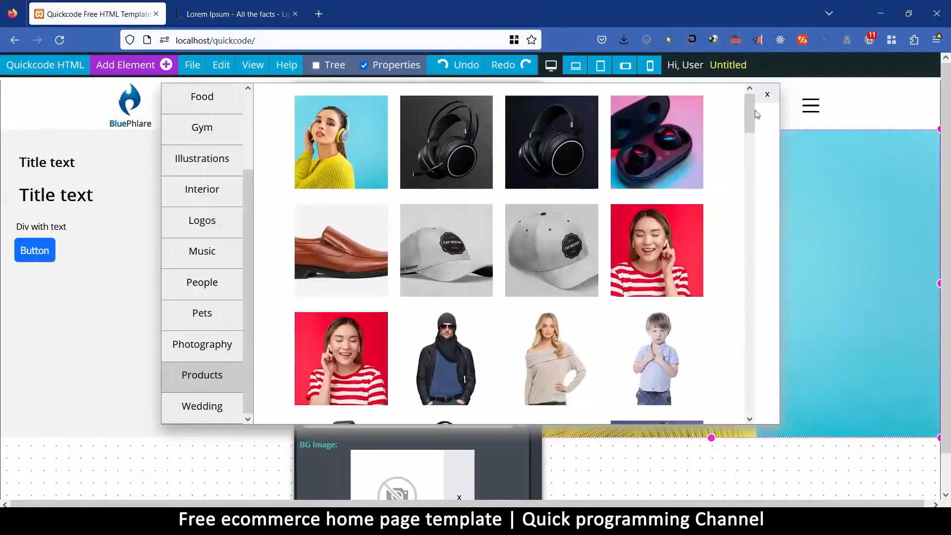
left_click_drag(753, 116, 753, 189)
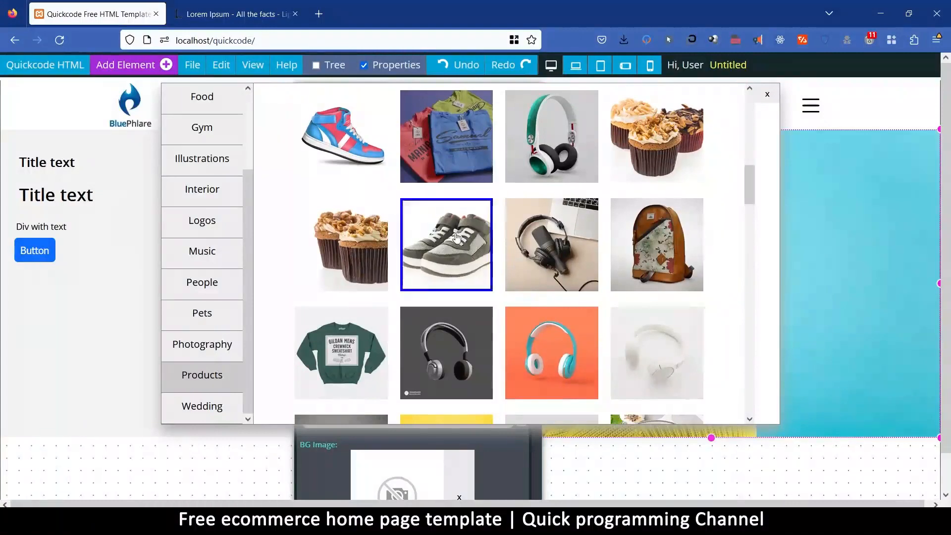
left_click(480, 228)
Replace the hero image with the Products picture of three folded Chroma Tees shirts and uncover the hero's text column.
left_click_drag(459, 118, 392, 212)
left_click(410, 290)
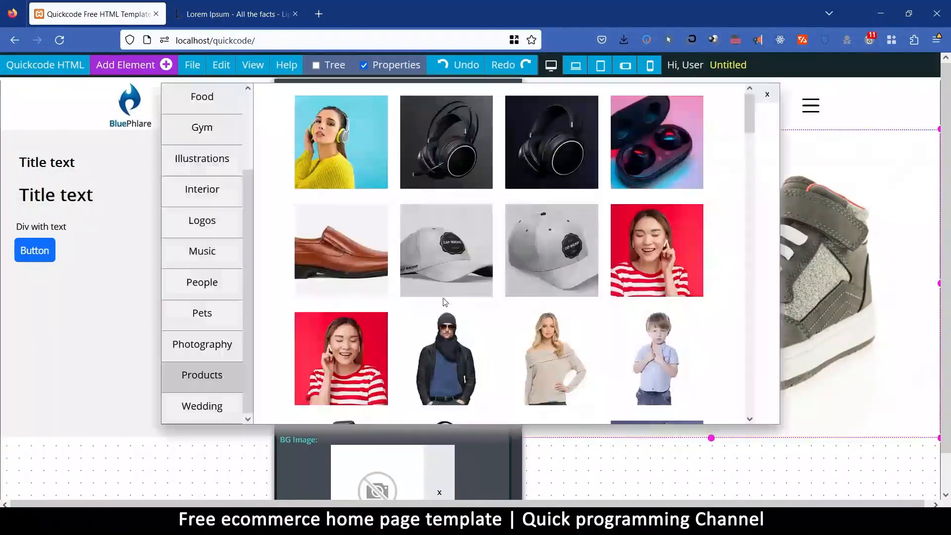
left_click_drag(750, 123, 750, 158)
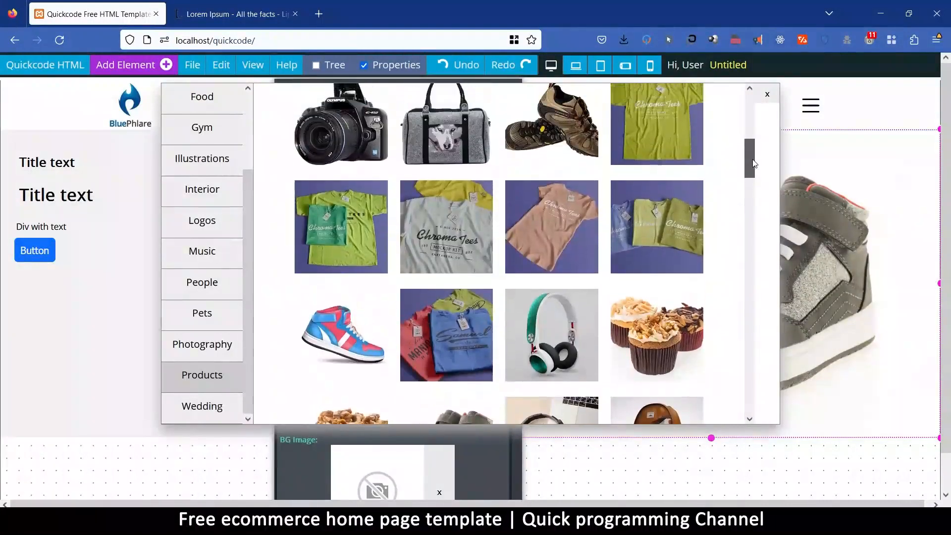
left_click(659, 218)
left_click_drag(418, 93, 432, 269)
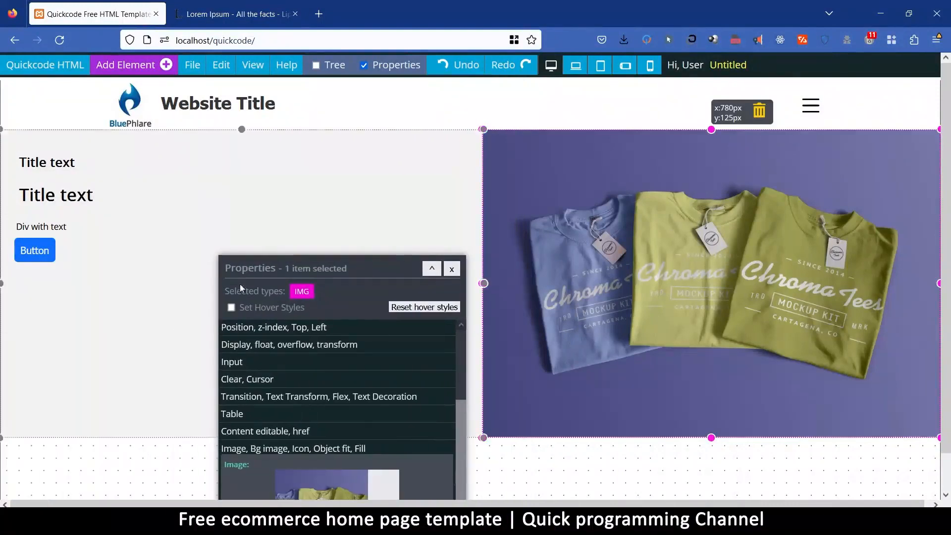
left_click_drag(316, 271, 571, 205)
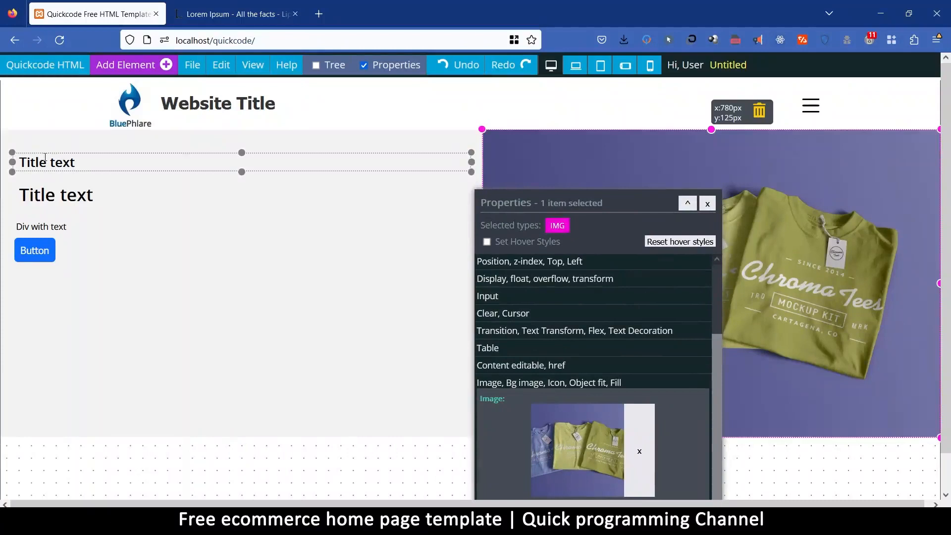
Add a Grid Type 1 element inside the hero section's text column.
left_click(45, 158)
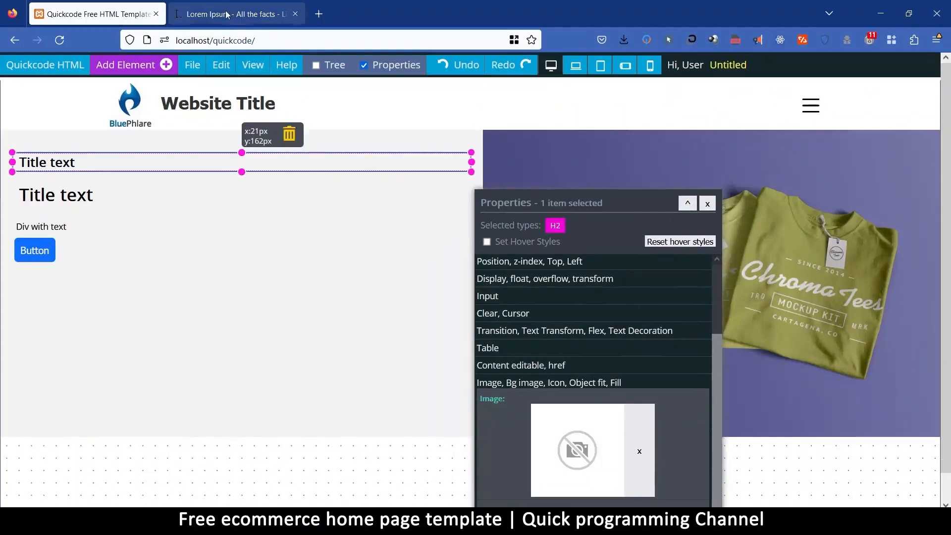
left_click_drag(82, 165, 11, 163)
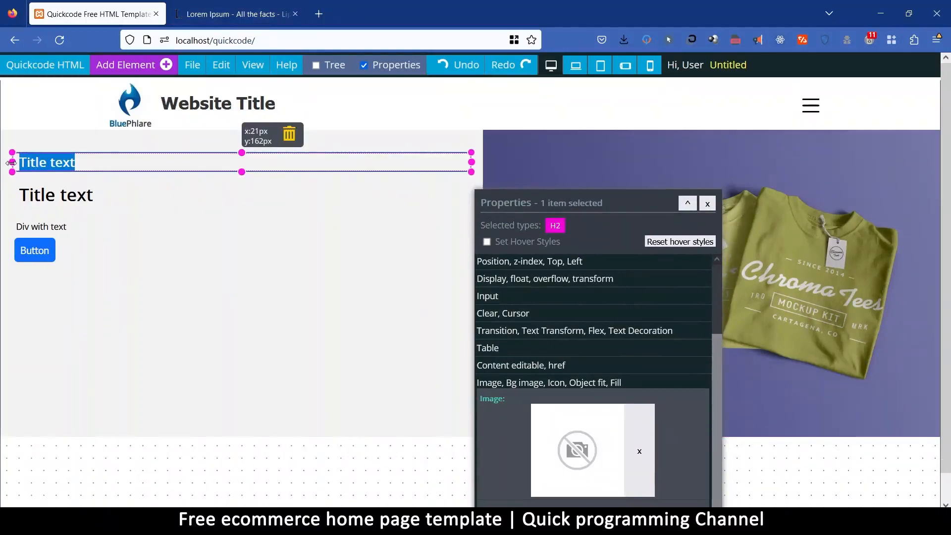
left_click(100, 180)
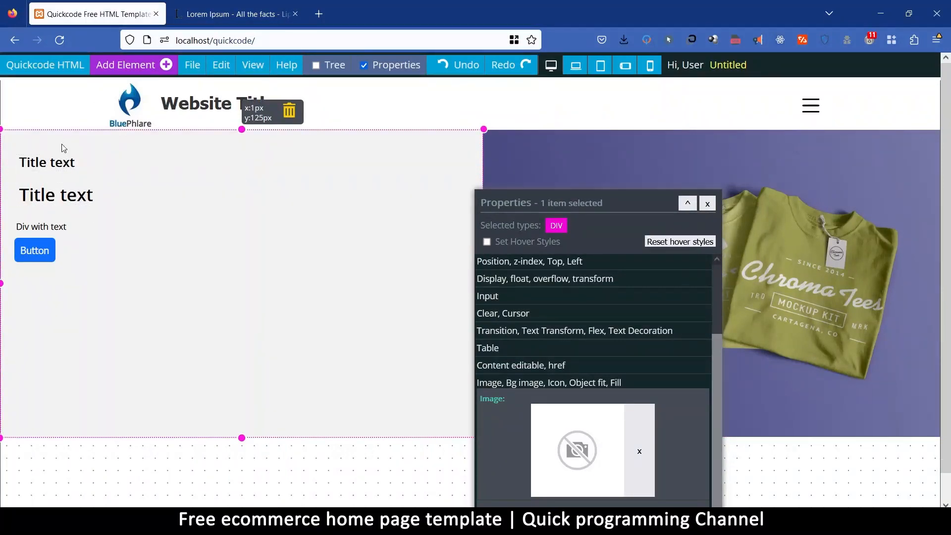
left_click(130, 67)
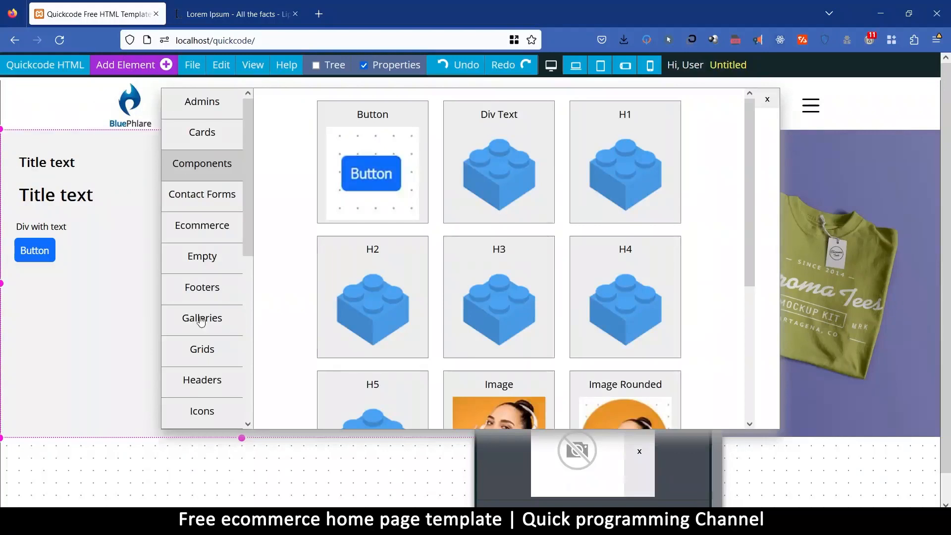
left_click(202, 353)
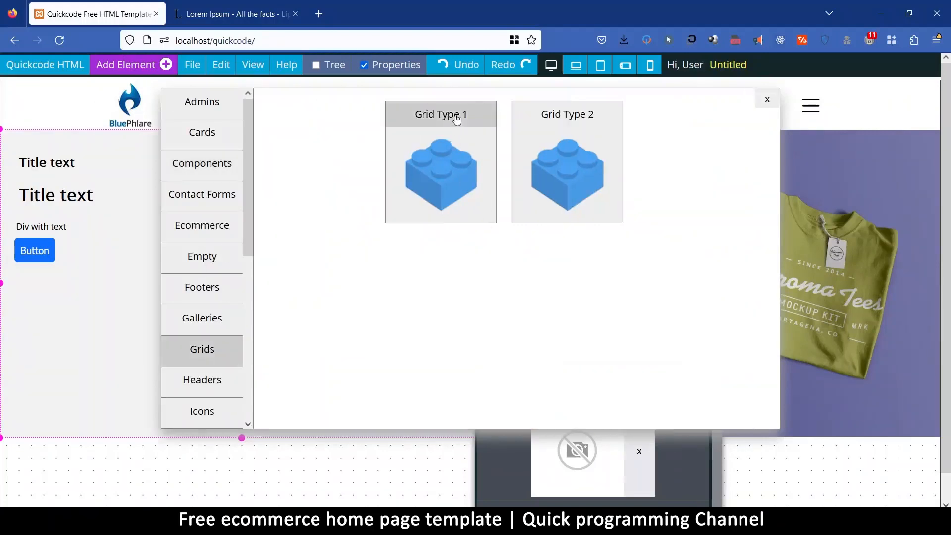
left_click(452, 126)
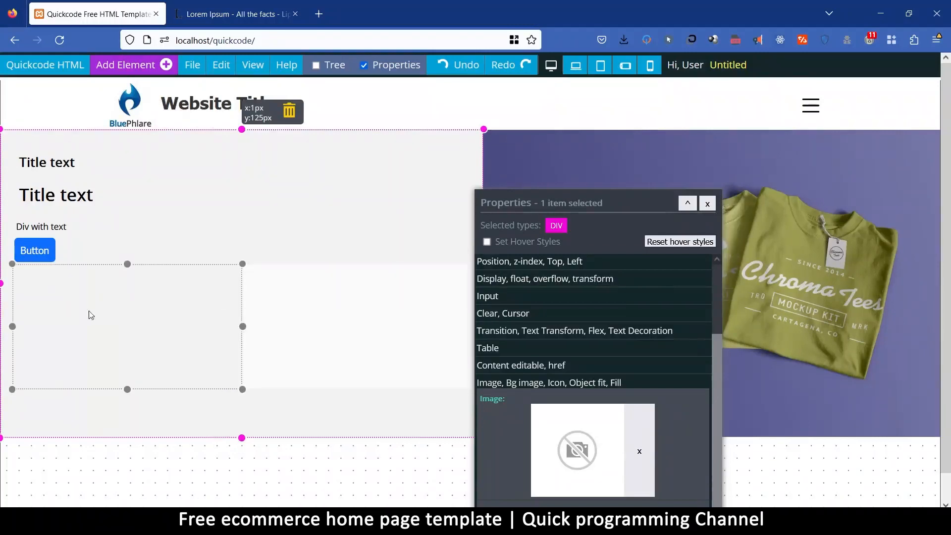
Add an H1 component to each of the two cells of the new grid in the hero's text column.
left_click(176, 297)
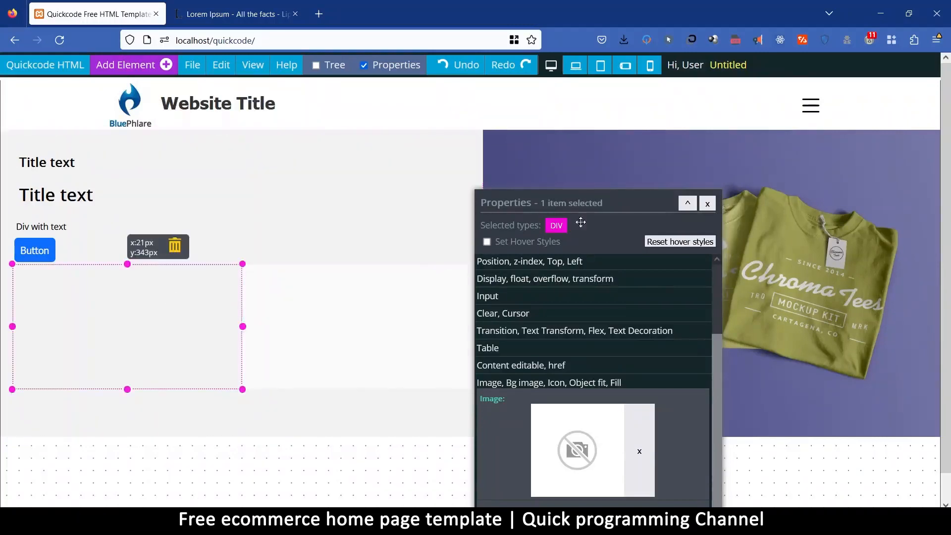
left_click_drag(566, 201, 558, 116)
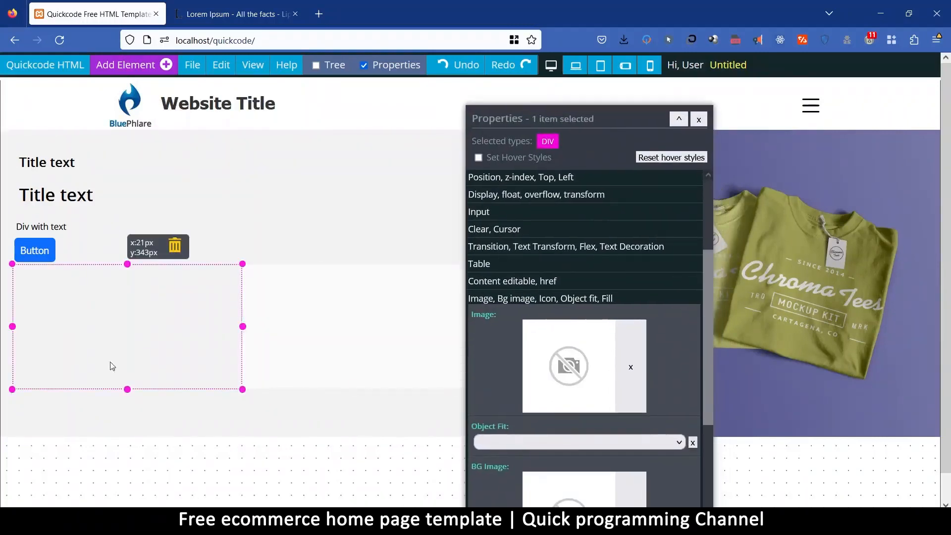
left_click(137, 62)
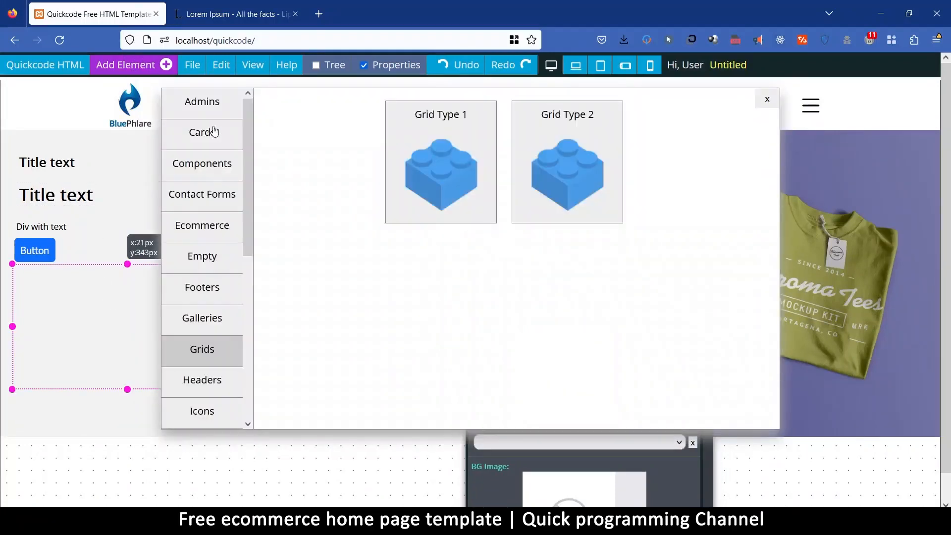
left_click(204, 164)
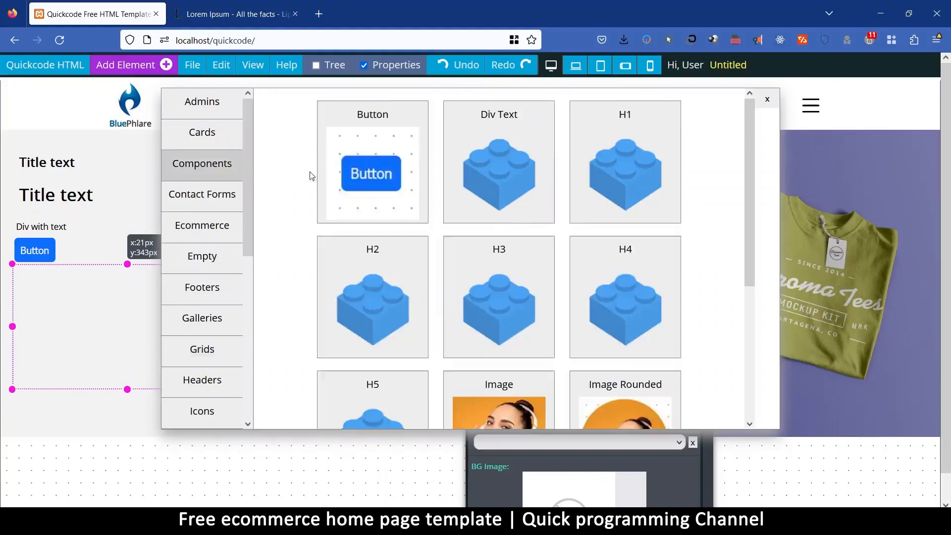
left_click(607, 121)
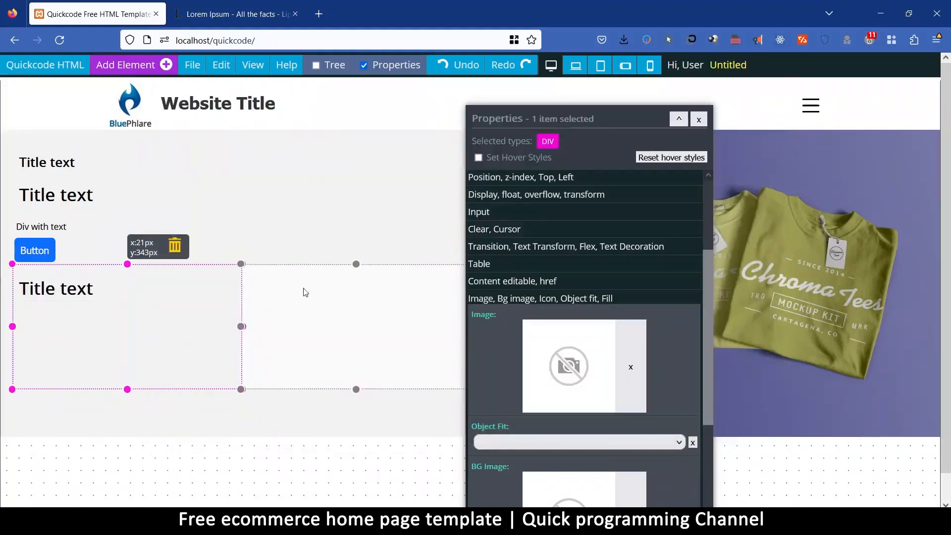
left_click(281, 294)
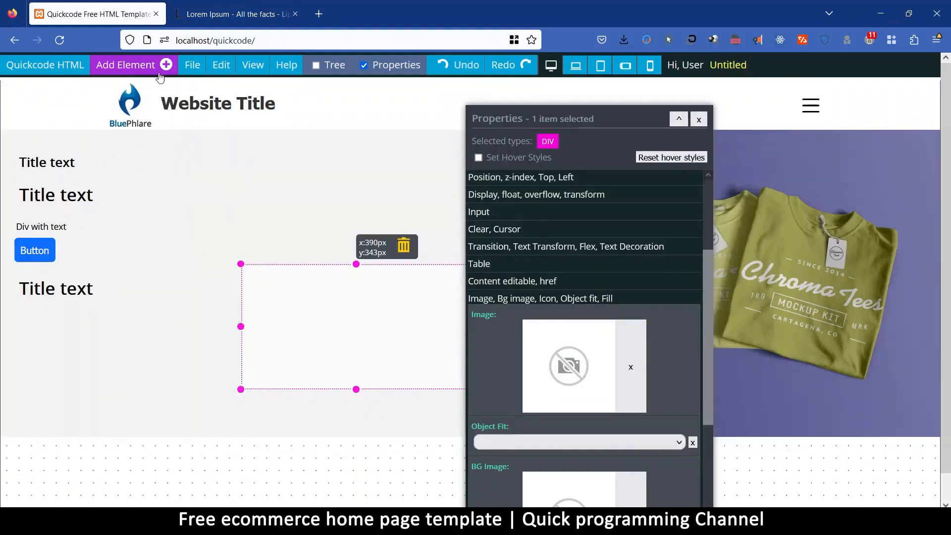
left_click(129, 68)
left_click(580, 106)
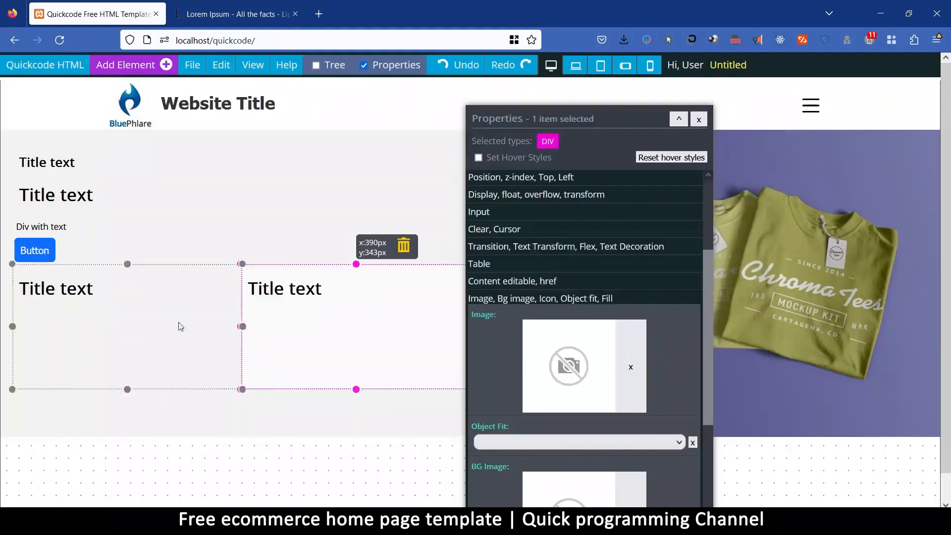
Change the first grid cell's heading to "BEST PRODUCTS" and the second cell's heading to "On The Planet".
left_click(117, 288)
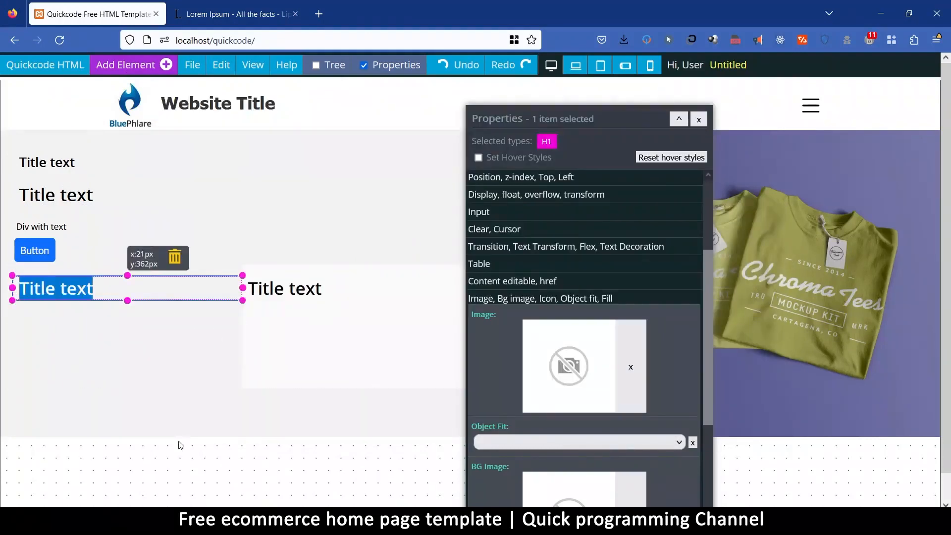
type("B")
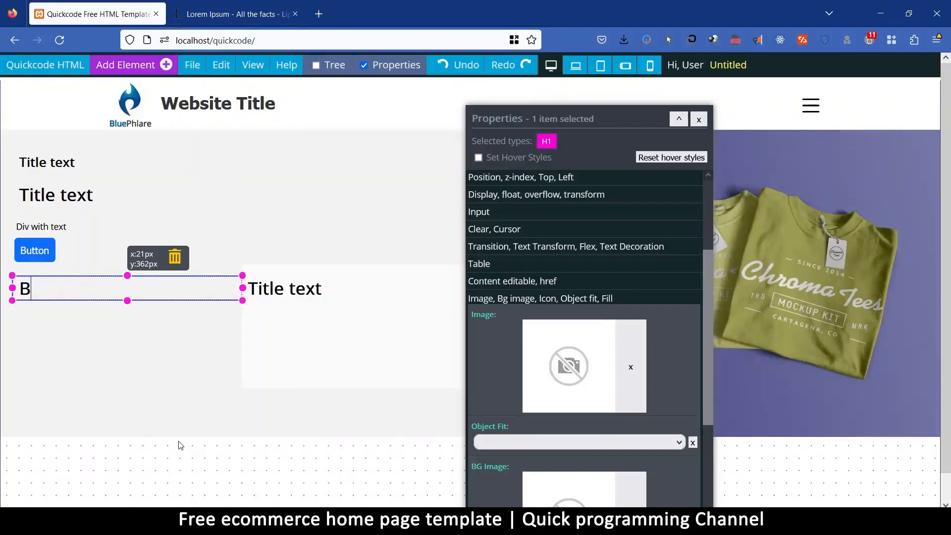
type("EST PRO")
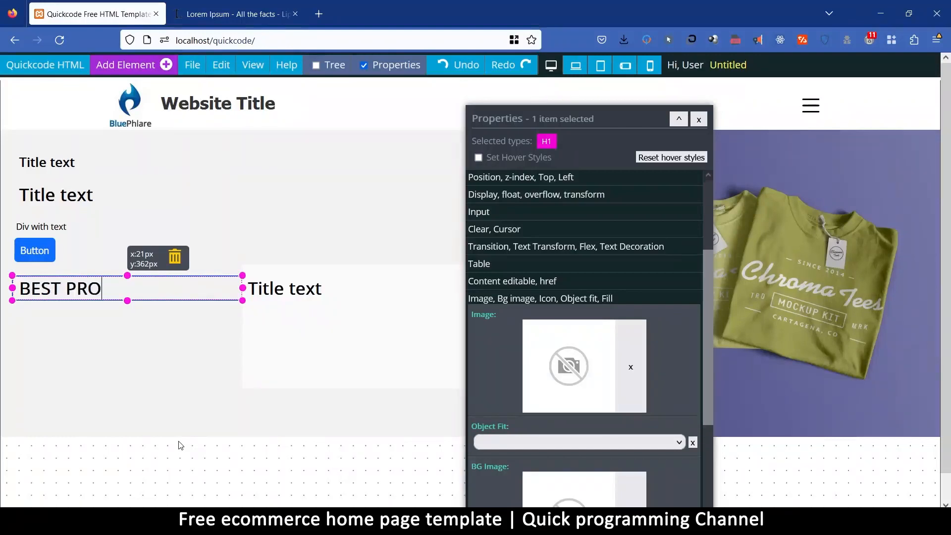
type("DUCTS")
left_click_drag(325, 289, 222, 300)
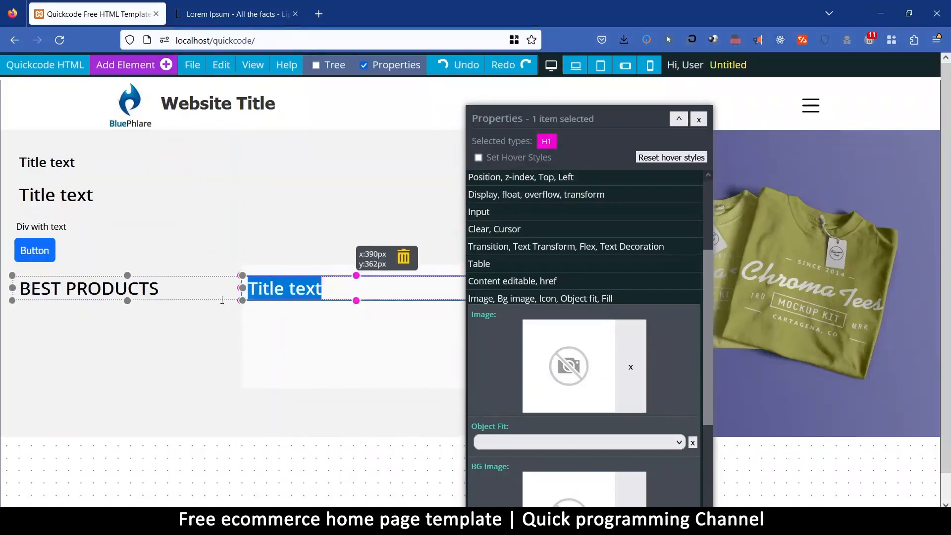
type("On")
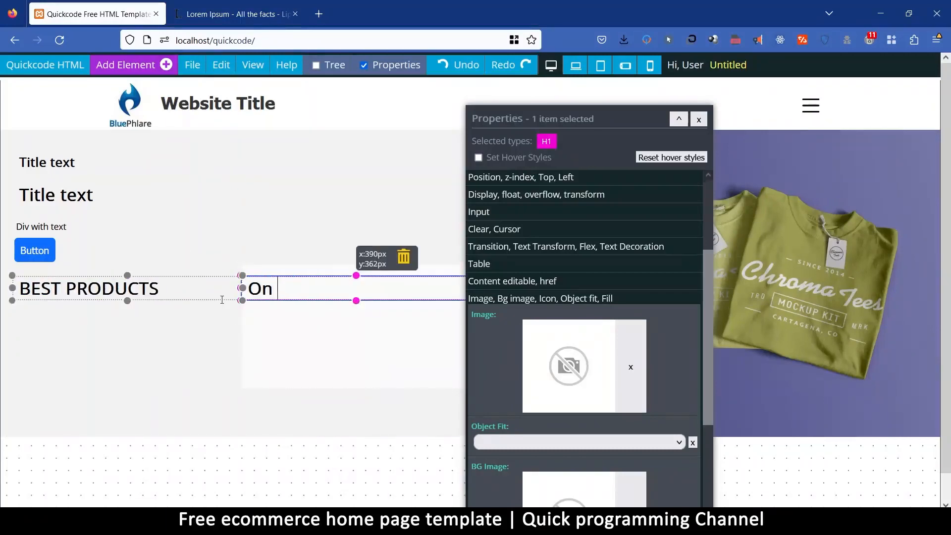
type(" The Planet")
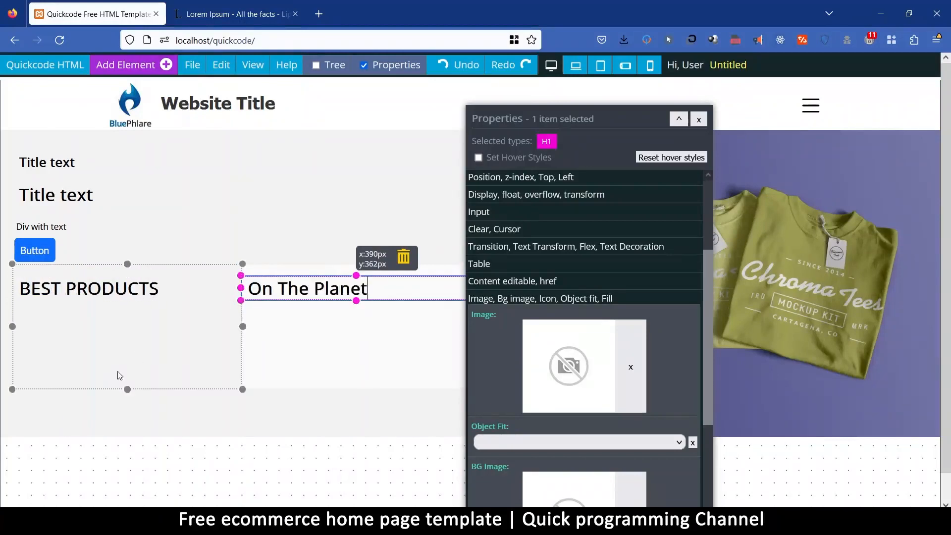
Clear the minimum height of both grid cells holding the BEST PRODUCTS and On The Planet headings.
left_click(327, 336)
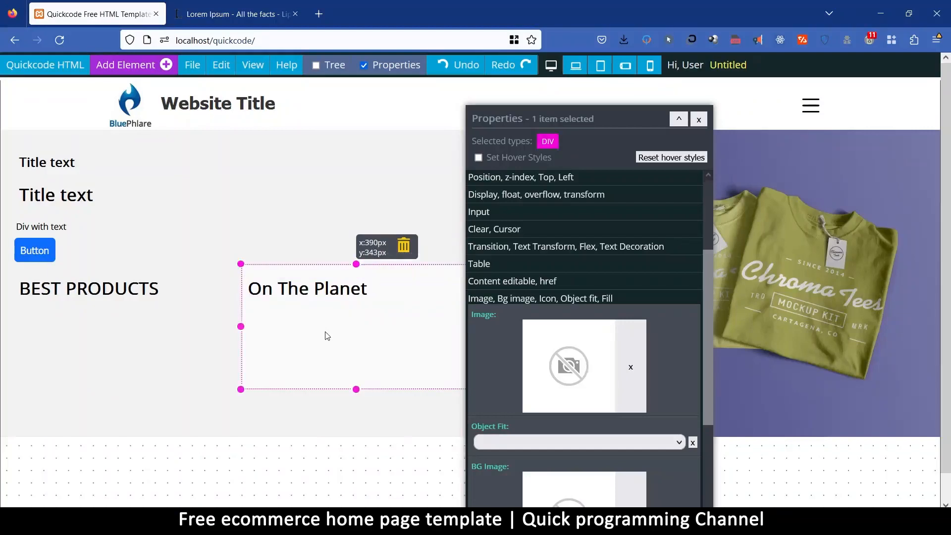
scroll(521, 223, "up", 3)
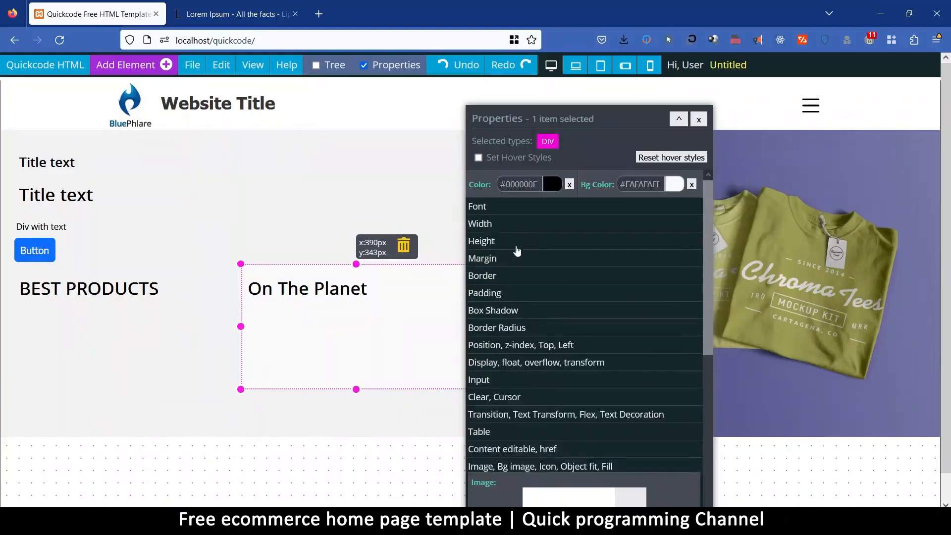
left_click(505, 248)
left_click(647, 315)
left_click(188, 325)
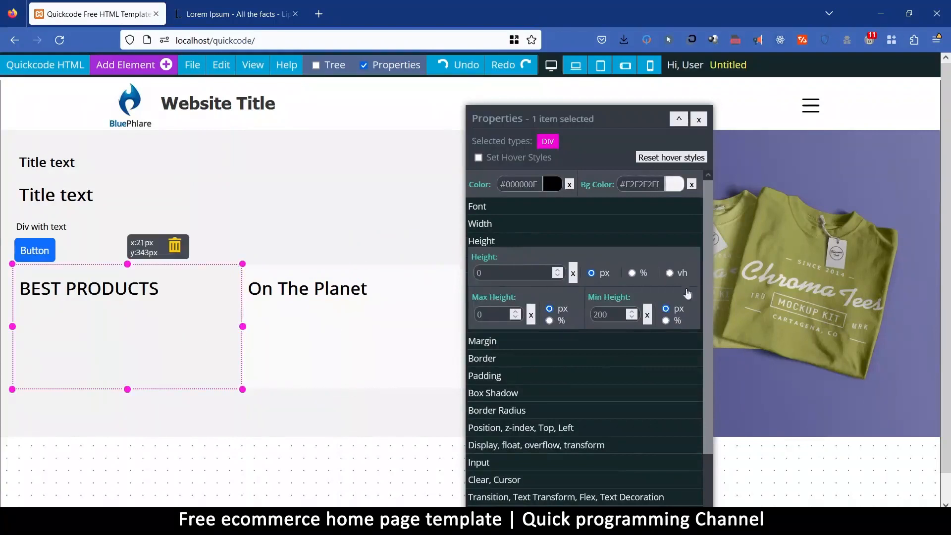
left_click(647, 316)
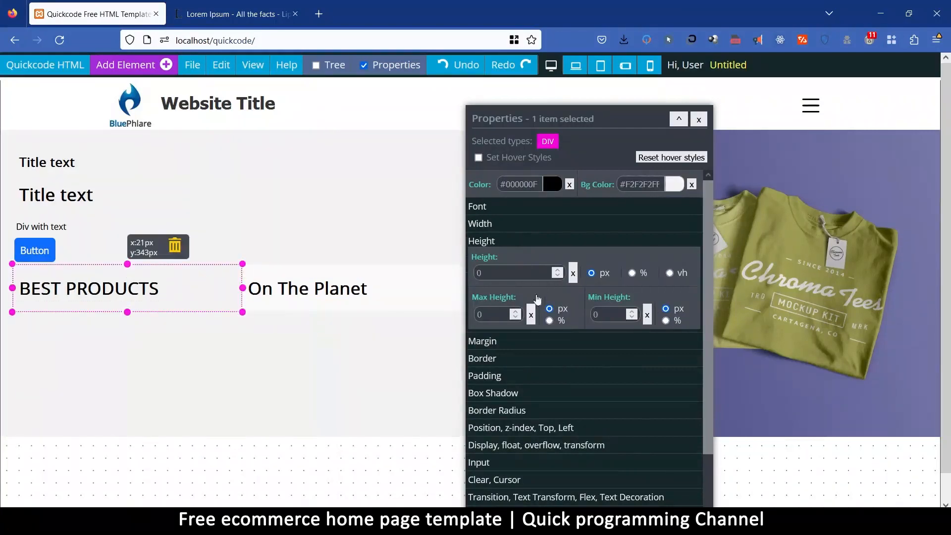
Open the padding settings for the BEST PRODUCTS heading.
left_click(501, 380)
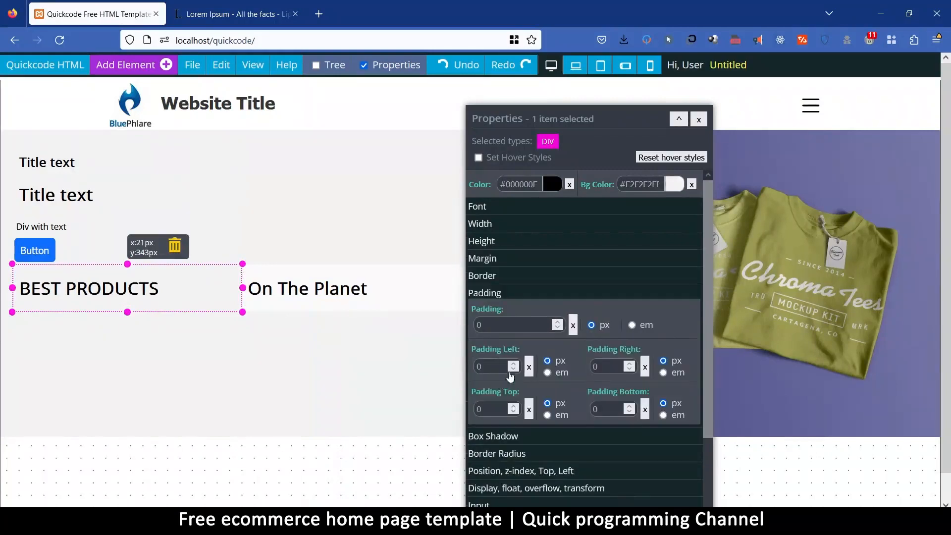
left_click(133, 284)
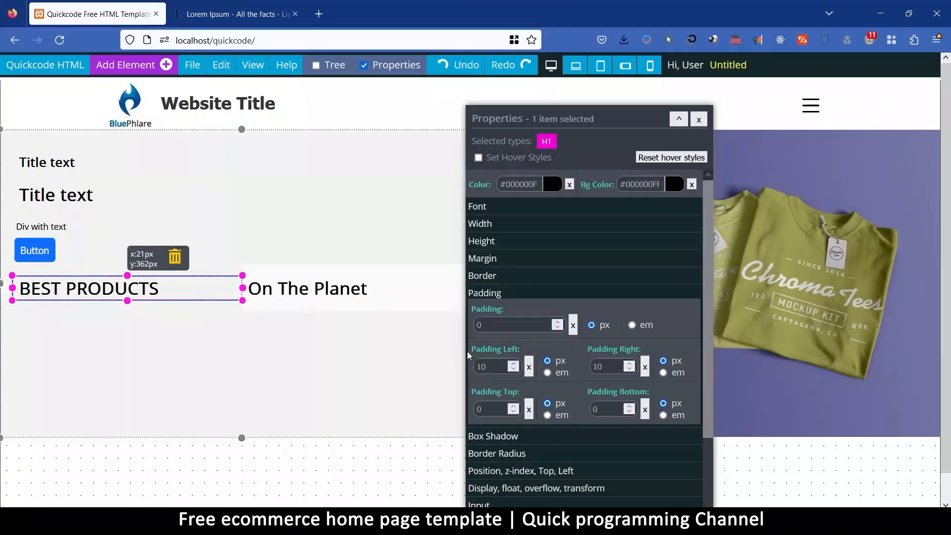
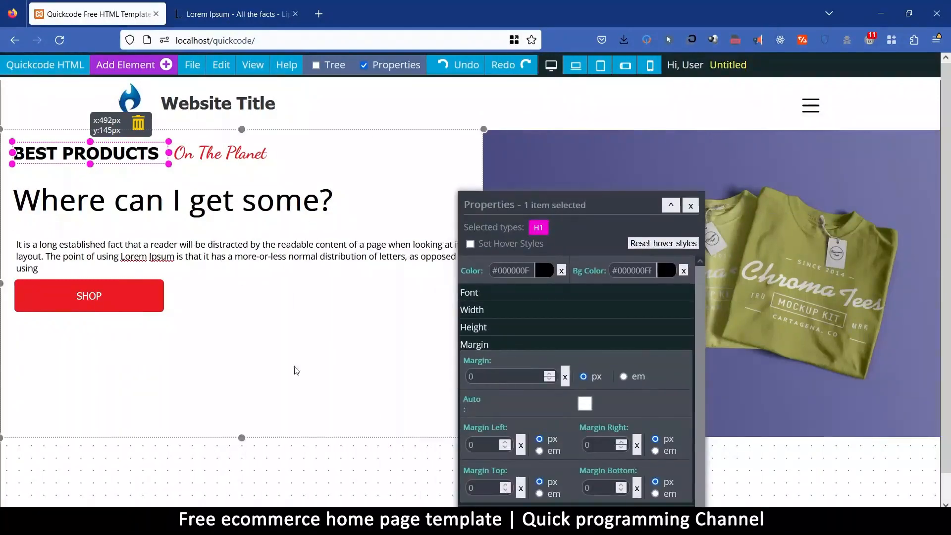
Set the background colour of the hero's text column to light grey #F7F7F7FF.
left_click(421, 436)
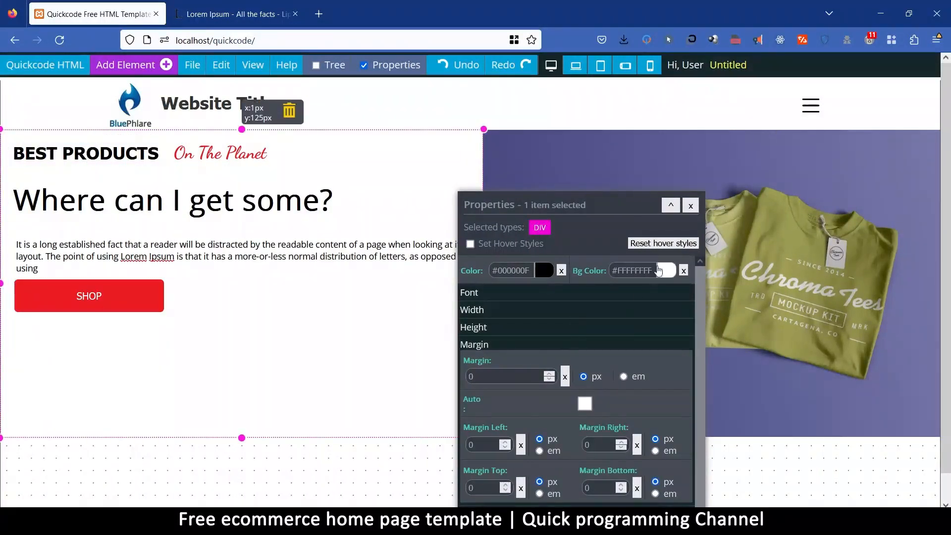
left_click(667, 270)
left_click_drag(745, 291, 745, 295)
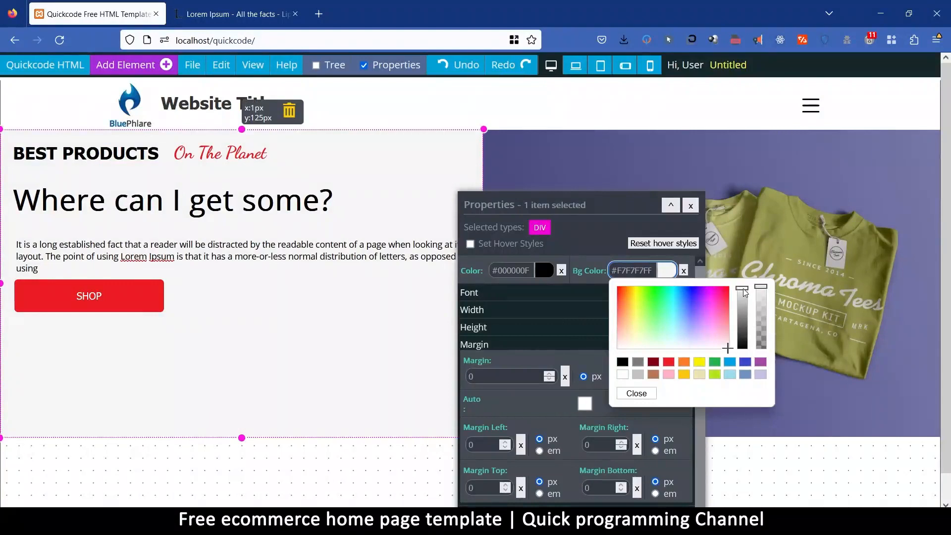
left_click(636, 394)
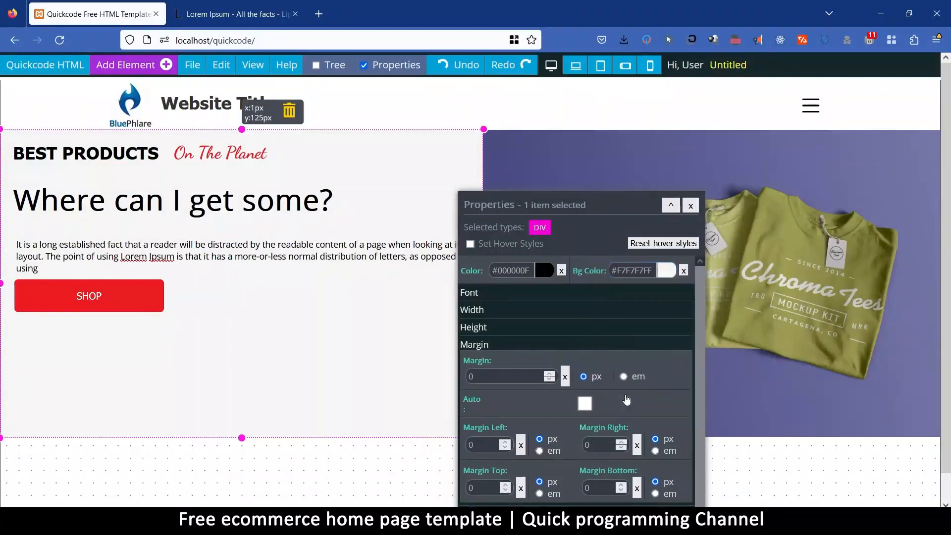
left_click(691, 205)
left_click(502, 295)
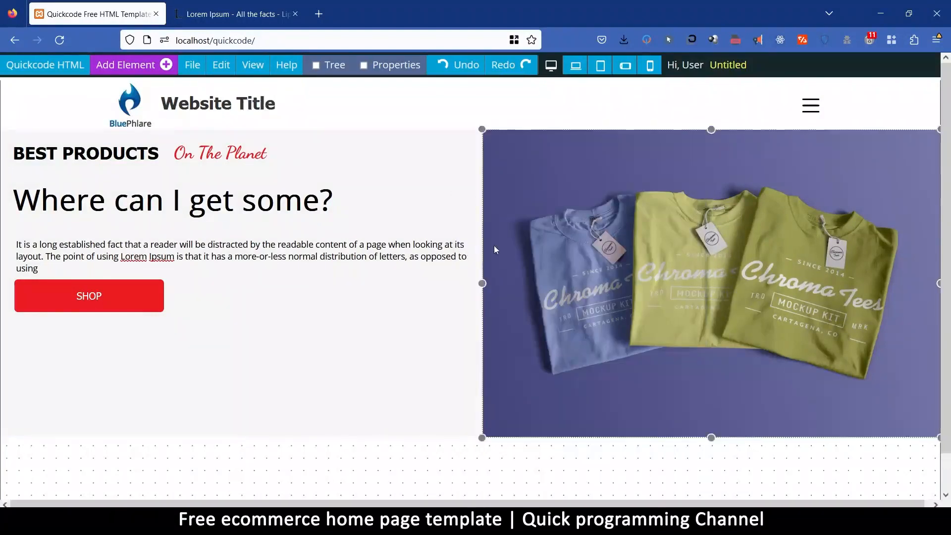
scroll(499, 297, "down", 1)
scroll(441, 428, "up", 1)
Save the page under the name "My Shop".
mouse_move(211, 74)
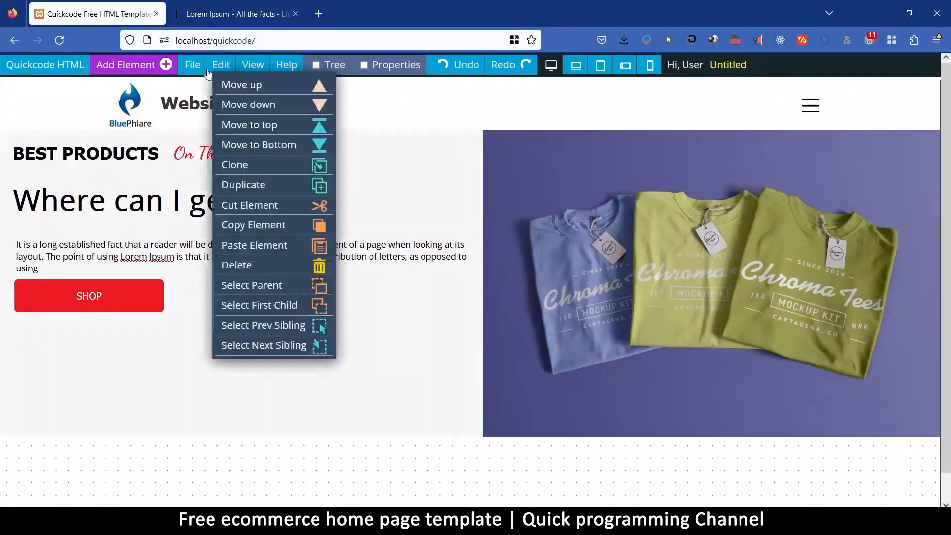
left_click(213, 146)
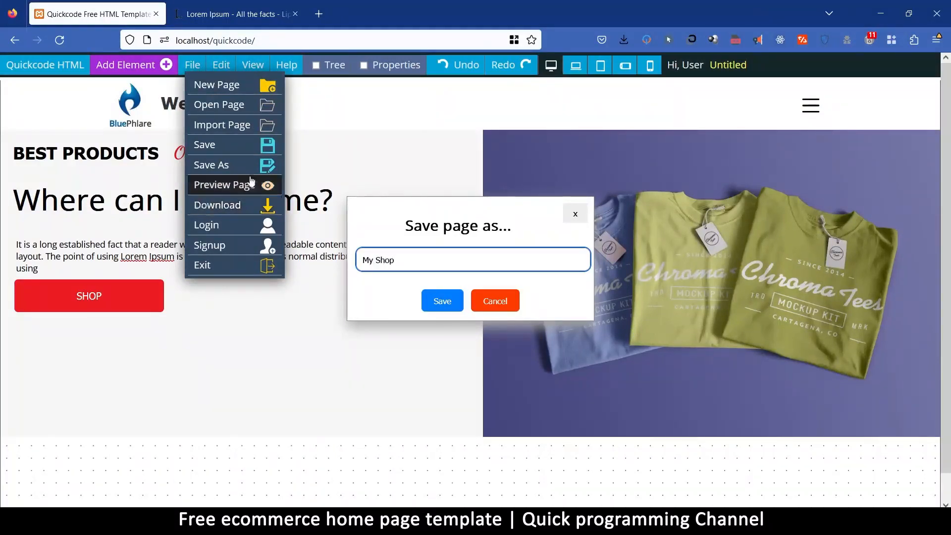
left_click(442, 301)
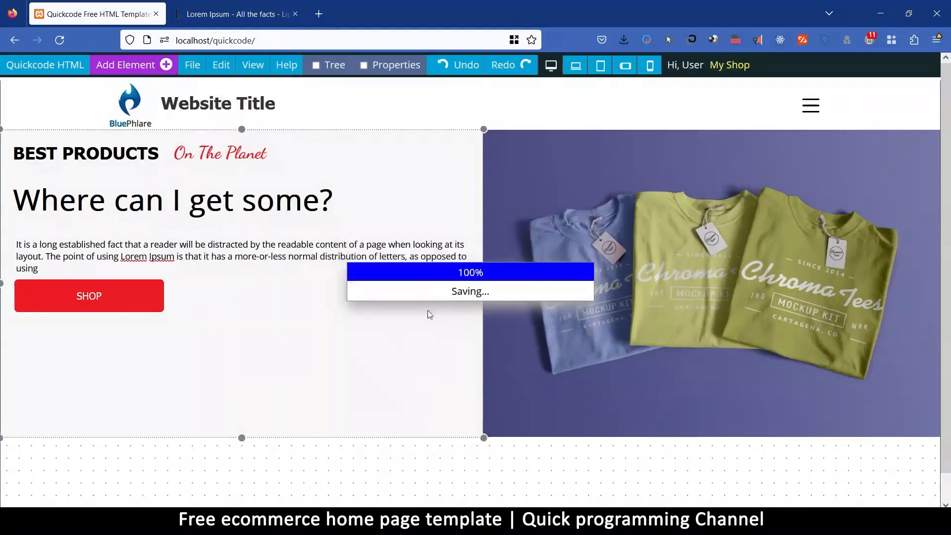
left_click(573, 302)
Check the list of existing pages for the saved My Shop page, without opening any.
mouse_move(192, 65)
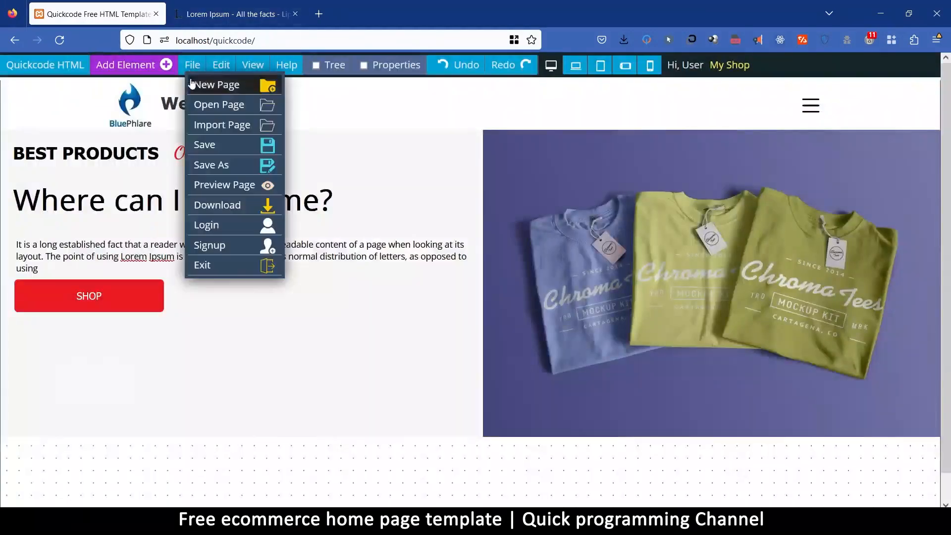
left_click(199, 102)
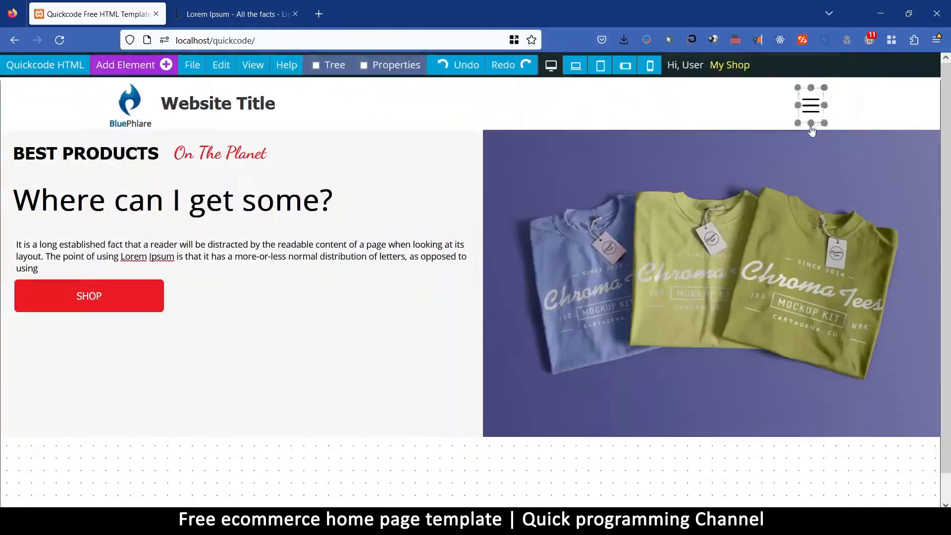
left_click(823, 74)
left_click(396, 267)
Replace the hero image with the green and white headphones picture from the Products collection.
scroll(406, 275, "down", 1)
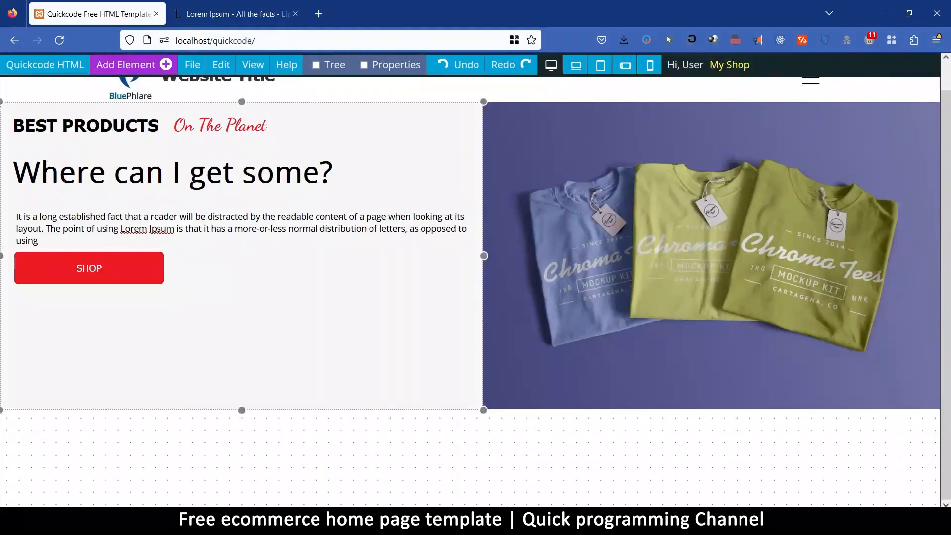
left_click(741, 285)
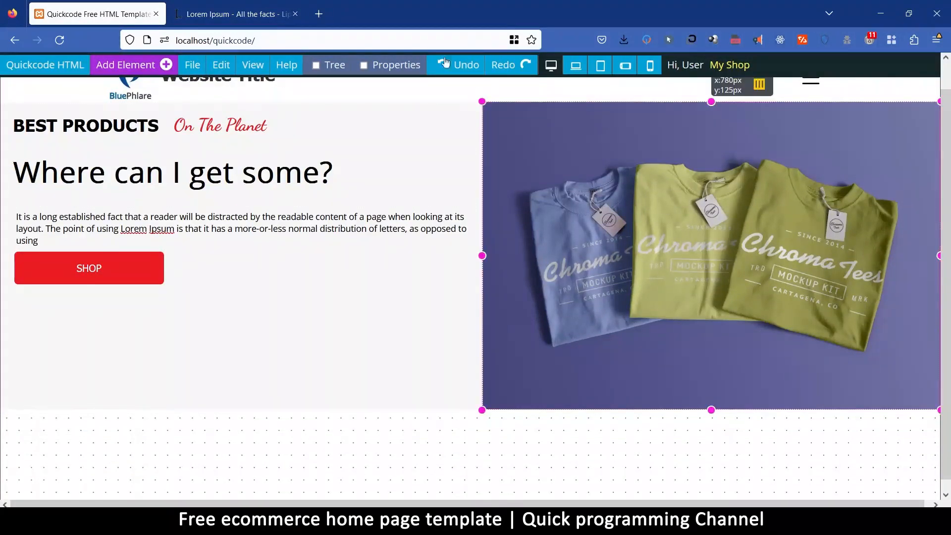
left_click(392, 65)
left_click_drag(579, 217, 256, 84)
scroll(221, 383, "down", 5)
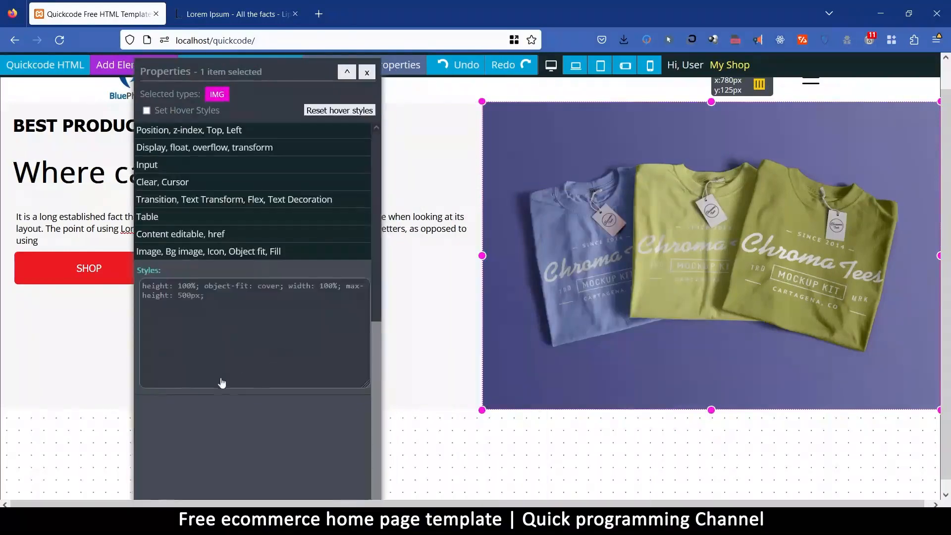
left_click(215, 252)
left_click(243, 327)
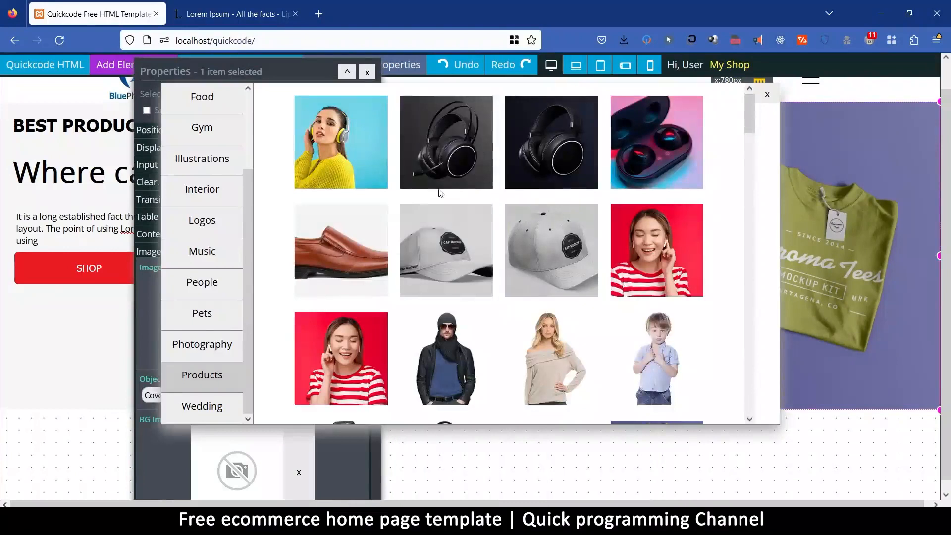
left_click_drag(749, 114, 764, 167)
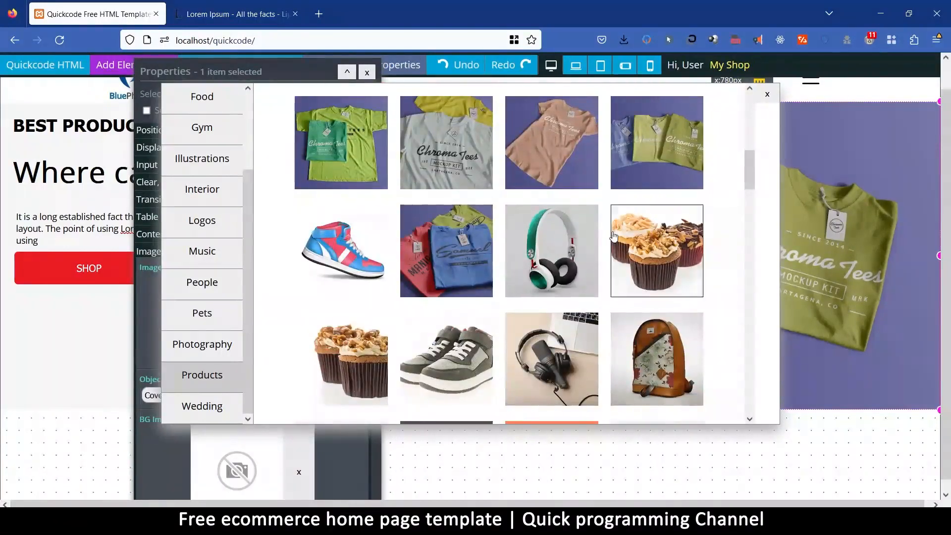
left_click(554, 240)
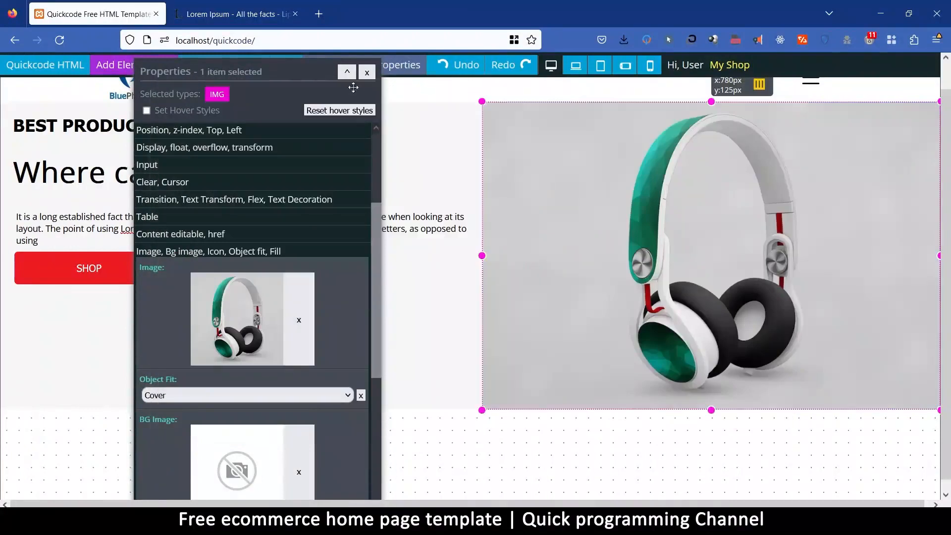
Change the hero image to the wireless earbuds in their charging case from the Products collection.
left_click_drag(310, 67, 441, 90)
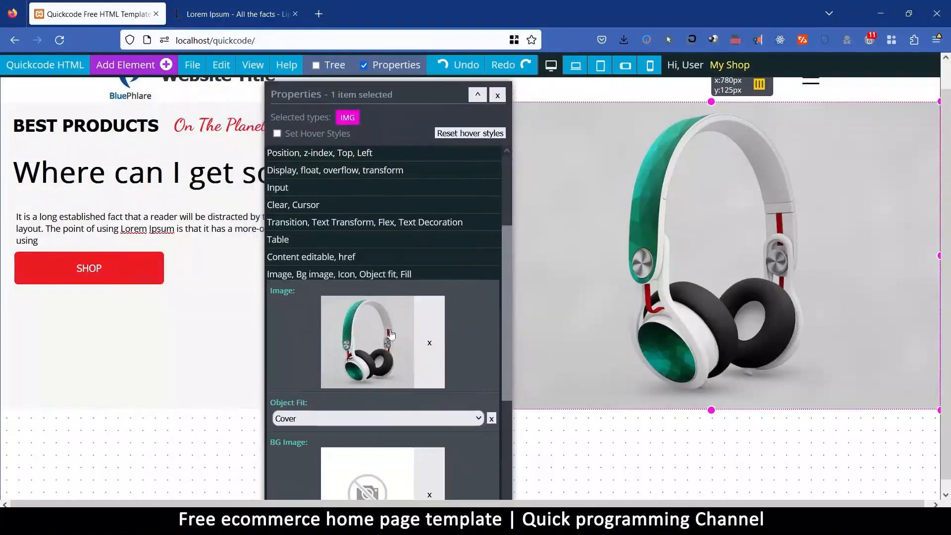
left_click(391, 336)
left_click(661, 148)
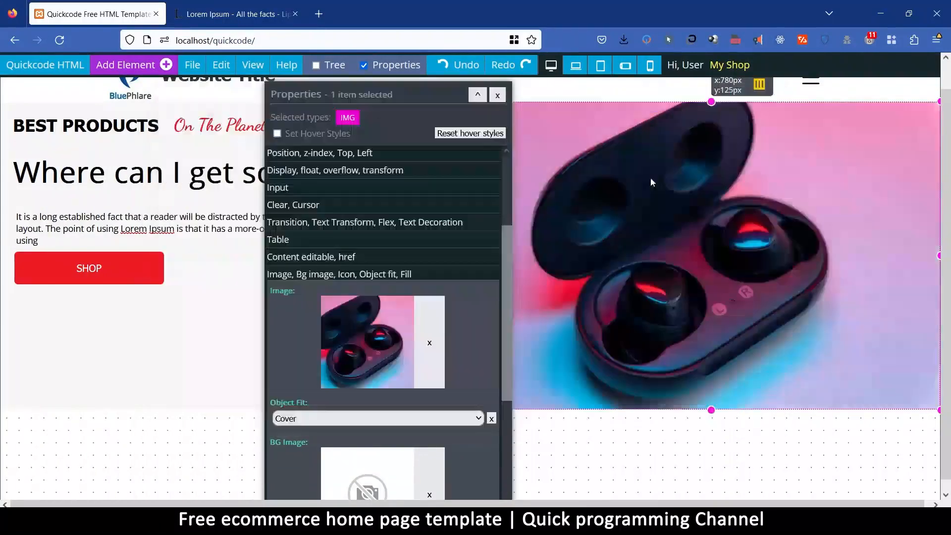
Change the hero image to the Products picture of folded red, blue and green T-shirts.
left_click_drag(379, 94, 394, 116)
left_click(382, 357)
left_click_drag(748, 127, 757, 176)
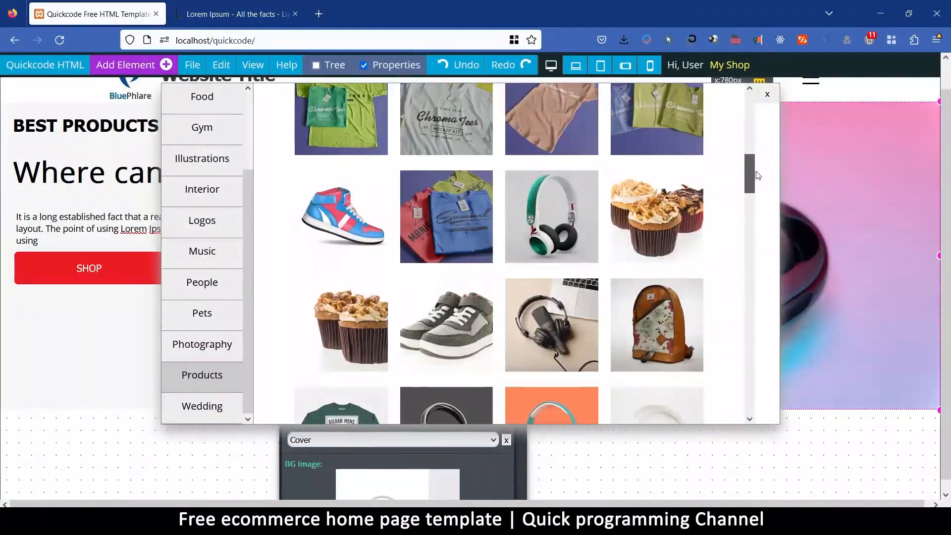
left_click(450, 200)
left_click_drag(464, 127, 400, 263)
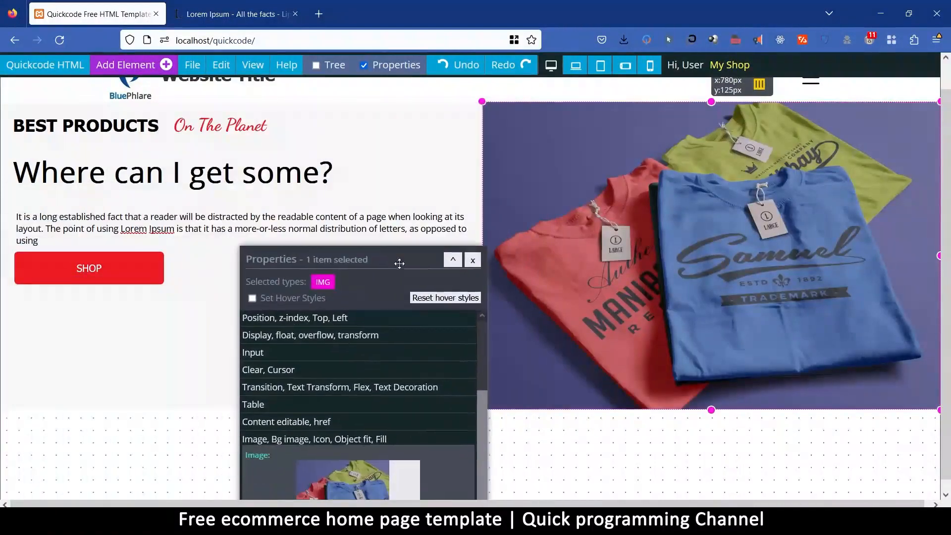
left_click(474, 262)
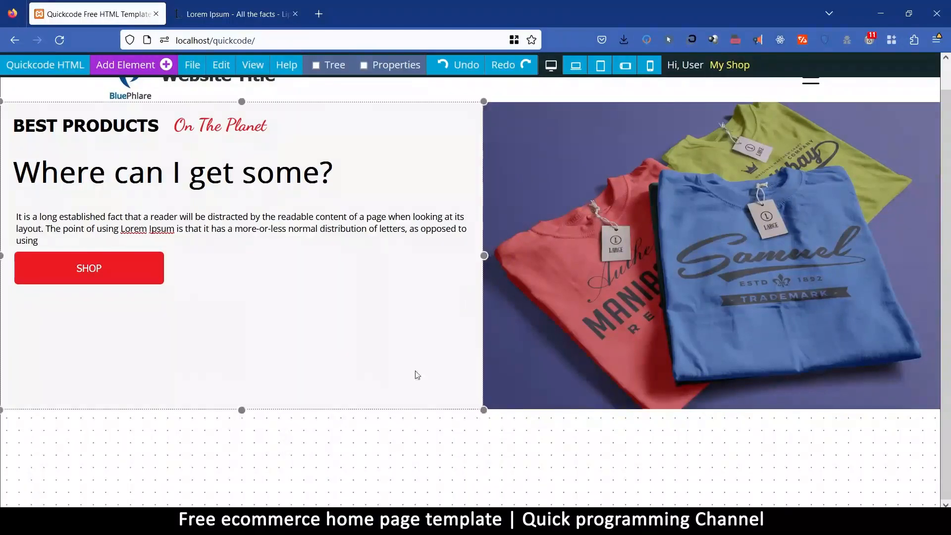
scroll(327, 247, "up", 1)
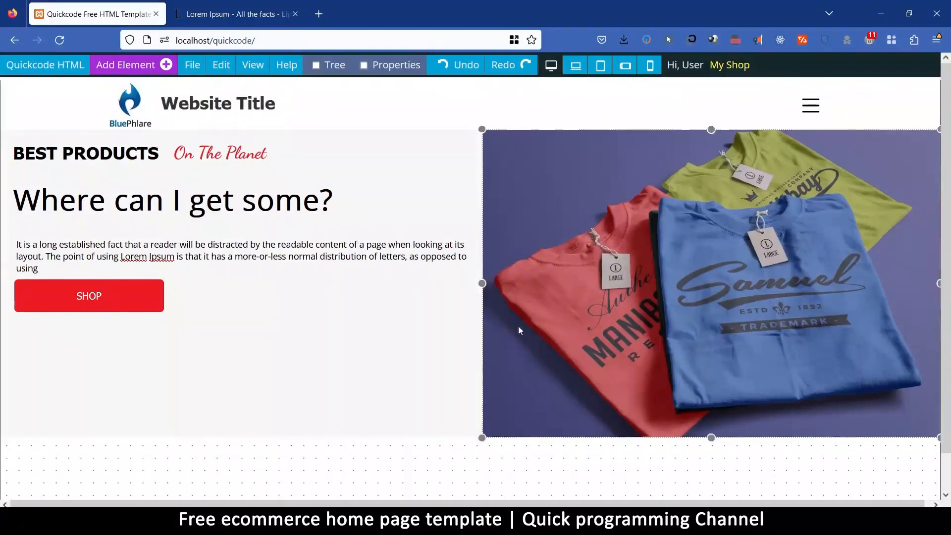
scroll(426, 320, "down", 1)
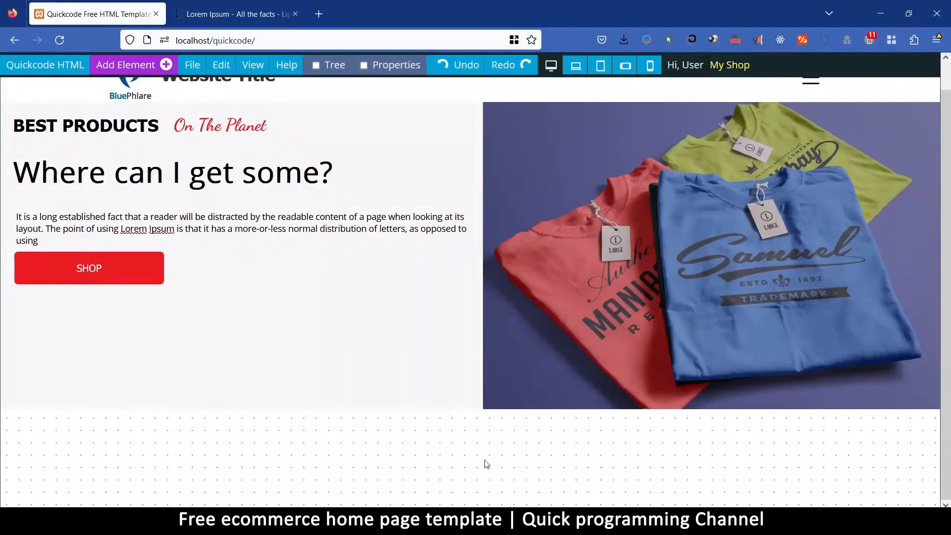
scroll(451, 468, "up", 1)
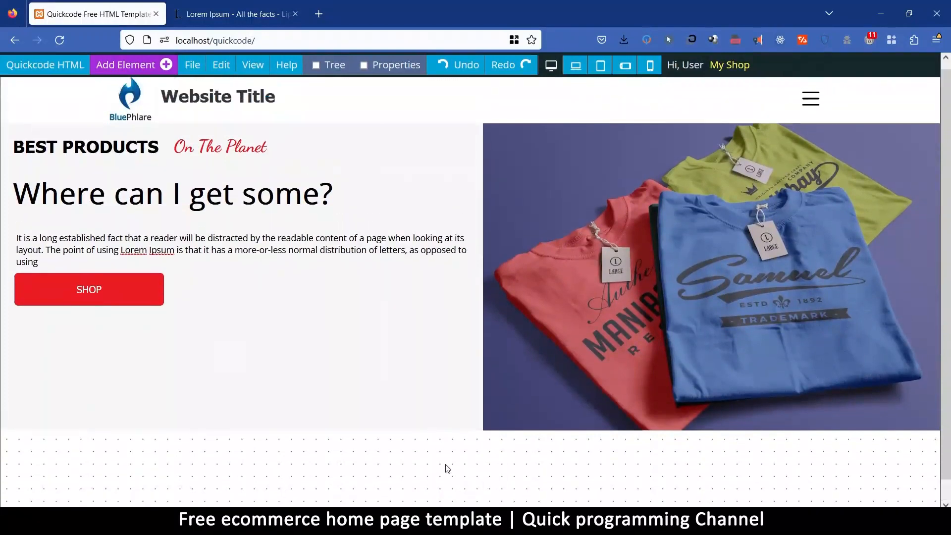
scroll(448, 469, "down", 1)
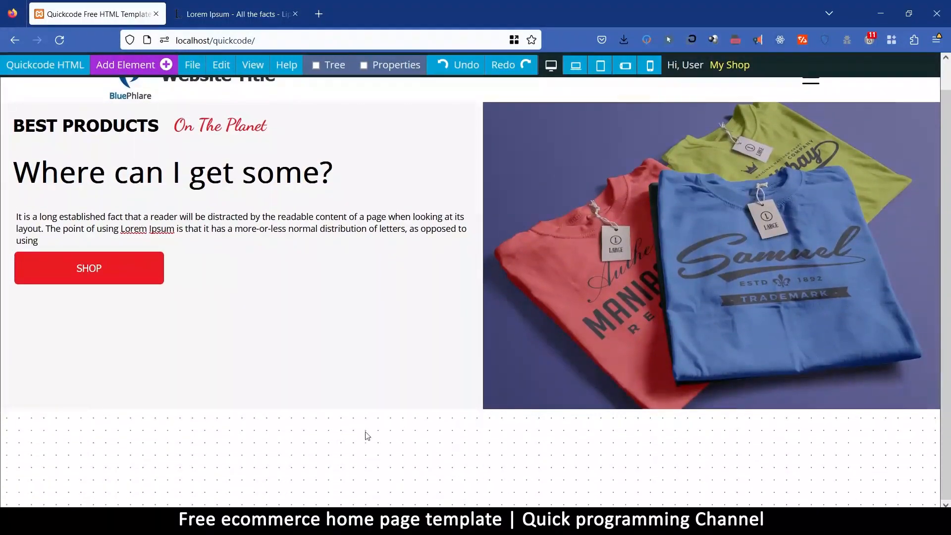
scroll(610, 485, "up", 1)
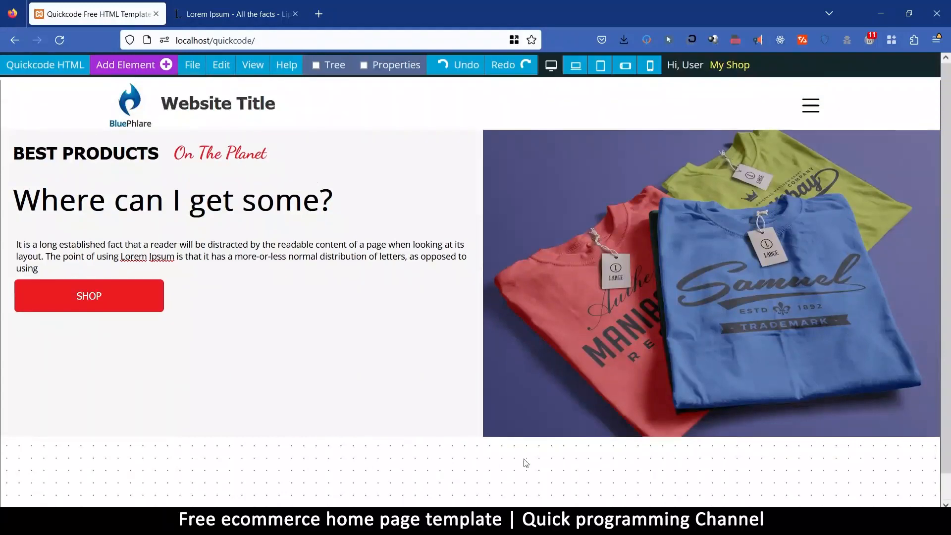
Set the maximum height of the hero's T-shirt image to 400 px.
left_click(525, 324)
left_click(527, 204)
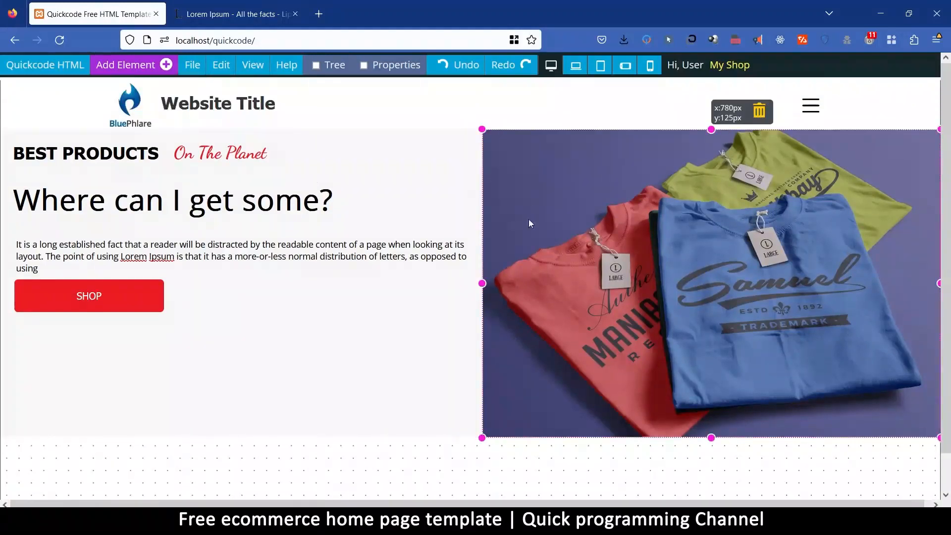
right_click(543, 181)
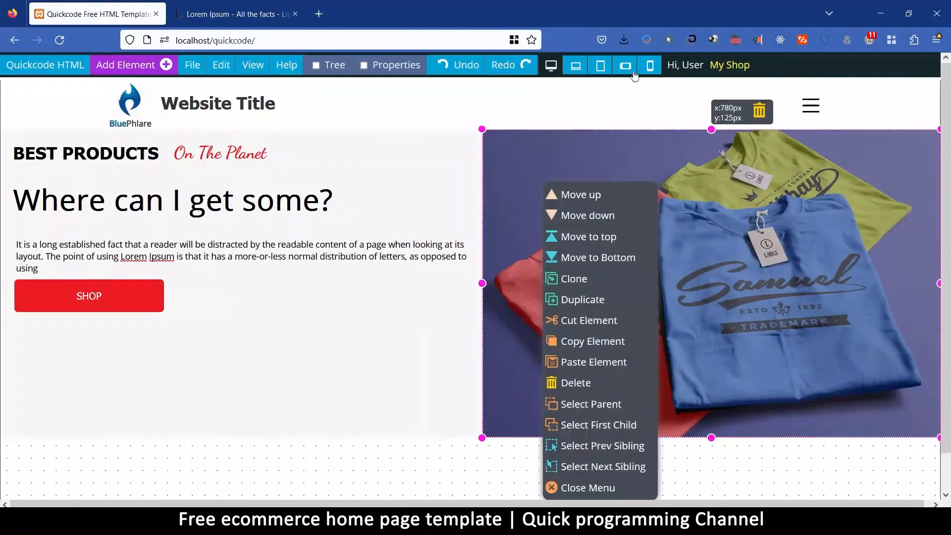
left_click(375, 66)
left_click_drag(334, 255, 283, 127)
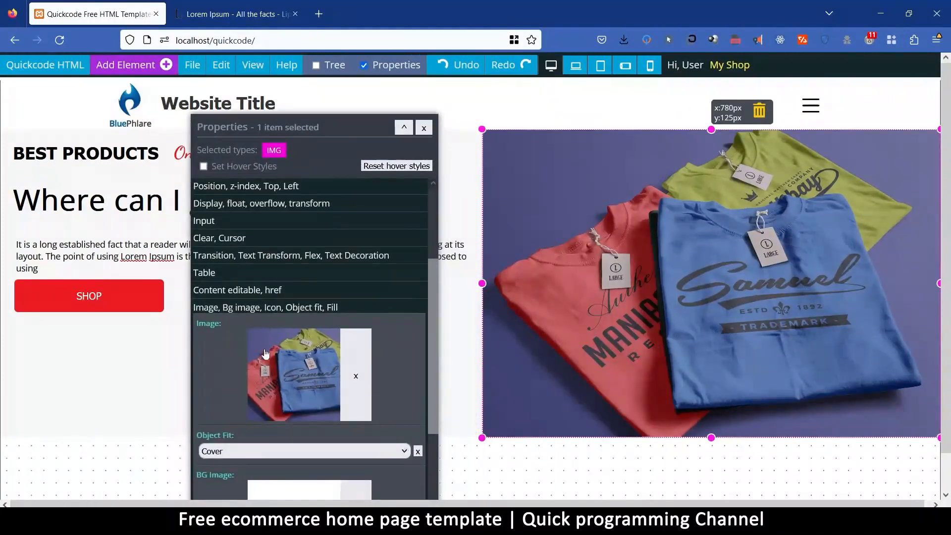
scroll(245, 245, "up", 3)
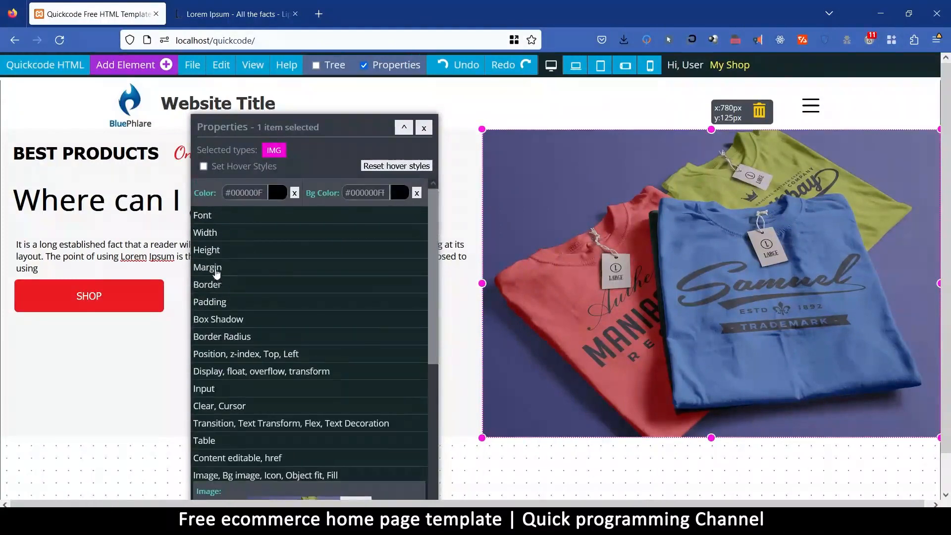
left_click(216, 254)
left_click(201, 323)
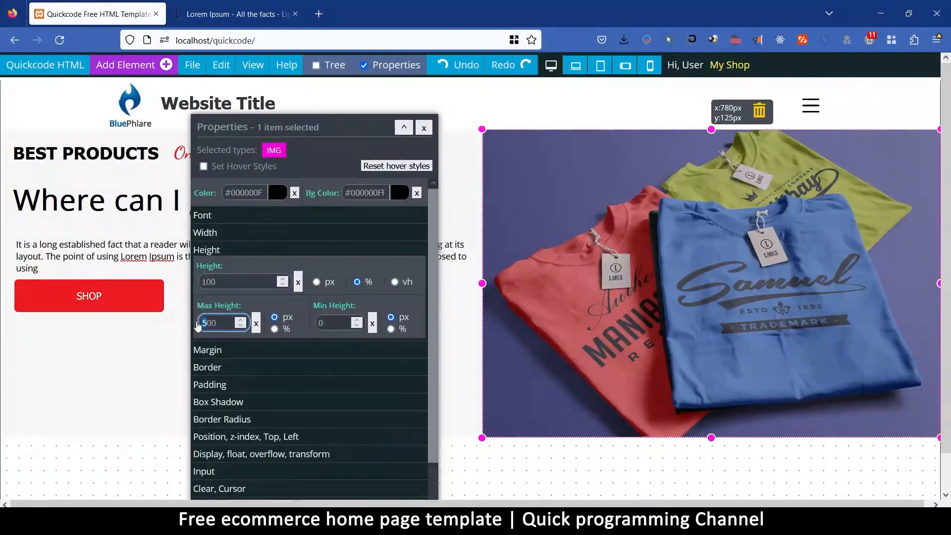
type("4")
left_click_drag(278, 129, 501, 280)
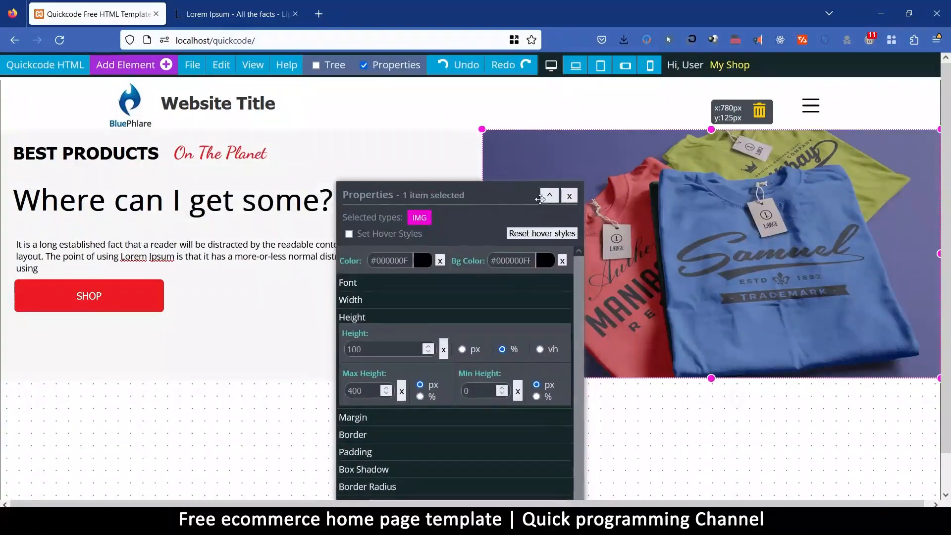
left_click(569, 196)
left_click(300, 425)
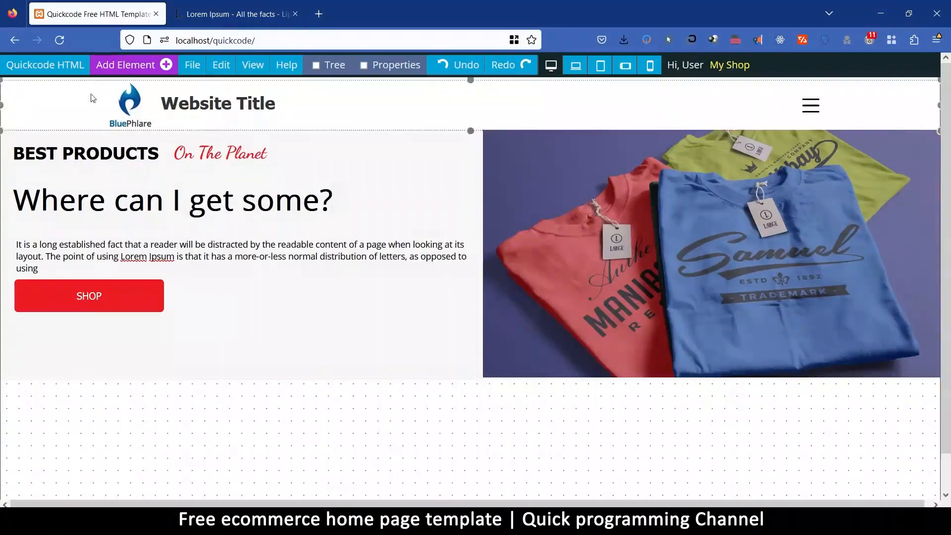
Add a blank section from the Empty category below the hero and select it.
left_click(126, 67)
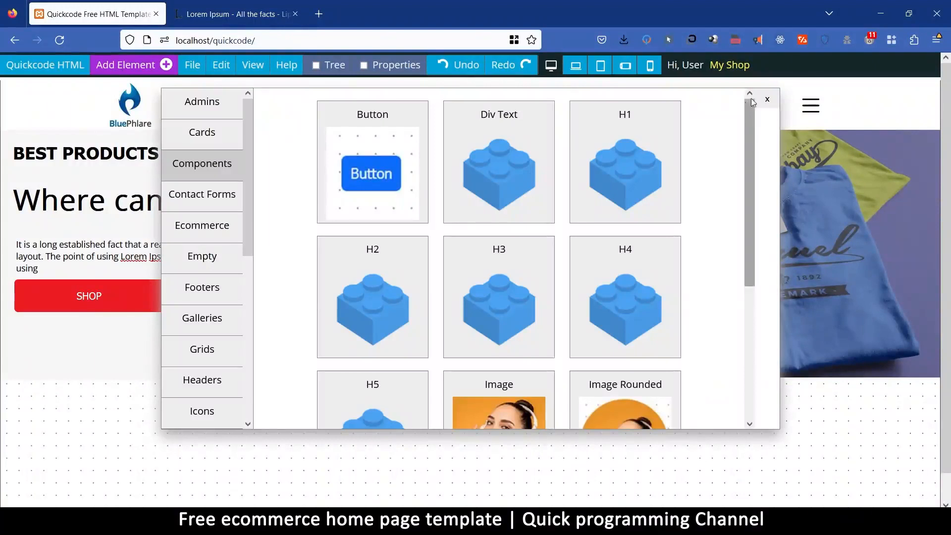
left_click(202, 258)
left_click(407, 112)
scroll(543, 397, "down", 4)
left_click(449, 258)
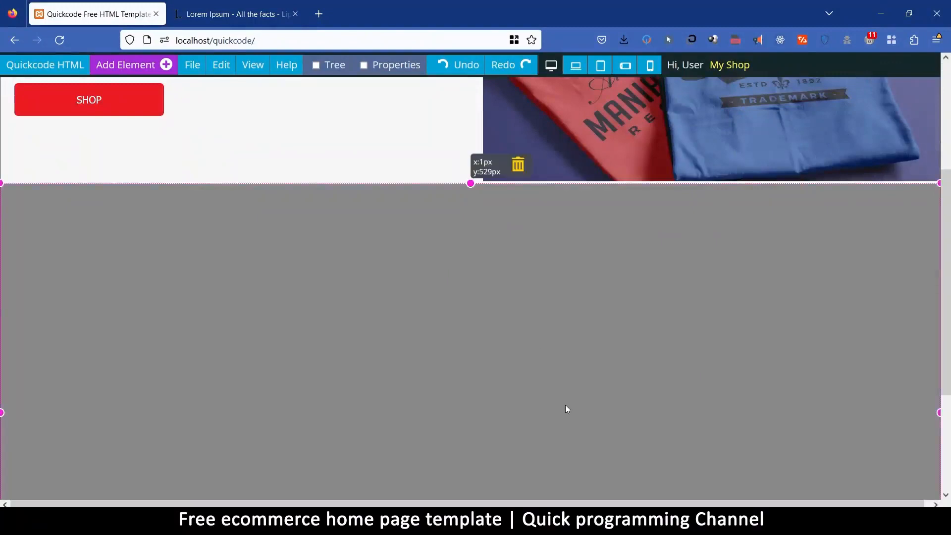
scroll(567, 410, "up", 4)
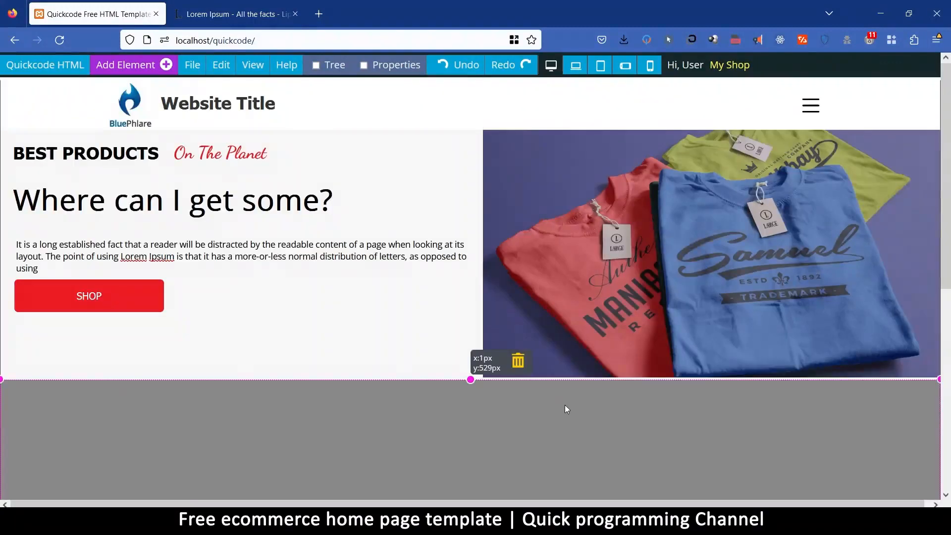
Set the new blank section's background color to #282a30 and its text color to white.
left_click(384, 65)
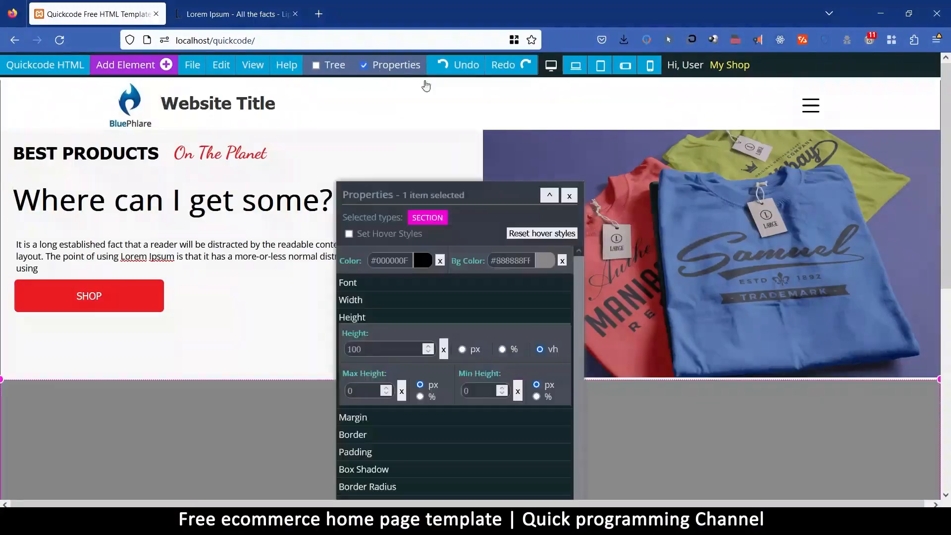
left_click(527, 262)
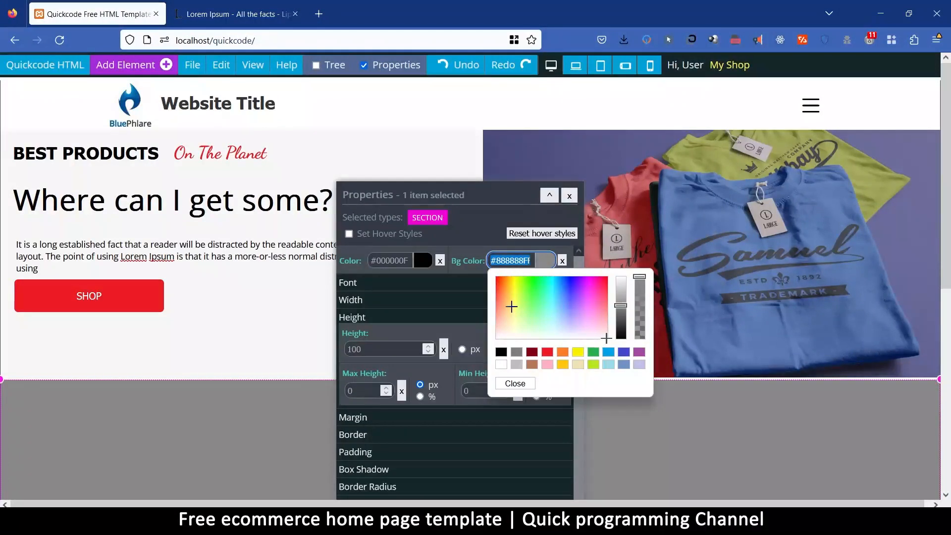
type("#282a30")
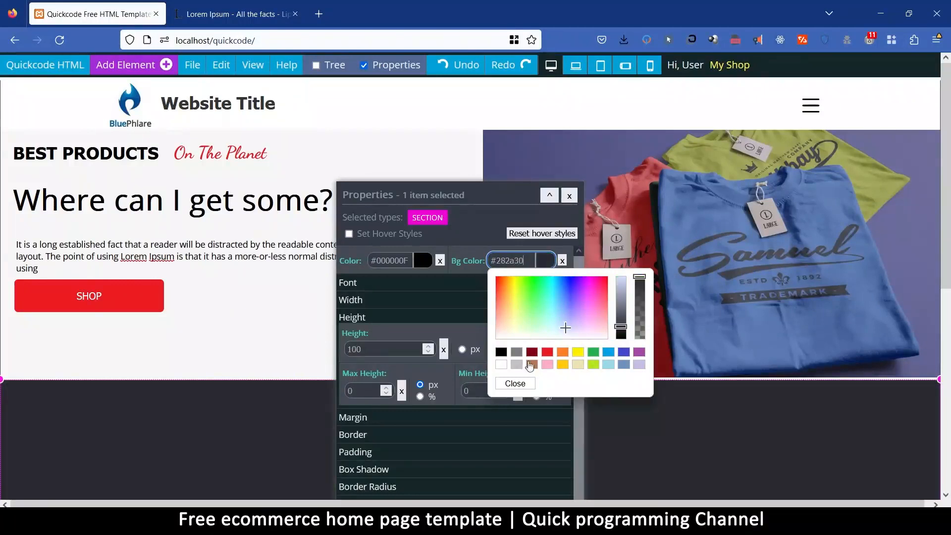
left_click(516, 384)
left_click(423, 260)
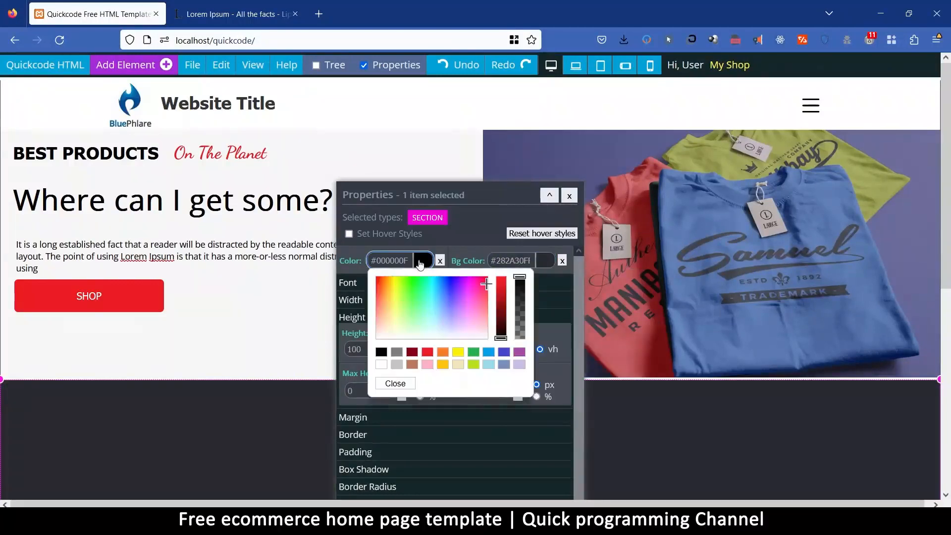
left_click(382, 367)
left_click(396, 383)
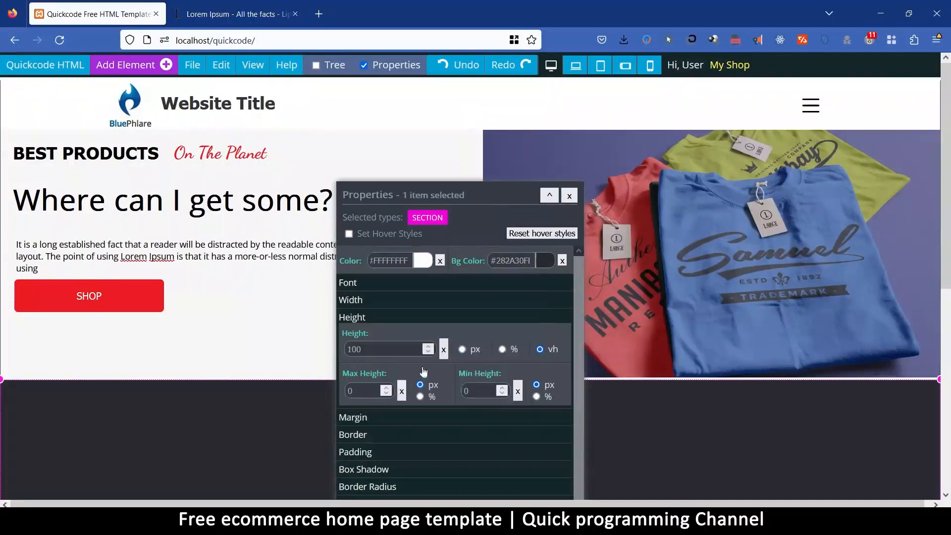
left_click_drag(482, 203, 629, 134)
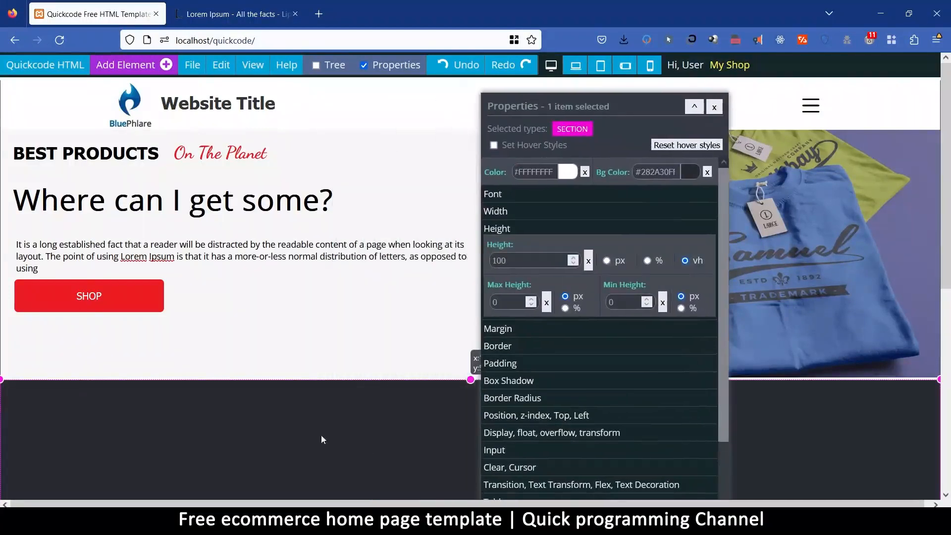
Preview the page in a new browser tab and examine how the hero and the dark section are laid out.
scroll(348, 451, "down", 4)
scroll(350, 325, "up", 4)
left_click_drag(549, 108, 542, 164)
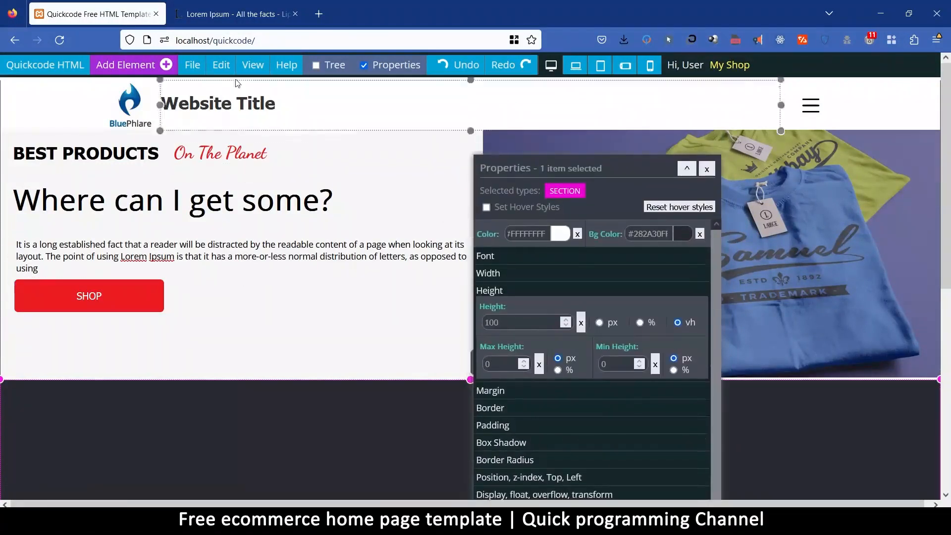
left_click(192, 65)
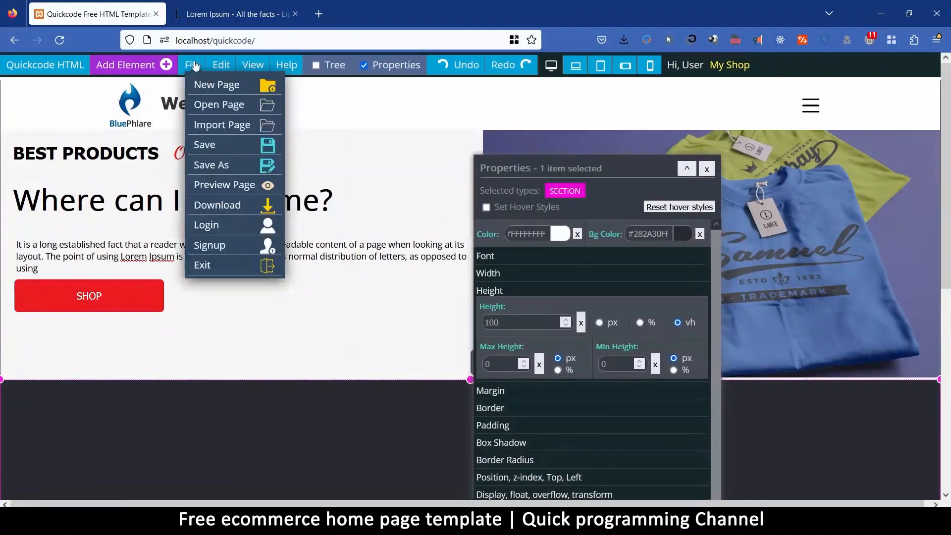
left_click(229, 187)
left_click(575, 302)
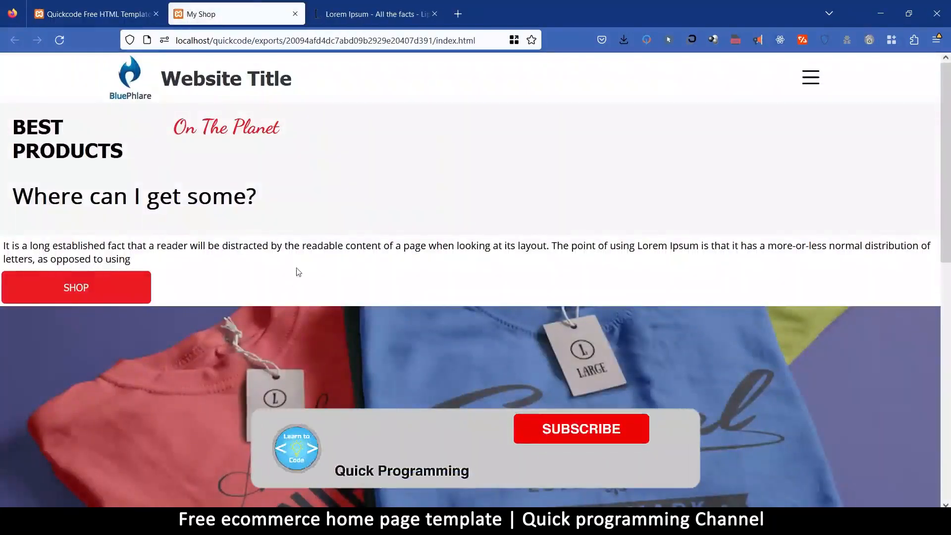
scroll(465, 280, "down", 10)
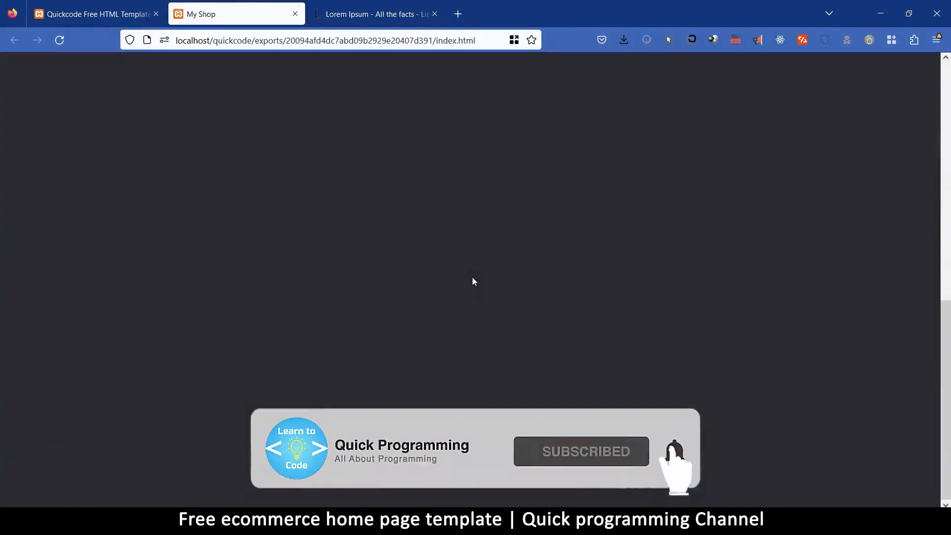
scroll(472, 278, "up", 10)
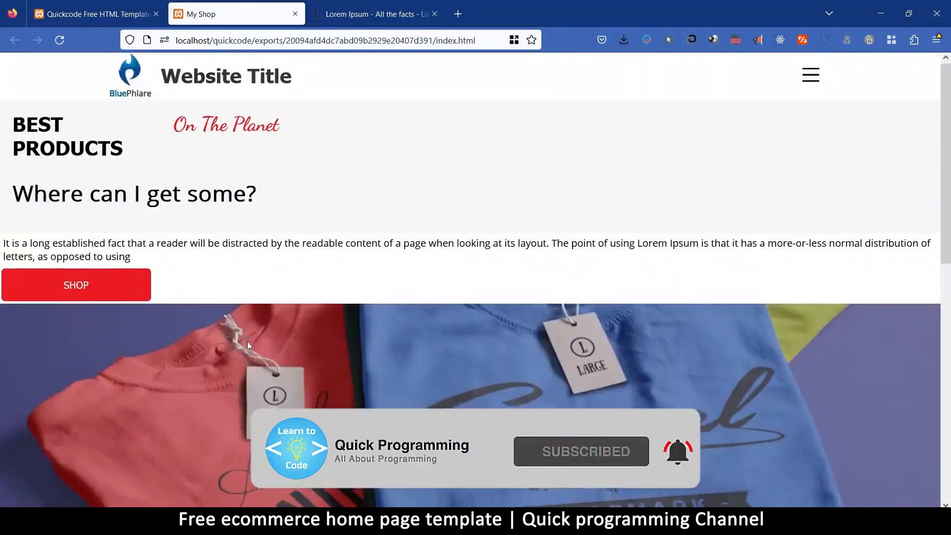
scroll(247, 341, "down", 5)
scroll(248, 341, "up", 4)
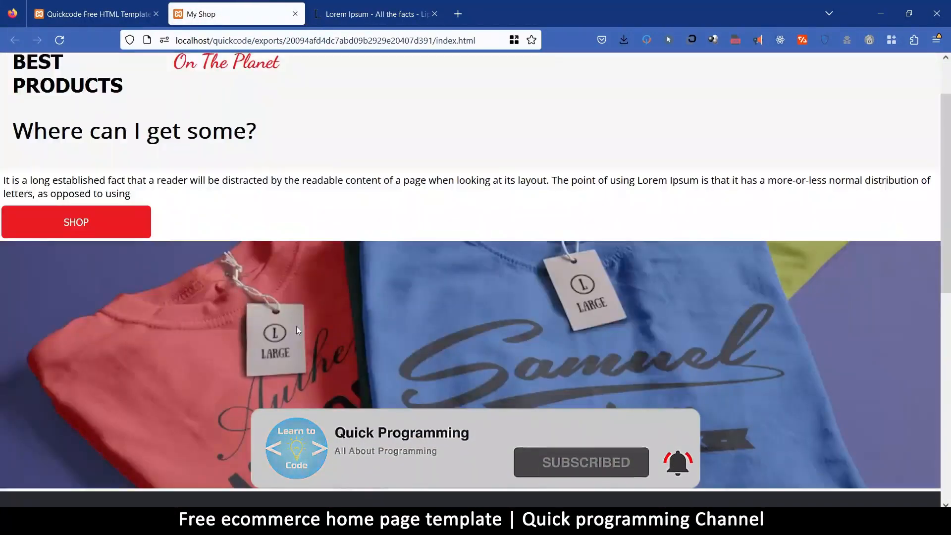
scroll(317, 345, "down", 5)
scroll(317, 346, "up", 5)
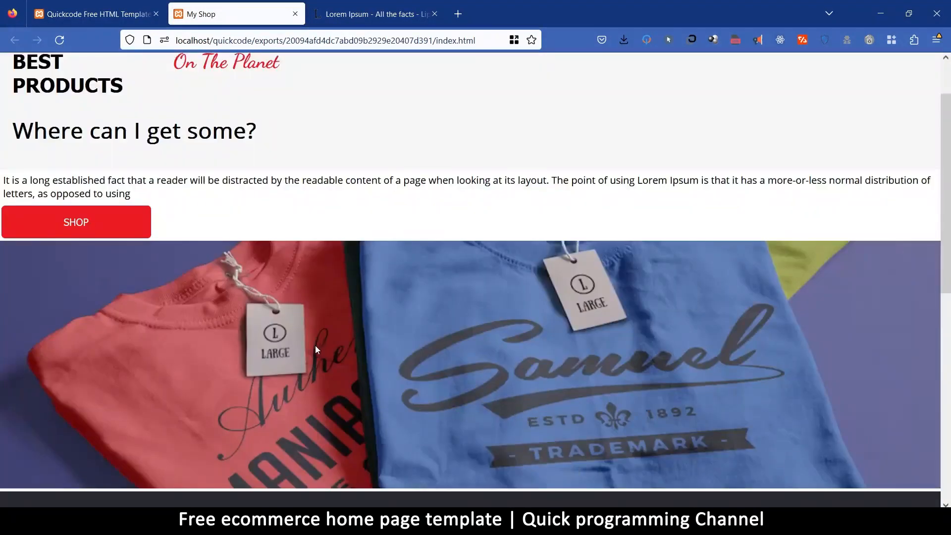
scroll(316, 347, "up", 1)
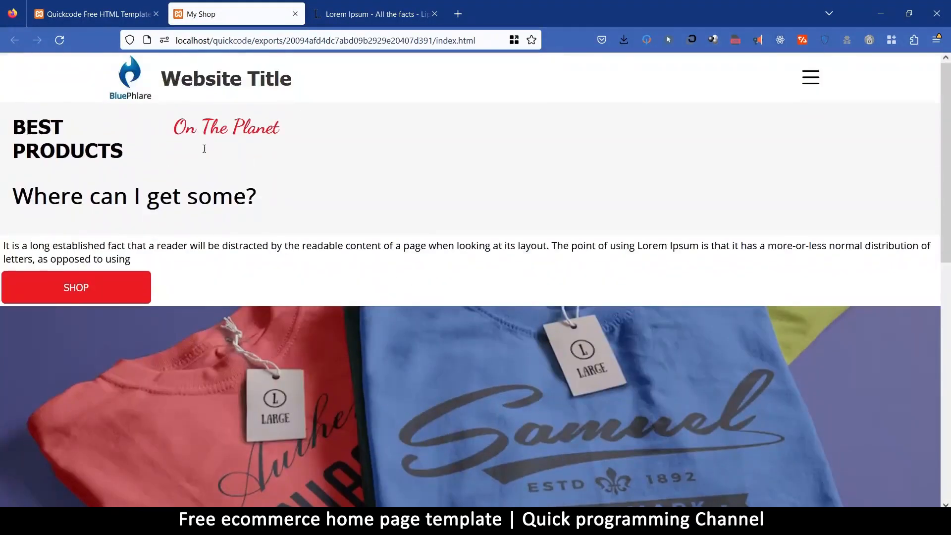
Return to the Quickcode editor and save the page.
left_click(99, 14)
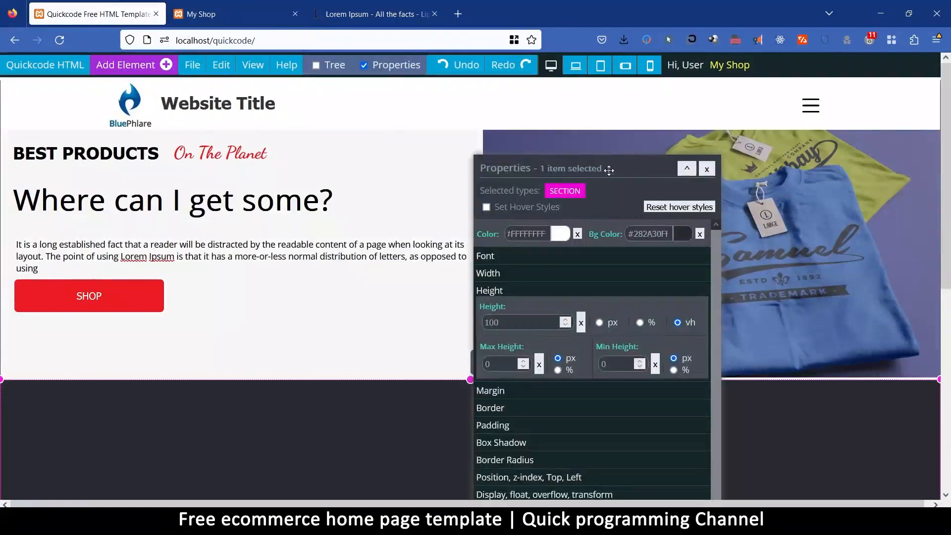
left_click_drag(612, 170, 479, 384)
left_click(192, 65)
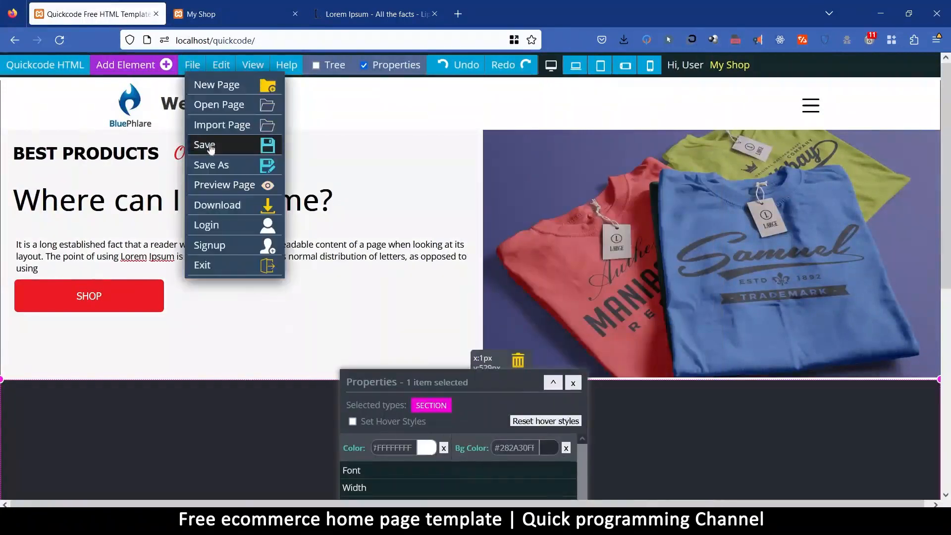
left_click(204, 145)
left_click(575, 302)
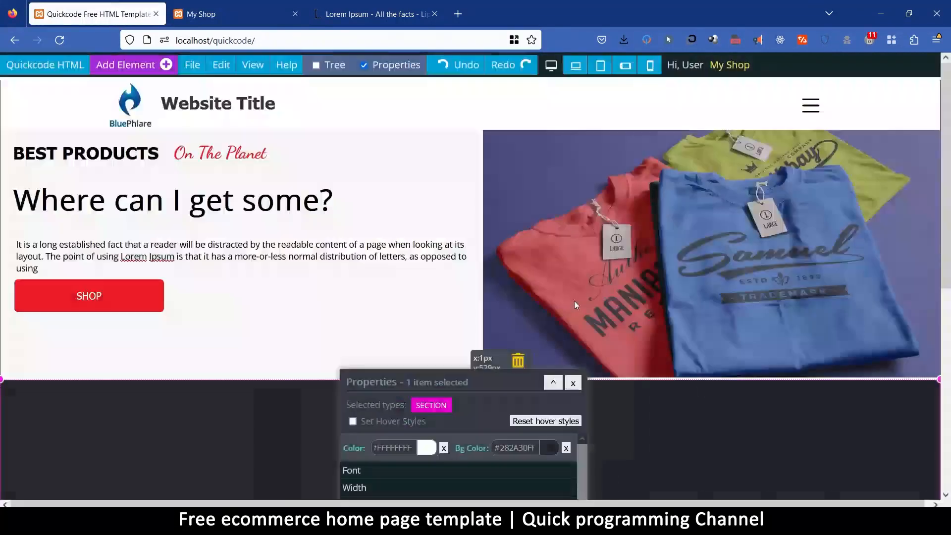
Delete the dark blank section below the hero.
left_click(597, 198)
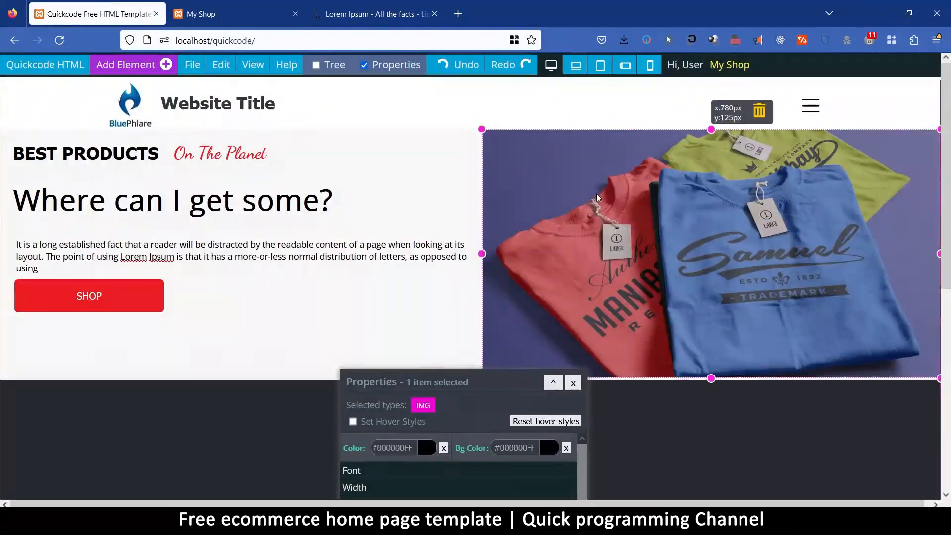
left_click(251, 410)
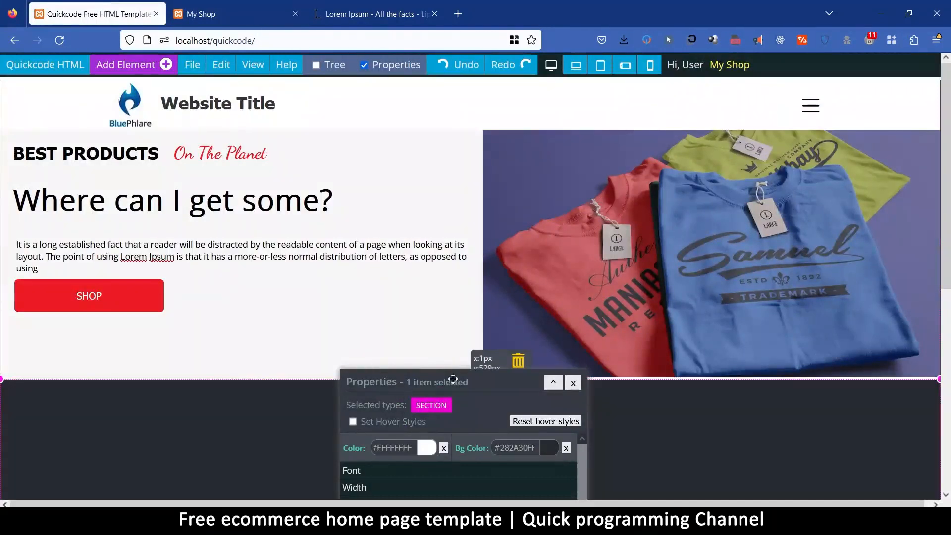
left_click(517, 361)
Preview the page without the extra section and check the hero's layout around the "Where can I get some?" heading.
left_click(192, 65)
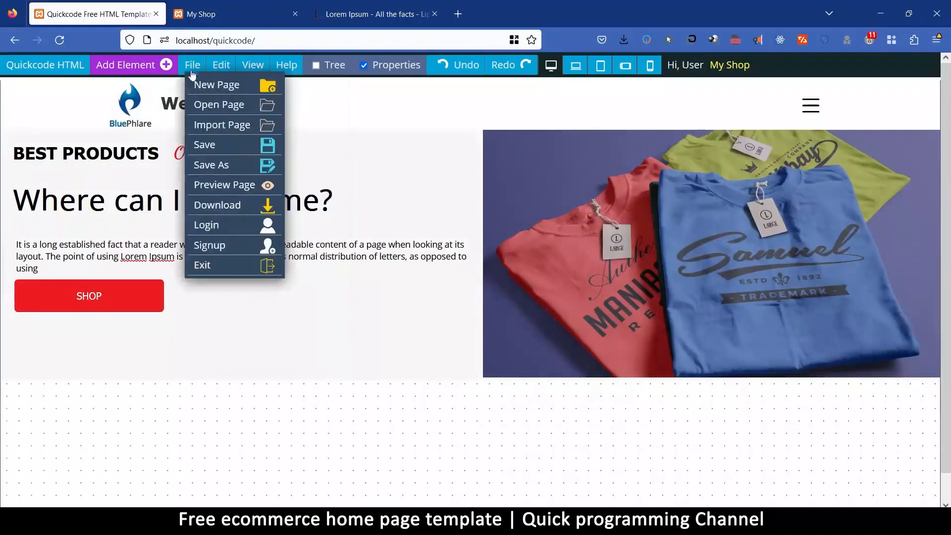
left_click(211, 186)
left_click(577, 303)
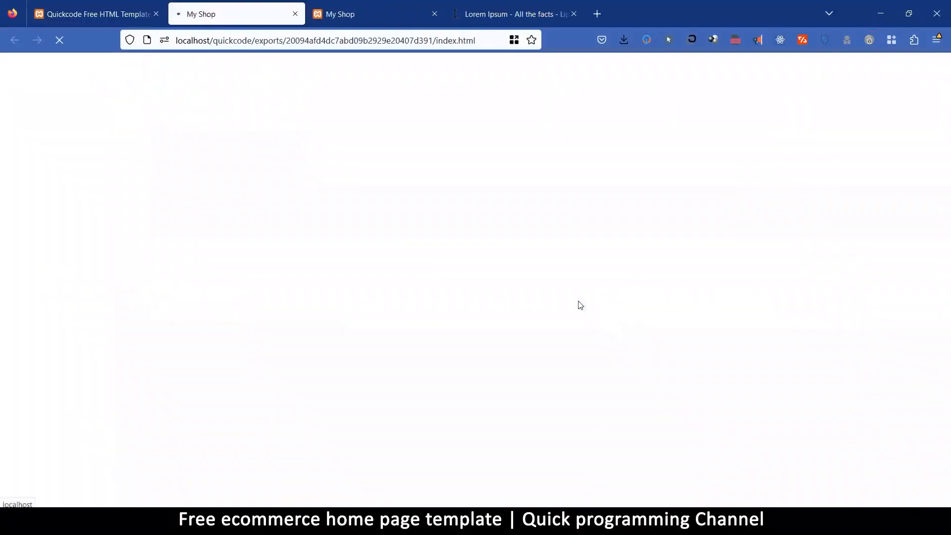
scroll(289, 207, "down", 1)
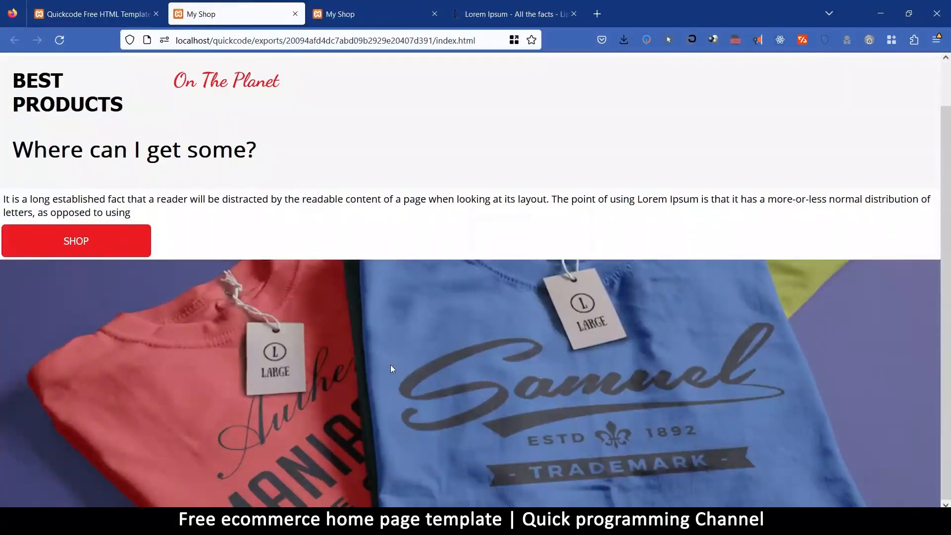
scroll(391, 368, "up", 1)
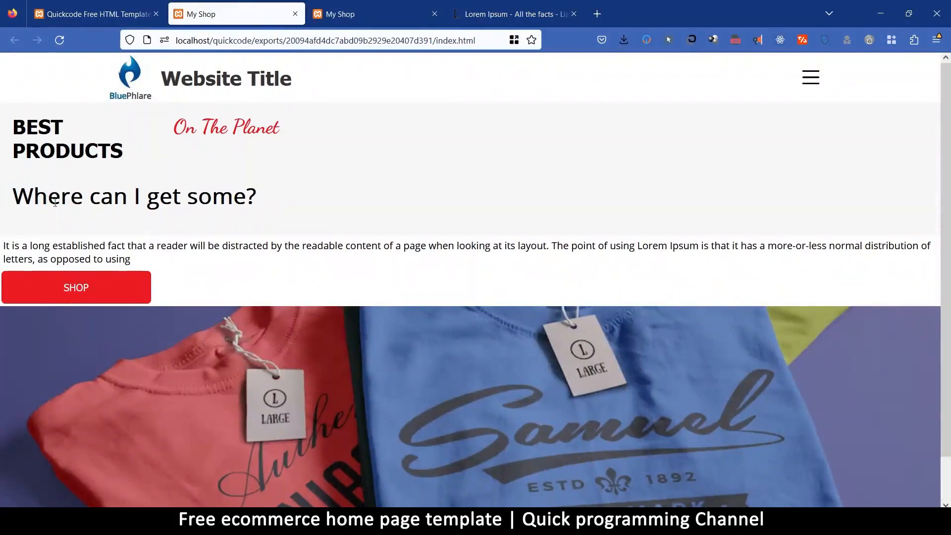
left_click_drag(30, 191, 269, 199)
left_click(274, 201)
Return to the Quickcode editor and clear the text of the hero's "Where can I get some?" heading.
left_click(95, 14)
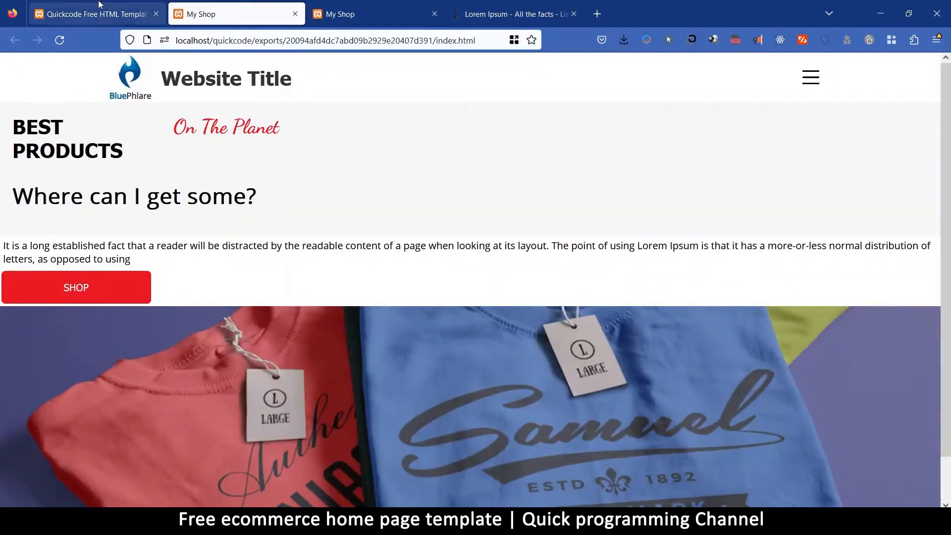
left_click(213, 209)
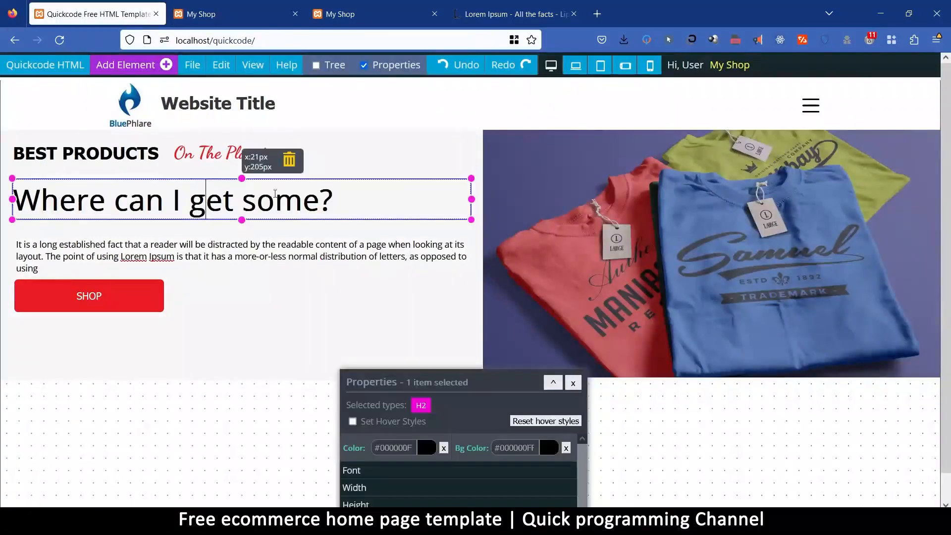
key("Delete")
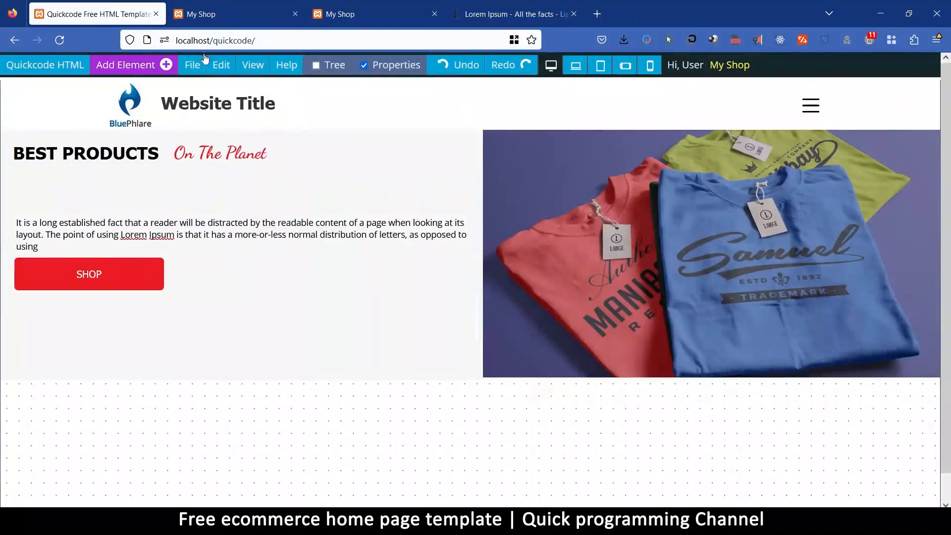
Preview the page with the emptied heading to check the hero's two-column layout.
left_click(193, 65)
left_click(224, 190)
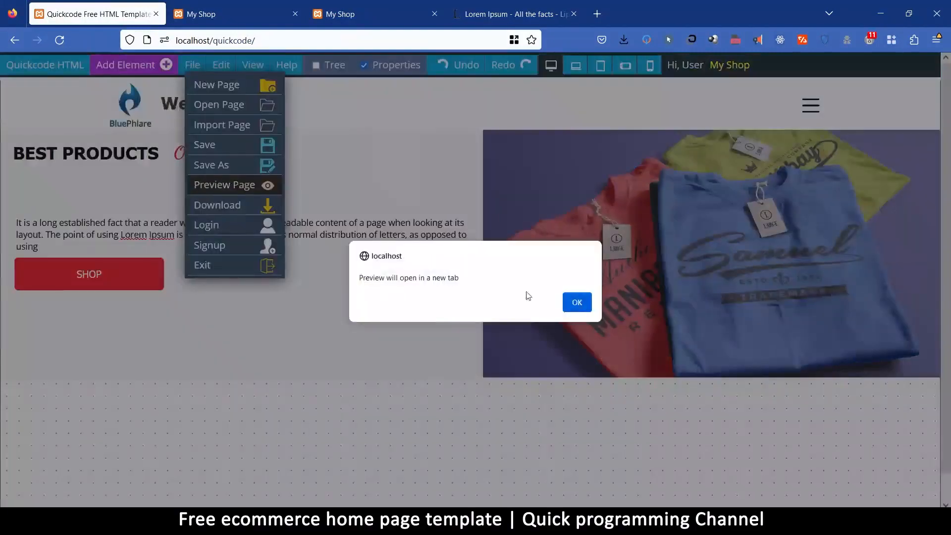
left_click(571, 301)
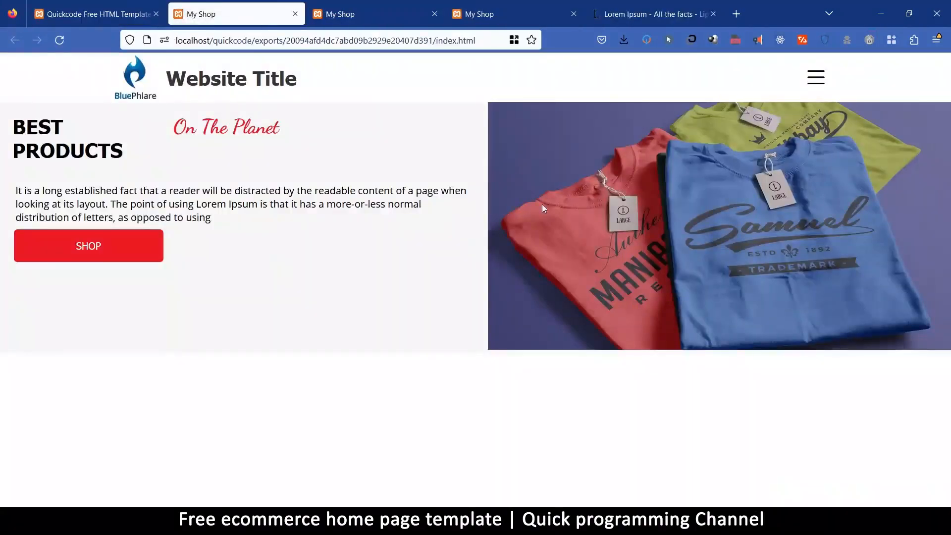
Close the three My Shop preview tabs.
left_click(98, 15)
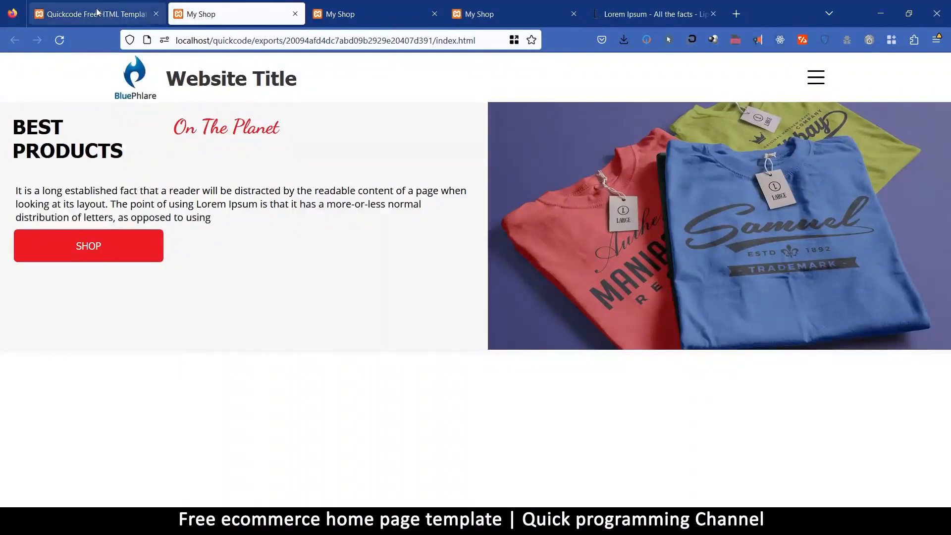
left_click(243, 14)
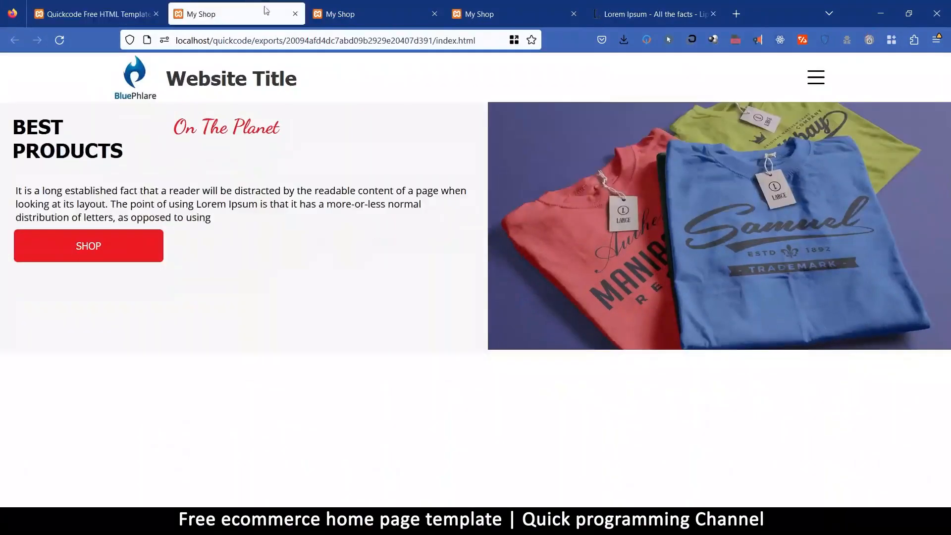
left_click(295, 15)
left_click(295, 15)
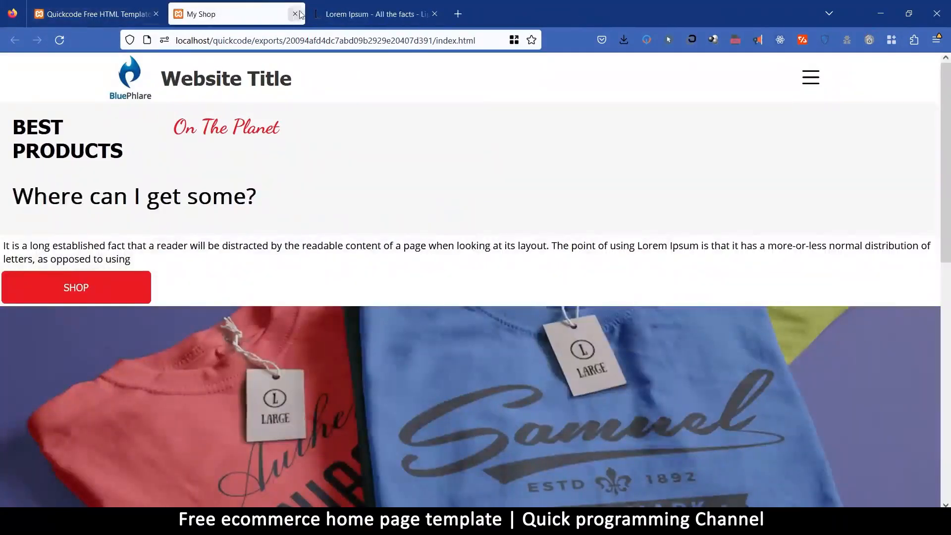
left_click(296, 14)
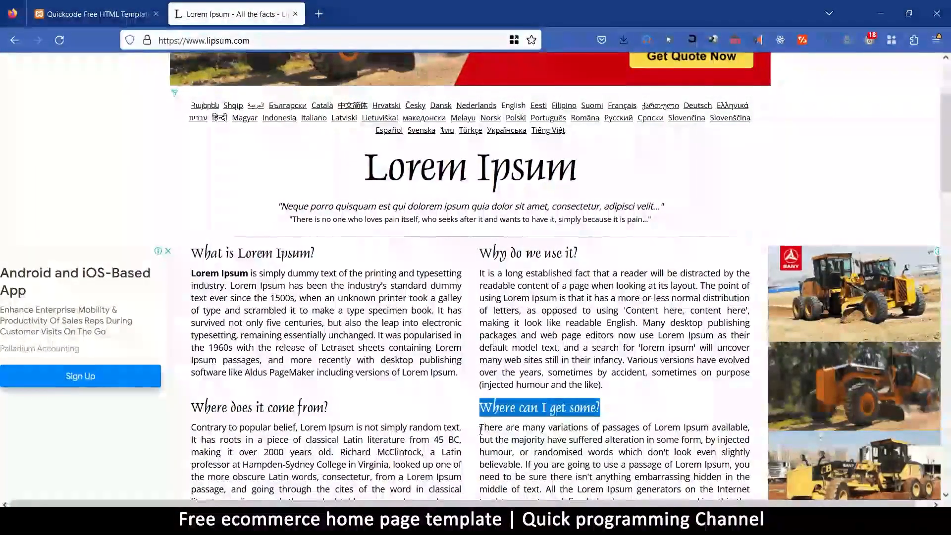
Return to the Quickcode editor and enter "The best in the world" in the hero's emptied H2 heading.
left_click(95, 14)
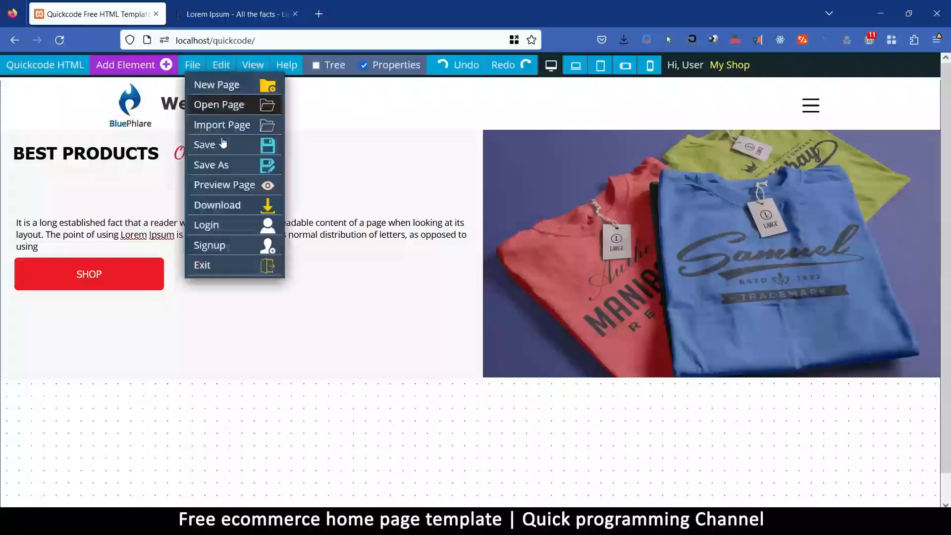
left_click(131, 192)
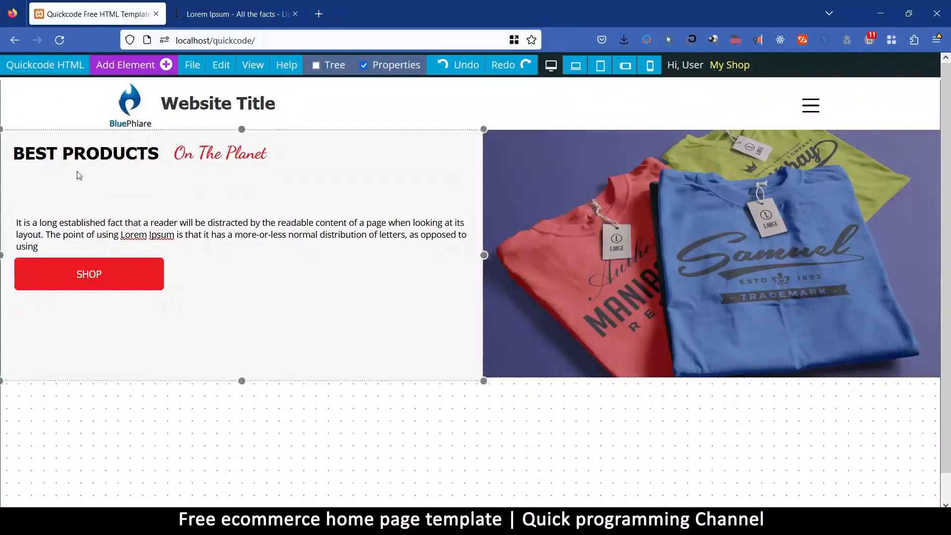
left_click(76, 193)
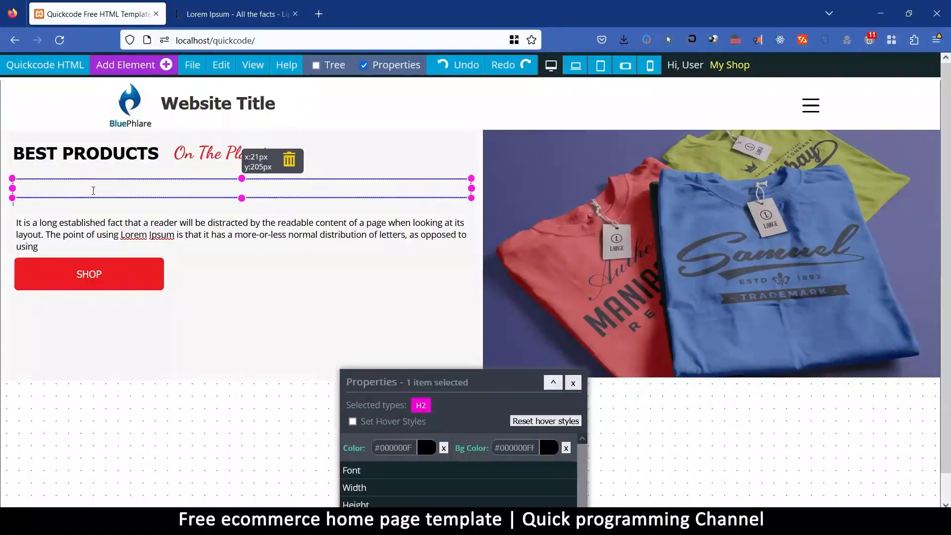
left_click(93, 190)
type("afdafdffs")
key("shift+Left")
key("shift+Left")
key("shift+Left")
key("shift+Left")
key("shift+Left")
key("shift+Left")
key("shift+Left")
key("shift+Left")
key("shift+Left")
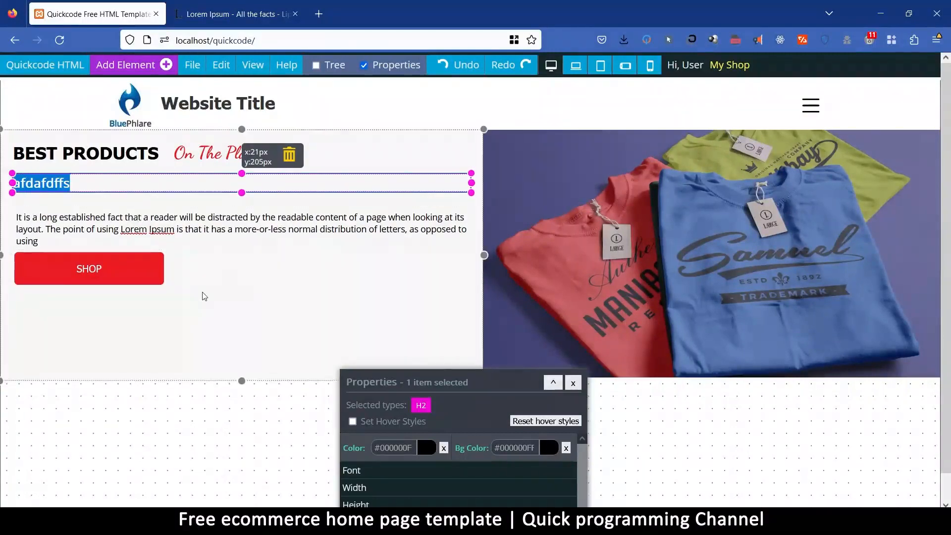
key("BackSpace")
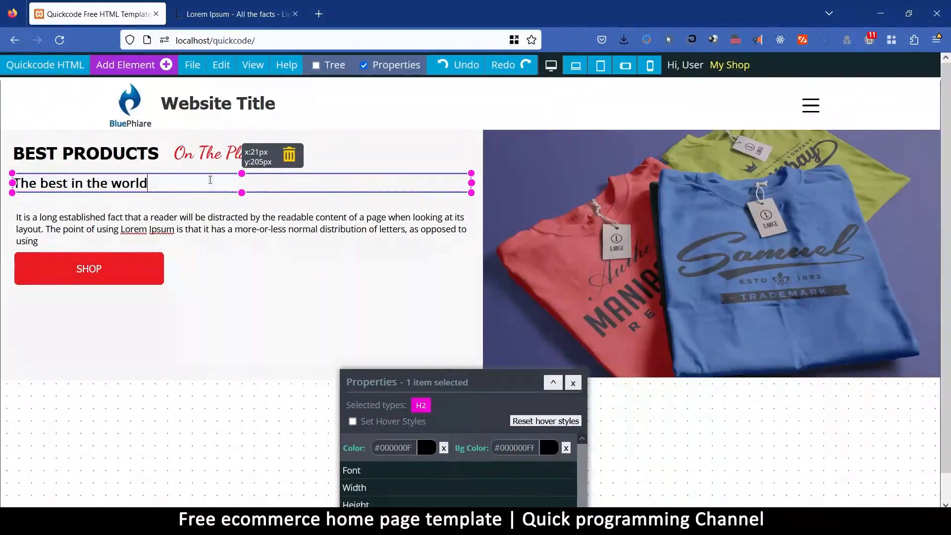
left_click(188, 330)
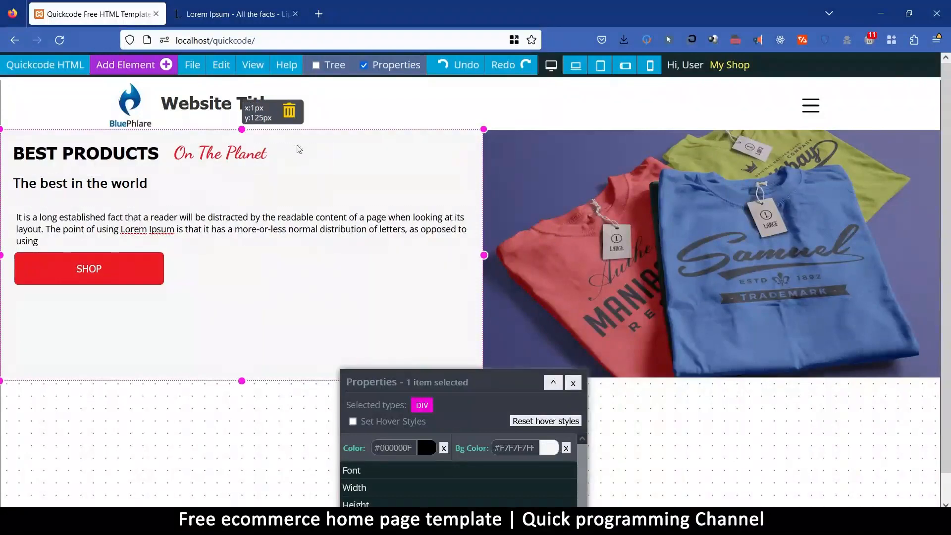
Style the "The best in the world" heading in the Amatic font family at a font size of 60 px.
left_click(103, 190)
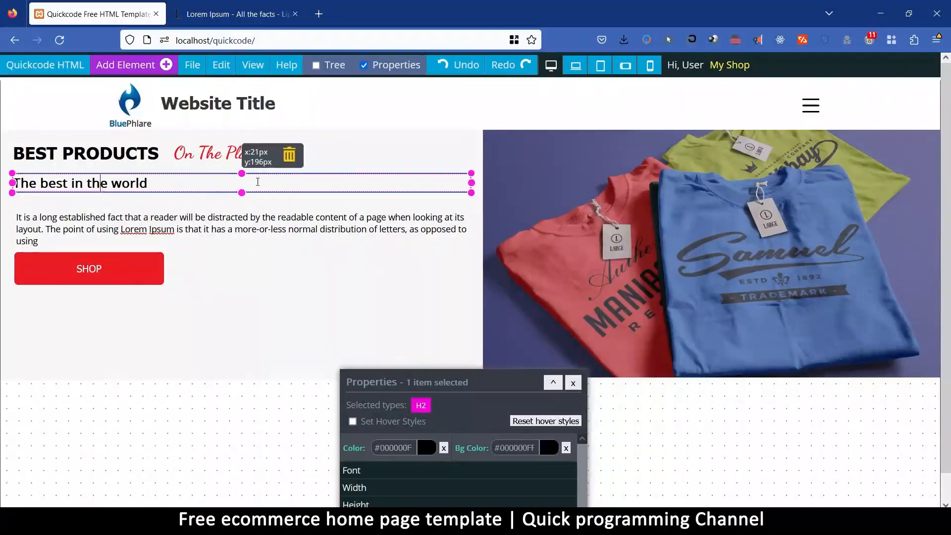
left_click_drag(398, 374, 529, 88)
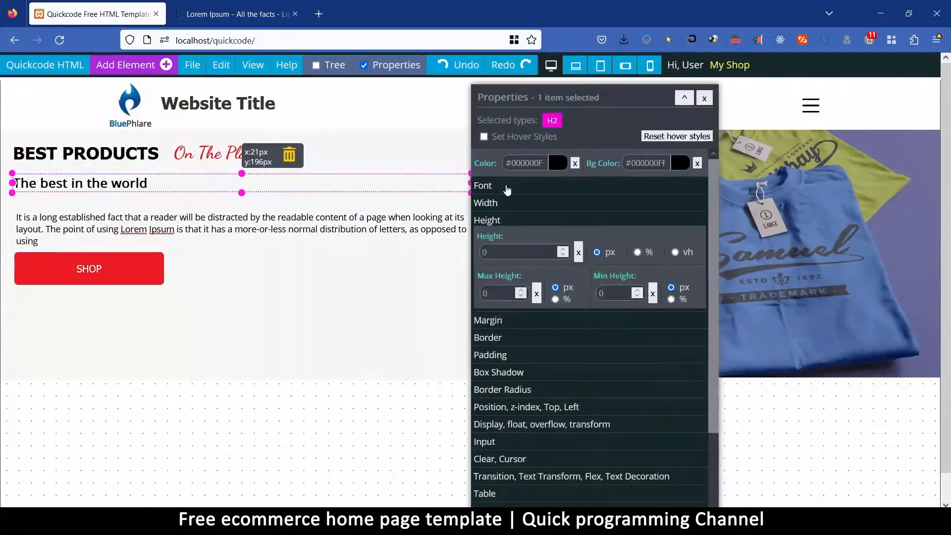
left_click(505, 187)
double_click(498, 218)
type("30")
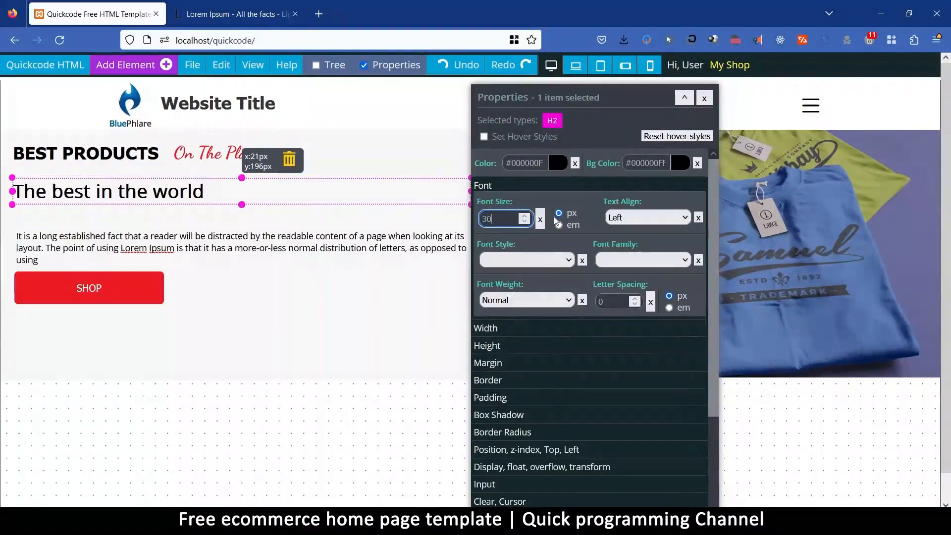
left_click(653, 261)
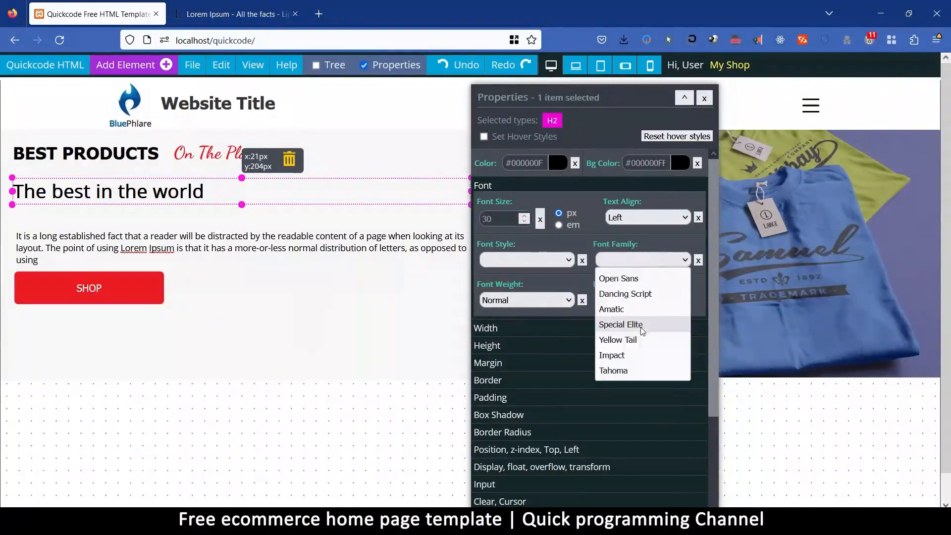
left_click(633, 296)
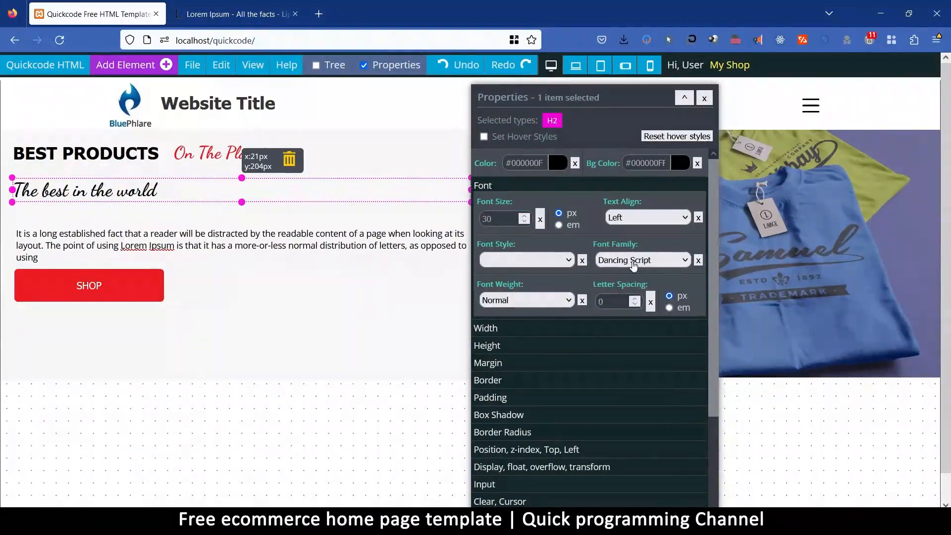
left_click(634, 262)
left_click(612, 309)
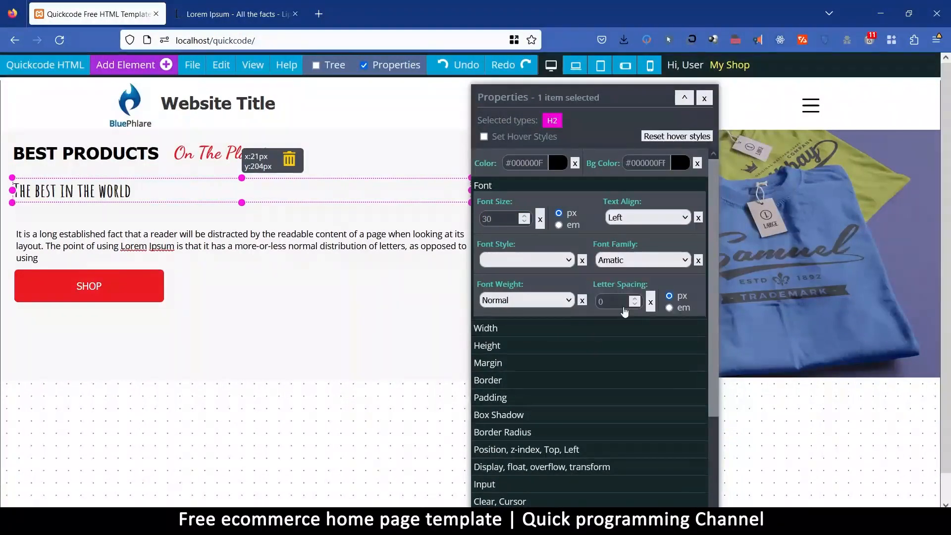
double_click(502, 221)
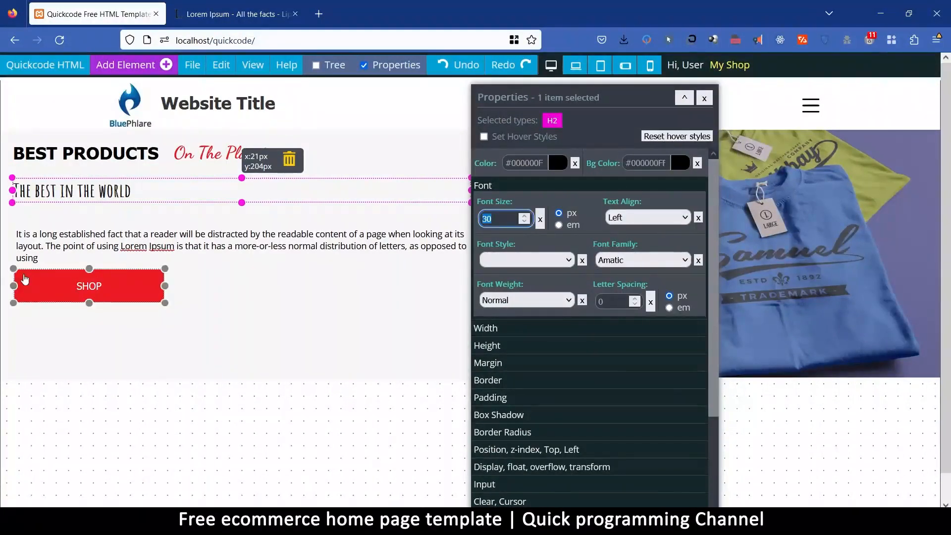
type("60")
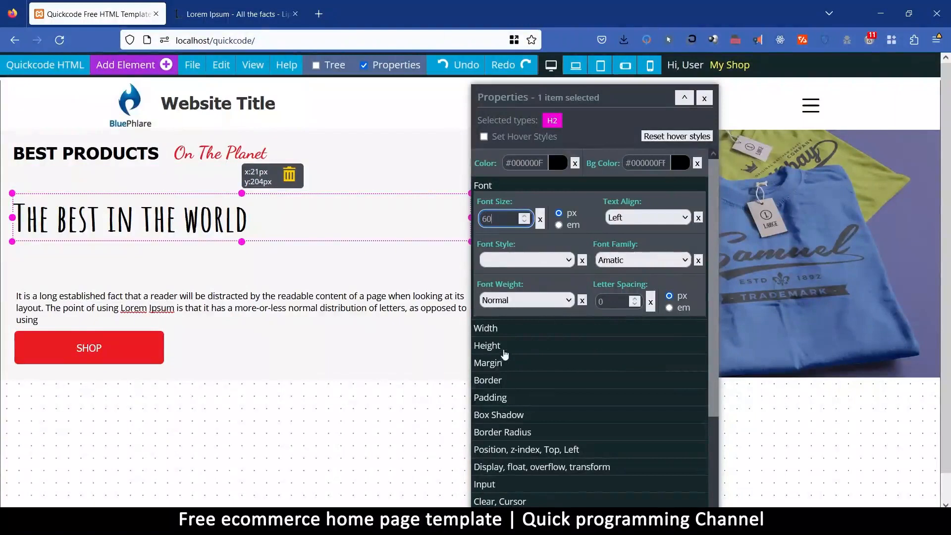
Set the overall margin of the "The best in the world" heading to 0 px.
left_click(495, 363)
left_click(500, 272)
type("0")
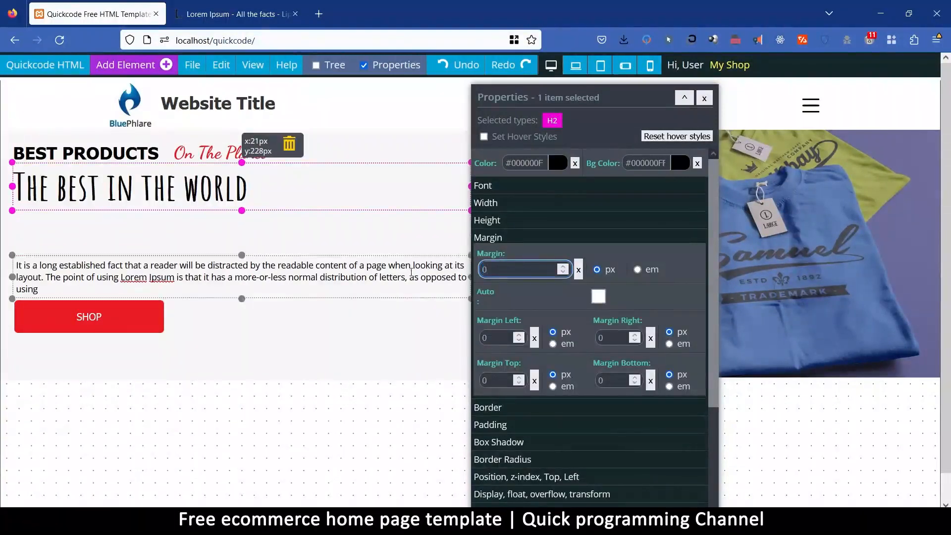
left_click(208, 229)
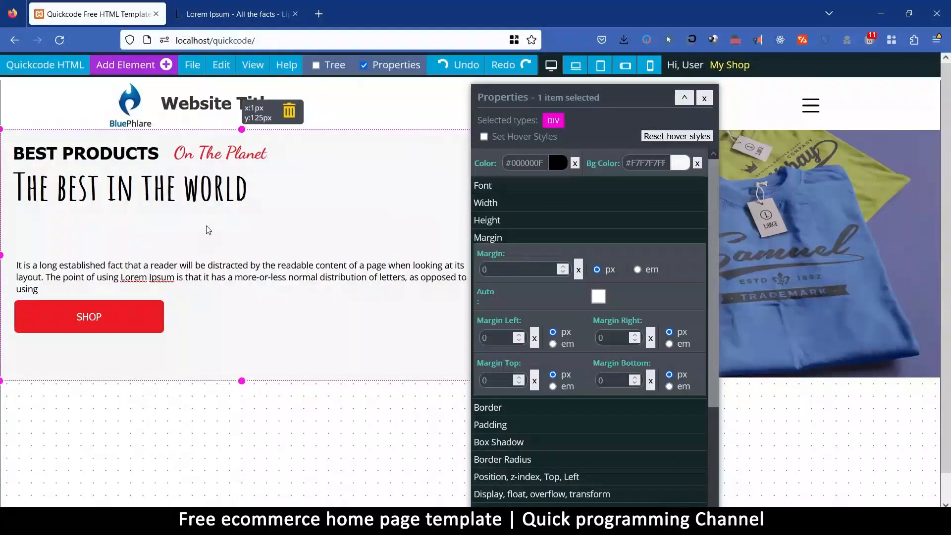
Clear the overall margin of the hero paragraph between the heading and the SHOP button.
left_click_drag(501, 92, 520, 328)
left_click(124, 275)
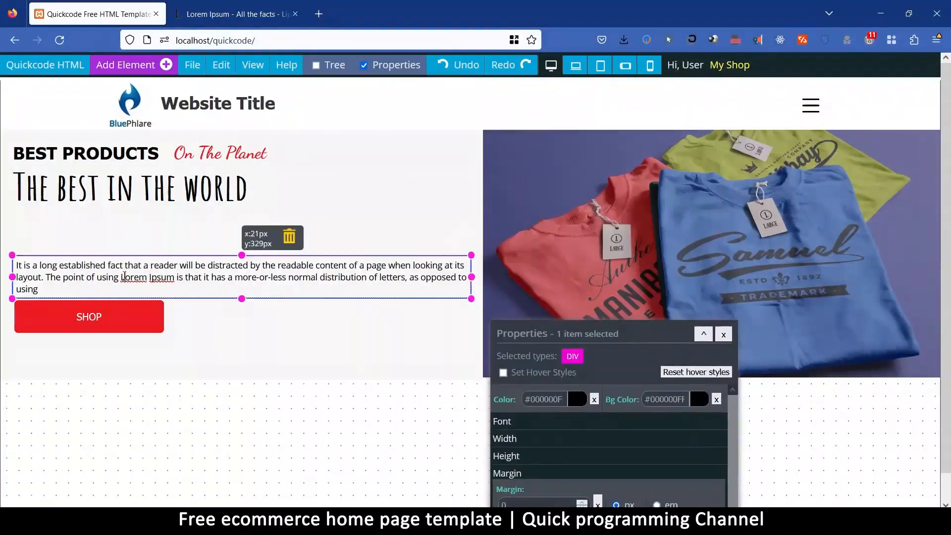
left_click_drag(597, 325, 594, 100)
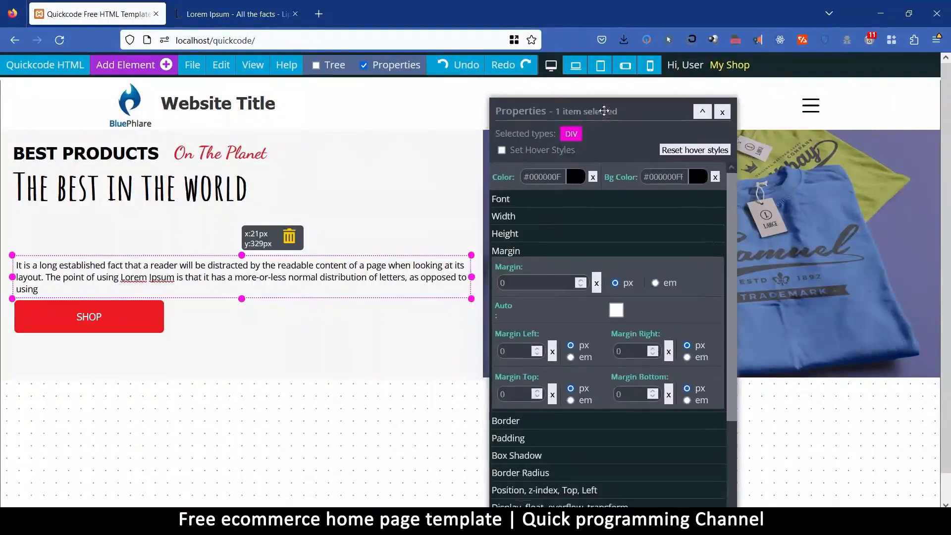
left_click(247, 199)
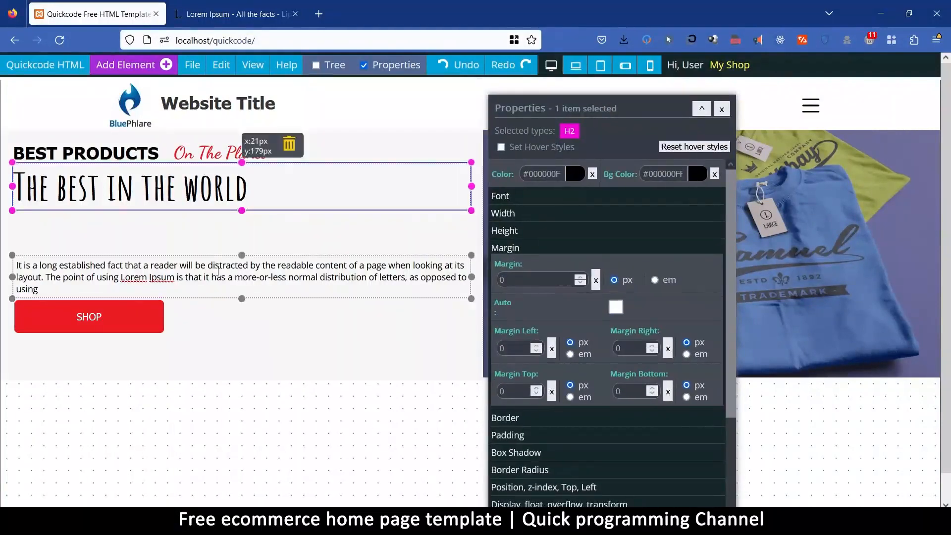
left_click(247, 278)
left_click(506, 280)
double_click(505, 281)
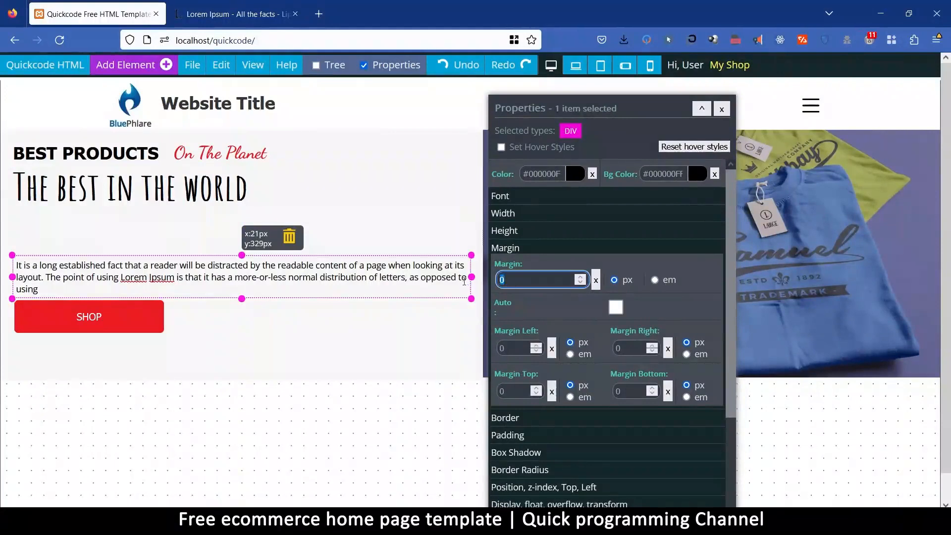
left_click(598, 282)
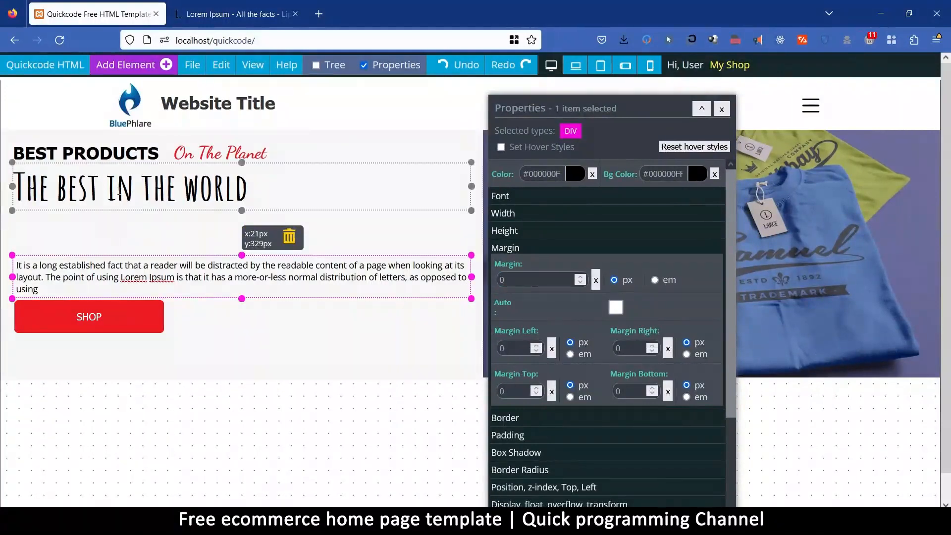
Find the empty DIV between the hero's heading and paragraph in the content tree, delete it, and close the tree.
left_click(119, 188)
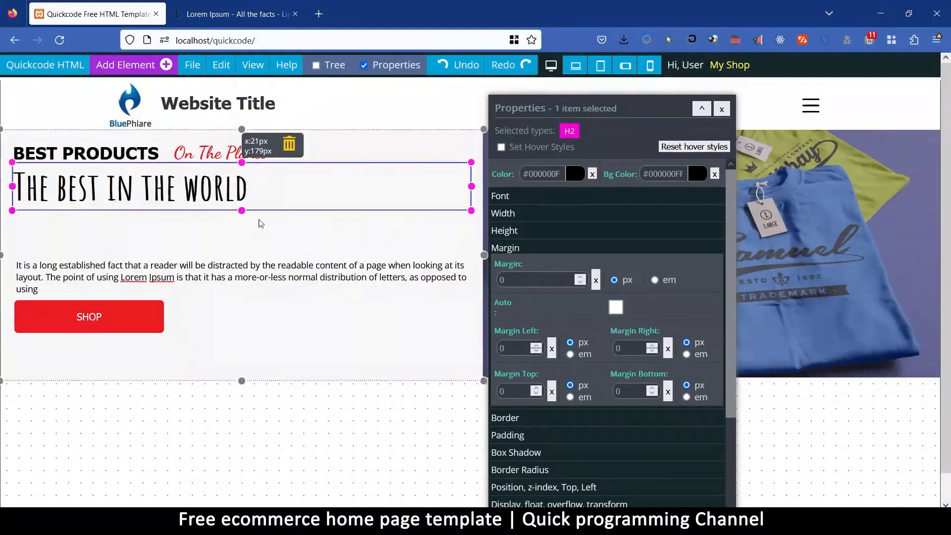
left_click(252, 243)
left_click(166, 193)
left_click(276, 284)
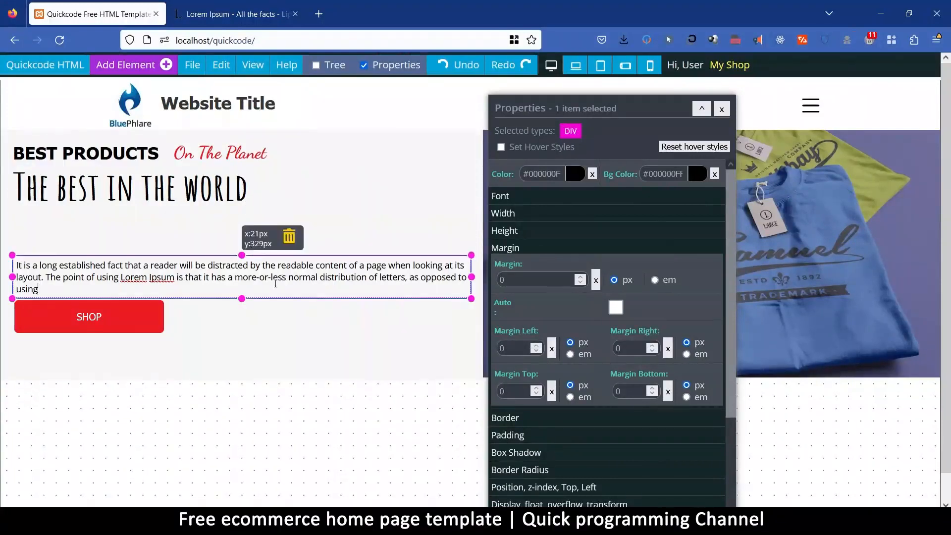
left_click(91, 139)
left_click(328, 64)
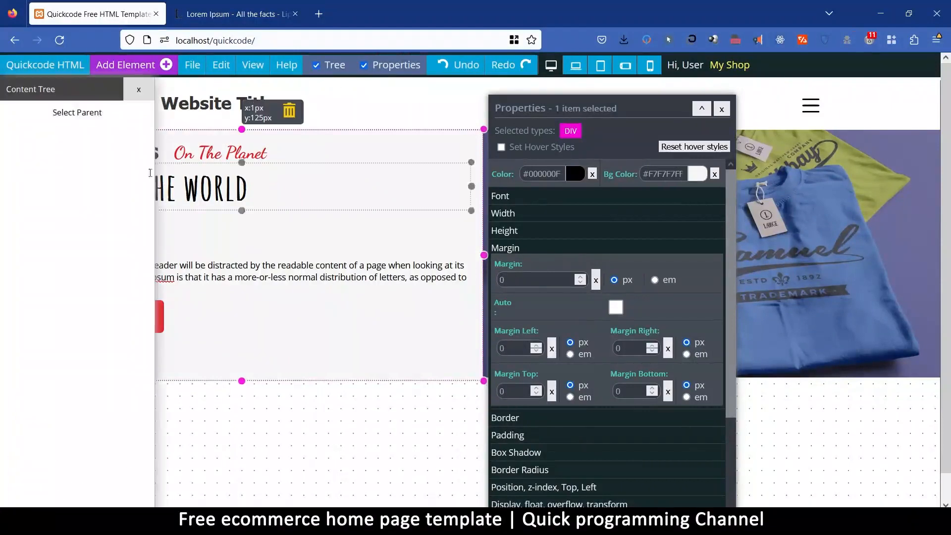
left_click(92, 114)
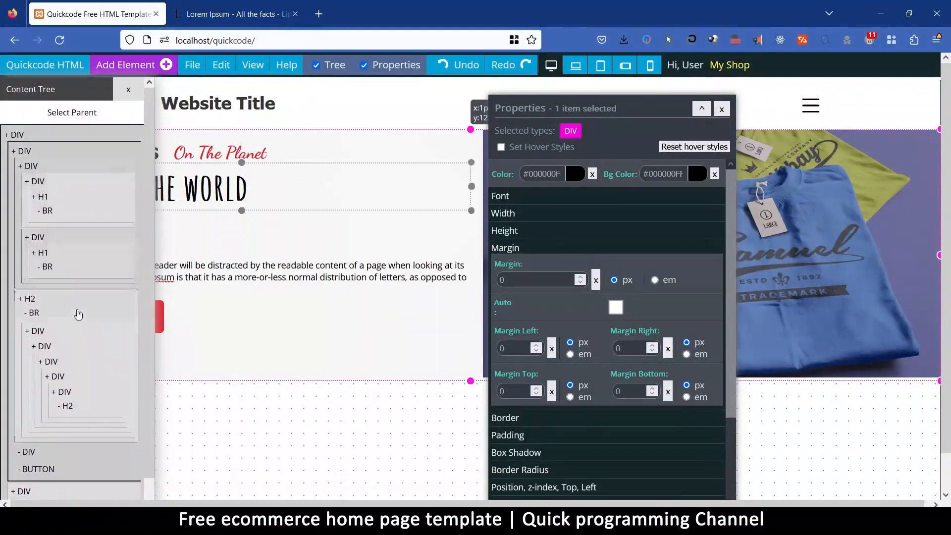
left_click(78, 340)
left_click_drag(66, 88, 128, 413)
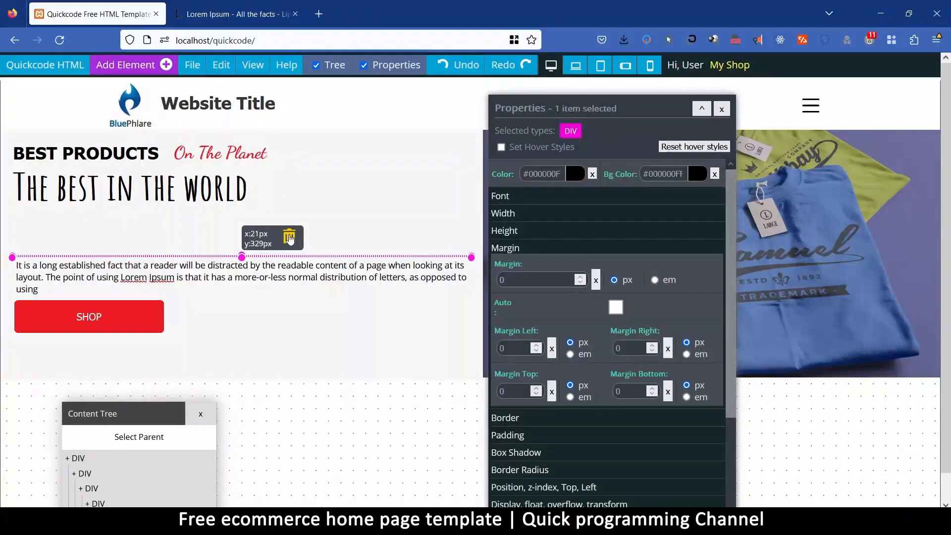
left_click(289, 238)
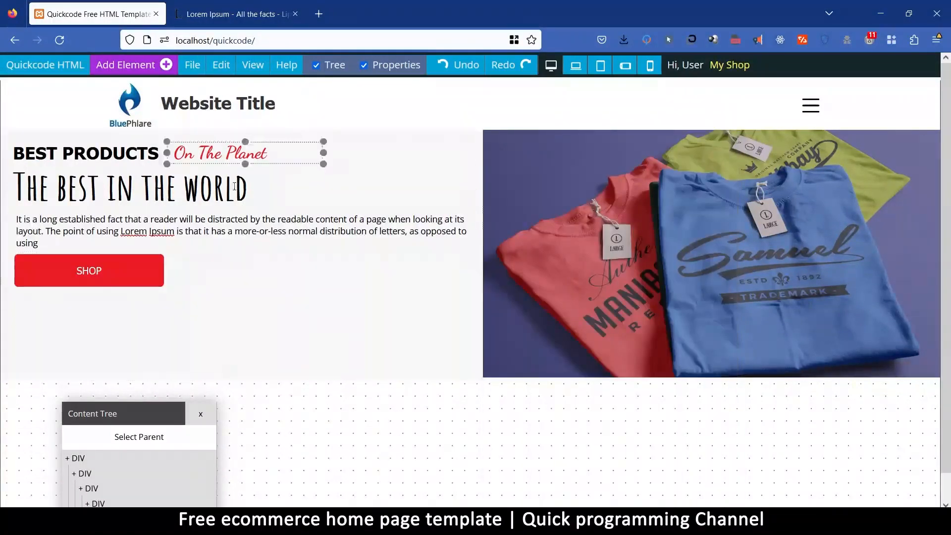
left_click_drag(132, 422, 157, 160)
left_click(220, 166)
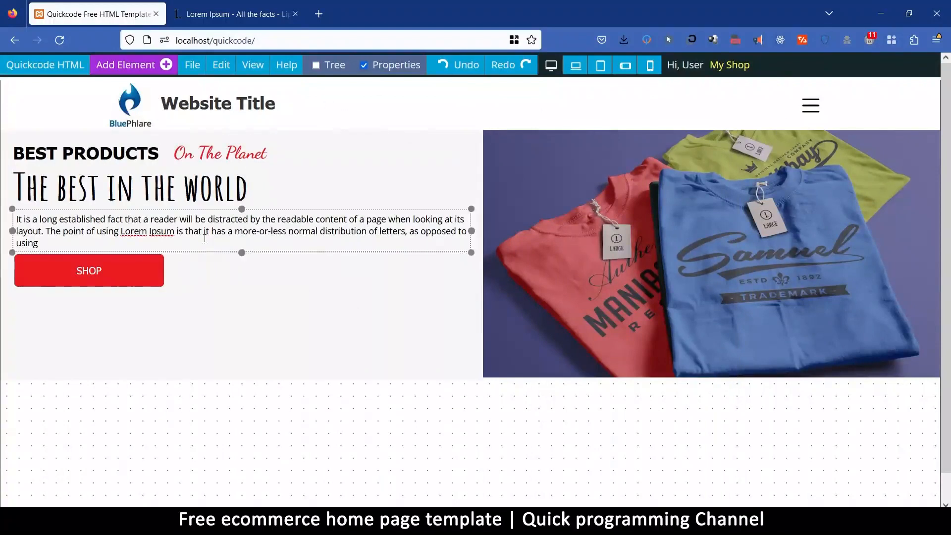
Try a uniform 4 px margin on the "The best in the world" heading and clear the margin setting.
left_click(192, 187)
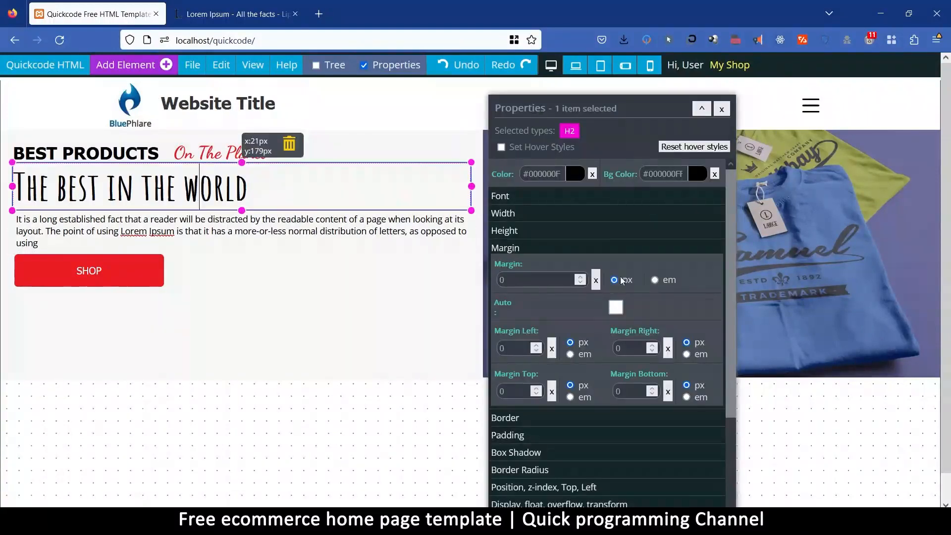
left_click(596, 279)
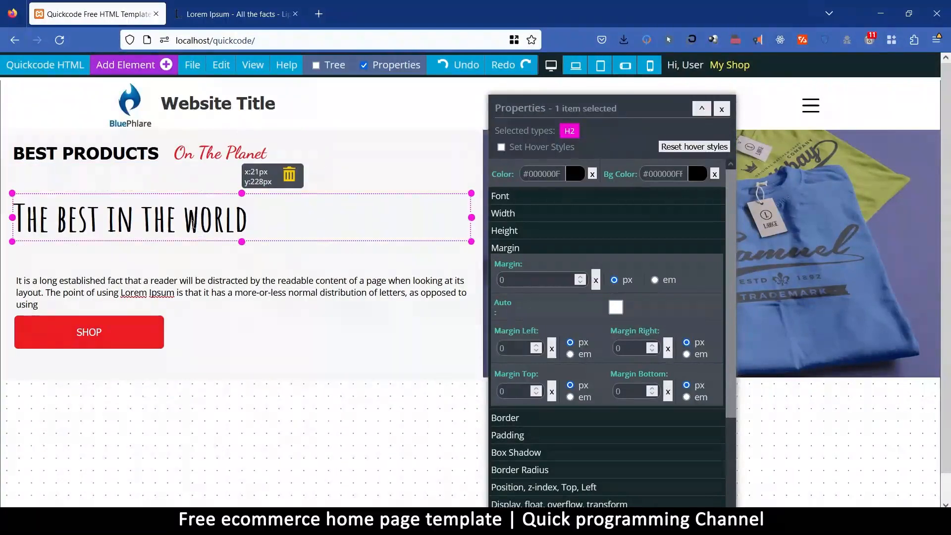
left_click(506, 280)
double_click(507, 281)
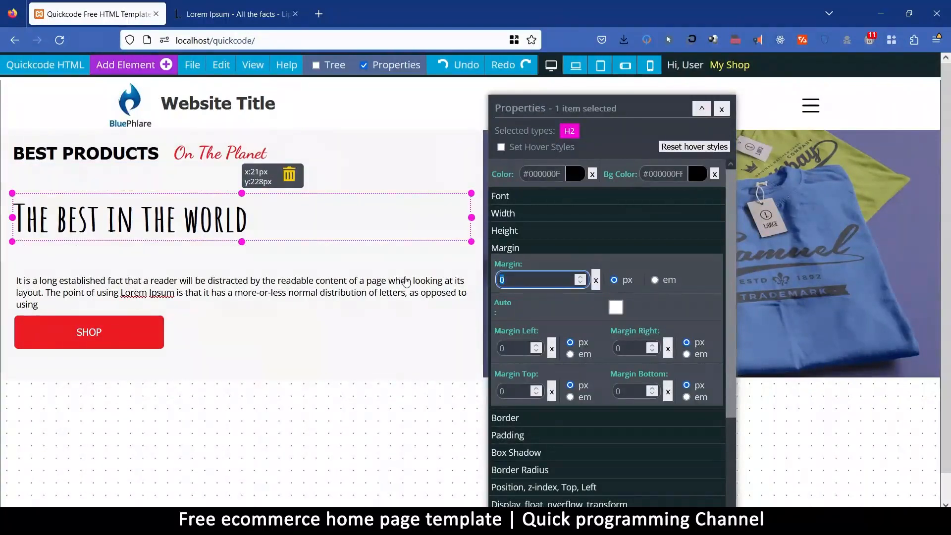
type("4")
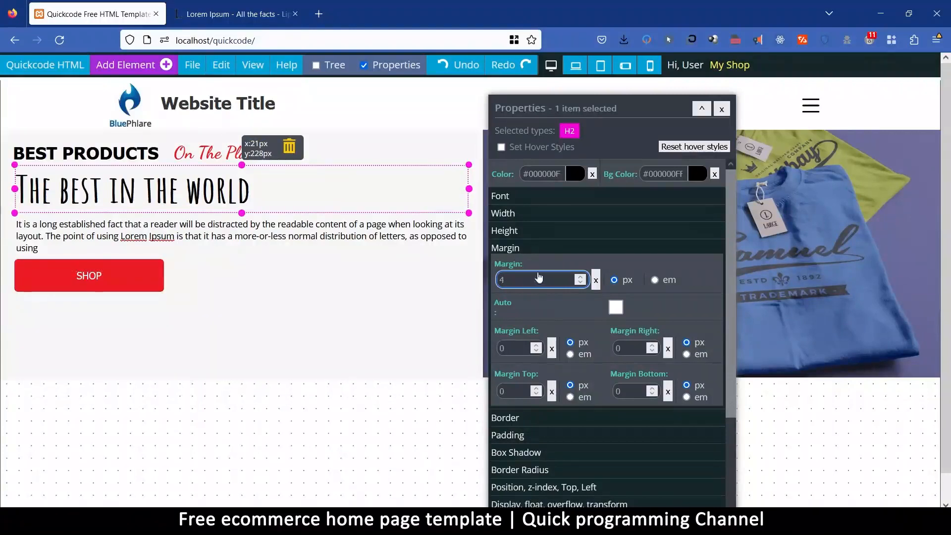
left_click(509, 353)
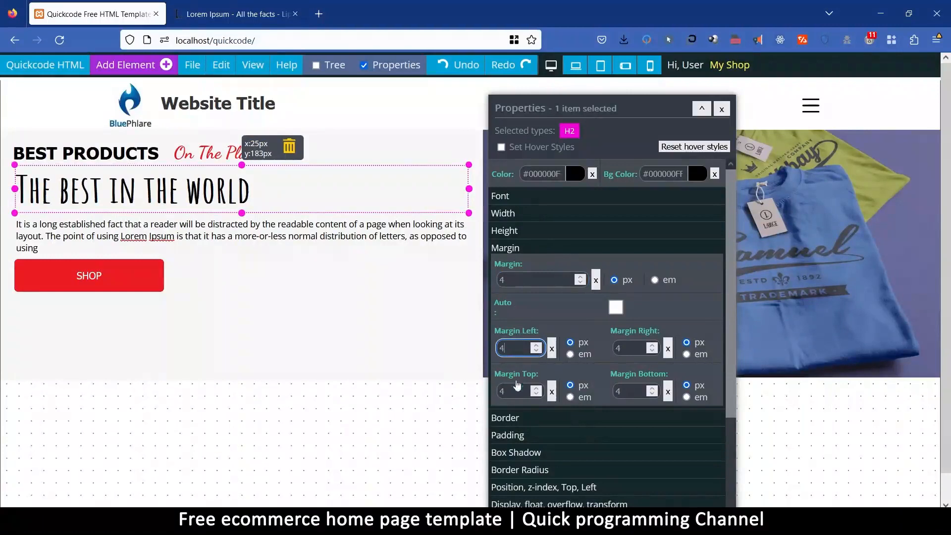
left_click(598, 281)
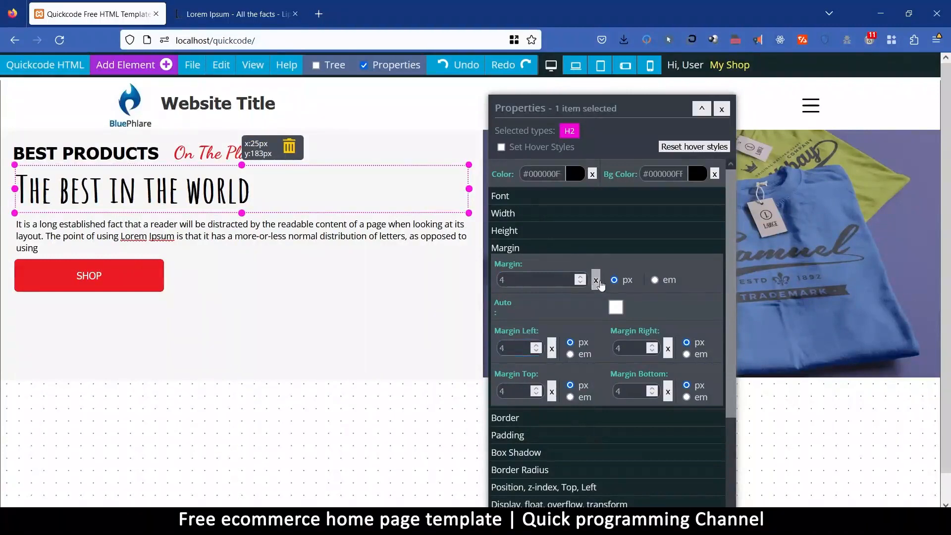
Try a top margin of 4 px and a bottom margin of 8 px on the "The best in the world" heading.
double_click(515, 391)
type("4")
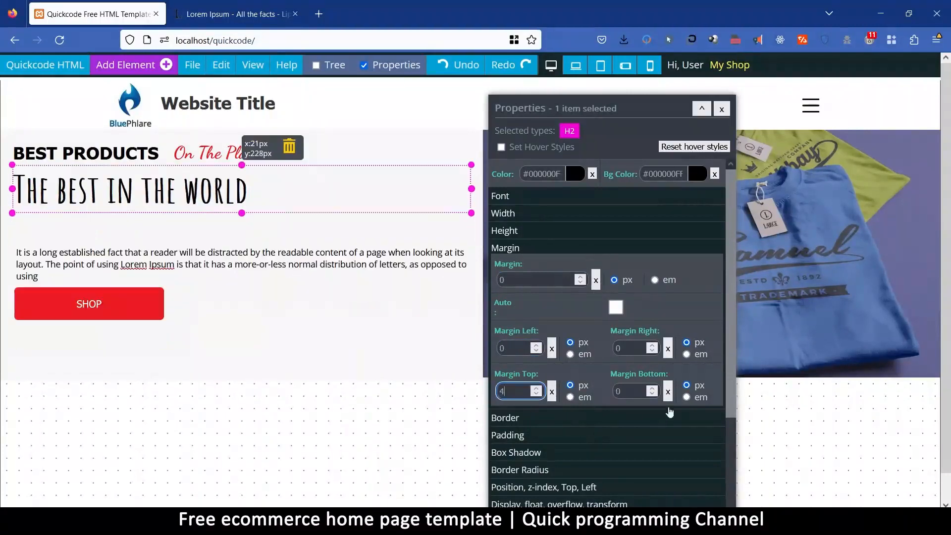
double_click(632, 391)
type("4")
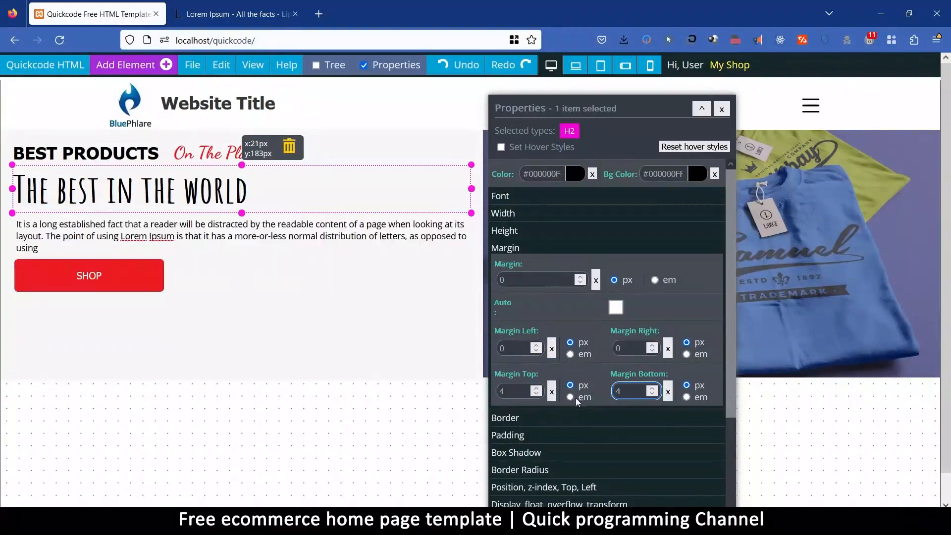
key("BackSpace")
type("8")
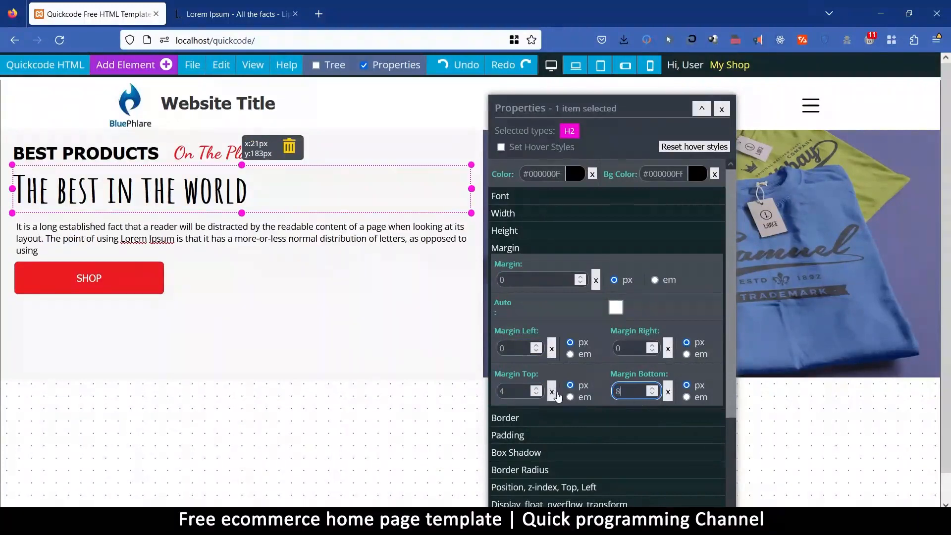
Set both the top and bottom margins of the "The best in the world" heading to 10 px.
double_click(525, 392)
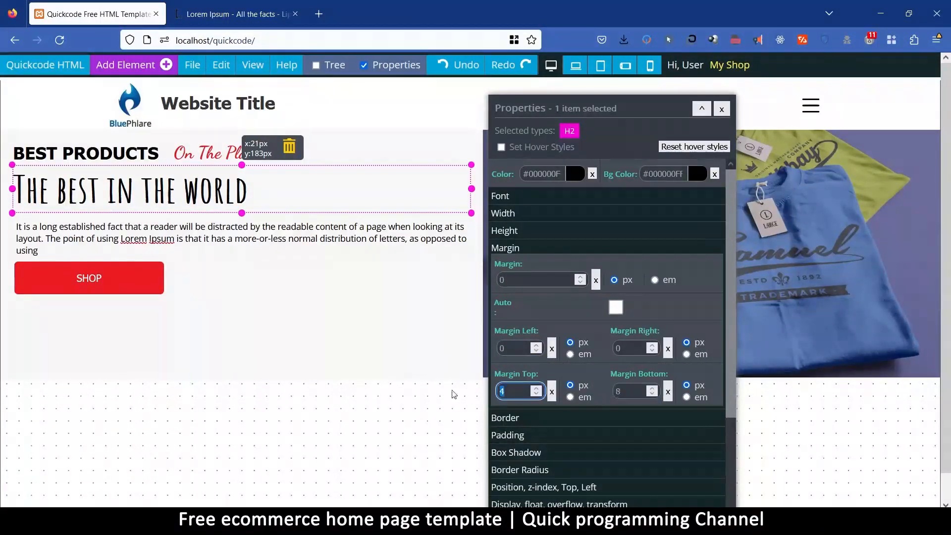
type("10")
double_click(634, 392)
type("10")
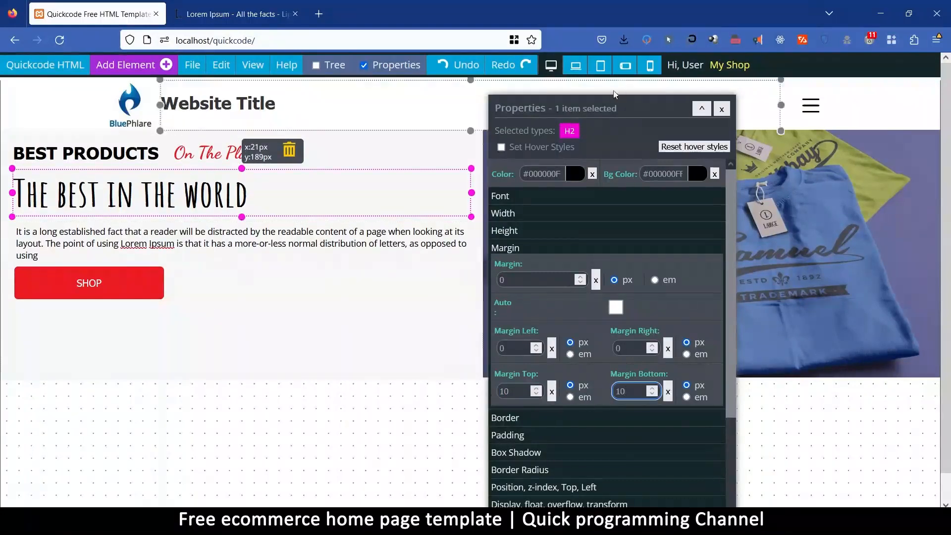
Deselect the heading by selecting the hero's text block, save the page and dismiss the confirmation.
left_click_drag(604, 108, 524, 277)
left_click(238, 318)
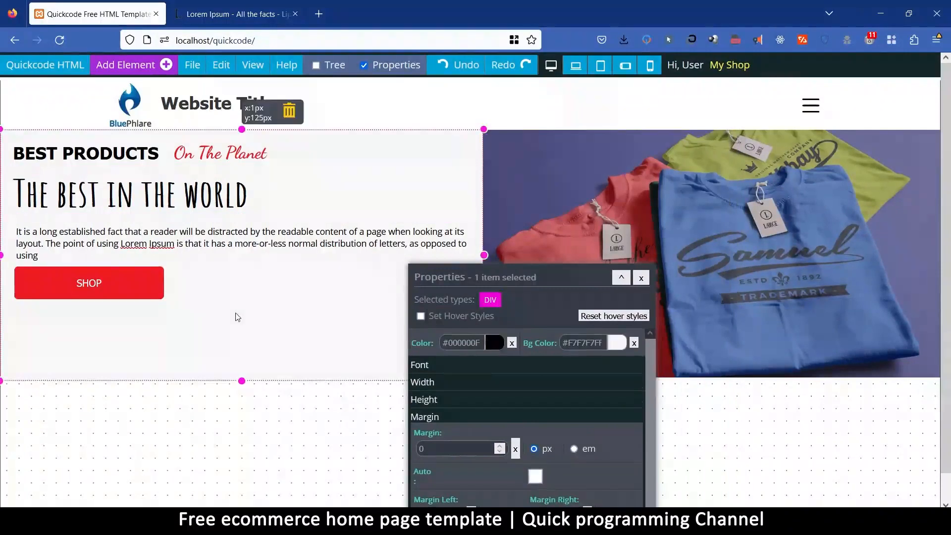
left_click(192, 64)
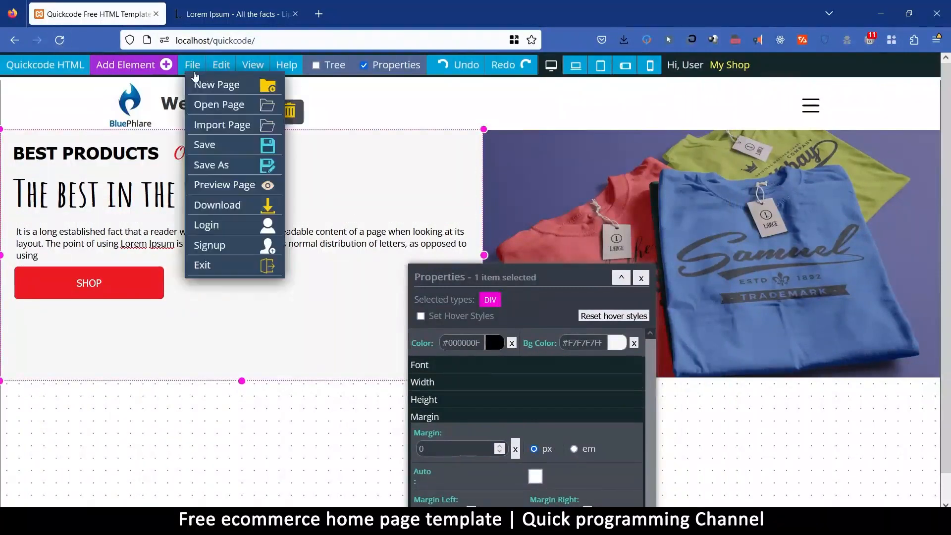
left_click(212, 148)
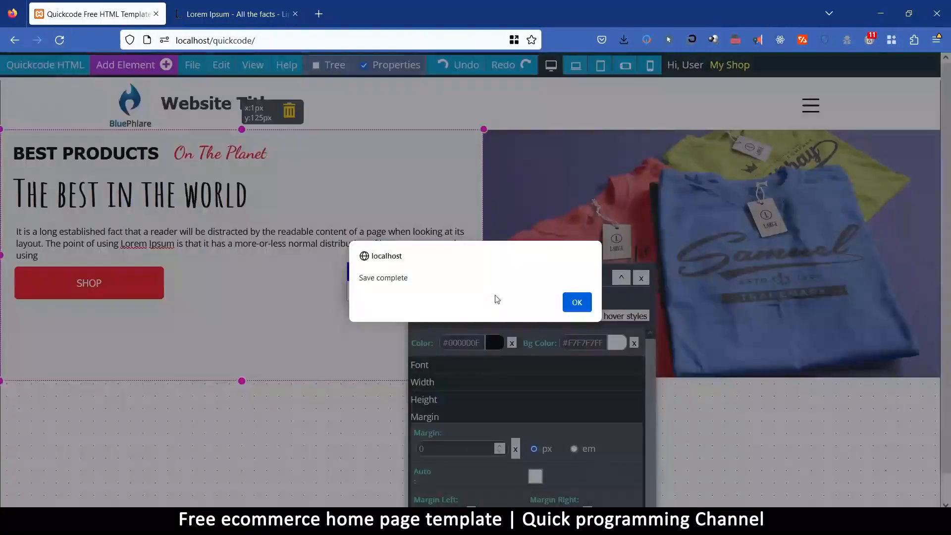
left_click(576, 302)
Open a preview of the saved page in a new browser tab.
left_click(194, 65)
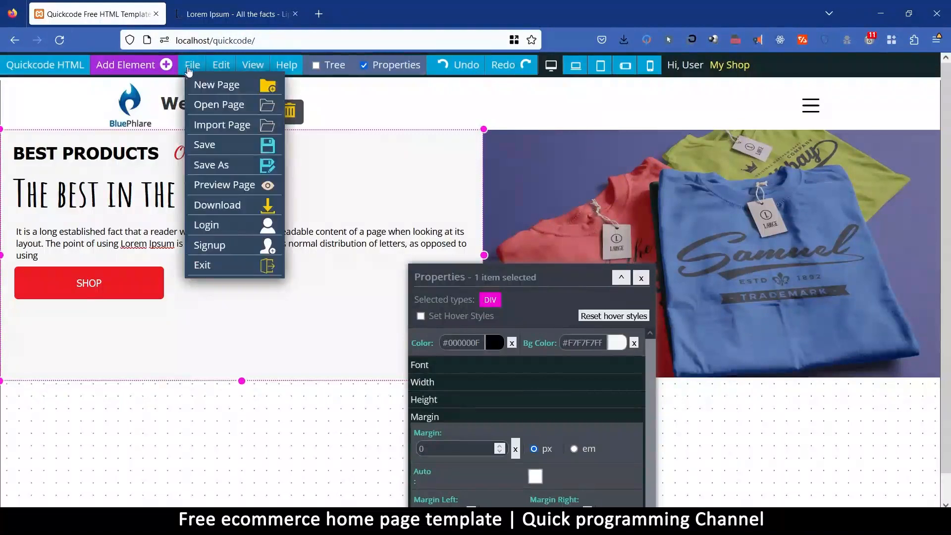
left_click(221, 187)
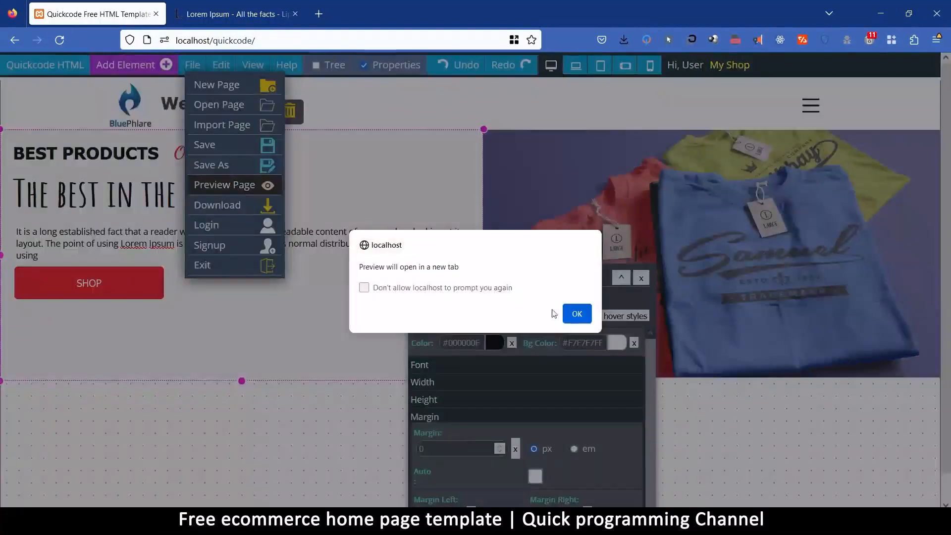
left_click(577, 313)
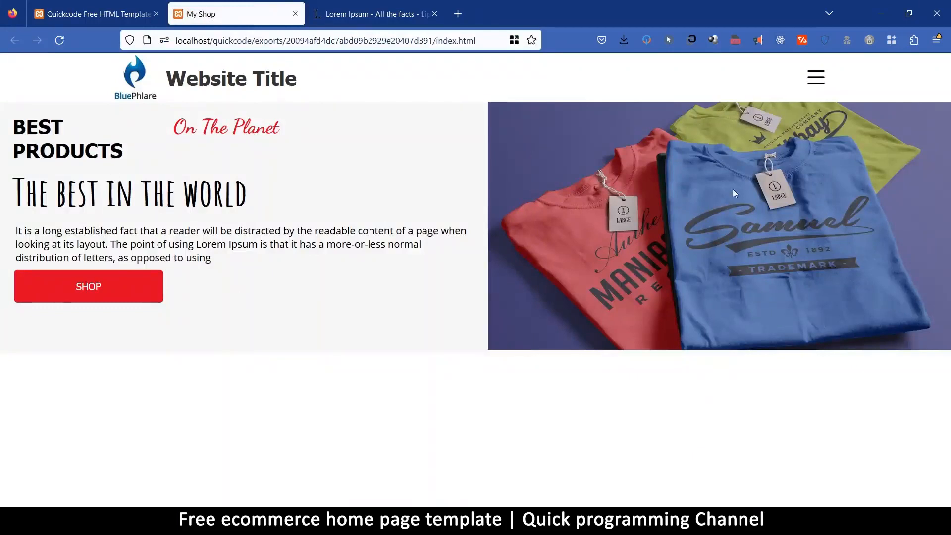
Examine the preview in the browser's responsive design mode, widen it to 927 px, test the hamburger menu, and leave the mode.
left_click(936, 40)
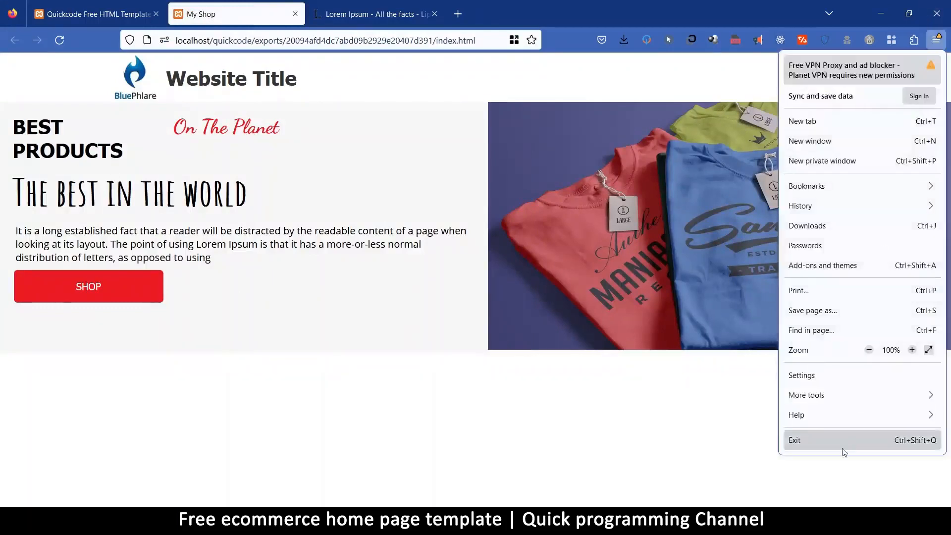
left_click(837, 398)
left_click(825, 218)
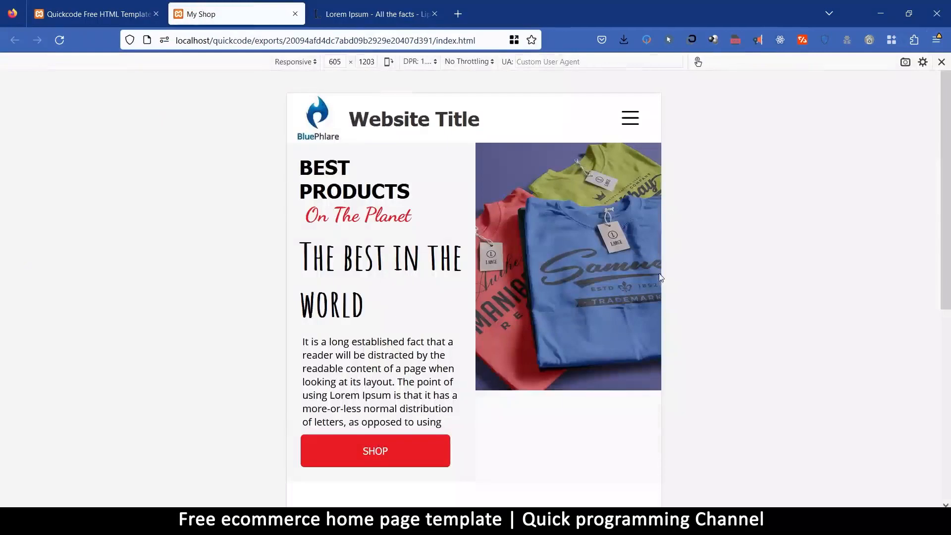
left_click_drag(664, 276, 763, 305)
left_click(731, 118)
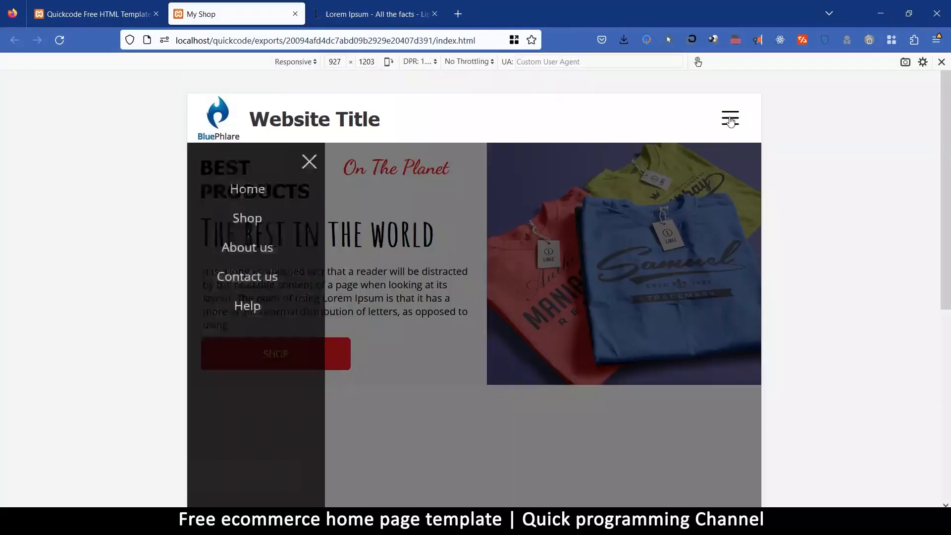
left_click(326, 162)
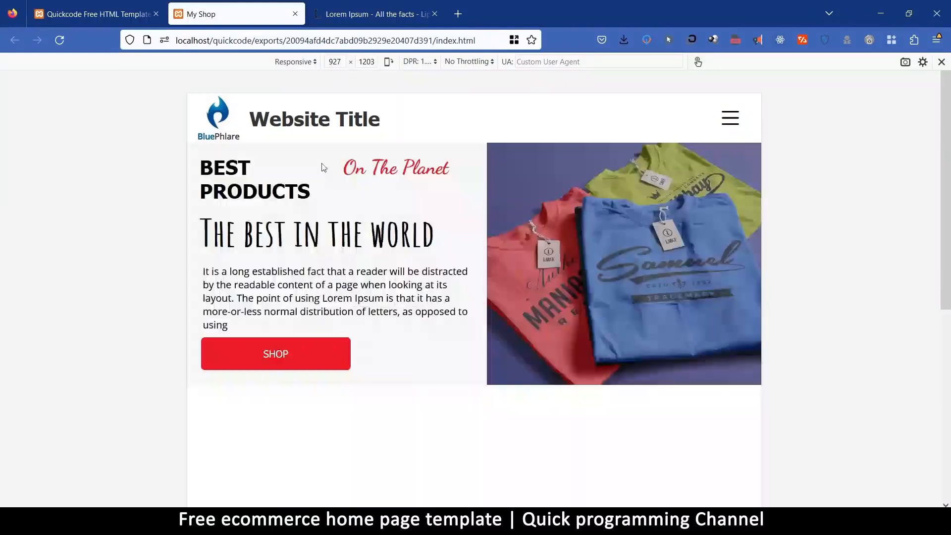
left_click(942, 61)
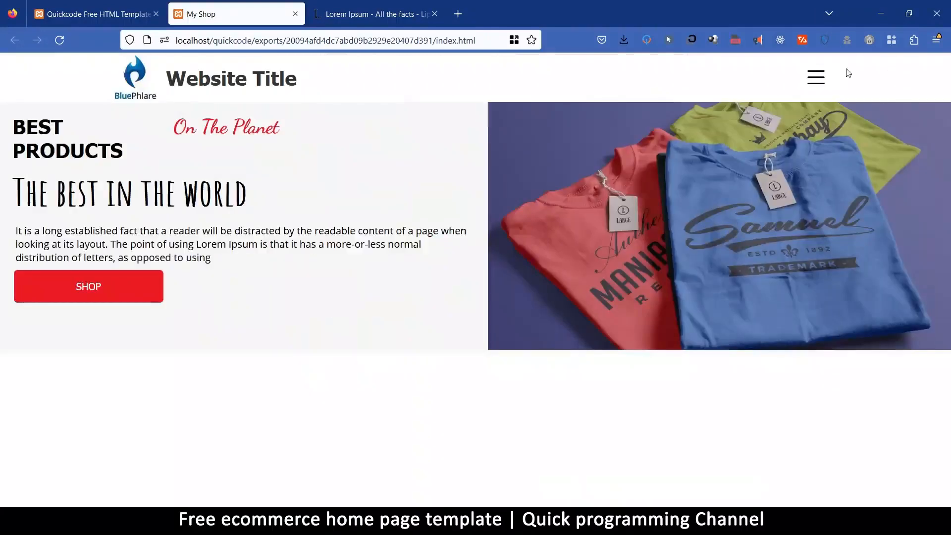
Open and close the side menu in the full-width preview and return to the Quickcode editor tab.
left_click(819, 82)
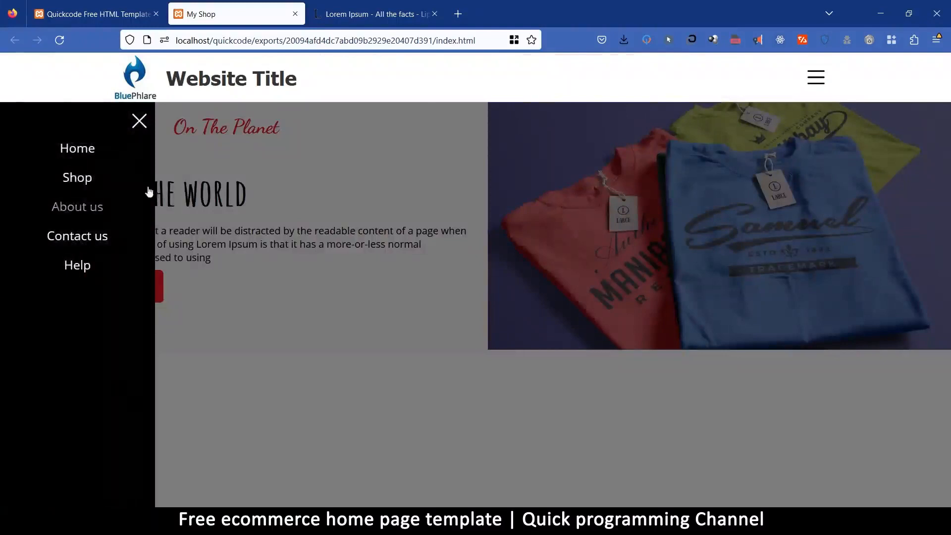
left_click(140, 121)
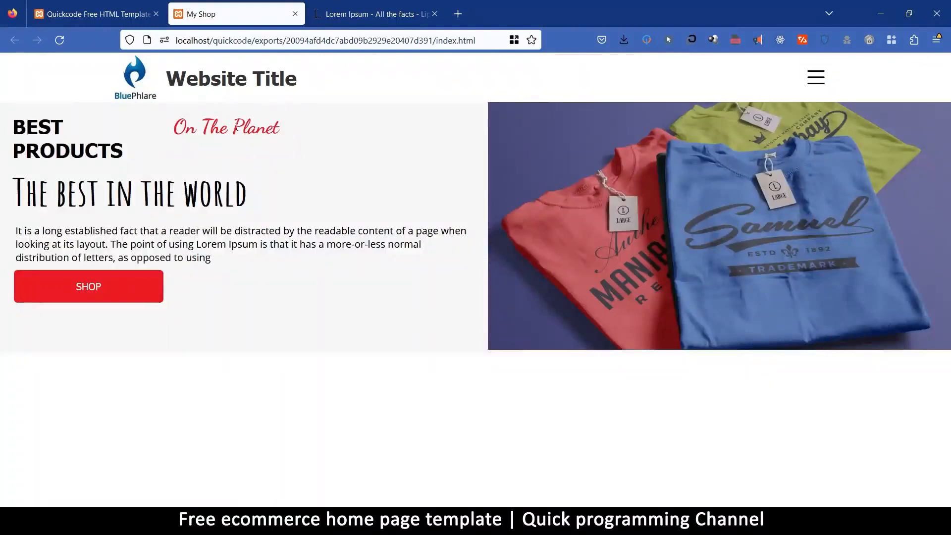
left_click(97, 5)
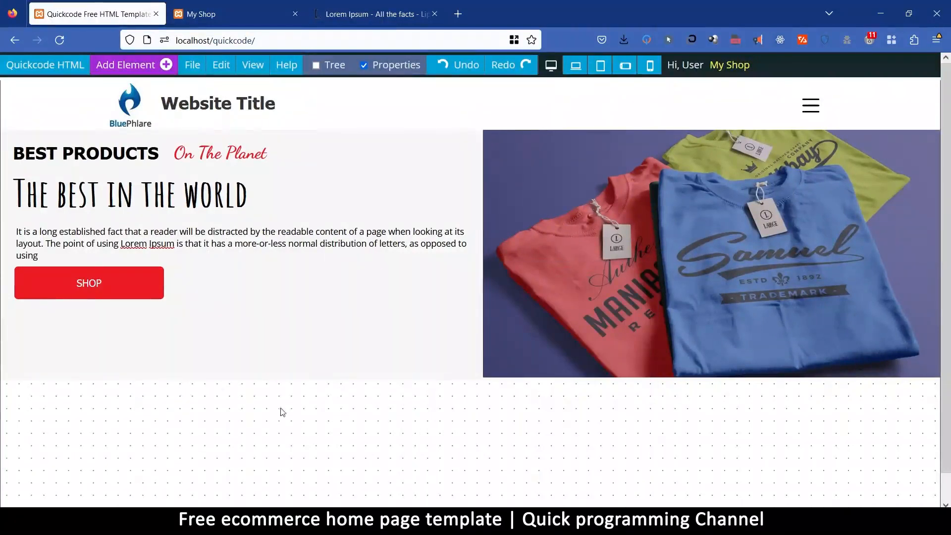
Add a Background element below the hero section and set its background color to #282a30.
left_click(126, 64)
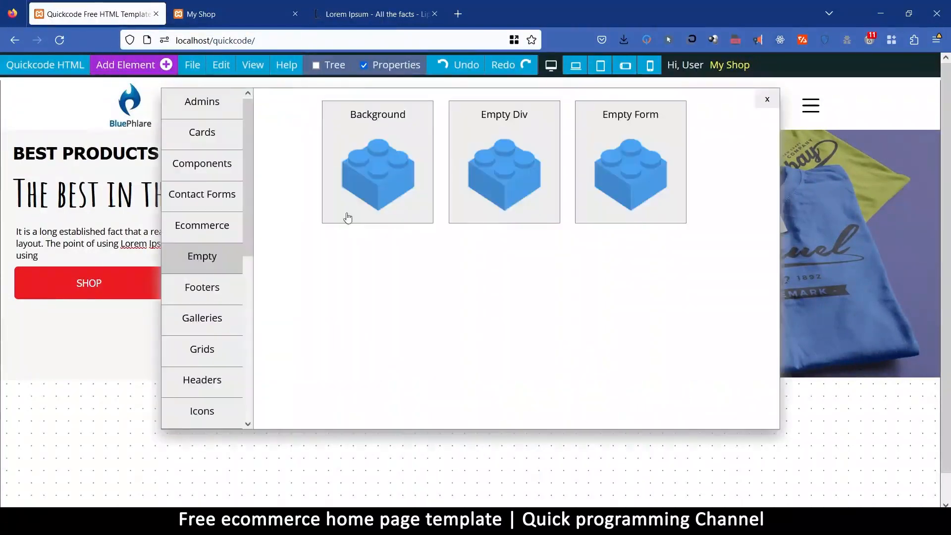
left_click(397, 111)
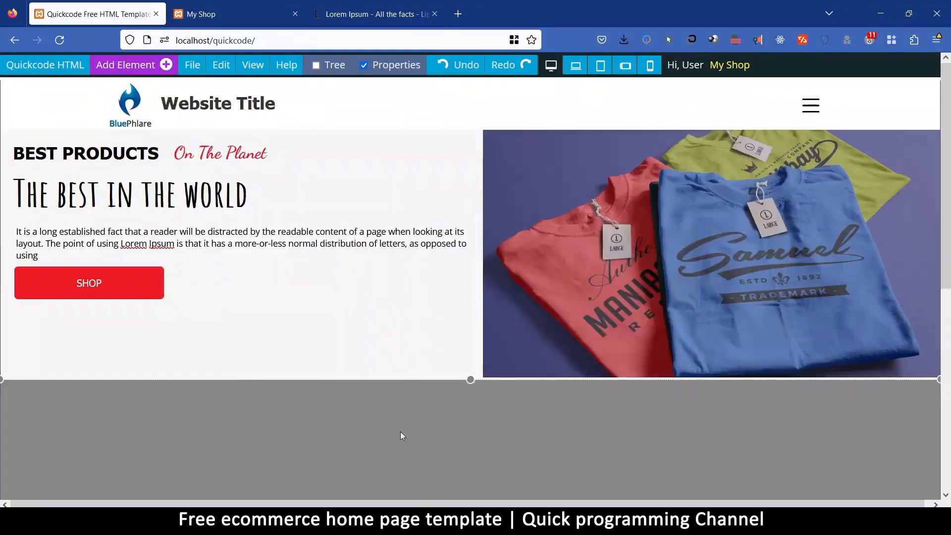
left_click(403, 430)
left_click(579, 343)
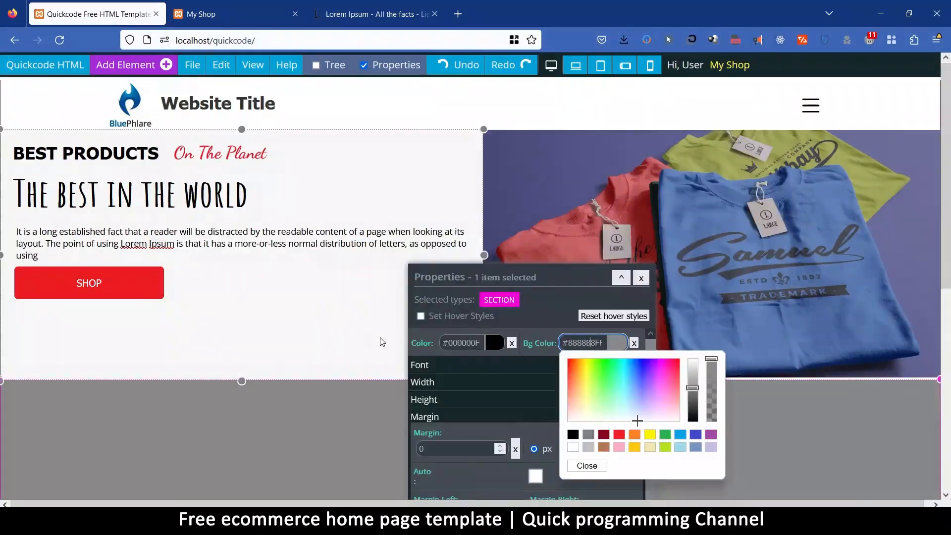
type("#282")
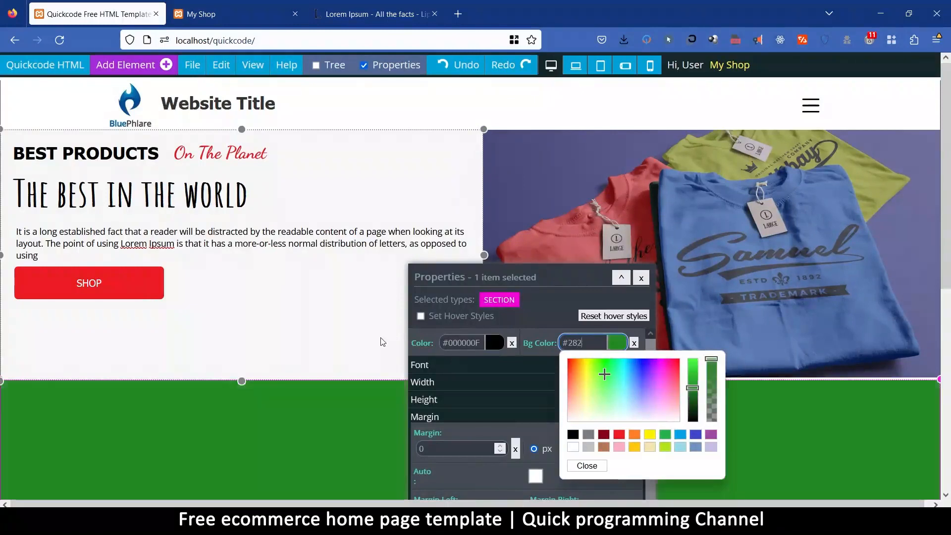
type("a30")
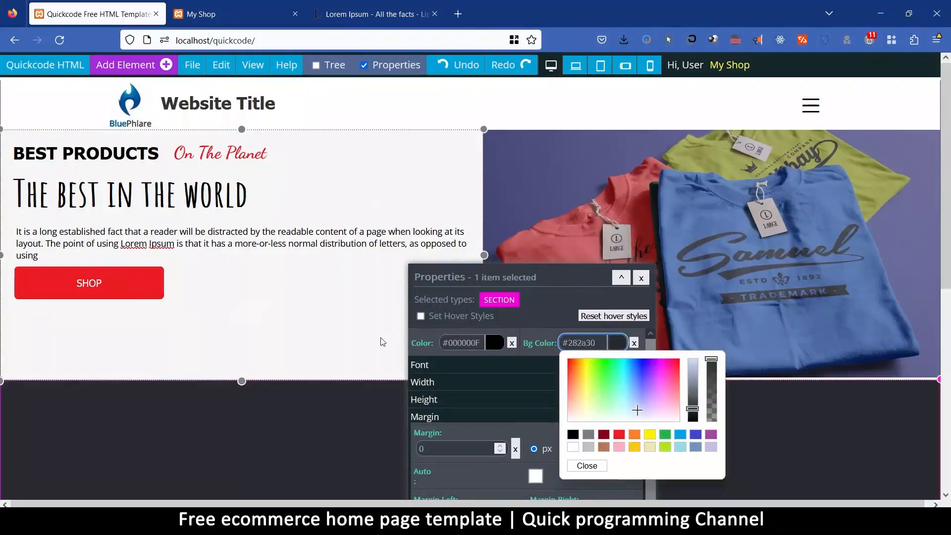
left_click(597, 468)
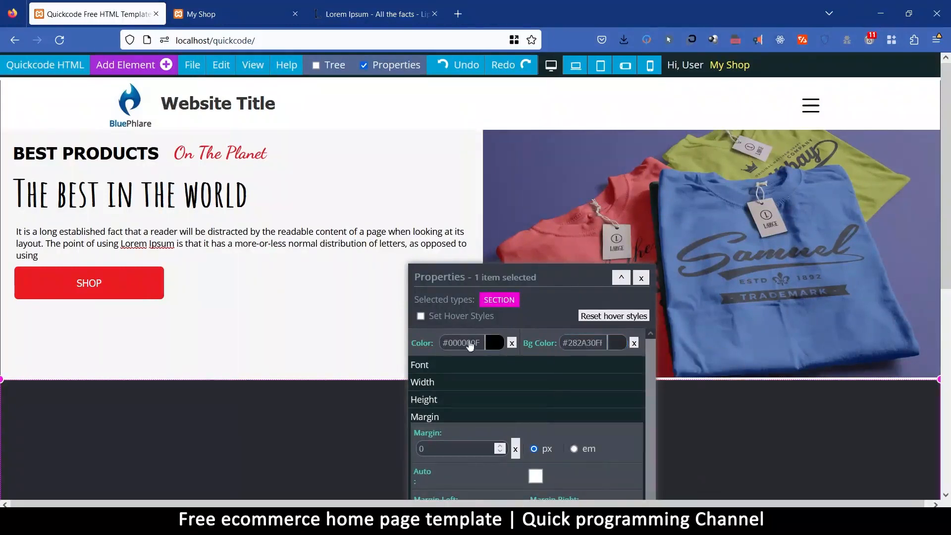
Set the text color of the new dark background section to white.
left_click(496, 345)
left_click(453, 447)
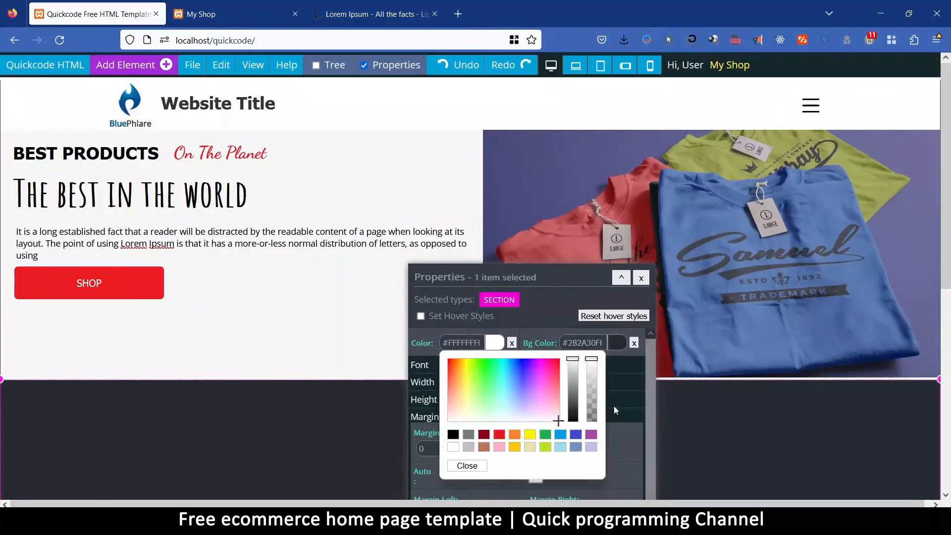
left_click(468, 466)
Try uniform paddings of 30 px and 50 px on the hero's text block and clear its overall padding.
left_click_drag(577, 276, 672, 68)
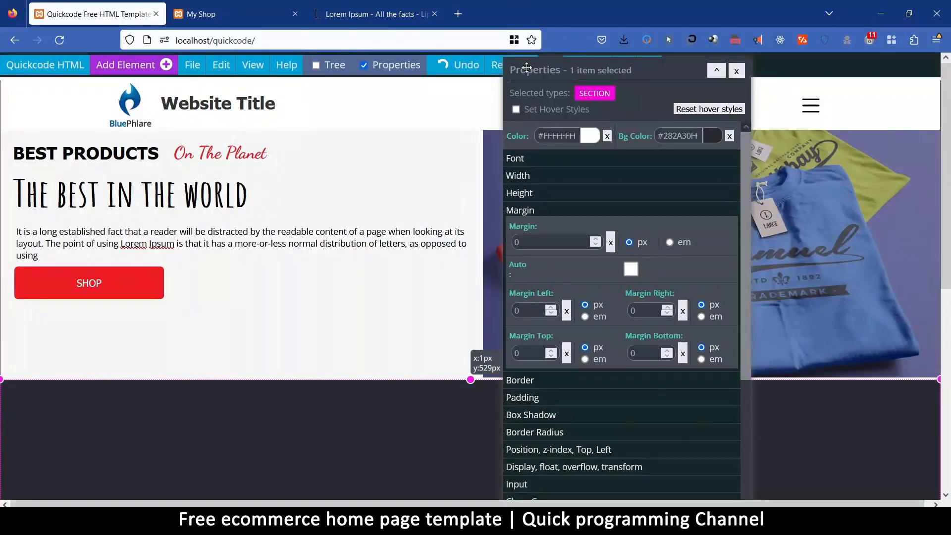
left_click_drag(527, 68, 705, 69)
scroll(269, 285, "down", 6)
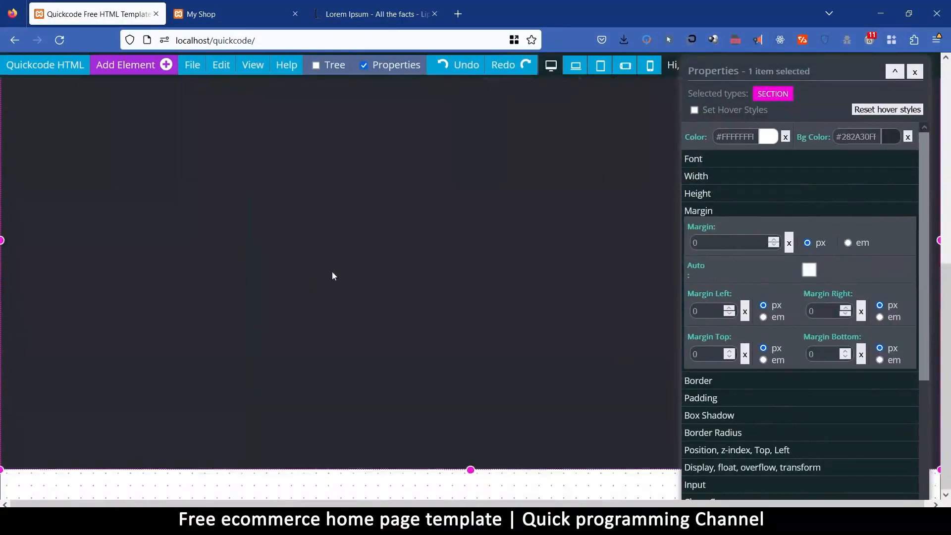
scroll(331, 275, "up", 3)
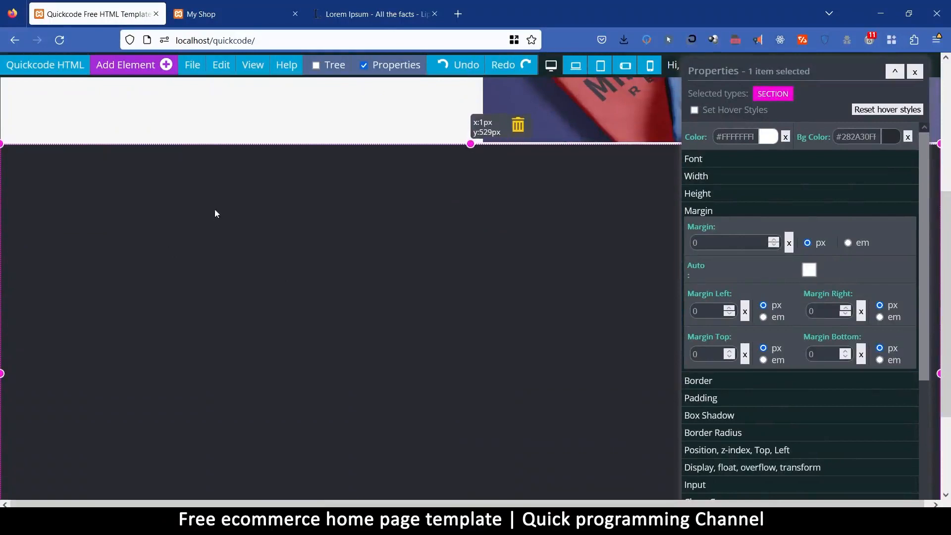
scroll(215, 214, "up", 5)
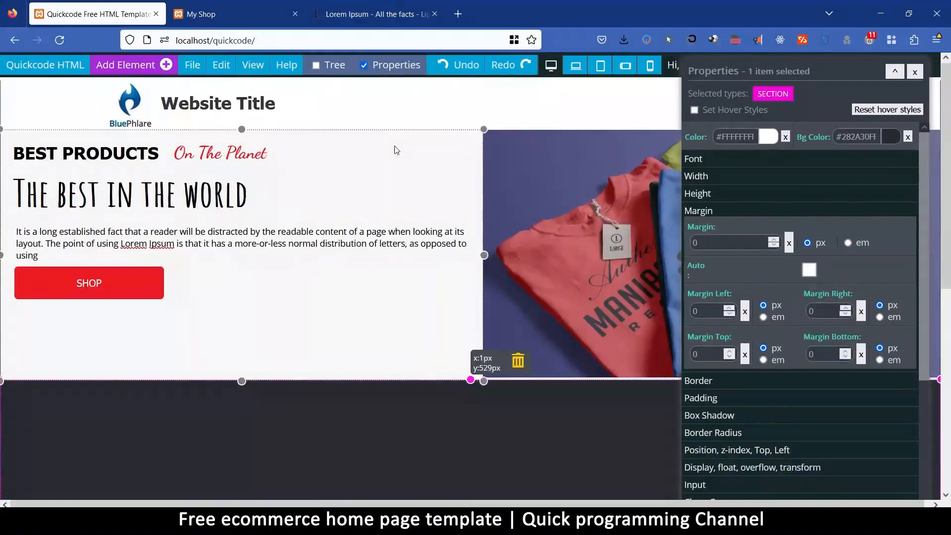
left_click(397, 150)
left_click(708, 399)
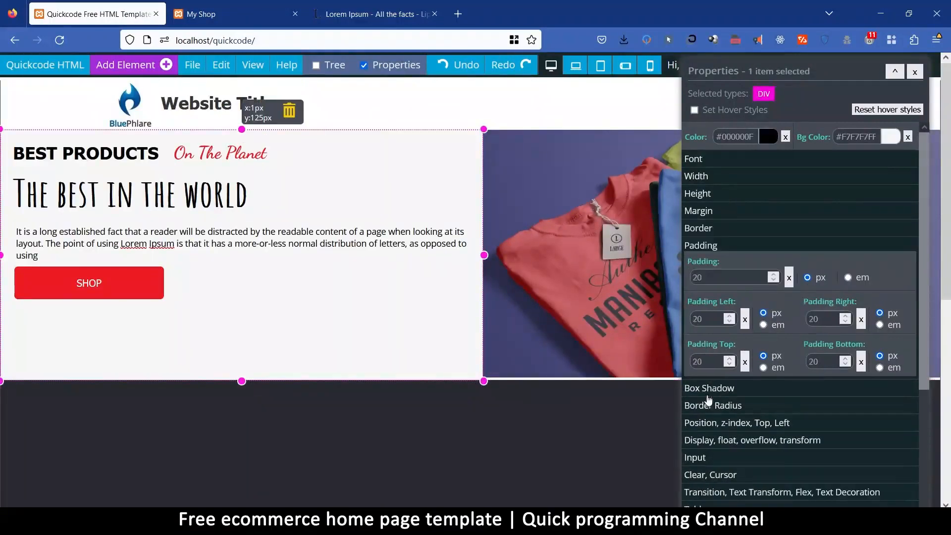
double_click(702, 278)
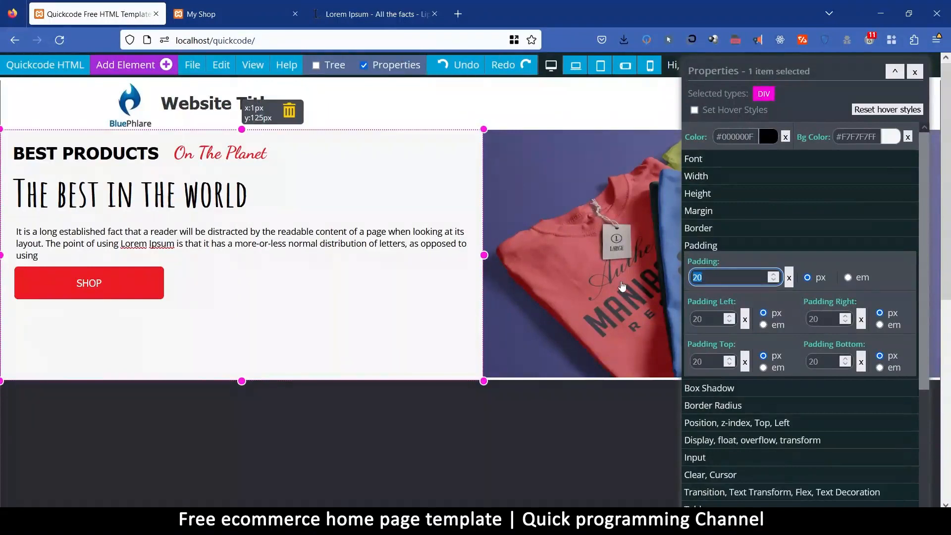
type("30")
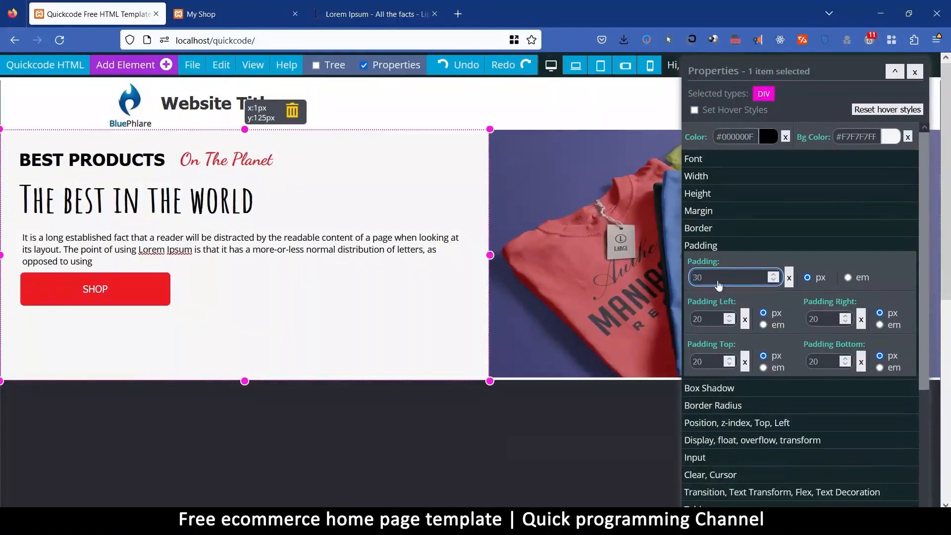
type("50")
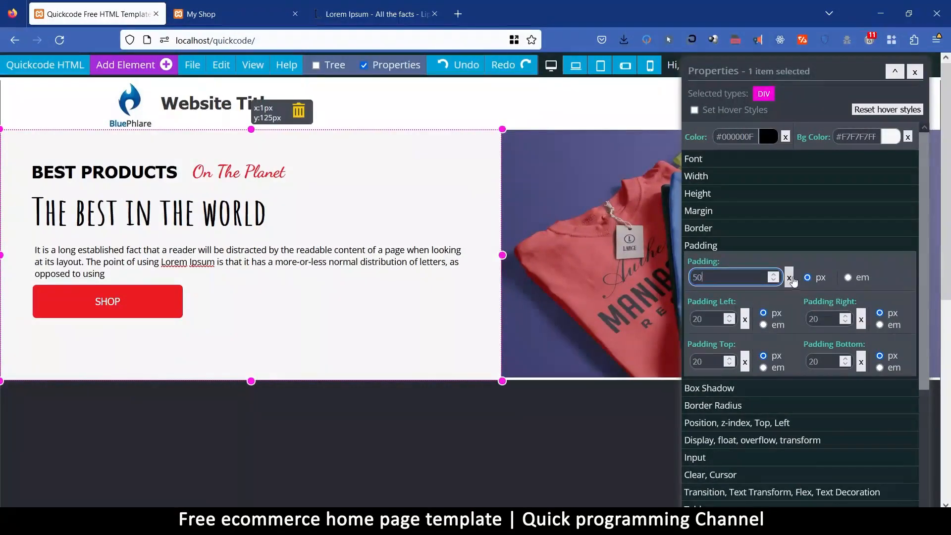
left_click(790, 278)
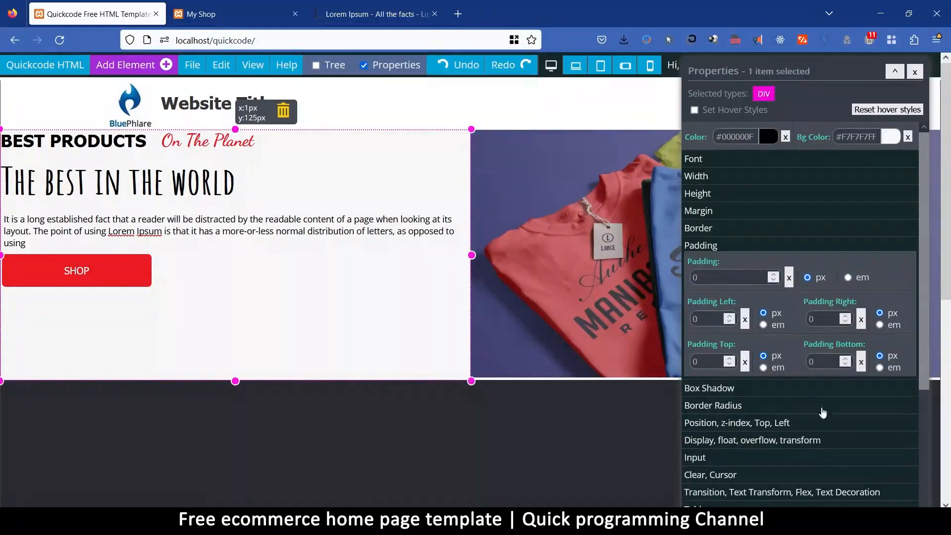
Set the hero text block's display to Flex with a Column flex direction.
scroll(739, 378, "down", 1)
scroll(739, 378, "down", 5)
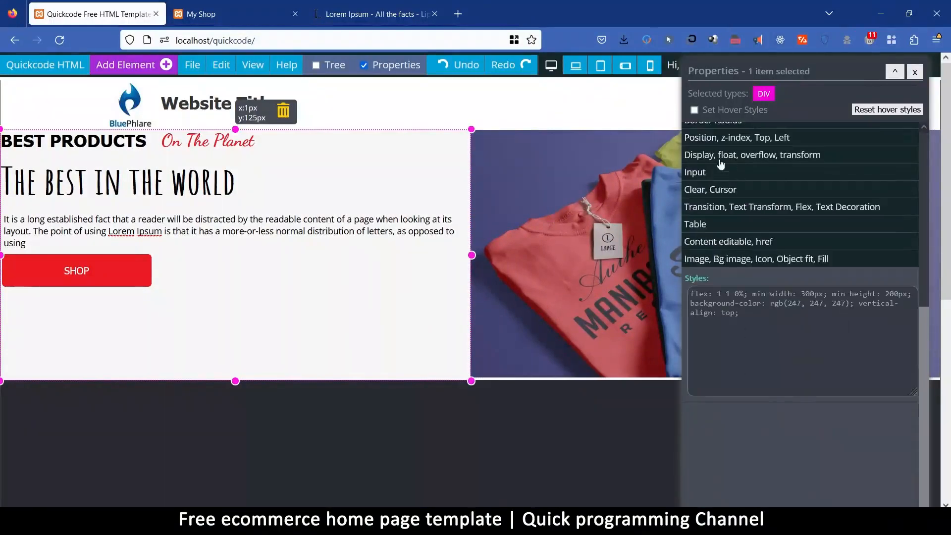
left_click(721, 157)
left_click(721, 187)
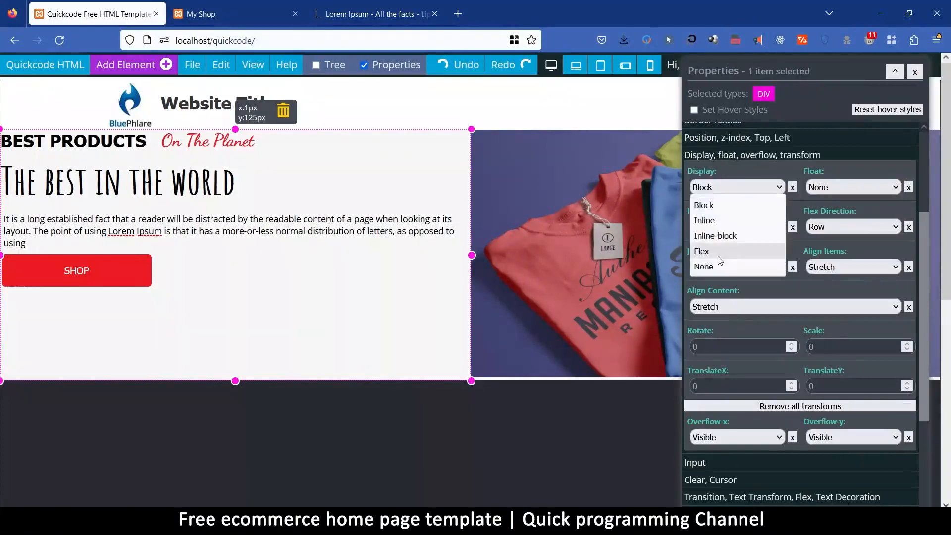
left_click(719, 250)
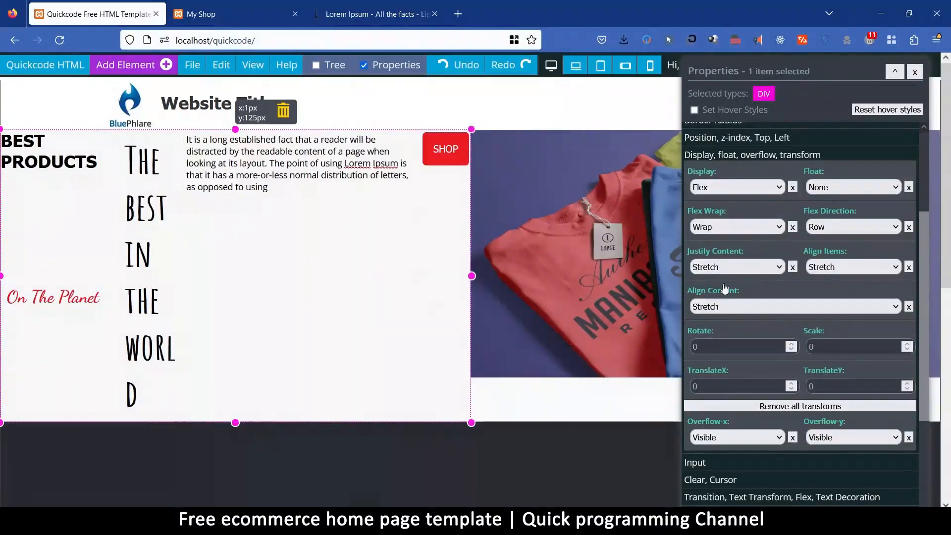
left_click(844, 226)
left_click(835, 276)
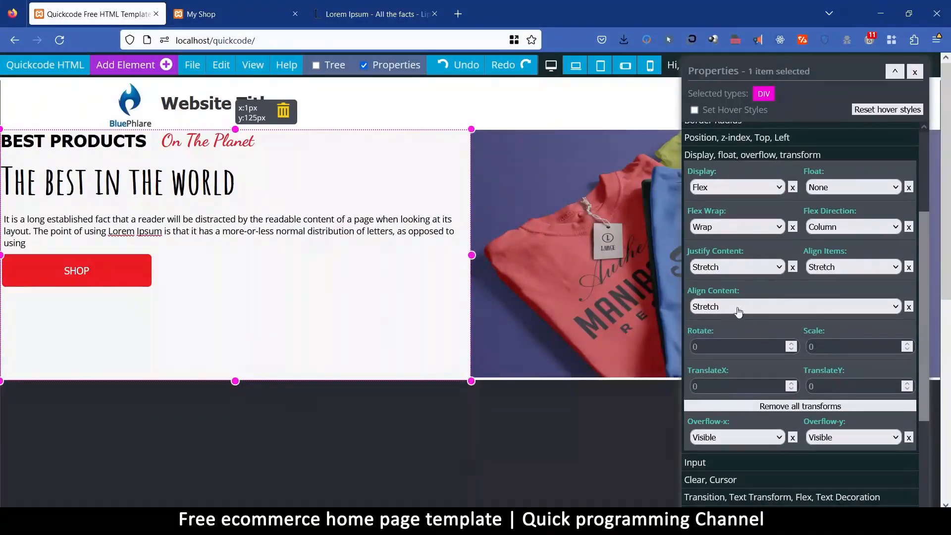
Try Center for the hero text block's Align Items and clear that setting.
left_click(845, 267)
left_click(832, 331)
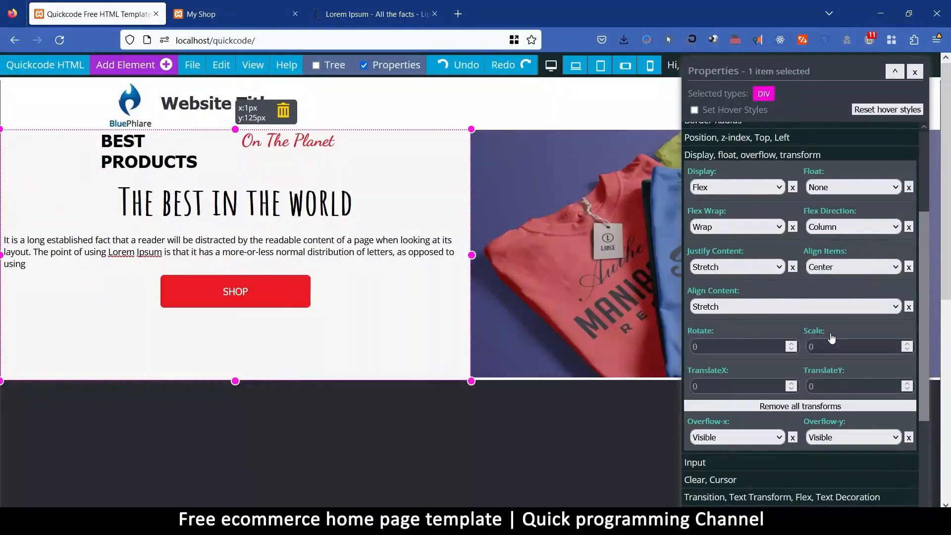
left_click(909, 267)
Set the hero text block's Justify Content to Center and its overall padding to 20 px.
left_click(734, 267)
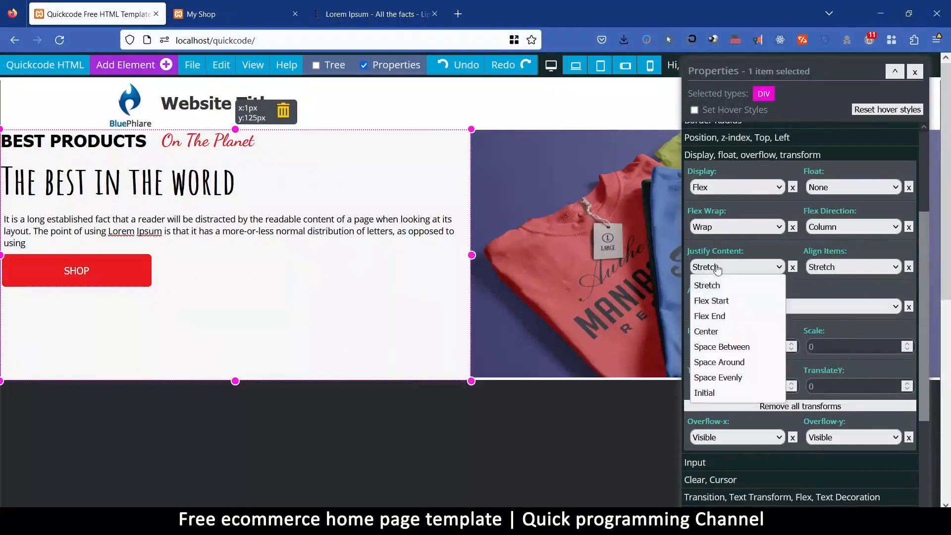
left_click(720, 332)
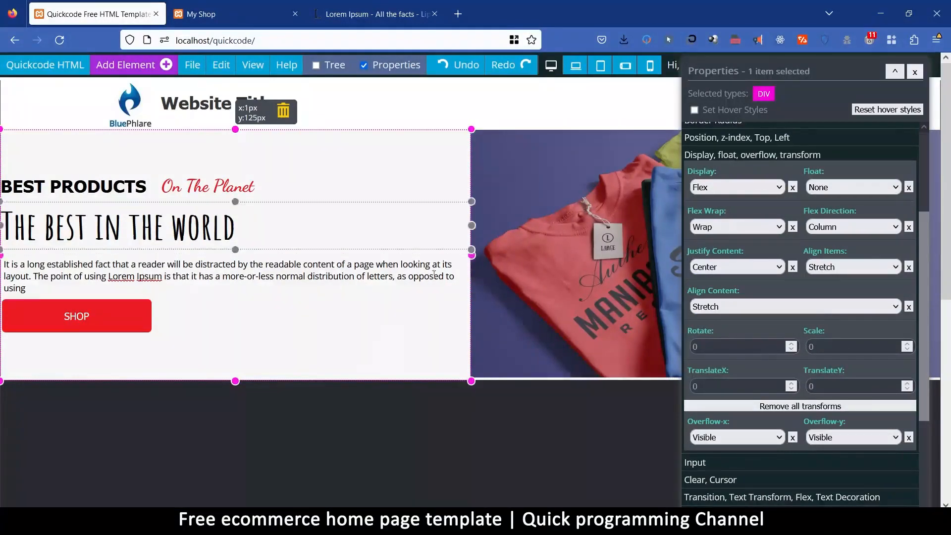
scroll(739, 238, "up", 3)
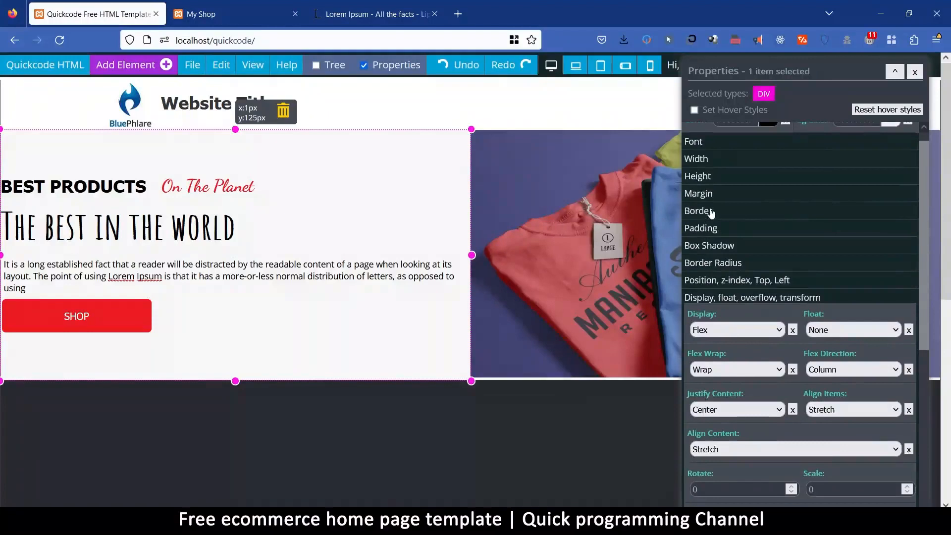
left_click(709, 229)
left_click(723, 261)
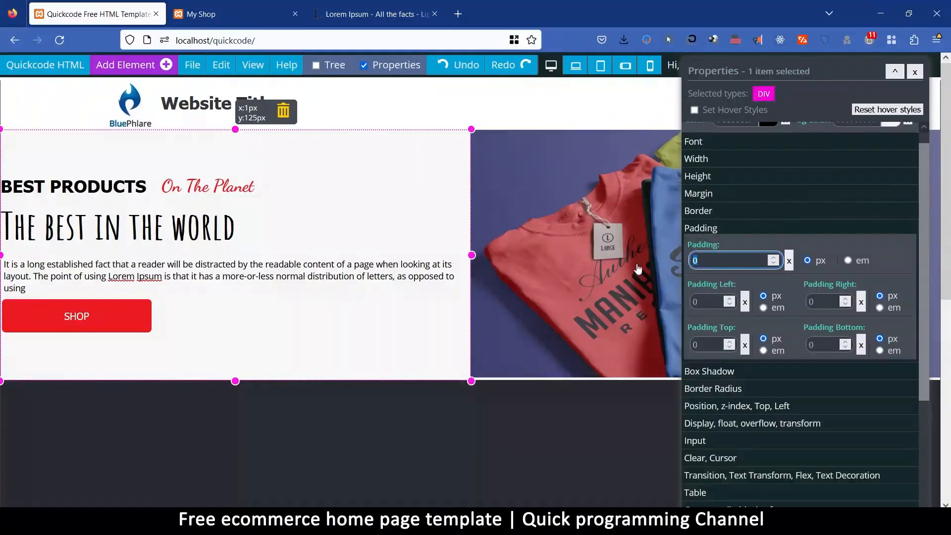
type("20")
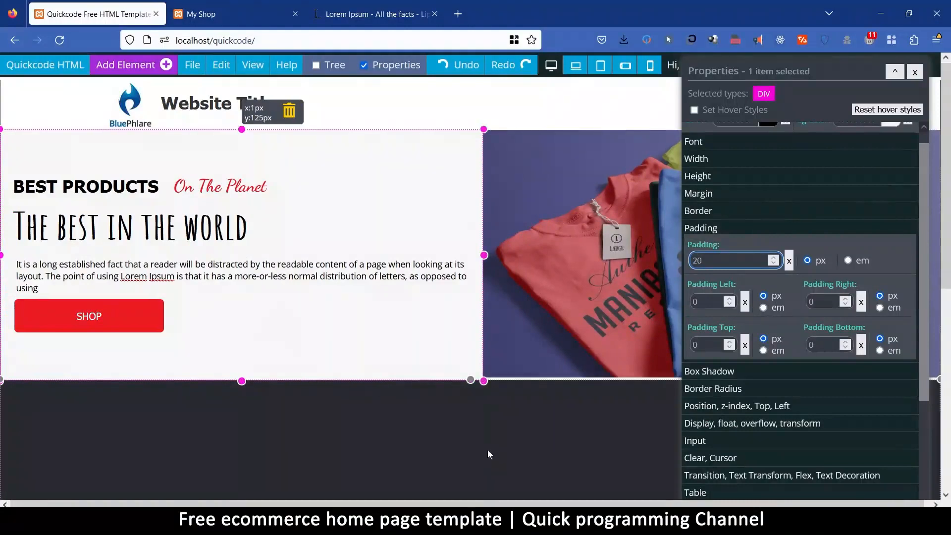
Select the dark section below the hero and save the page.
left_click(465, 427)
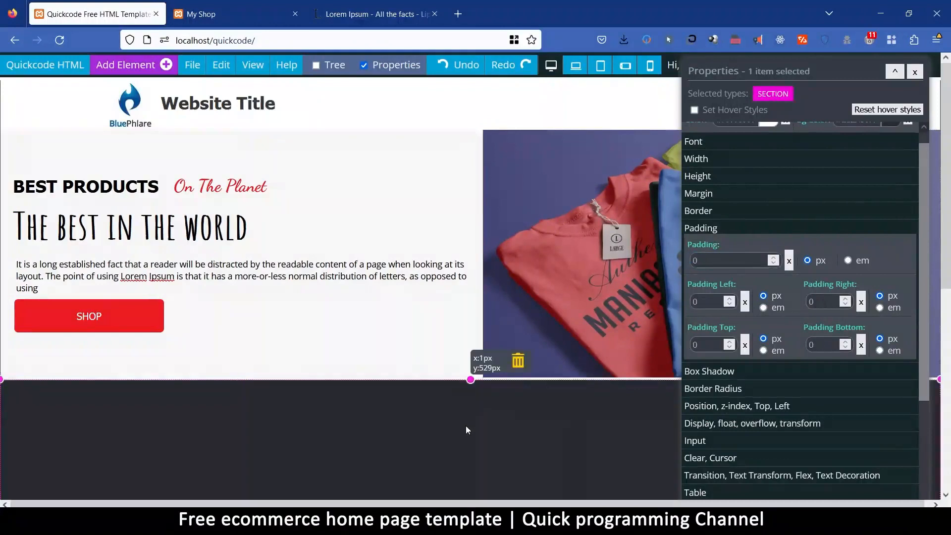
left_click(192, 65)
left_click(210, 144)
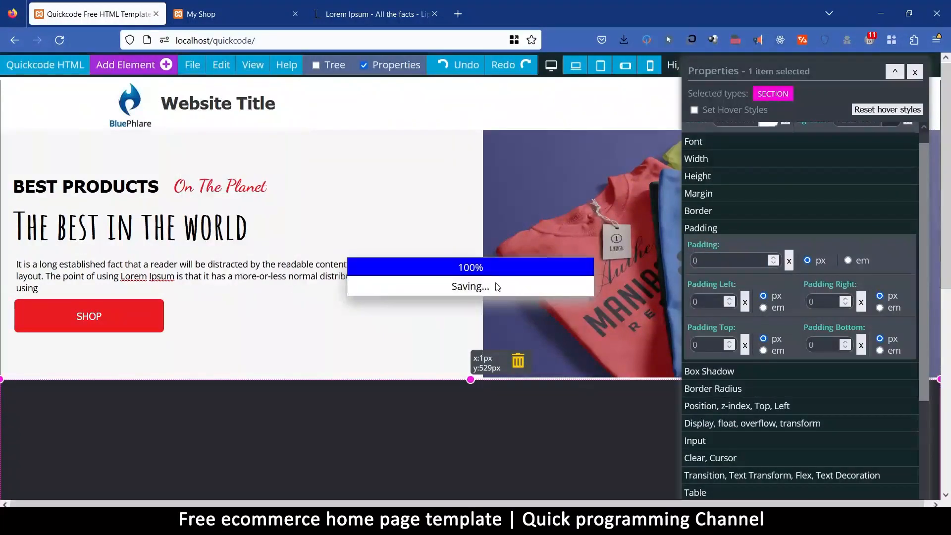
left_click(575, 301)
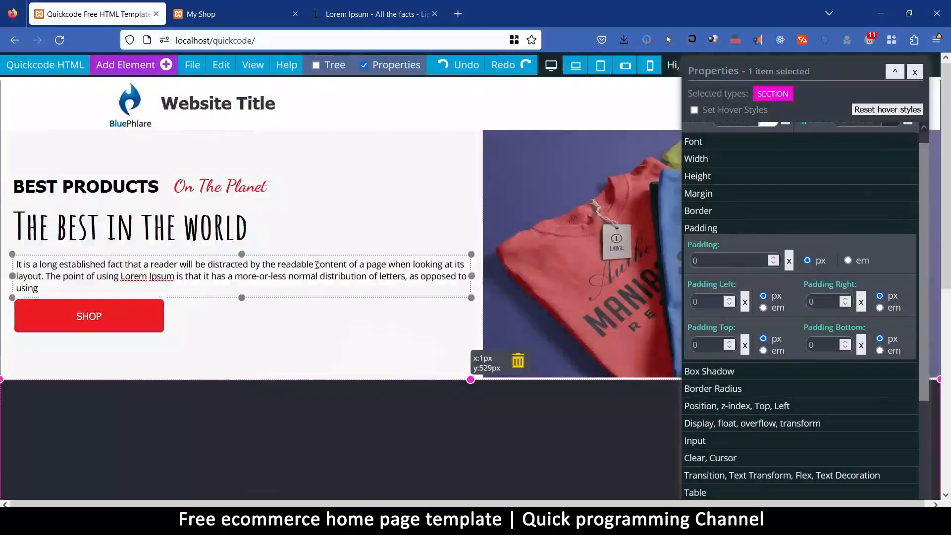
Set the dark section's overall padding to 20 px.
scroll(316, 259, "down", 5)
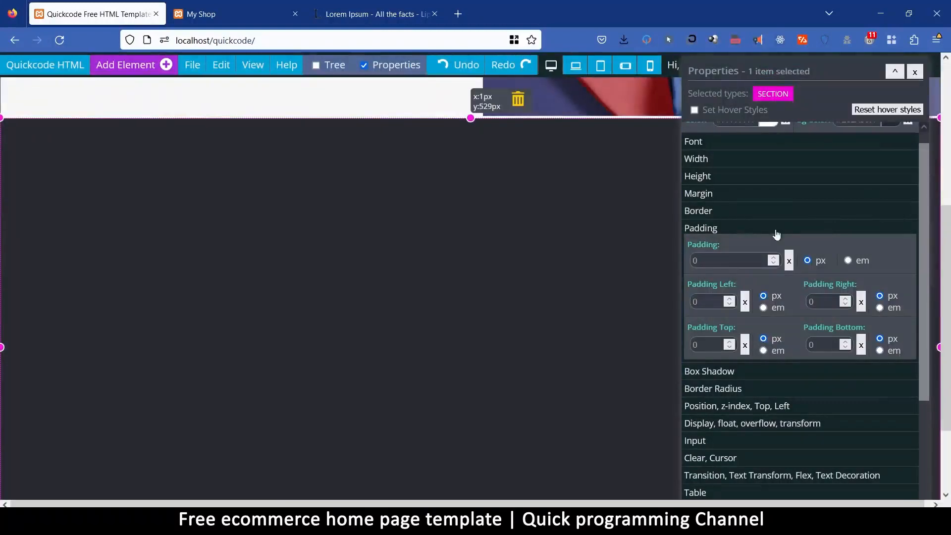
double_click(714, 260)
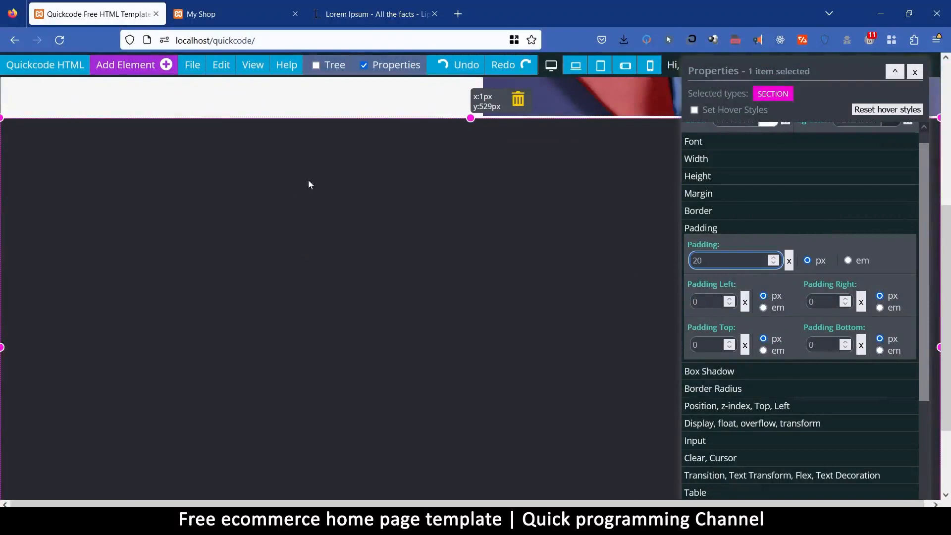
key("Return")
Add an H1 component to the dark section.
left_click(112, 66)
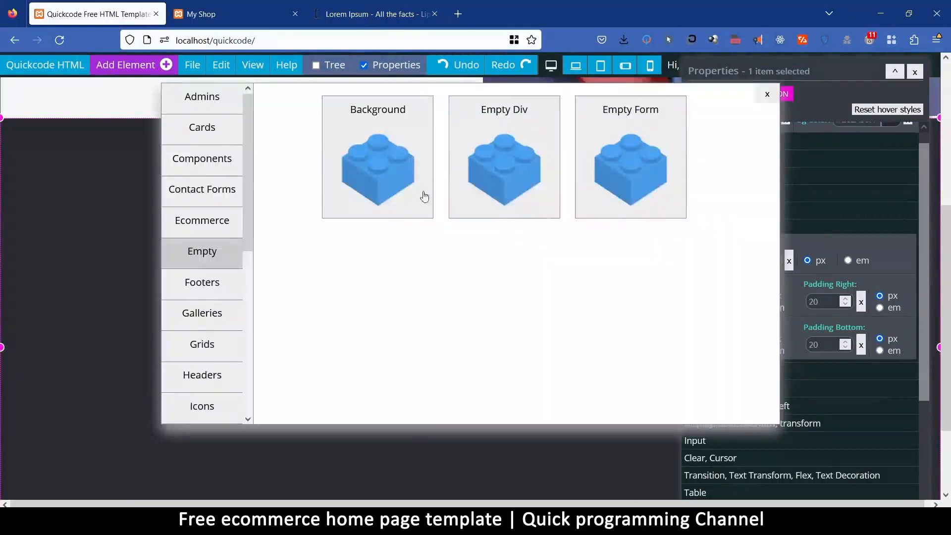
left_click(205, 161)
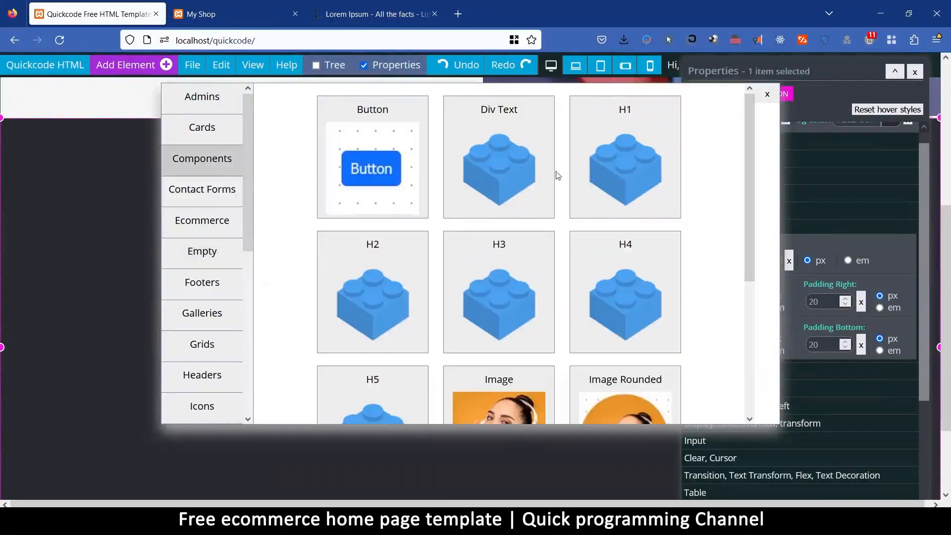
left_click(609, 111)
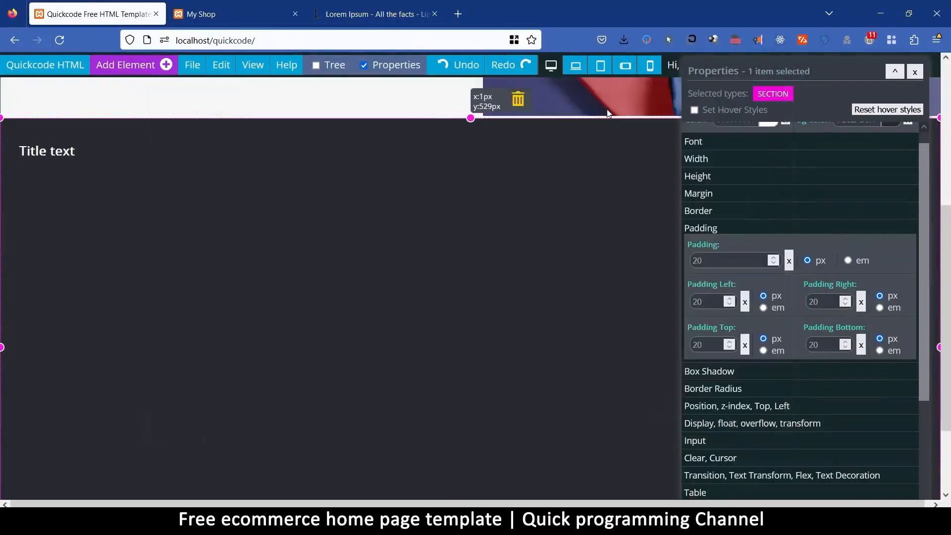
Set the dark section's text alignment to Center.
scroll(837, 219, "up", 1)
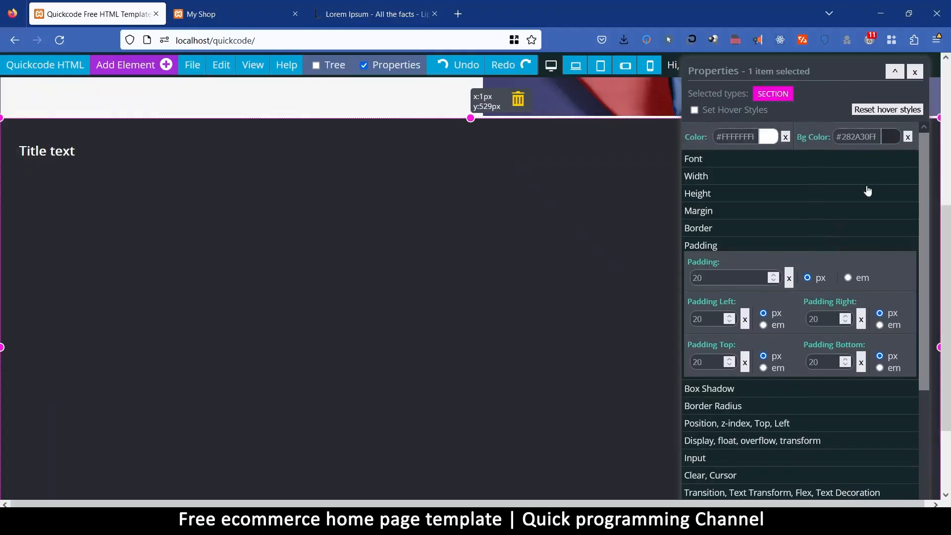
scroll(856, 165, "up", 5)
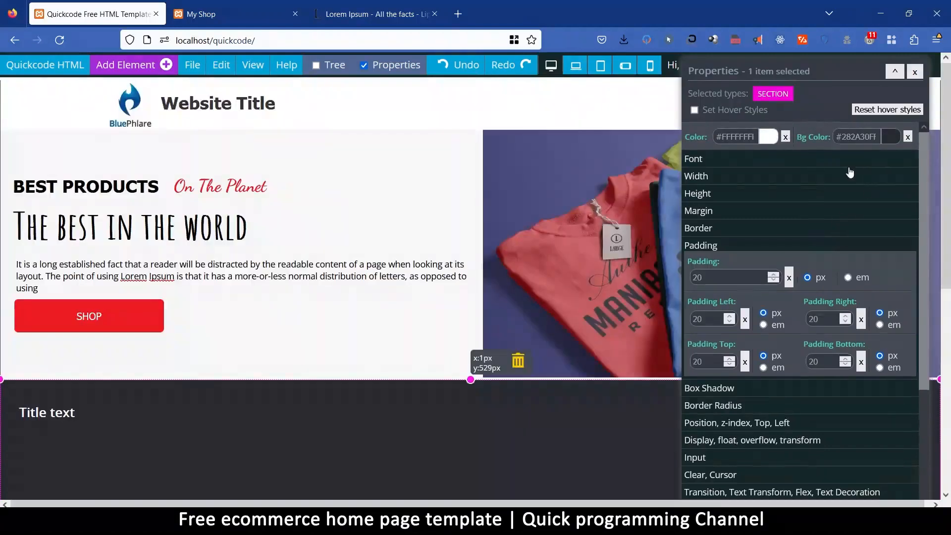
scroll(846, 172, "down", 5)
scroll(587, 271, "down", 4)
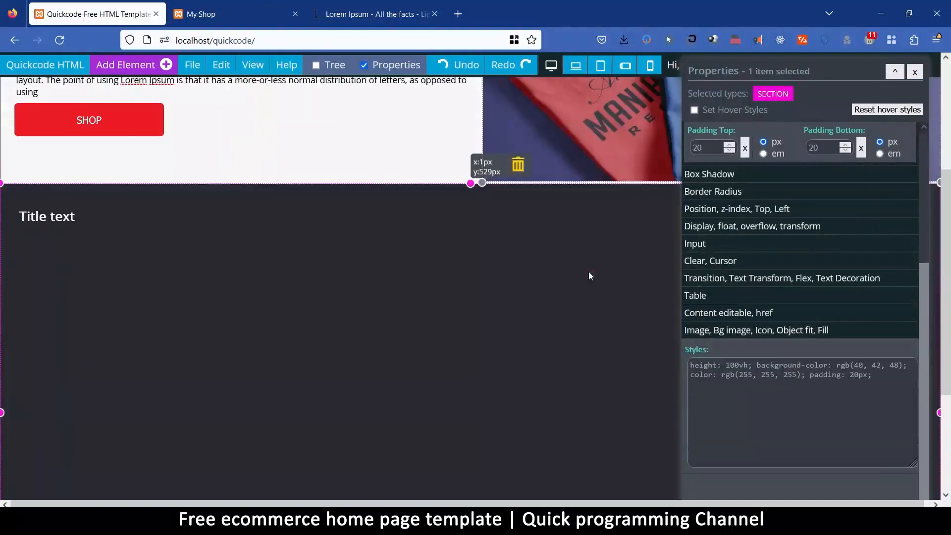
scroll(740, 256, "up", 1)
scroll(740, 256, "up", 3)
left_click(730, 159)
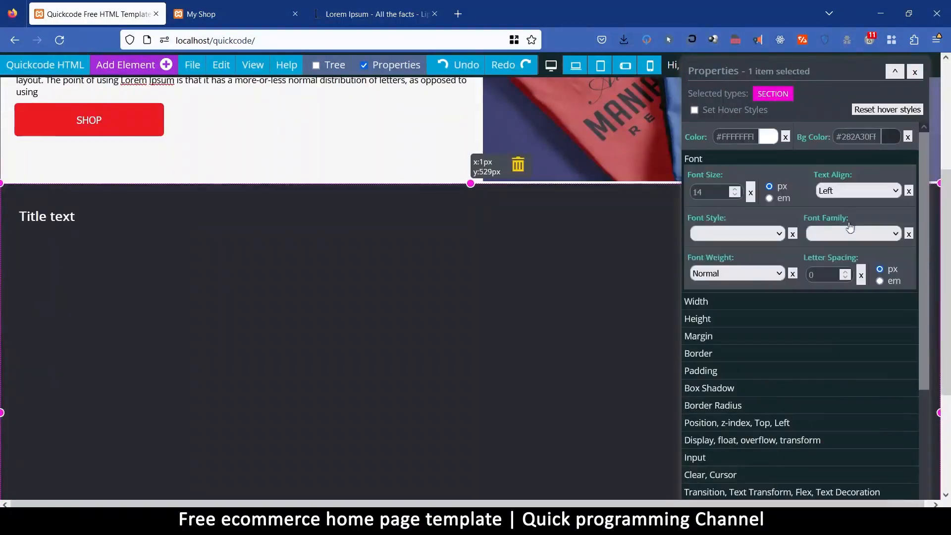
left_click(846, 191)
left_click(840, 222)
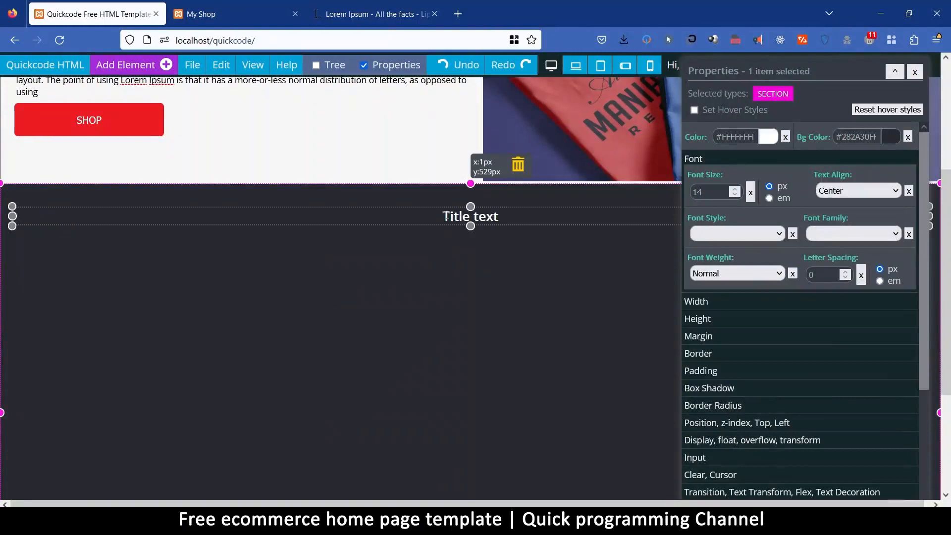
Replace the H1 title text in the dark section with "Featured Products".
left_click_drag(444, 215, 513, 217)
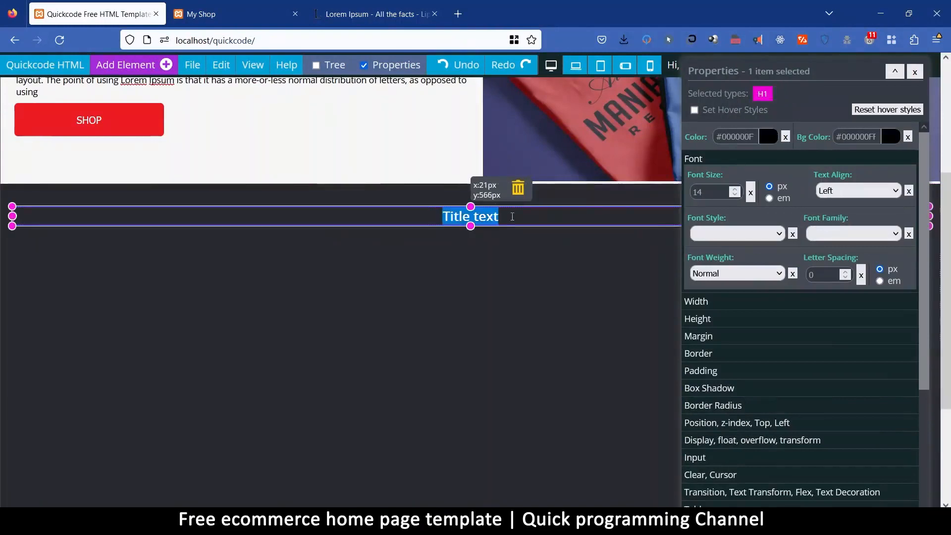
type("Featured Products")
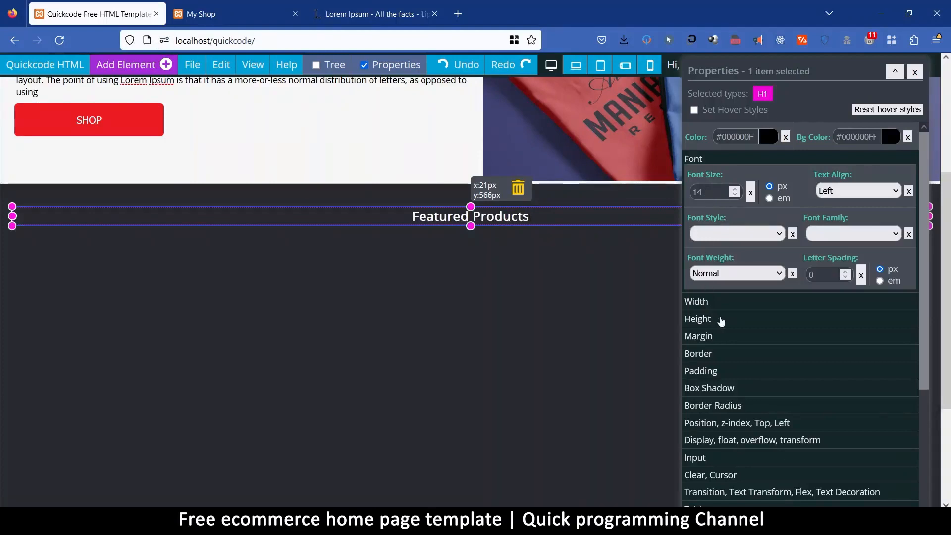
Try a 2 px margin on the Featured Products heading and reduce its overall margin to 0.
left_click(711, 339)
left_click(704, 243)
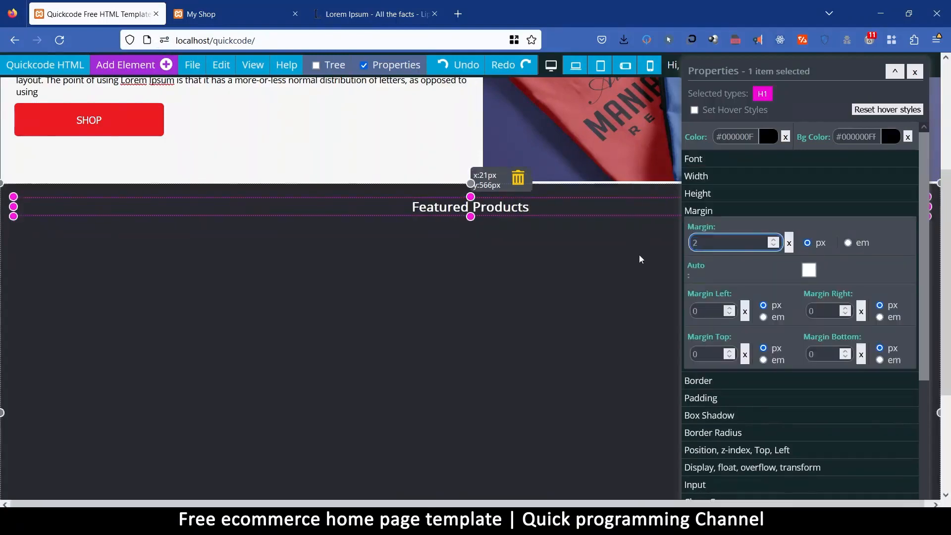
type("2")
key("BackSpace")
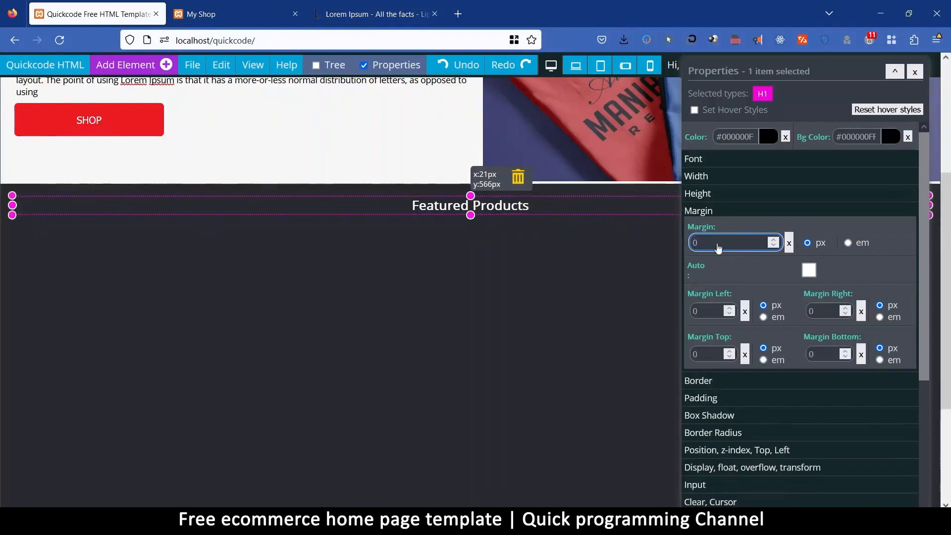
Try font sizes of 18 px and 20 px on the Featured Products heading and clear its font size.
left_click(717, 162)
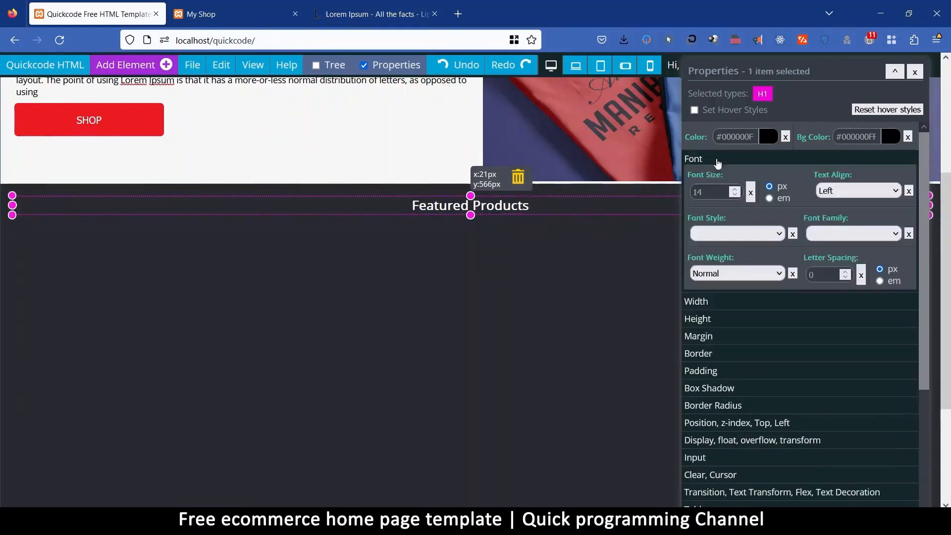
left_click(703, 193)
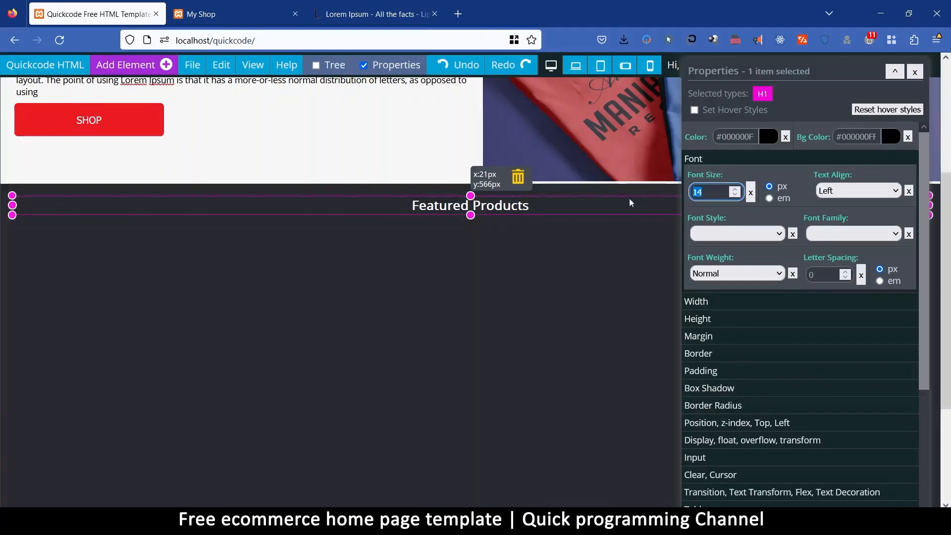
key("BackSpace")
type("8")
left_click_drag(713, 198, 672, 204)
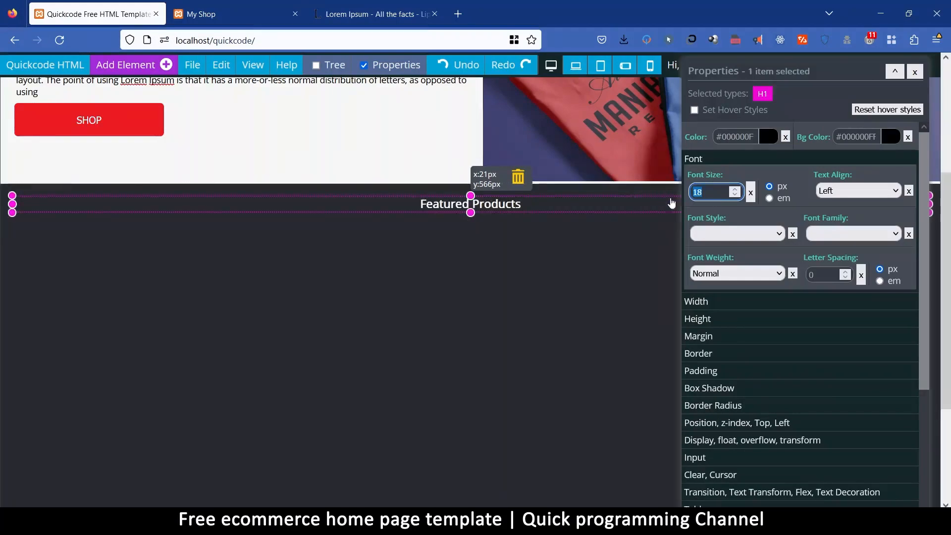
type("20")
left_click(751, 193)
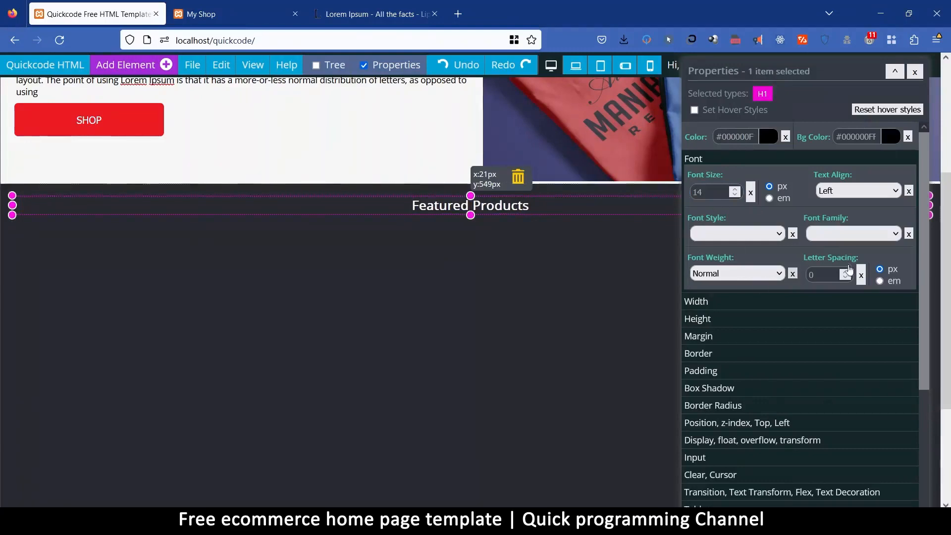
Try the Dancing Script and Amatic fonts on the Featured Products heading and set its font family to Tahoma.
left_click(852, 239)
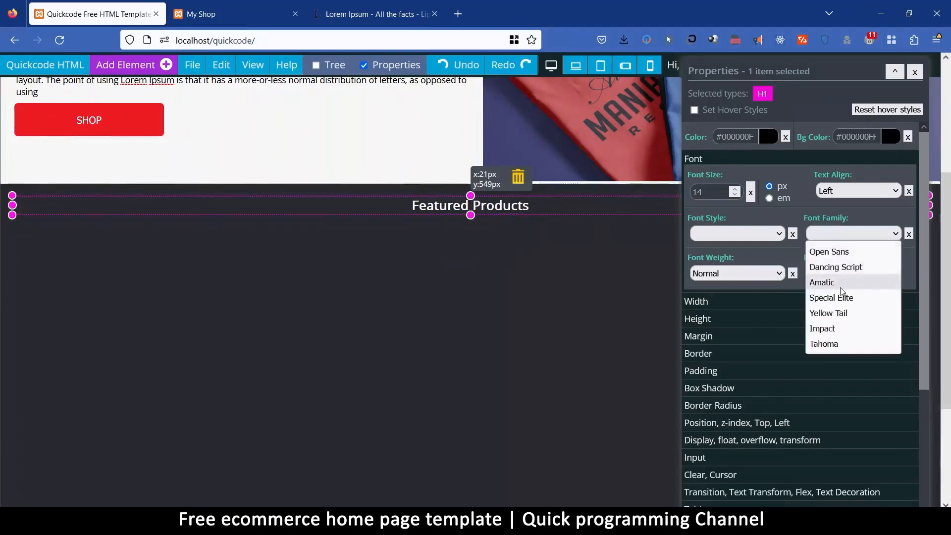
left_click(845, 268)
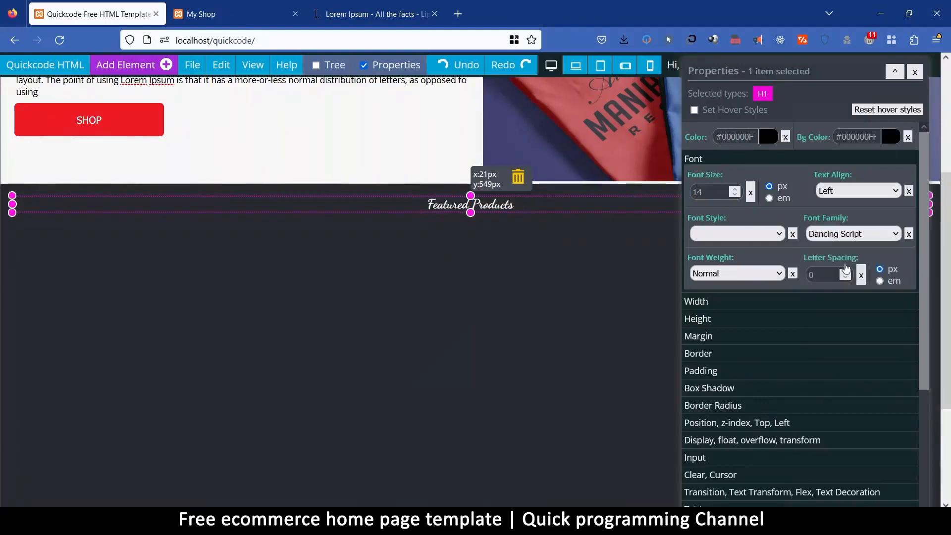
left_click(852, 235)
left_click(841, 269)
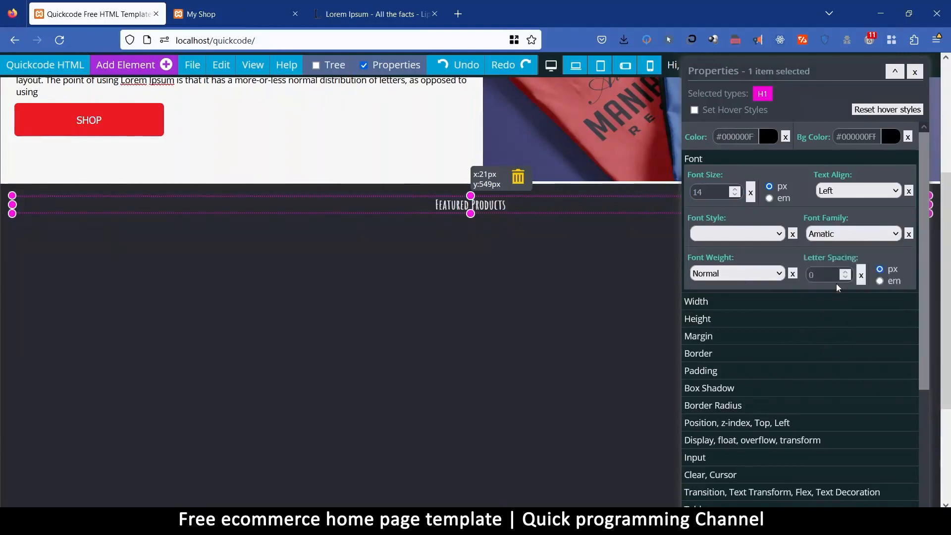
left_click(840, 235)
left_click(833, 349)
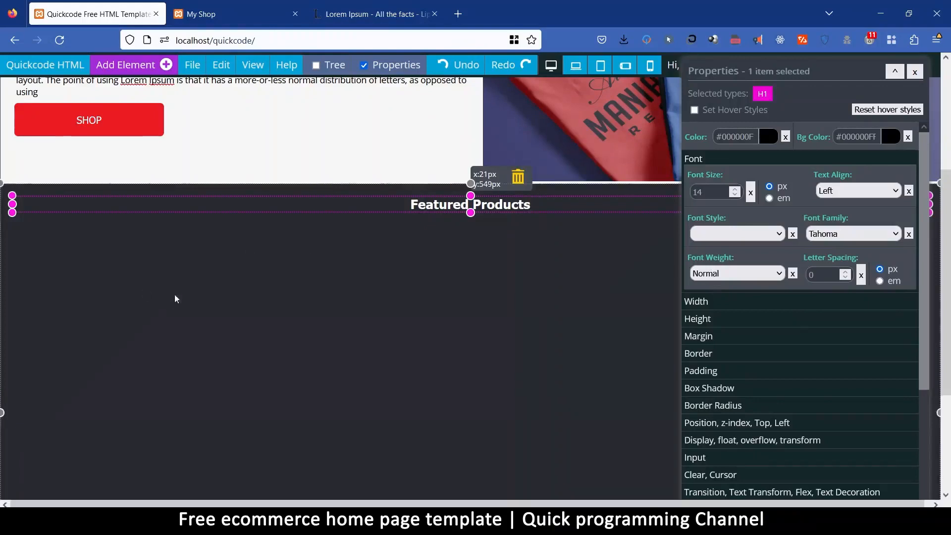
Add an empty div beneath the Featured Products heading in the dark section and clear the div's fixed width.
left_click(177, 260)
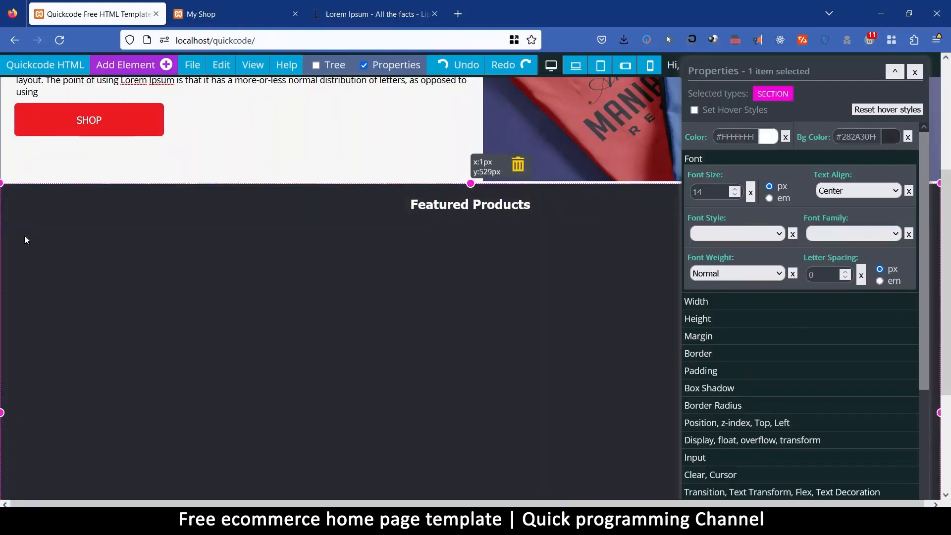
left_click(118, 69)
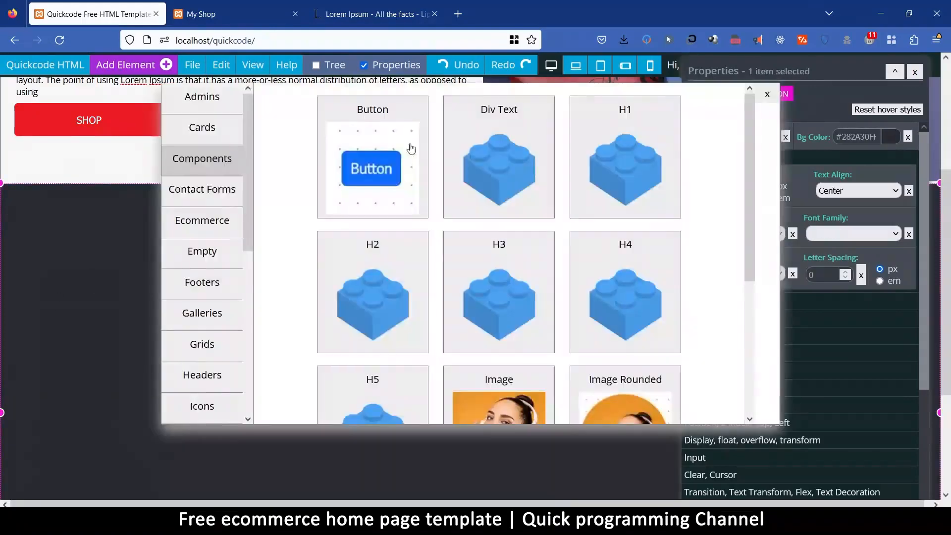
left_click(213, 257)
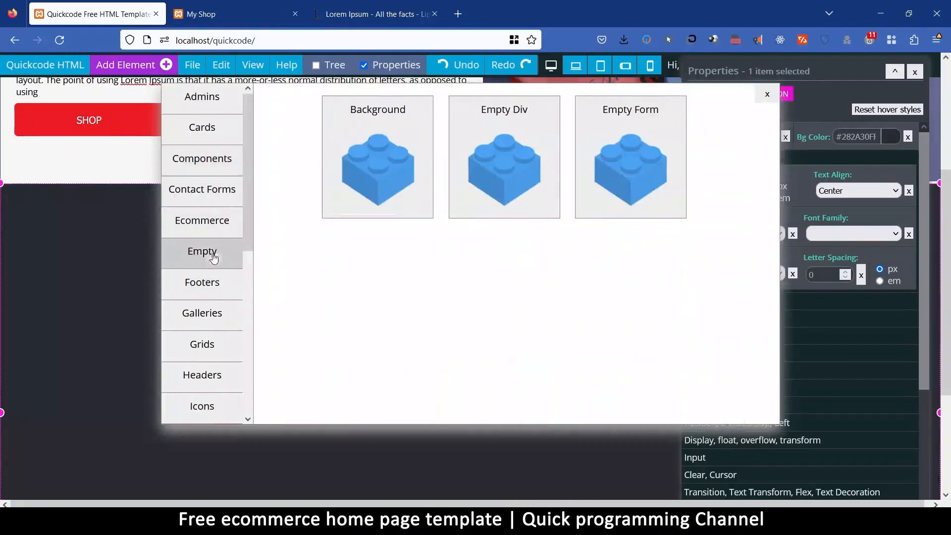
left_click(500, 113)
left_click(43, 225)
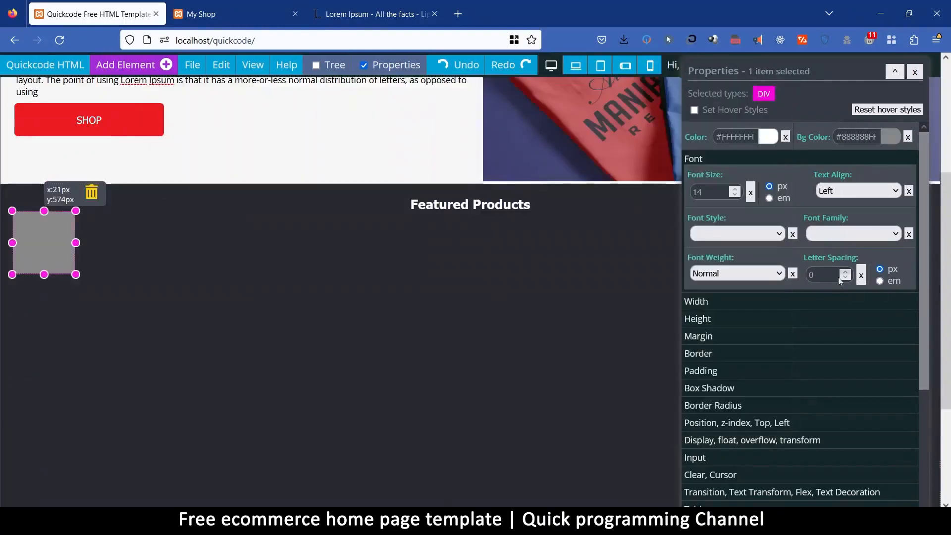
left_click(709, 303)
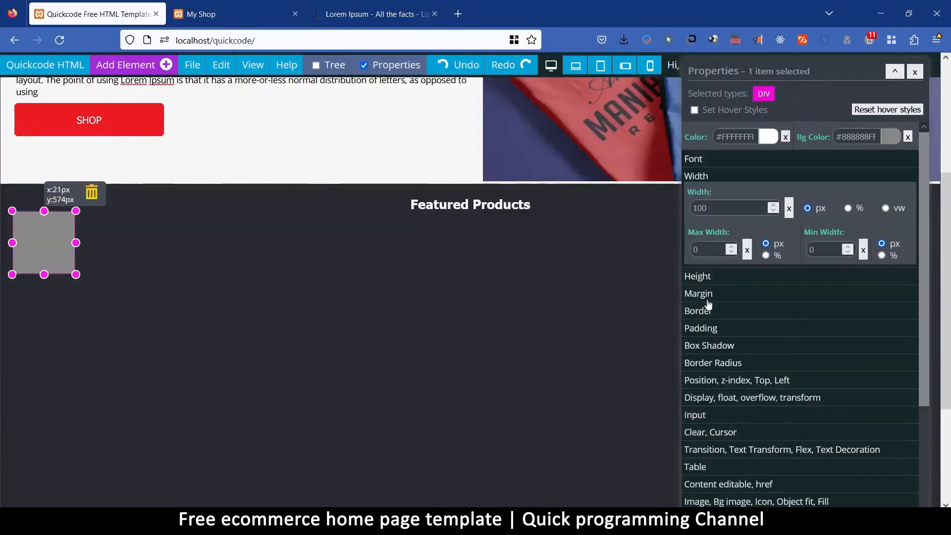
left_click(790, 209)
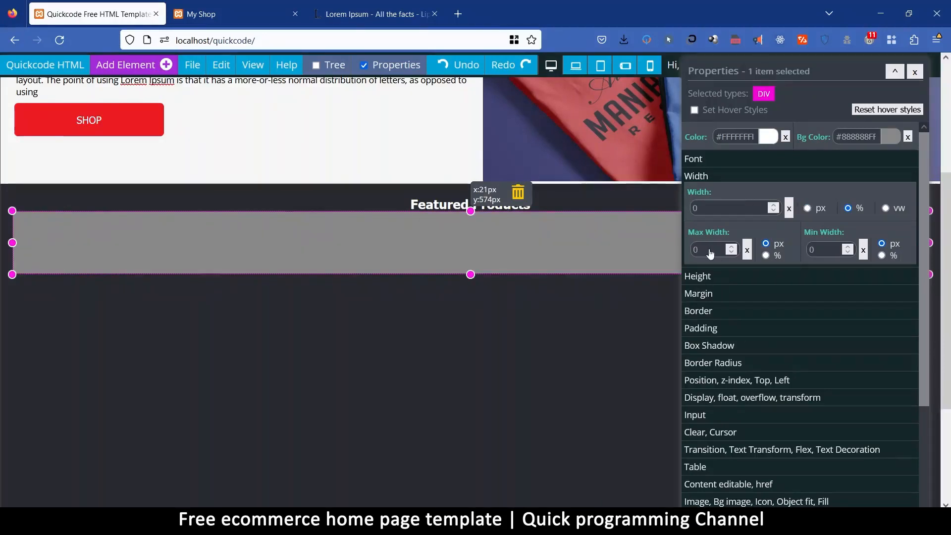
left_click(826, 250)
type("800")
left_click_drag(780, 67, 439, 229)
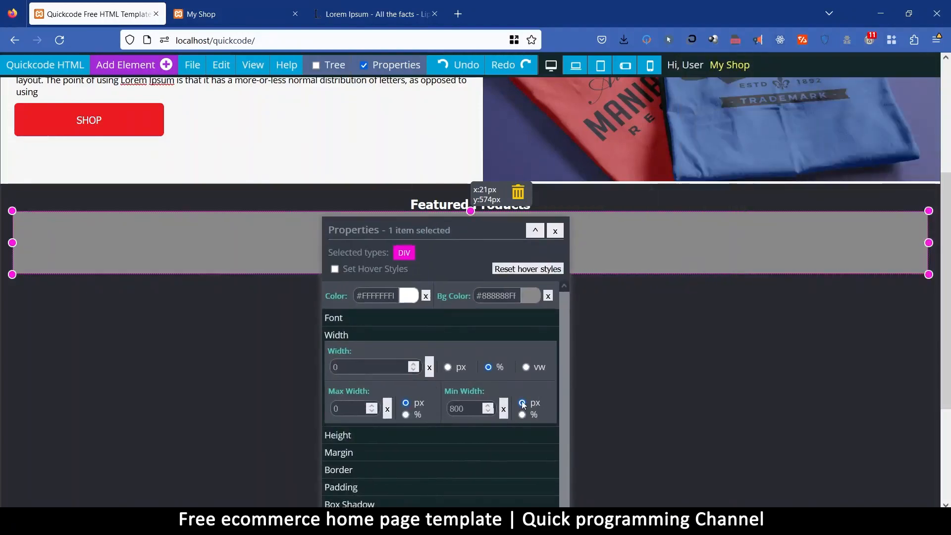
left_click(504, 410)
Try a maximum width of 800 px on the new div and set it to 1000 px.
left_click(347, 409)
type("800")
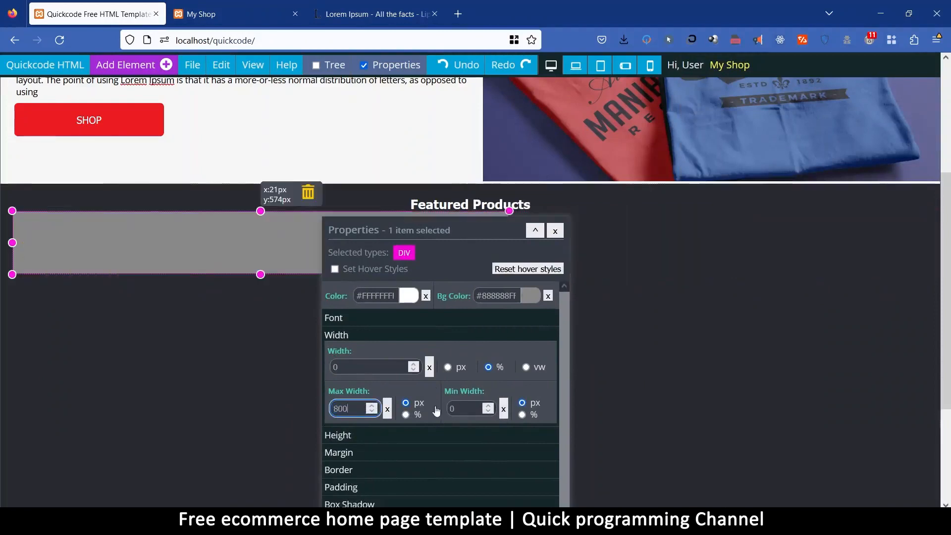
left_click_drag(437, 230, 512, 237)
left_click_drag(425, 415, 388, 420)
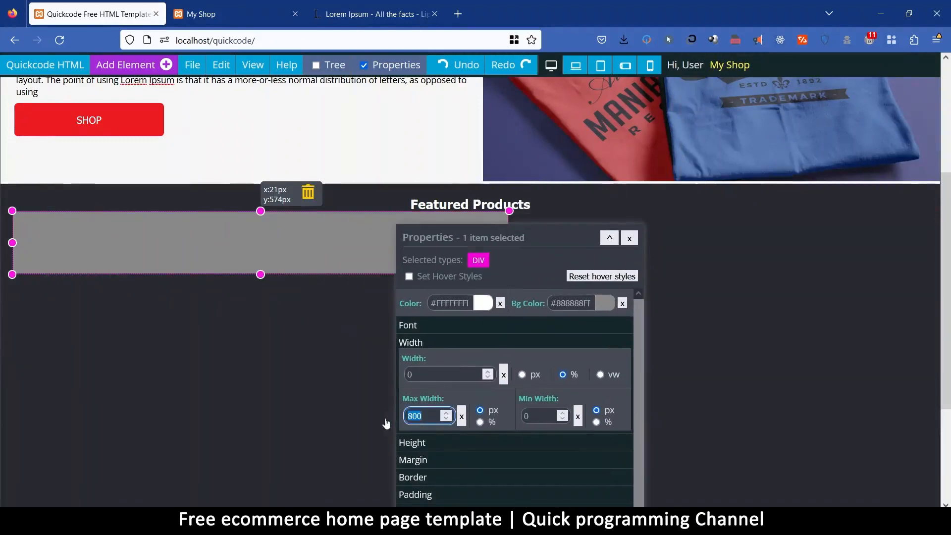
type("1000")
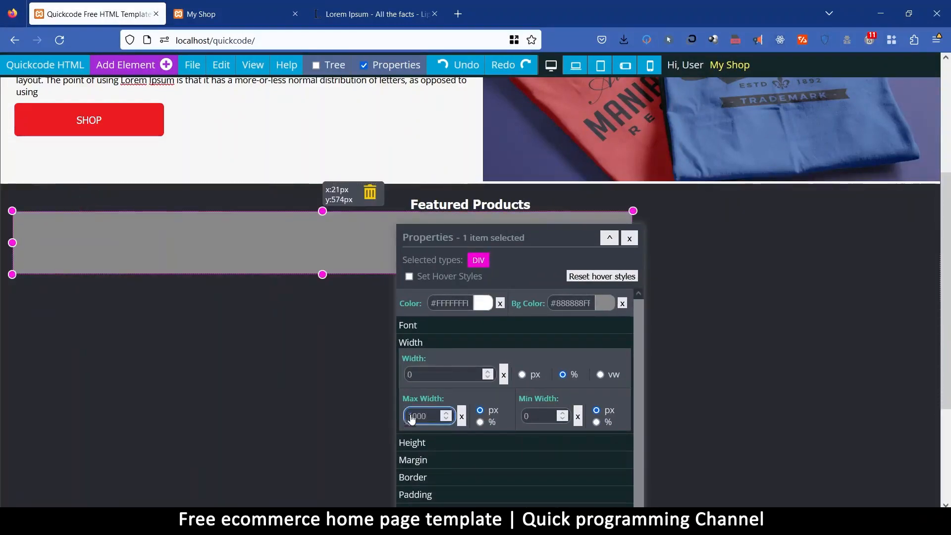
left_click_drag(501, 241, 690, 140)
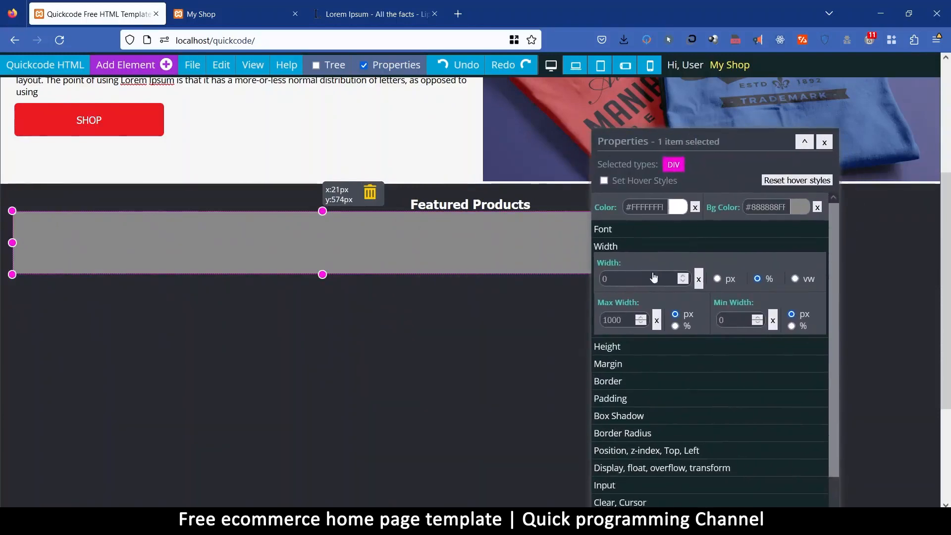
Centre the 1000 px wide div in the dark section with automatic margins.
left_click(619, 365)
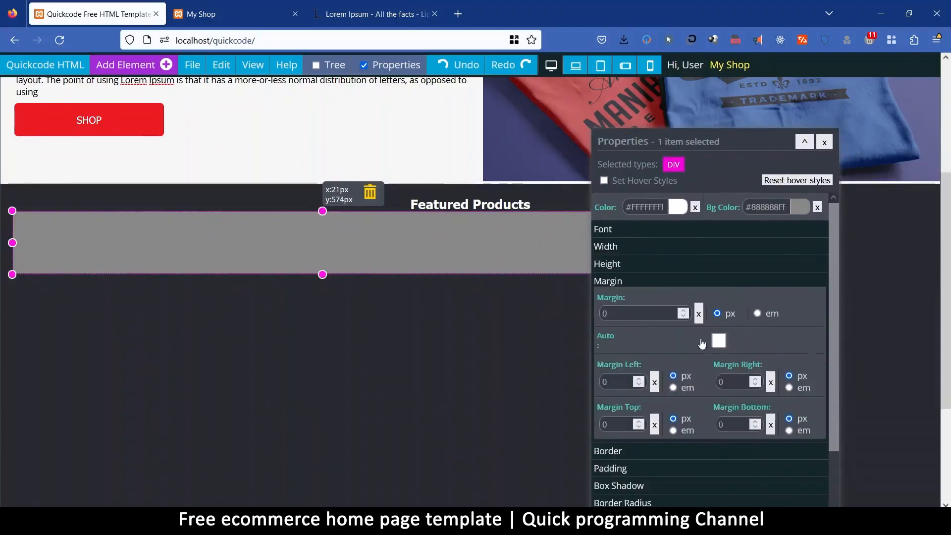
left_click(719, 342)
left_click_drag(692, 142, 555, 365)
left_click_drag(599, 323, 674, 114)
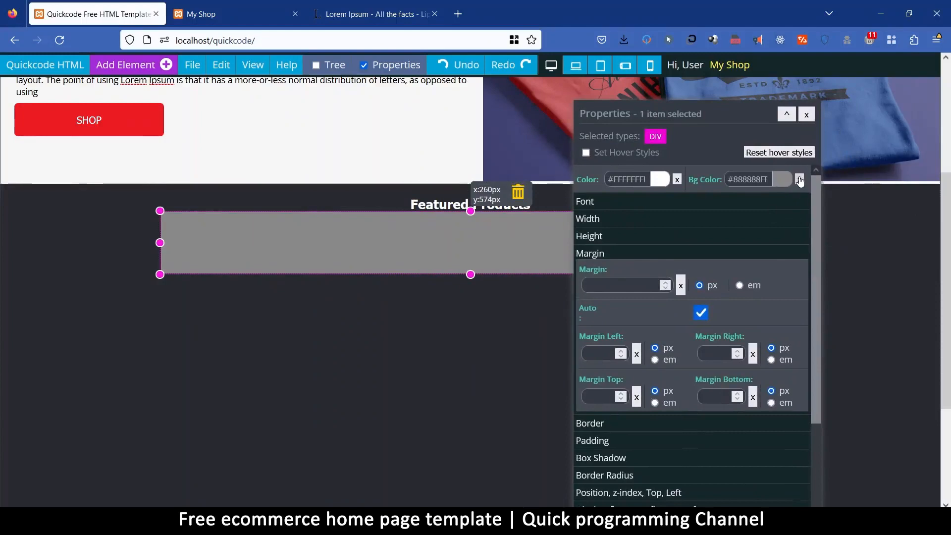
Clear the centred div's fixed height and its background colour.
left_click(606, 236)
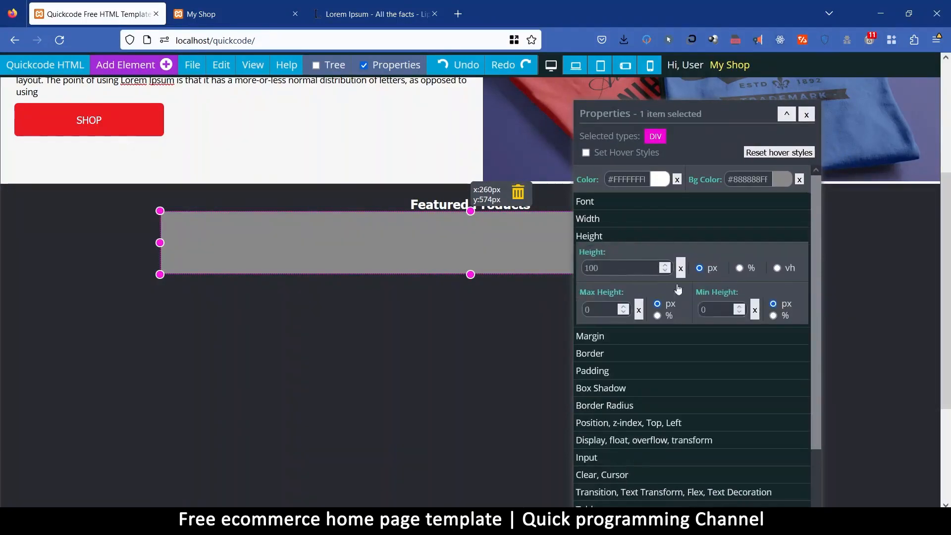
left_click(682, 269)
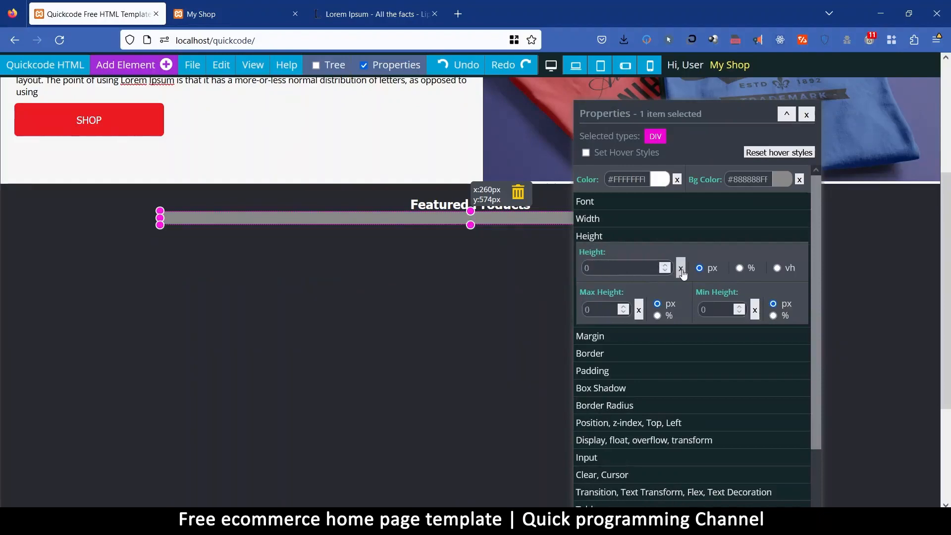
left_click(800, 180)
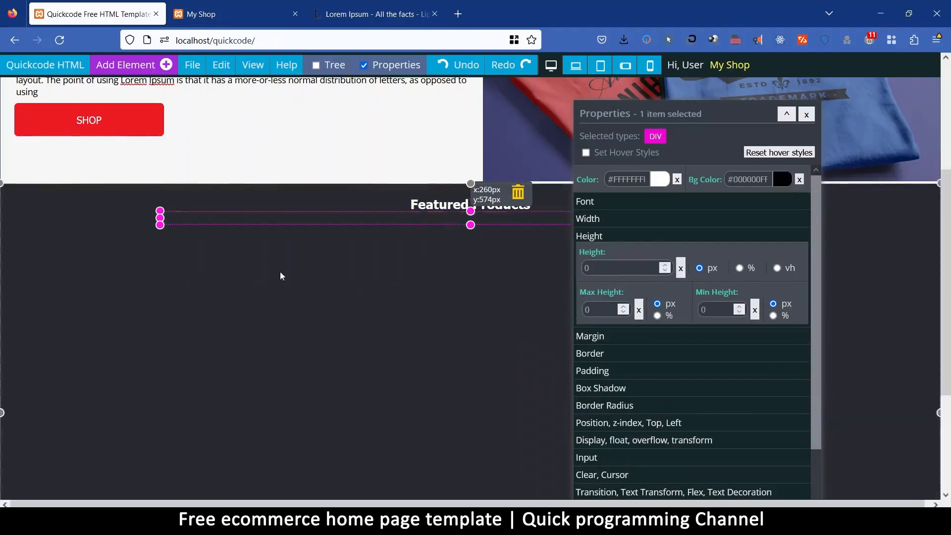
Nest an empty div inside the centred container and enlarge it to about 356 by 391 px.
left_click(136, 69)
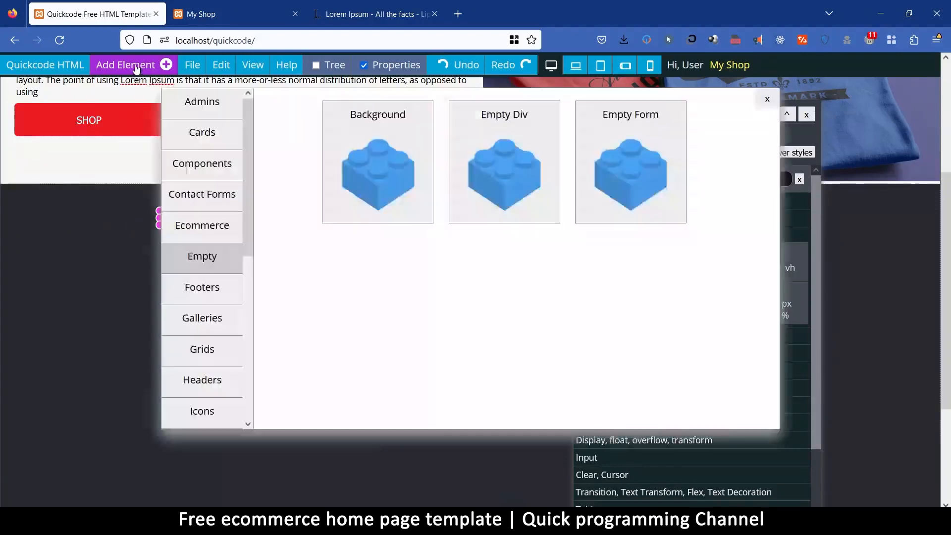
left_click(508, 119)
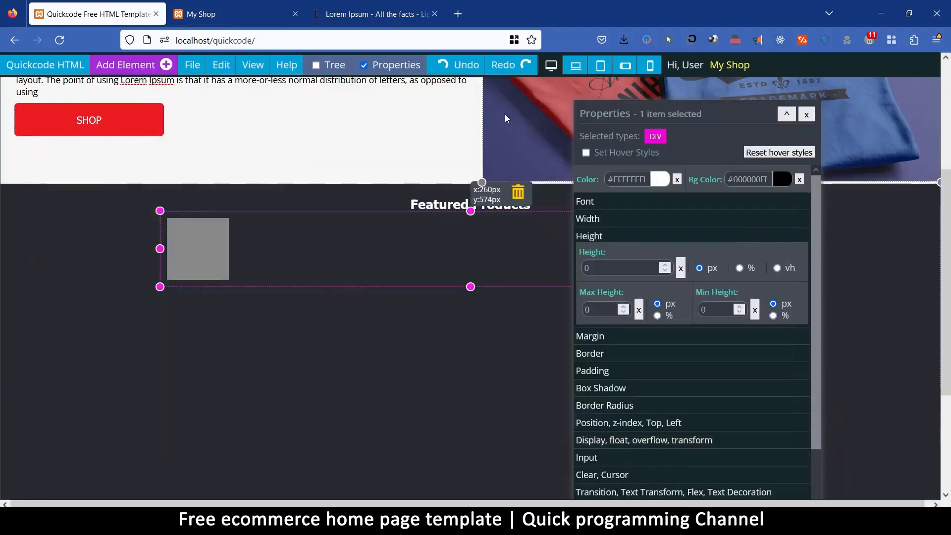
left_click(192, 237)
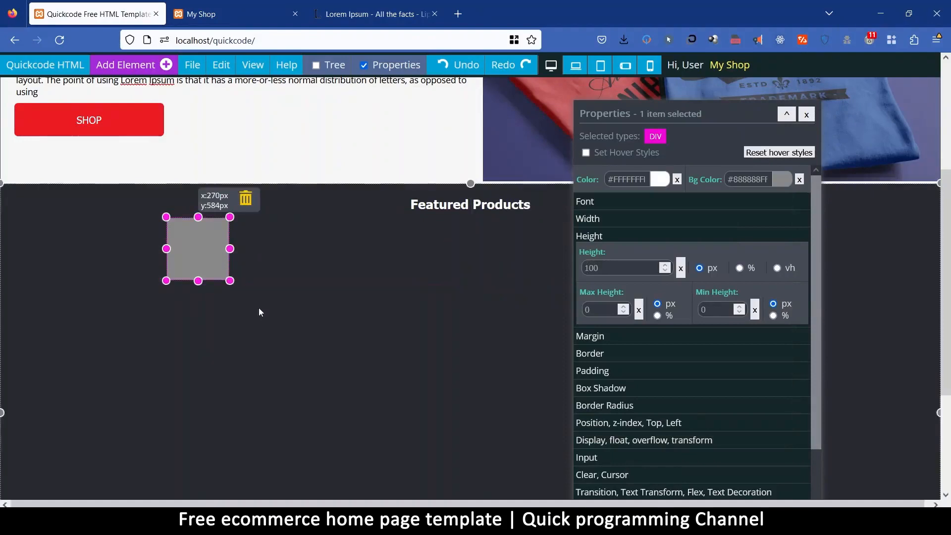
left_click_drag(230, 280, 388, 460)
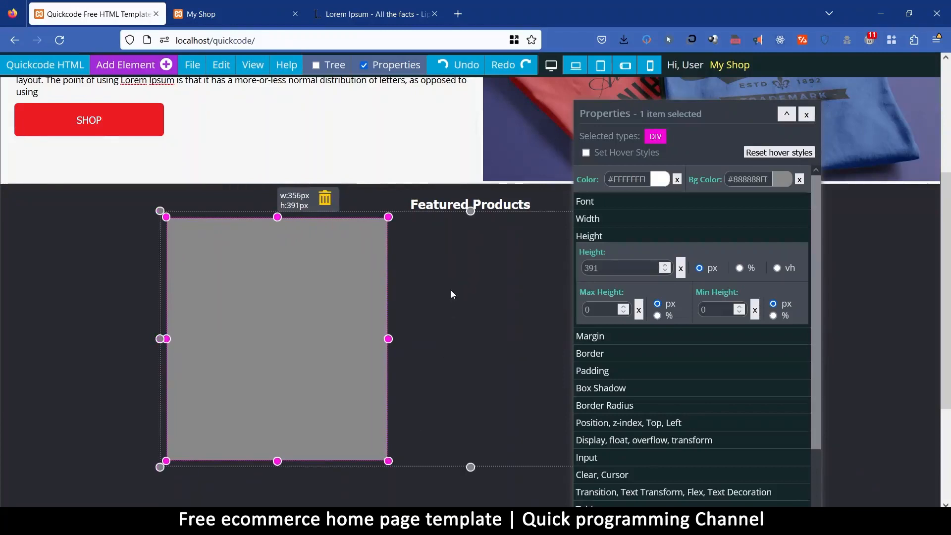
left_click_drag(588, 119, 760, 295)
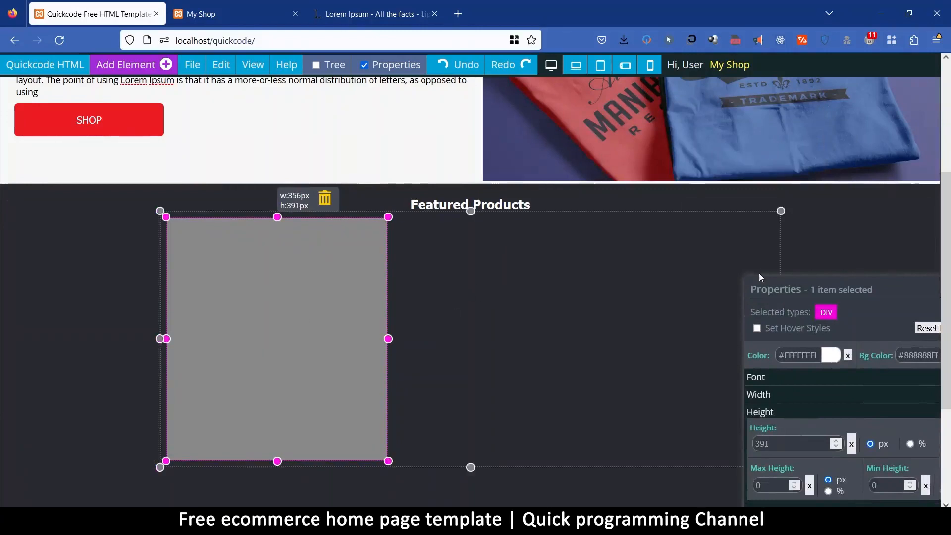
left_click_drag(779, 294, 517, 134)
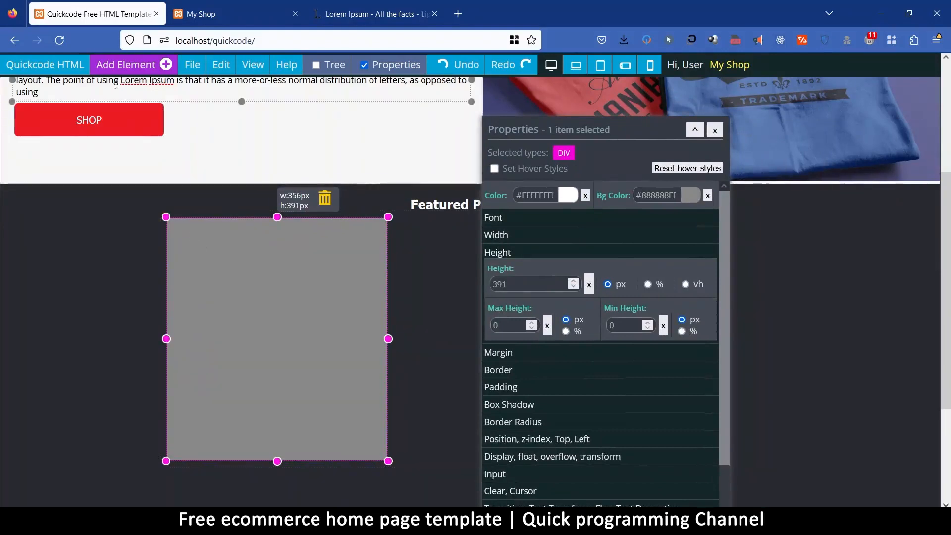
Add an empty div inside the large grey card div and change the card's background colour to white.
left_click(191, 66)
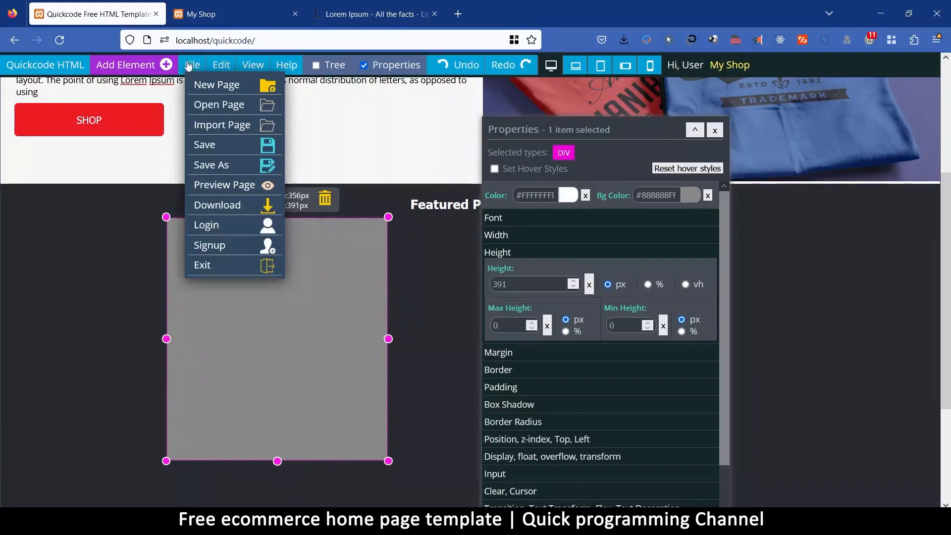
left_click(109, 68)
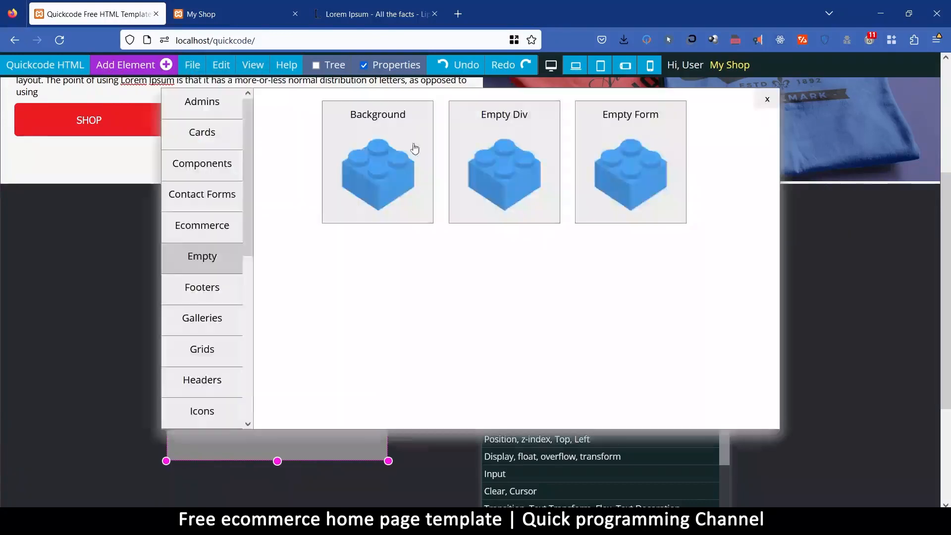
left_click(514, 114)
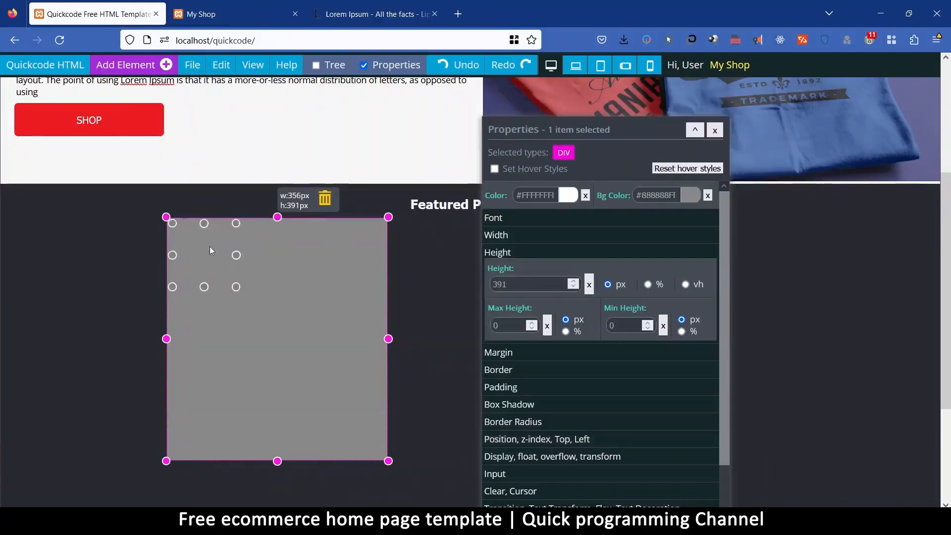
left_click(689, 196)
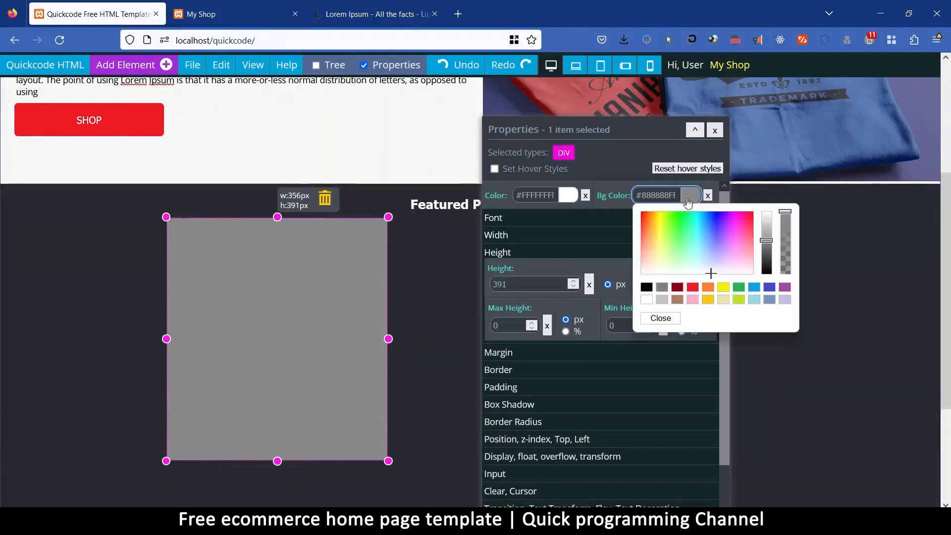
left_click_drag(763, 243, 770, 213)
Set the small grey div's width to 90% and centre it in the white card with automatic margins.
left_click(212, 254)
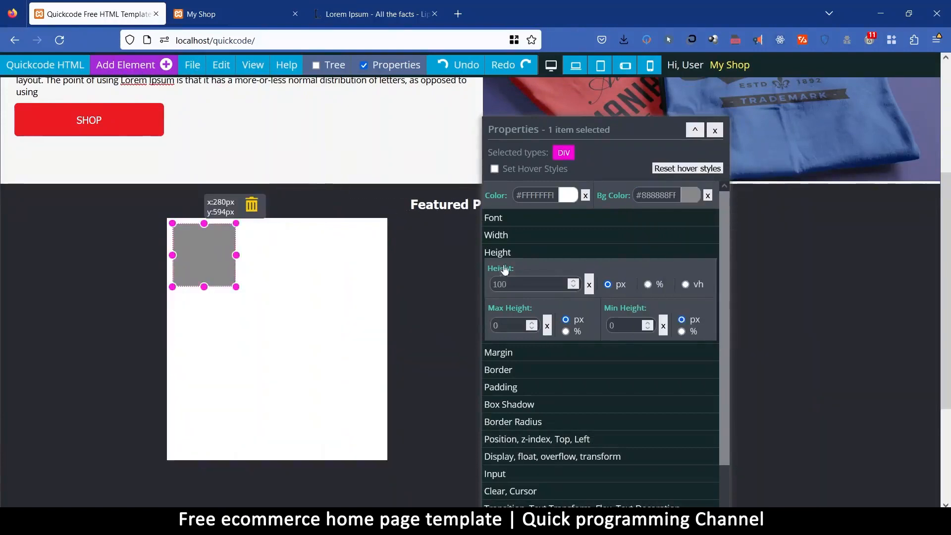
left_click(508, 238)
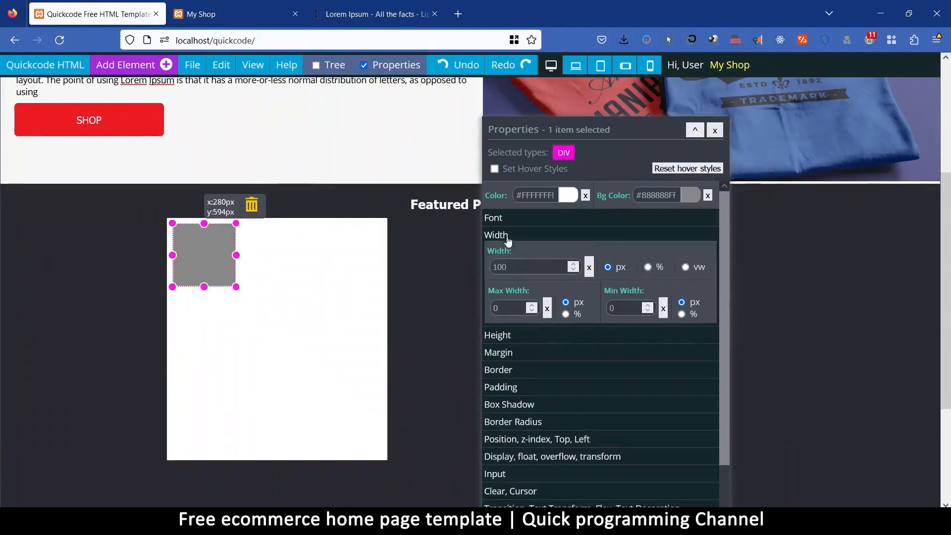
double_click(517, 269)
type("90")
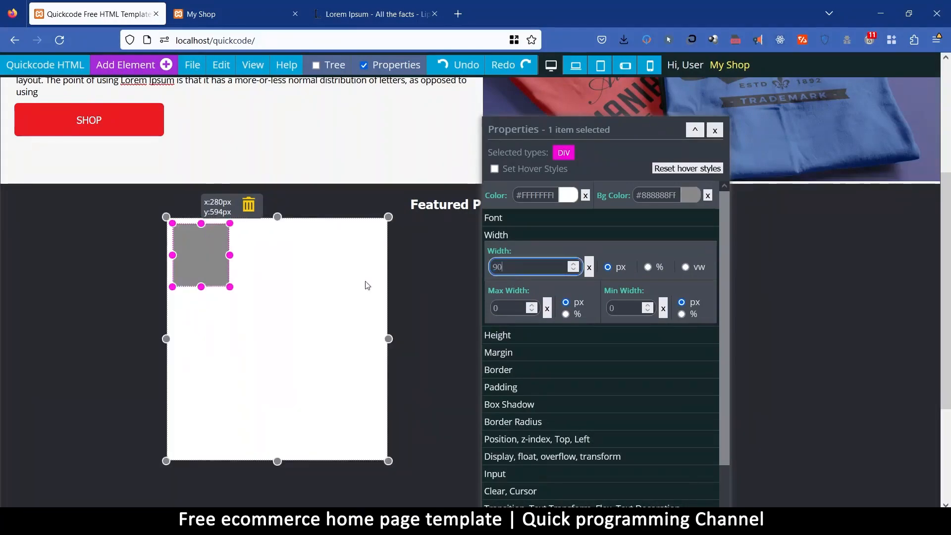
left_click(649, 267)
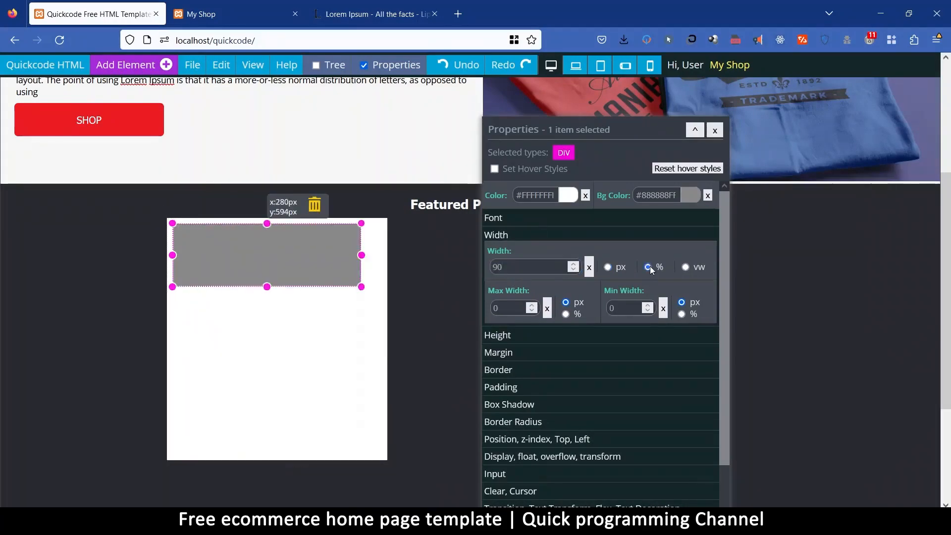
left_click(512, 356)
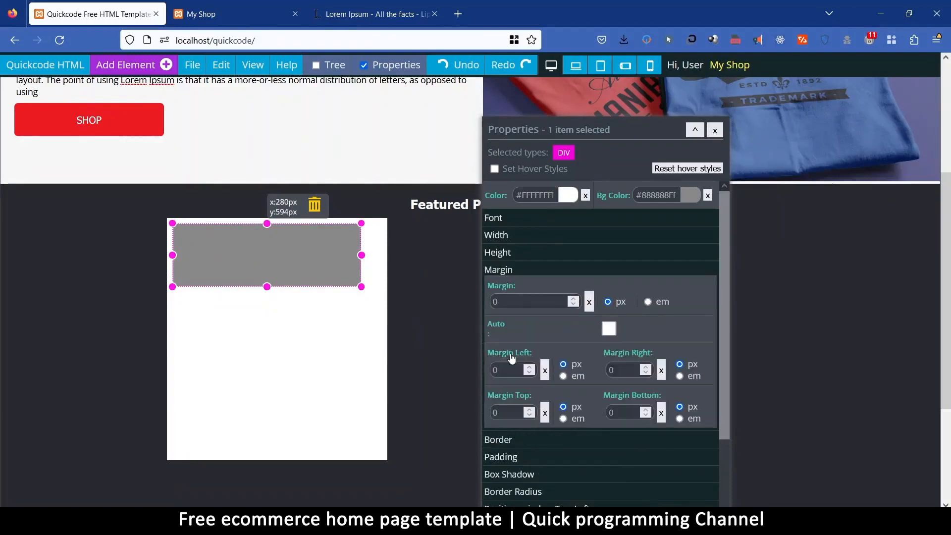
left_click(609, 330)
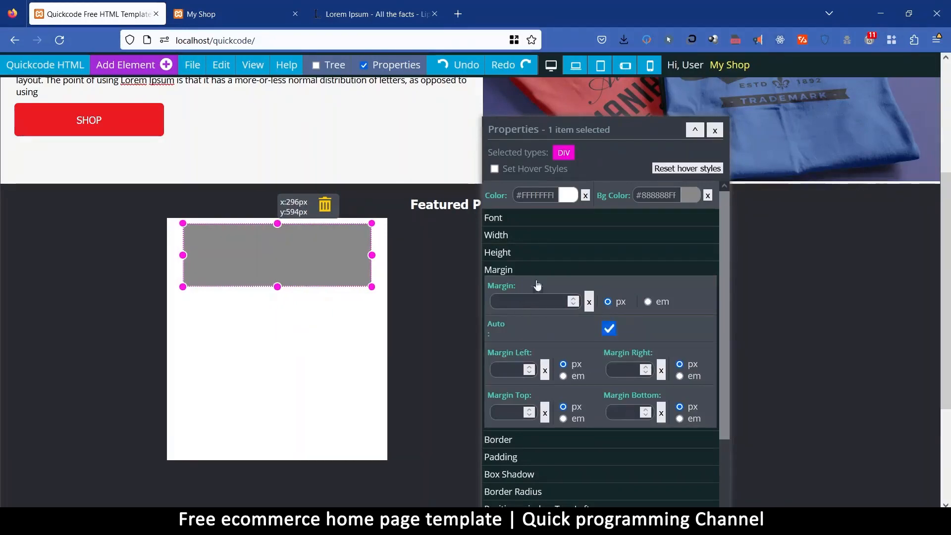
Set the grey div's top margin to -42 px and clear its fixed height.
left_click(513, 414)
scroll(514, 415, "down", 20)
scroll(513, 415, "down", 16)
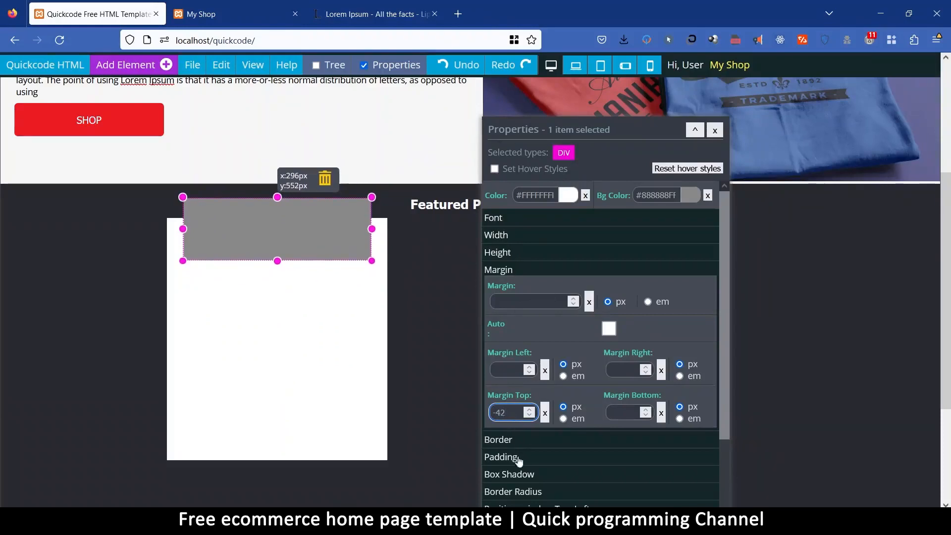
left_click(509, 253)
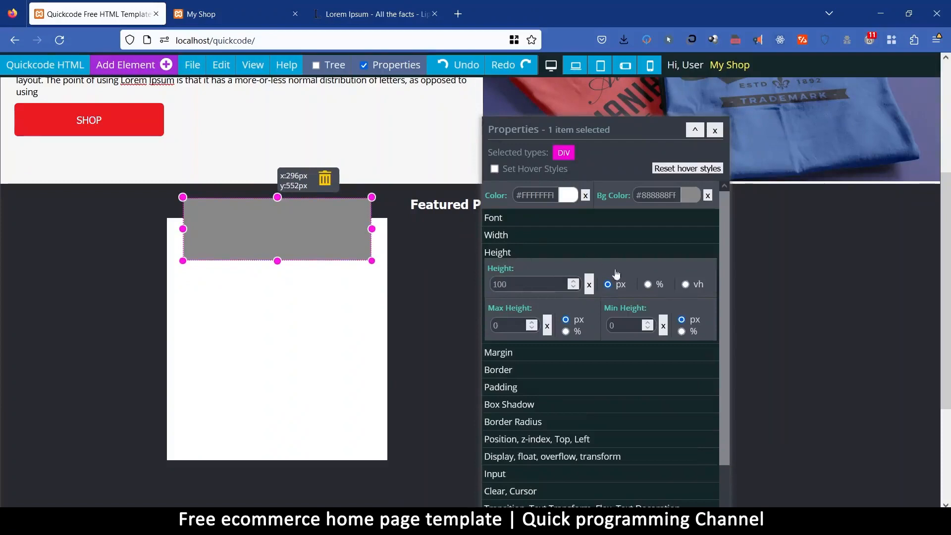
left_click(590, 285)
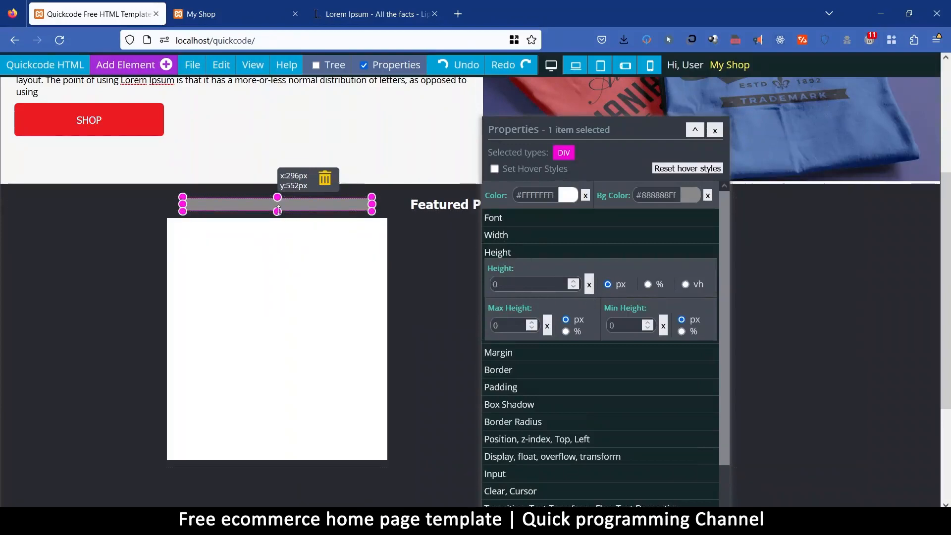
Set the grey div's height to 70 px.
left_click_drag(278, 211, 285, 247)
left_click_drag(506, 286, 443, 288)
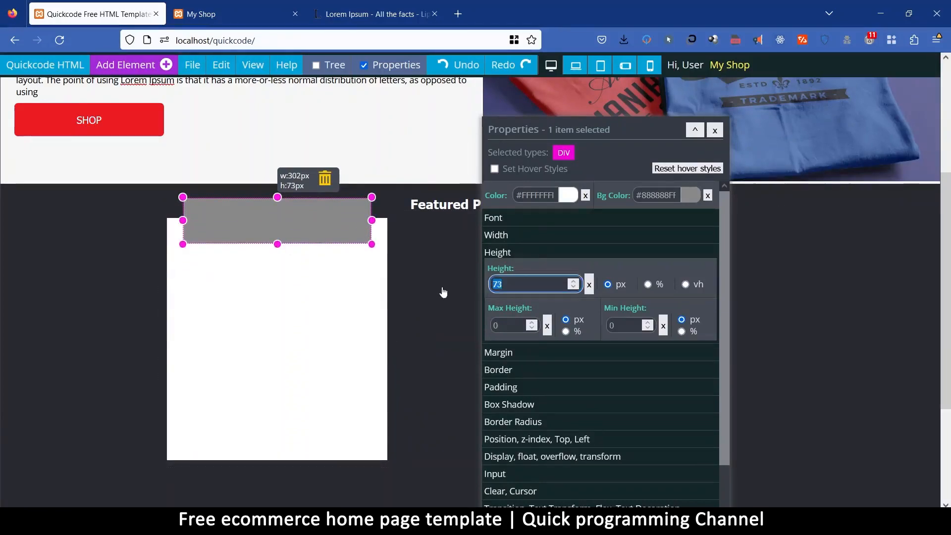
type("70")
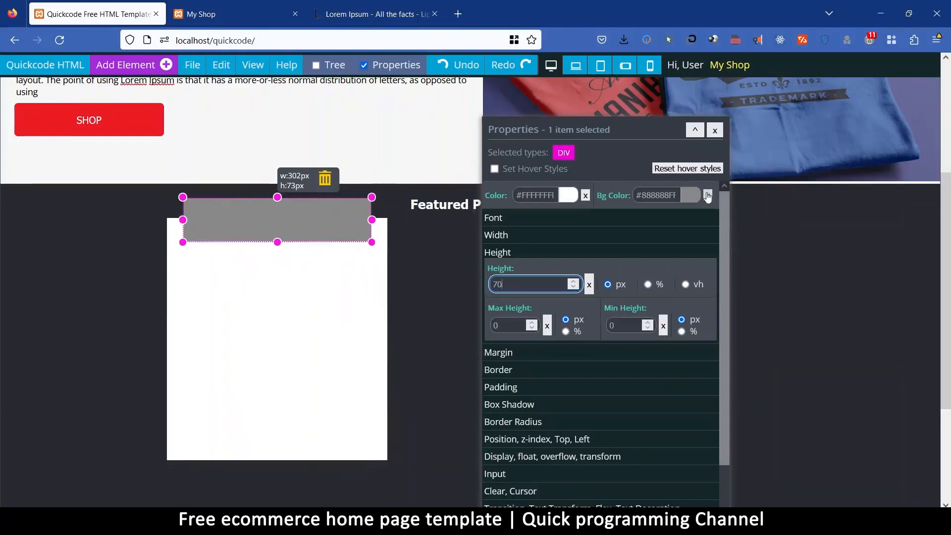
Change the grey div's background colour to light pink #FEAEC9.
left_click(691, 196)
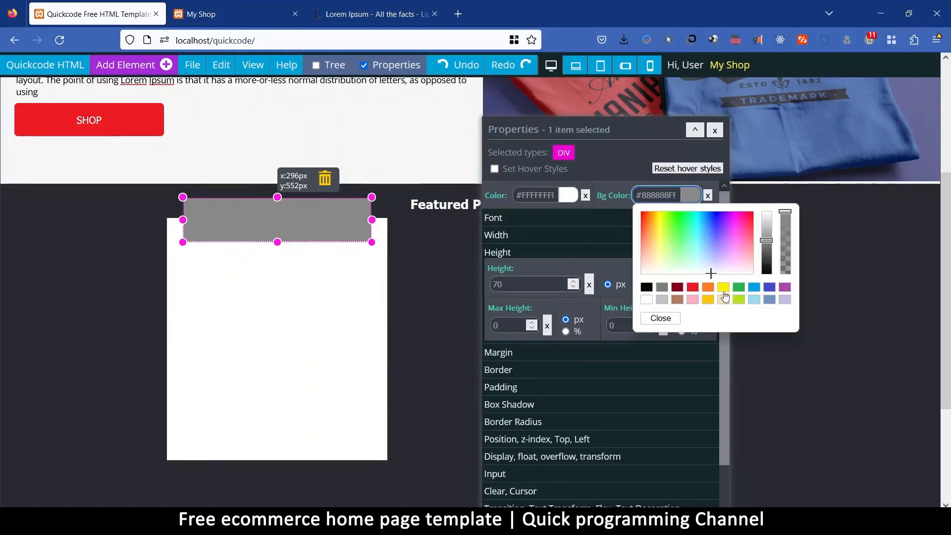
left_click(710, 302)
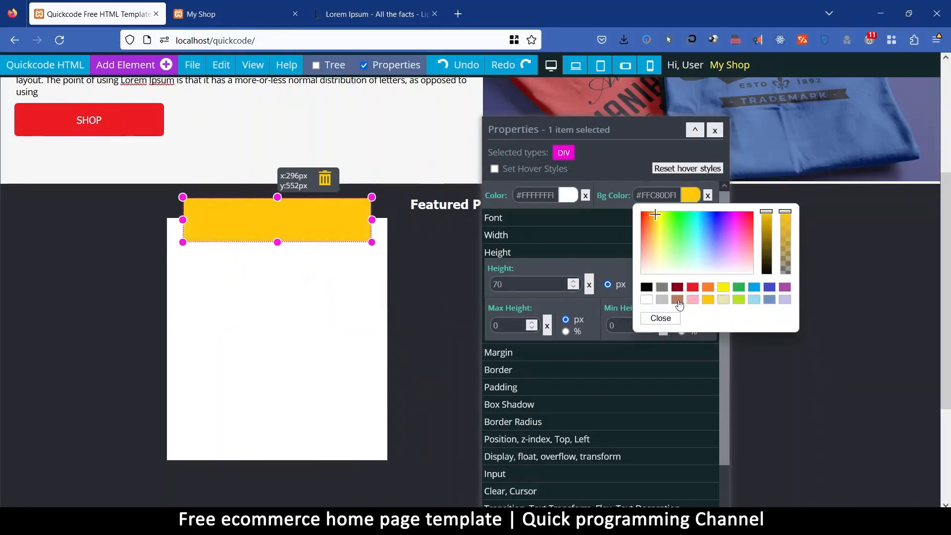
left_click(693, 300)
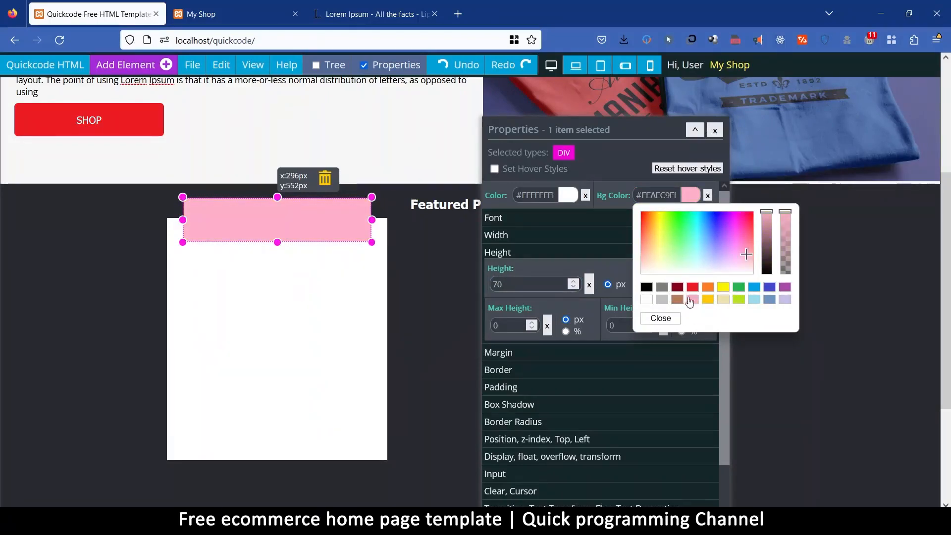
left_click(661, 318)
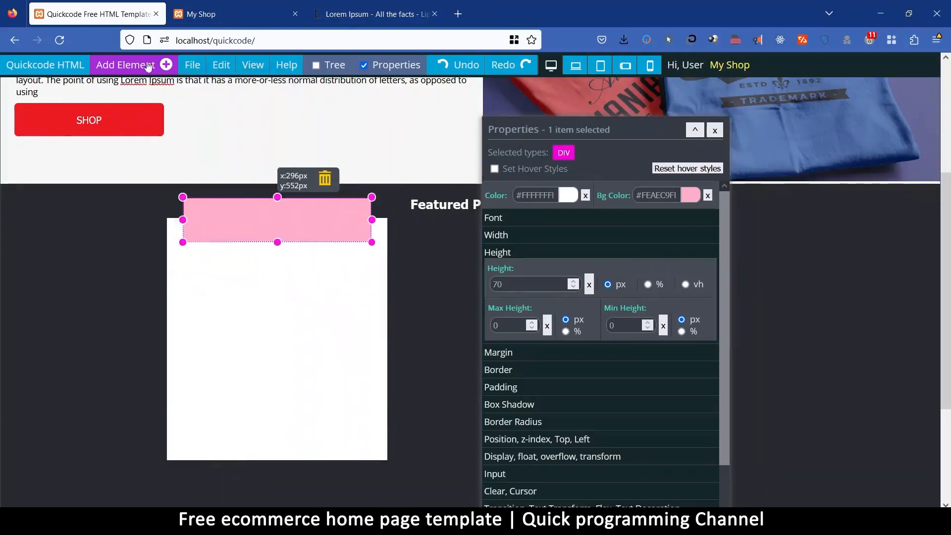
Add an H1 title component inside the pink div.
left_click(117, 67)
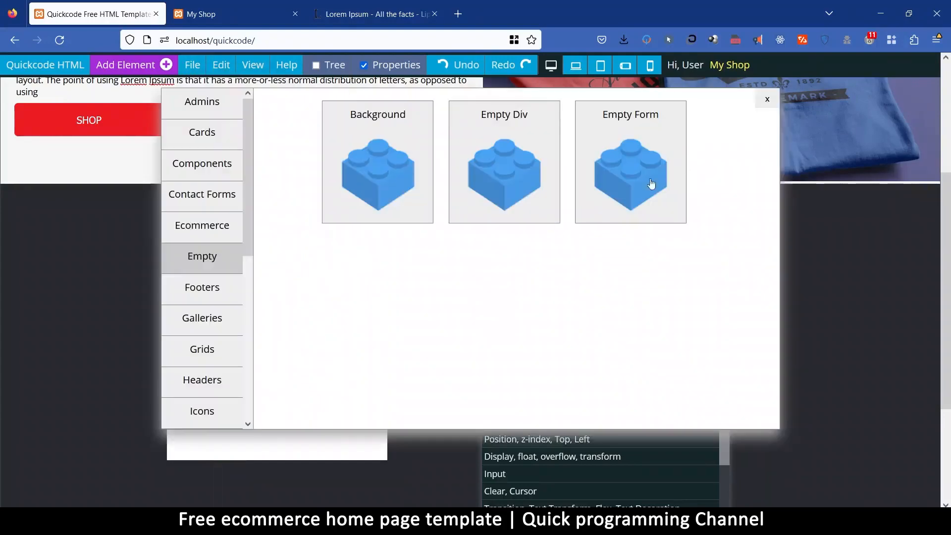
left_click(215, 163)
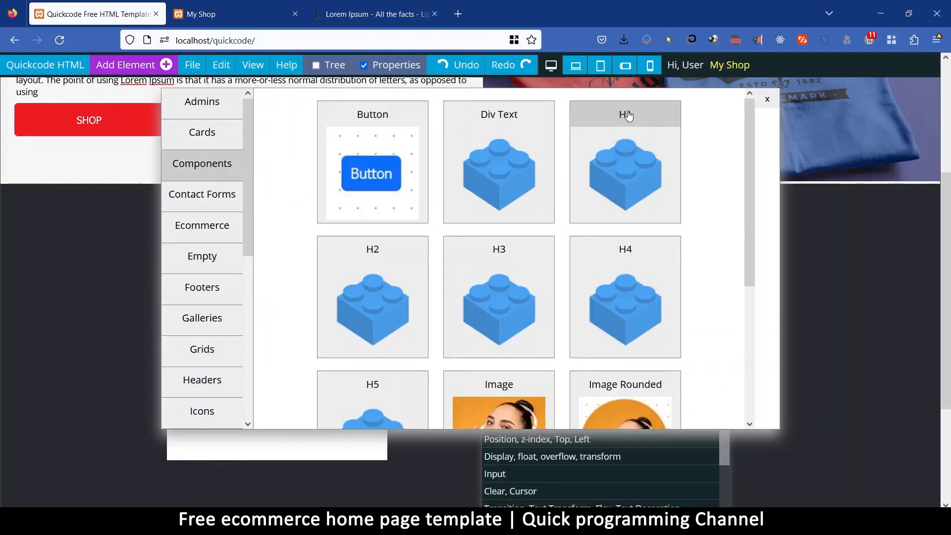
left_click(627, 115)
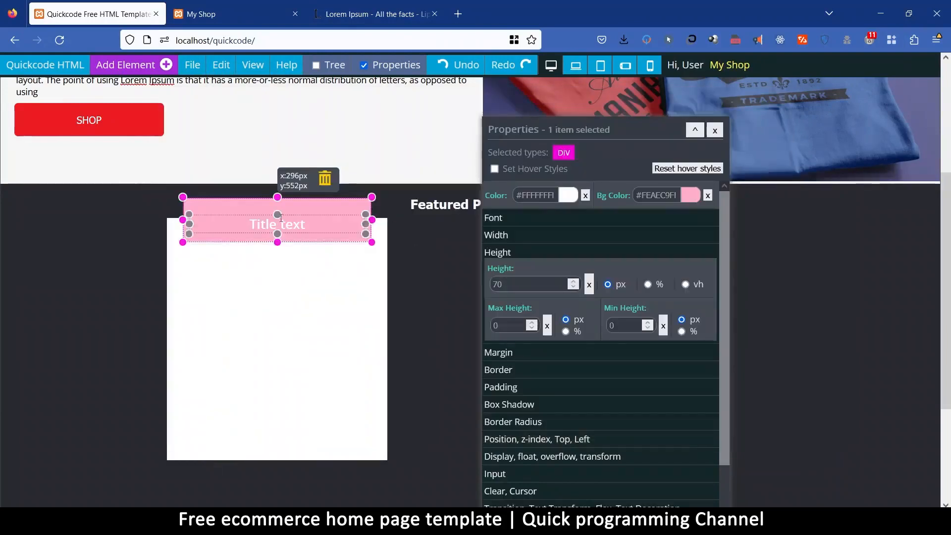
Clear the pink div's padding and set its text alignment to Center.
left_click(513, 388)
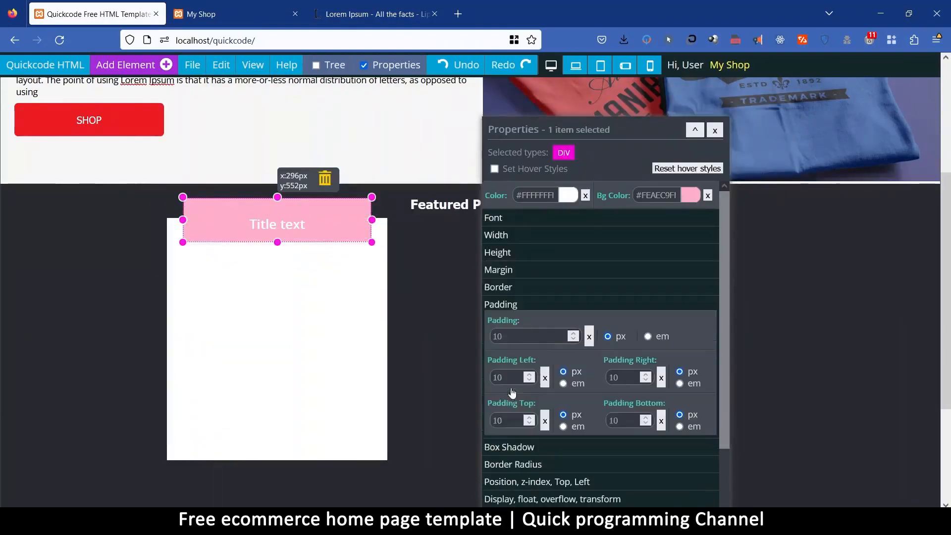
left_click(589, 337)
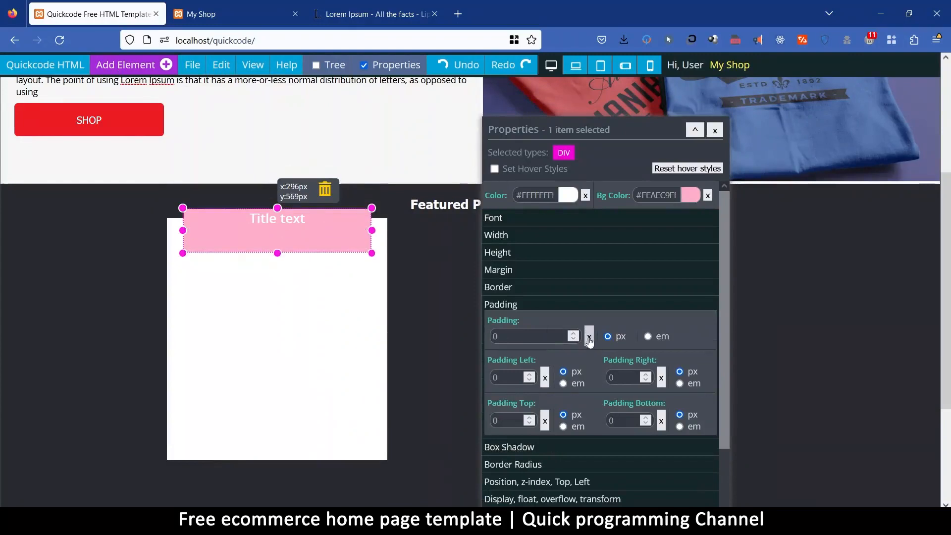
left_click(512, 225)
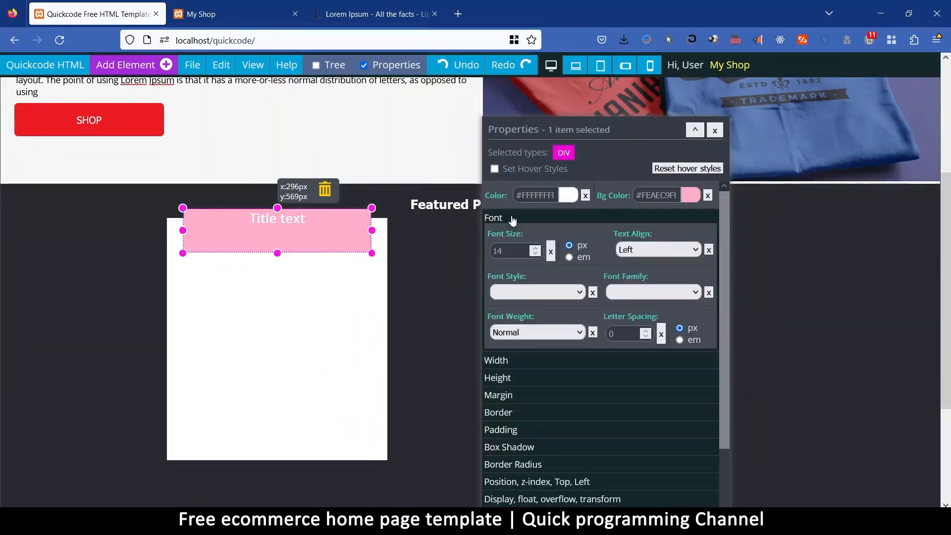
left_click(639, 250)
left_click(645, 265)
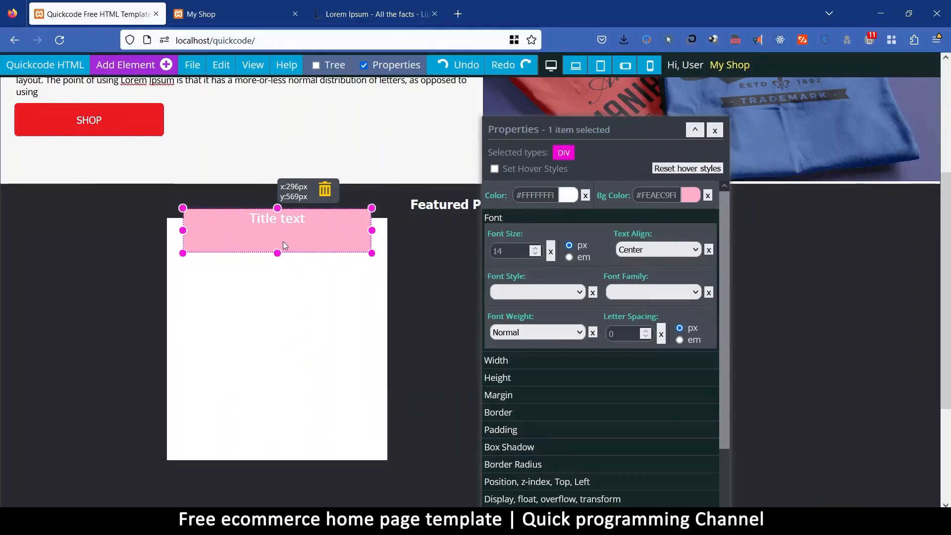
Clear the pink div's fixed height and set its overall padding to 10 px.
left_click(501, 379)
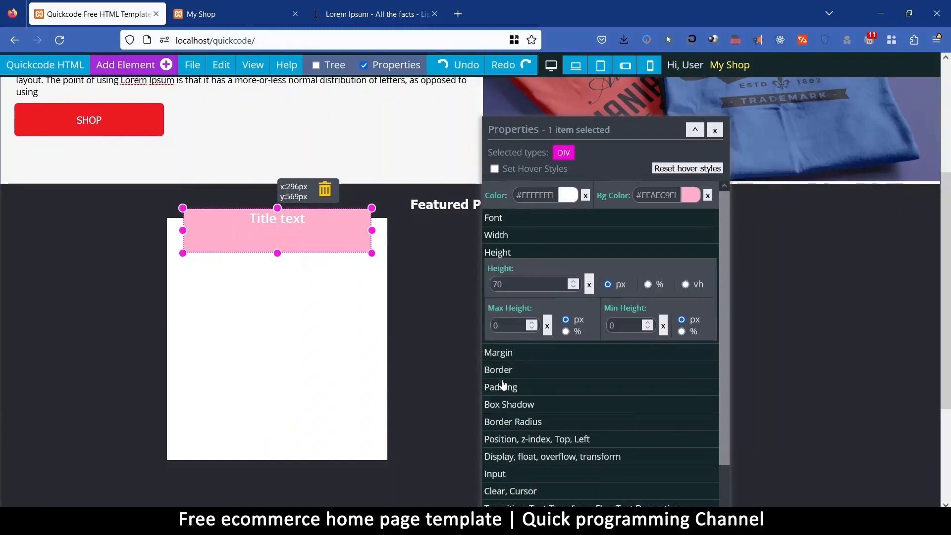
left_click(590, 287)
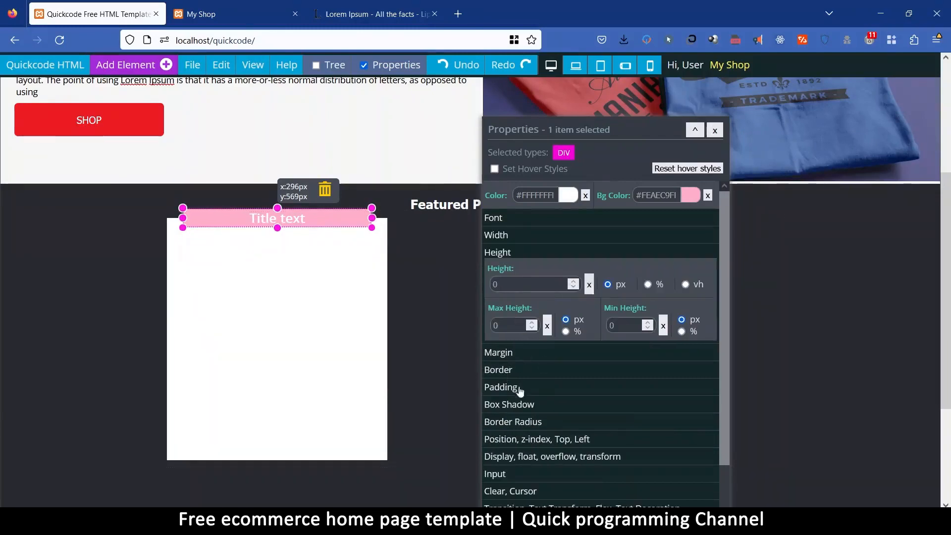
left_click(515, 388)
left_click(510, 338)
type("10")
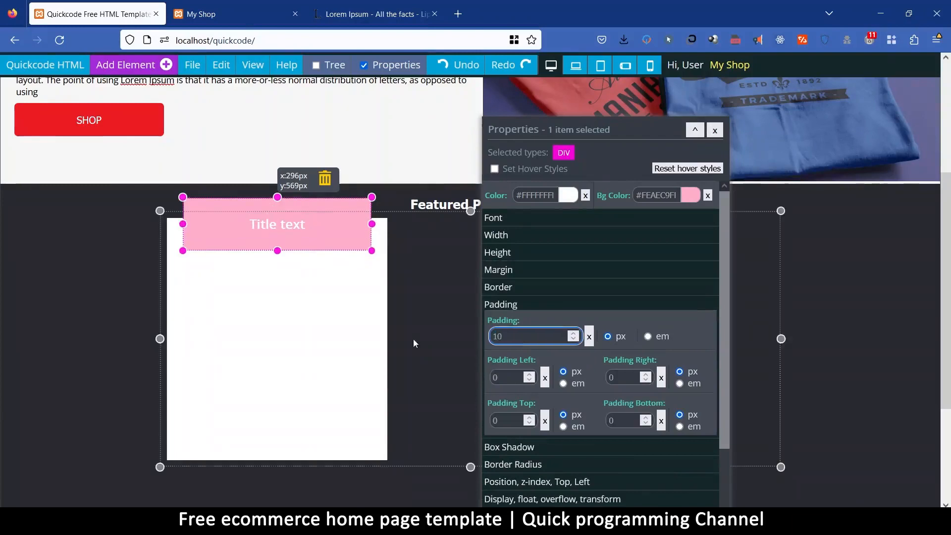
left_click(648, 336)
left_click(608, 337)
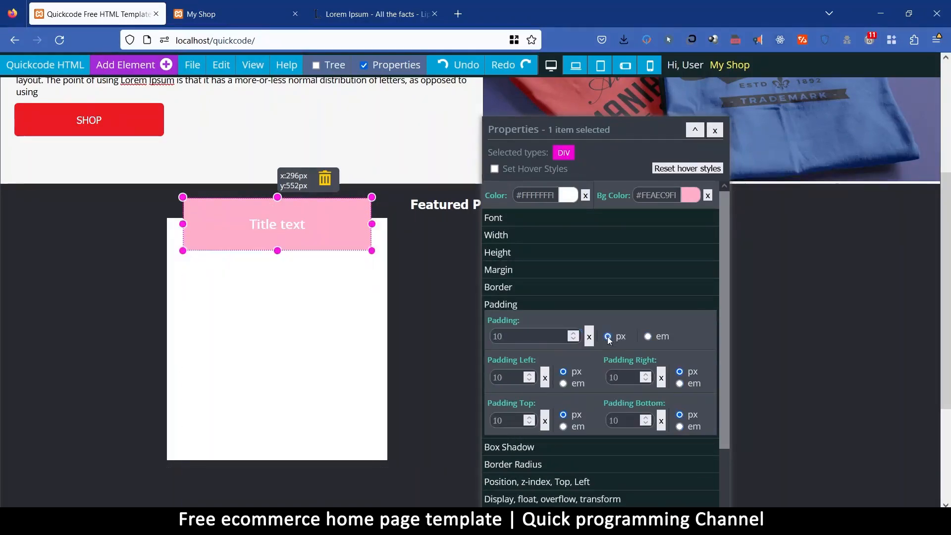
Try smaller padding values of 0, 2 and 1 px on the pink div.
double_click(496, 337)
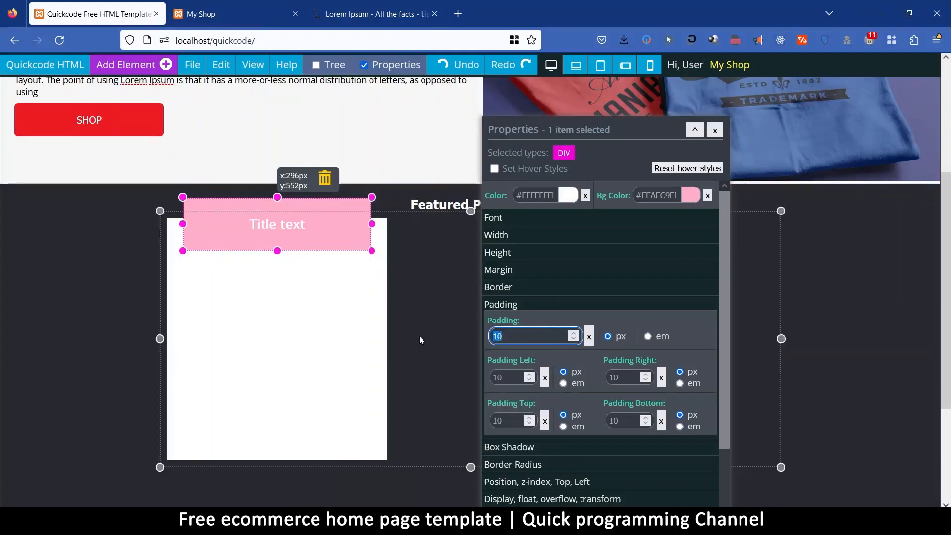
type("5")
key("BackSpace")
type("0")
key("BackSpace")
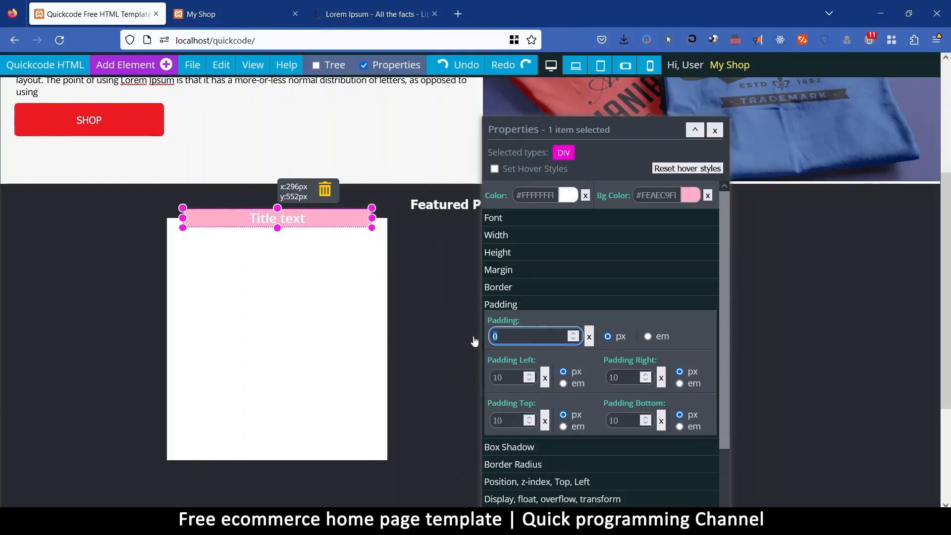
type("2")
left_click_drag(505, 340, 467, 339)
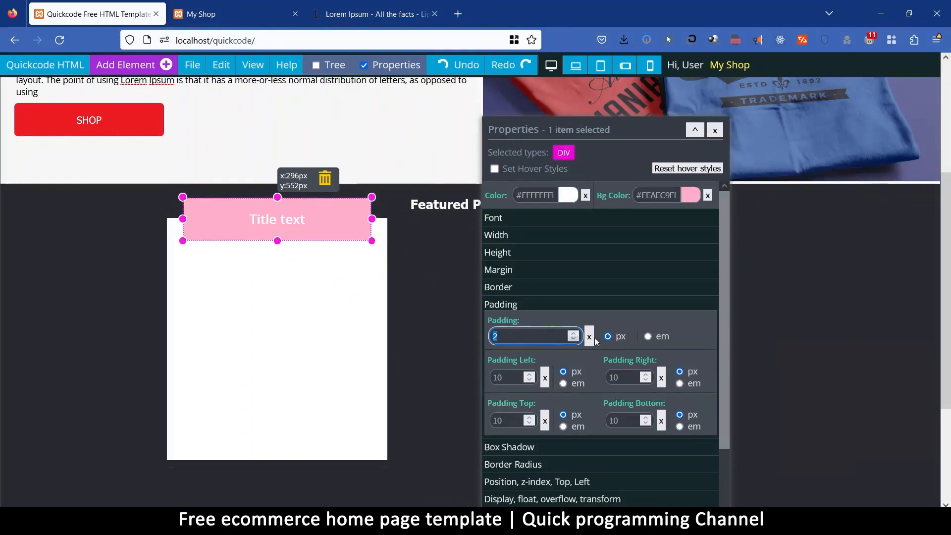
type("1")
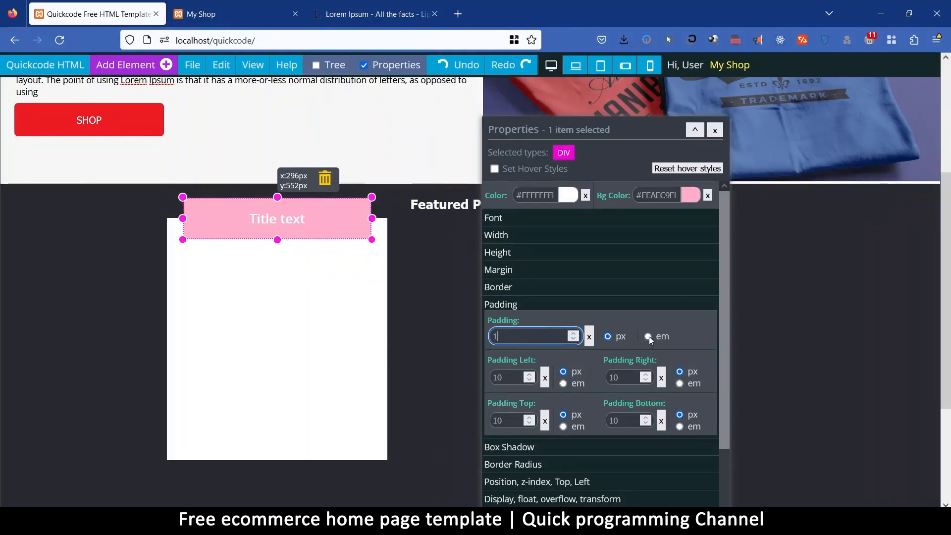
left_click(648, 336)
left_click(608, 337)
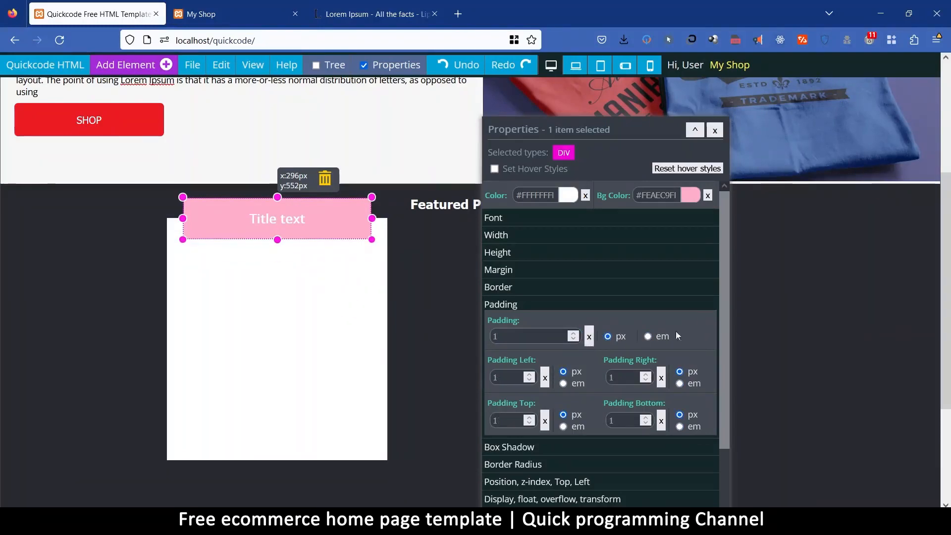
Check the pink div's styles and set the margin of the H1 title inside it to 0.
scroll(700, 320, "down", 5)
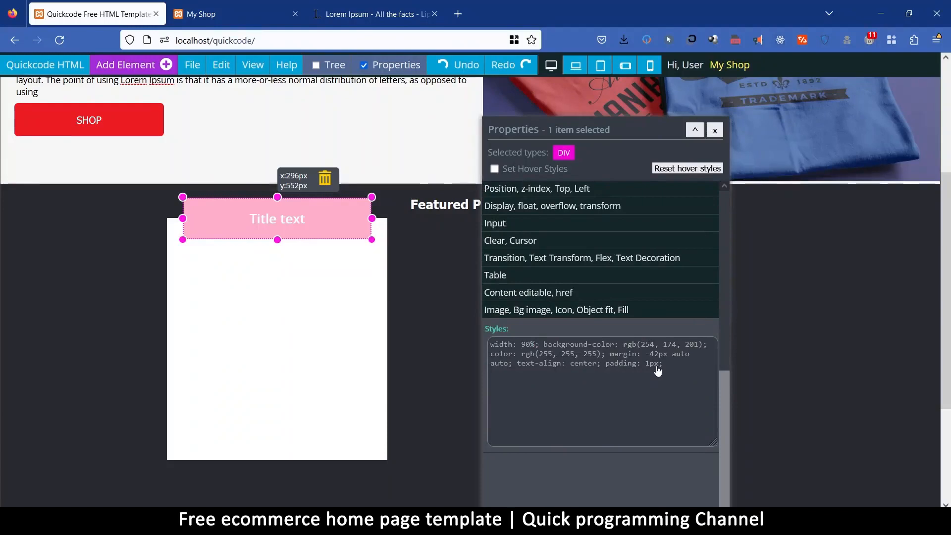
left_click(277, 215)
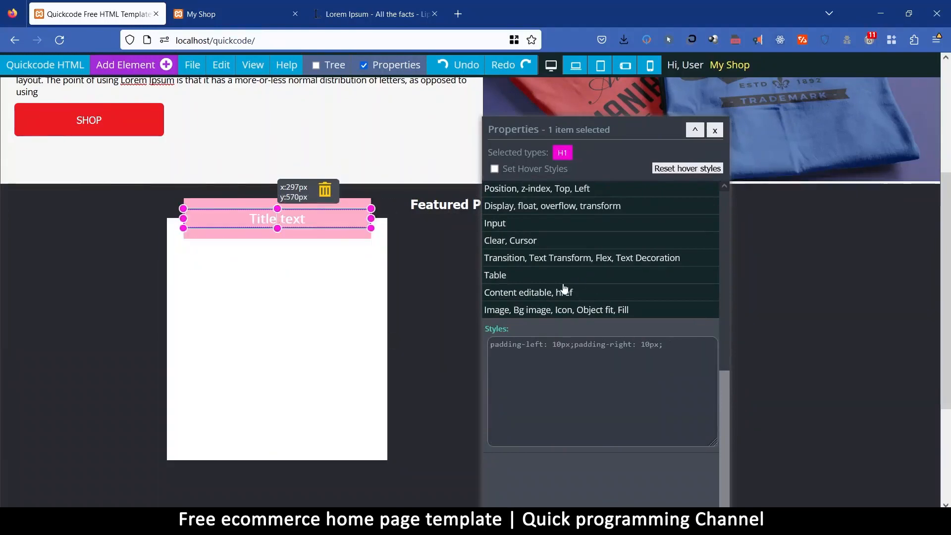
scroll(521, 270, "up", 5)
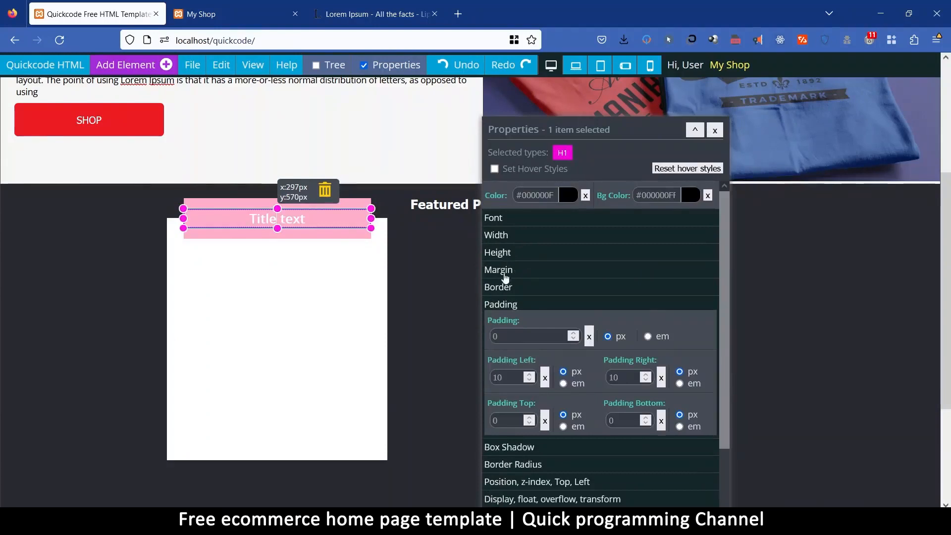
left_click(505, 272)
left_click(504, 303)
type("0")
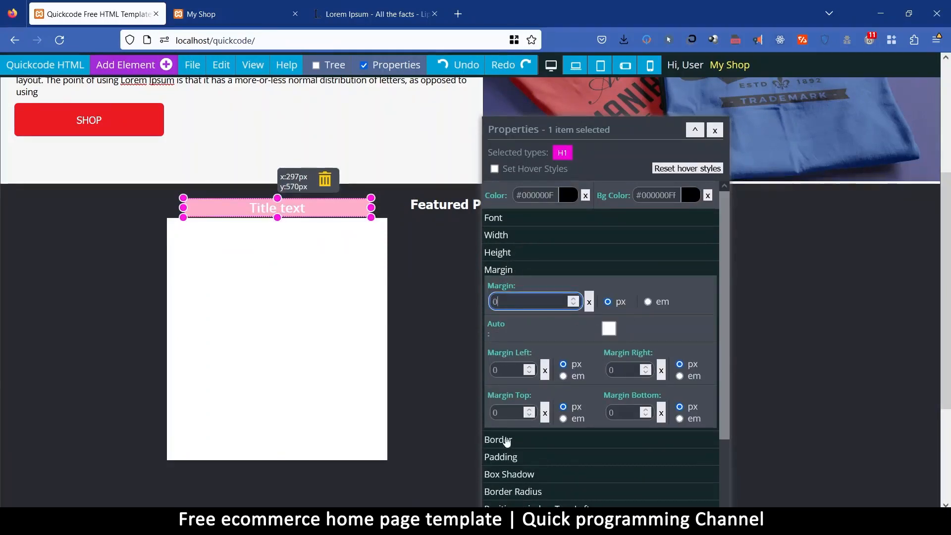
Select the H1 title's parent div and set its padding to 10 px on all sides.
left_click(516, 457)
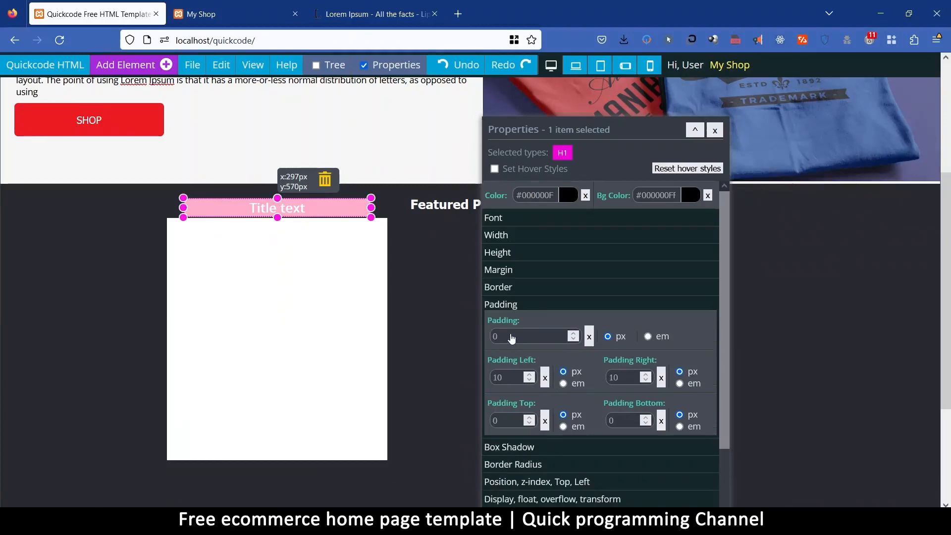
right_click(341, 209)
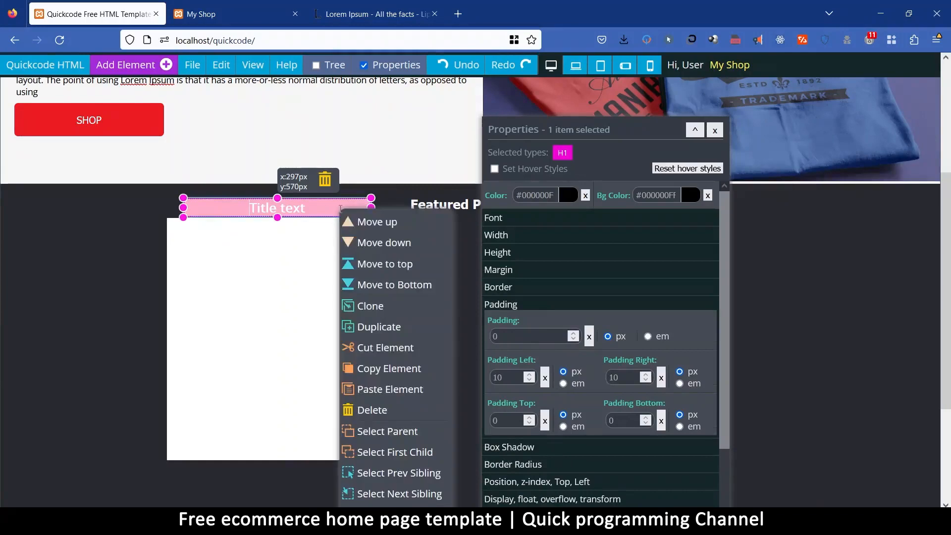
left_click(402, 430)
left_click(518, 337)
type("0")
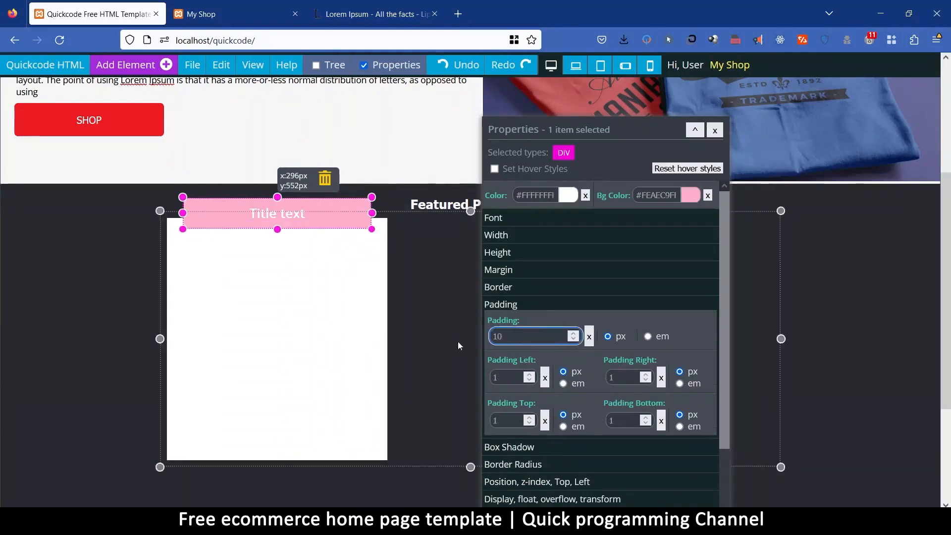
left_click(507, 378)
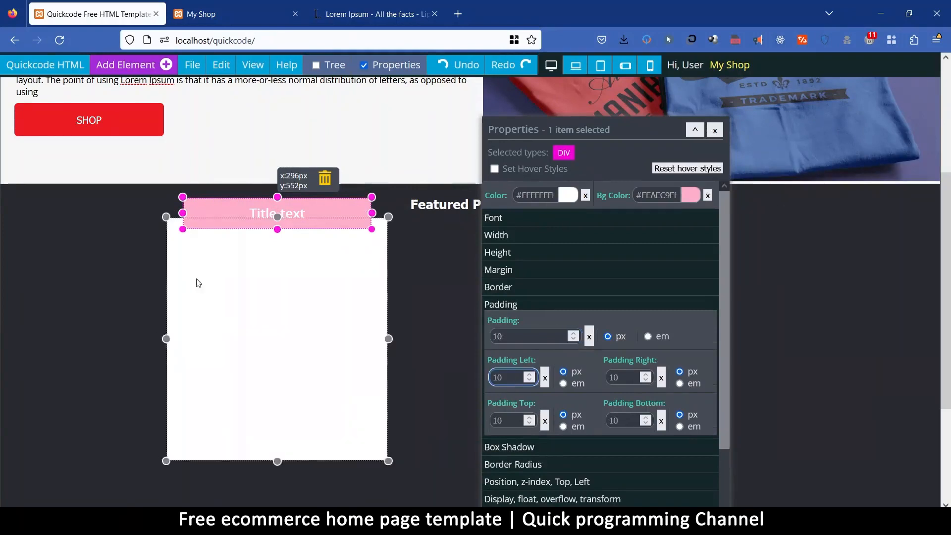
Change the H1 title's text colour to black.
left_click(297, 217)
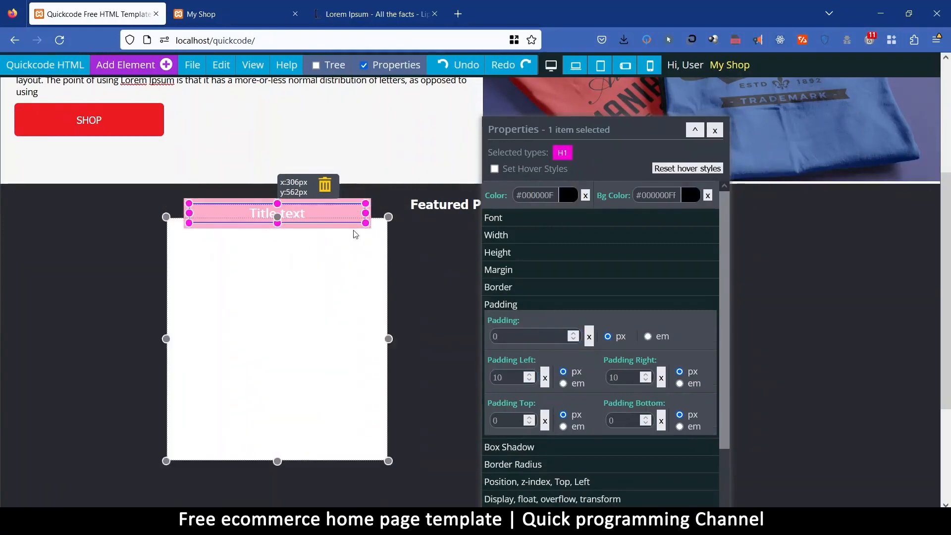
left_click(569, 195)
left_click(526, 289)
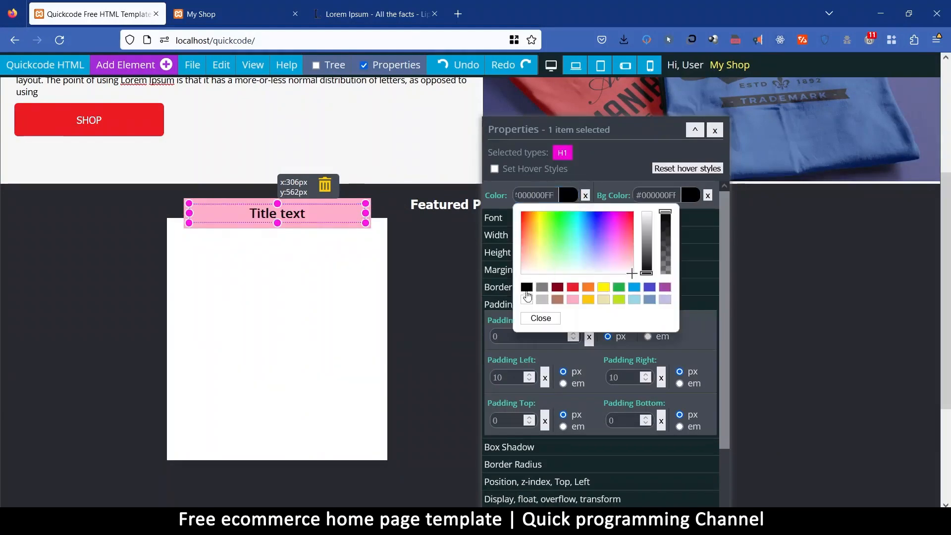
Replace the H1 title's placeholder text with "My First products".
left_click_drag(311, 212, 196, 205)
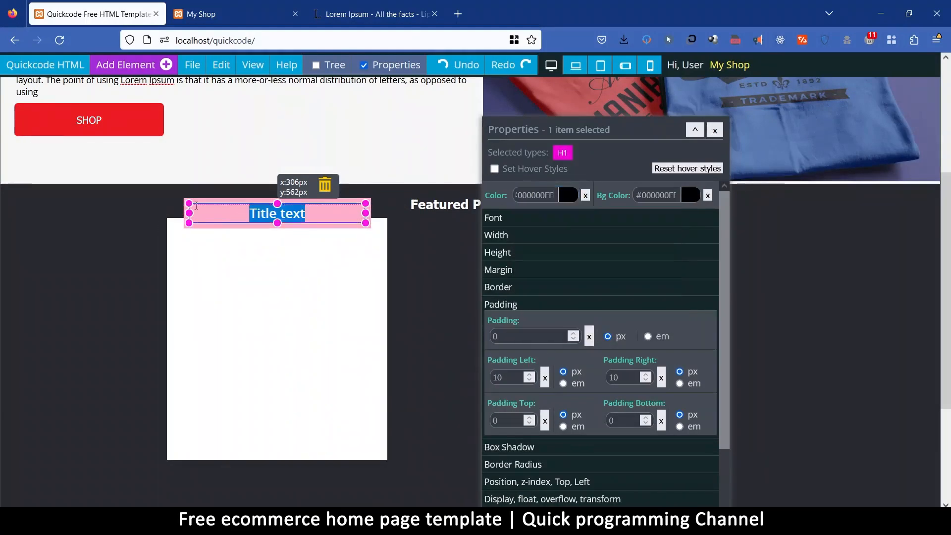
type("My Fir")
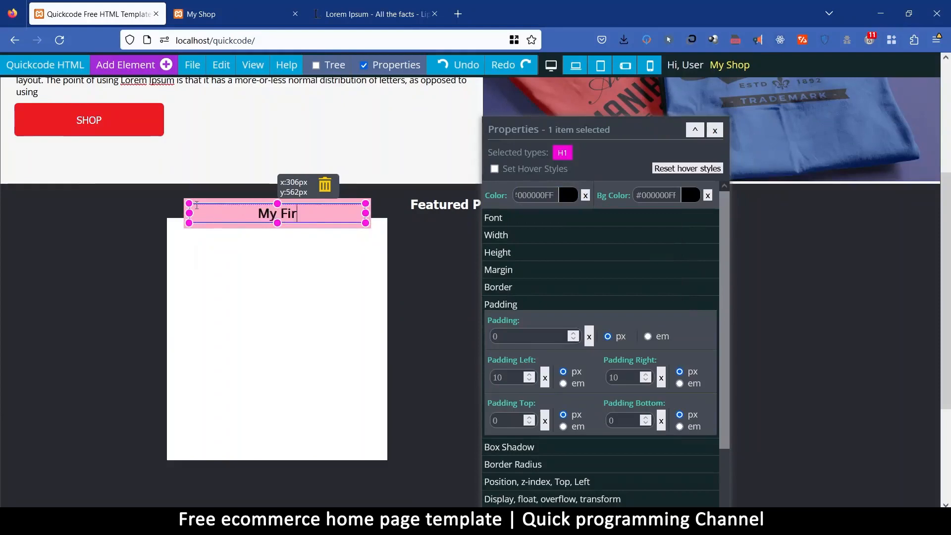
type("st products")
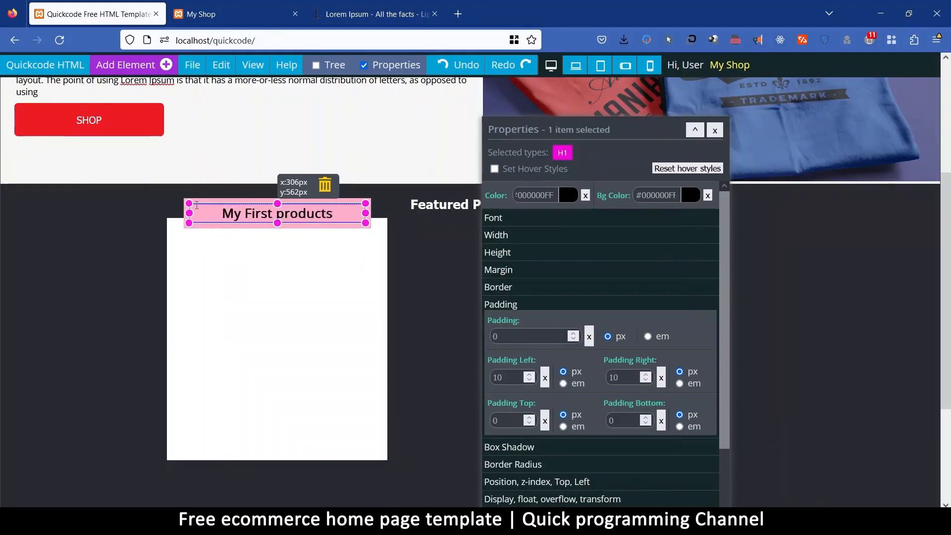
Correct the product card's H1 title text to "My first product".
key("BackSpace")
left_click(249, 213)
key("shift+Right")
type("f")
left_click(297, 270)
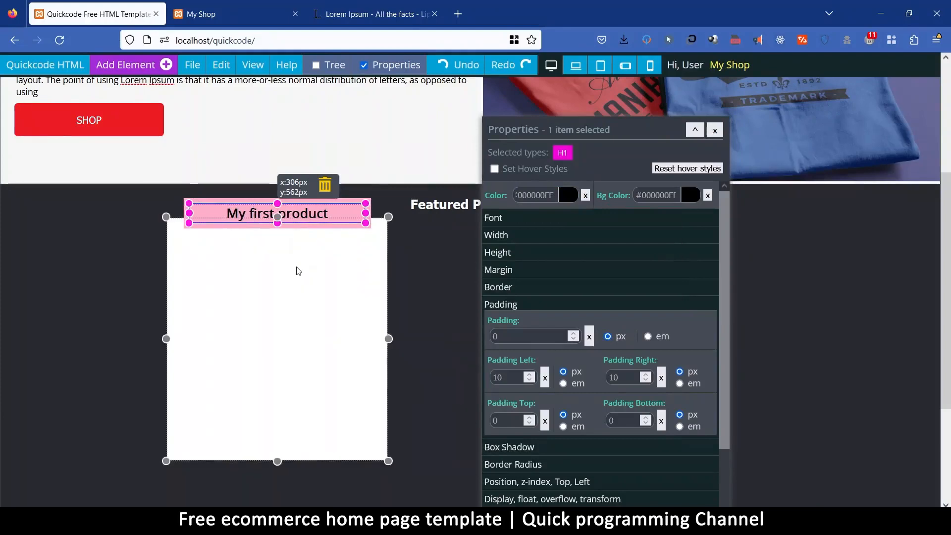
Clear the custom text colour from the product card's H1 title.
left_click(352, 209)
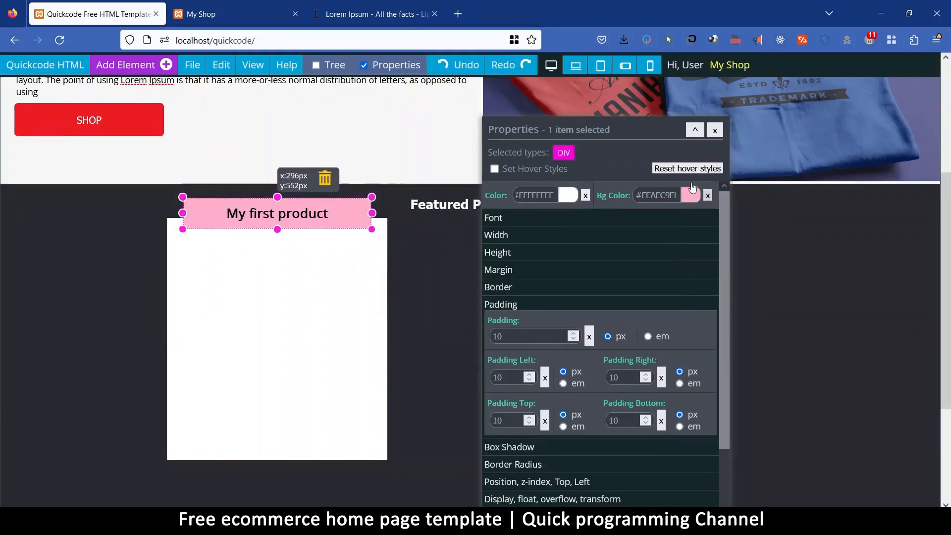
left_click(356, 213)
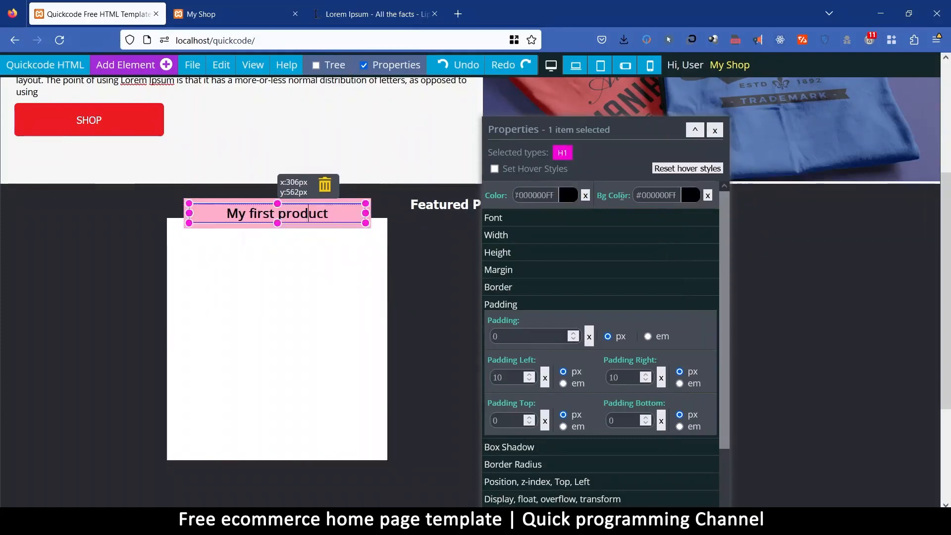
left_click(587, 196)
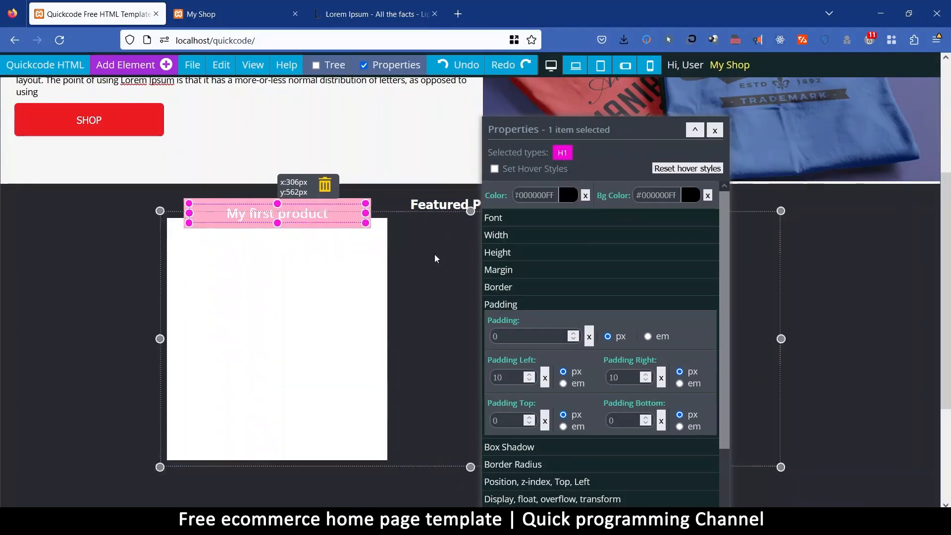
Try several background colours on the title's parent div, including light blue, red and grey, and settle on light purple #C8BFE7.
left_click(207, 200)
left_click(691, 196)
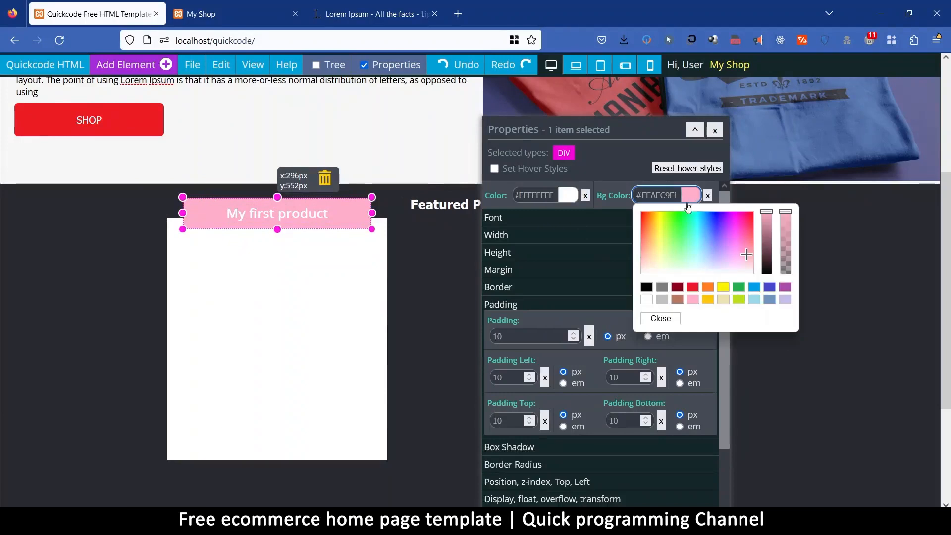
mouse_move(767, 217)
left_mouse_down()
mouse_move(767, 226)
mouse_move(770, 208)
left_mouse_up()
left_click_drag(743, 250, 712, 248)
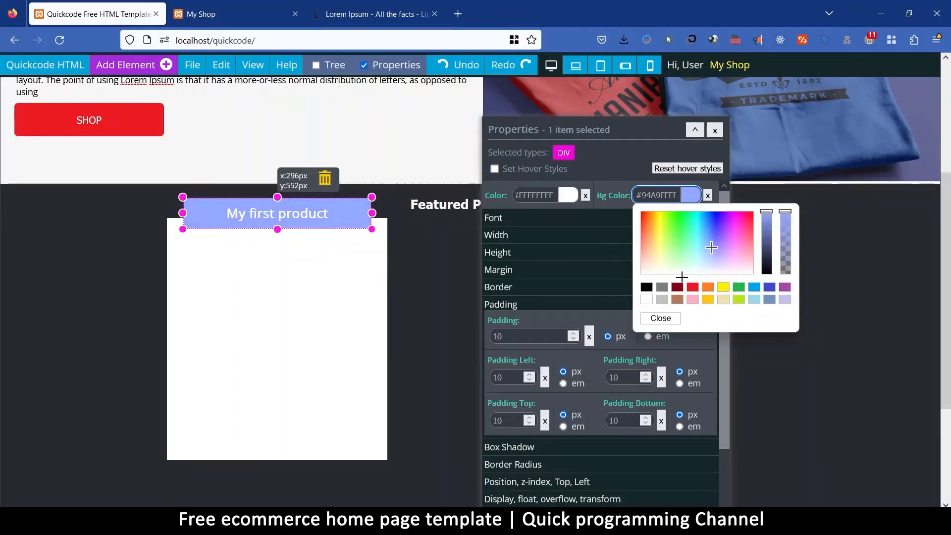
left_click(692, 288)
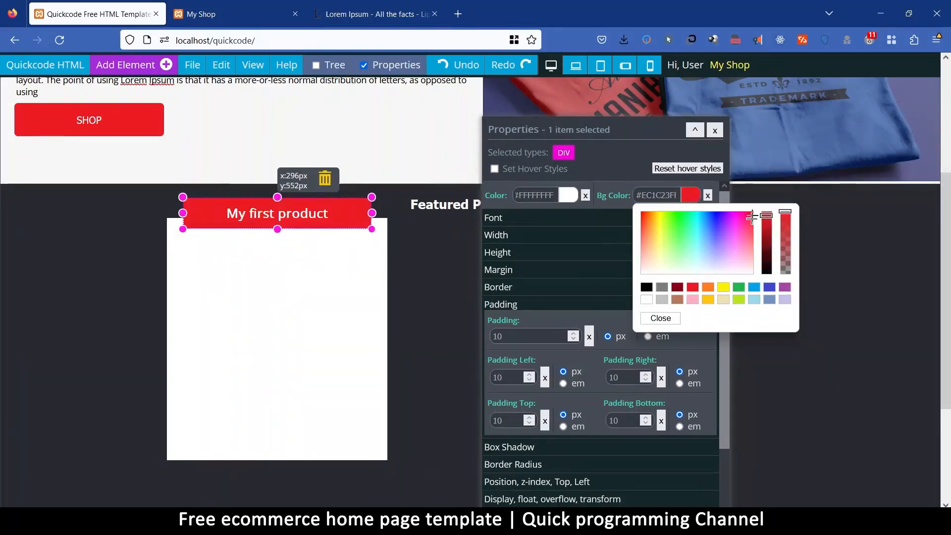
left_click_drag(765, 216, 766, 227)
left_click(693, 288)
left_click(649, 256)
left_click_drag(648, 257, 648, 268)
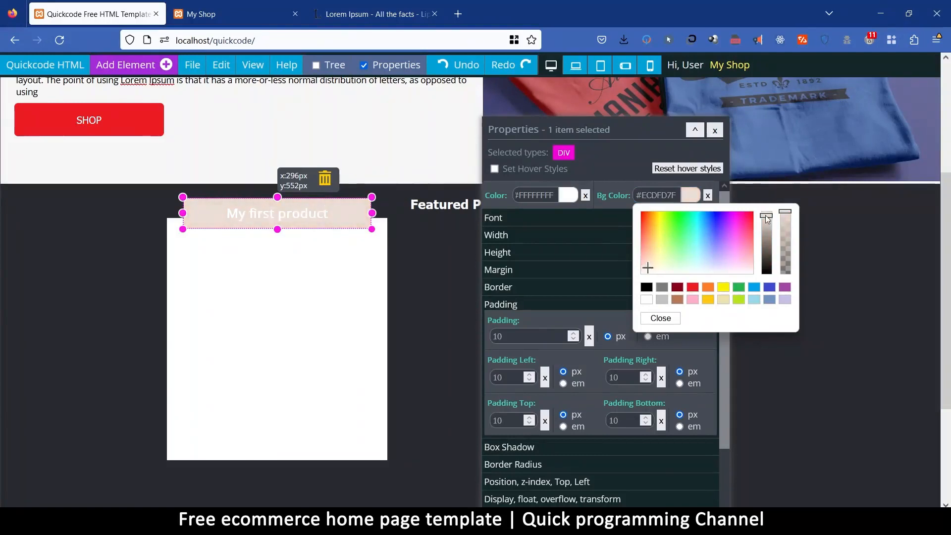
left_click(662, 300)
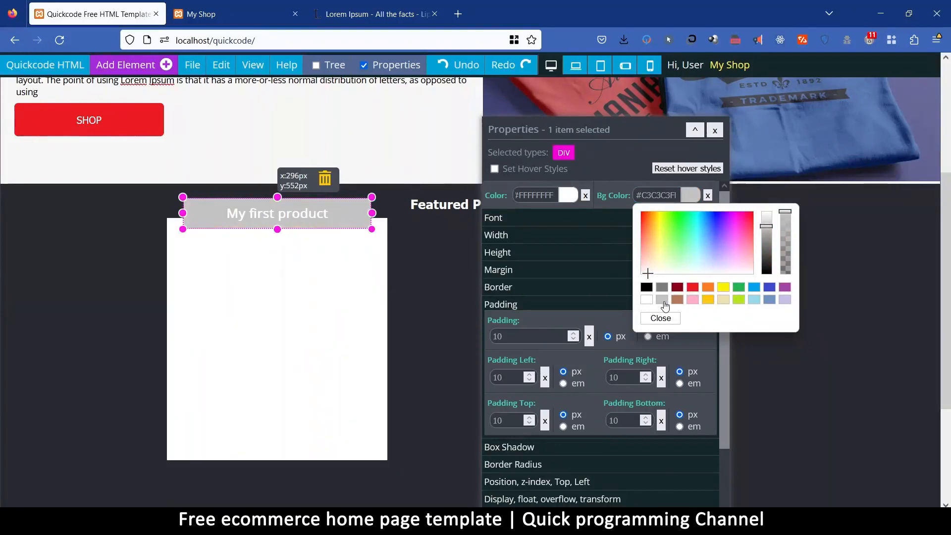
left_click(783, 300)
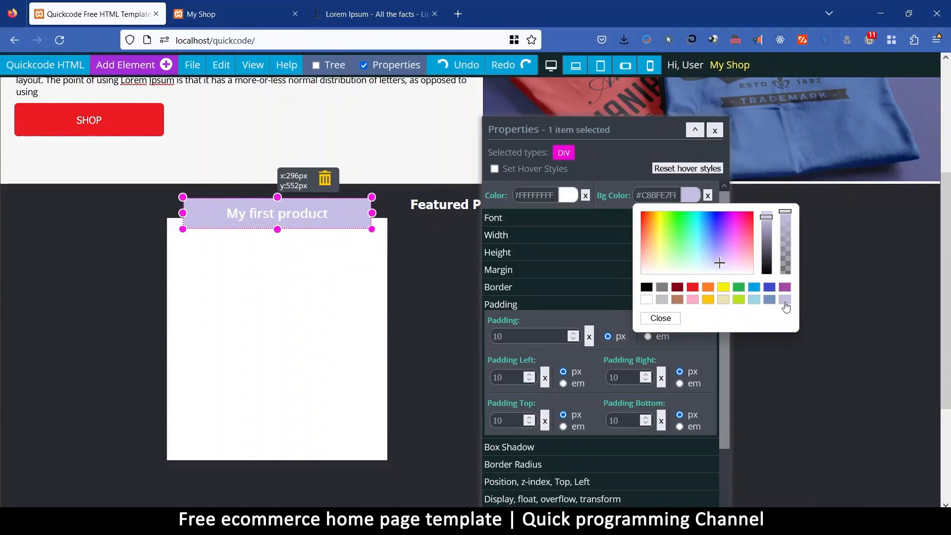
left_click(649, 319)
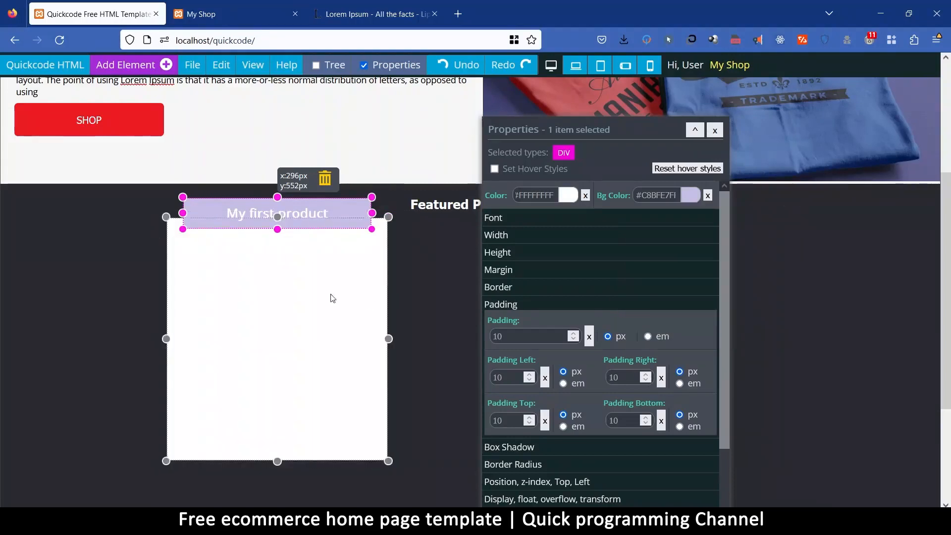
Add an Image component inside the white product card div and select the new image.
left_click(297, 289)
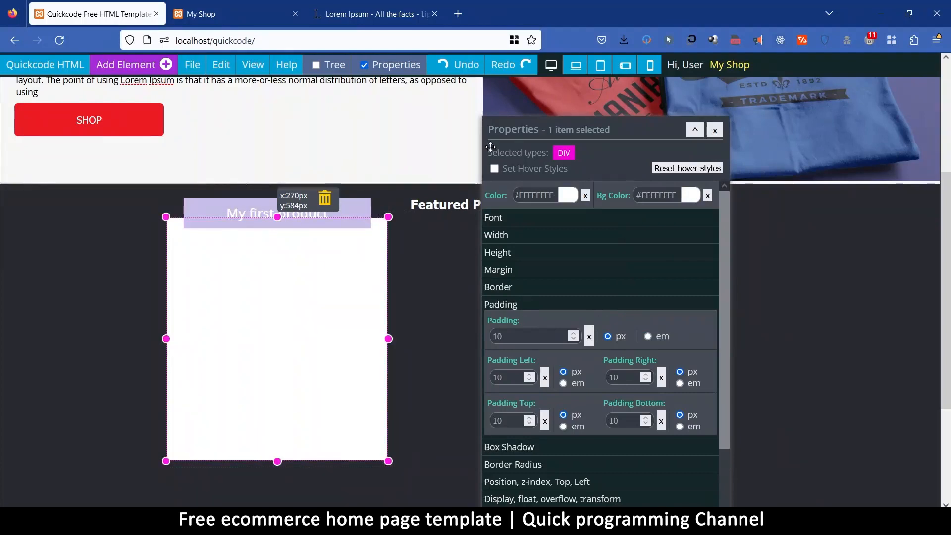
left_click(130, 66)
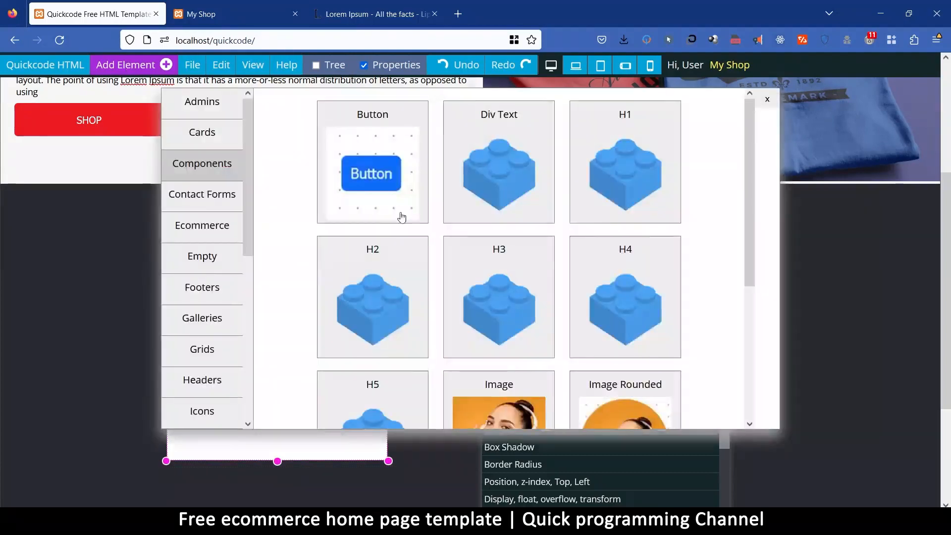
left_click(497, 387)
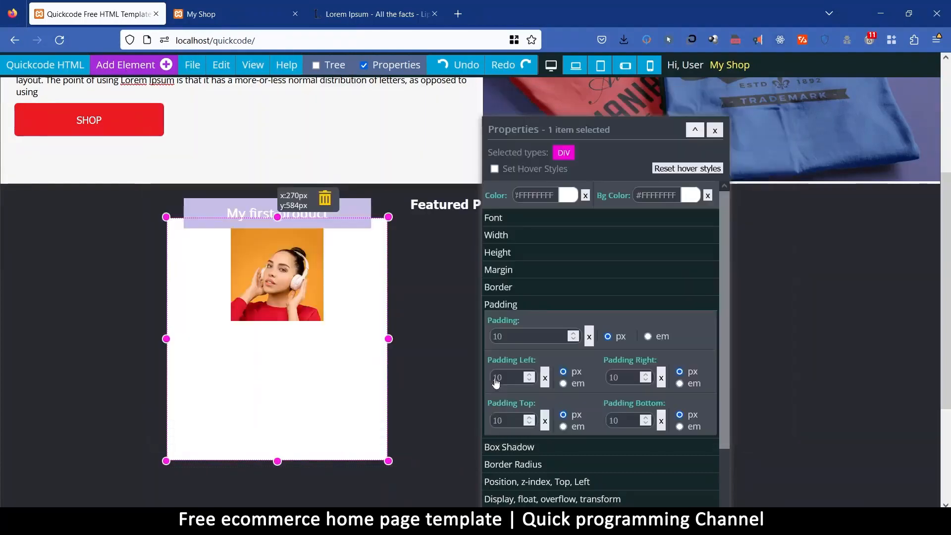
left_click(269, 255)
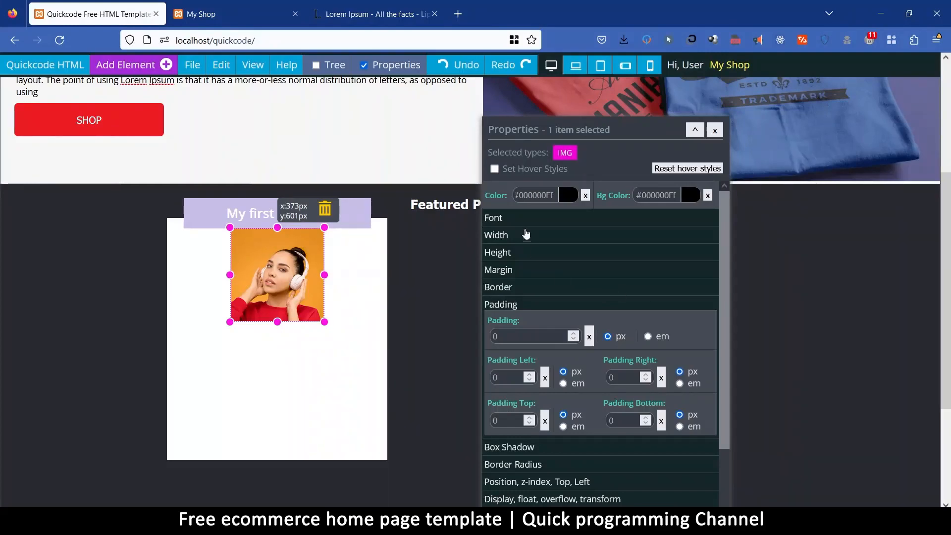
Set the product image's width to 100%.
left_click(505, 235)
double_click(532, 269)
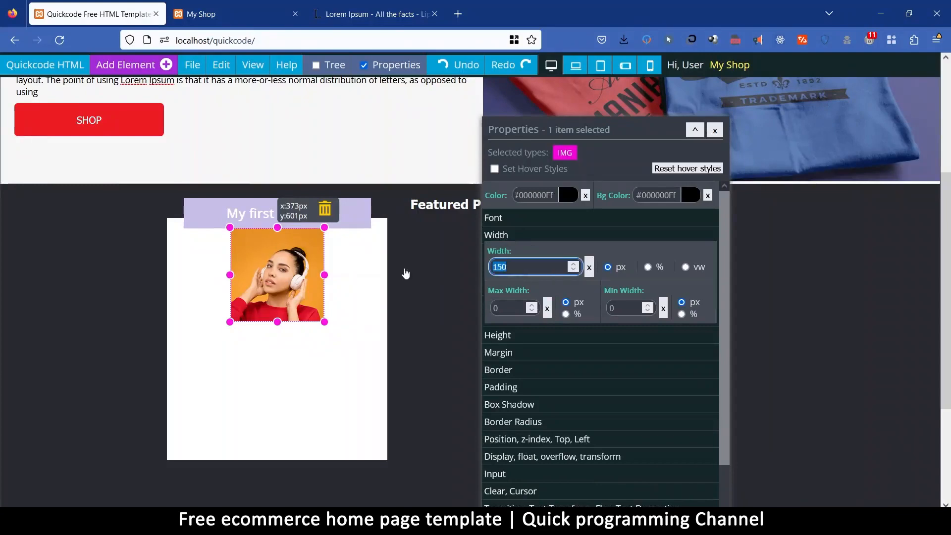
type("100")
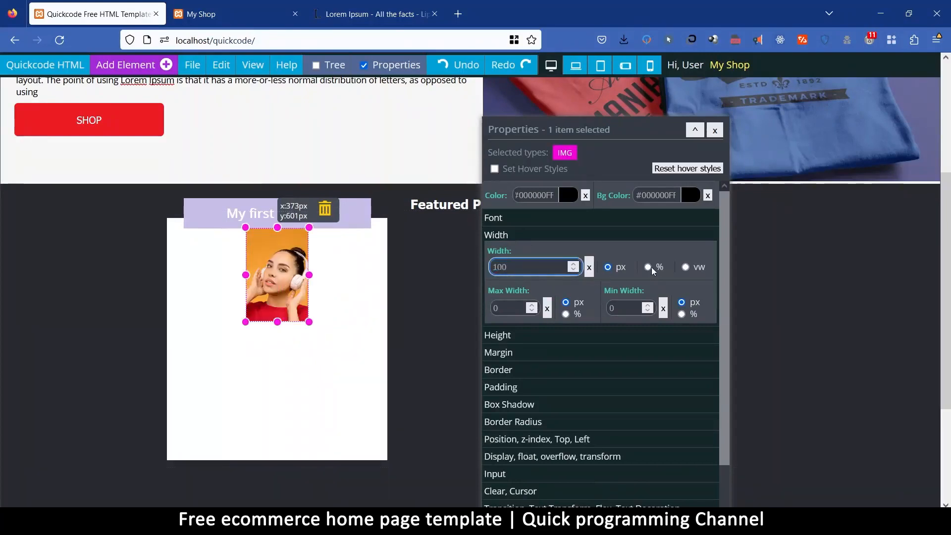
left_click(648, 267)
Clear the padding of the white product card div.
left_click(351, 380)
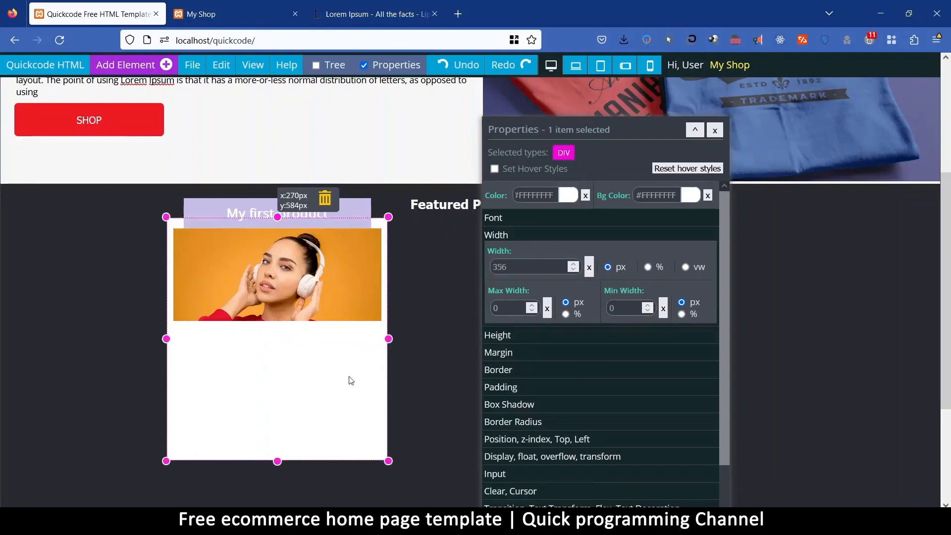
left_click(521, 395)
left_click(589, 339)
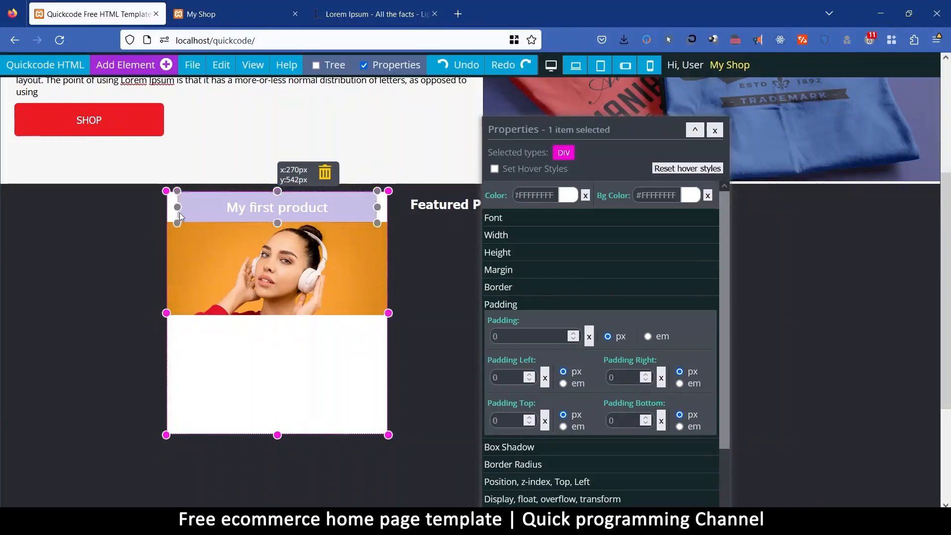
Try adjusting the top margin of the "My first product" title div, ending at -35 px.
left_click(207, 196)
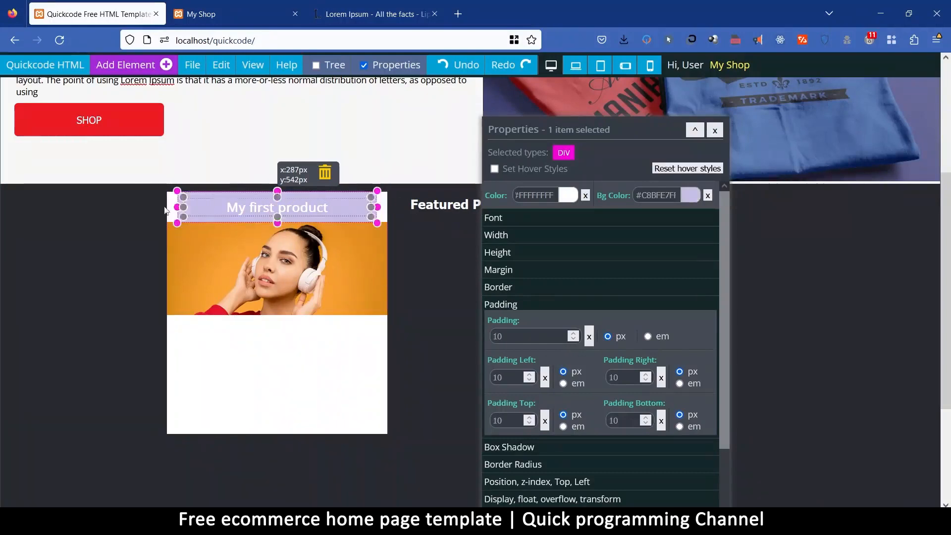
left_click(513, 271)
left_click(511, 416)
scroll(512, 417, "down", 12)
scroll(512, 418, "up", 17)
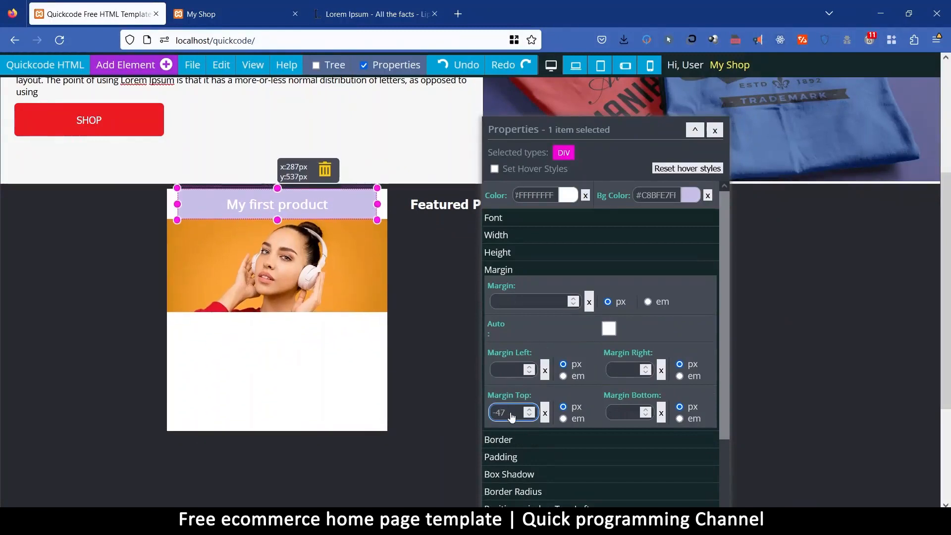
scroll(512, 418, "up", 2)
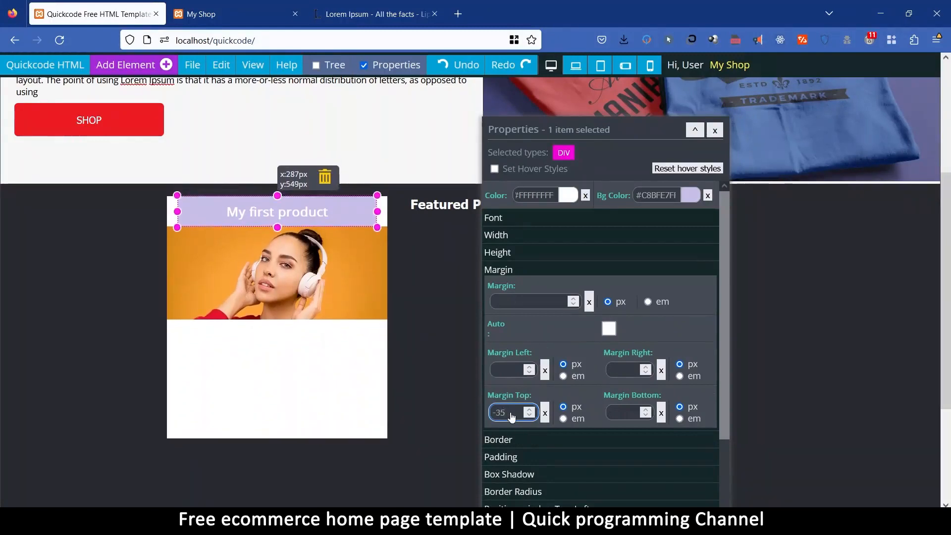
Clear all margins of the title div, try a top margin of 6 px and clear it again.
double_click(514, 416)
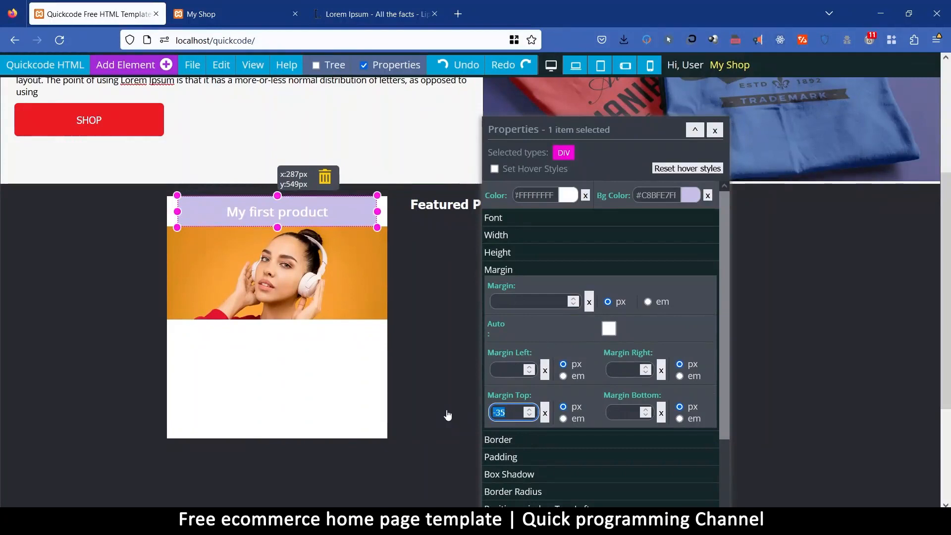
left_click(546, 413)
left_click(589, 303)
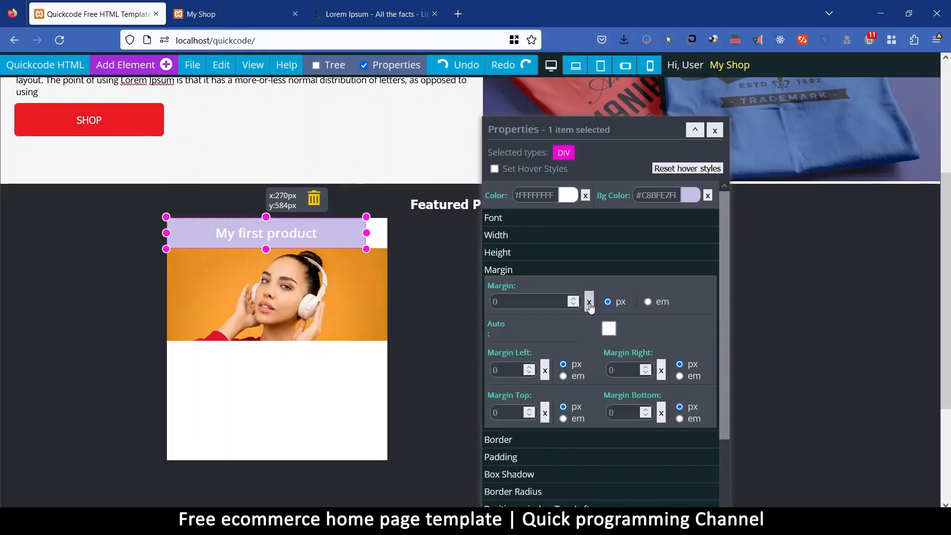
left_click(507, 414)
key("BackSpace")
type("6")
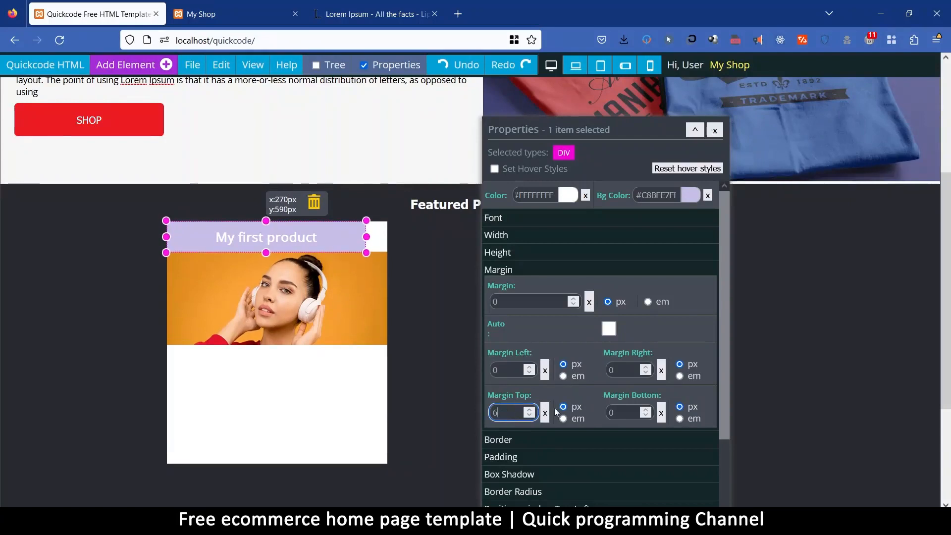
left_click(545, 413)
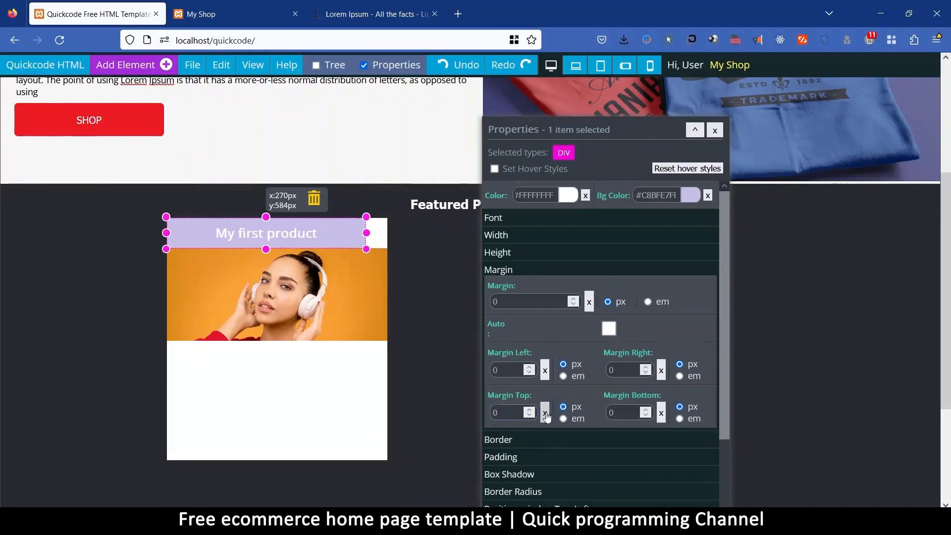
Add an H1 component inside the white product card div and set the card's text colour to black #000000.
left_click(345, 384)
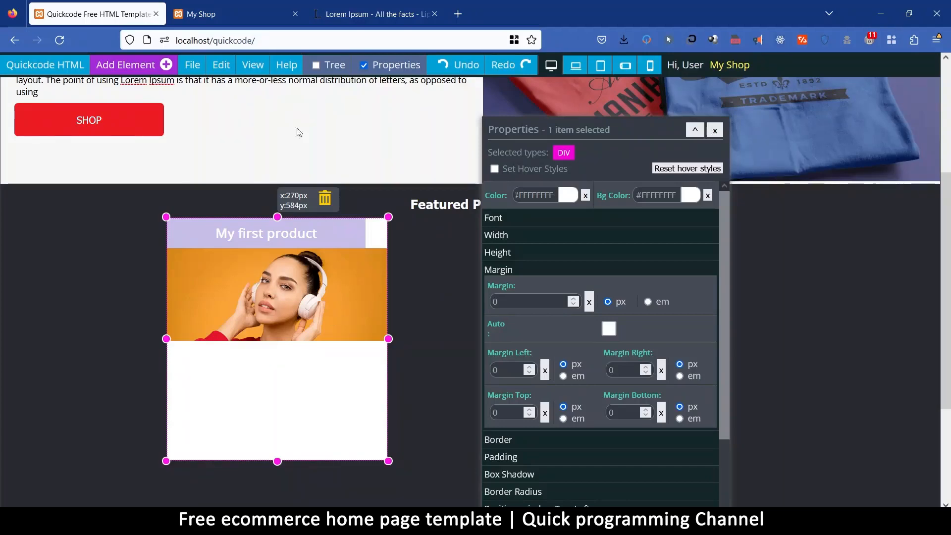
left_click(104, 65)
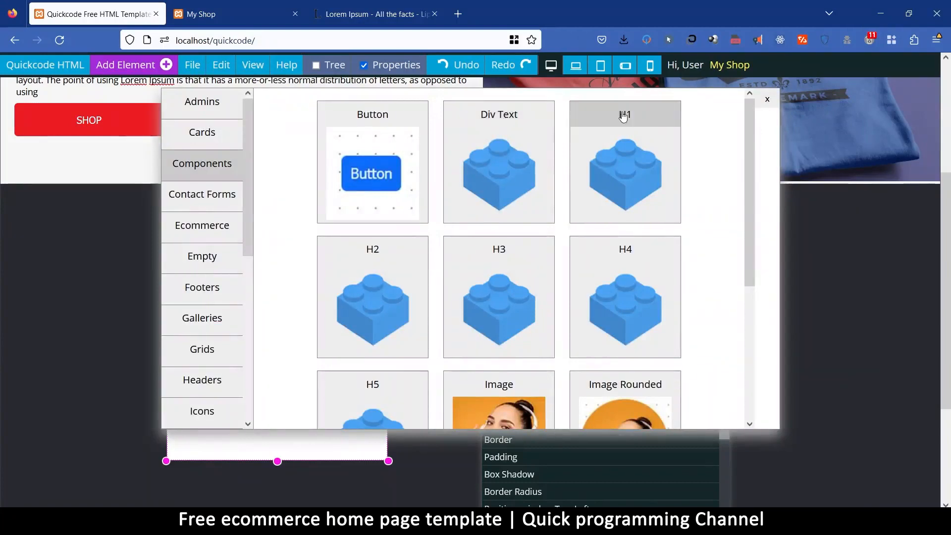
left_click(624, 116)
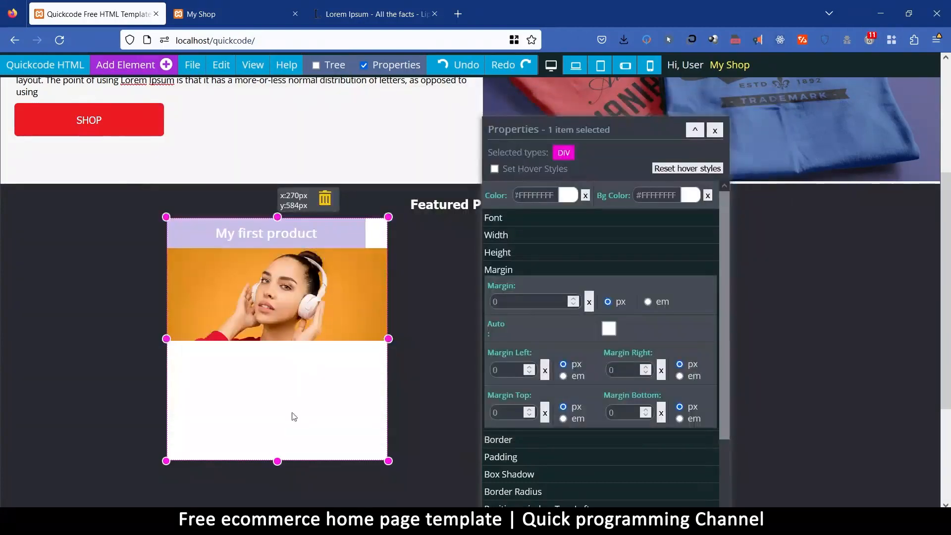
left_click(567, 196)
left_click(527, 288)
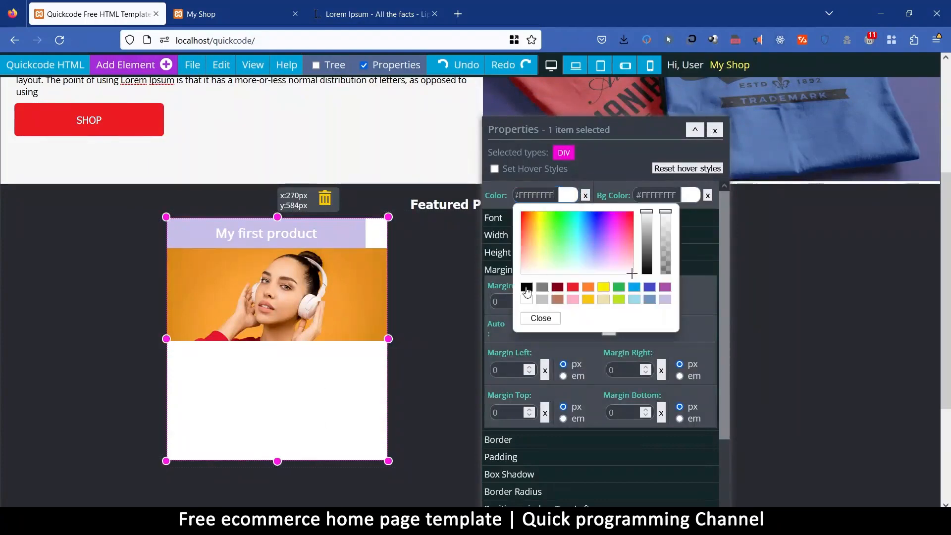
left_click(541, 319)
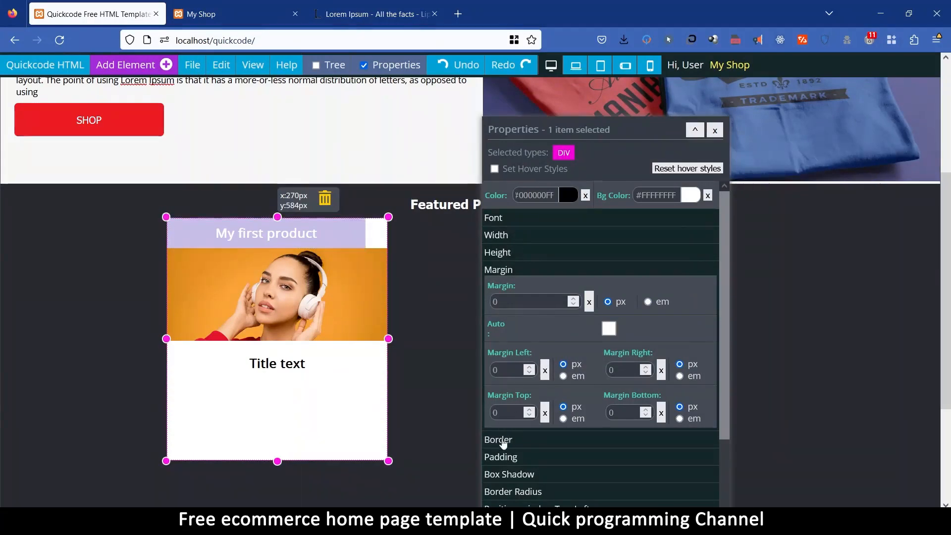
Set the white product card div's padding to 10 px.
left_click(508, 458)
left_click(506, 336)
type("1")
double_click(517, 338)
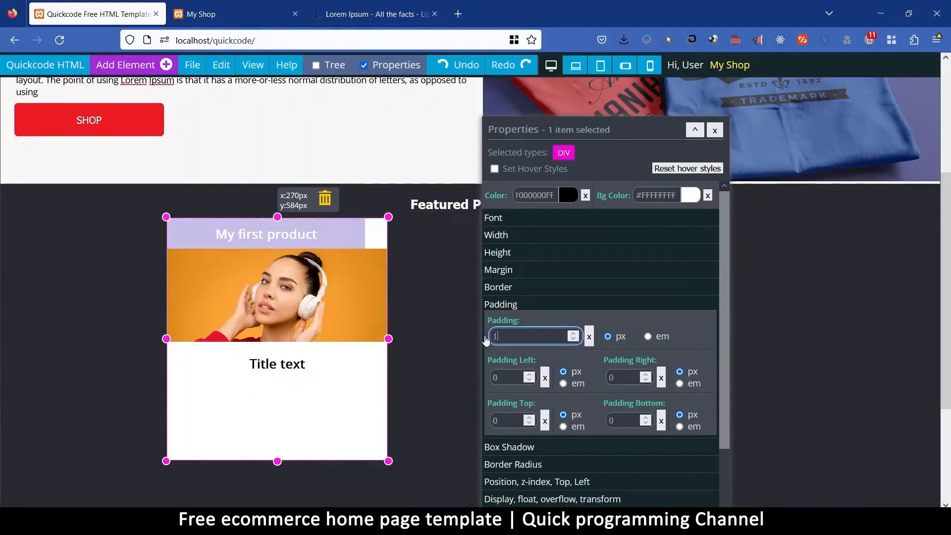
type("10")
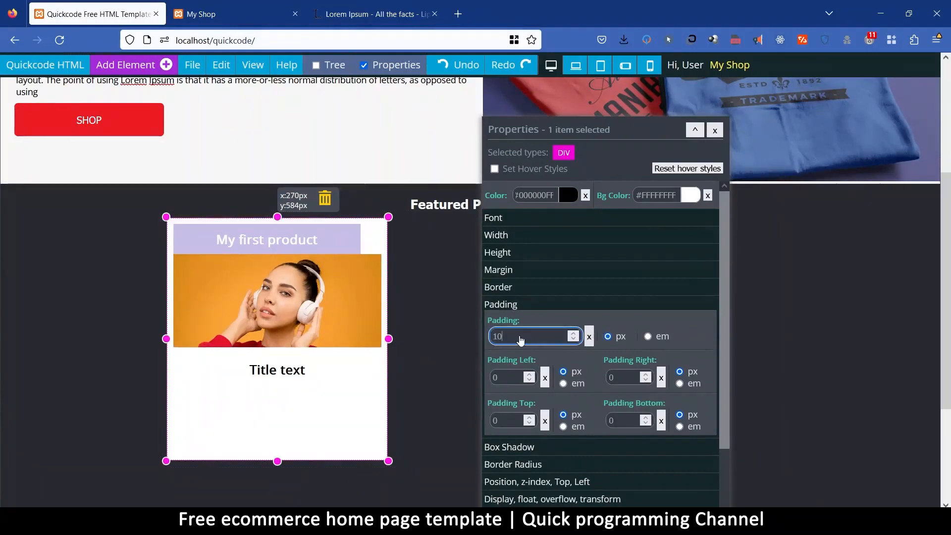
Lower the title div's top margin step by step and set it to -30 px.
left_click(303, 232)
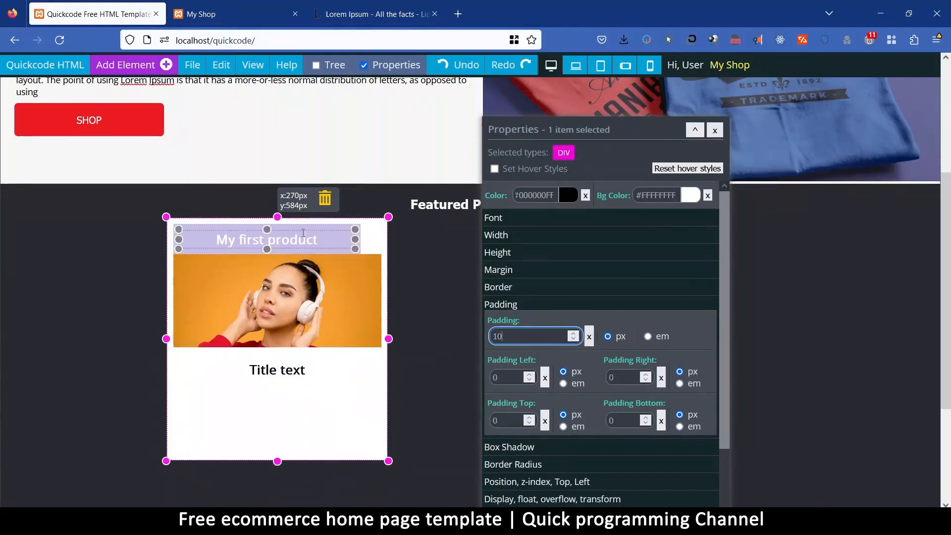
left_click(302, 228)
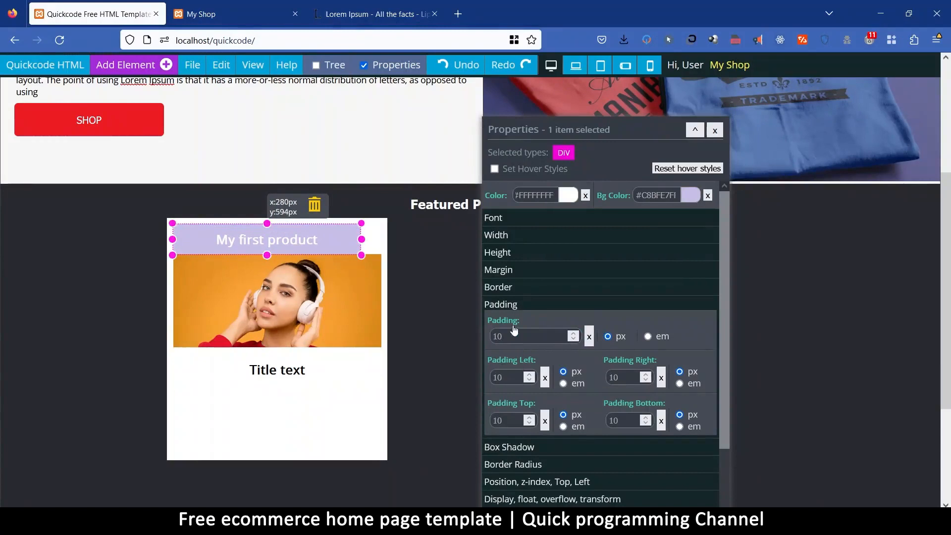
left_click(510, 276)
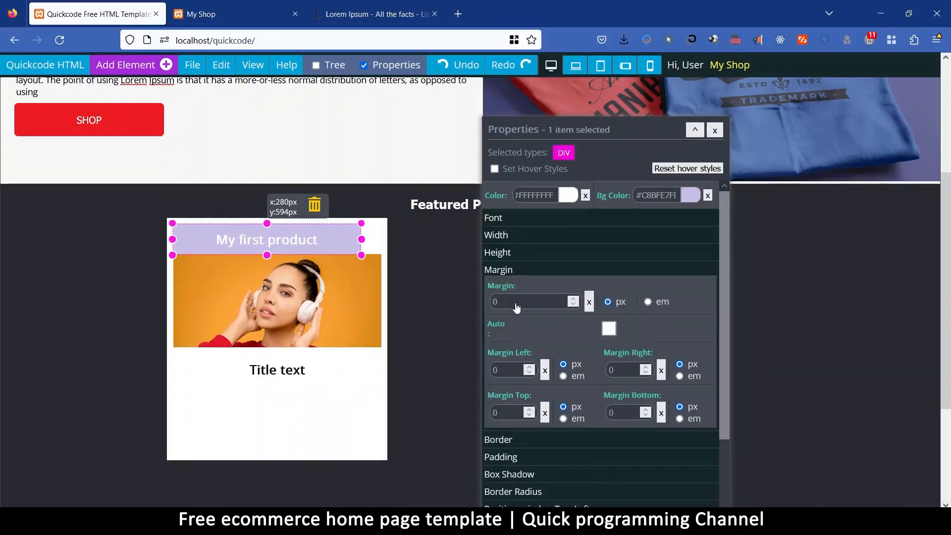
left_click(504, 418)
key("Down")
key("Down")
key("Down")
key("Down")
key("Down")
key("Down")
key("Down")
key("Down")
key("Down")
key("Down")
key("Down")
key("Down")
key("Down")
key("Down")
key("Down")
key("Down")
key("Down")
key("Down")
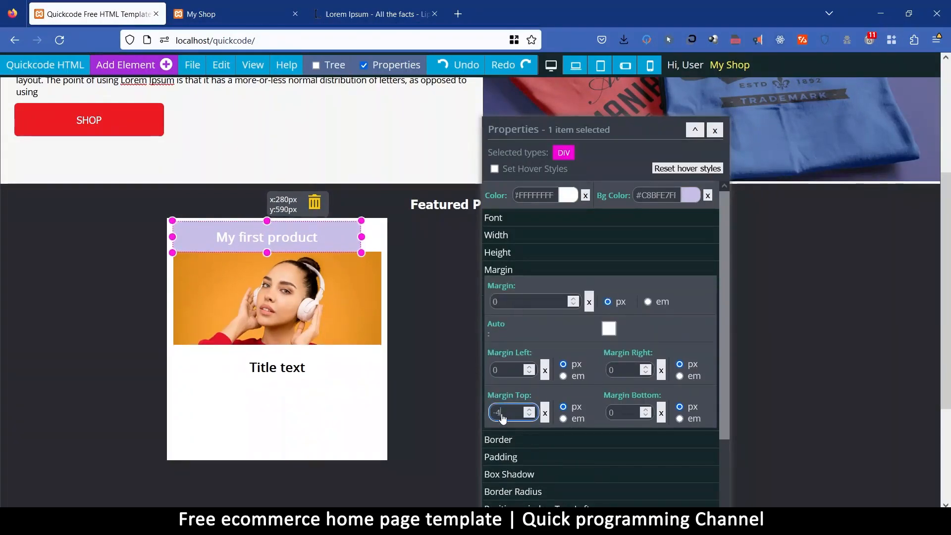
key("Down")
key("Down")
key("Down")
key("Down")
key("Down")
key("Down")
key("Down")
key("Down")
key("Down")
key("Down")
key("Down")
key("Down")
key("Down")
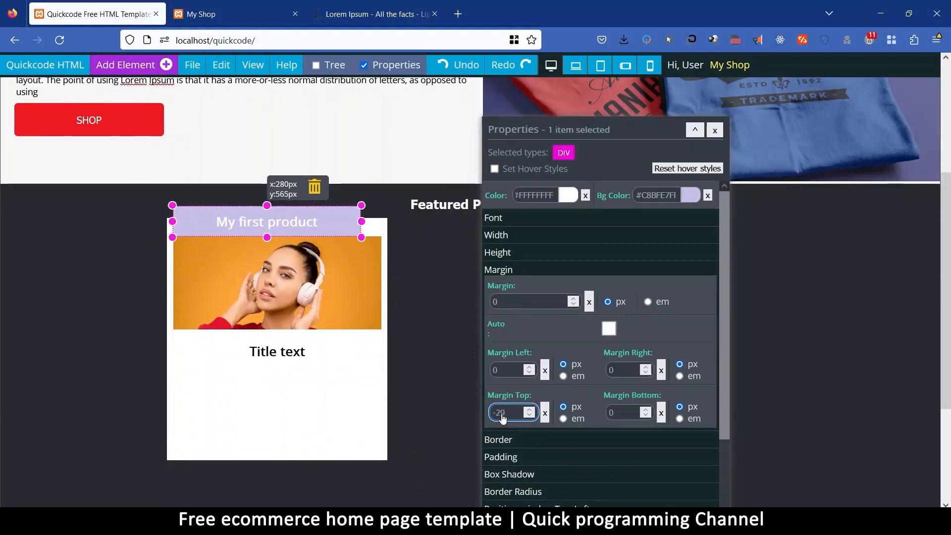
key("Down")
key("BackSpace")
key("BackSpace")
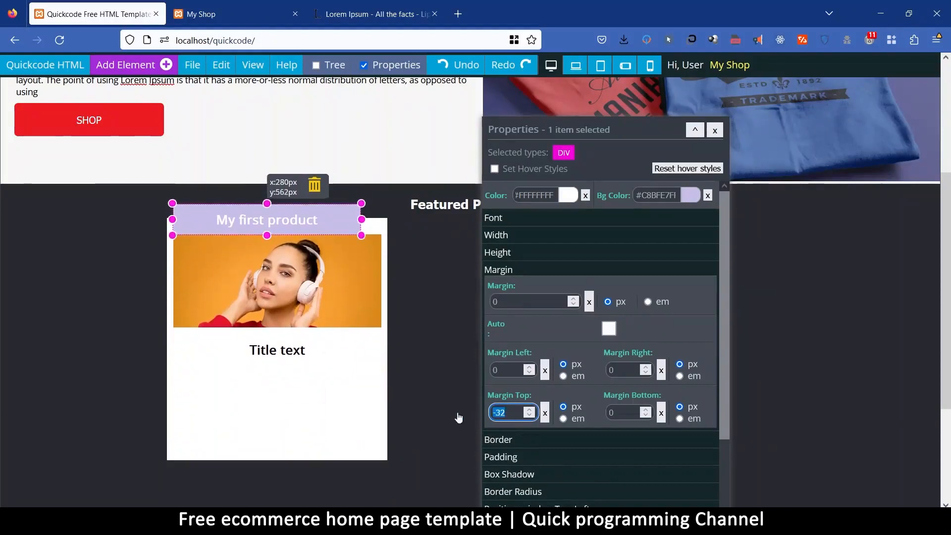
type("30")
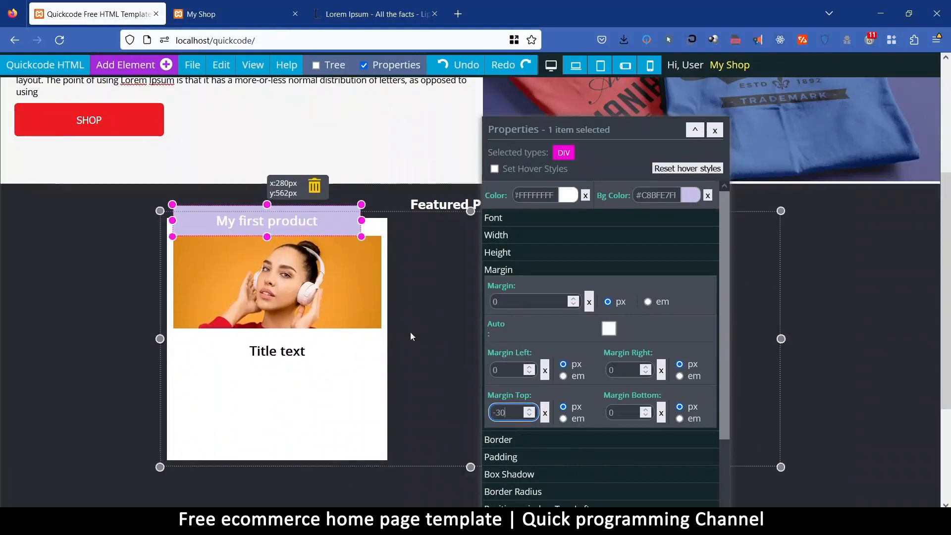
Enable auto margins on the title div and set its top margin to -30 px.
left_click(609, 329)
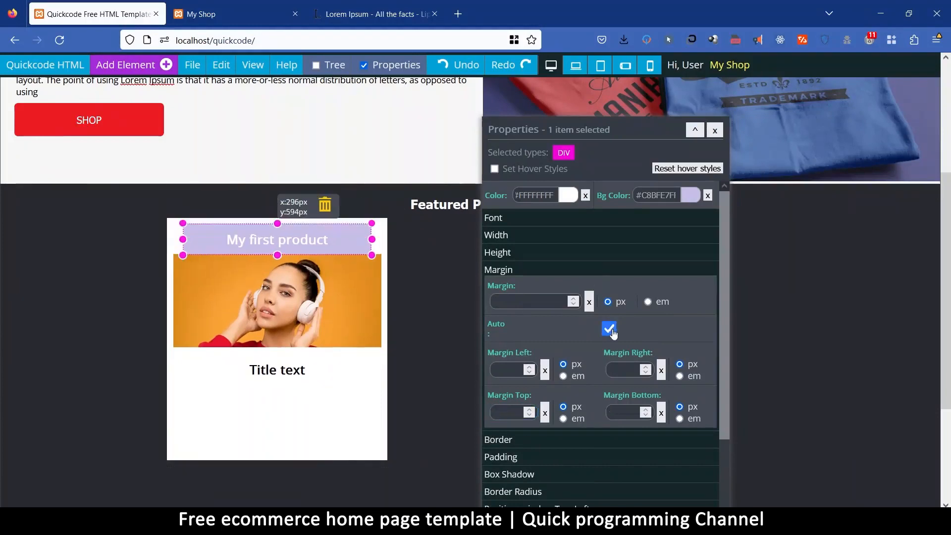
left_click(519, 414)
type("-30")
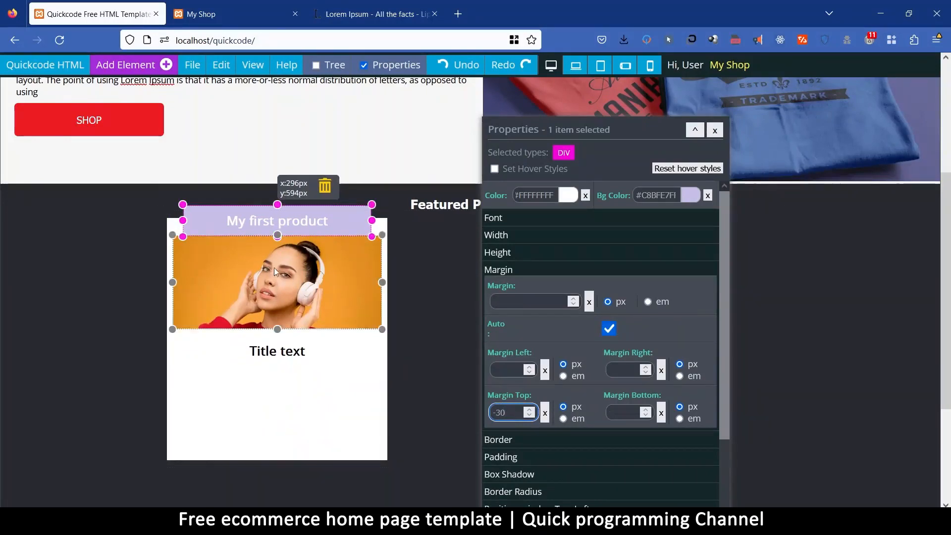
Set the product image's top margin to -28 px so that it overlaps the title div.
left_click(347, 268)
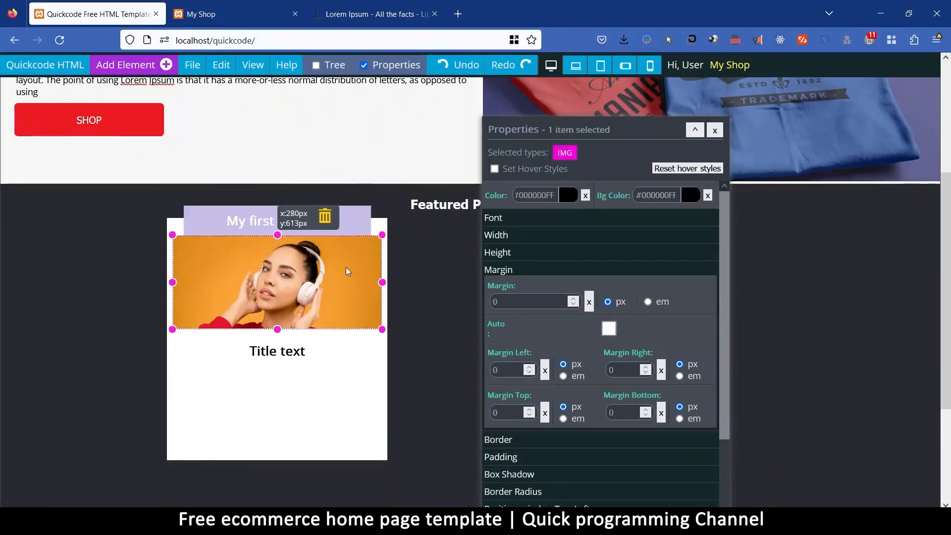
left_click(352, 209)
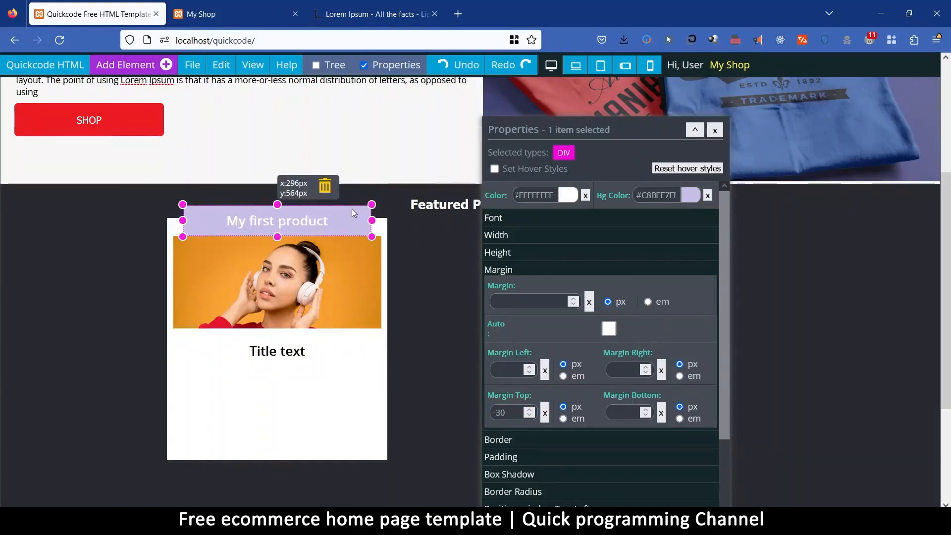
left_click(365, 306)
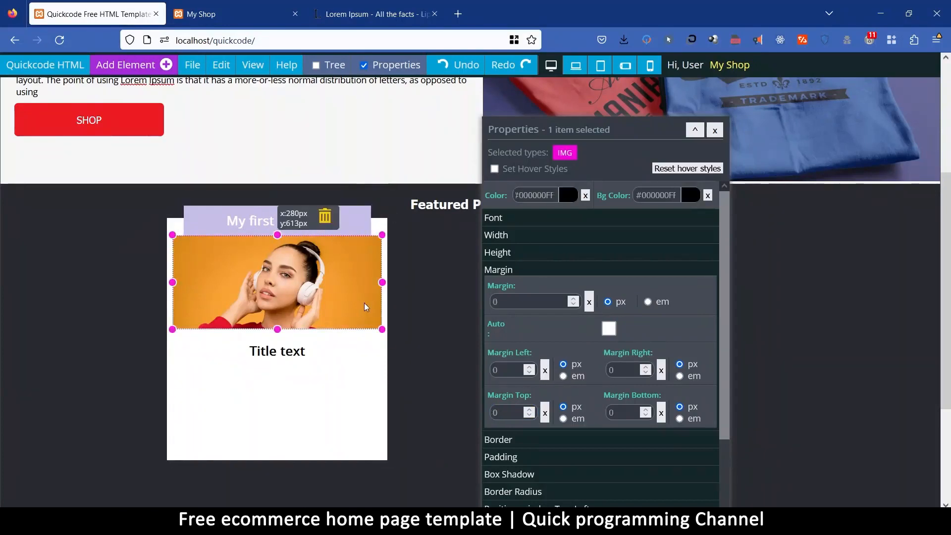
left_click(507, 414)
type("-9")
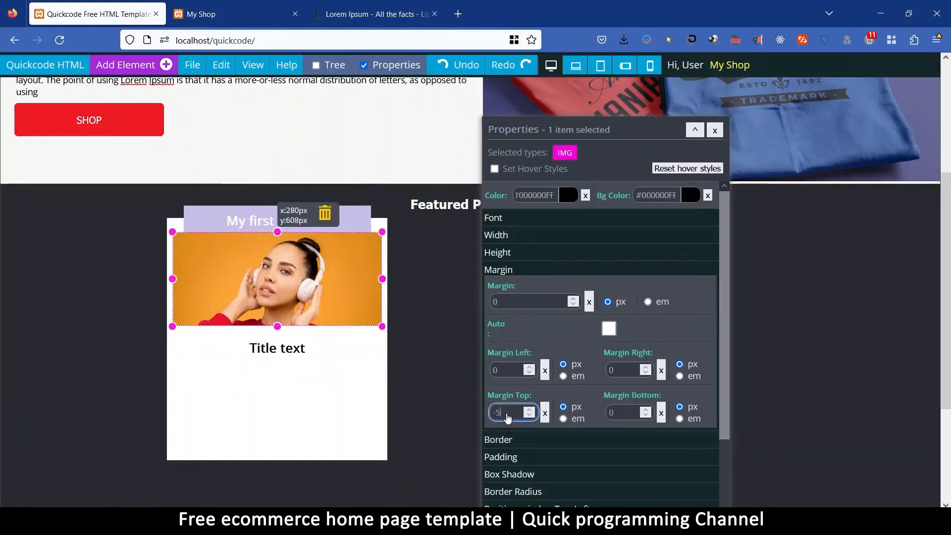
key("Down")
key("Down")
key("Down")
key("Down")
key("Down")
key("Down")
key("Down")
key("Down")
key("Down")
key("Down")
key("Down")
key("Down")
key("Down")
key("Down")
key("Down")
key("Down")
key("Down")
key("Down")
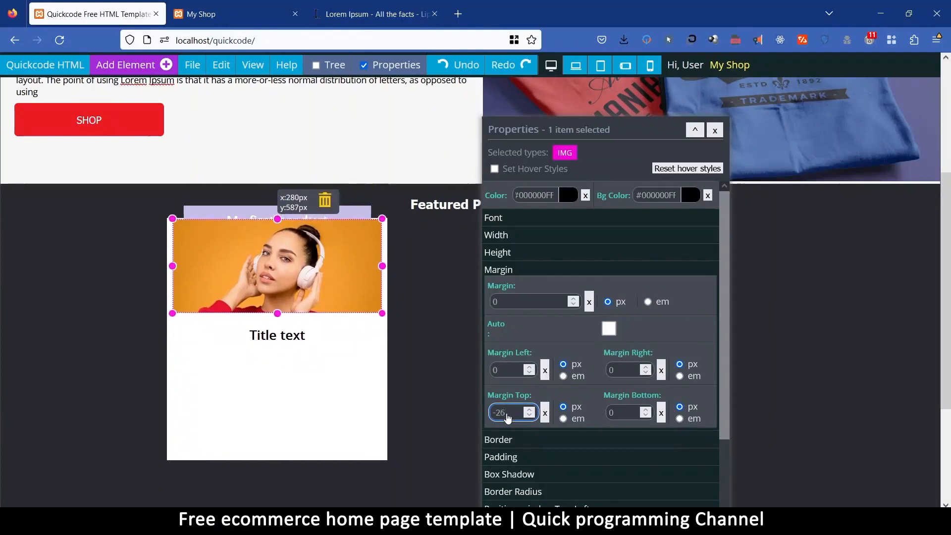
key("Down")
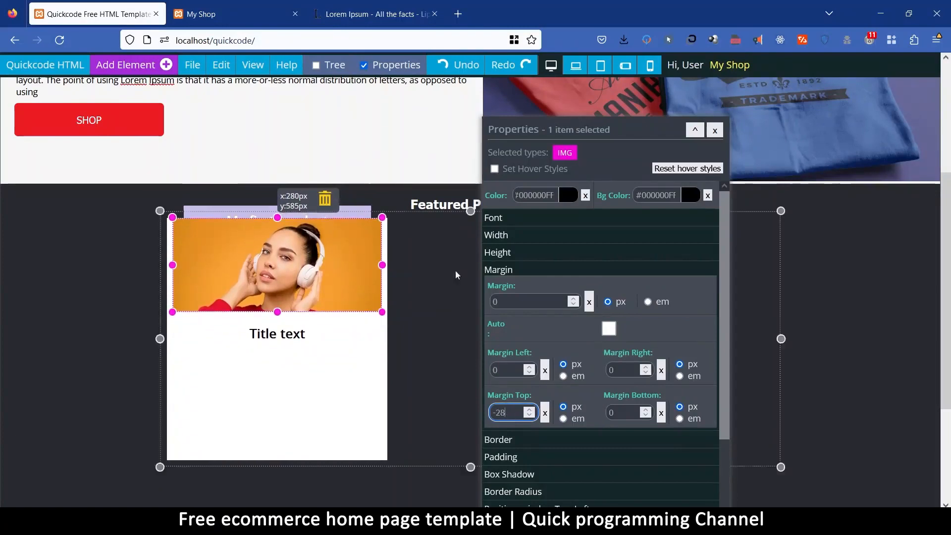
Set the position of the "My first product" title div to Relative so that it sits above the image.
left_click(358, 212)
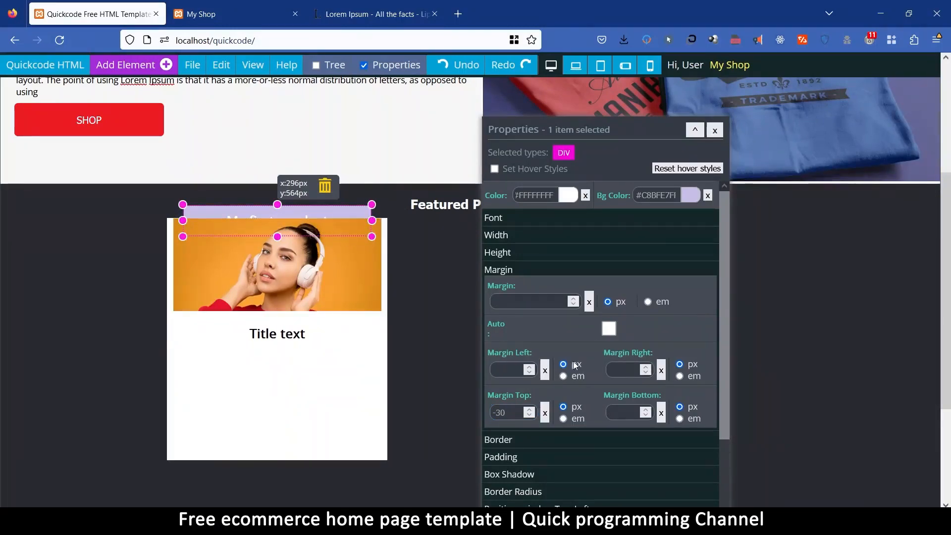
scroll(568, 481, "down", 5)
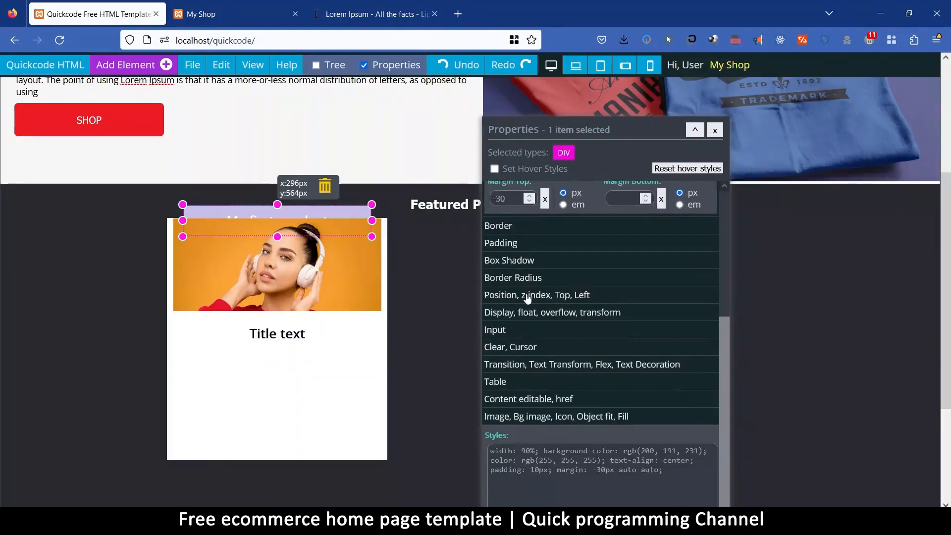
left_click(526, 293)
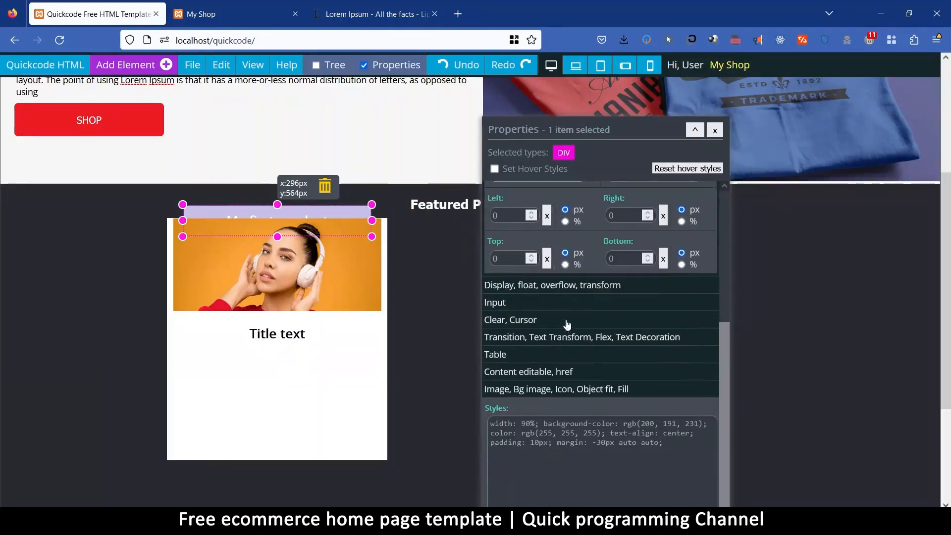
scroll(557, 292, "up", 3)
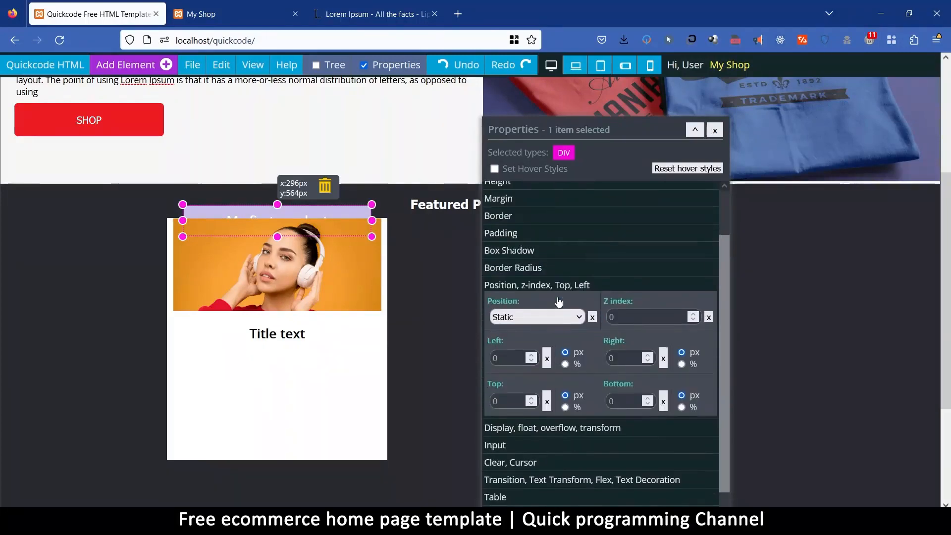
left_click(549, 323)
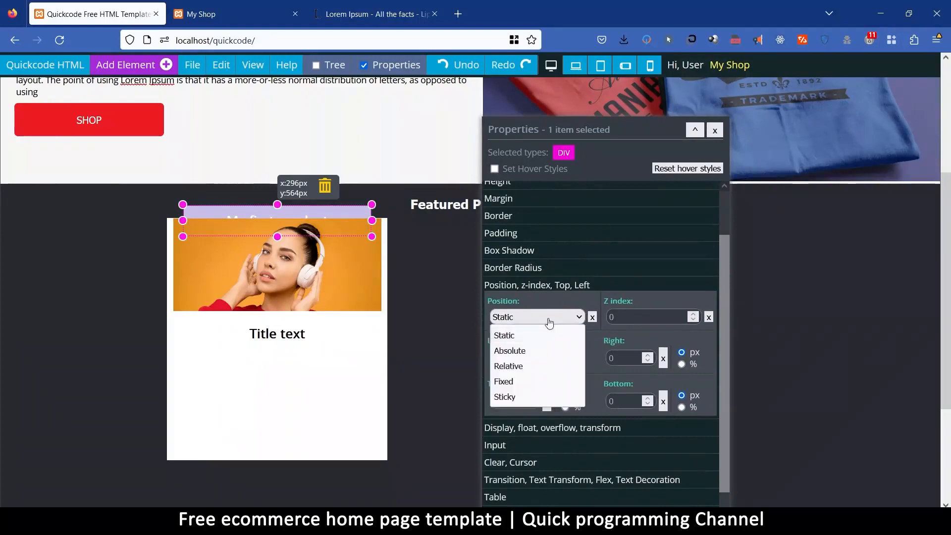
left_click(521, 366)
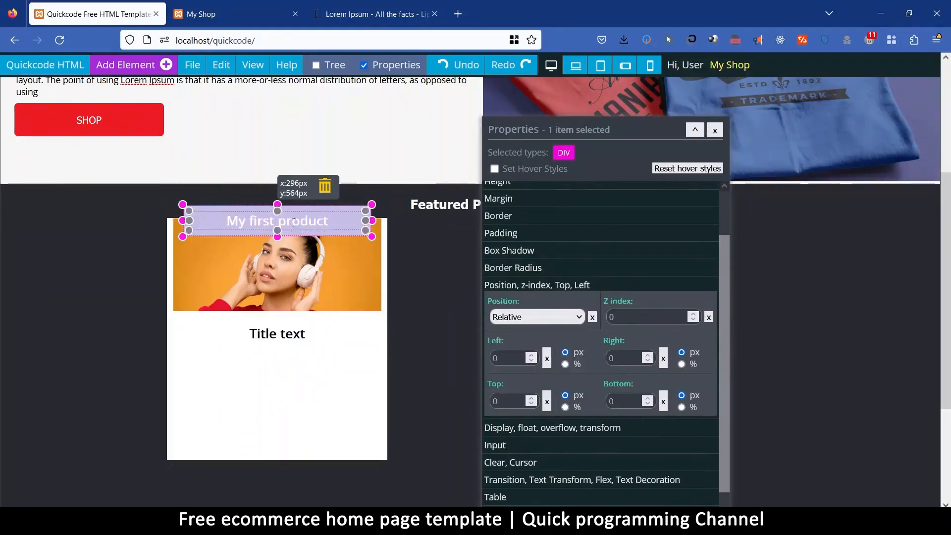
Stretch the product image to about 255 px high and replace the heading text below it with "$340".
left_click(349, 279)
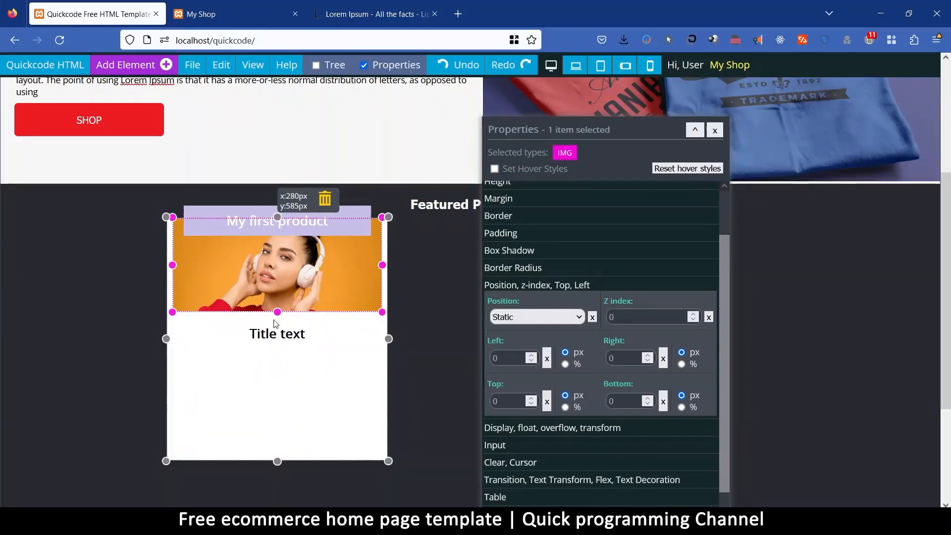
left_click_drag(278, 311, 278, 377)
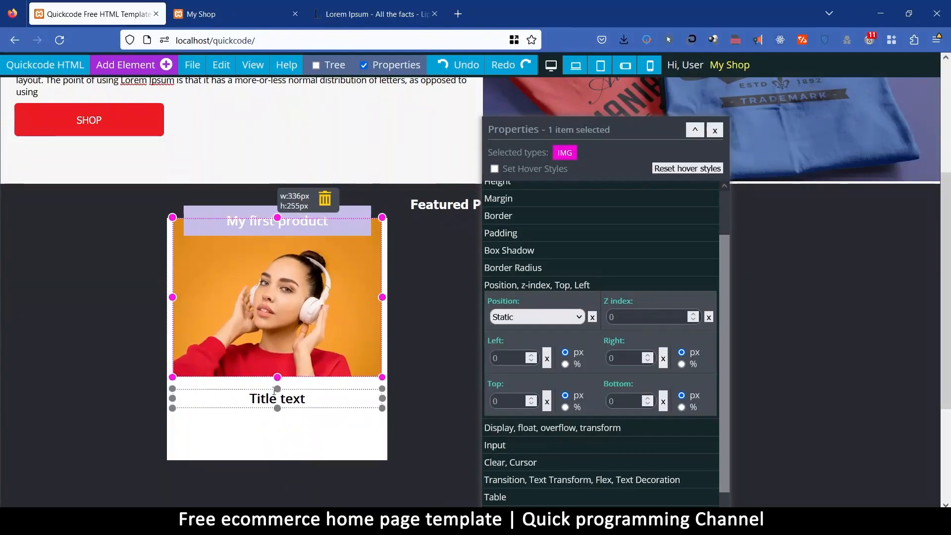
left_click(254, 394)
left_click_drag(249, 399, 305, 399)
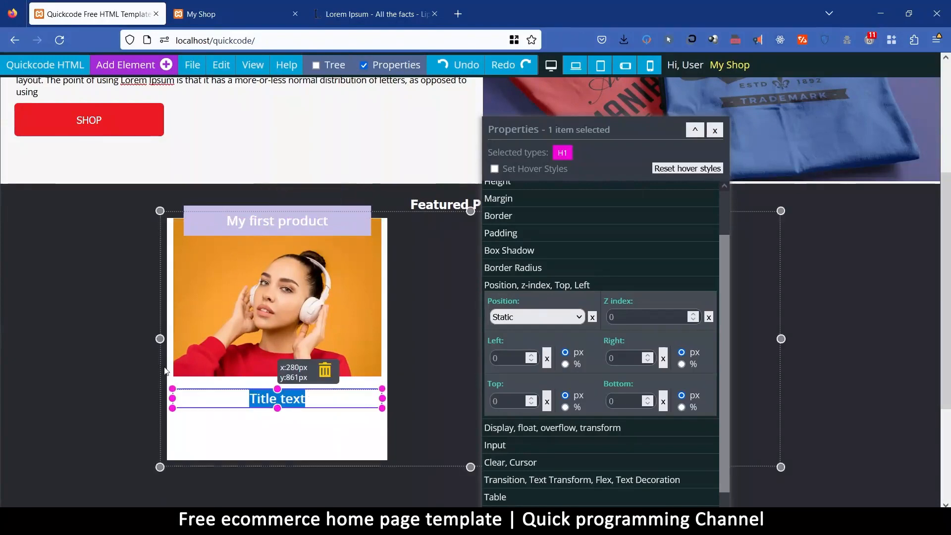
type("$340")
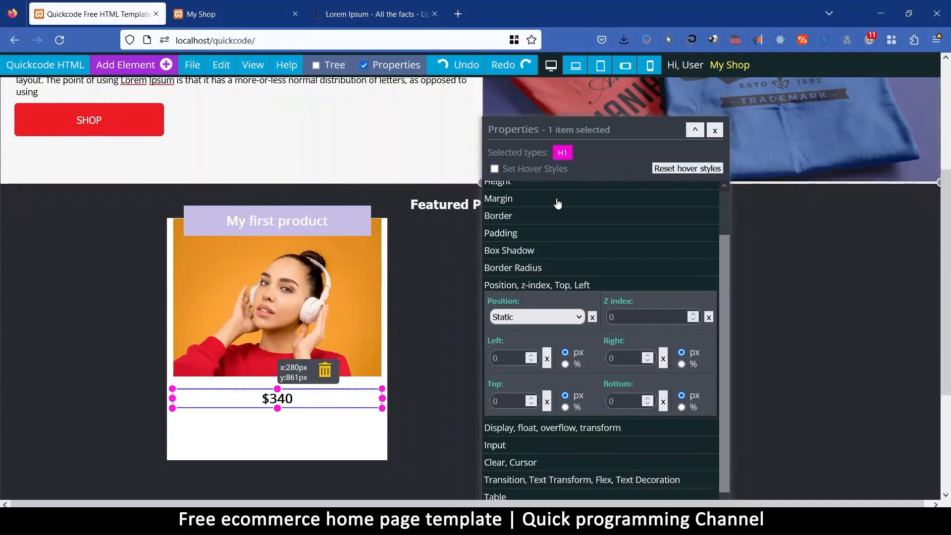
Set the price heading's font size to 40 px and its margin to 0.
scroll(556, 202, "up", 3)
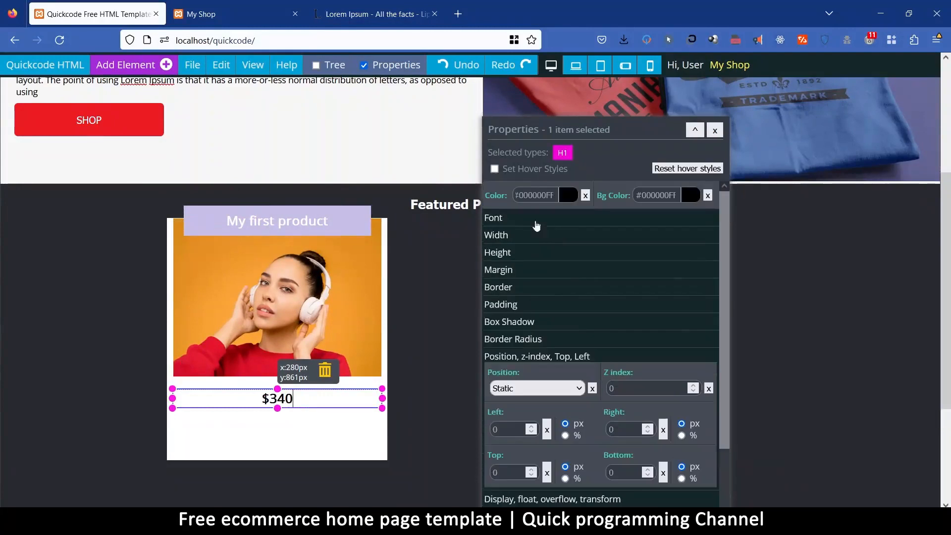
left_click(505, 219)
double_click(515, 252)
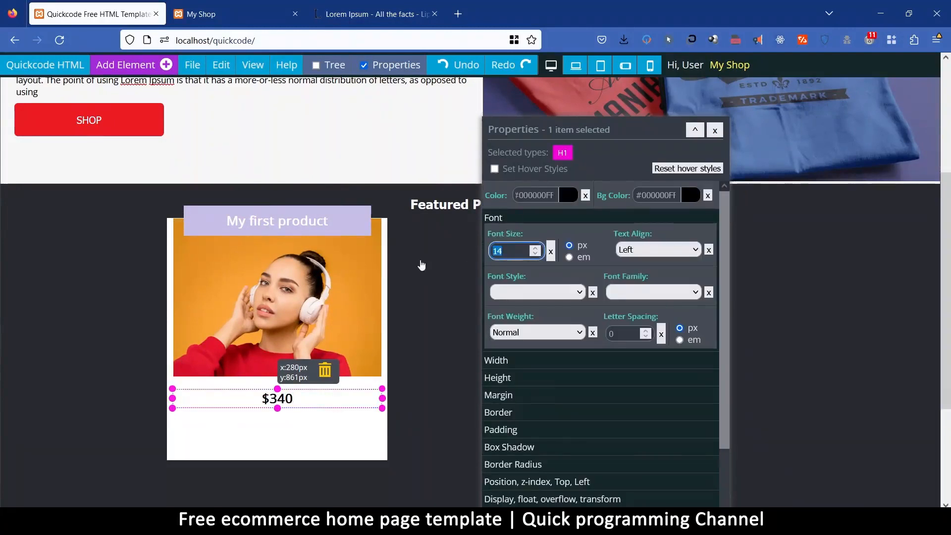
type("40")
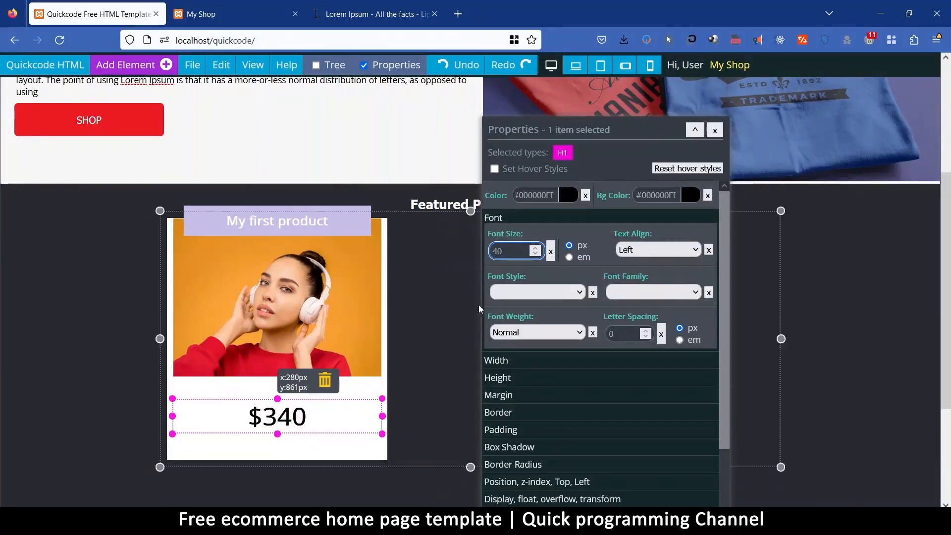
left_click(511, 395)
double_click(513, 302)
type("0")
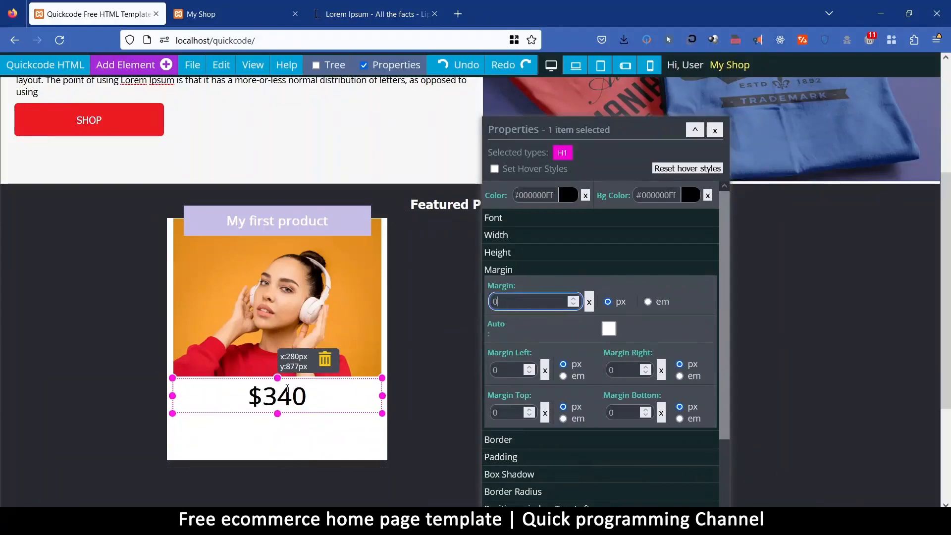
Add a Div Text component to the white product card below the price.
left_click(310, 436)
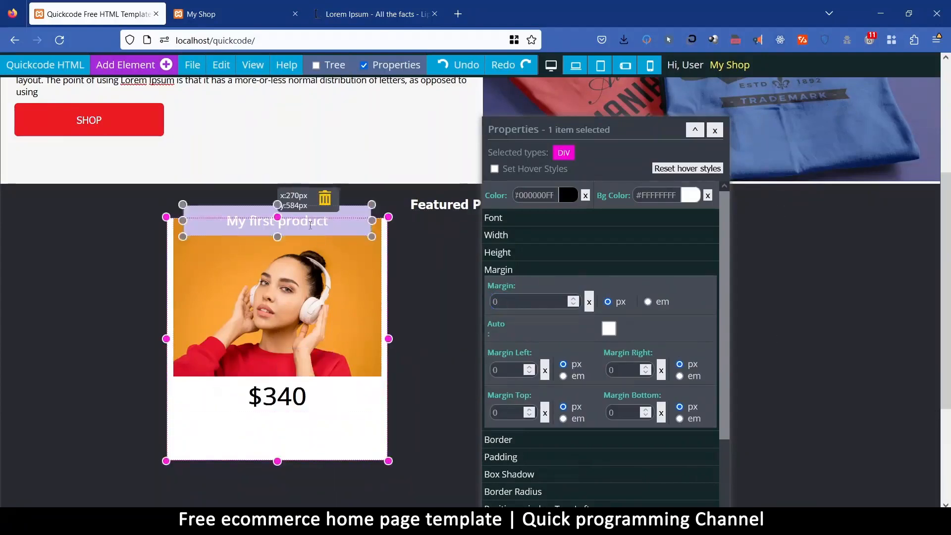
left_click(128, 65)
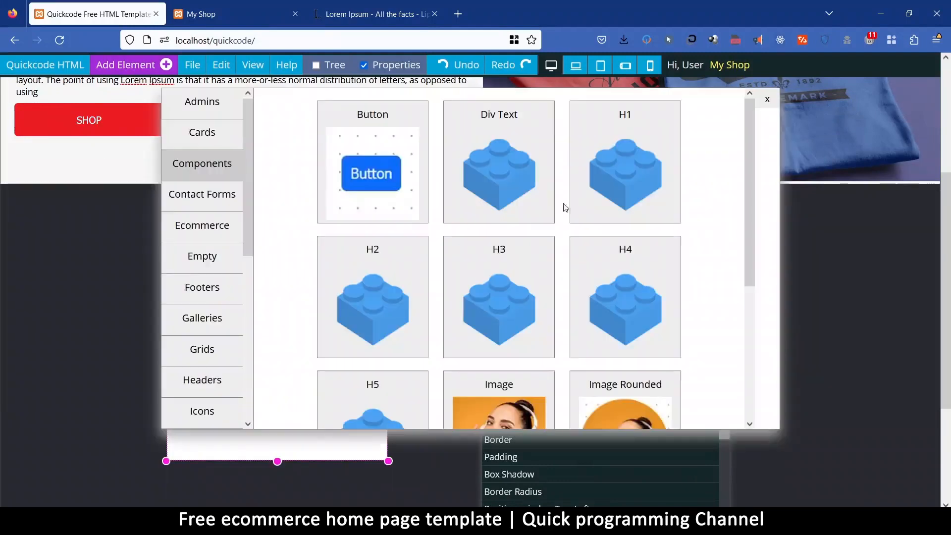
left_click(507, 116)
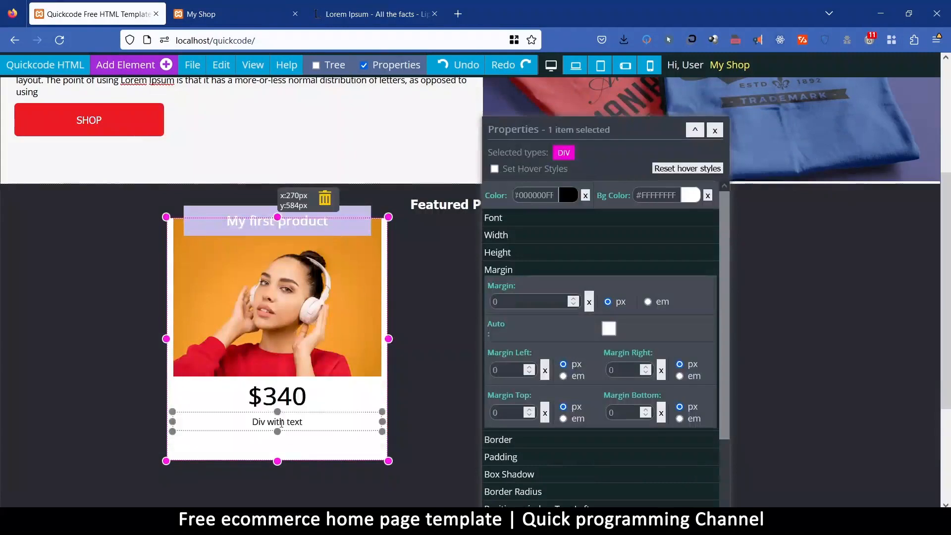
Replace the new div's text with "It is a long established fact... looking at its layout", copied from the open Lorem Ipsum website.
left_click(403, 6)
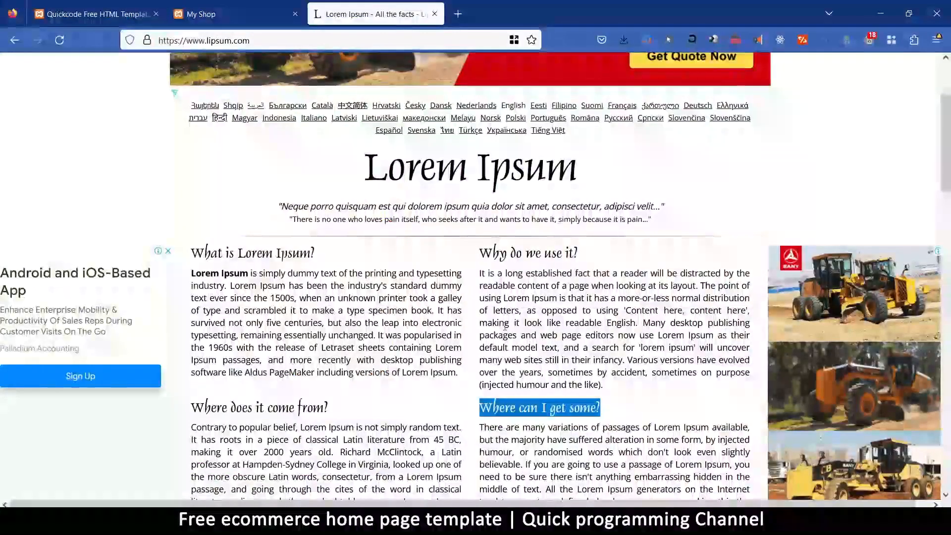
left_click_drag(481, 269, 695, 286)
key("ctrl+c")
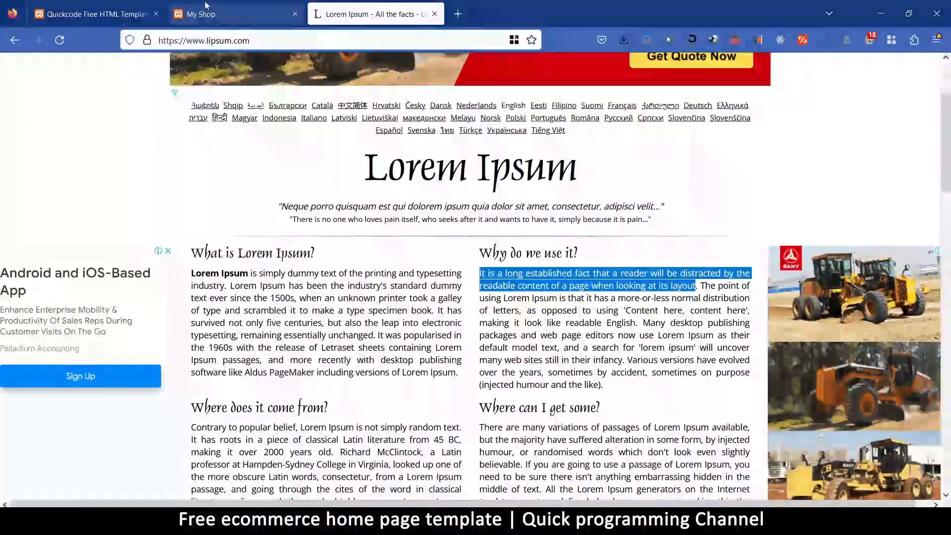
left_click(228, 14)
left_click(114, 4)
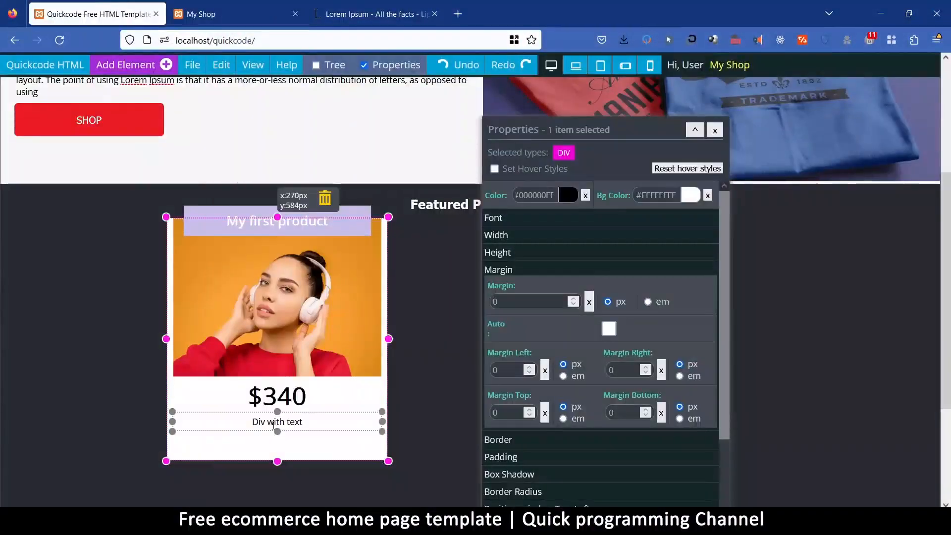
left_click(276, 422)
double_click(276, 421)
key("ctrl+v")
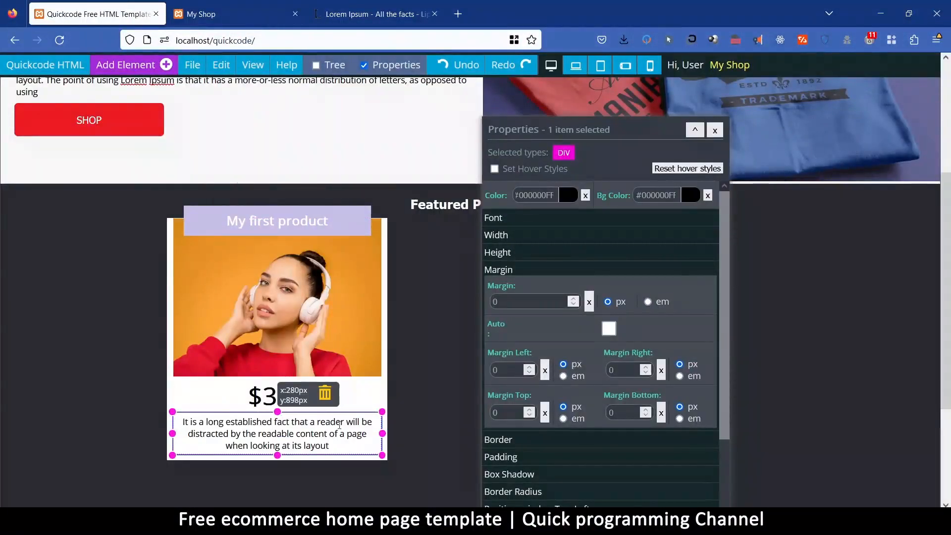
Shorten the product description to "It is a long established fact that".
left_click_drag(330, 445, 332, 432)
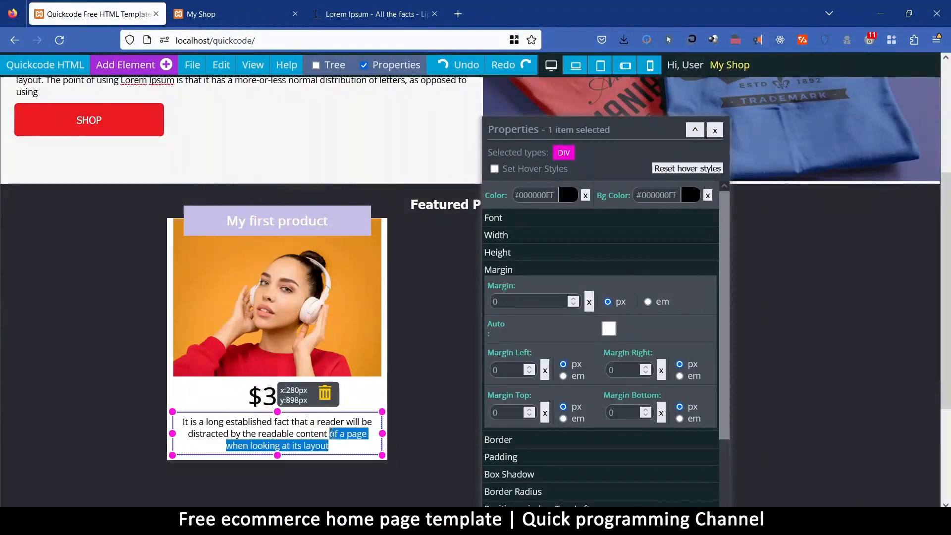
key("Delete")
left_click(327, 454)
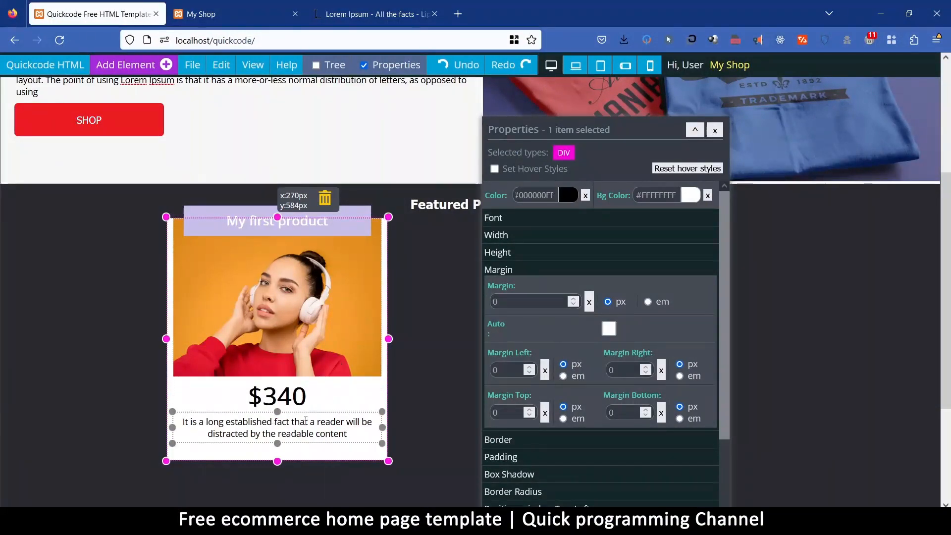
left_click_drag(309, 421, 345, 435)
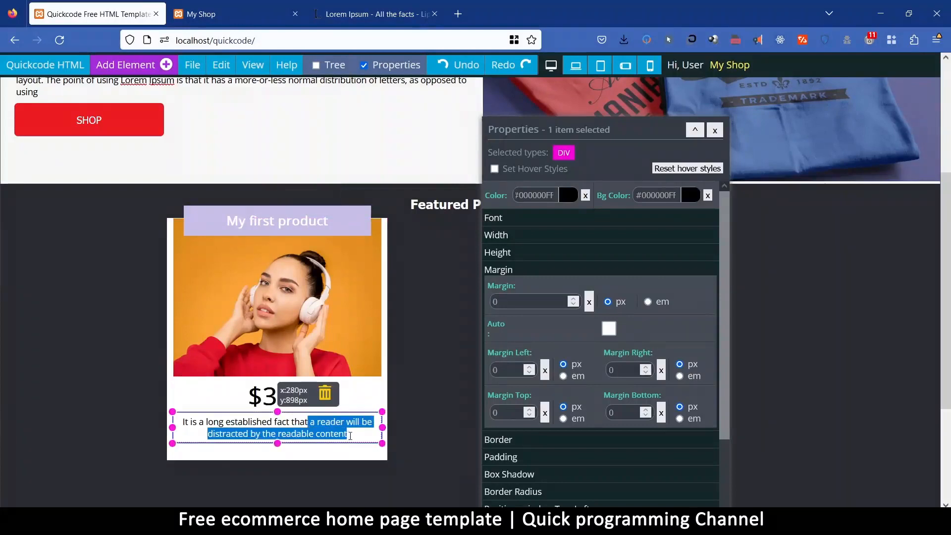
key("BackSpace")
Extend the product card to about 416 px high and add a Button component below its description.
left_click(300, 446)
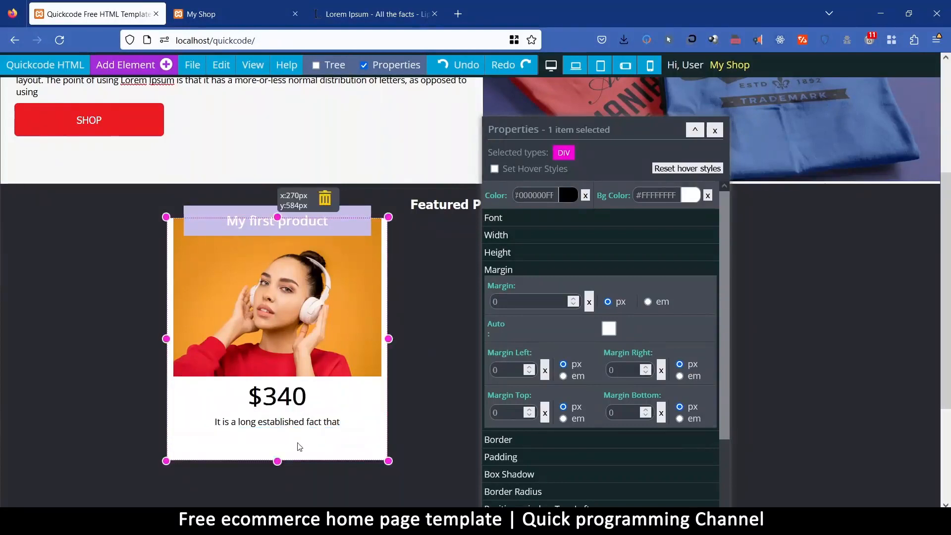
left_click_drag(278, 461, 279, 477)
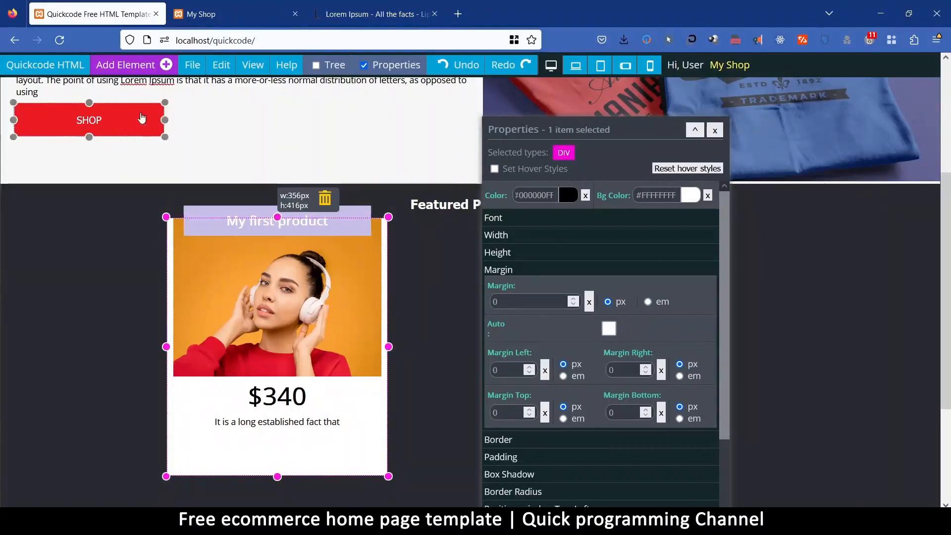
left_click(137, 67)
left_click(389, 178)
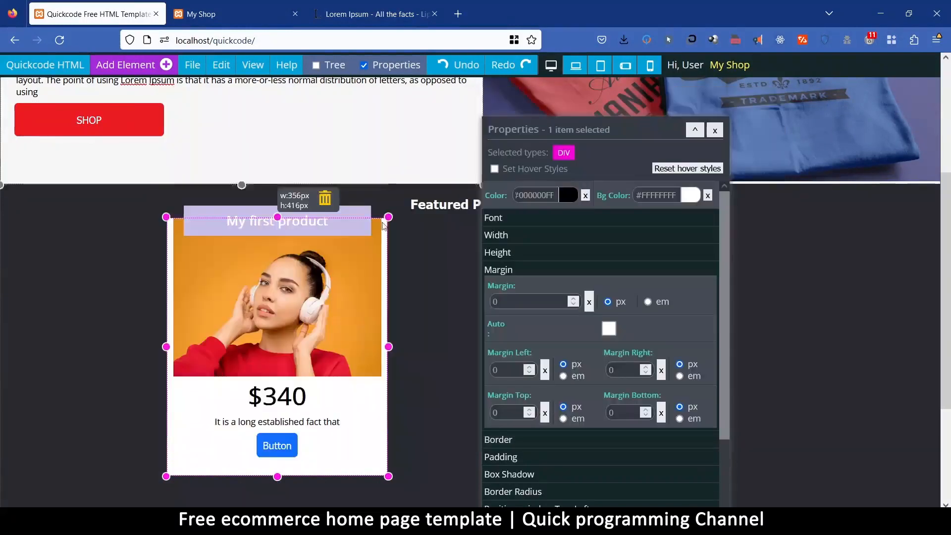
Widen the card's button to about 187 px and change its label to "BUY".
double_click(273, 454)
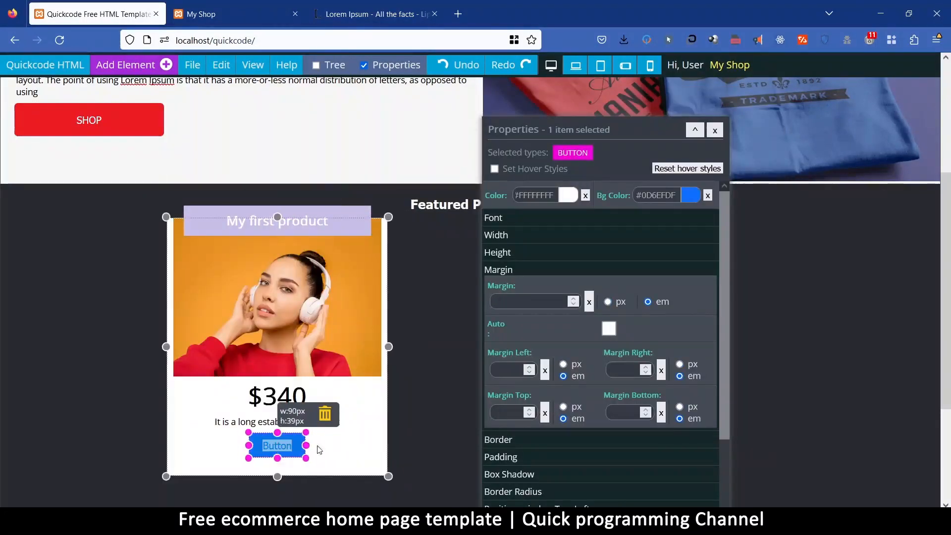
left_click(296, 449)
double_click(288, 449)
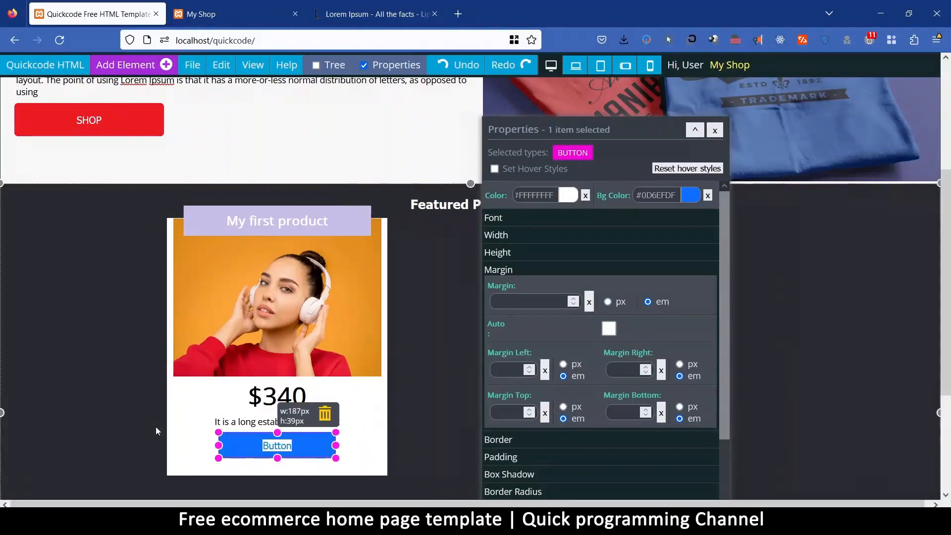
type("BUY")
Reduce the product card's height to about 404 px and clear its padding.
left_click(374, 453)
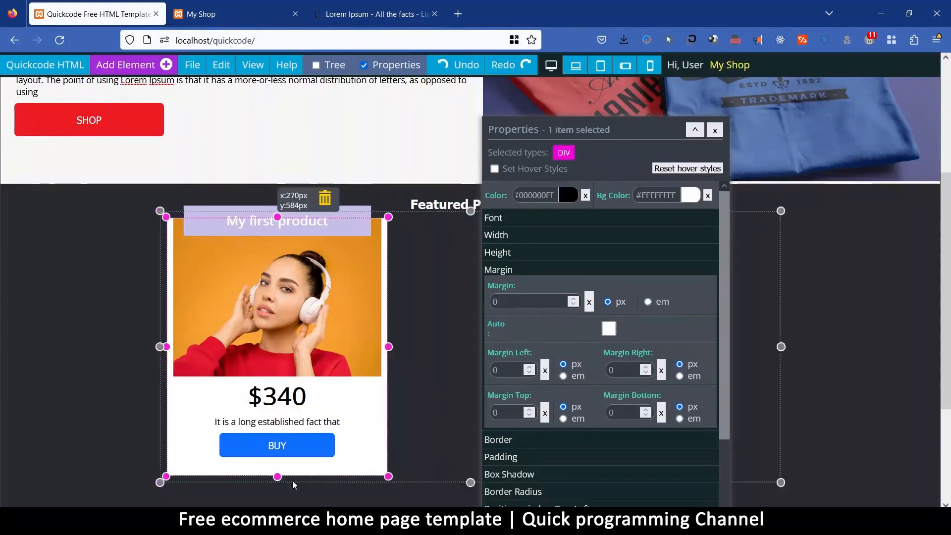
left_click_drag(277, 477, 370, 463)
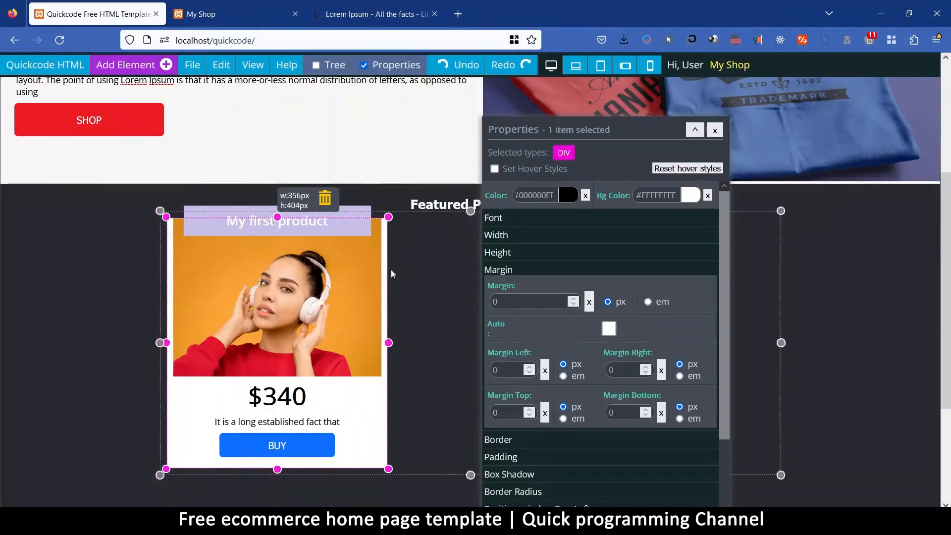
left_click(371, 296)
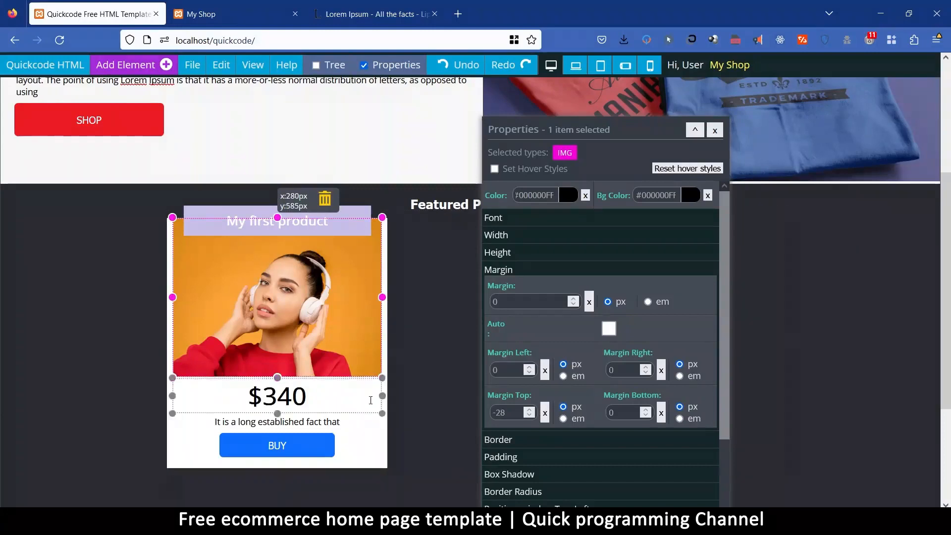
left_click(387, 439)
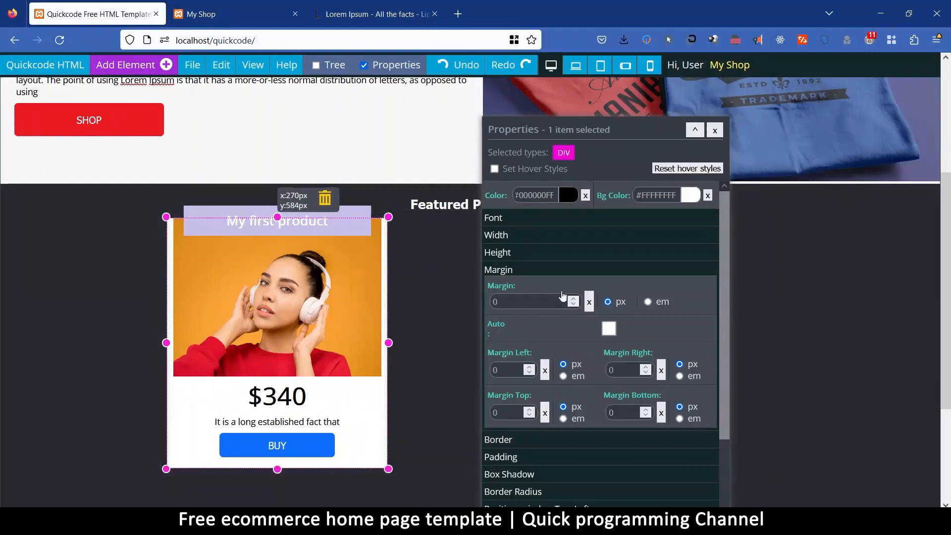
left_click(513, 456)
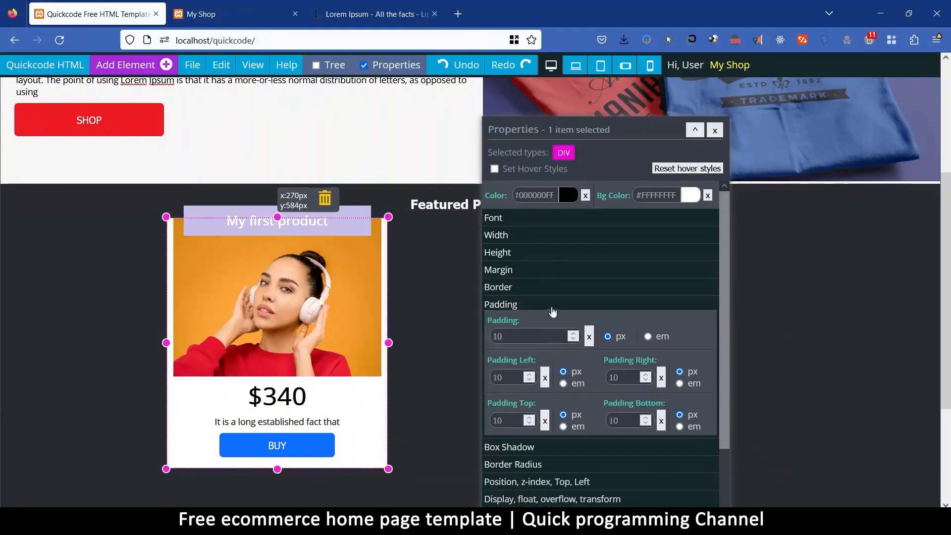
left_click(589, 337)
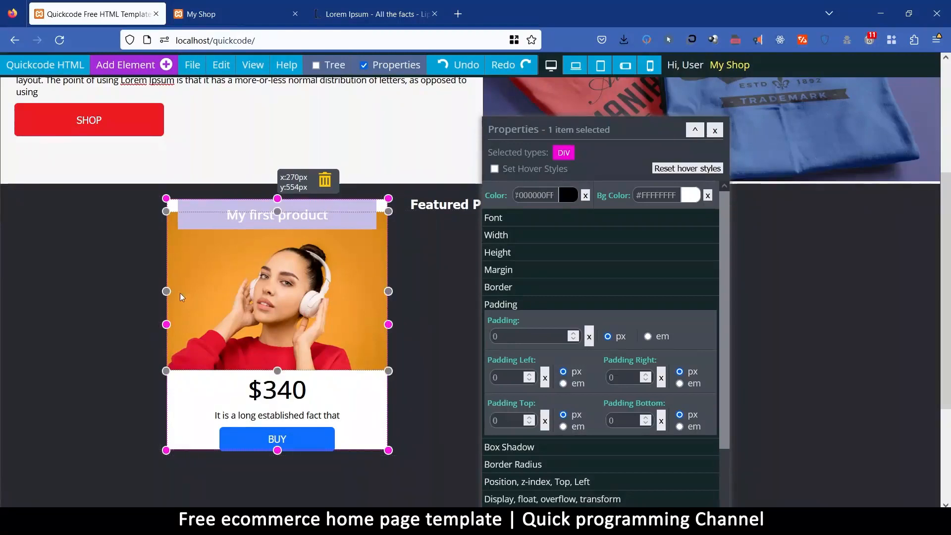
Set the product card's padding to 1 px on all sides and reduce its height to about 400 px.
left_click(345, 201)
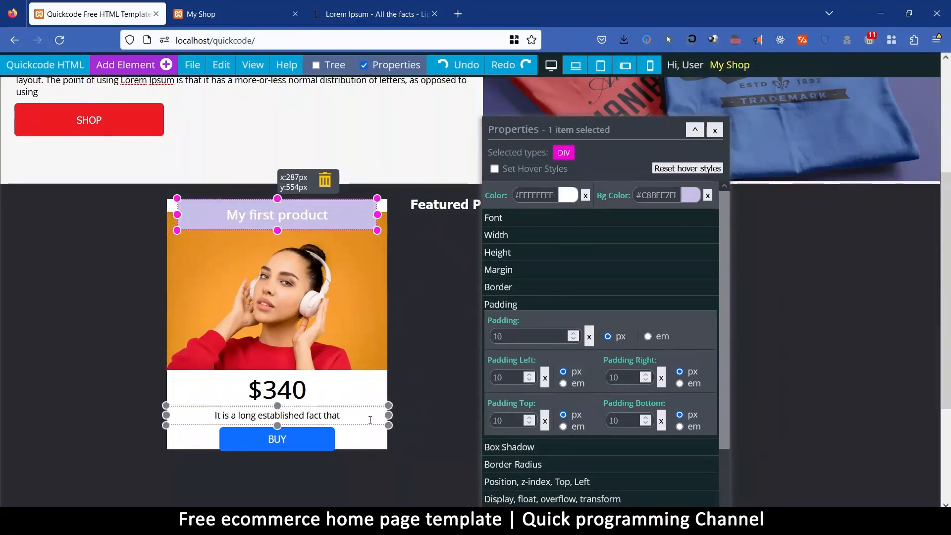
left_click(377, 438)
left_click(505, 340)
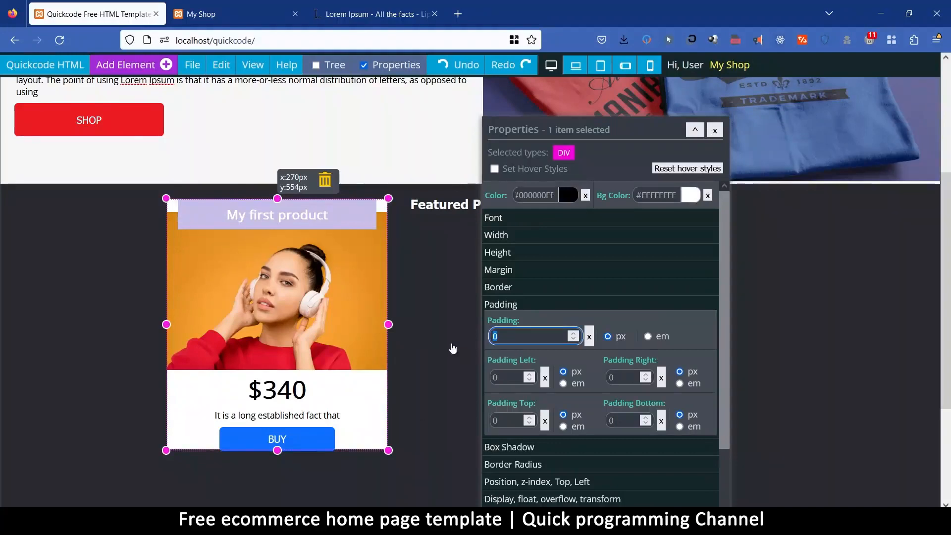
type("1")
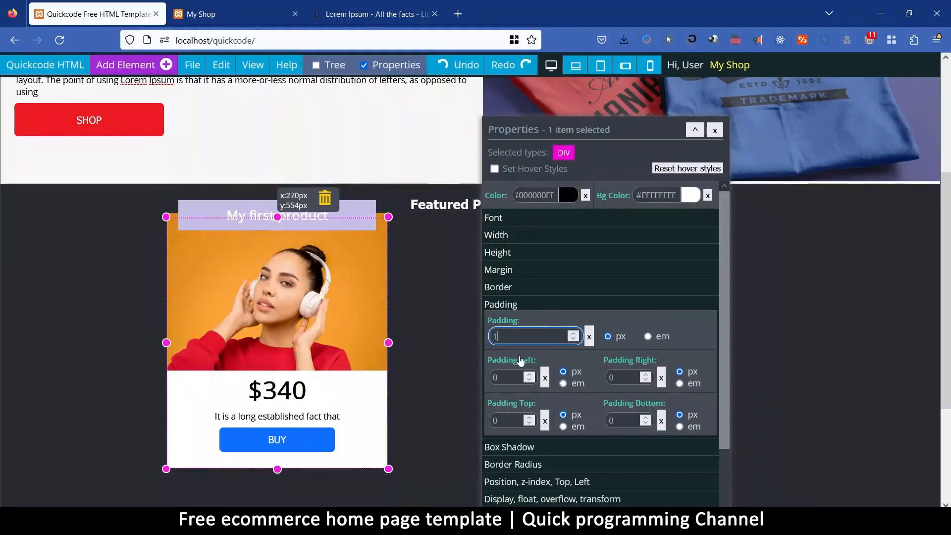
left_click(510, 378)
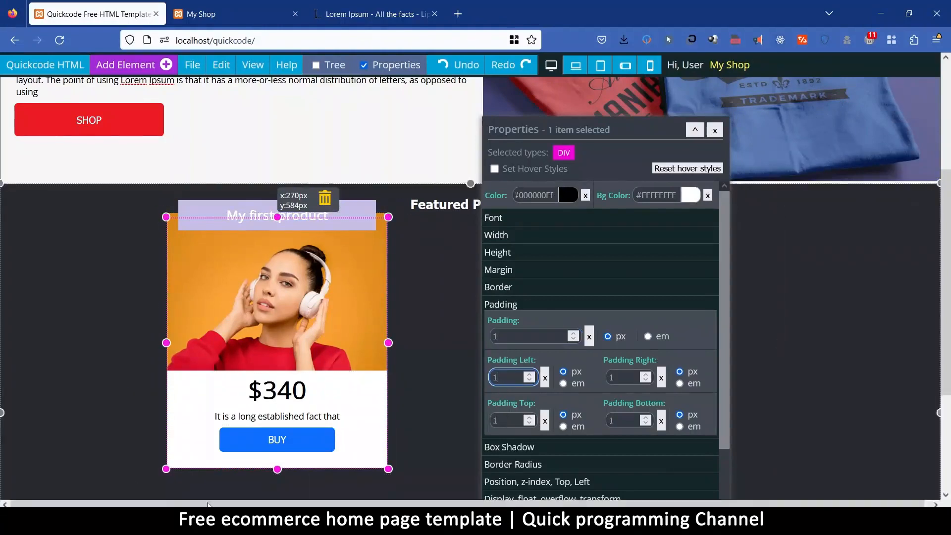
left_click(277, 468)
left_click_drag(277, 468, 277, 466)
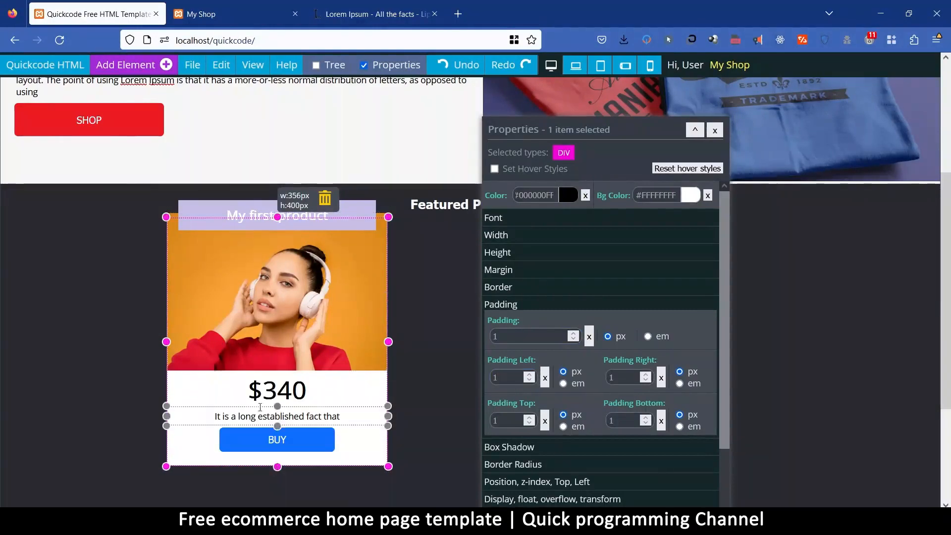
Try the Tahoma font family on the product card's $340 price heading and clear it.
left_click(268, 391)
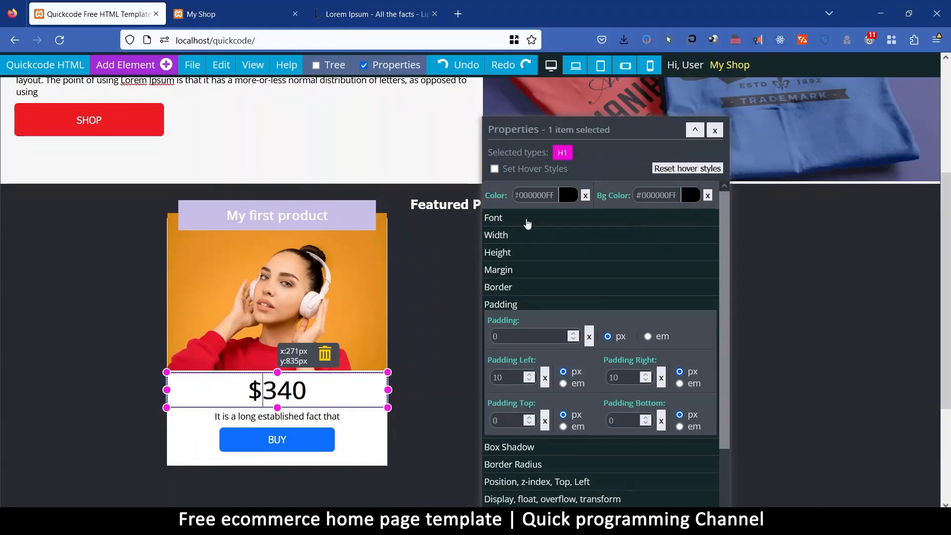
left_click(526, 223)
left_click(678, 296)
left_click(638, 406)
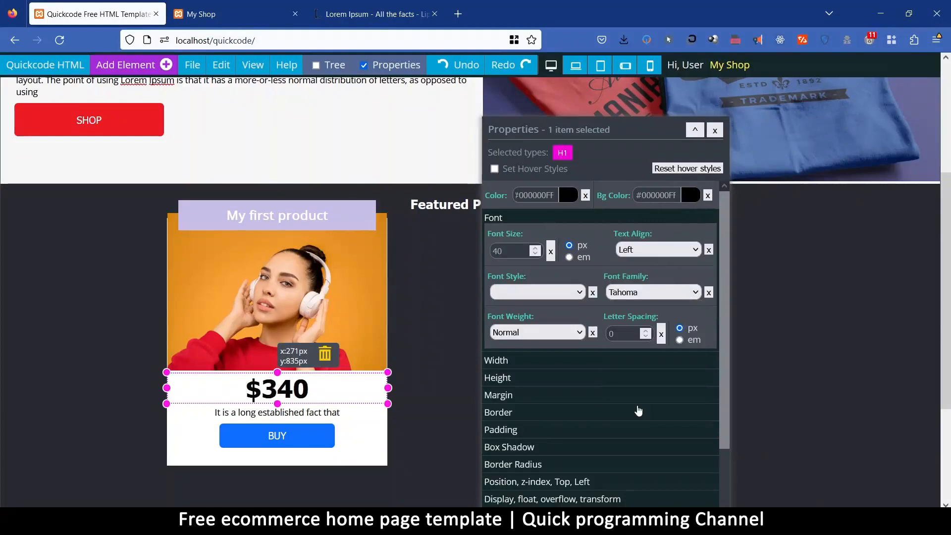
left_click(709, 293)
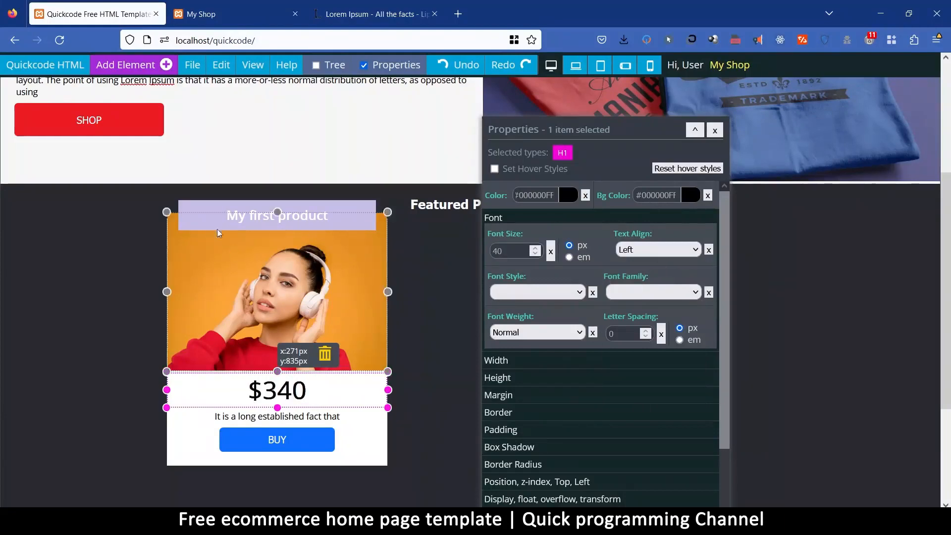
Replace the product card's image with the green crewneck sweatshirt from the Products image category.
left_click(211, 207)
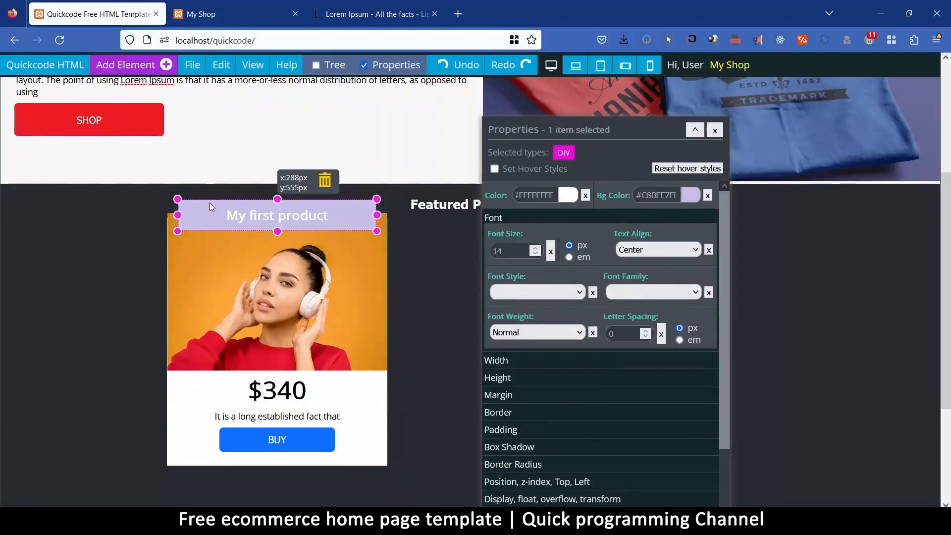
left_click(285, 272)
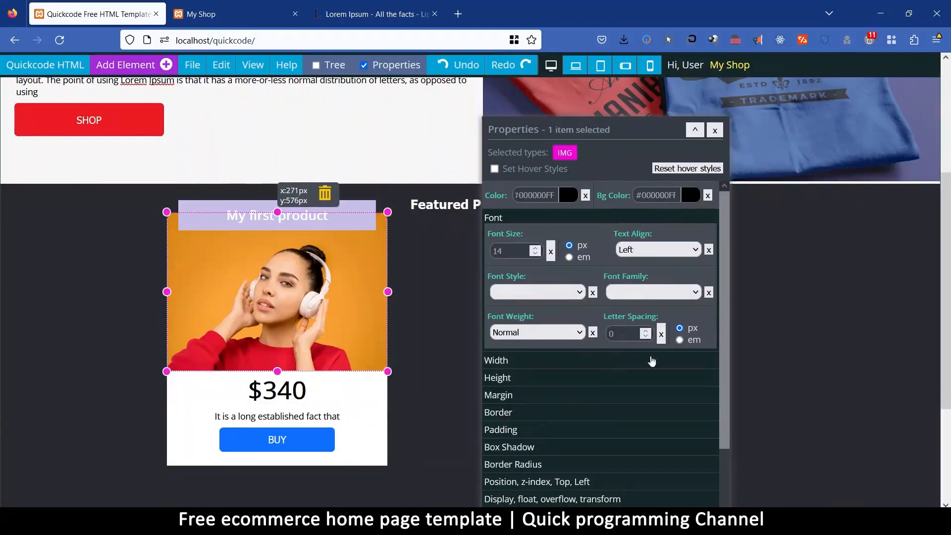
scroll(644, 347, "down", 5)
left_click(564, 317)
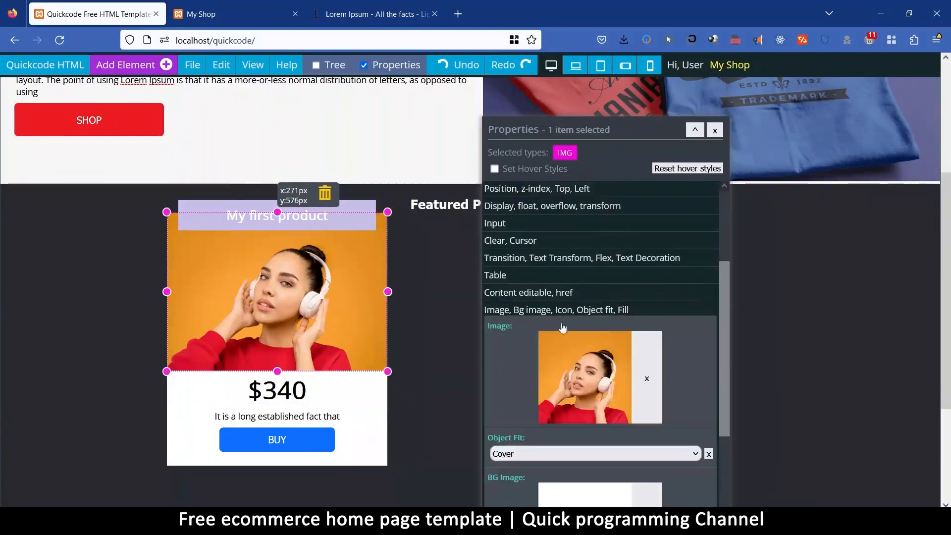
left_click(580, 381)
scroll(548, 255, "down", 5)
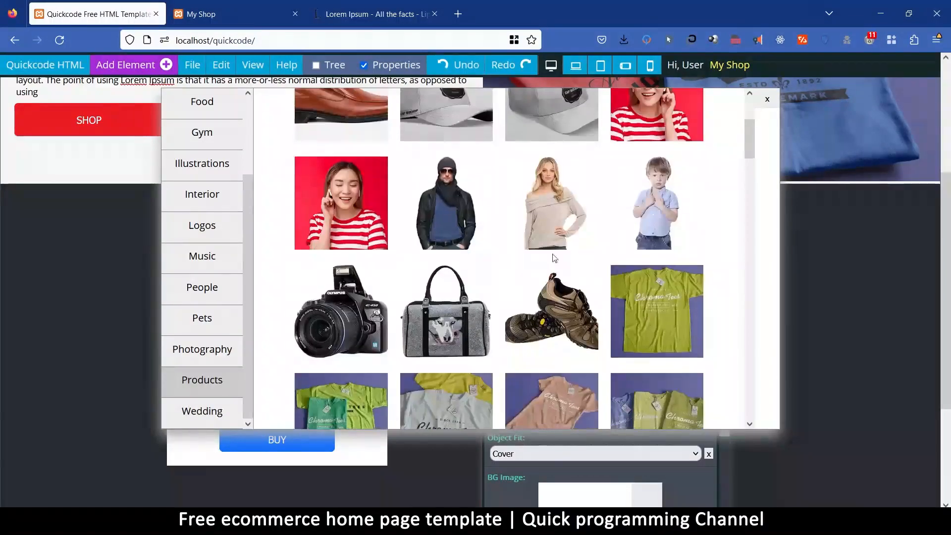
scroll(467, 266, "down", 5)
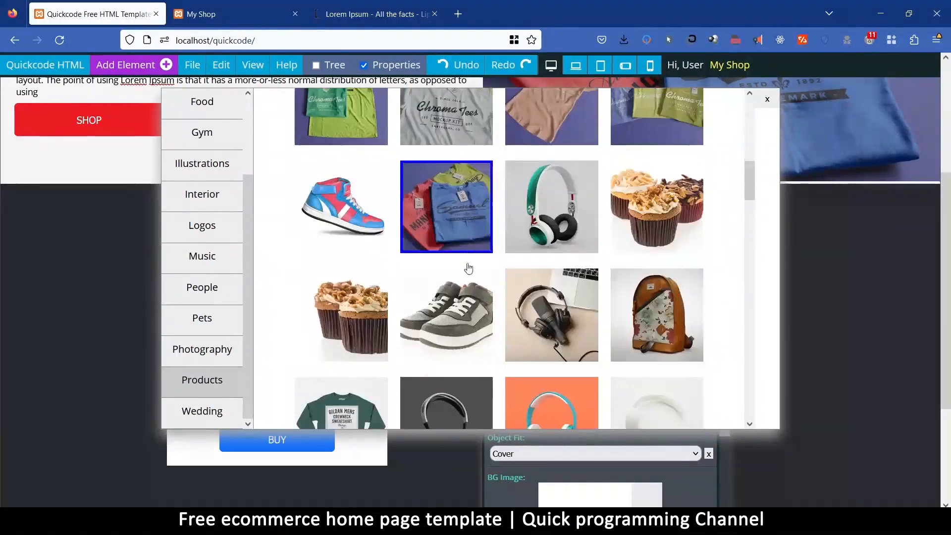
scroll(591, 227, "down", 3)
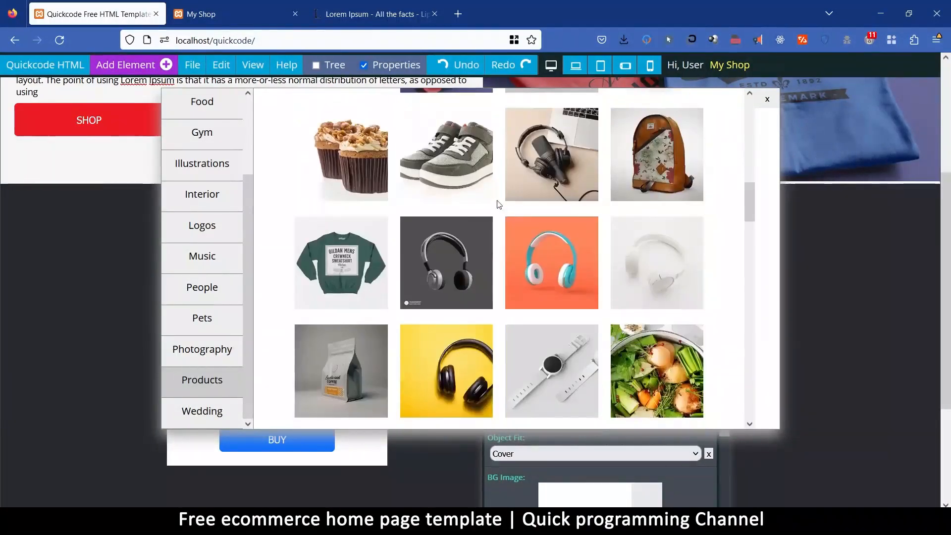
left_click(341, 258)
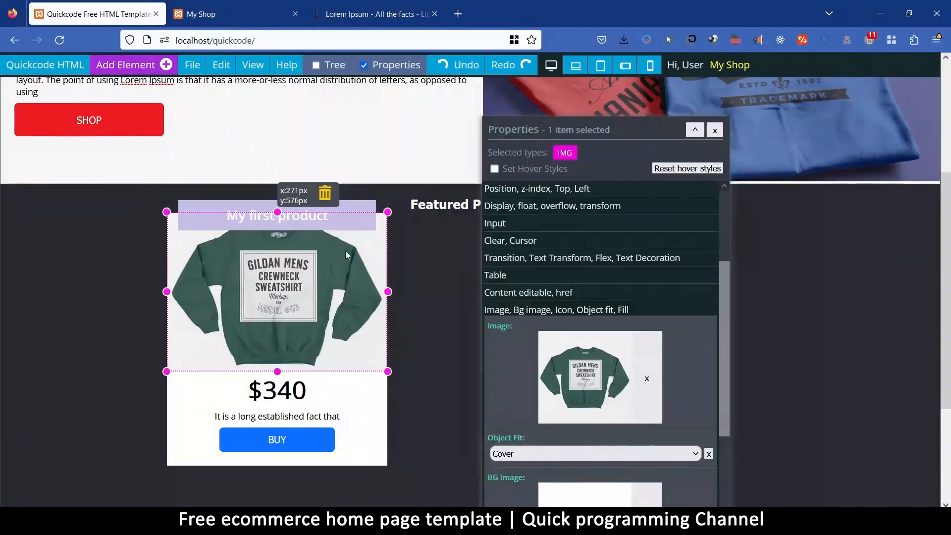
Change the background color of the "My first product" title bar to light grey #C3C3C3.
left_click(218, 205)
scroll(633, 270, "up", 7)
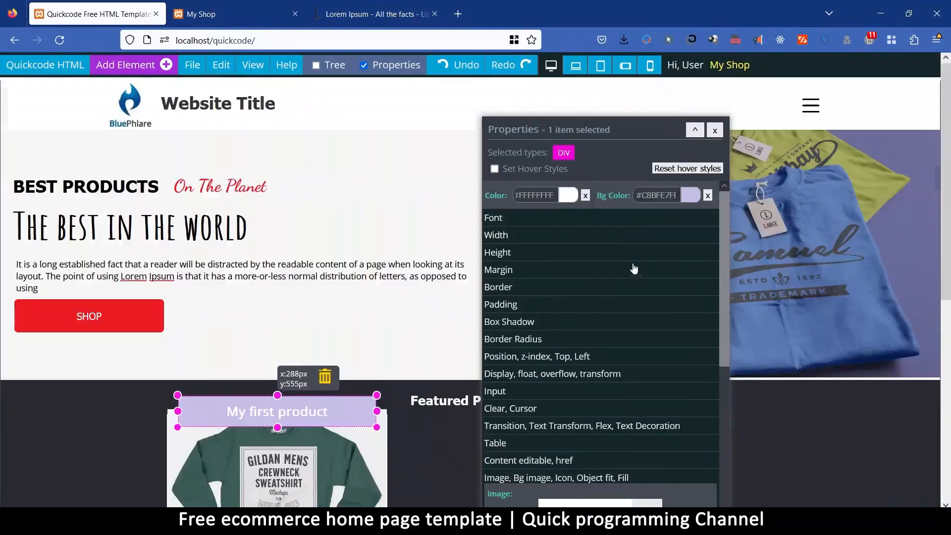
scroll(321, 377, "down", 2)
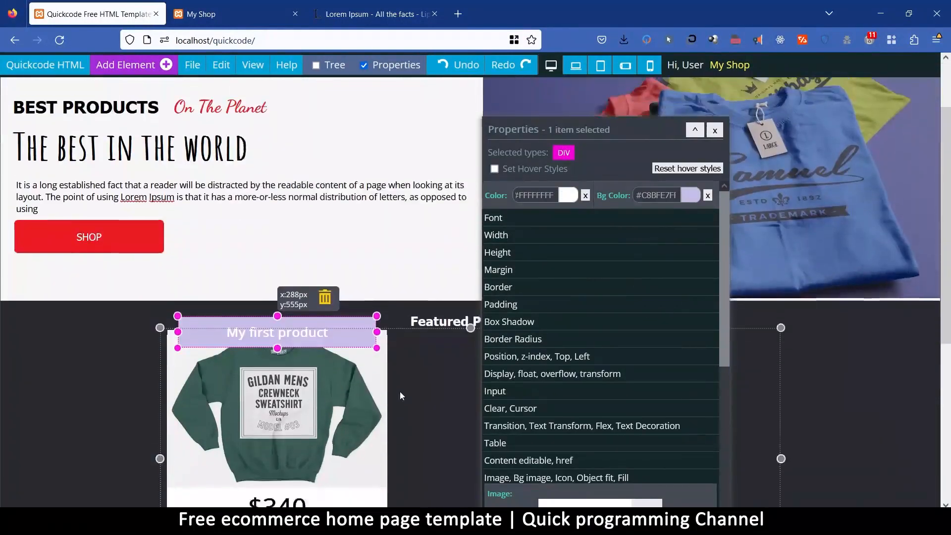
left_click(692, 196)
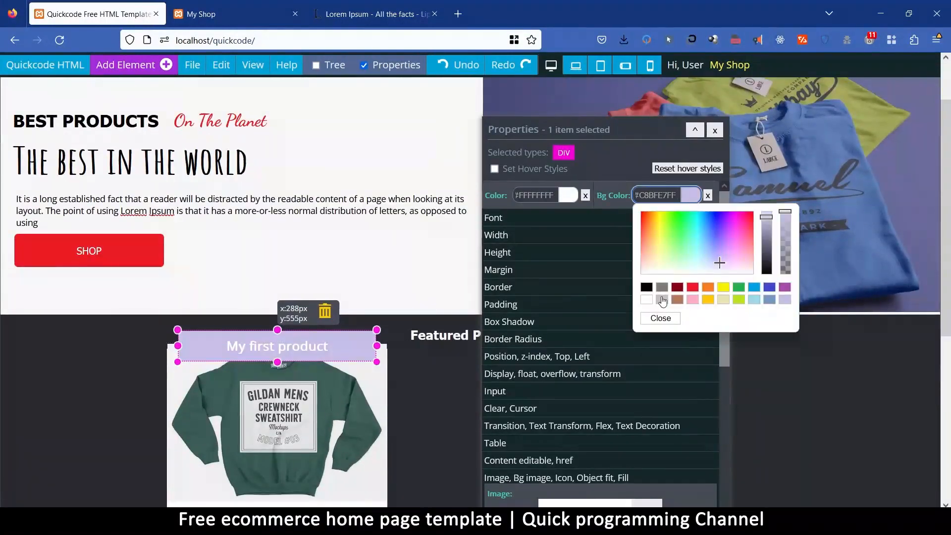
left_click(662, 300)
left_click(662, 288)
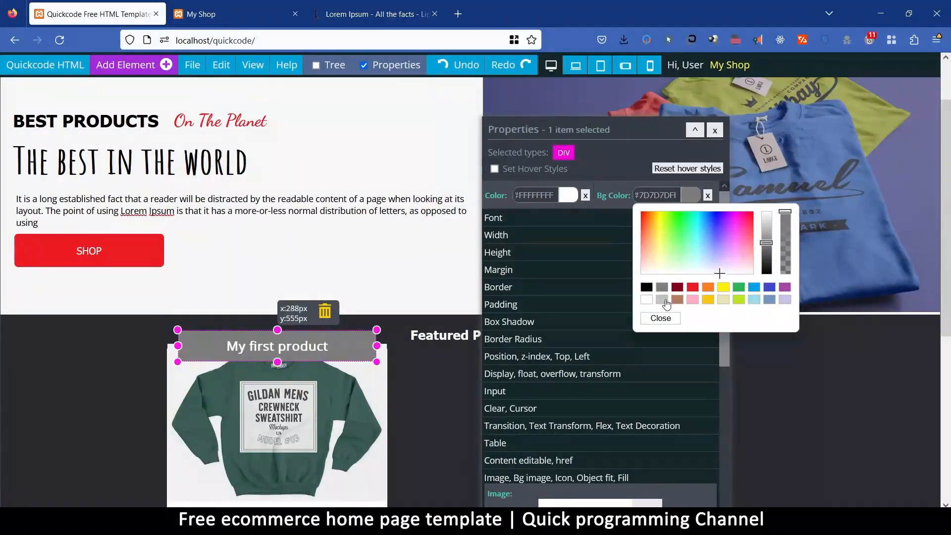
left_click(662, 300)
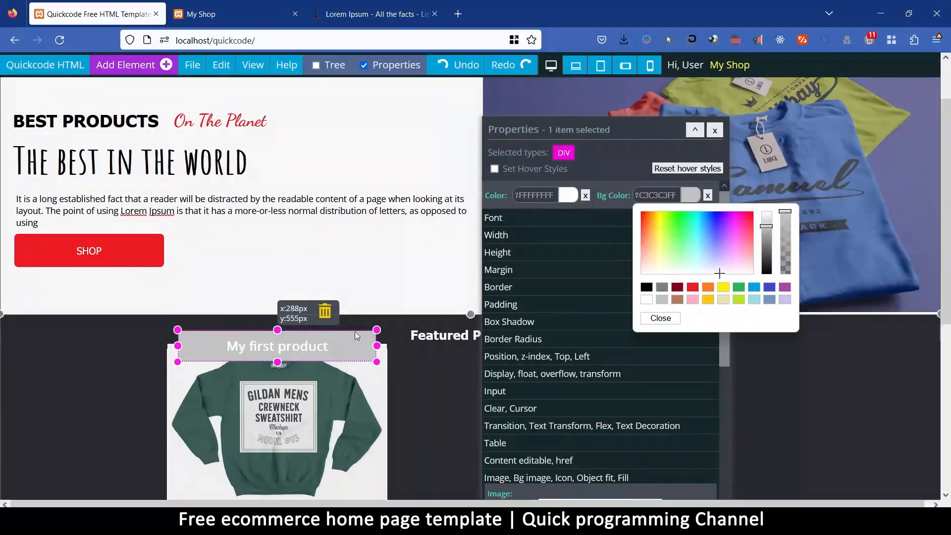
Change the text color of the "My first product" title bar to red #EC1C23.
left_click(568, 197)
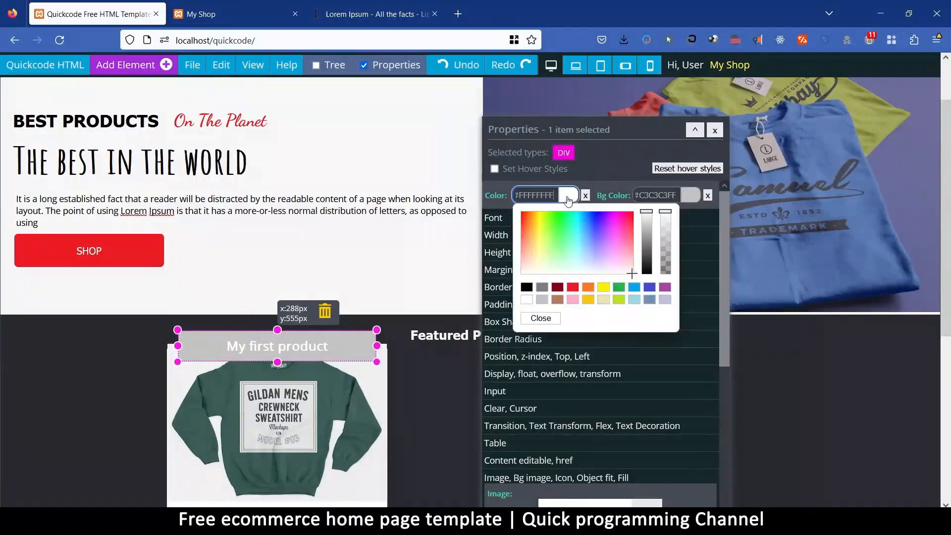
left_click(557, 289)
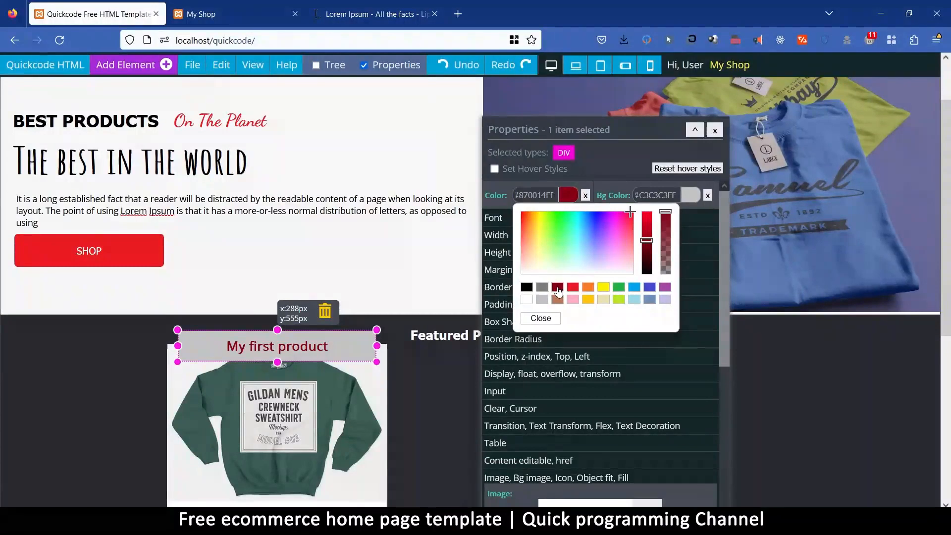
left_click(573, 289)
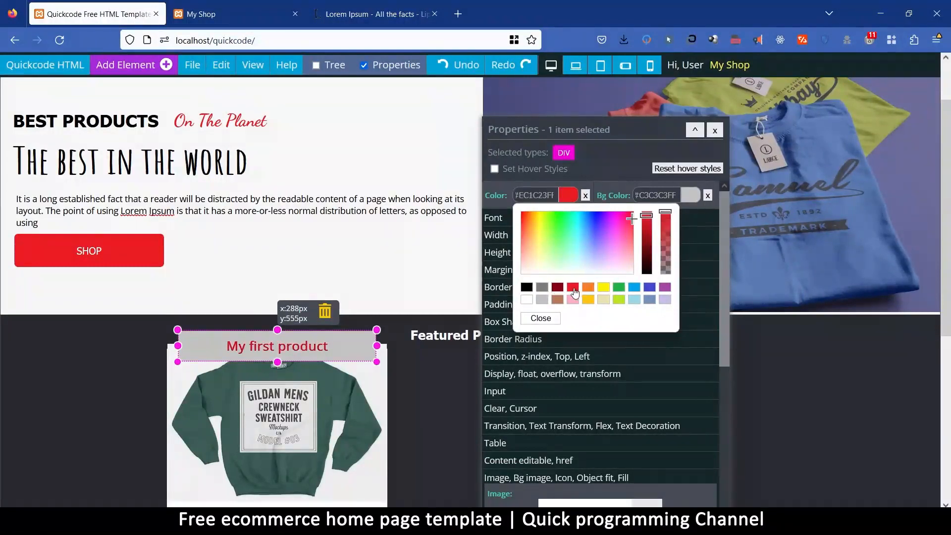
left_click(540, 318)
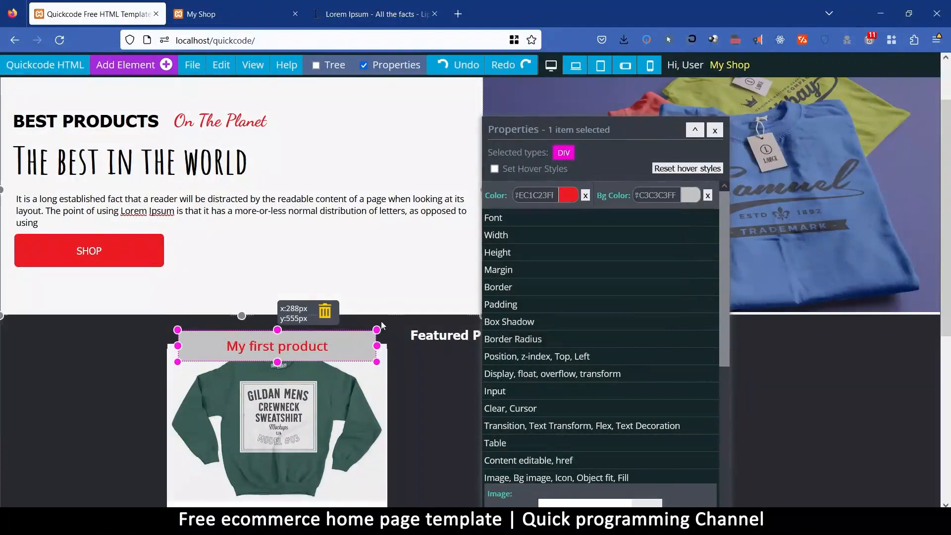
Lighten the product title bar's background color to #EAEAEA and close its properties.
left_click(690, 195)
left_click_drag(768, 225, 772, 221)
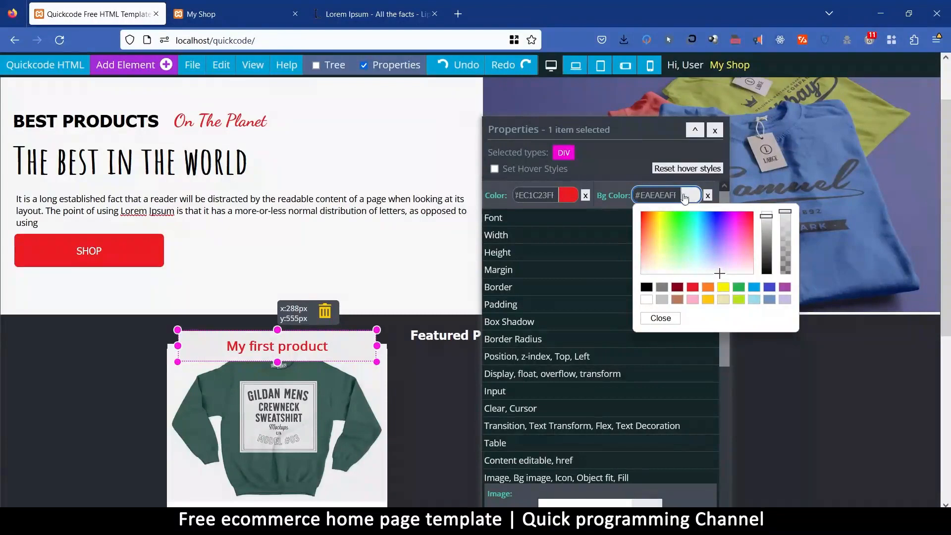
left_click(661, 318)
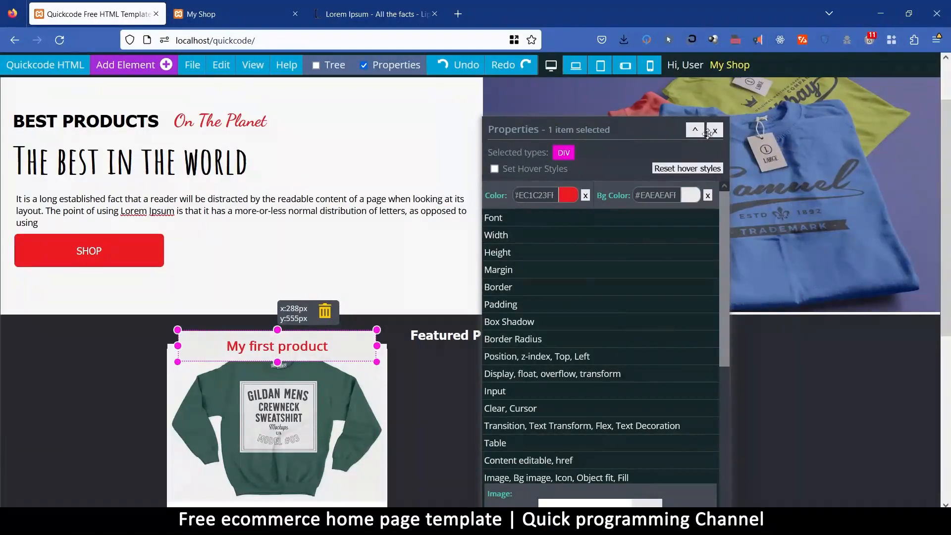
left_click(715, 130)
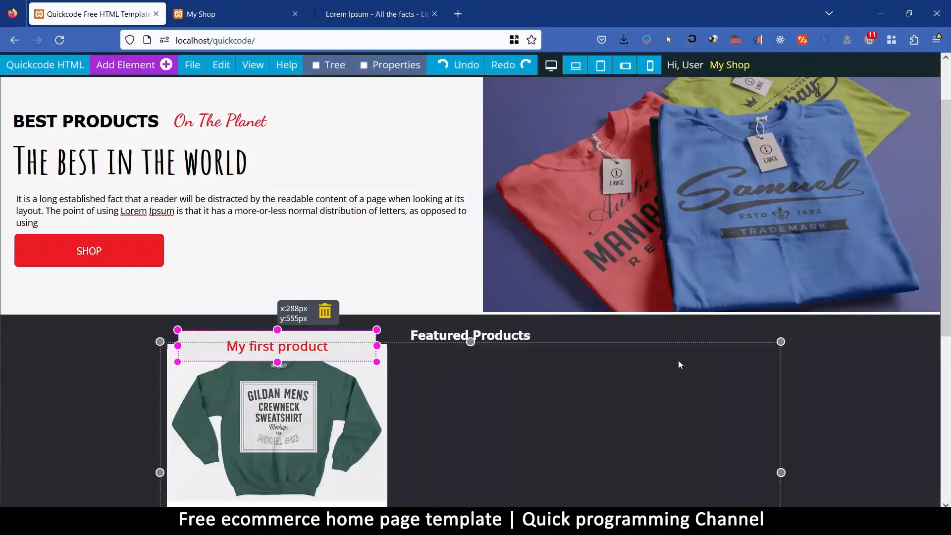
Give the "Featured Products" heading a 30 px bottom margin, leaving its overall margin cleared.
left_click(466, 335)
left_click(392, 65)
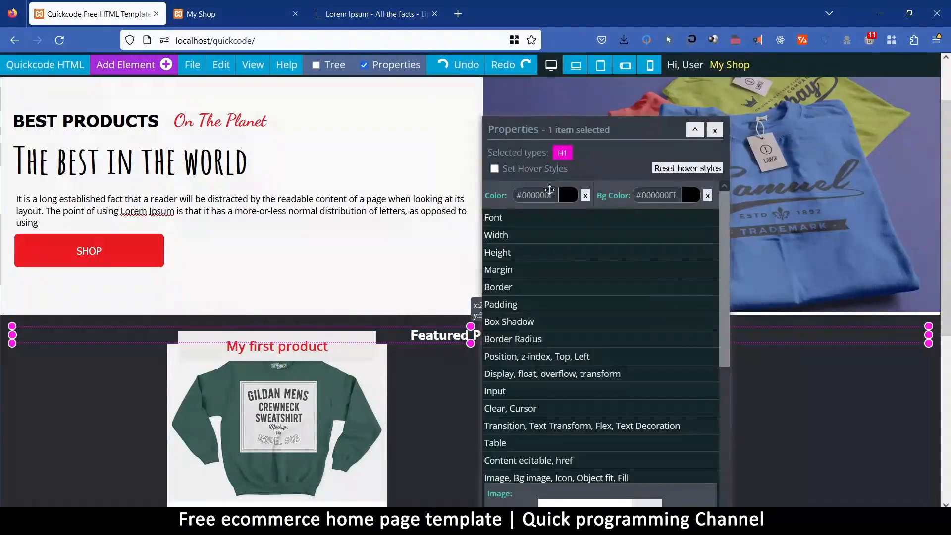
left_click(517, 271)
left_click(515, 303)
type("20")
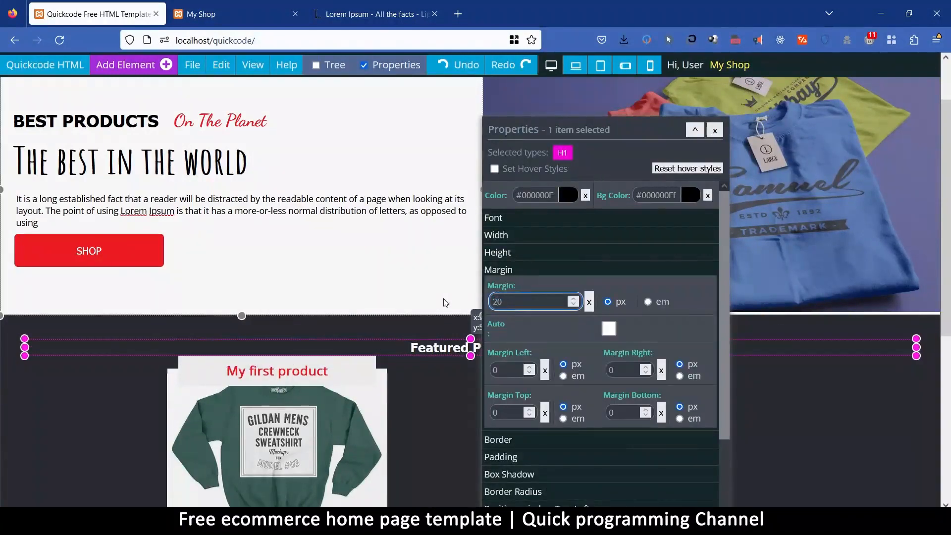
left_click(589, 301)
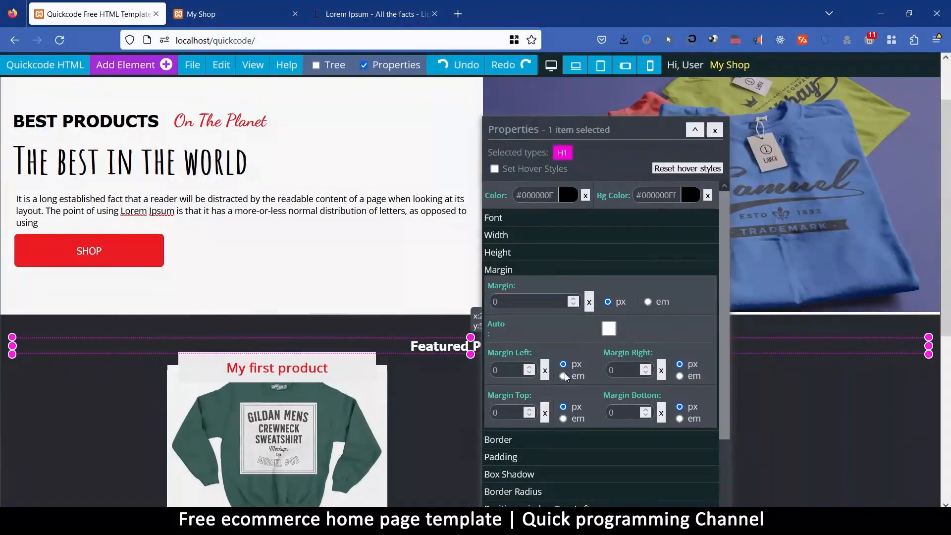
left_click(625, 415)
type("30")
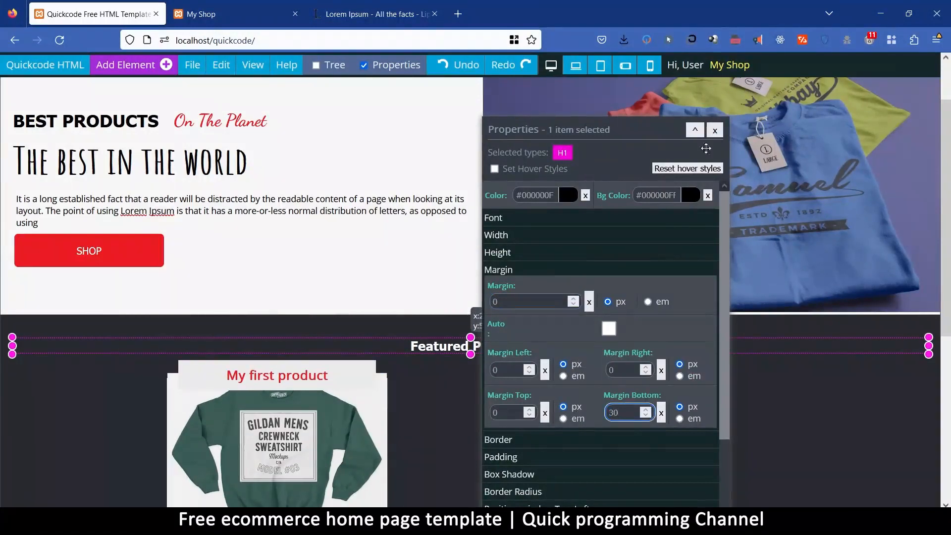
left_click(715, 130)
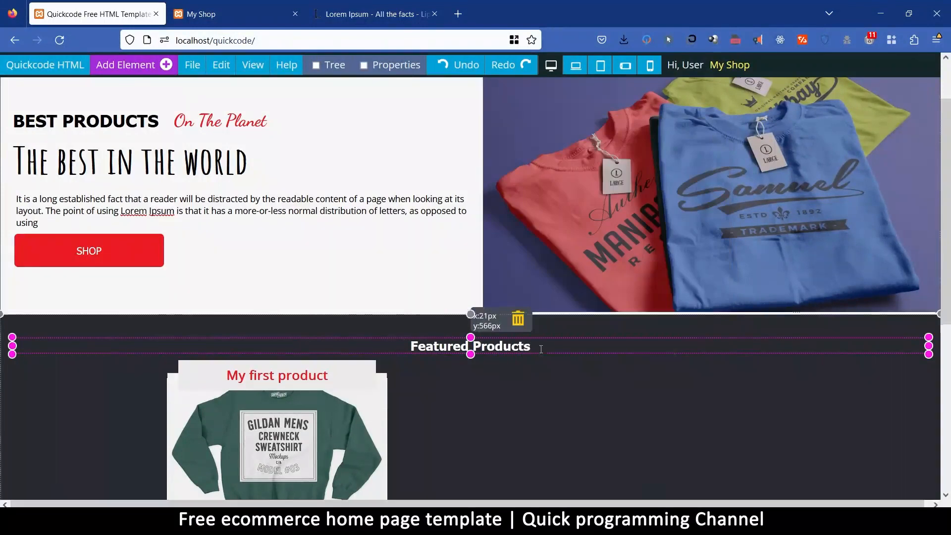
Give the "My first product" title bar a solid border of size 1 in grey #858585.
left_click(385, 320)
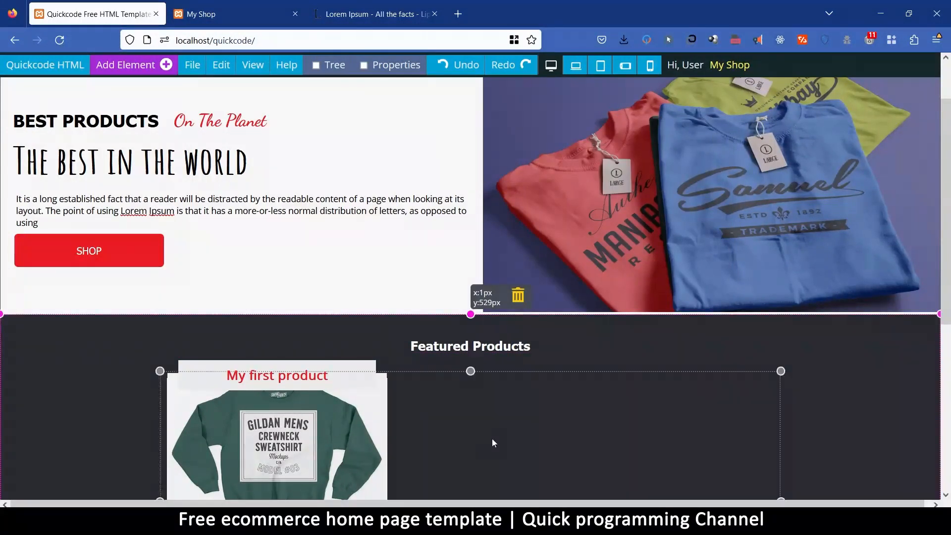
scroll(525, 399, "down", 4)
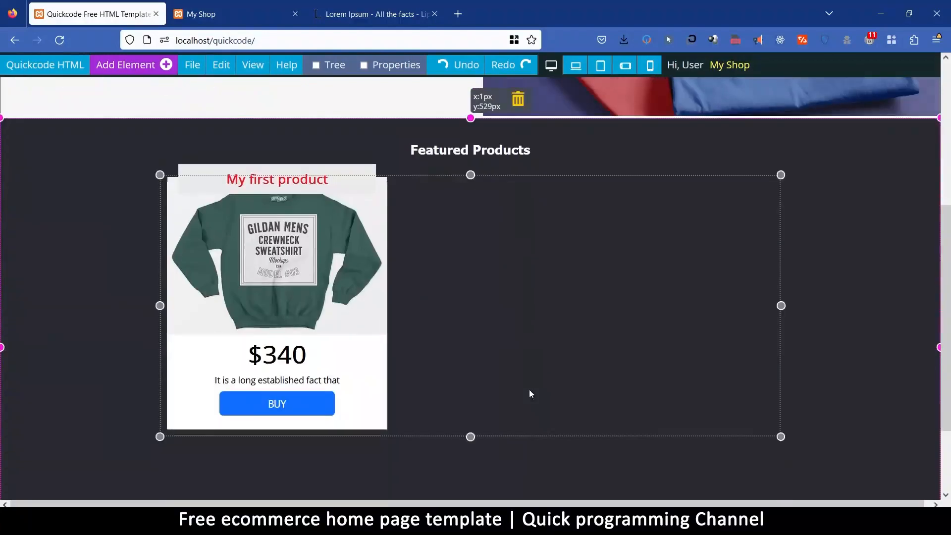
left_click(348, 176)
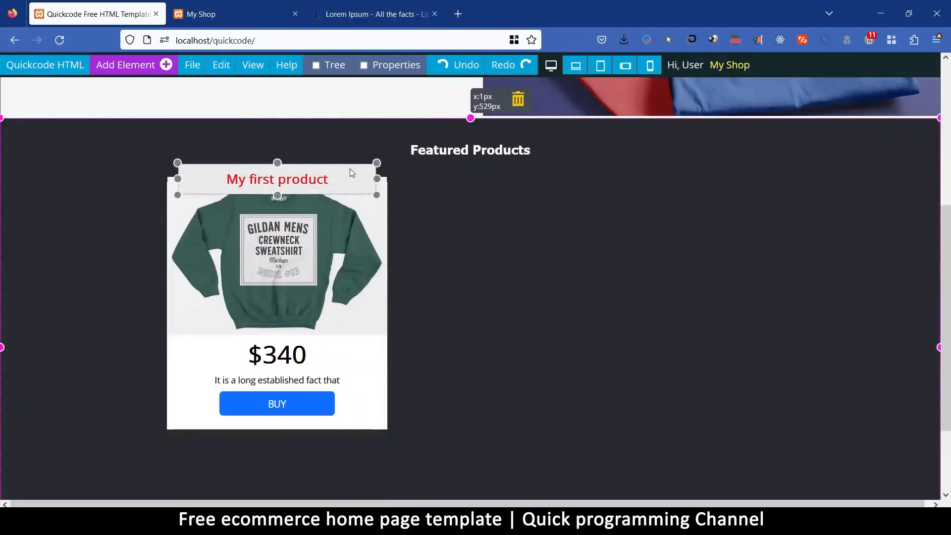
left_click(393, 67)
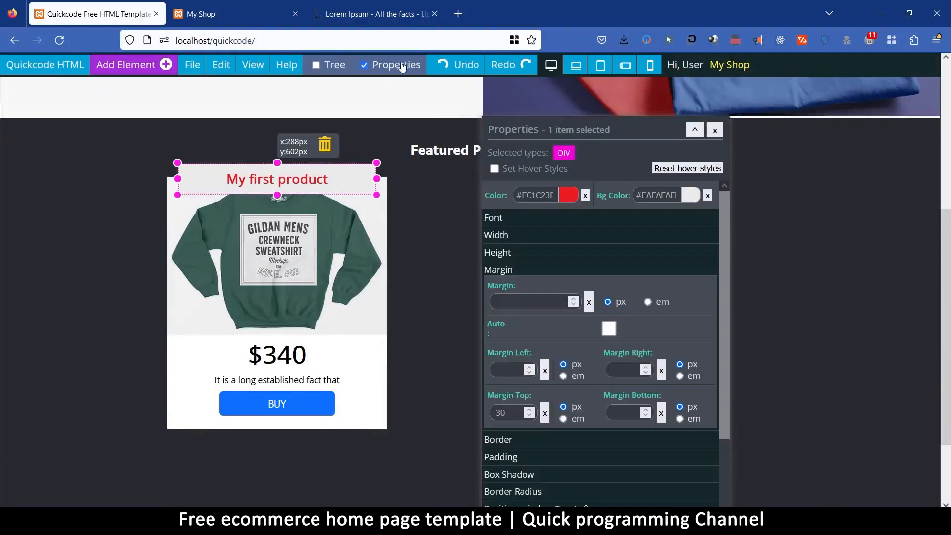
left_click(517, 441)
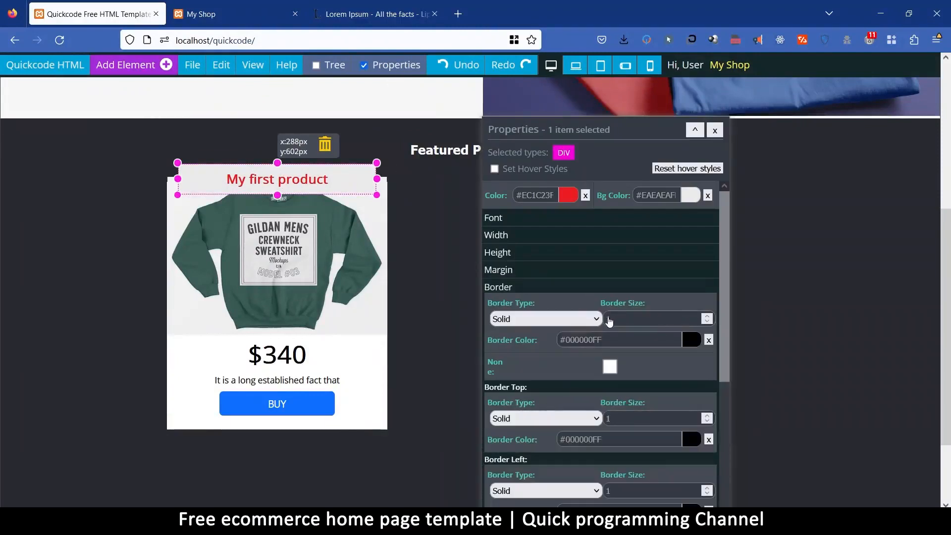
left_click(614, 319)
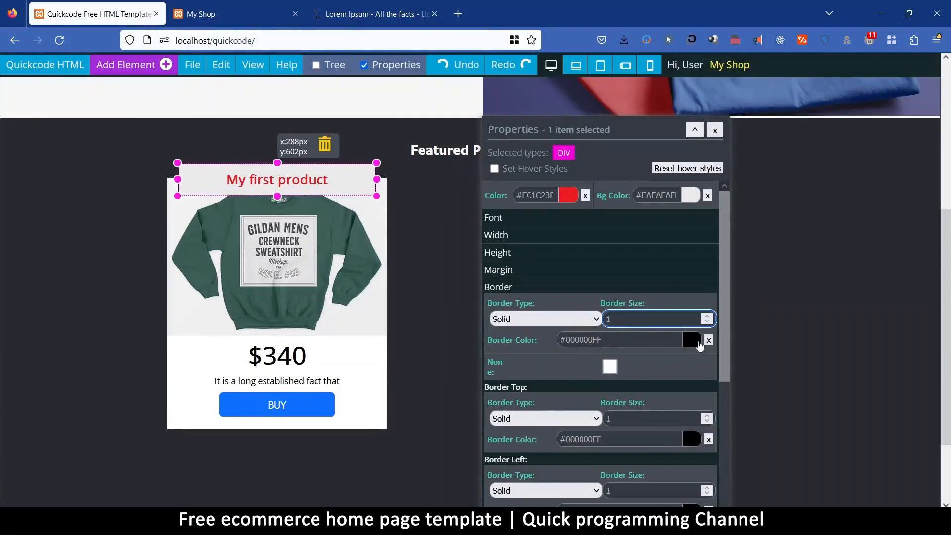
left_click(692, 340)
left_click_drag(691, 420, 691, 385)
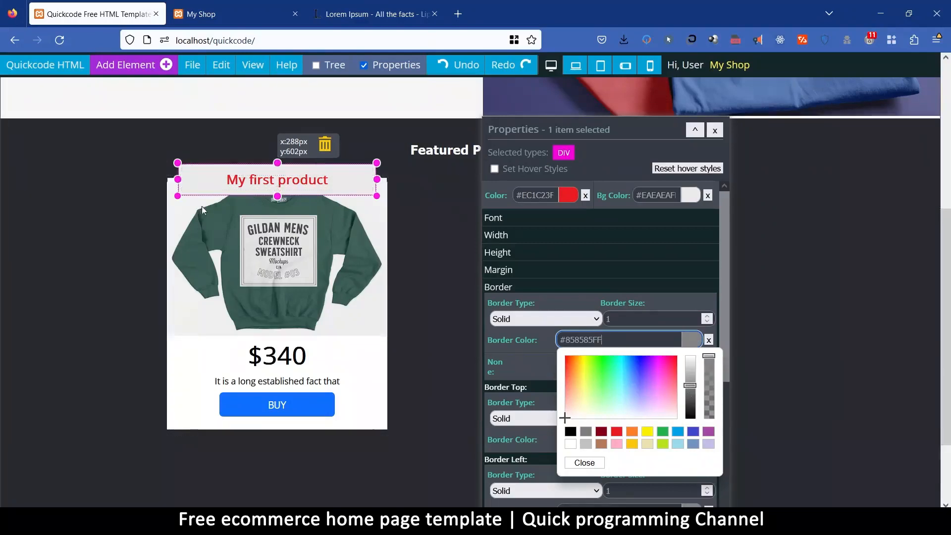
Lighten the title bar's border color to #B3B3B3, hiding the transform box while adjusting it and restoring the box when done.
left_click(247, 66)
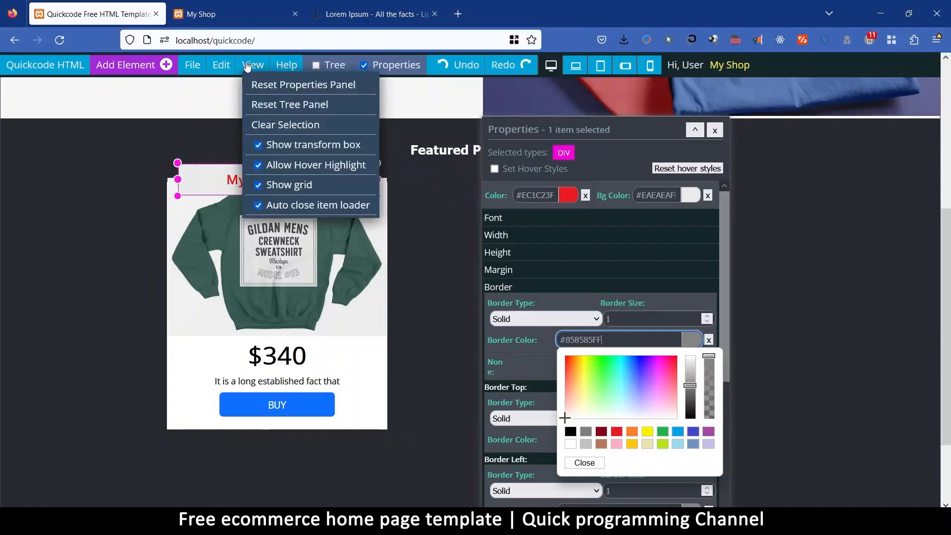
left_click(259, 145)
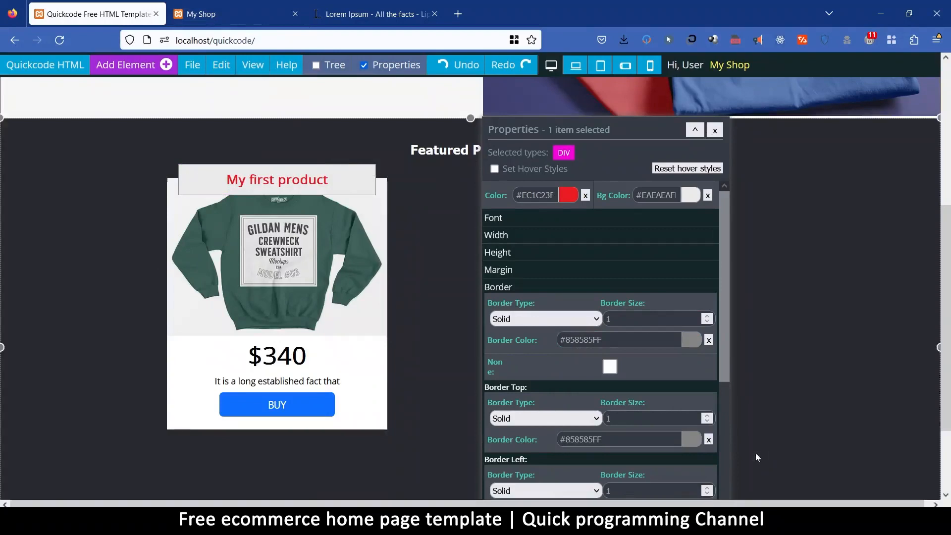
left_click(692, 341)
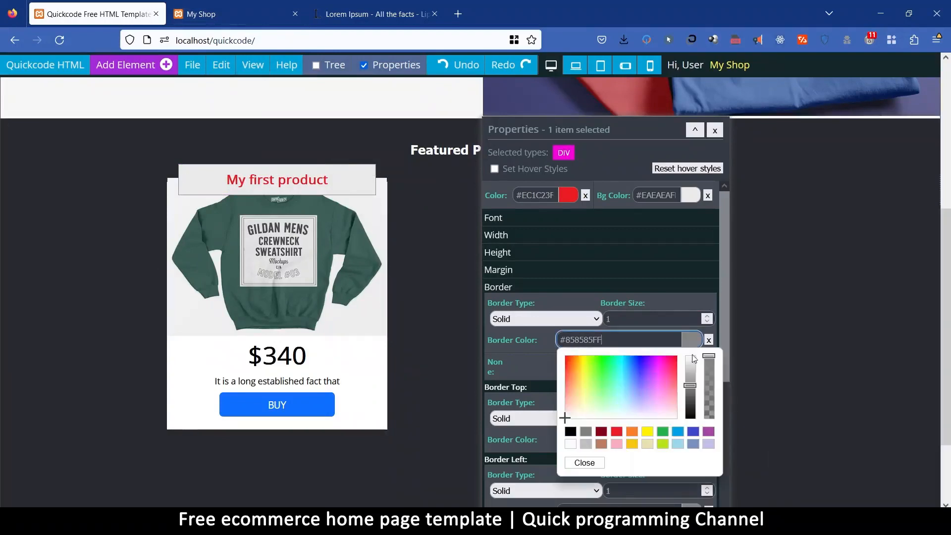
left_click_drag(695, 388, 697, 376)
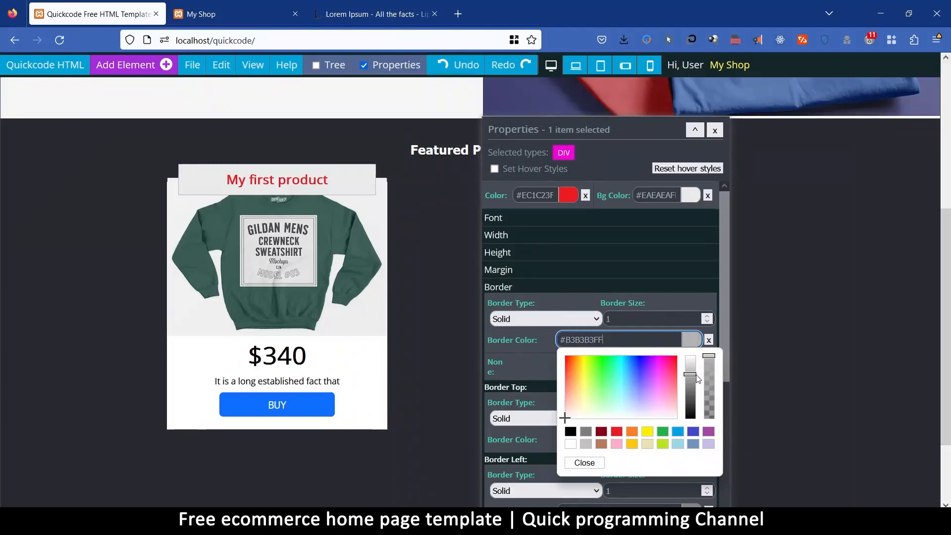
left_click(576, 465)
left_click(253, 64)
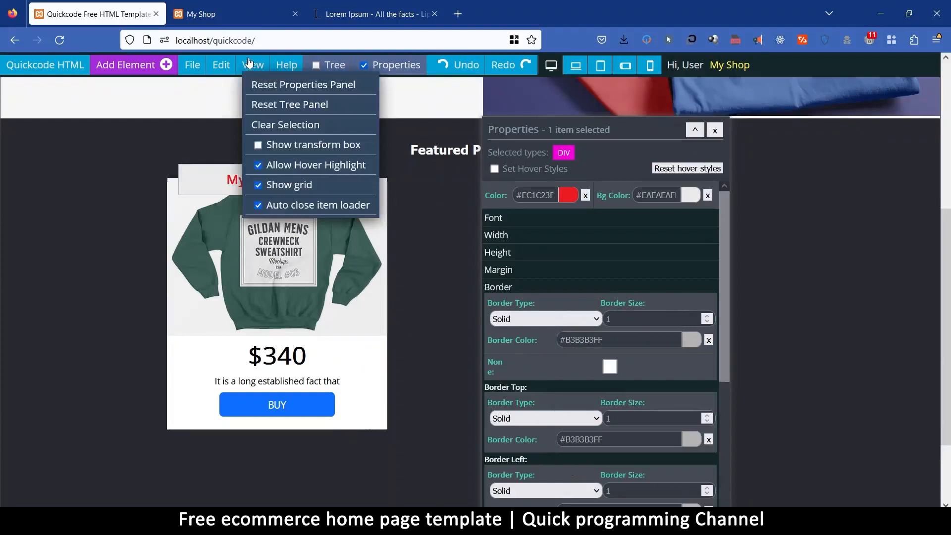
left_click(259, 145)
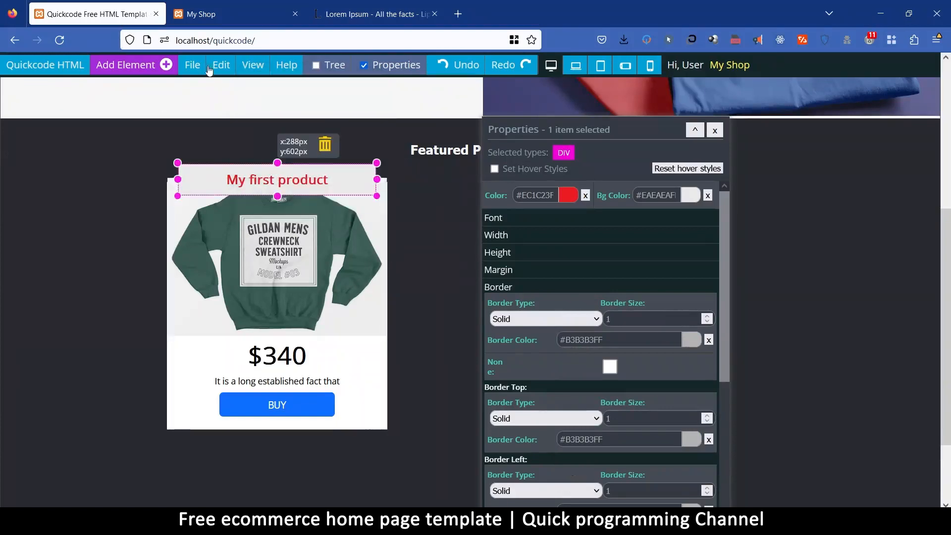
left_click(391, 461)
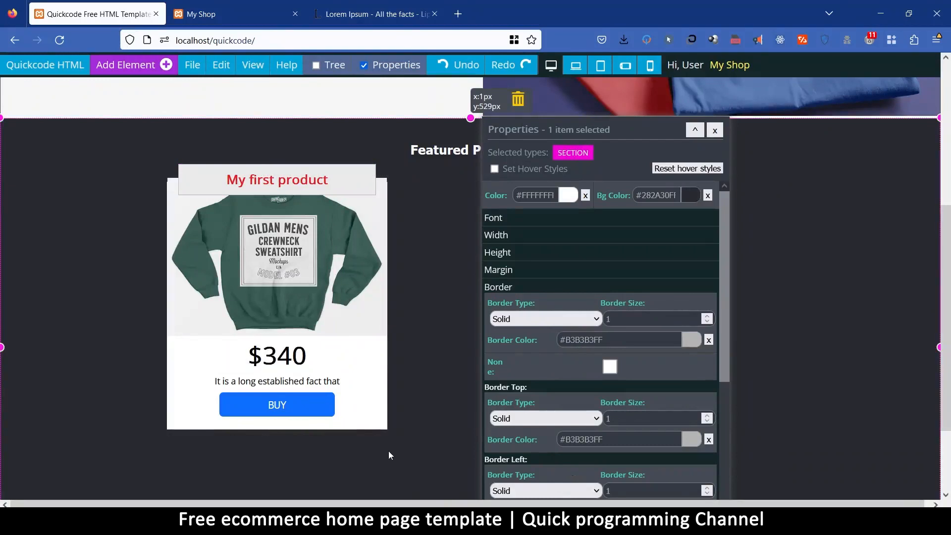
Give the white product card a 10 px margin on all sides.
left_click(368, 424)
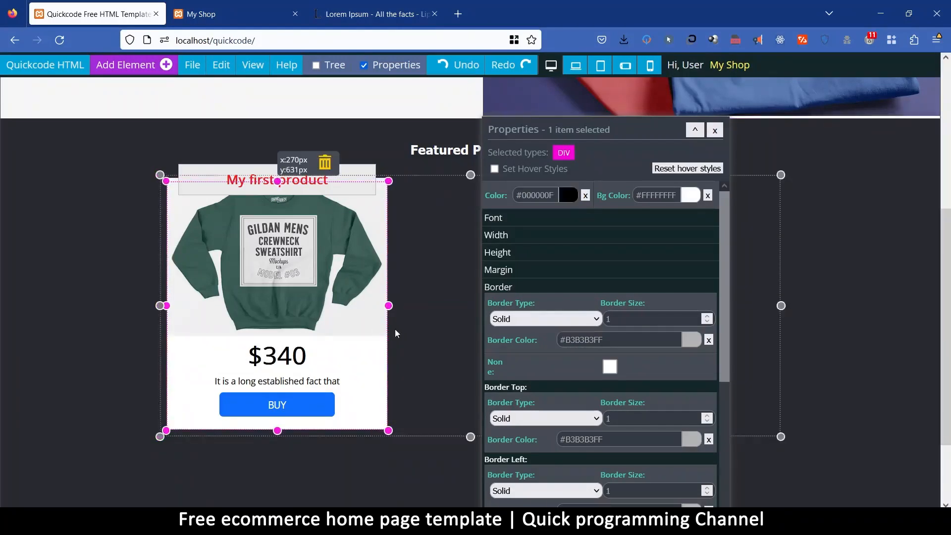
left_click(501, 269)
left_click(510, 304)
type("10")
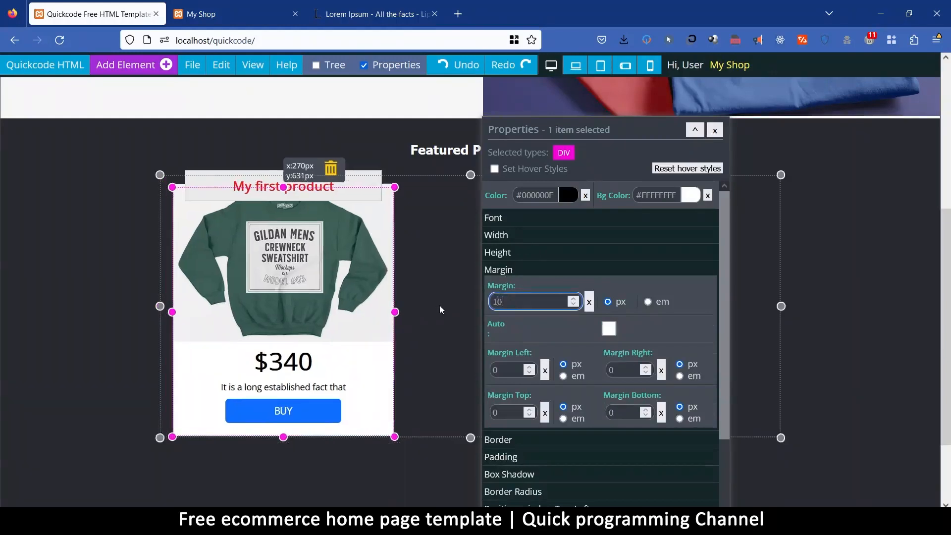
left_click(506, 377)
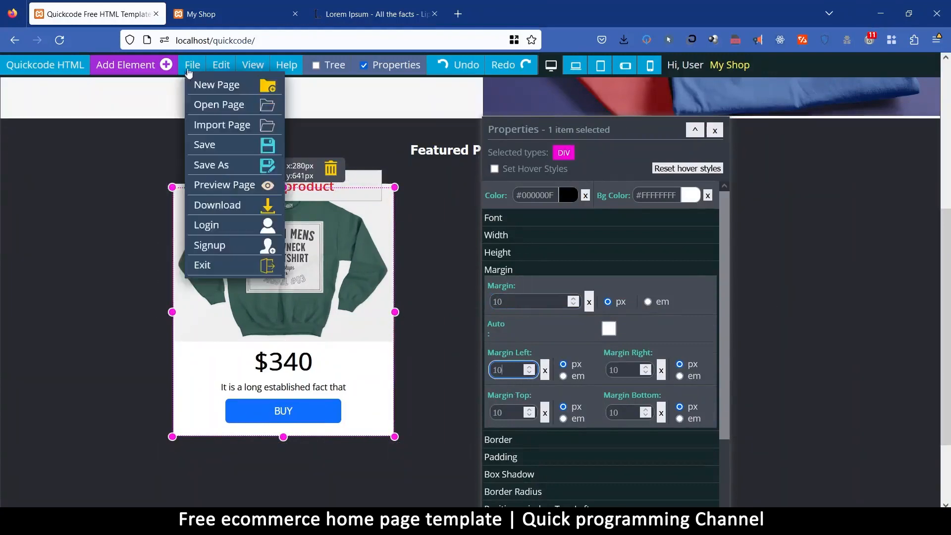
Duplicate the first product card within the Featured Products section.
mouse_move(218, 67)
left_click(241, 186)
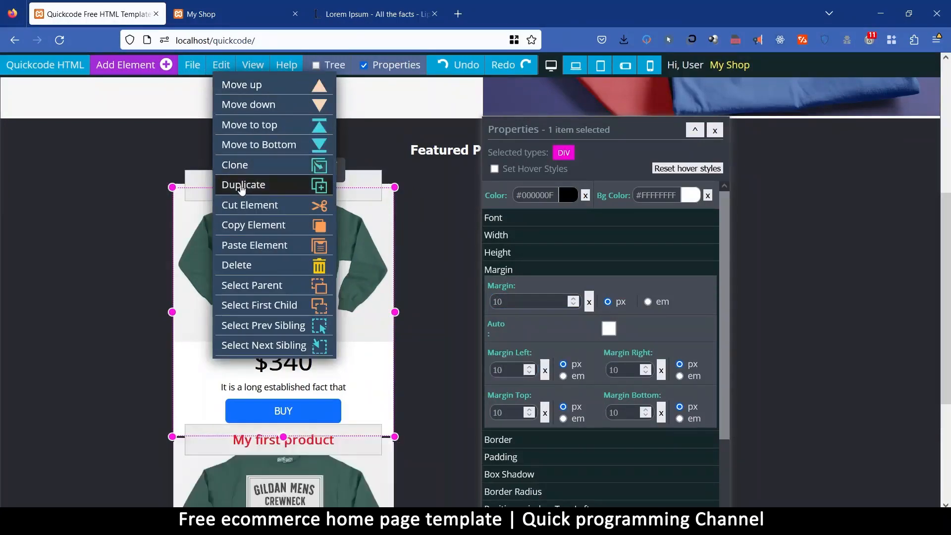
scroll(412, 327, "down", 4)
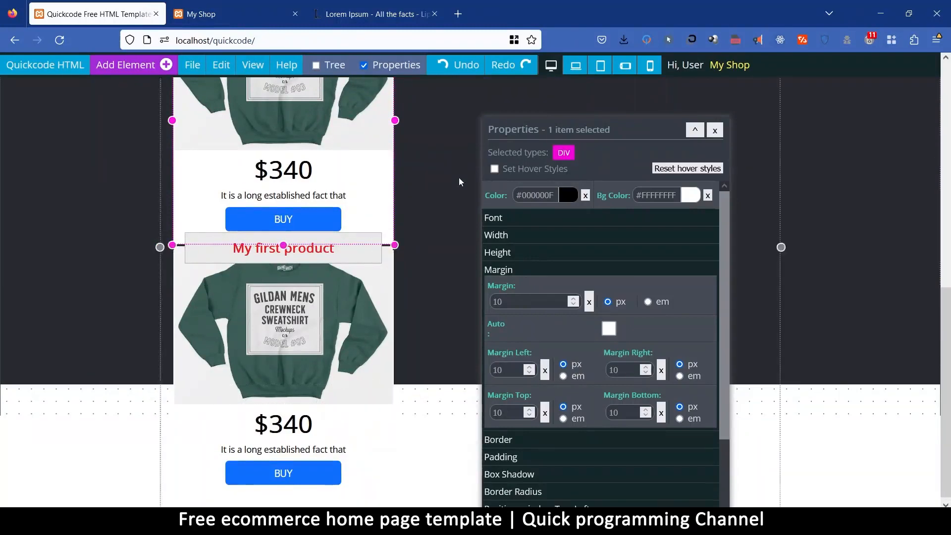
scroll(461, 176, "up", 5)
scroll(445, 296, "down", 3)
Set the display of the container holding the product cards to Flex so they sit side by side.
left_click(431, 202)
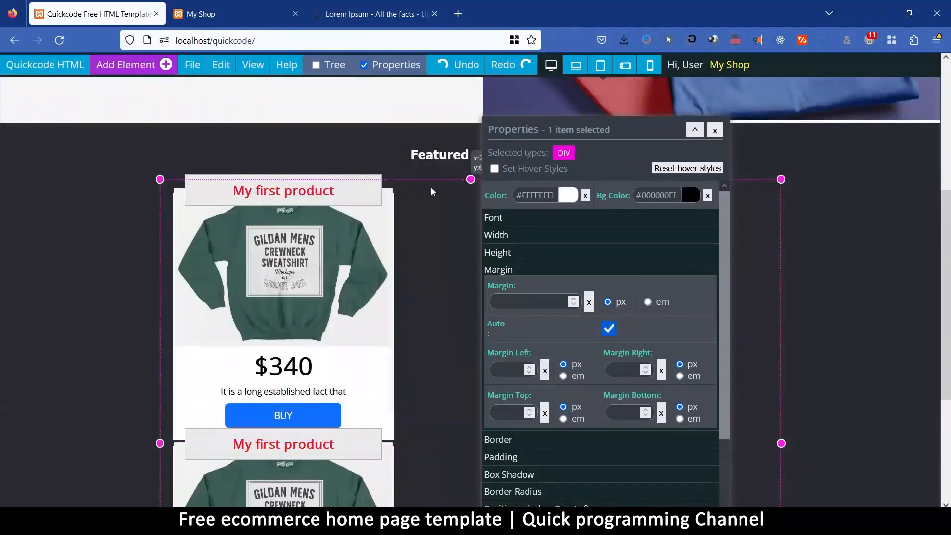
scroll(522, 380, "down", 5)
left_click(518, 243)
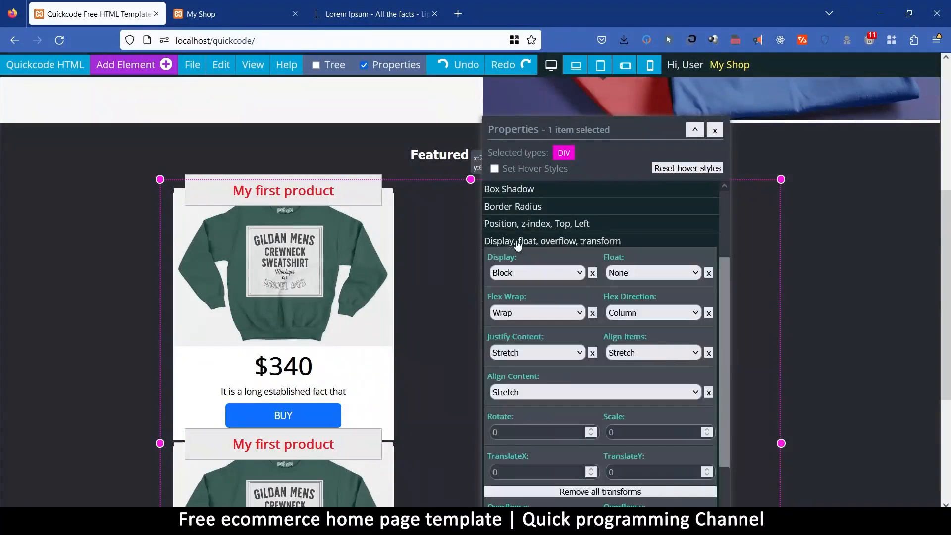
left_click(529, 281)
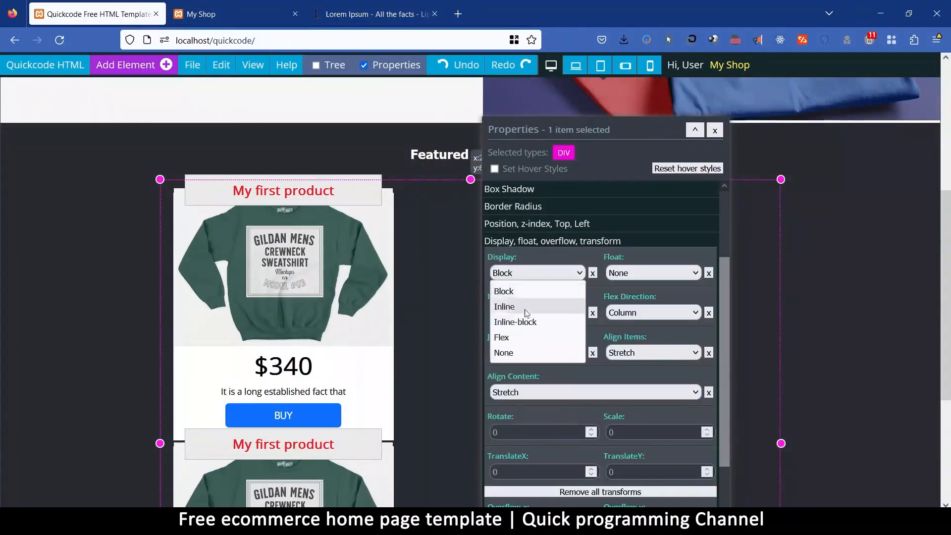
left_click(516, 337)
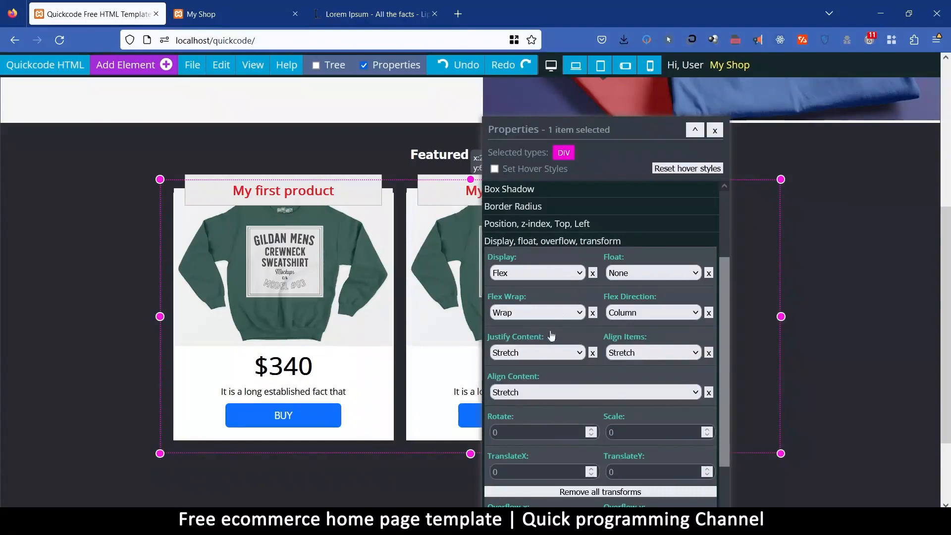
Justify the product cards to the center of their container and close its properties.
left_click(526, 356)
left_click(526, 417)
left_click_drag(619, 128, 800, 159)
left_click(896, 162)
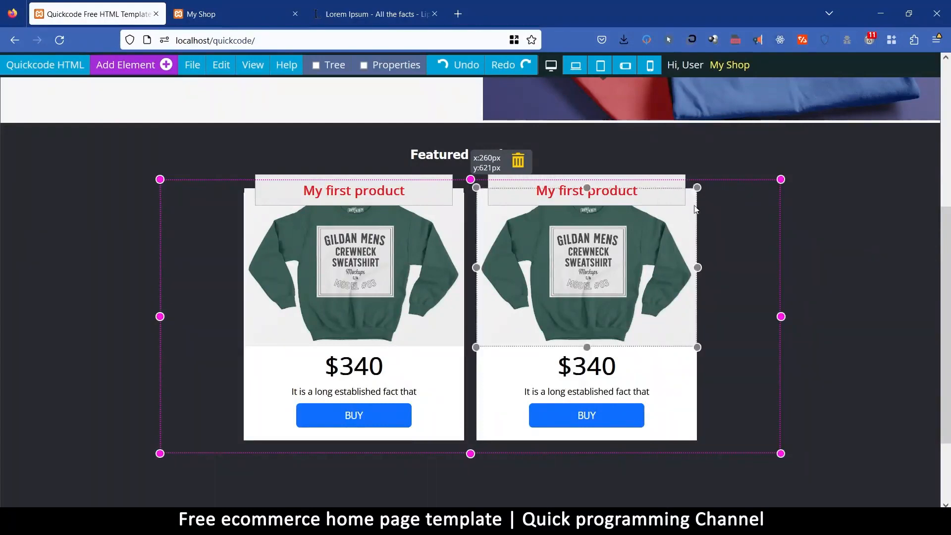
Duplicate the second product card to add a third card to the row.
left_click(691, 412)
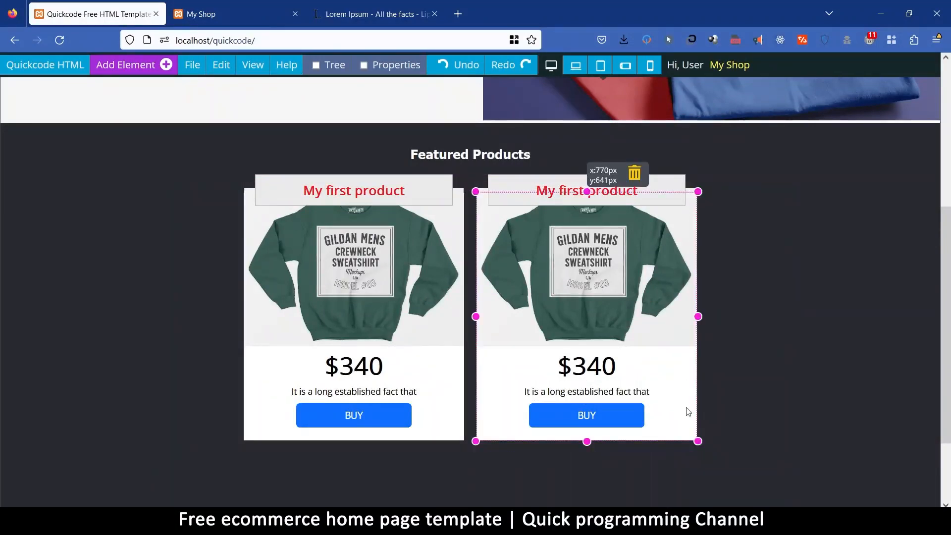
left_click(222, 65)
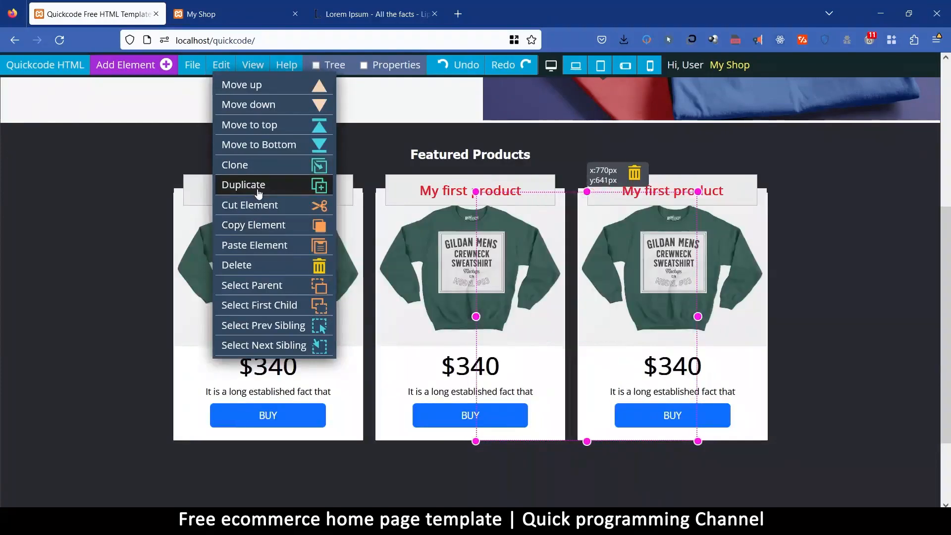
left_click(257, 190)
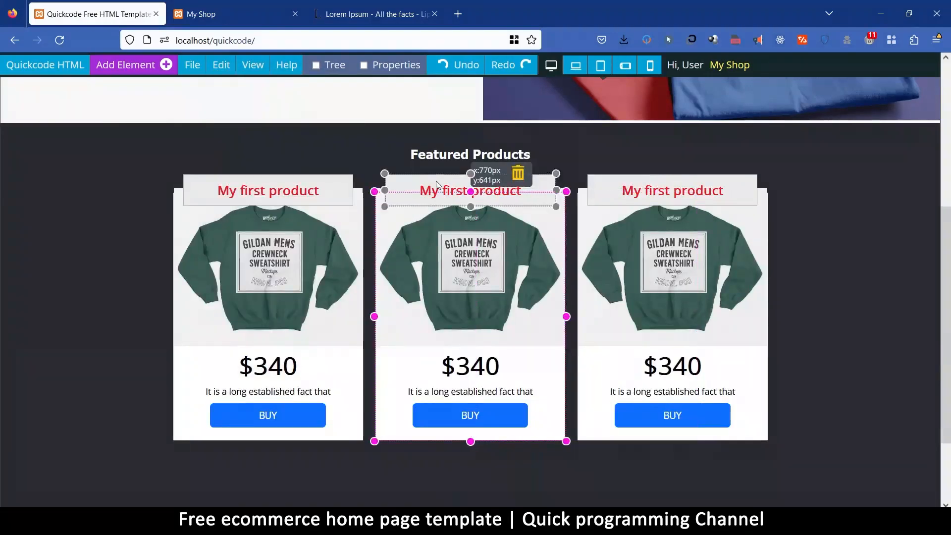
Rename the middle card's title "My second product" and the last card's title "A third product".
left_click_drag(442, 191, 467, 190)
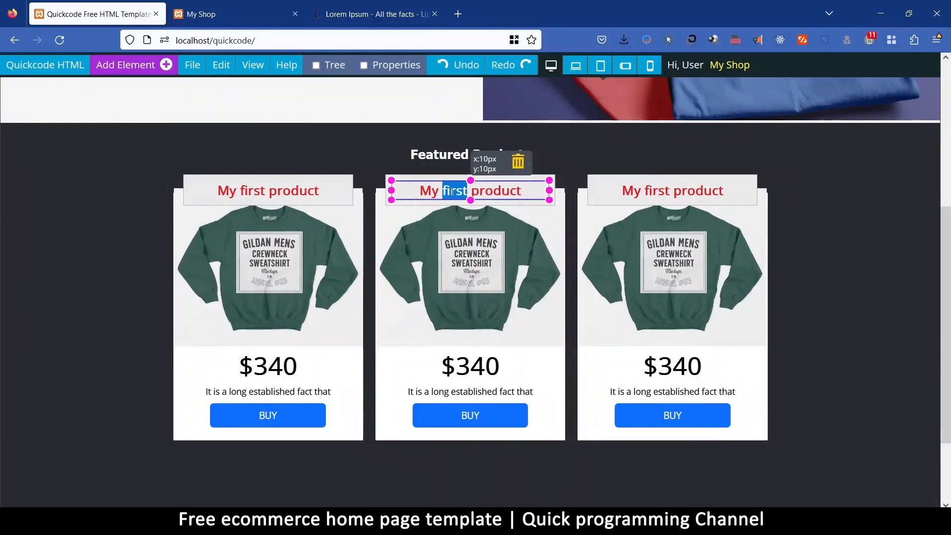
type("second")
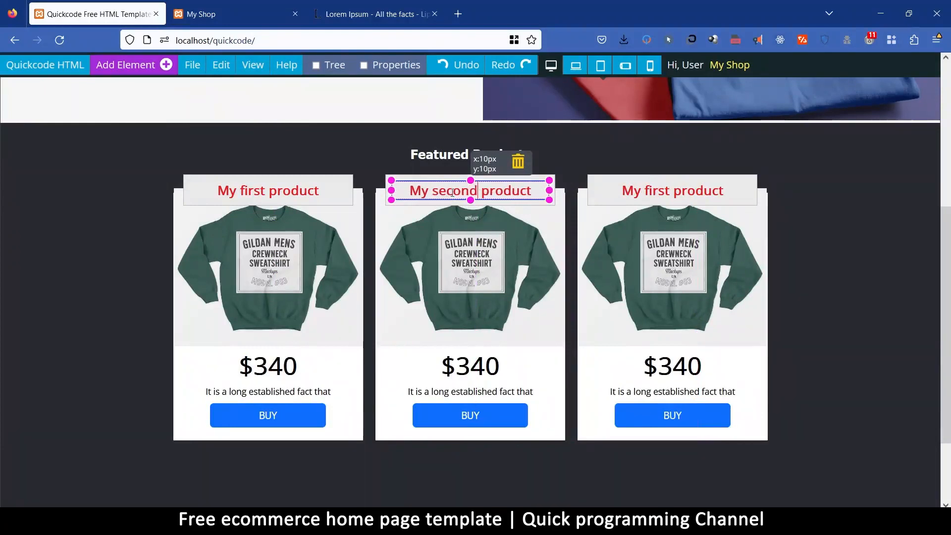
left_click_drag(645, 190, 674, 191)
type("A third")
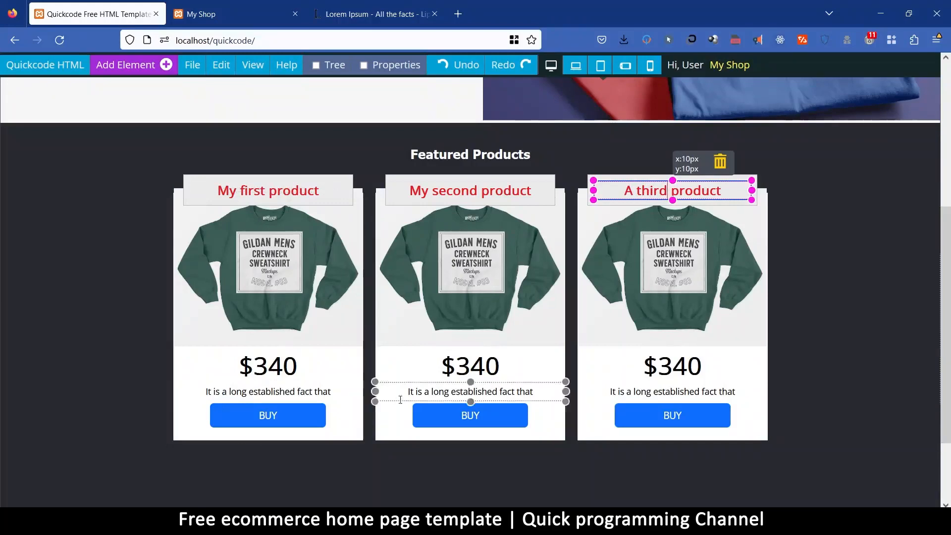
Change the second product's price to $499 and the third product's price to $999.
left_click_drag(455, 368, 498, 364)
type("500")
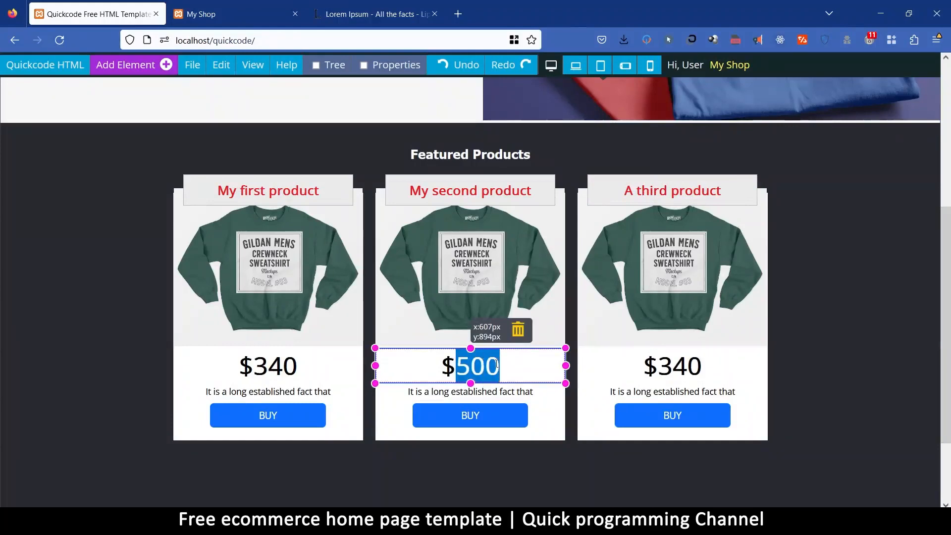
type("499")
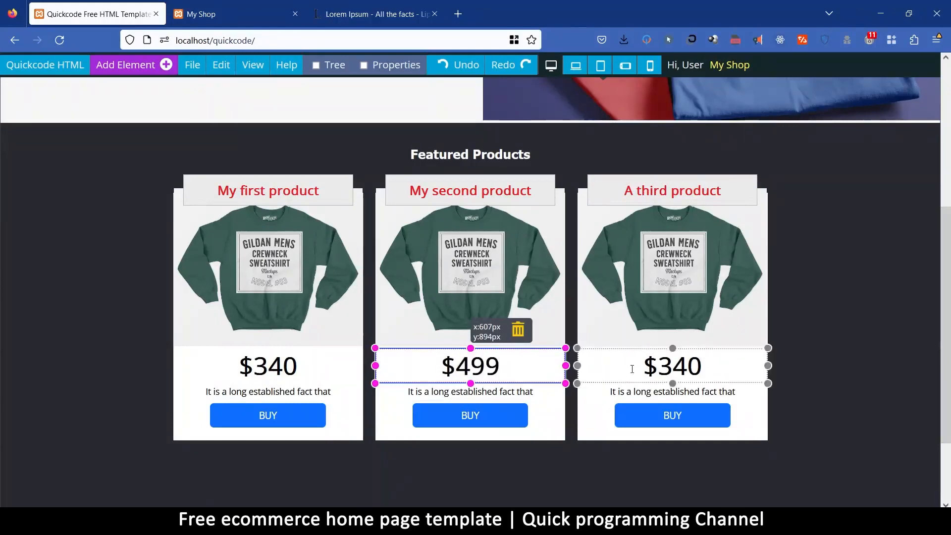
left_click(621, 365)
left_click_drag(659, 365, 714, 363)
type("999")
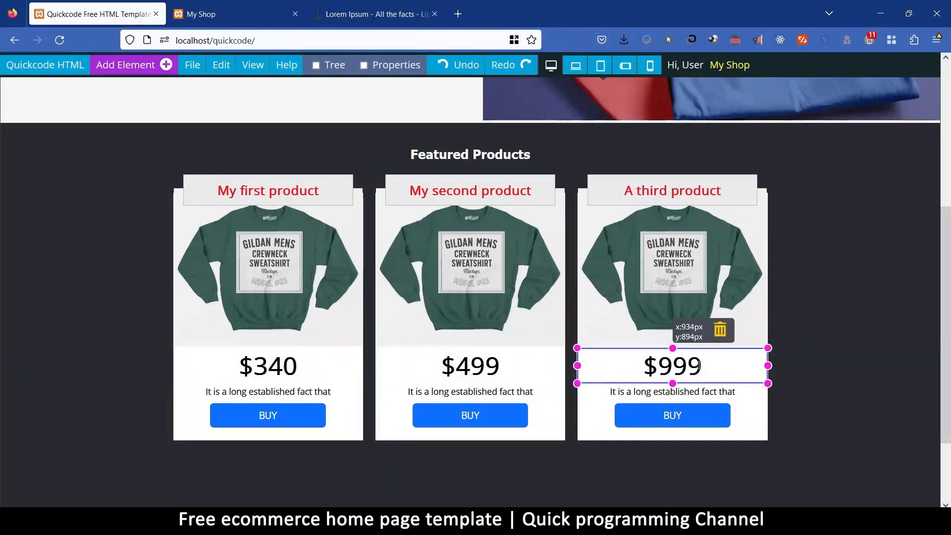
Replace the second product card's image with the grey cap photo from the Products image category.
left_click(485, 270)
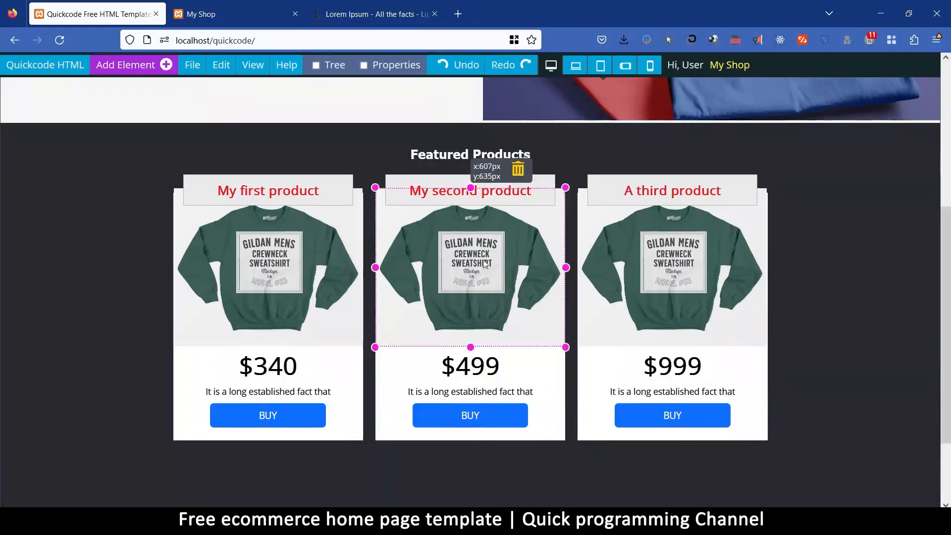
left_click(390, 65)
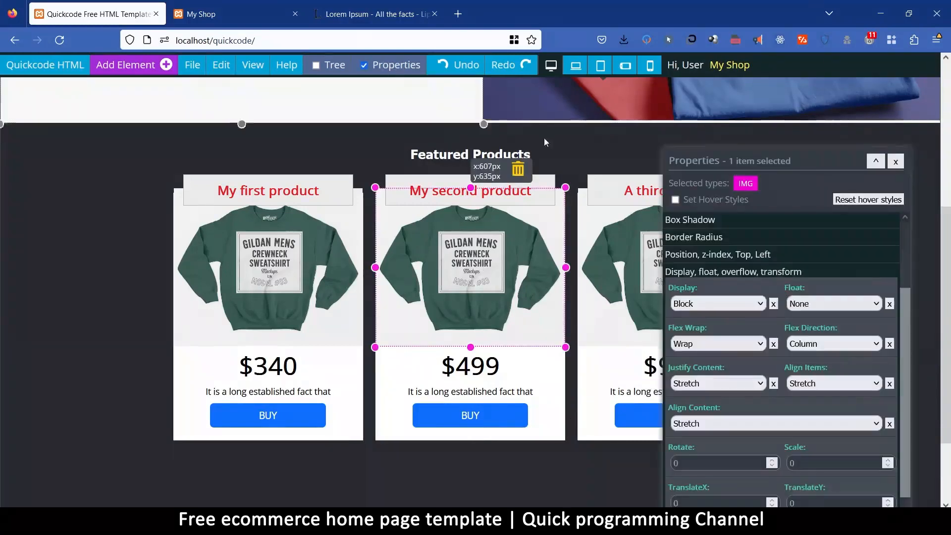
scroll(744, 407, "down", 5)
left_click(712, 380)
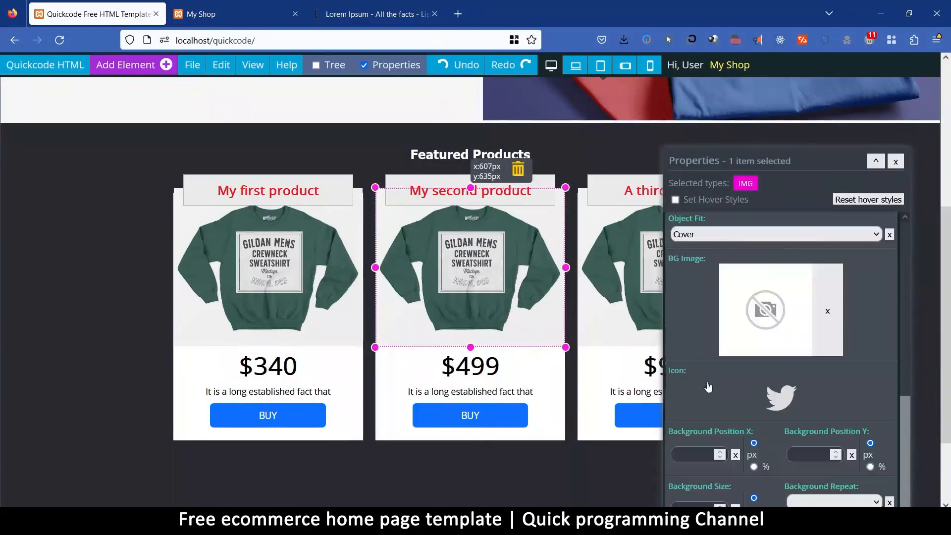
left_click(770, 356)
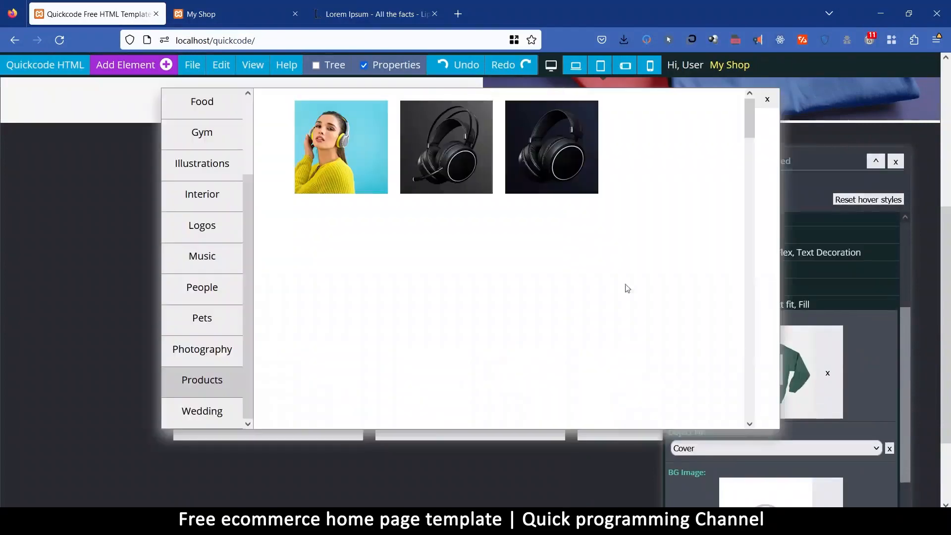
scroll(755, 130, "down", 2)
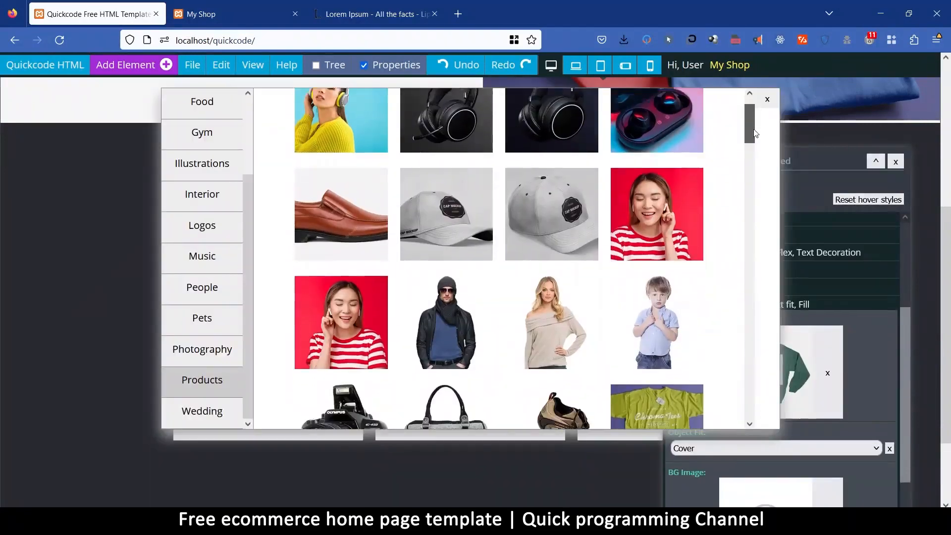
left_click(540, 191)
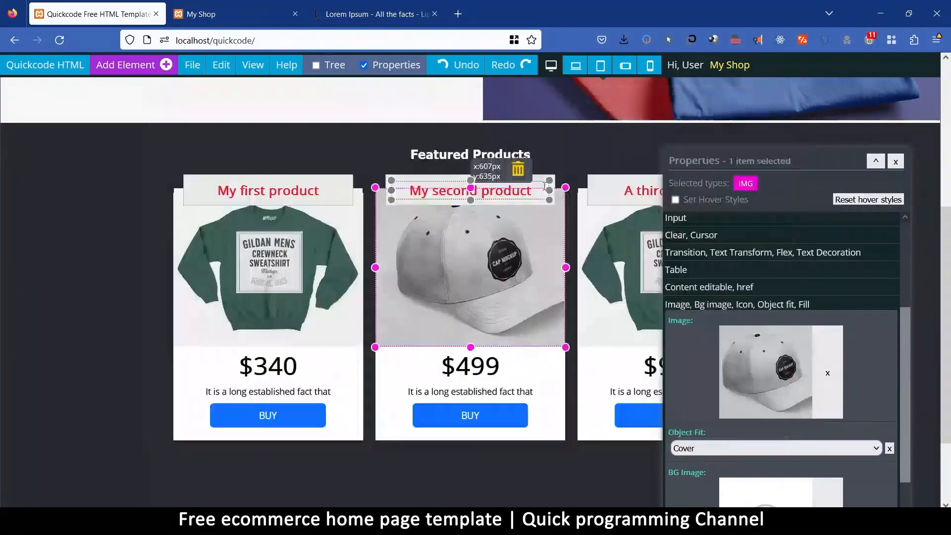
Swap the second product's image for the brown floral backpack photo from the Products category.
left_click(746, 371)
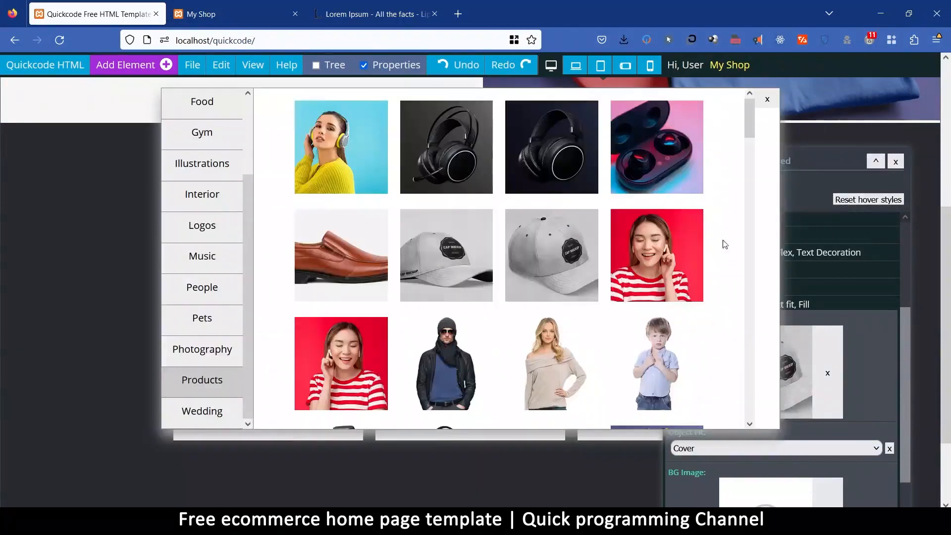
left_click_drag(754, 117, 751, 194)
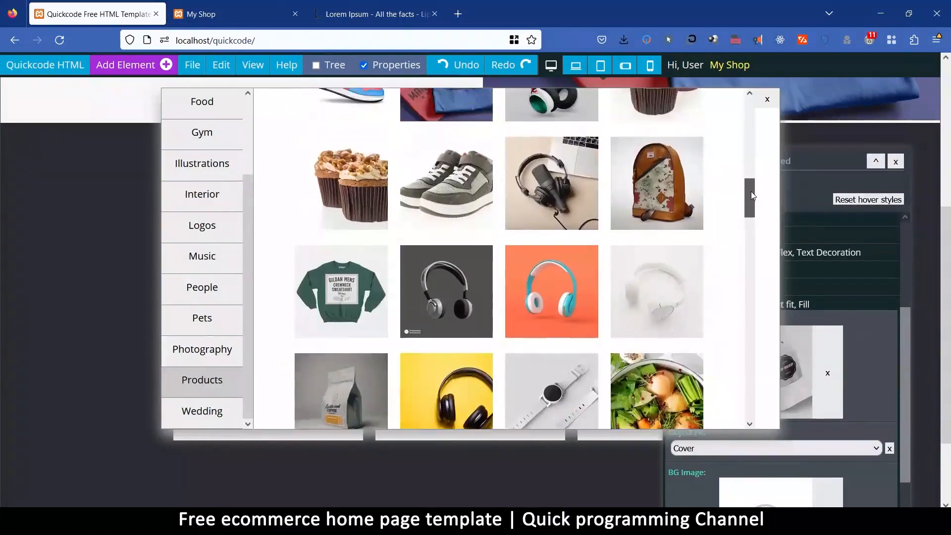
left_click(683, 193)
Replace the third product card's image with the tilted laptop mock-up photo and close its properties.
left_click(604, 319)
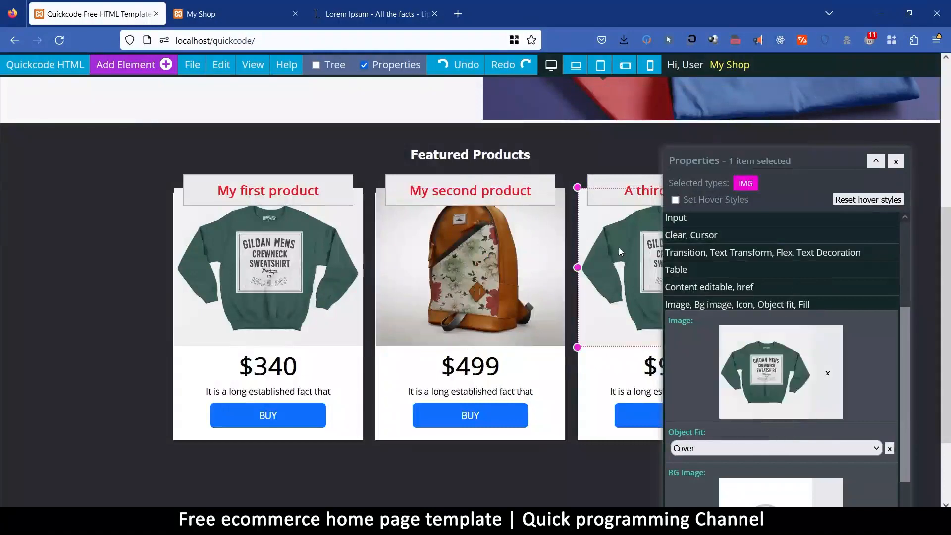
left_click(757, 355)
left_click_drag(749, 118, 750, 231)
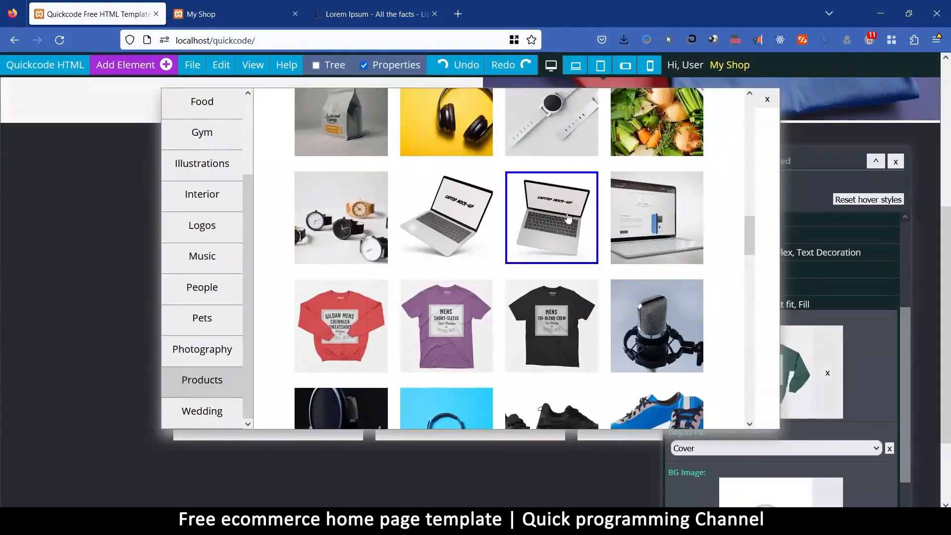
left_click(539, 223)
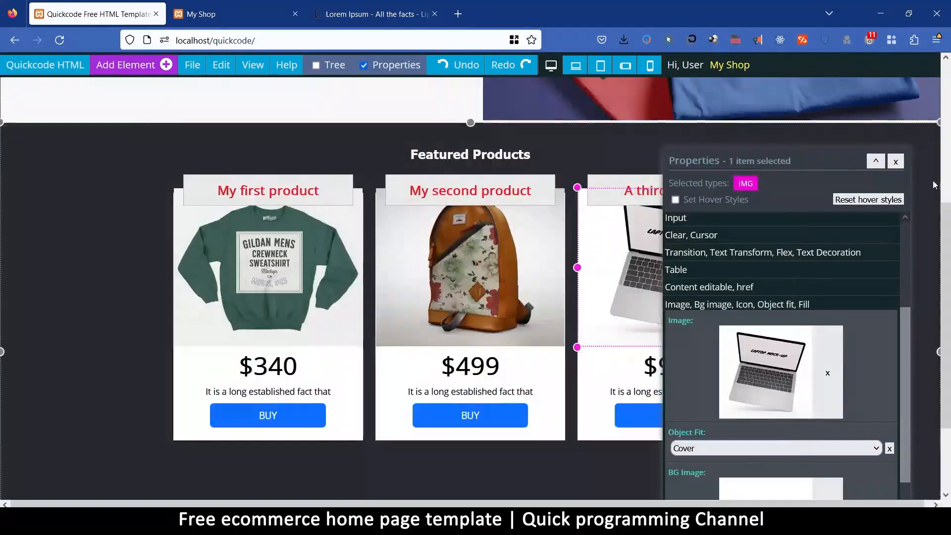
left_click(894, 162)
left_click(872, 362)
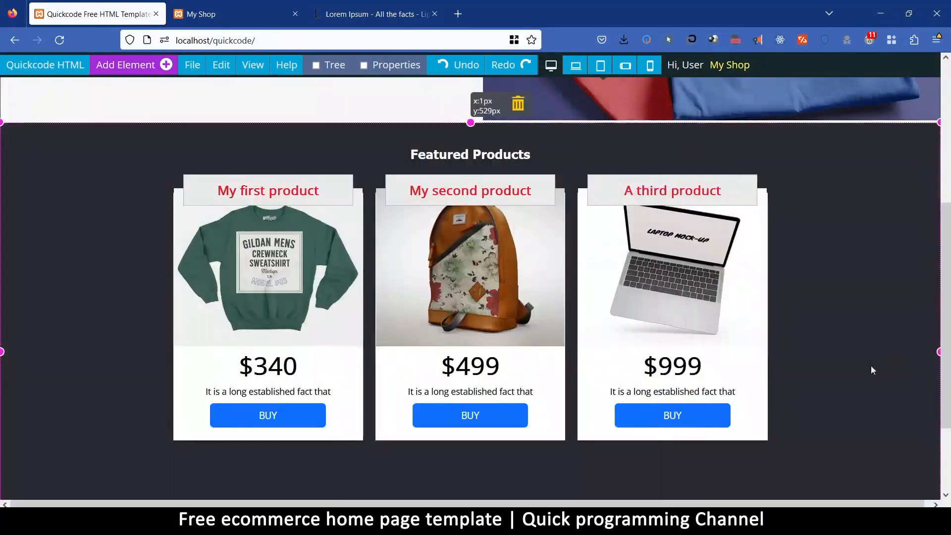
Select all three product card titles together and set their font size to 20 px.
scroll(477, 277, "up", 5)
scroll(478, 277, "down", 7)
scroll(446, 307, "up", 4)
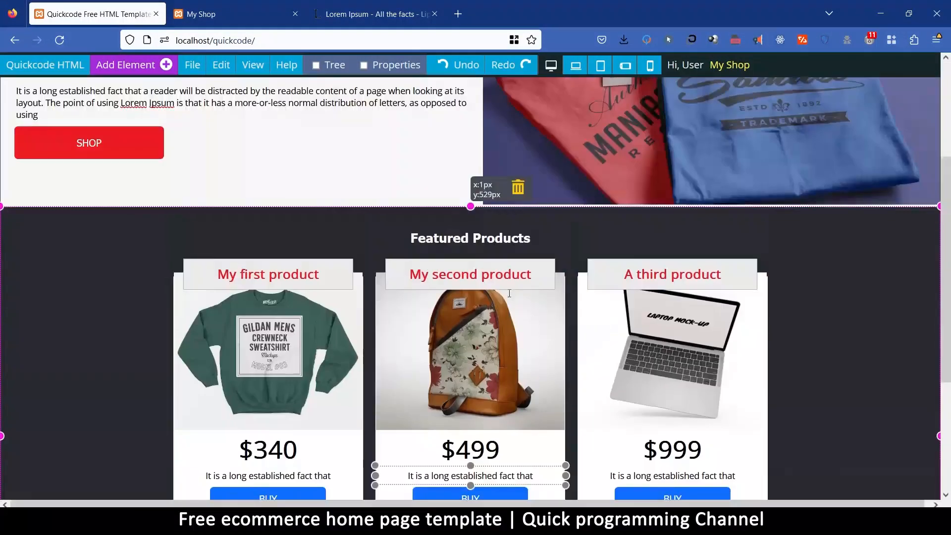
left_click(402, 341)
left_click(299, 275)
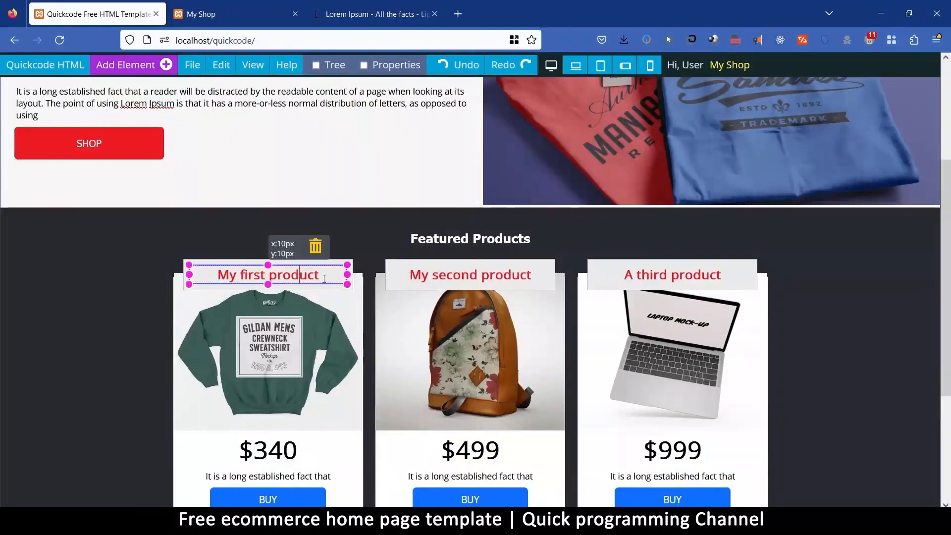
left_click(441, 277)
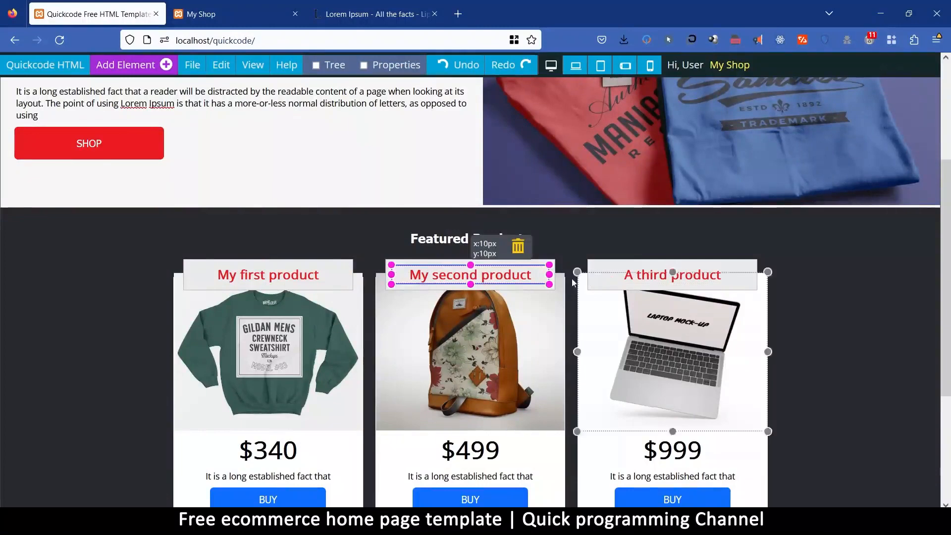
left_click(308, 276)
double_click(431, 279)
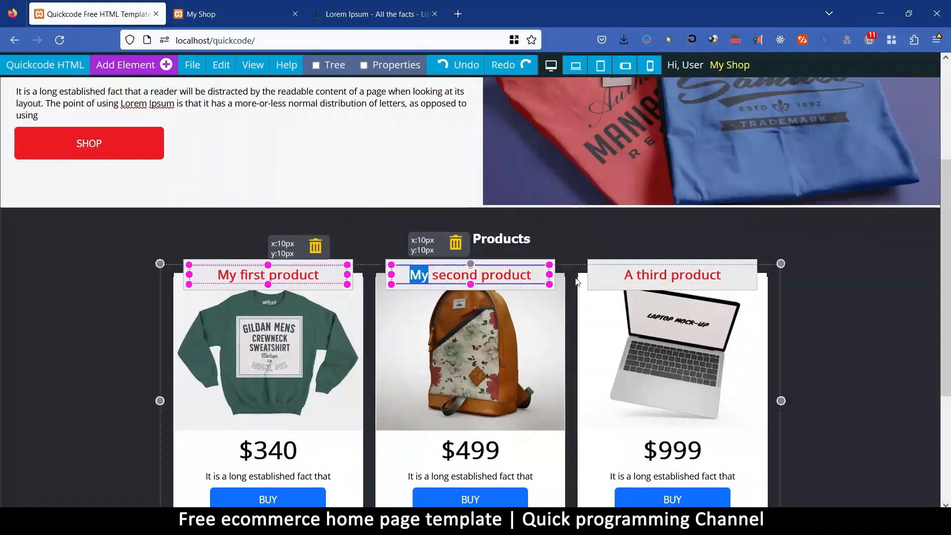
left_click(625, 275)
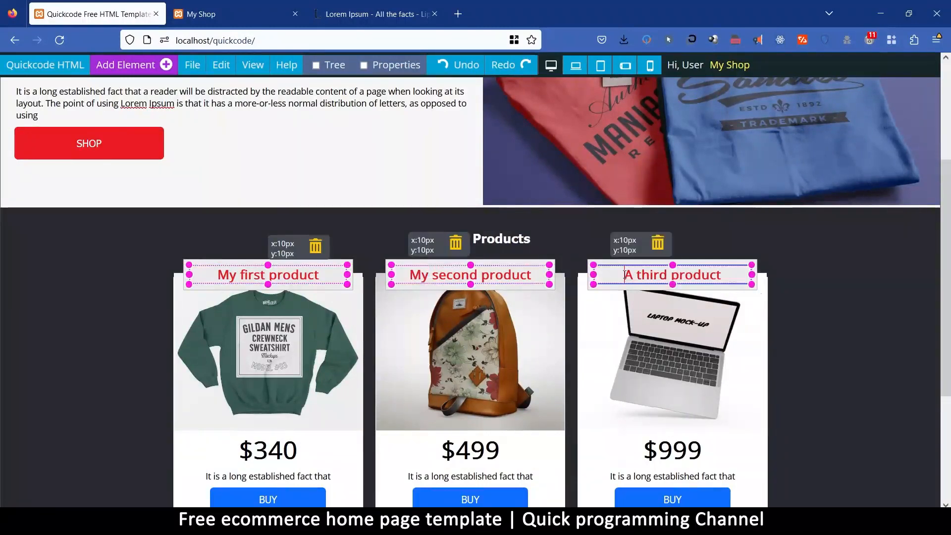
left_click(390, 67)
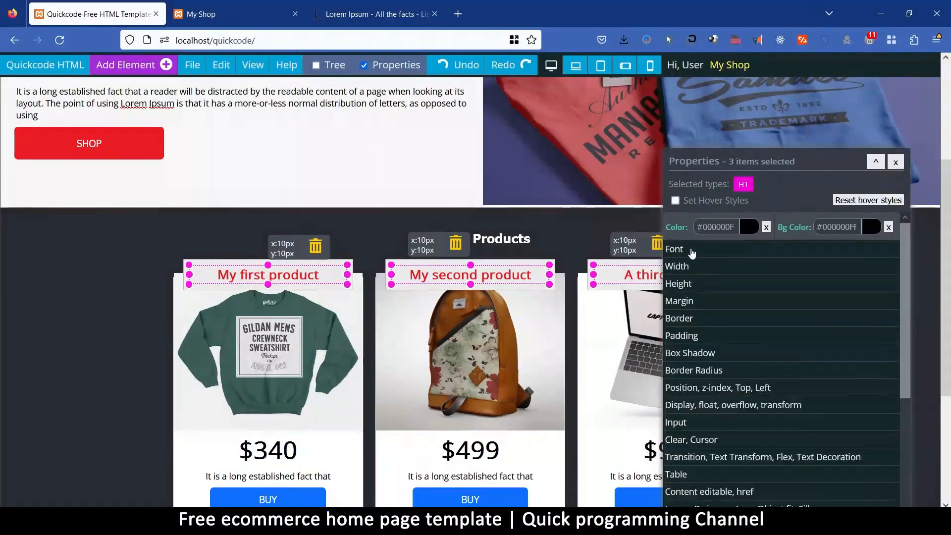
left_click(694, 250)
type("20")
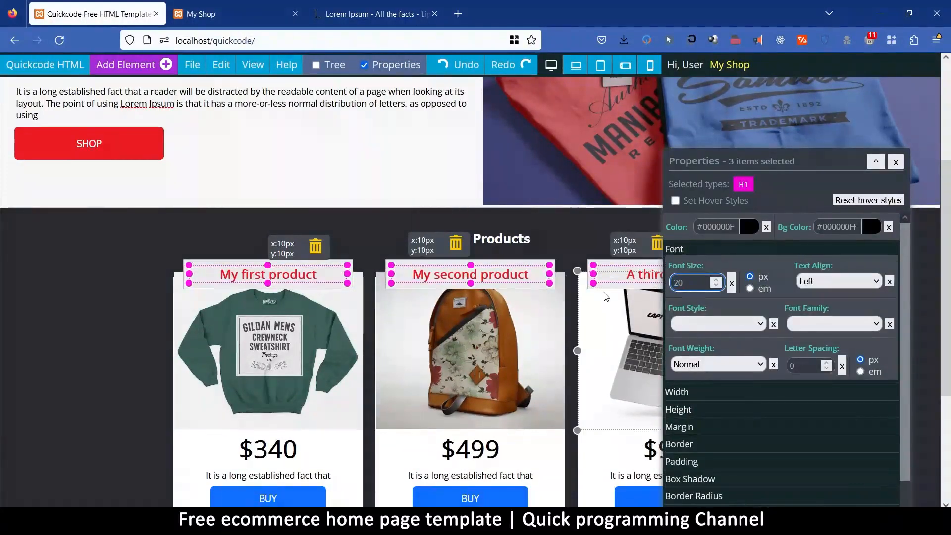
Reduce the font size of the three product titles to 18 px and close their properties.
key("BackSpace")
key("BackSpace")
type("1")
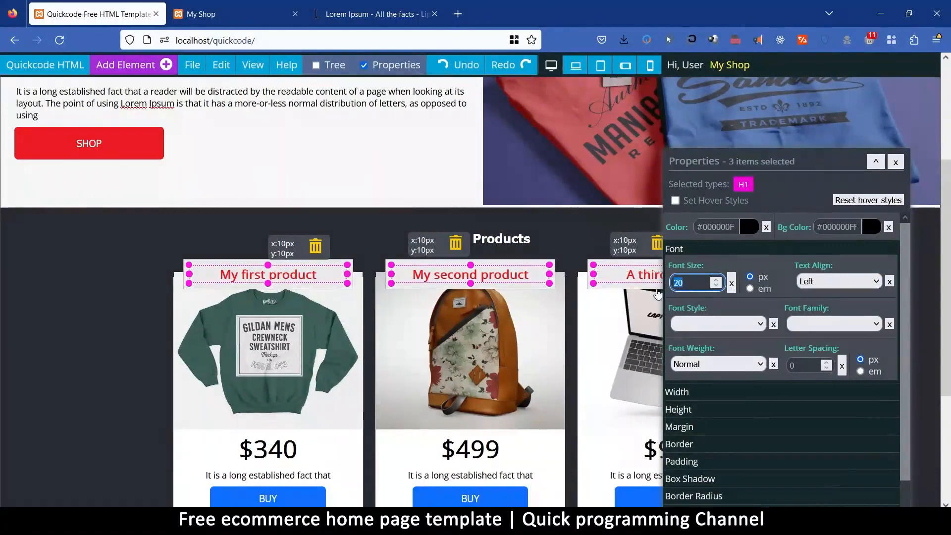
type("8")
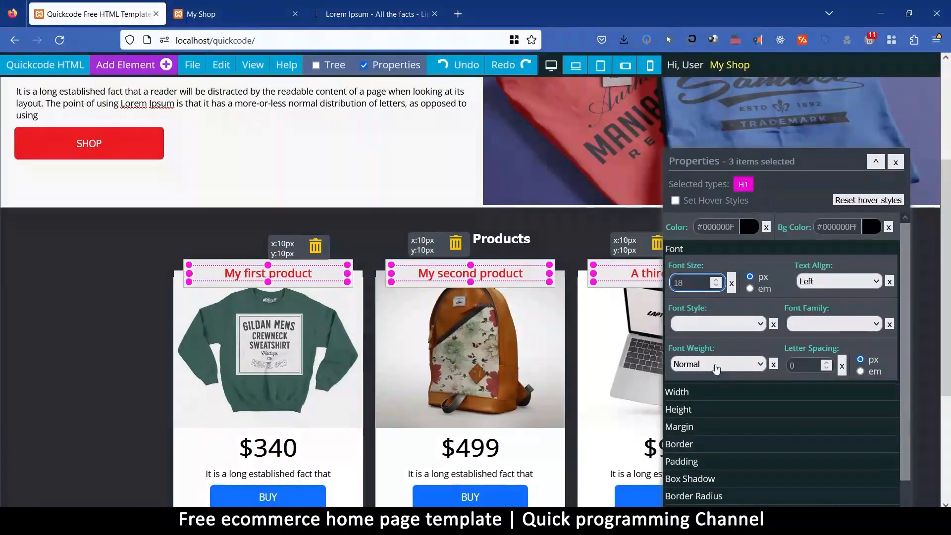
left_click(698, 394)
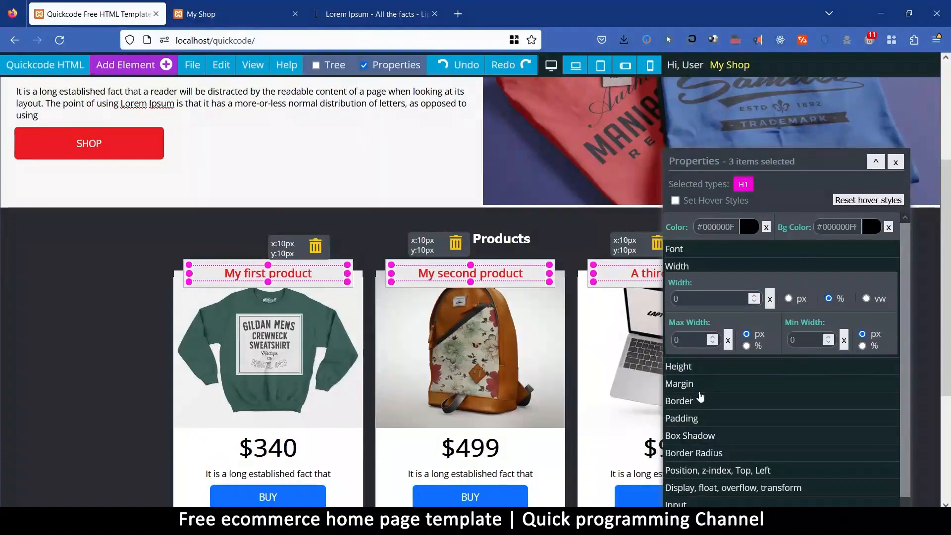
left_click(896, 162)
left_click(845, 336)
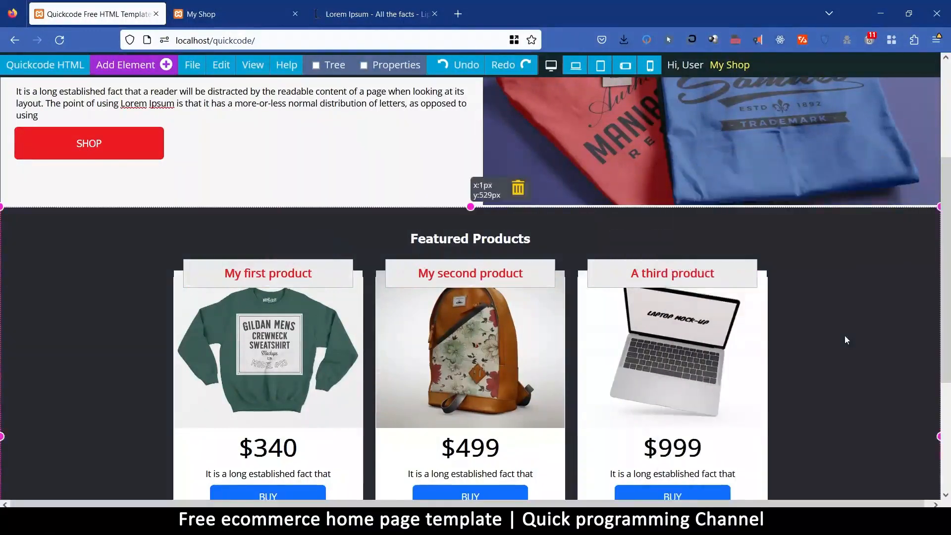
Save the page with the three finished product cards.
scroll(308, 392, "down", 4)
scroll(314, 391, "up", 5)
scroll(314, 391, "down", 3)
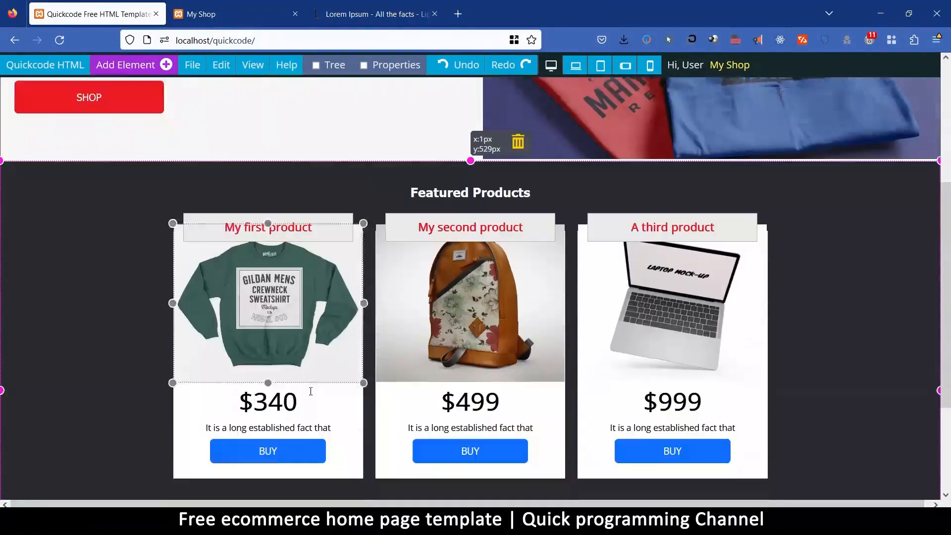
left_click(192, 65)
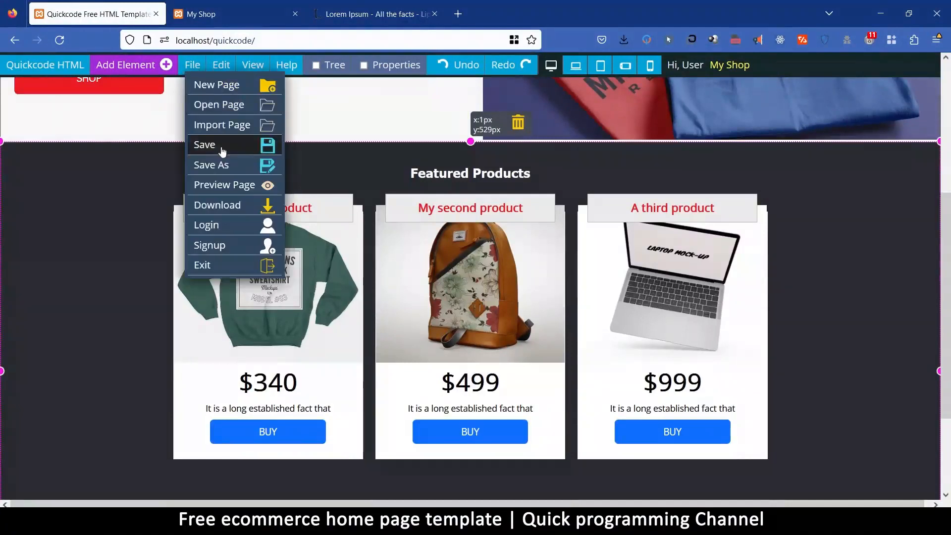
left_click(207, 145)
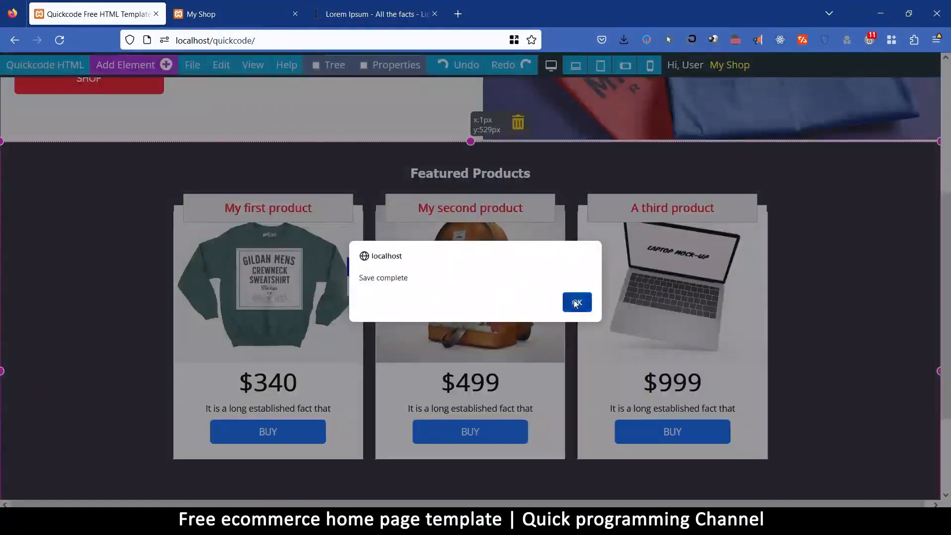
left_click(577, 302)
Preview the page in a new browser tab and examine the header, hero area and Featured Products cards.
left_click(207, 67)
left_click(192, 65)
left_click(248, 185)
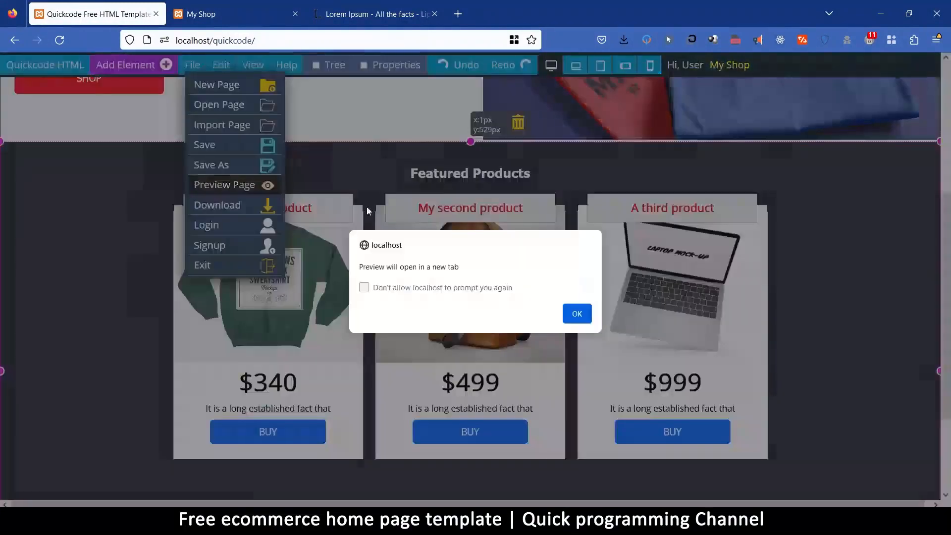
left_click(575, 311)
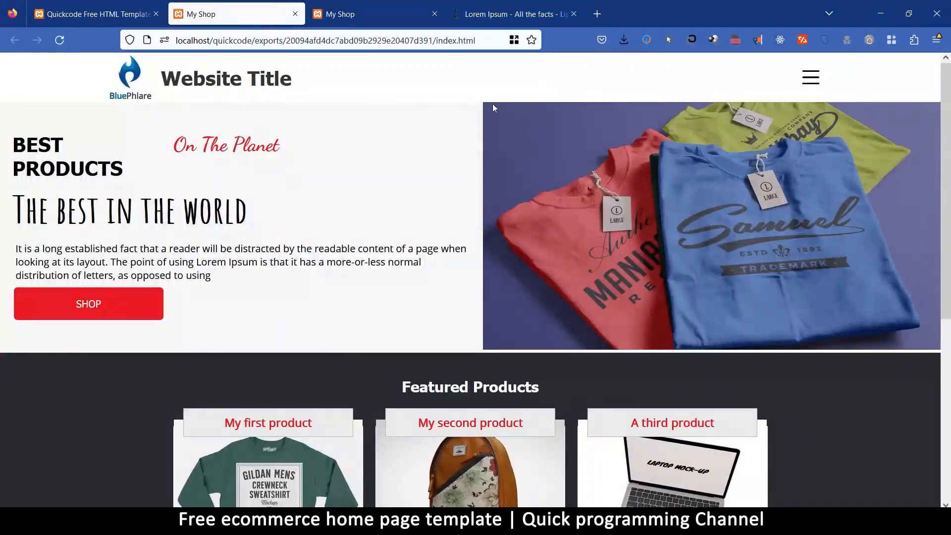
scroll(515, 253, "down", 5)
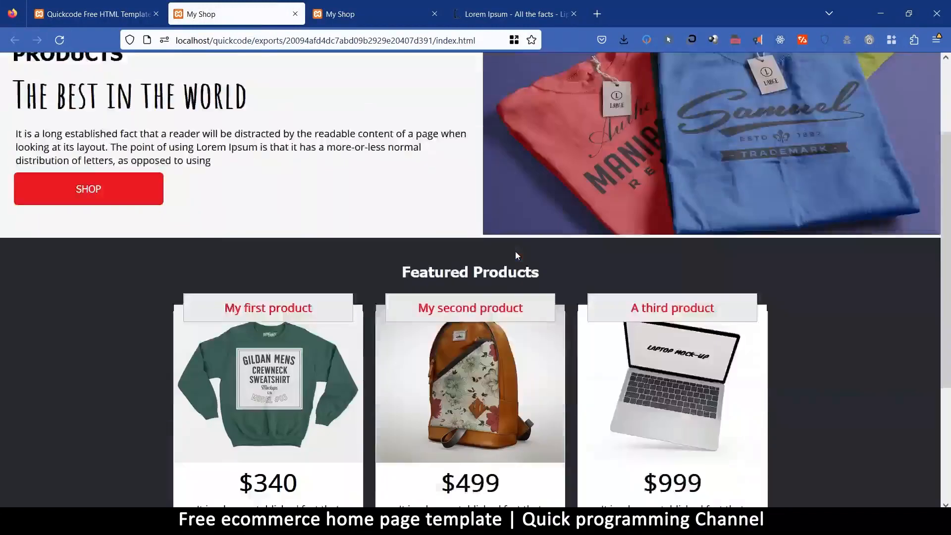
scroll(479, 261, "up", 3)
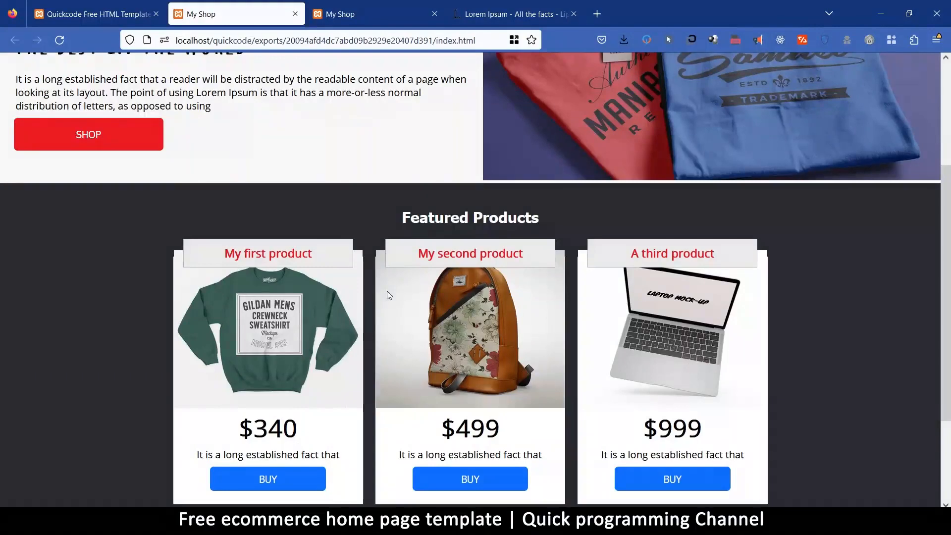
scroll(354, 369, "down", 1)
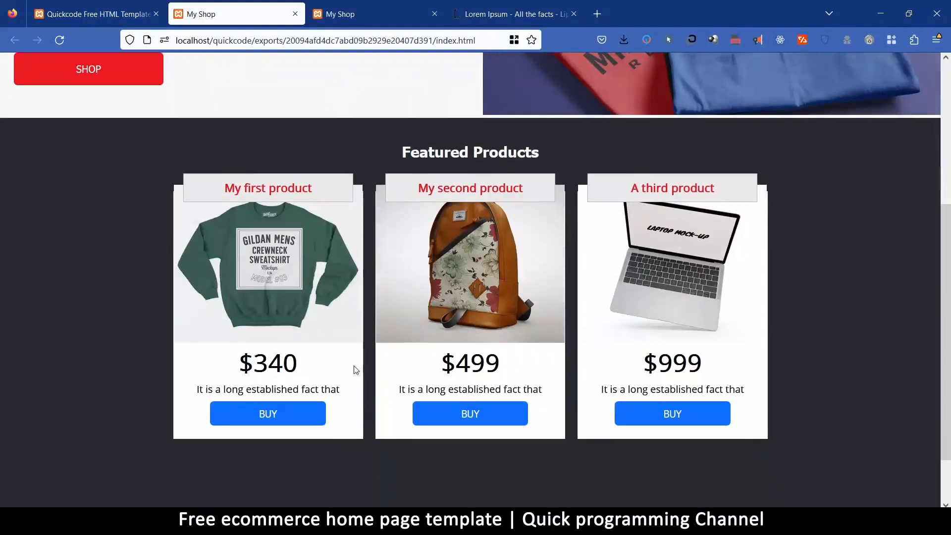
scroll(317, 327, "up", 2)
scroll(317, 327, "down", 2)
Close both My Shop preview tabs and return to the Quickcode editor.
left_click(133, 23)
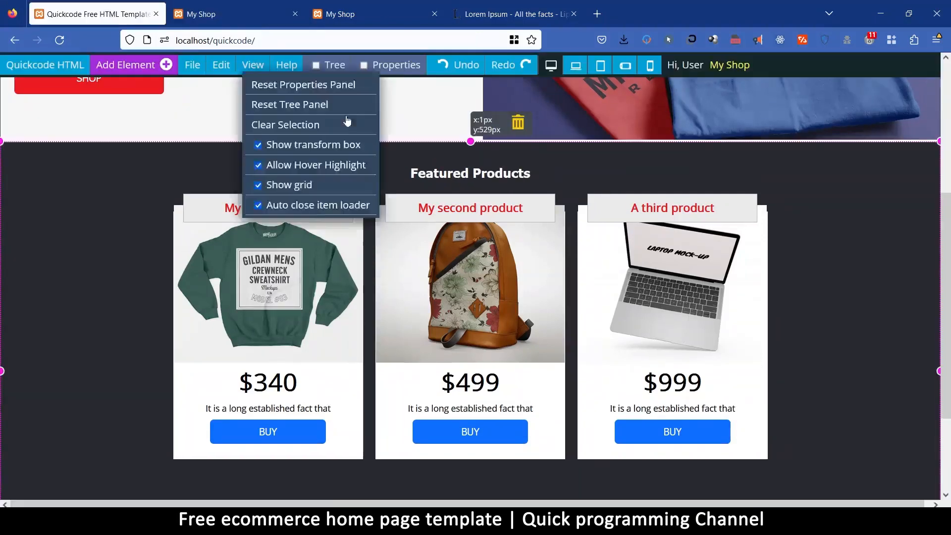
left_click(270, 14)
left_click(294, 14)
left_click(294, 14)
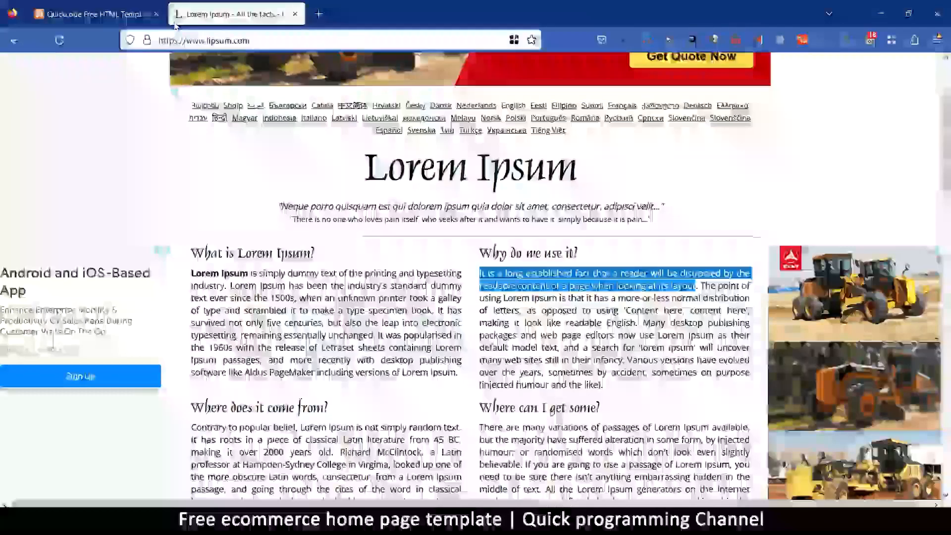
left_click(94, 14)
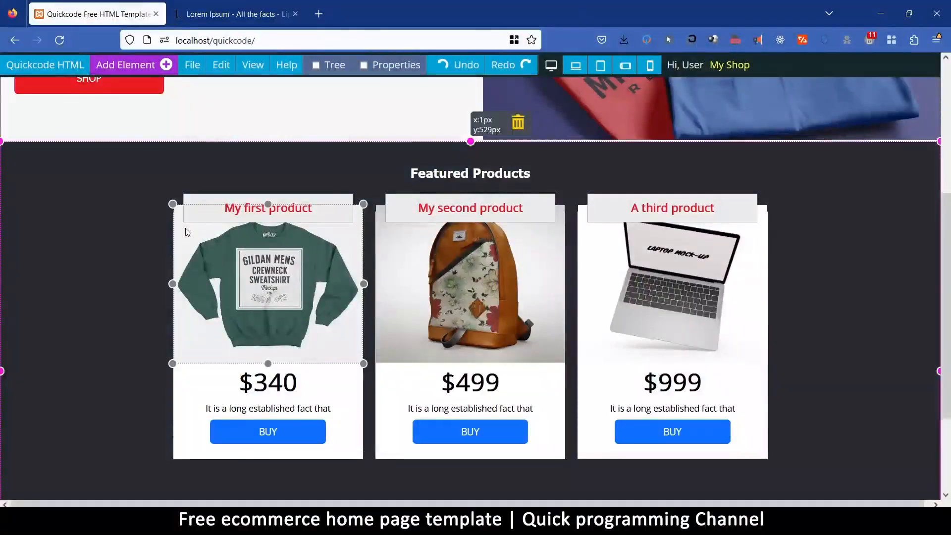
Try a width of 101% on the first product's image and set it back to 100%.
left_click(187, 232)
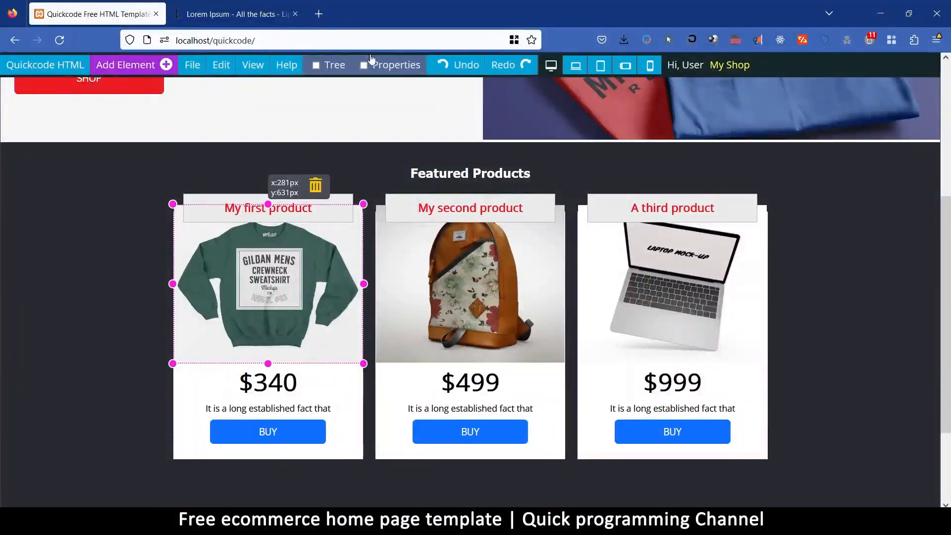
left_click(406, 65)
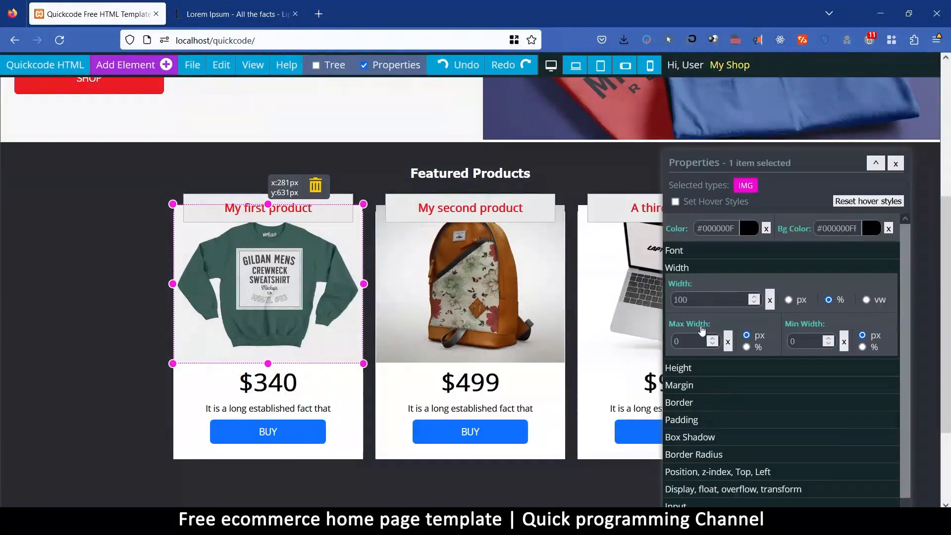
left_click(691, 305)
key("Up")
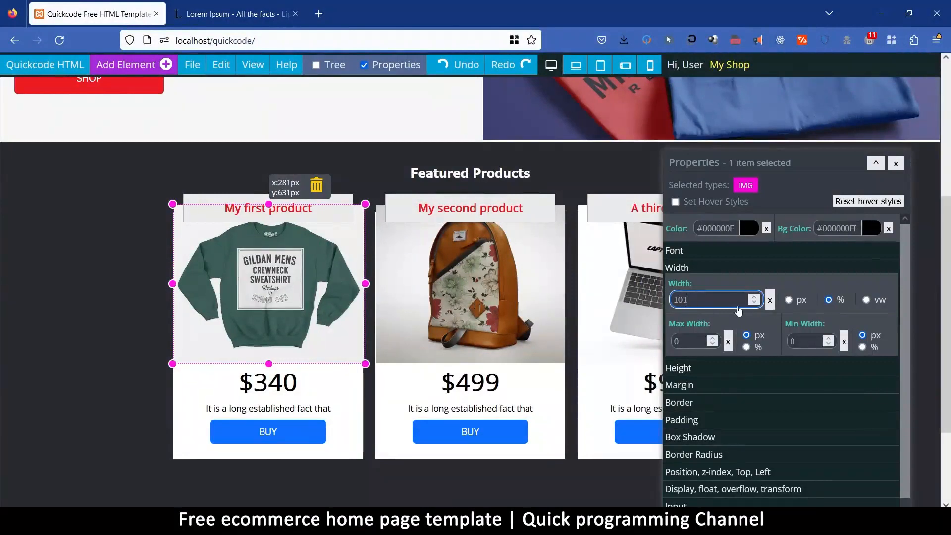
key("BackSpace")
type("0")
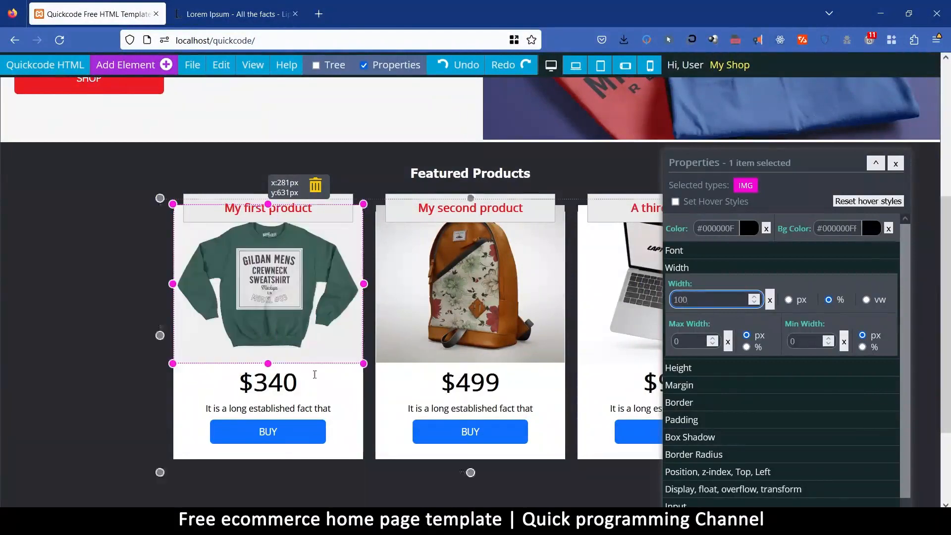
Clear the padding of all three white product card containers in the Featured Products section.
left_click(361, 428)
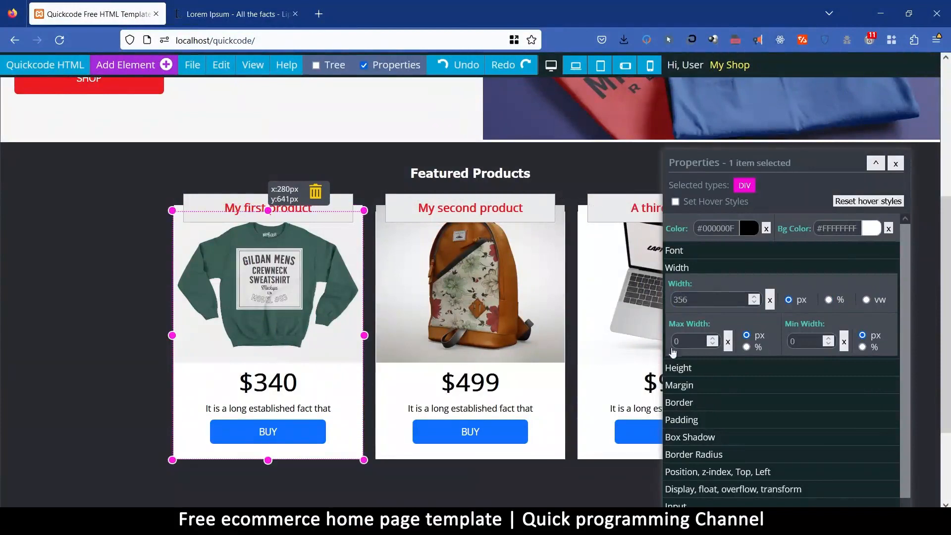
left_click(695, 421)
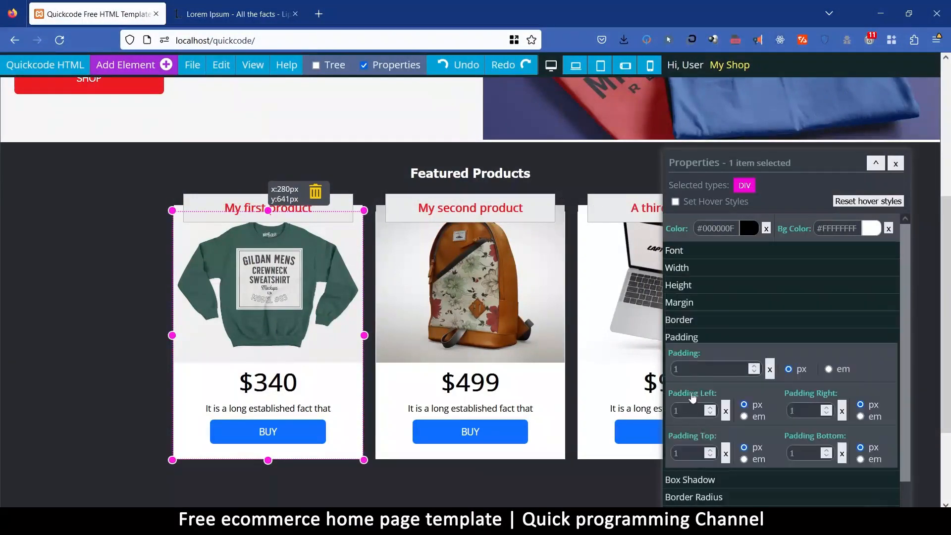
left_click(770, 370)
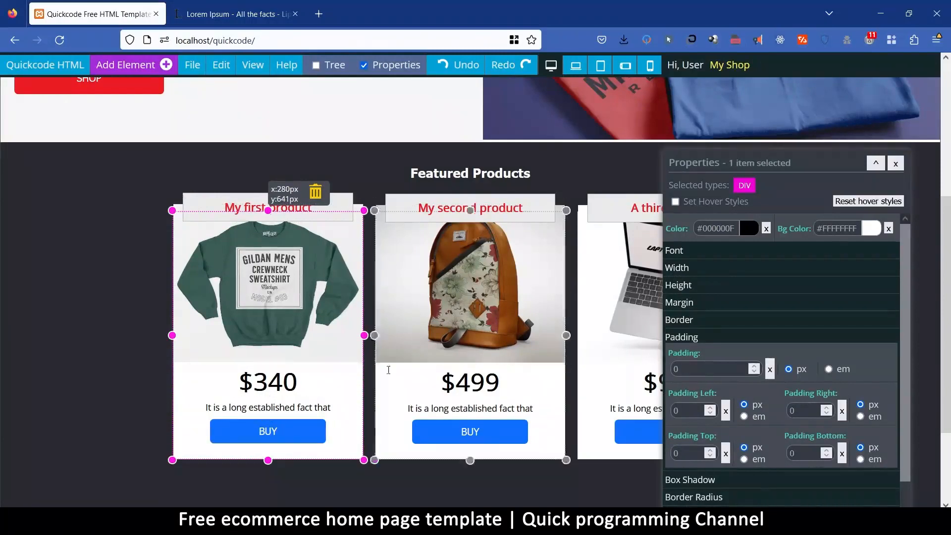
left_click(379, 432)
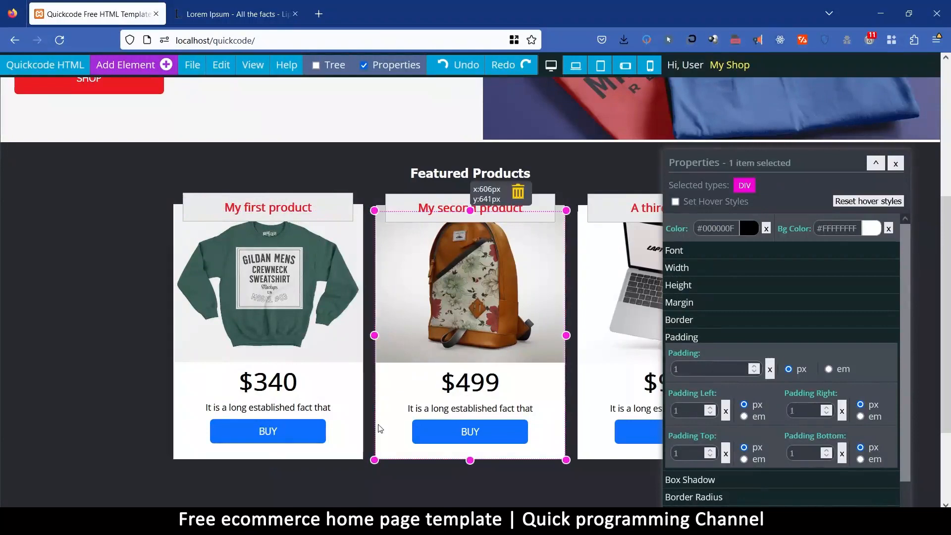
left_click(771, 372)
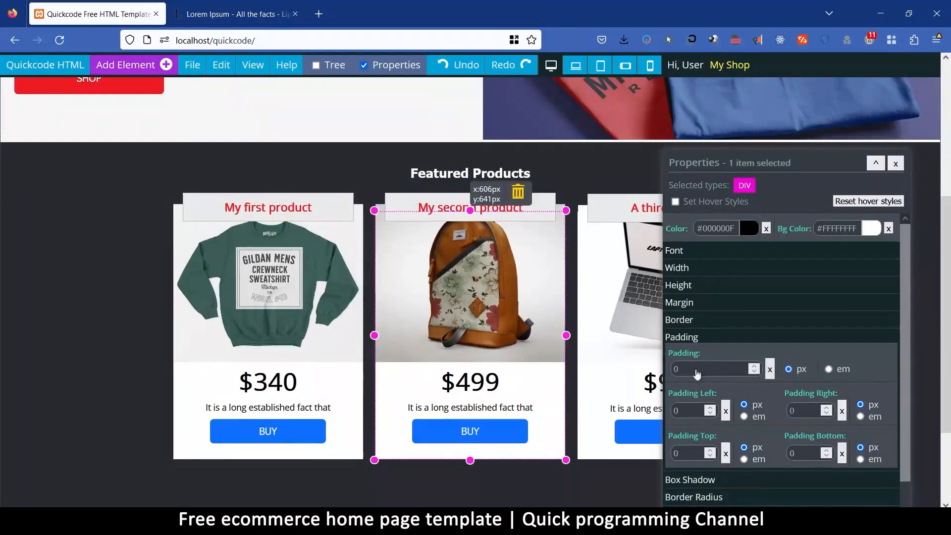
left_click(584, 435)
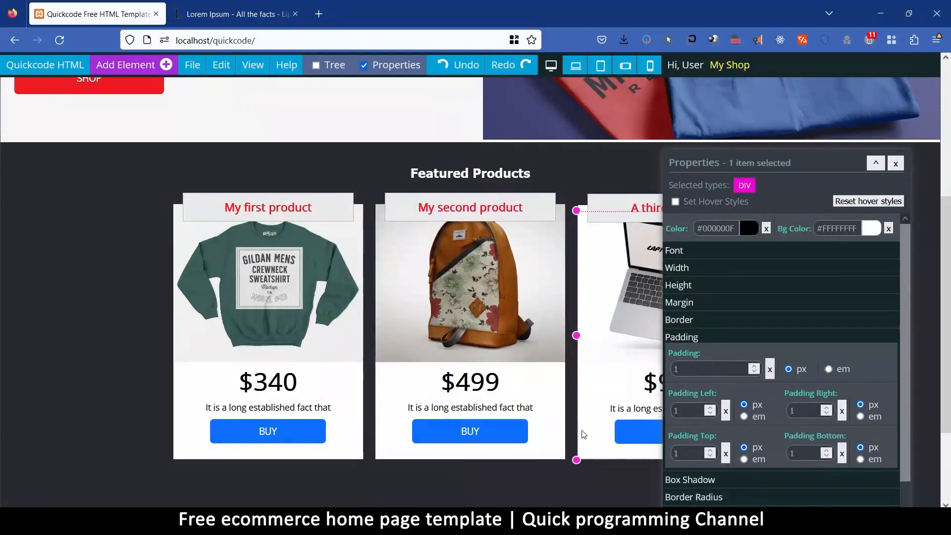
left_click(771, 371)
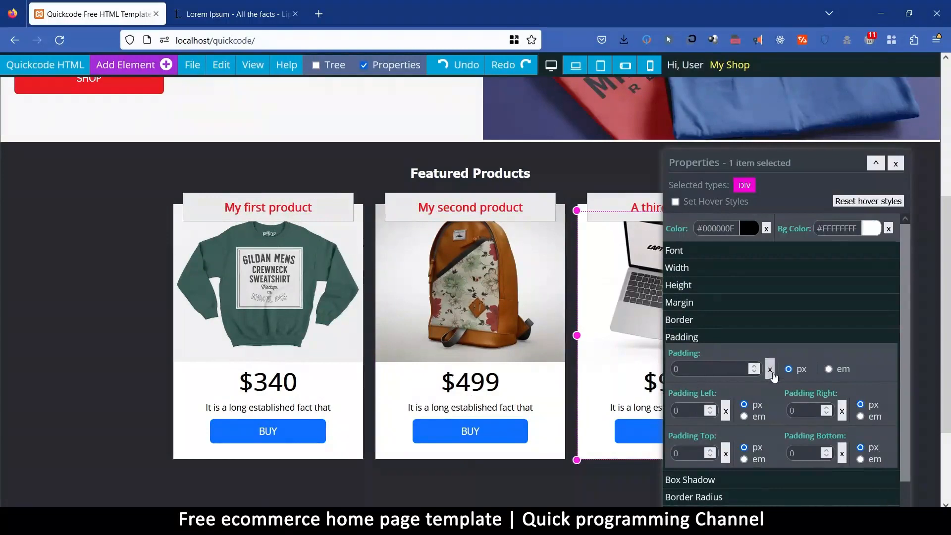
Clear the fixed height of the dark Featured Products section.
left_click_drag(790, 160, 767, 405)
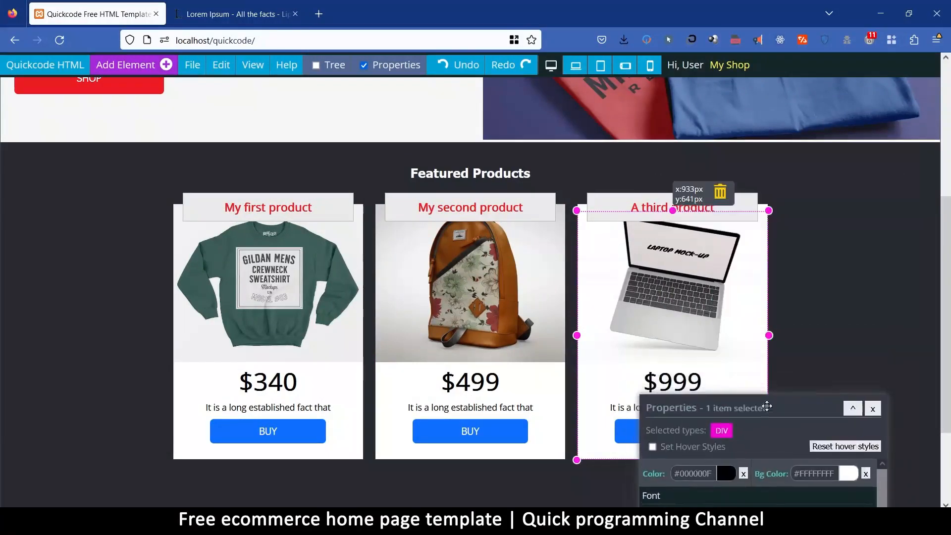
left_click(824, 228)
left_click_drag(774, 414, 722, 200)
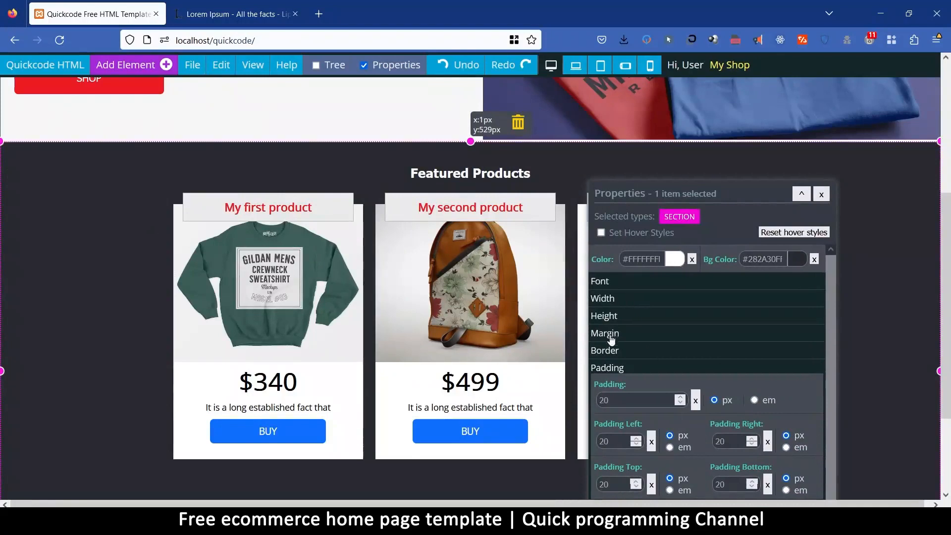
left_click(616, 314)
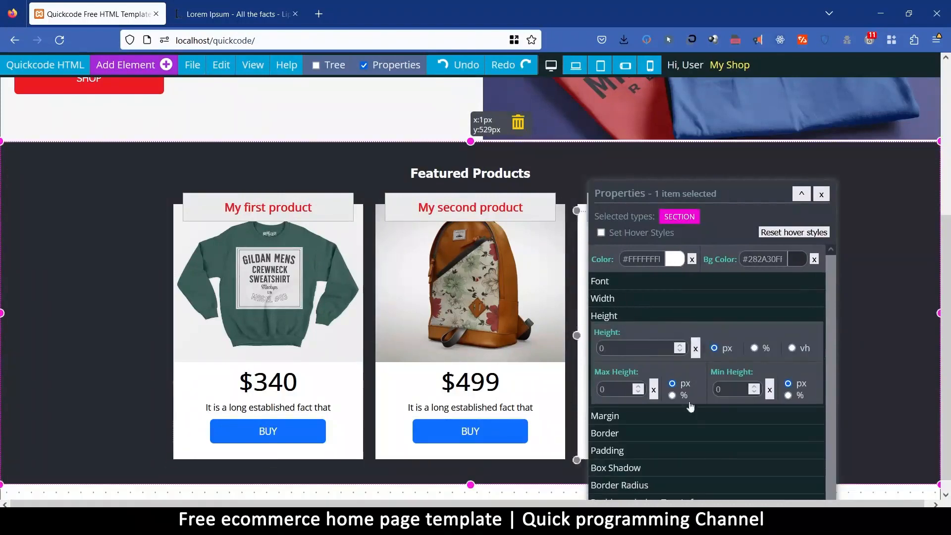
Lighten the Featured Products section's background color to #5F6472FF and close its properties.
left_click_drag(731, 193, 817, 175)
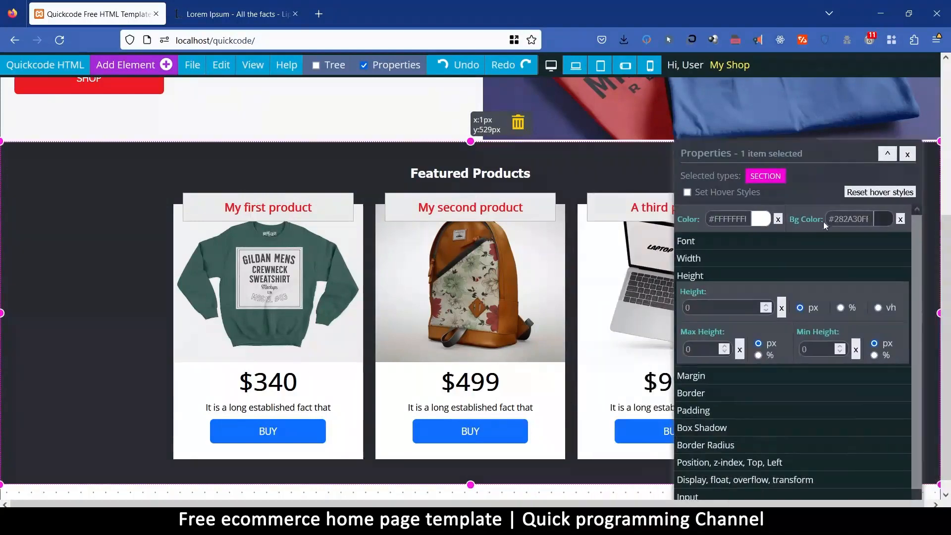
left_click(884, 219)
triple_click(849, 220)
mouse_move(862, 289)
left_mouse_down()
mouse_move(862, 264)
mouse_move(864, 274)
left_mouse_up()
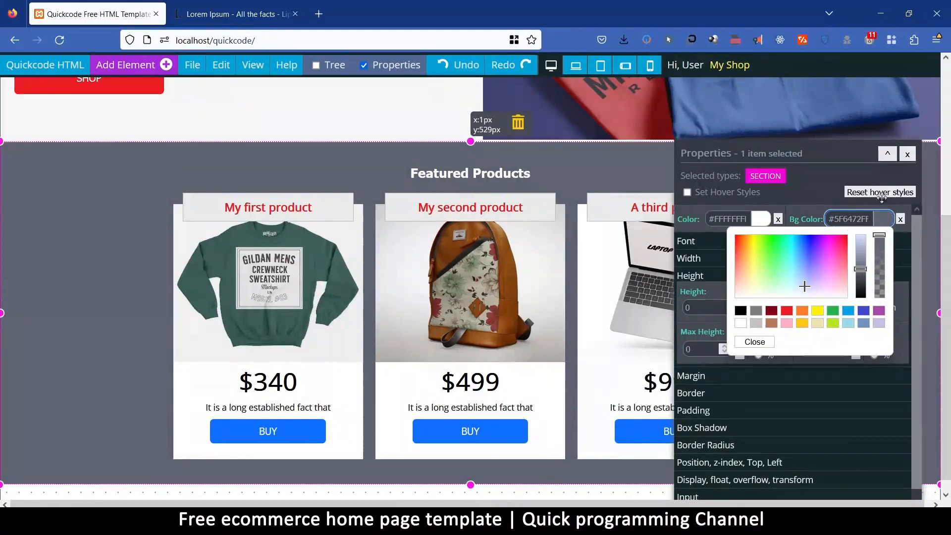
left_click(758, 347)
left_click(908, 154)
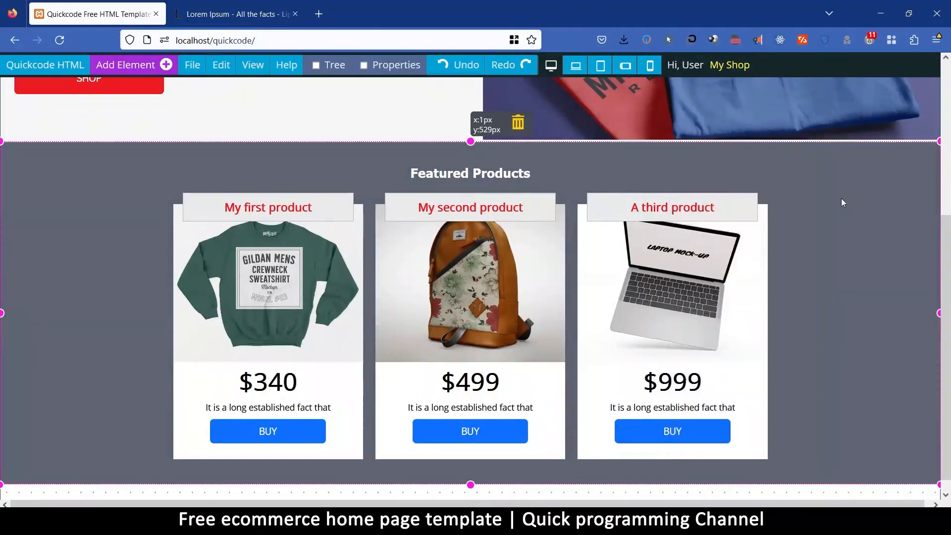
Save the page with the updated Featured Products section.
scroll(801, 397, "up", 5)
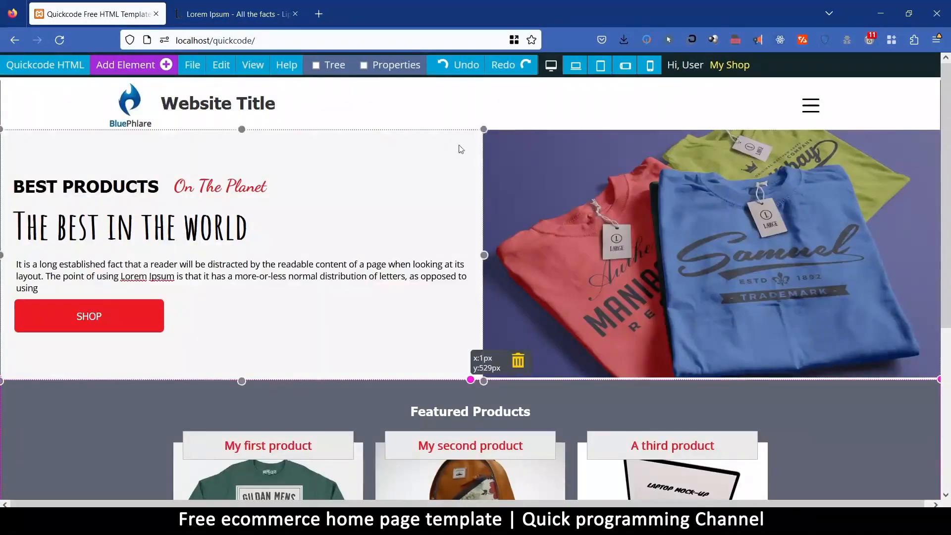
left_click(289, 97)
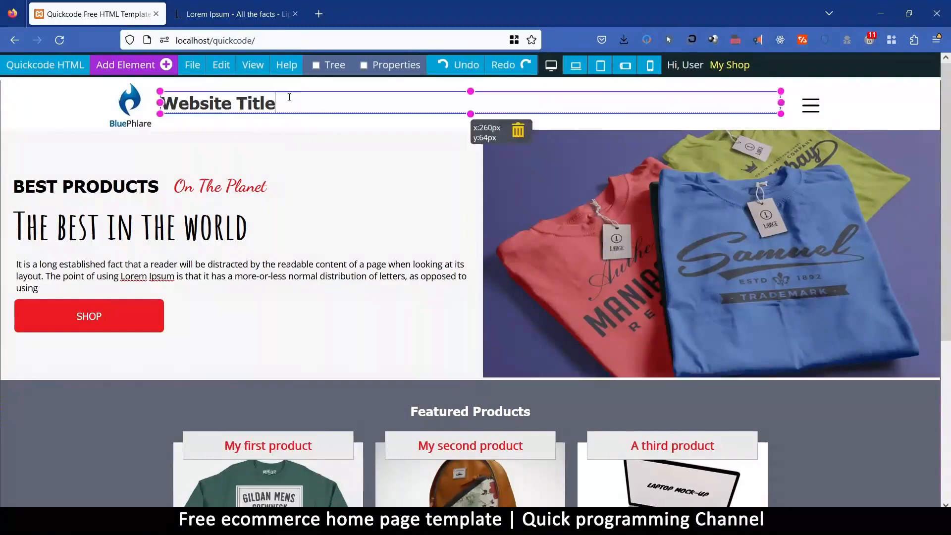
left_click(192, 65)
left_click(207, 145)
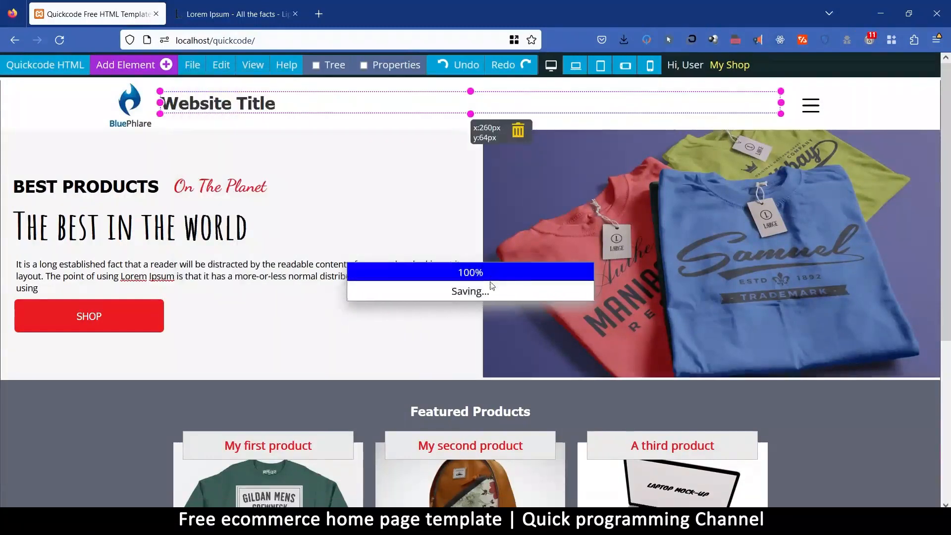
left_click(575, 301)
Preview the page in a new browser tab, examine the hero area and Featured Products section, and return to the Quickcode editor.
left_click(181, 66)
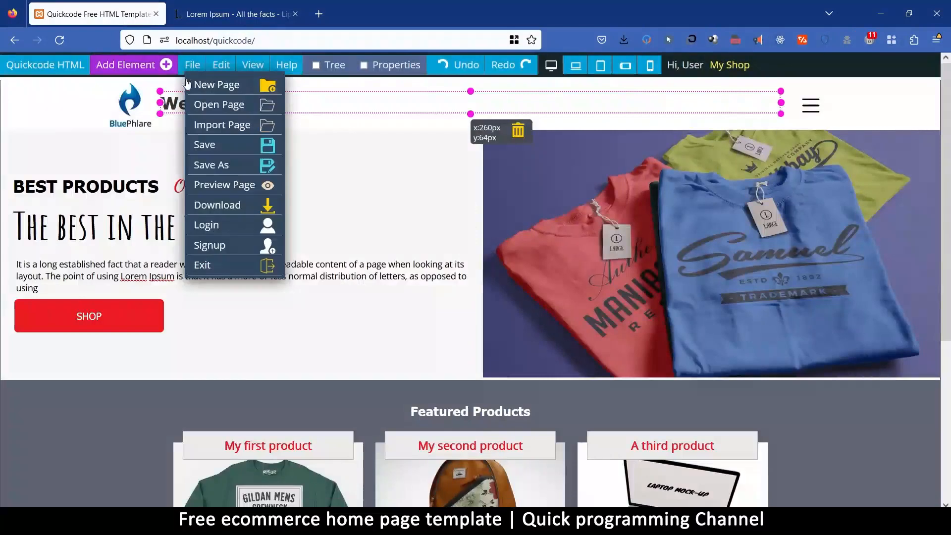
left_click(222, 188)
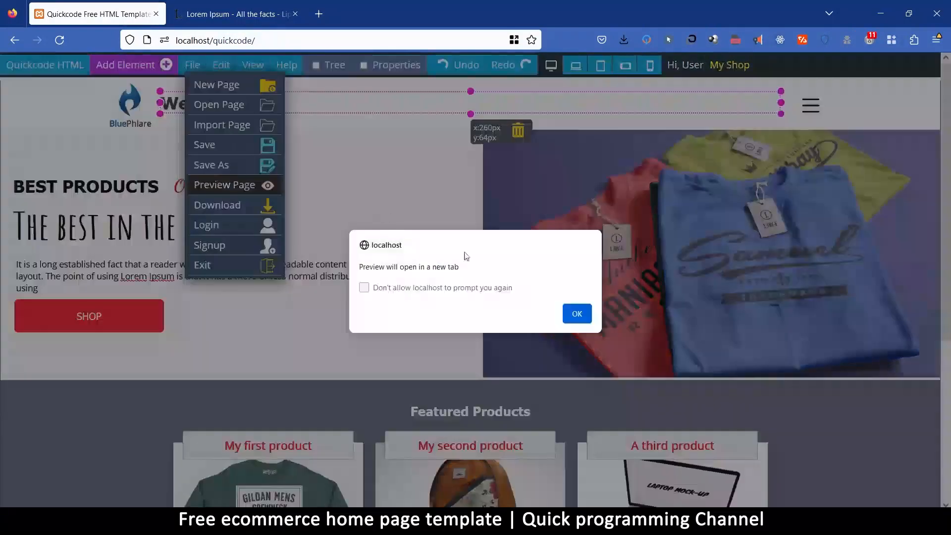
left_click(578, 317)
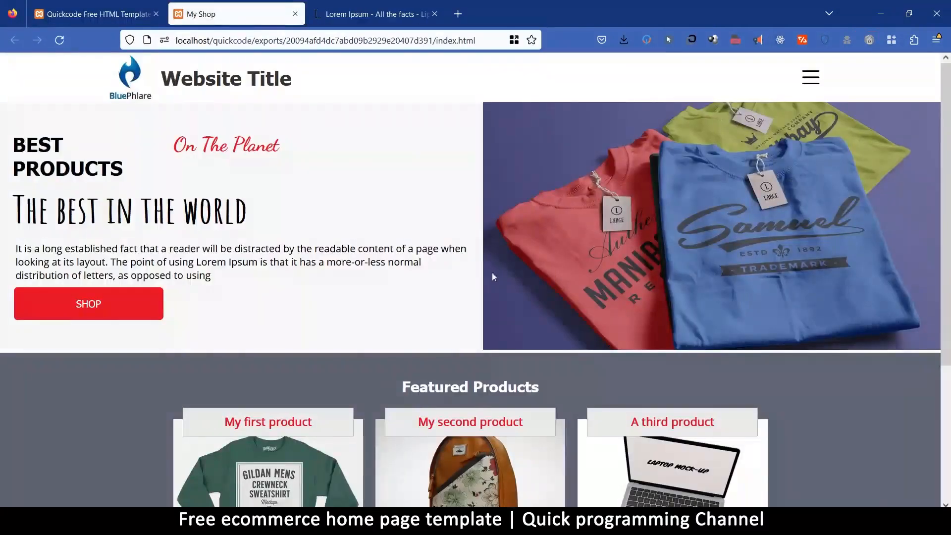
scroll(493, 276, "down", 4)
scroll(468, 298, "up", 4)
left_click(97, 14)
Clear the minimum height of the hero image's parent container and of the hero text container.
left_click(515, 330)
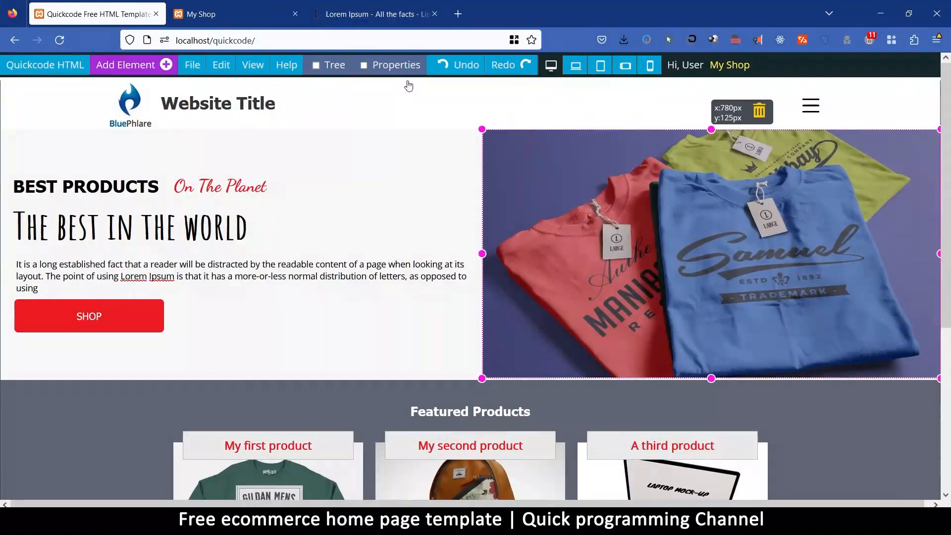
right_click(593, 221)
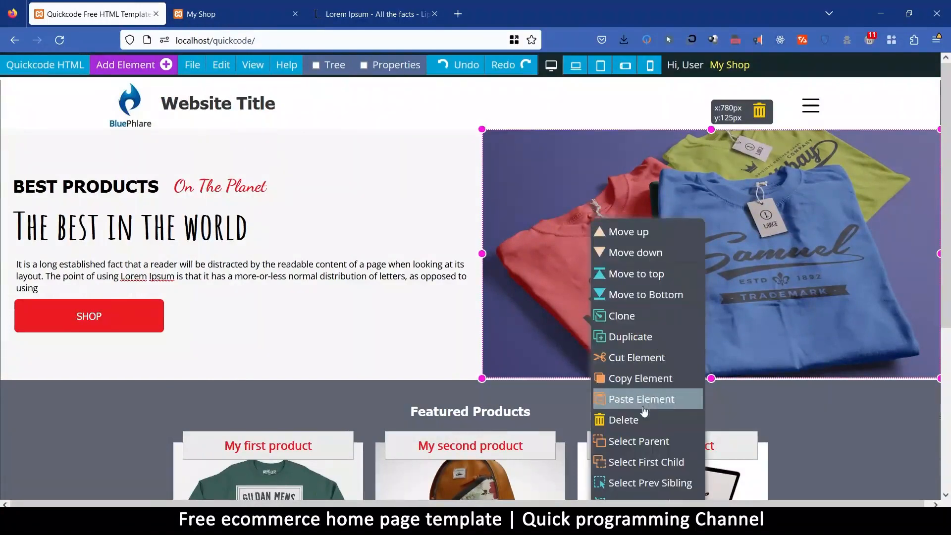
left_click(659, 441)
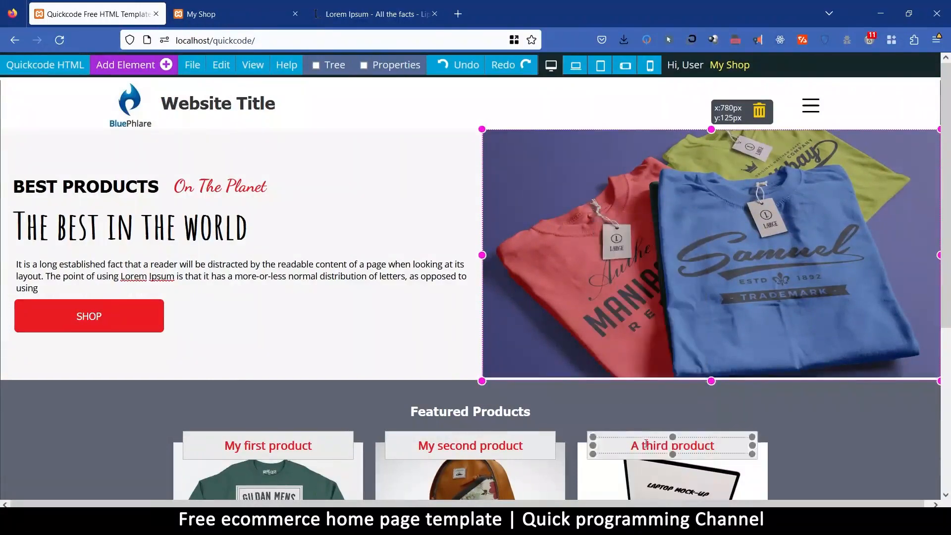
left_click(688, 343)
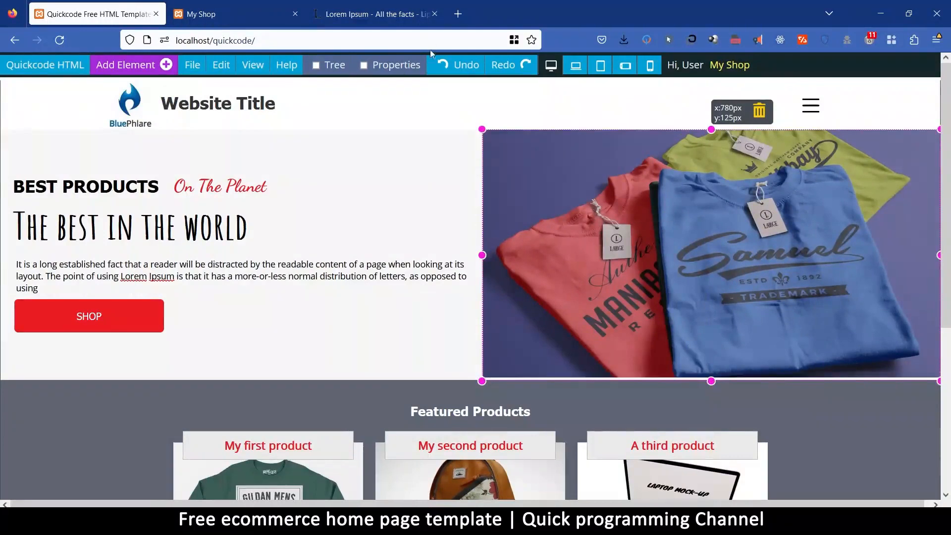
left_click(405, 66)
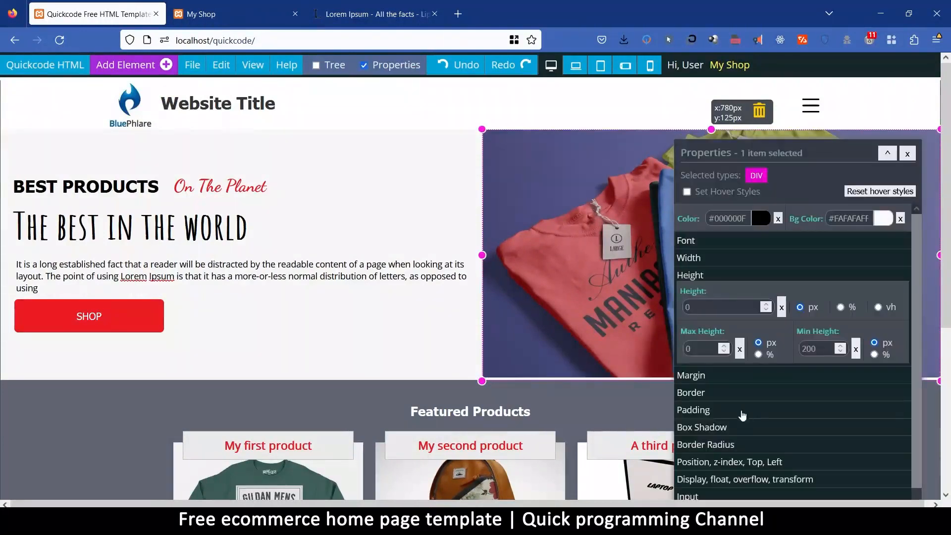
scroll(744, 414, "down", 3)
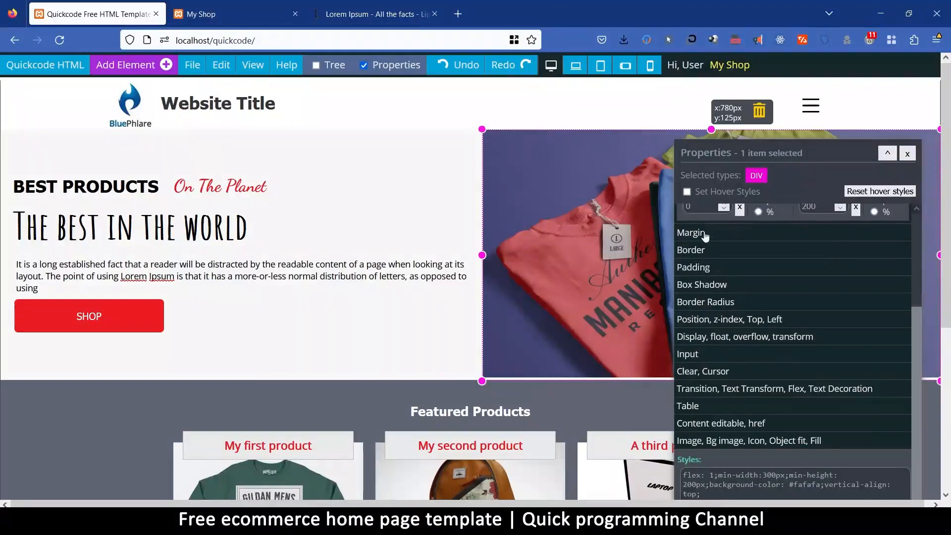
scroll(723, 347, "up", 3)
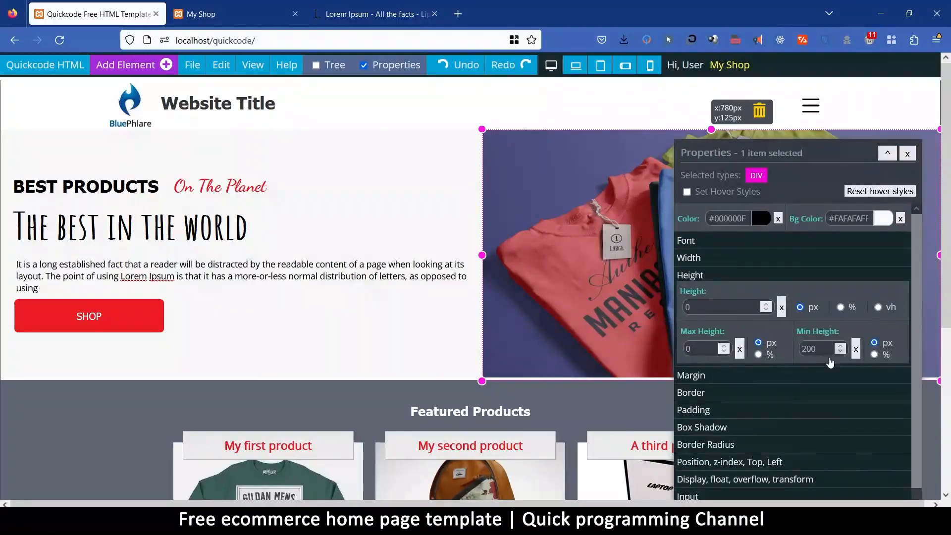
left_click(856, 350)
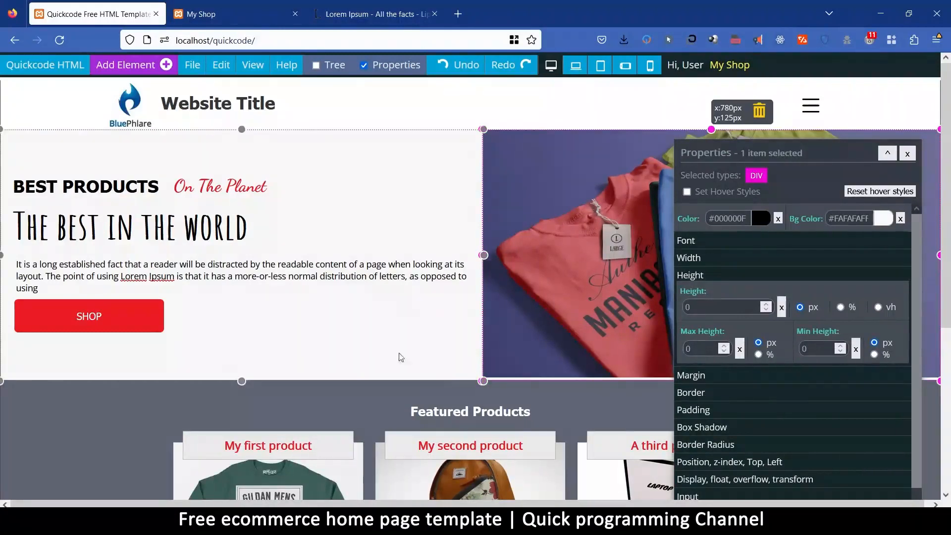
left_click(458, 373)
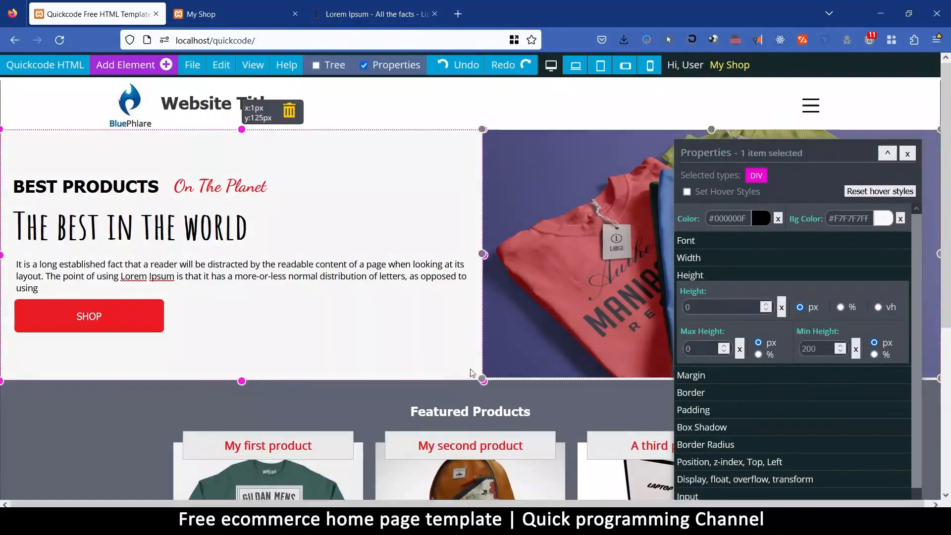
left_click(857, 350)
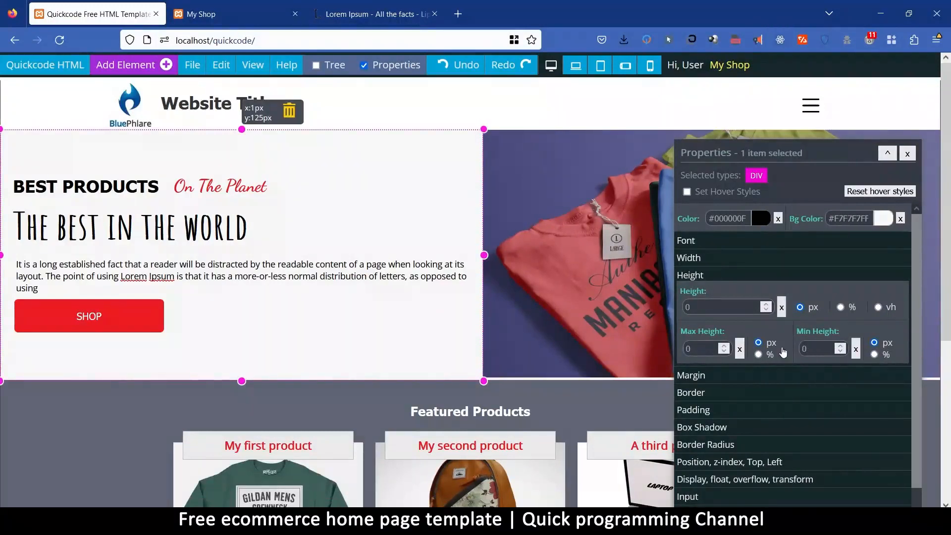
Check the padding of the hero text container and hero image, plus the margin and padding of the image's parent container.
left_click(714, 412)
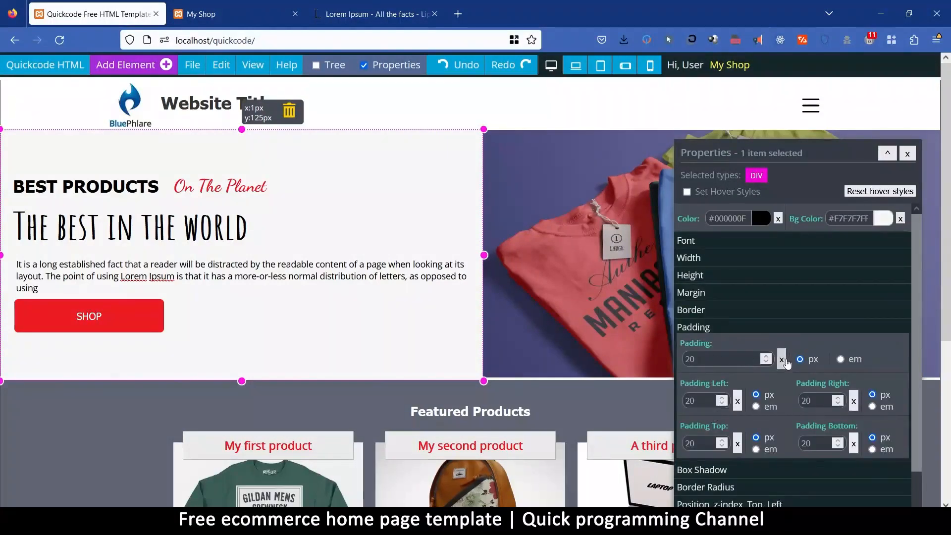
left_click(506, 377)
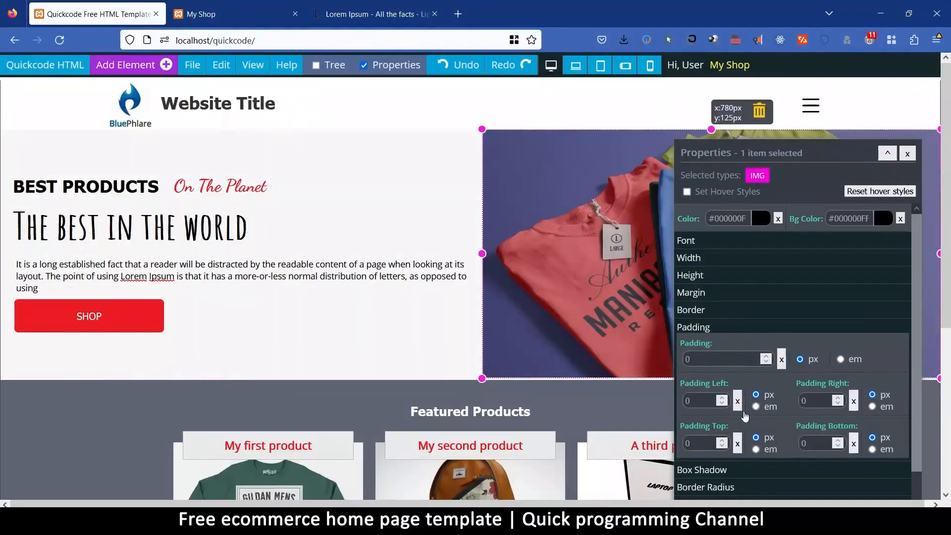
right_click(564, 275)
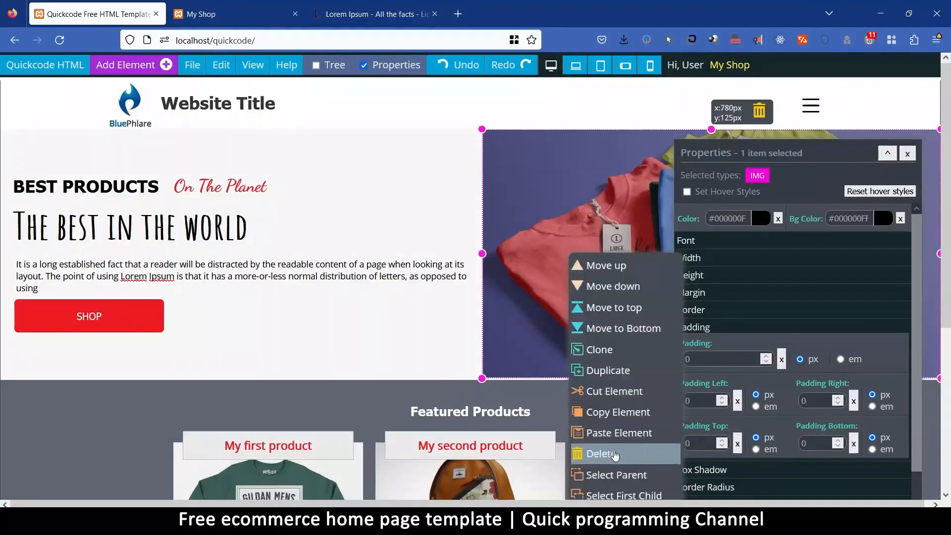
left_click(617, 476)
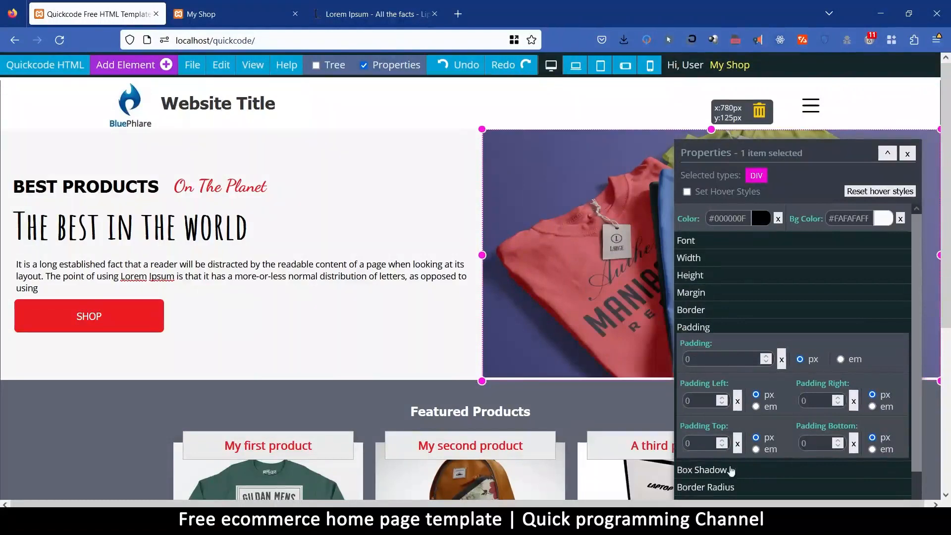
left_click(706, 296)
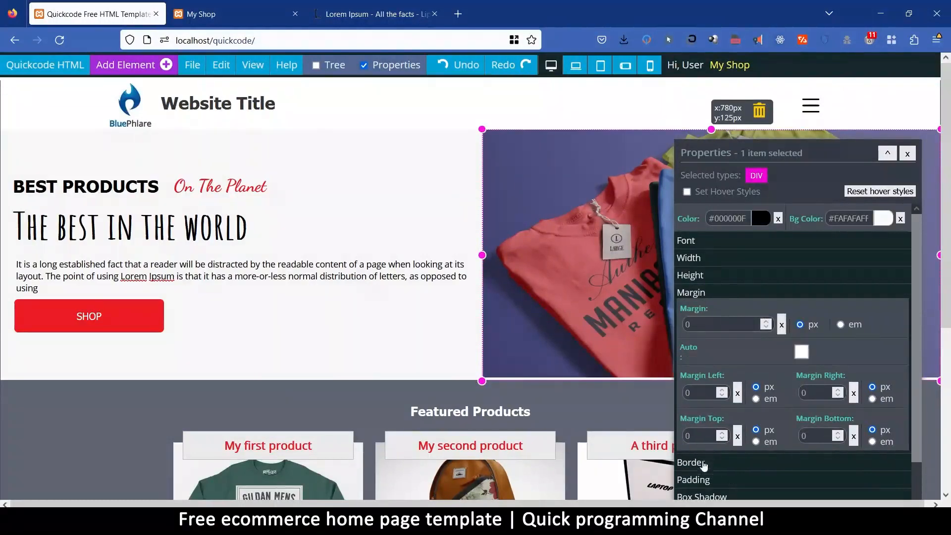
left_click(694, 480)
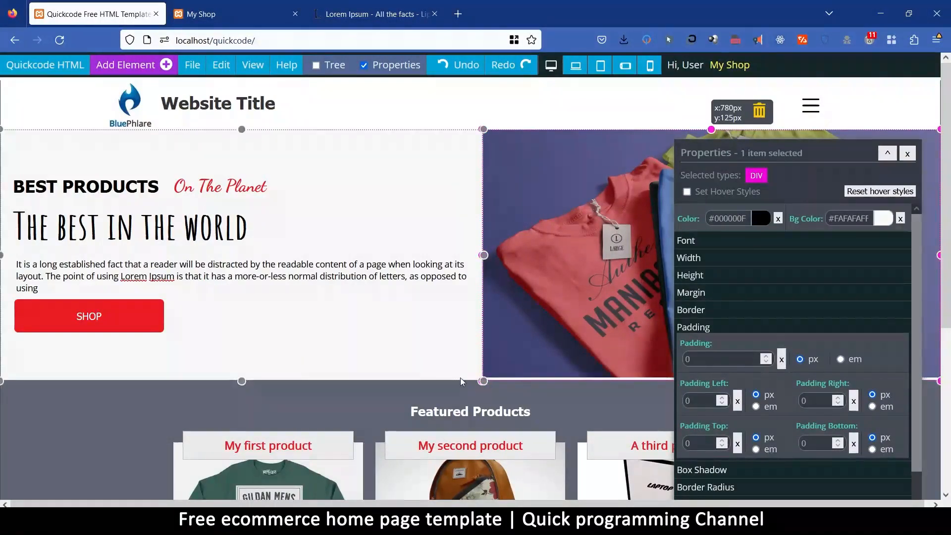
Try a 450 px maximum height on the hero image and set it back to 400 px.
left_click(634, 234)
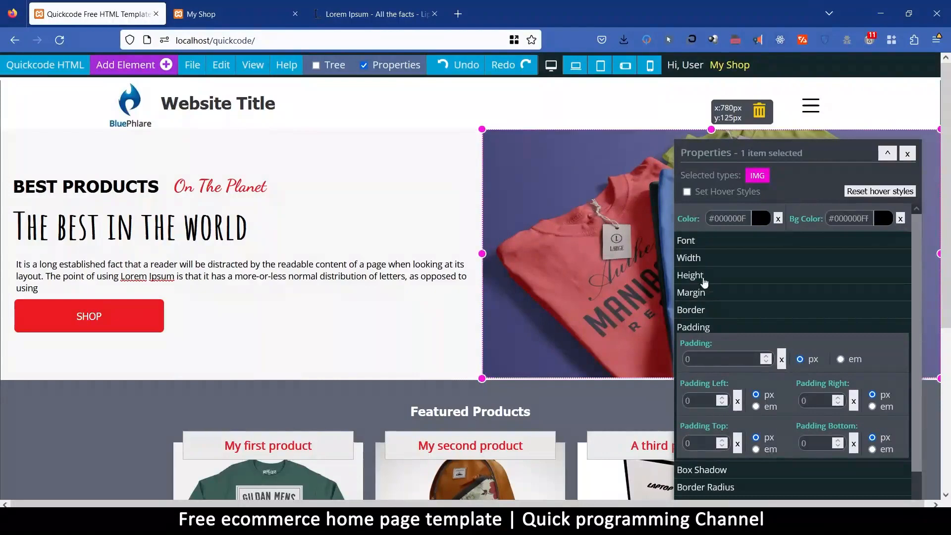
left_click(700, 276)
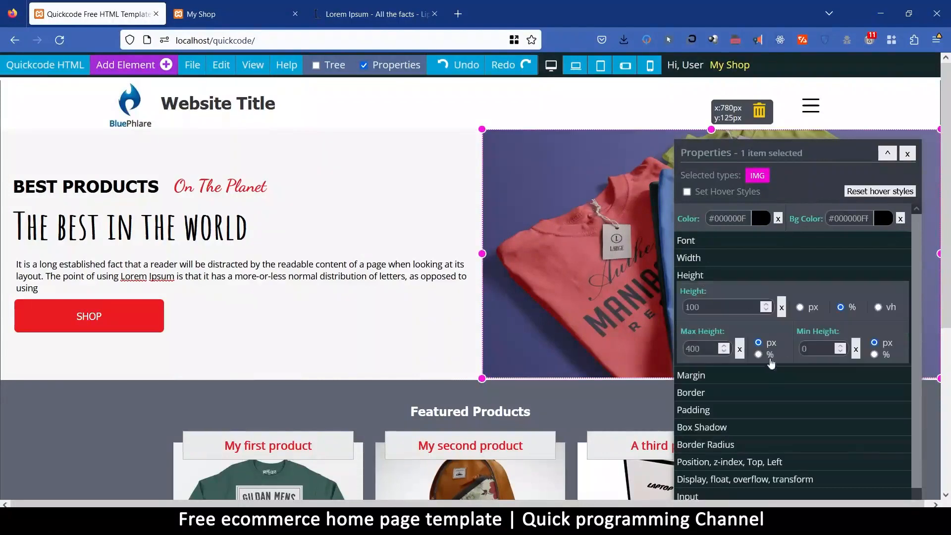
left_click(694, 349)
type("5")
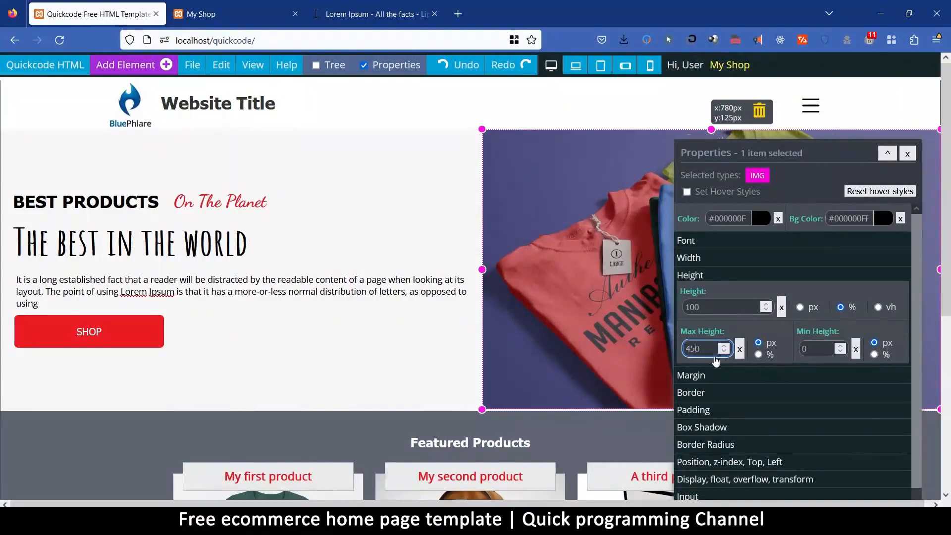
key("BackSpace")
type("0")
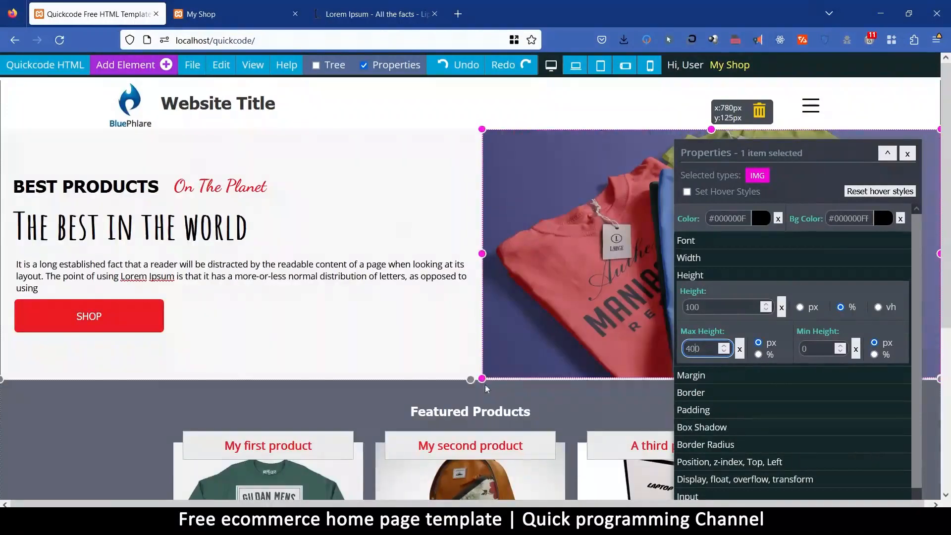
Check the hero text container's height settings and try a 300 px maximum height on the hero image.
left_click(437, 354)
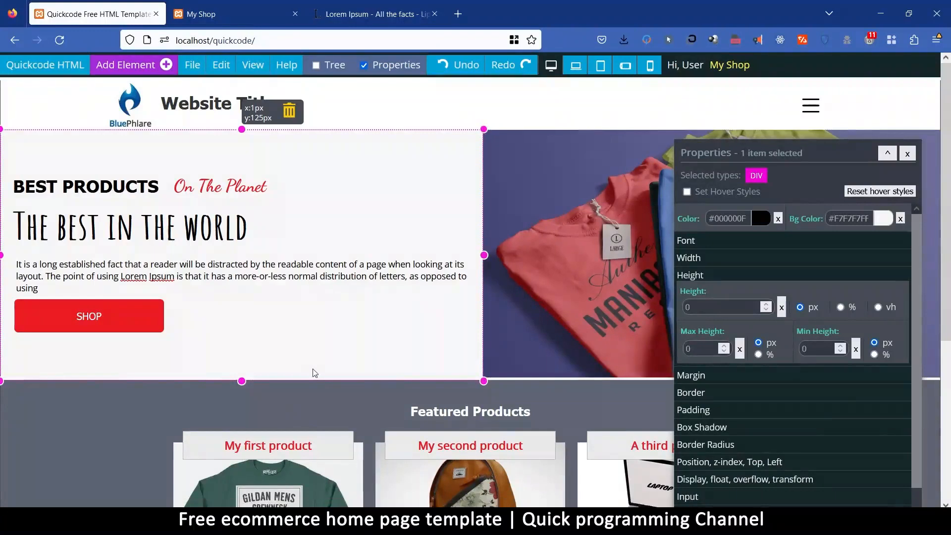
left_click(516, 304)
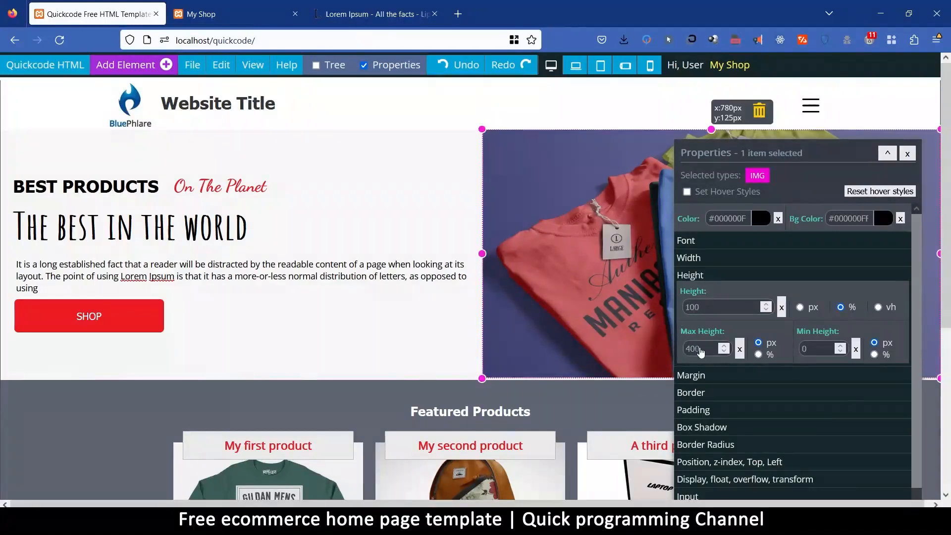
left_click_drag(690, 349, 681, 351)
type("3")
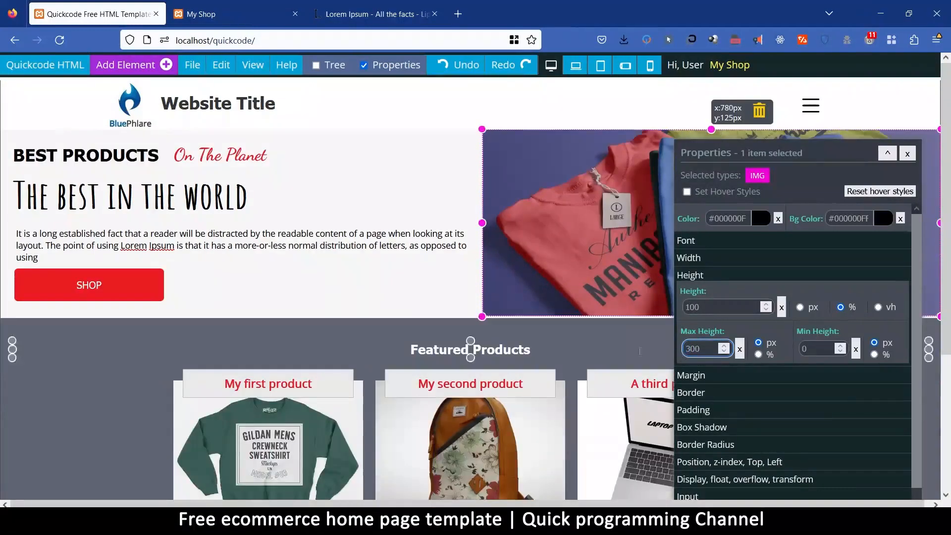
Return the hero image's maximum height to 400 px and clear that limit.
left_click_drag(691, 350, 683, 350)
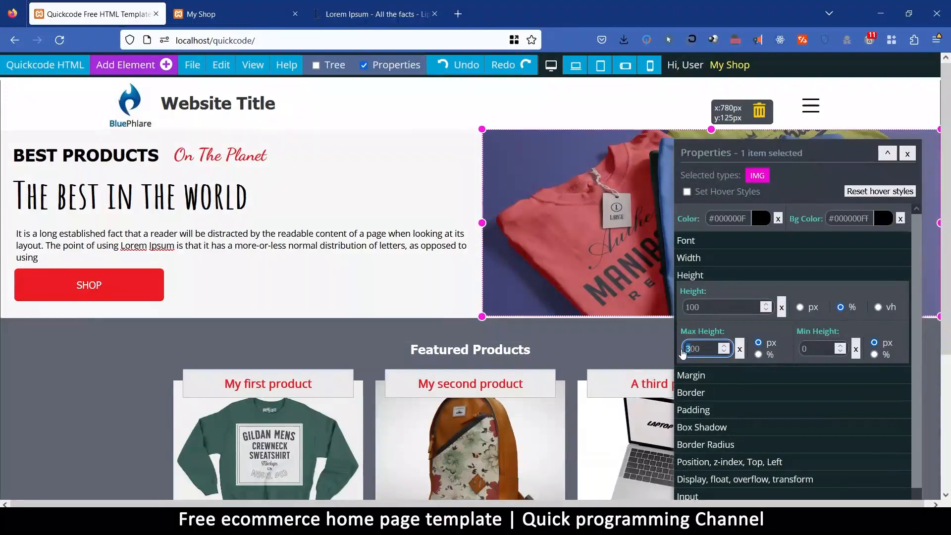
type("4")
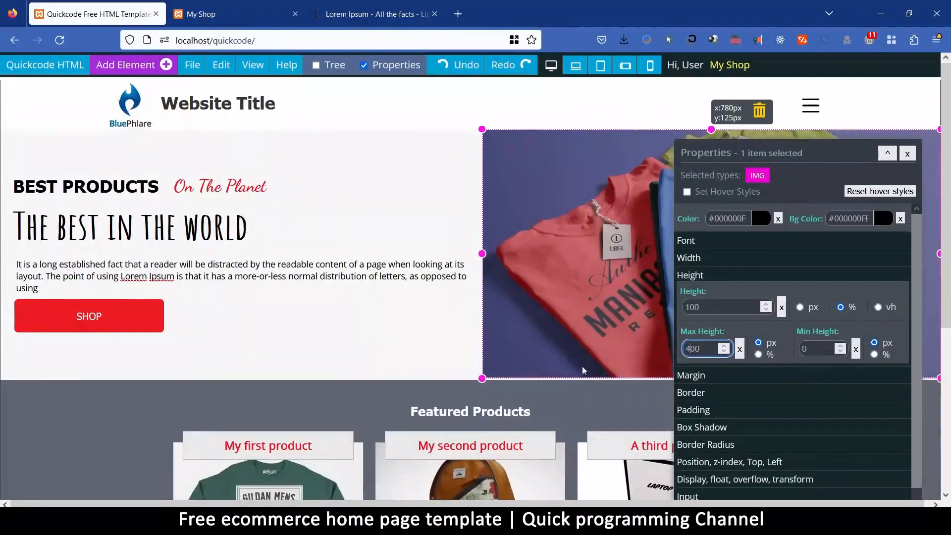
left_click(741, 350)
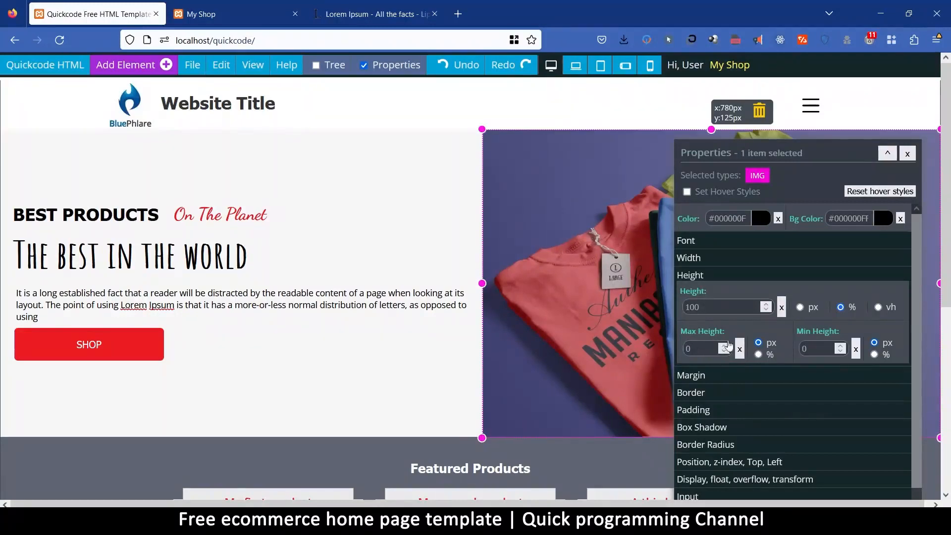
Try a 400 px maximum height on the hero image with its height kept at 100%, and clear the limit.
left_click(703, 350)
type("400")
left_click(714, 308)
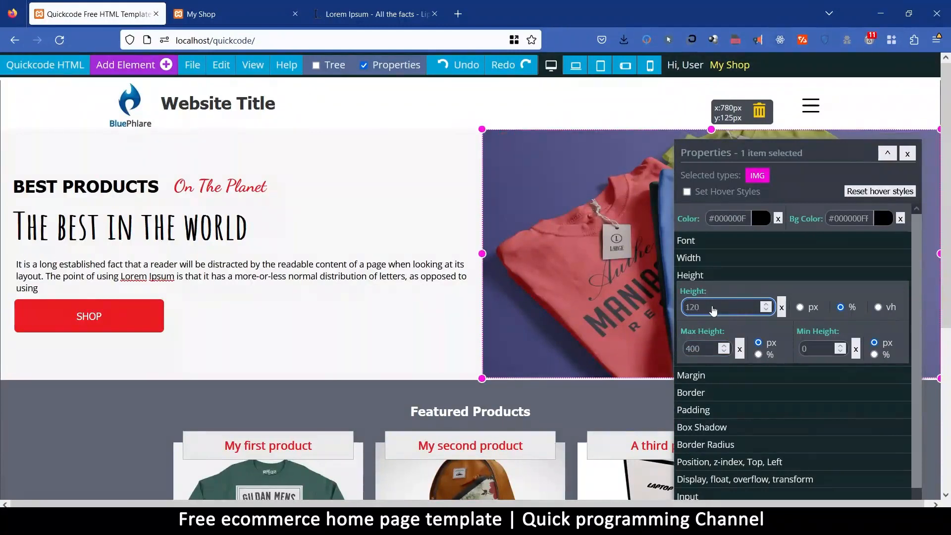
key("BackSpace")
key("BackSpace")
type("00")
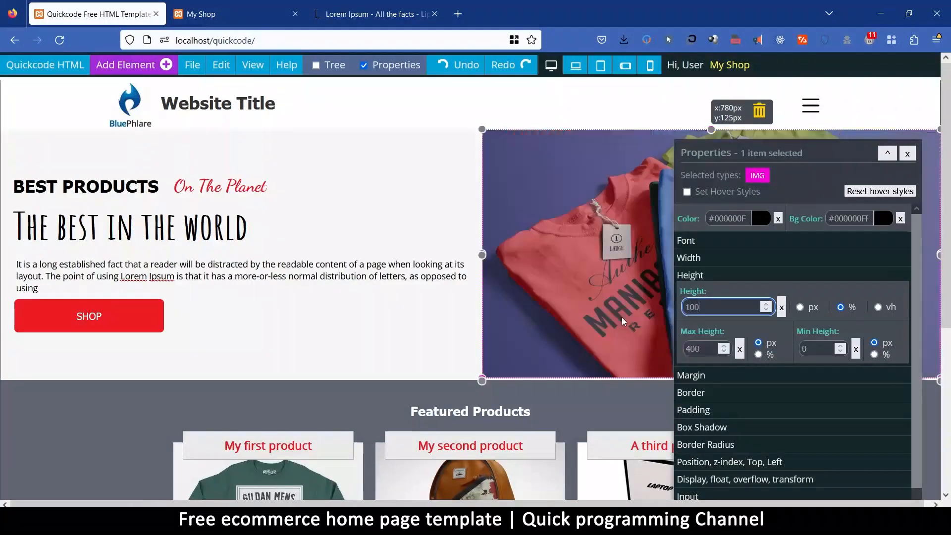
left_click(740, 350)
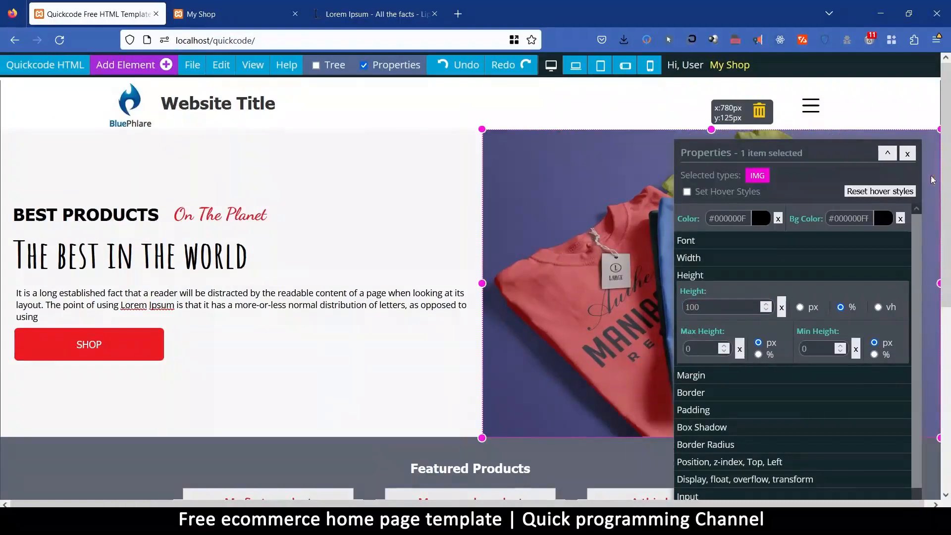
left_click(909, 154)
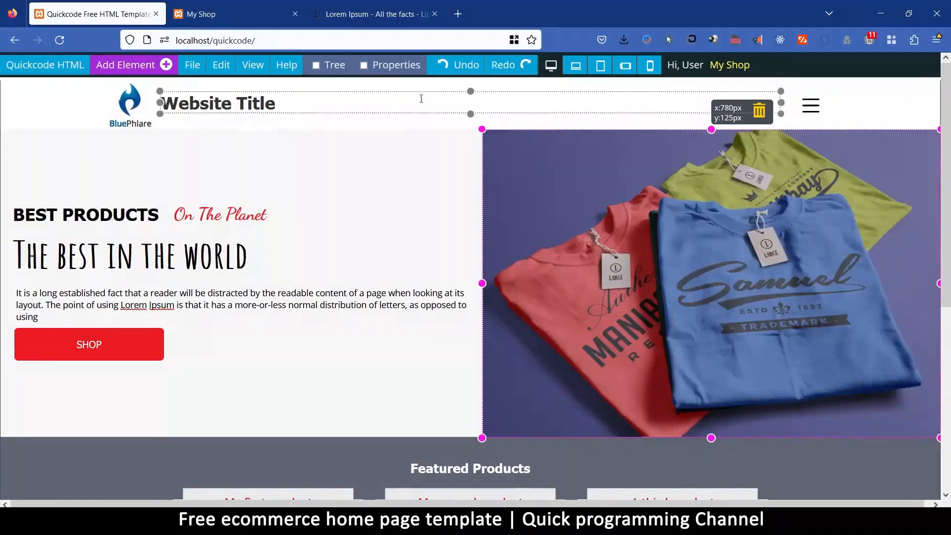
Save the My Shop page.
left_click(192, 65)
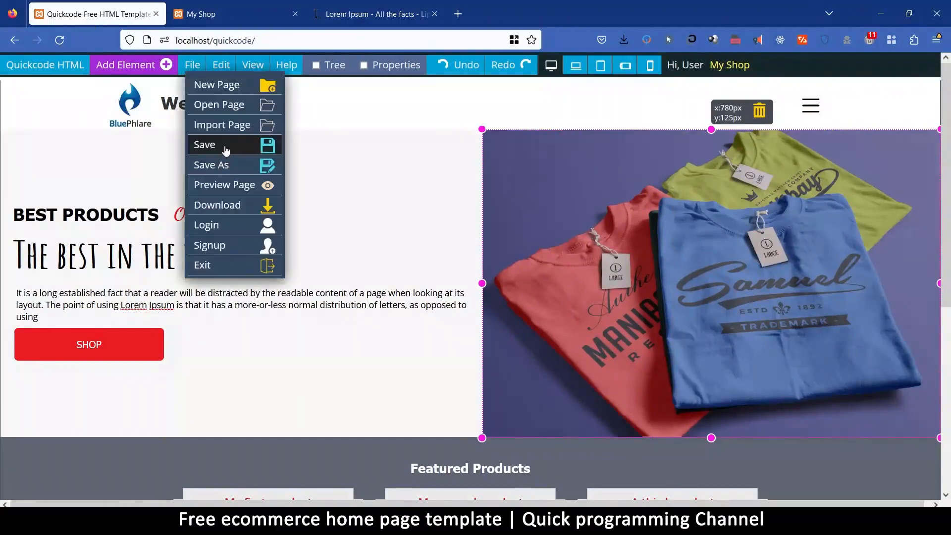
left_click(208, 144)
left_click(574, 302)
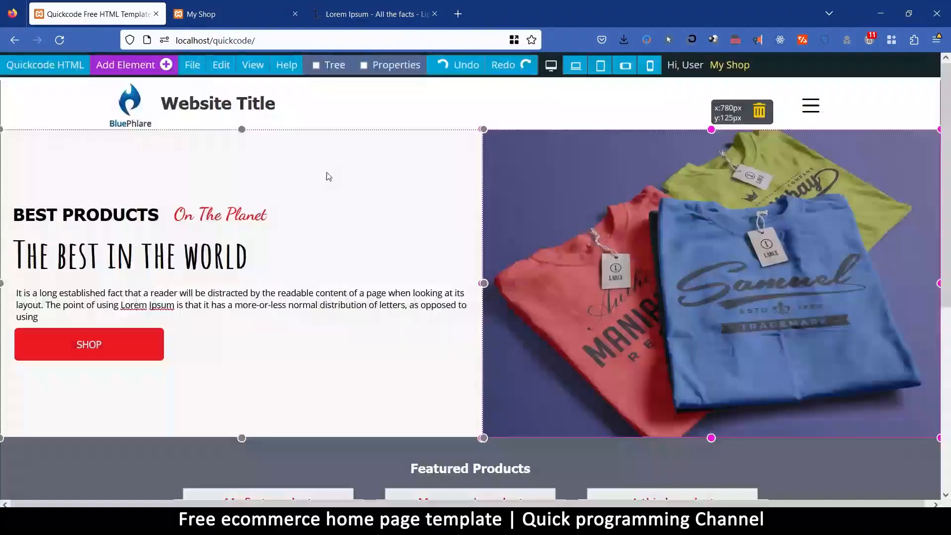
Preview the saved page in a new tab, examine the hero and Featured Products sections, and close the preview.
left_click(185, 66)
left_click(224, 184)
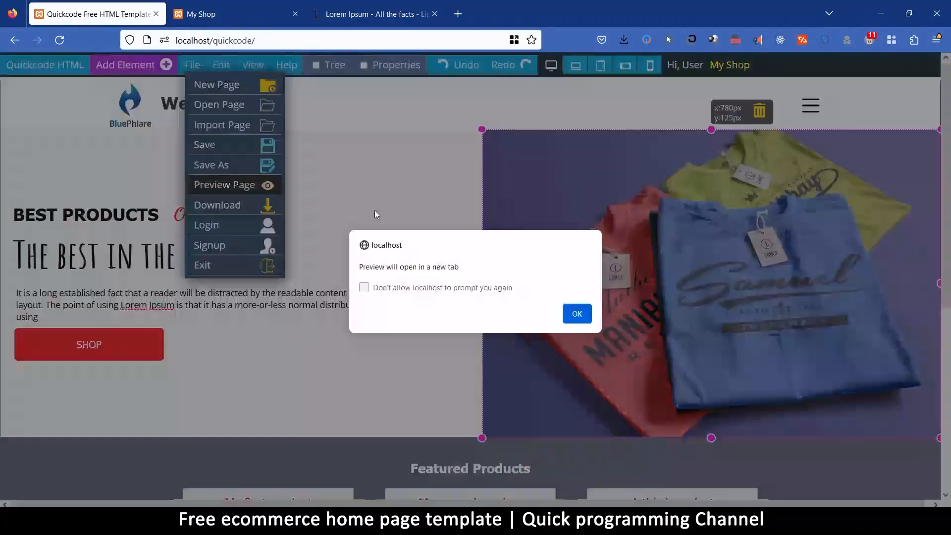
left_click(575, 313)
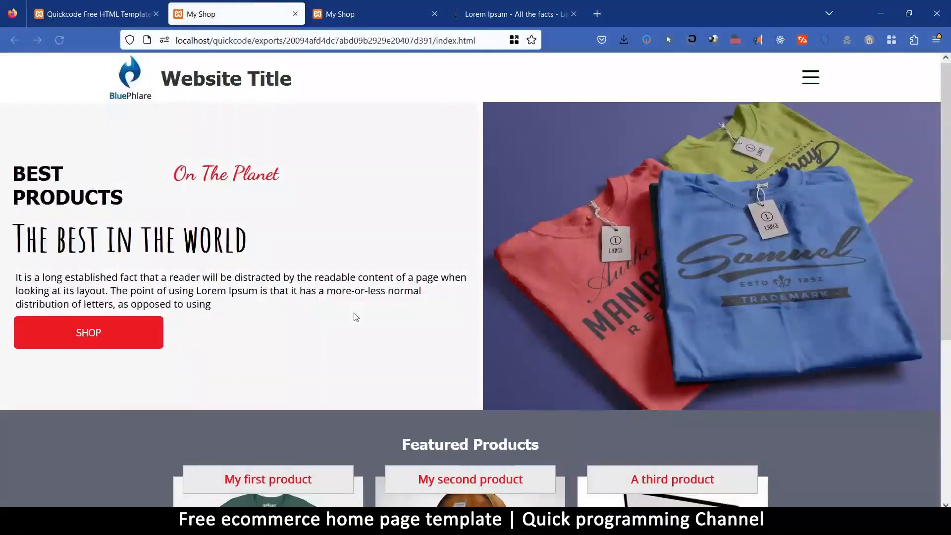
scroll(354, 316, "down", 5)
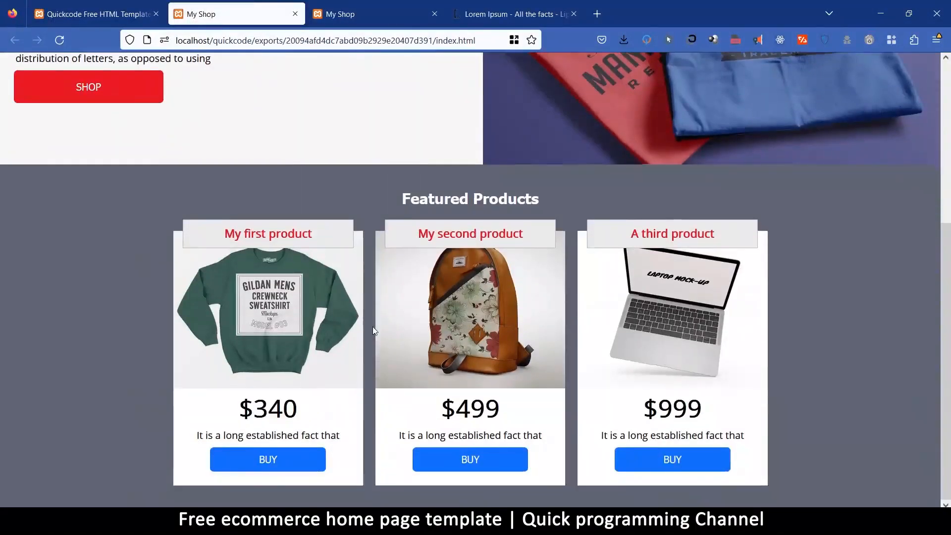
scroll(375, 330, "up", 5)
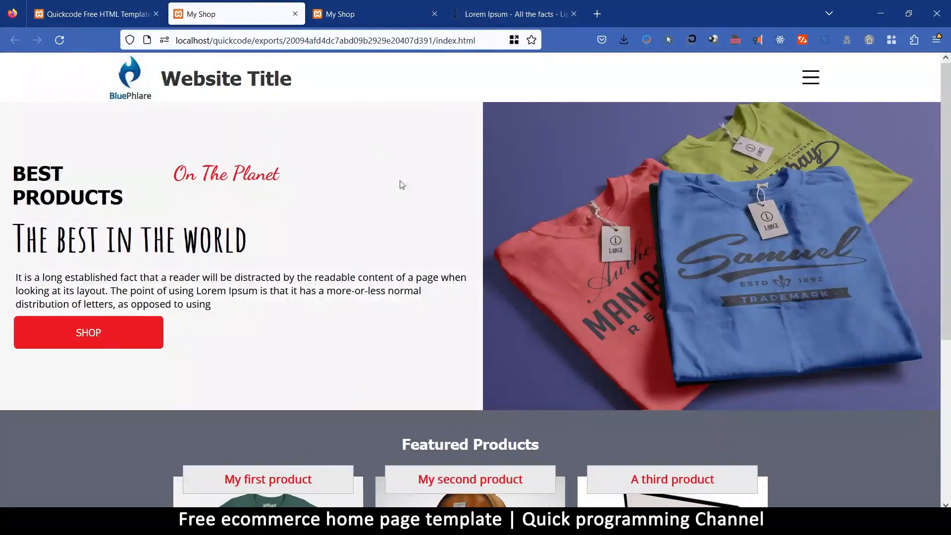
scroll(398, 173, "down", 5)
scroll(368, 278, "up", 5)
scroll(404, 355, "down", 5)
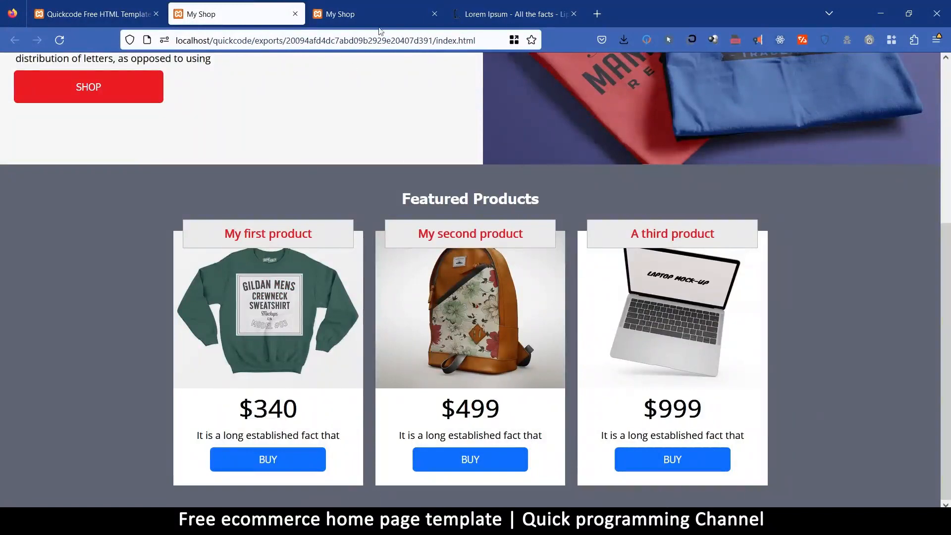
left_click(296, 15)
scroll(416, 287, "down", 5)
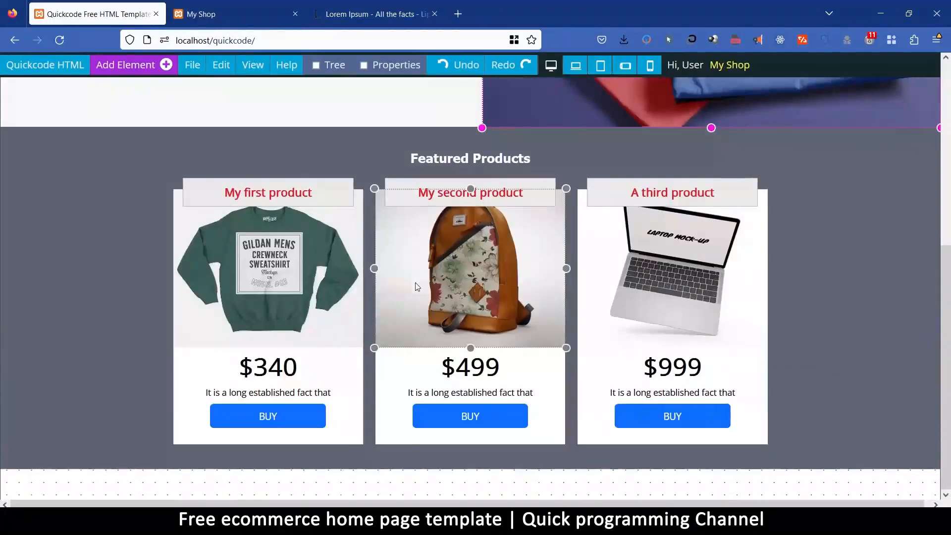
left_click(357, 492)
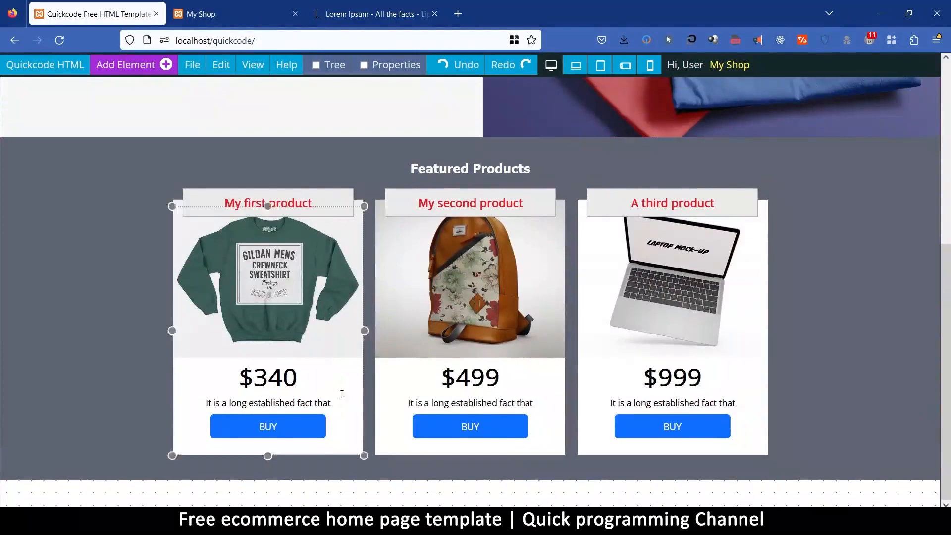
left_click(224, 150)
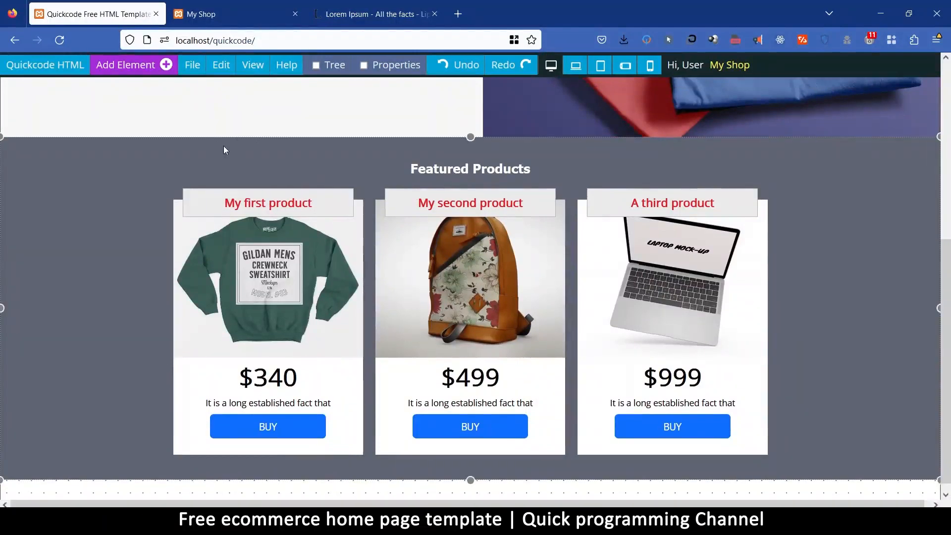
left_click(93, 160)
left_click(127, 18)
left_click(154, 189)
scroll(136, 387, "down", 1)
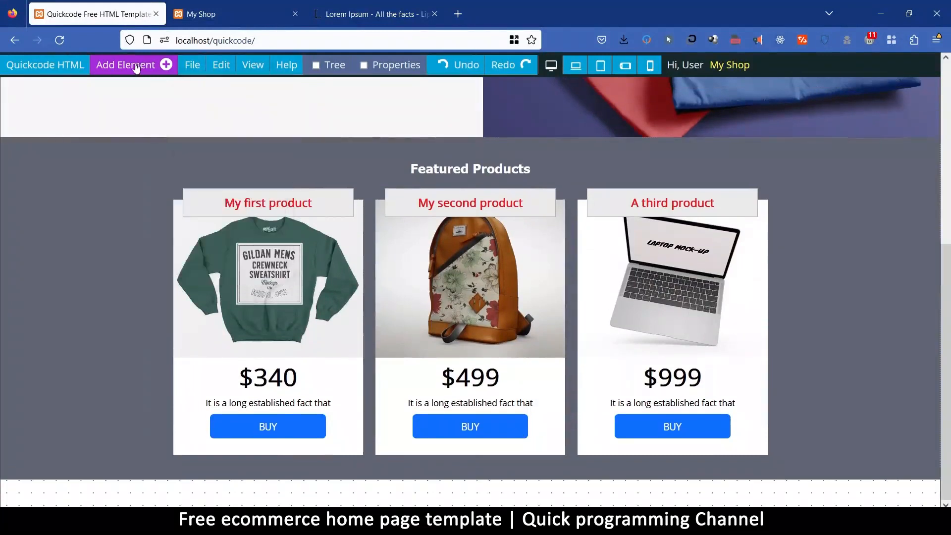
Add an empty Background section below the Featured Products section.
left_click(154, 66)
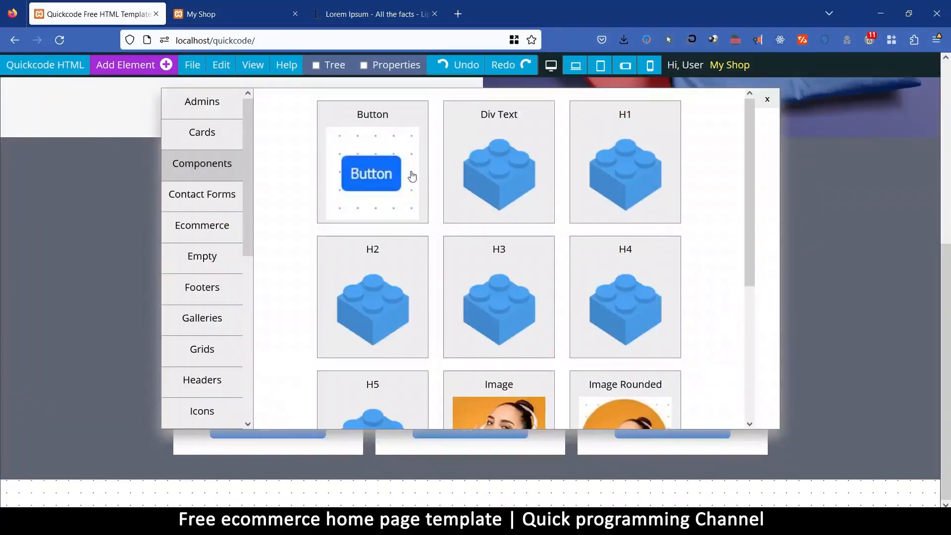
left_click(204, 263)
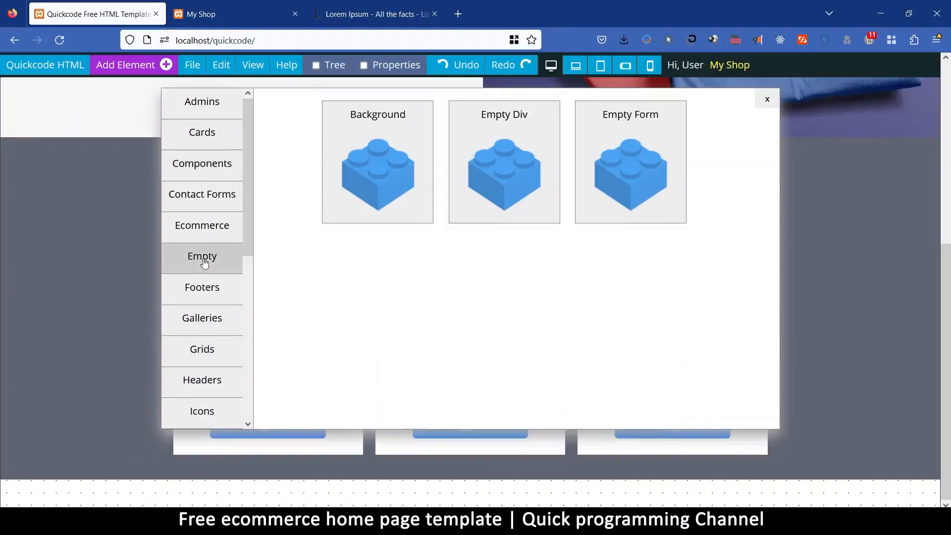
left_click(380, 119)
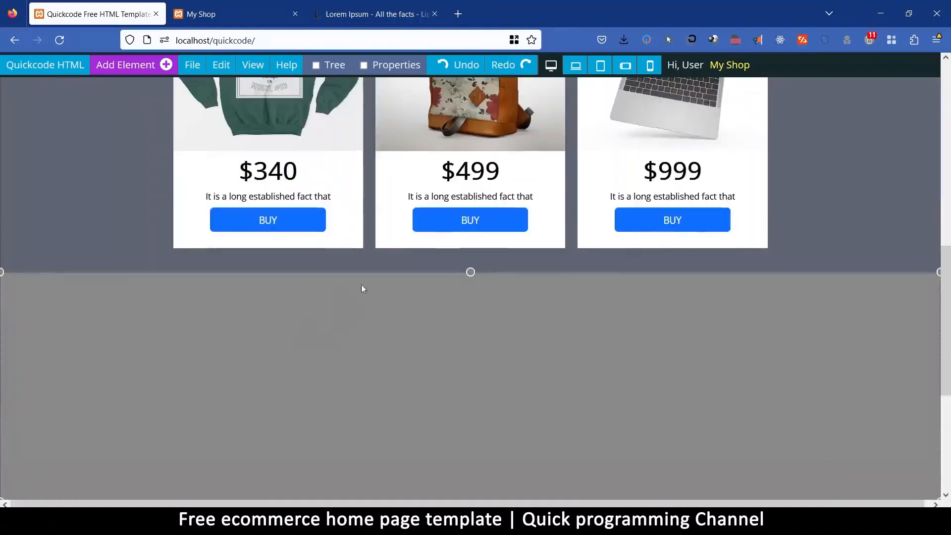
Set the background color of the new section below Featured Products to white.
left_click(362, 289)
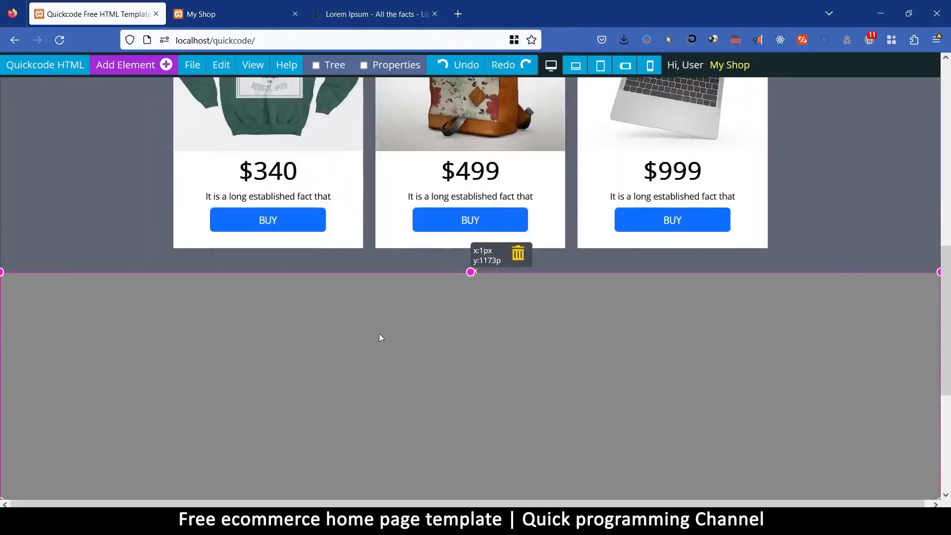
left_click(384, 65)
left_click(880, 219)
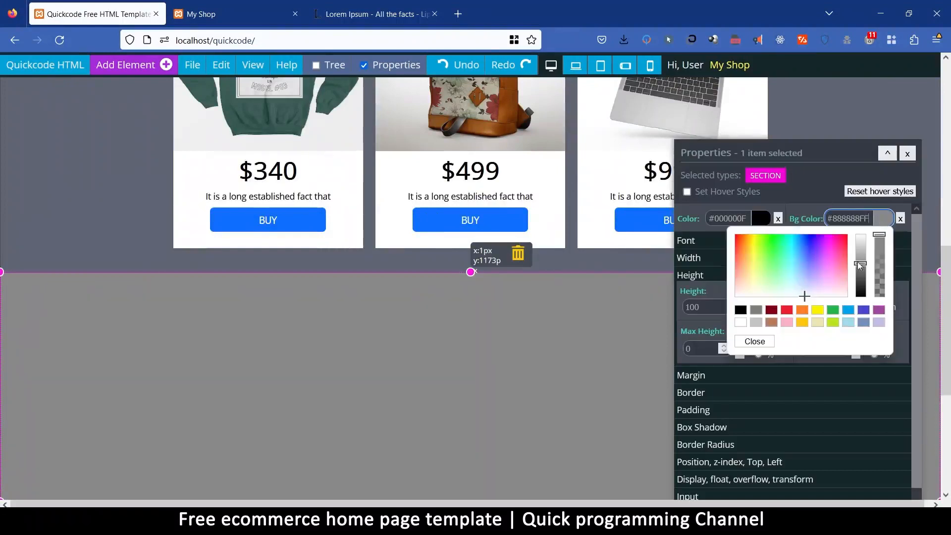
left_click(741, 322)
left_click(755, 342)
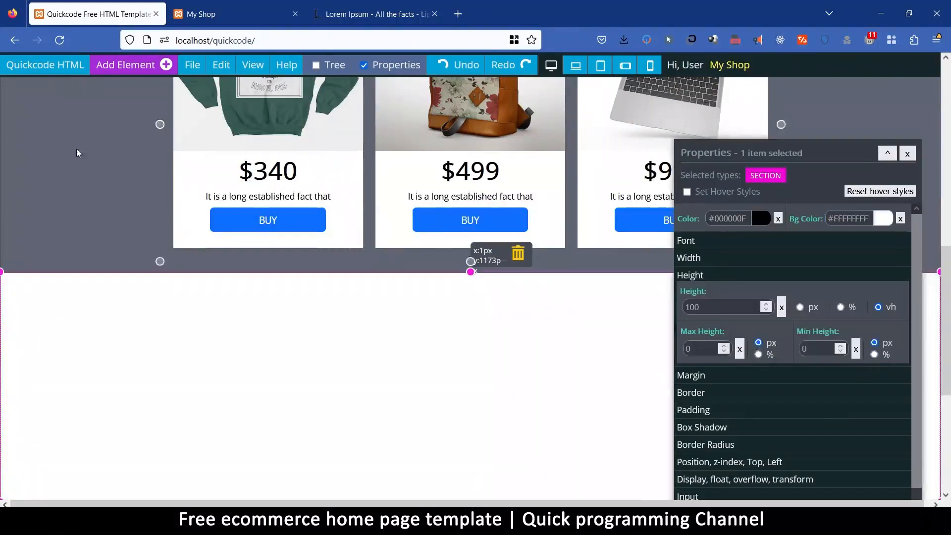
Copy the Featured Products section's background color code and try a white background on that section.
left_click(102, 154)
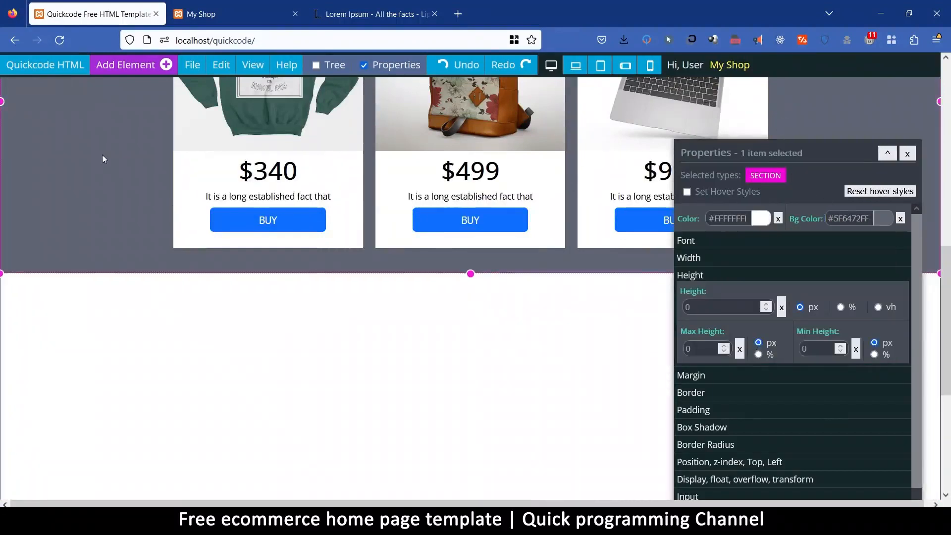
left_click(882, 220)
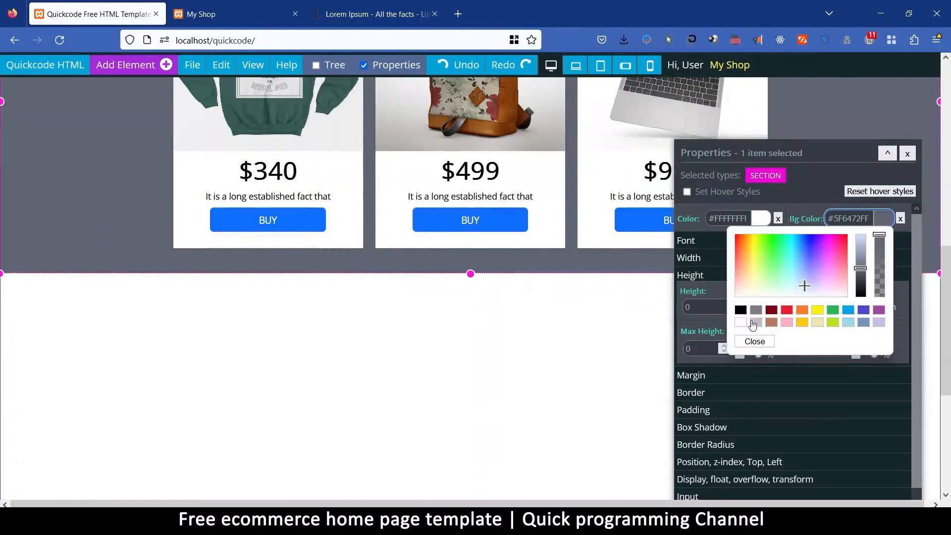
triple_click(853, 224)
key("ctrl+c")
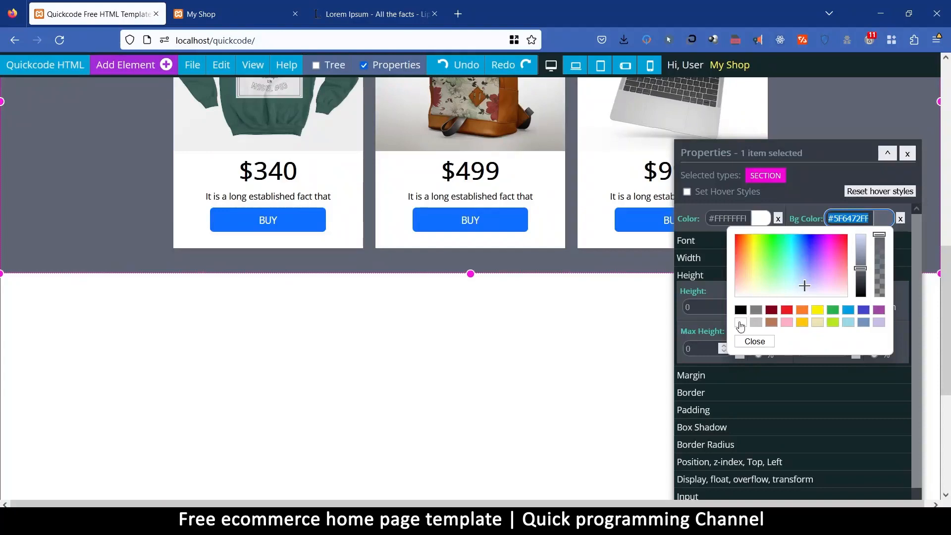
left_click(741, 324)
scroll(389, 322, "up", 5)
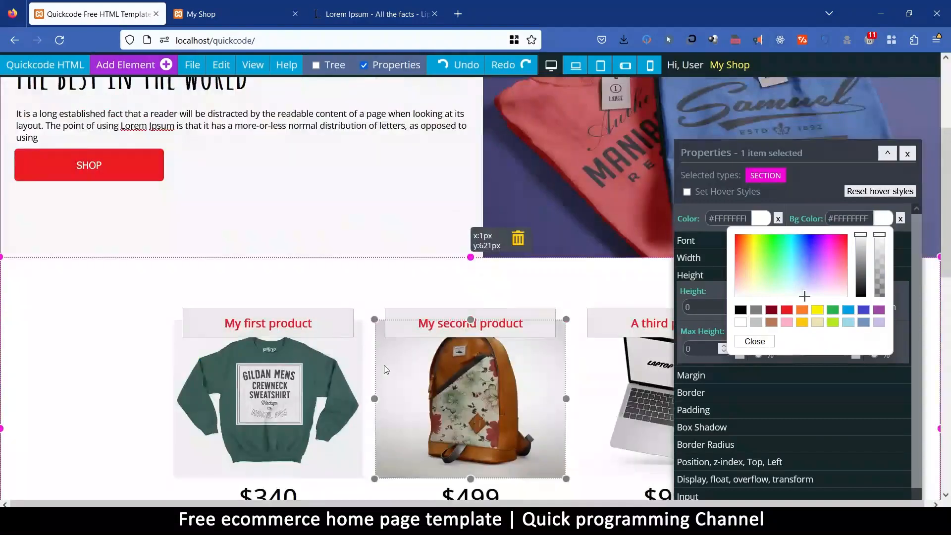
scroll(334, 285, "down", 3)
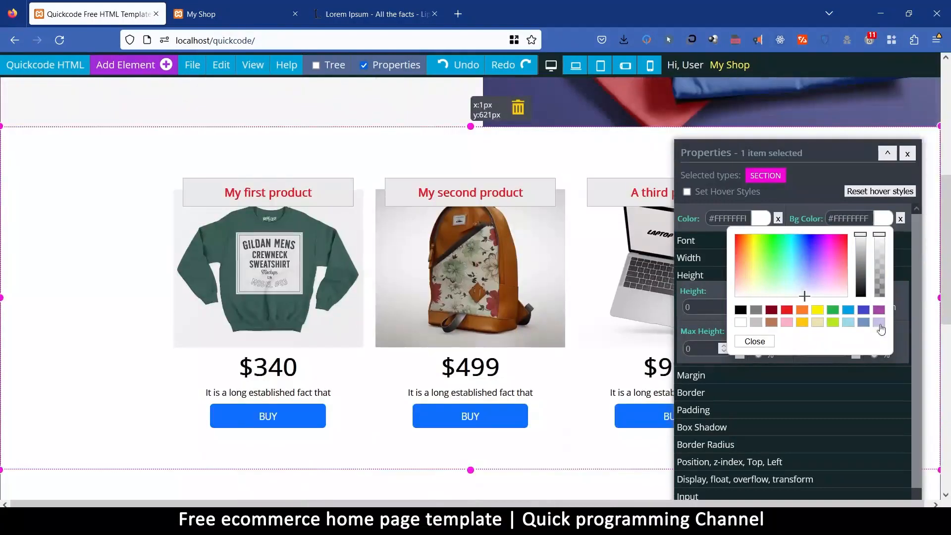
Try a medium gray #A3A3A3 background on the Featured Products section and compare it with the hero area.
left_click_drag(862, 238, 868, 262)
scroll(424, 266, "up", 5)
scroll(466, 256, "down", 5)
scroll(468, 258, "up", 6)
scroll(471, 258, "down", 6)
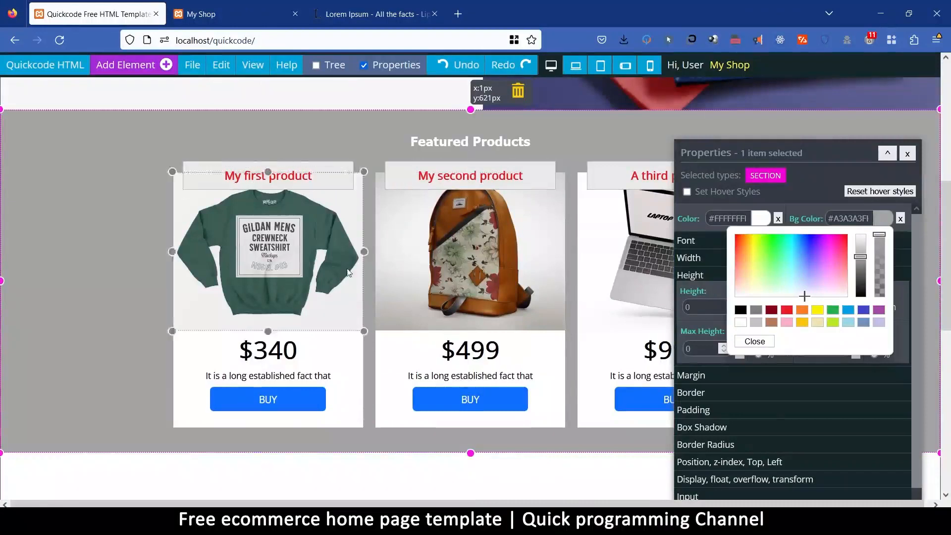
scroll(404, 299, "up", 5)
scroll(404, 299, "down", 4)
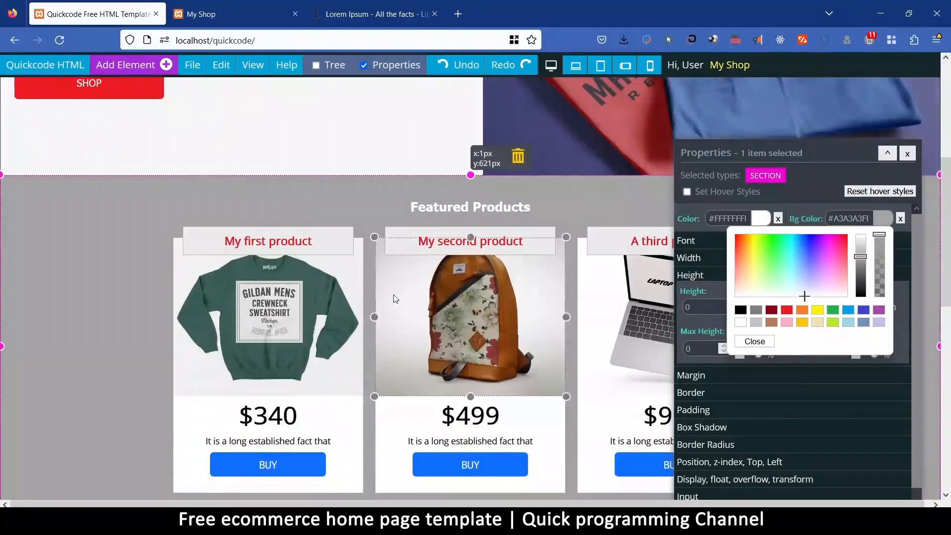
Paste the color code #5F6472FF back as the Featured Products background and try a lighter shade, #858CA0FF.
left_click(850, 222)
key("ctrl+a")
key("ctrl+v")
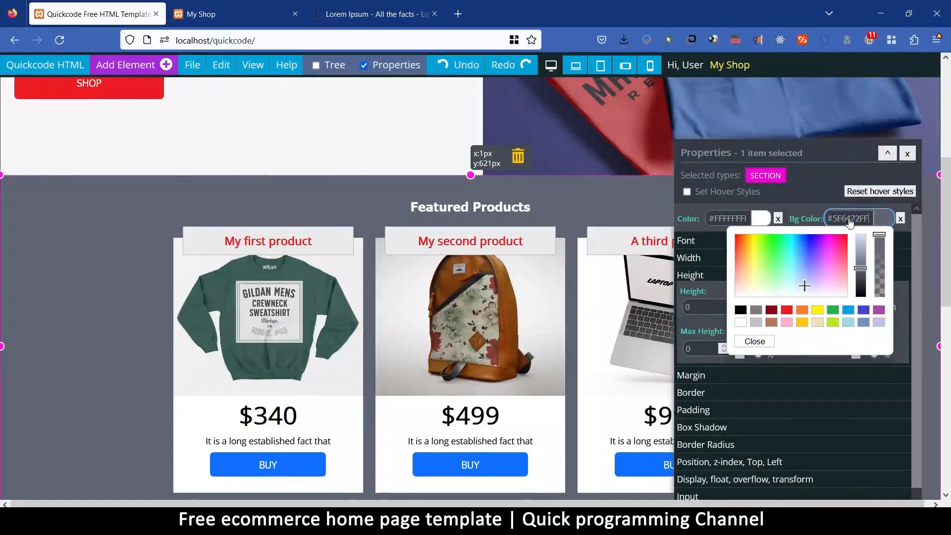
left_click_drag(862, 269, 862, 257)
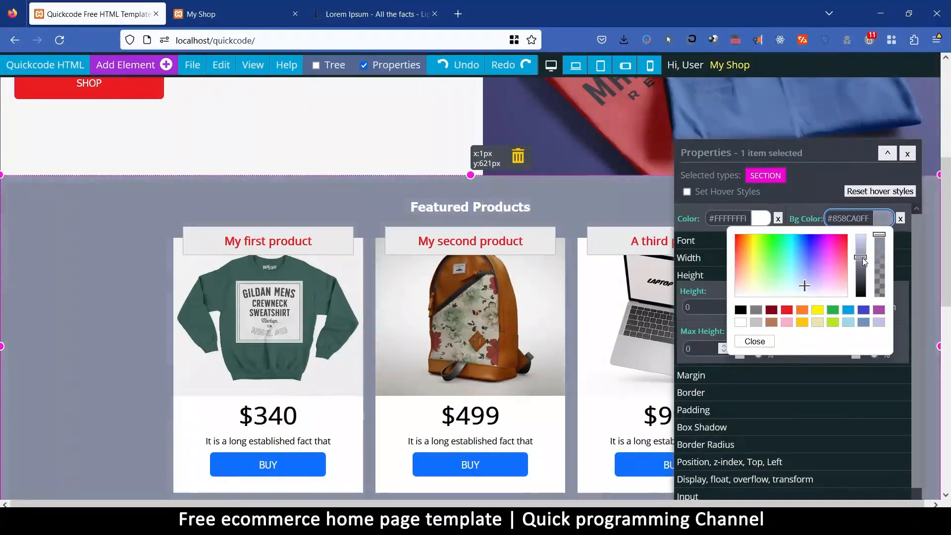
Set the Featured Products section's background to the light blue-gray #939AA3FF, starting from the light gray swatch.
left_click(756, 324)
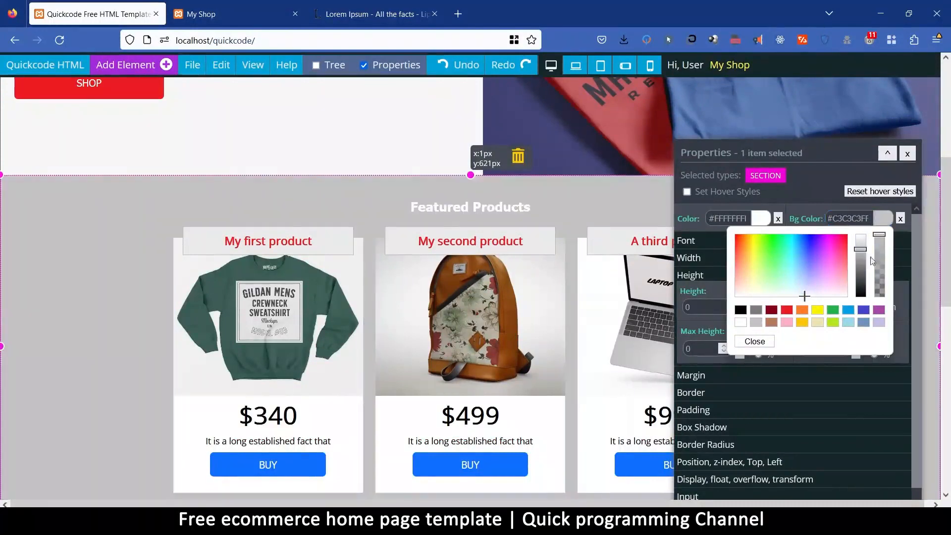
left_click_drag(866, 256, 867, 272)
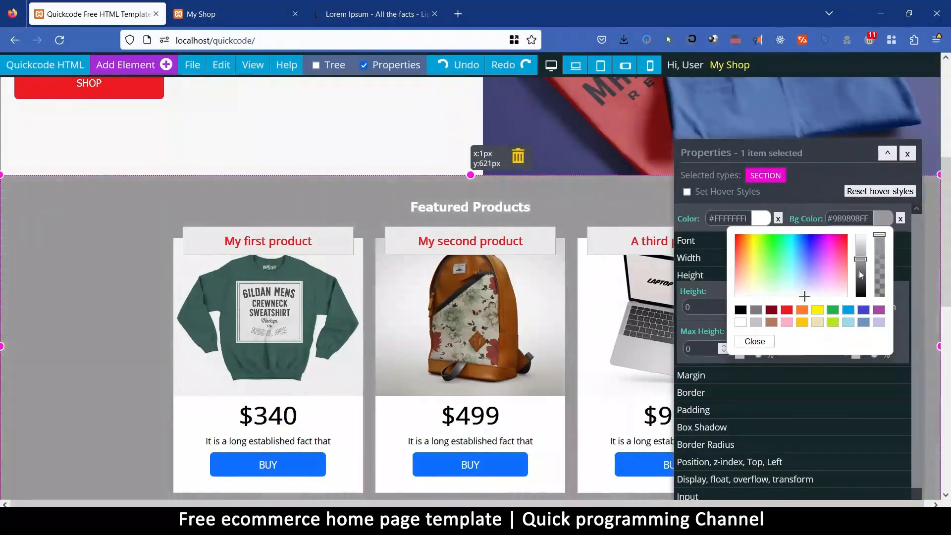
left_click(811, 289)
left_click_drag(809, 288, 802, 290)
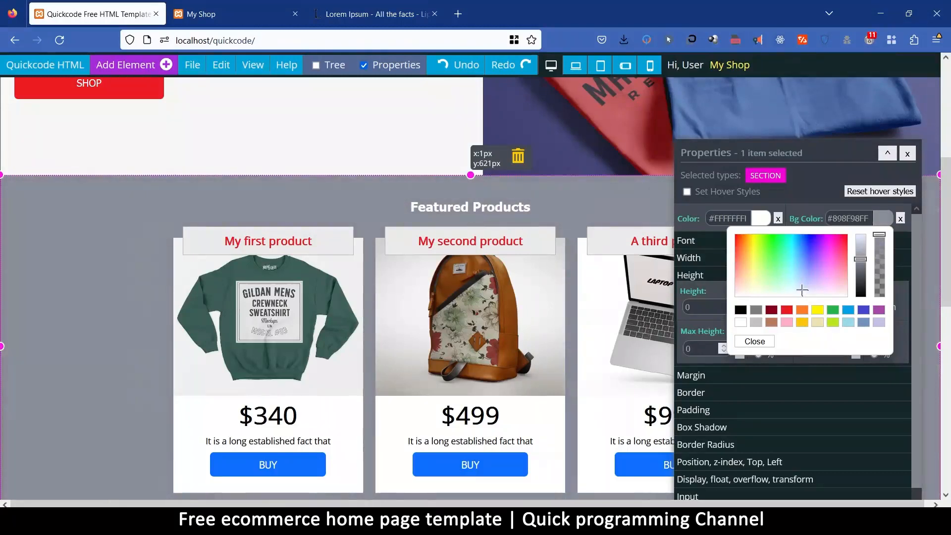
left_click_drag(861, 264, 861, 261)
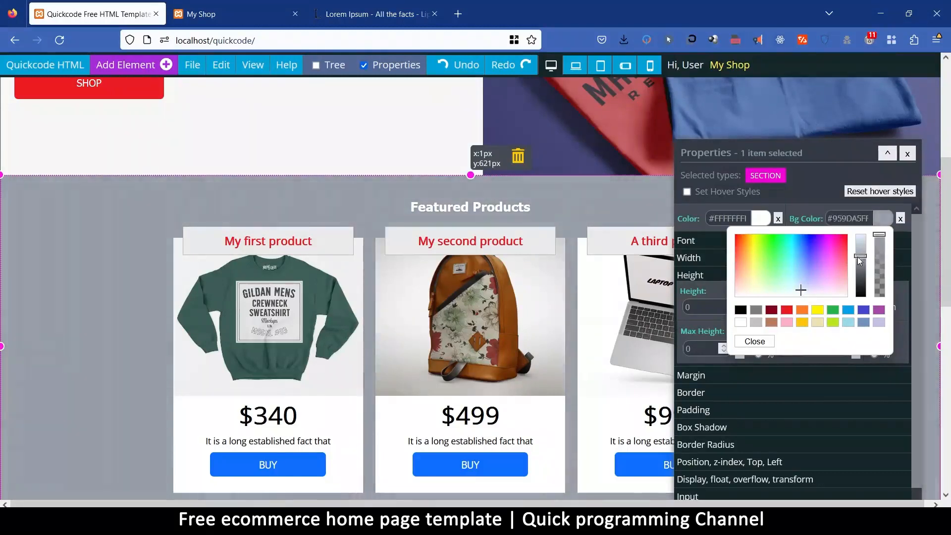
left_click(754, 341)
scroll(451, 316, "down", 4)
scroll(450, 315, "up", 4)
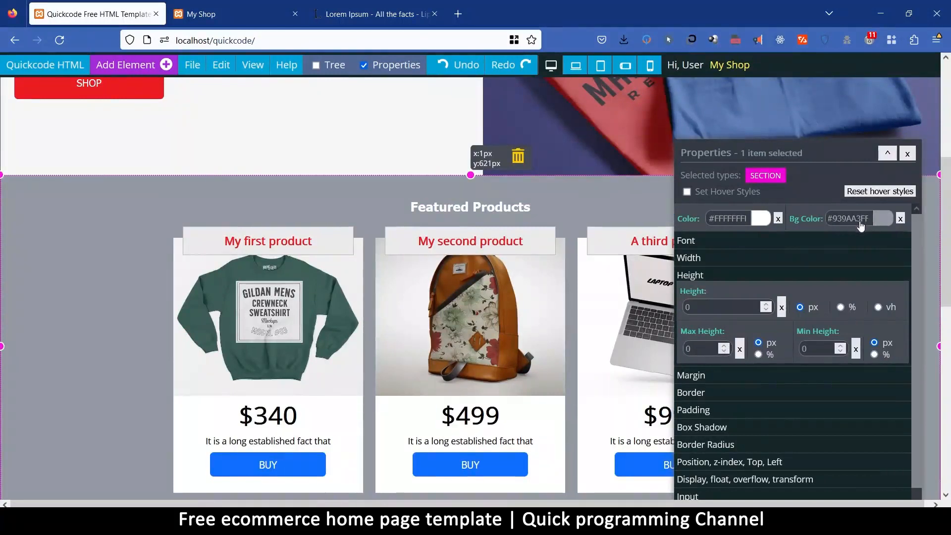
Examine the Featured Products section and the empty white section below it without the properties window.
left_click(908, 154)
scroll(502, 332, "down", 6)
scroll(502, 331, "down", 3)
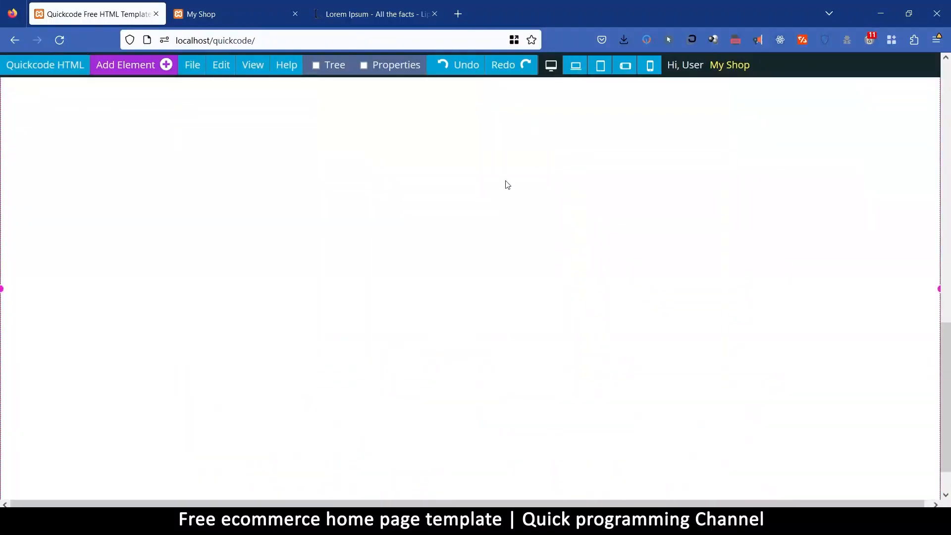
scroll(533, 234, "up", 3)
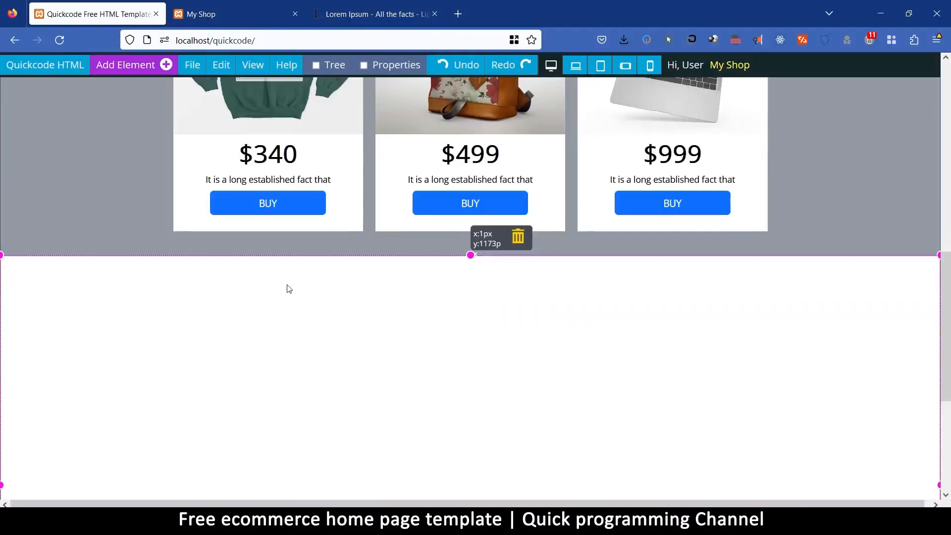
scroll(575, 353, "down", 5)
scroll(509, 248, "up", 4)
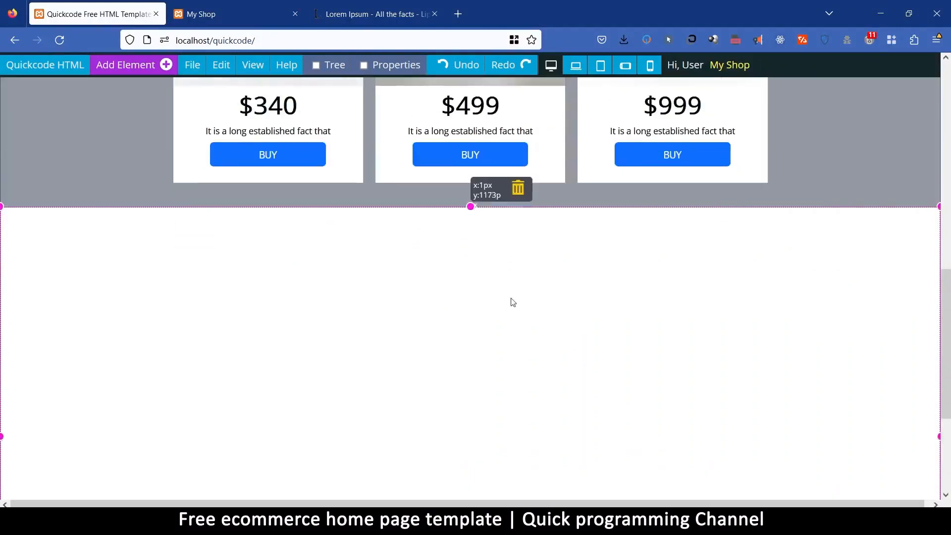
scroll(510, 297, "up", 4)
scroll(515, 282, "down", 3)
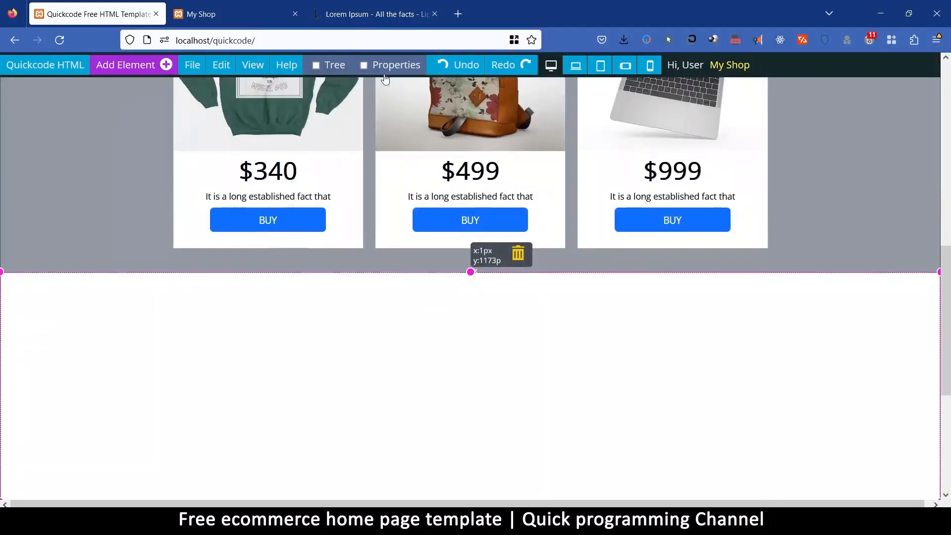
Set the padding of the empty white section below Featured Products to 20 px on all sides.
left_click(383, 69)
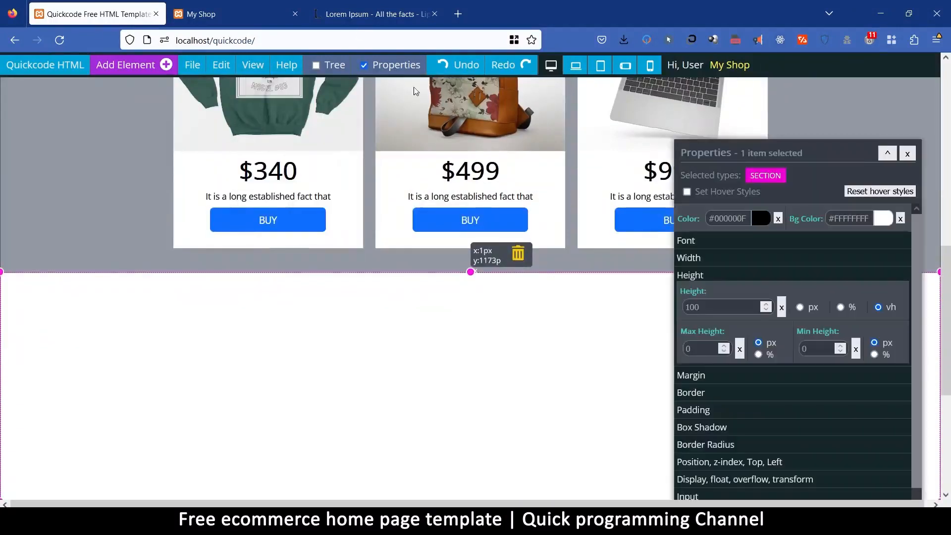
left_click(704, 411)
double_click(705, 360)
type("20")
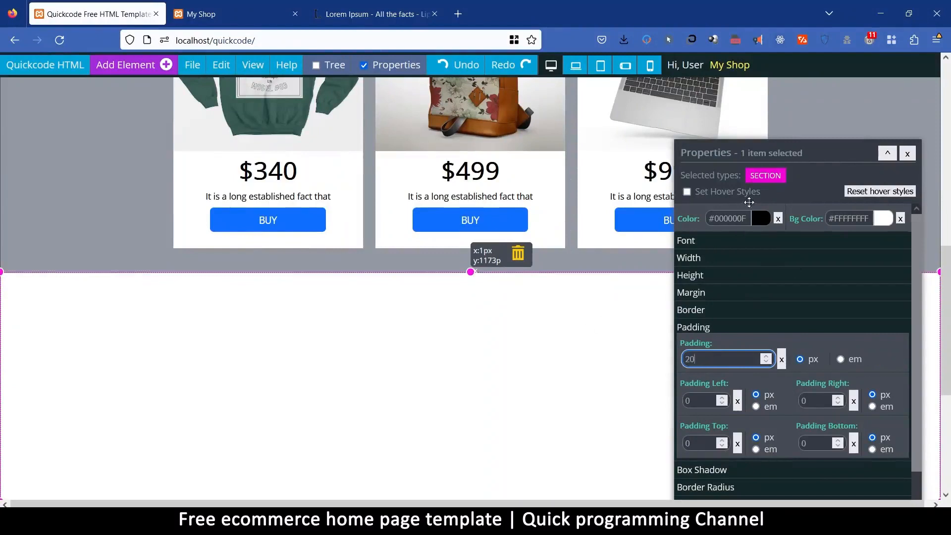
left_click(762, 220)
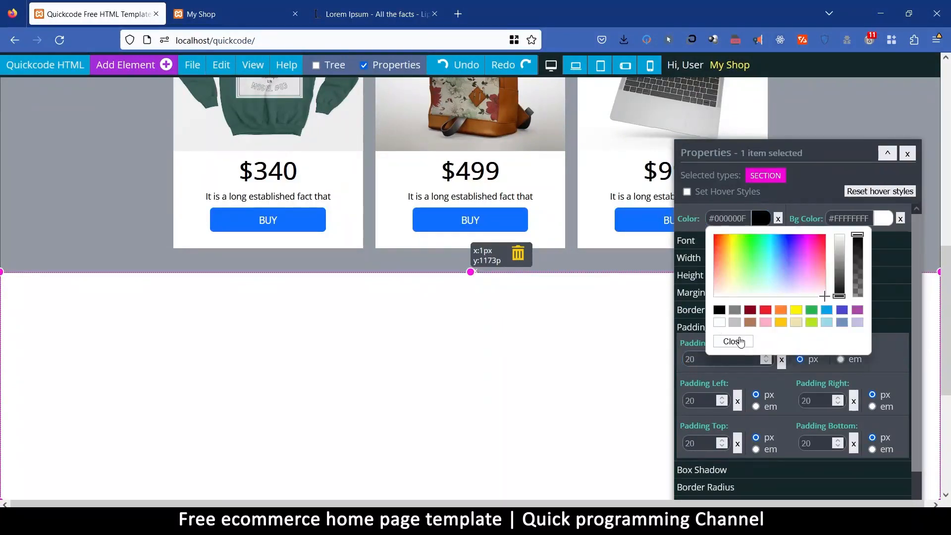
left_click(734, 342)
Copy the first product card from Featured Products and paste it into the new white section.
scroll(557, 318, "up", 3)
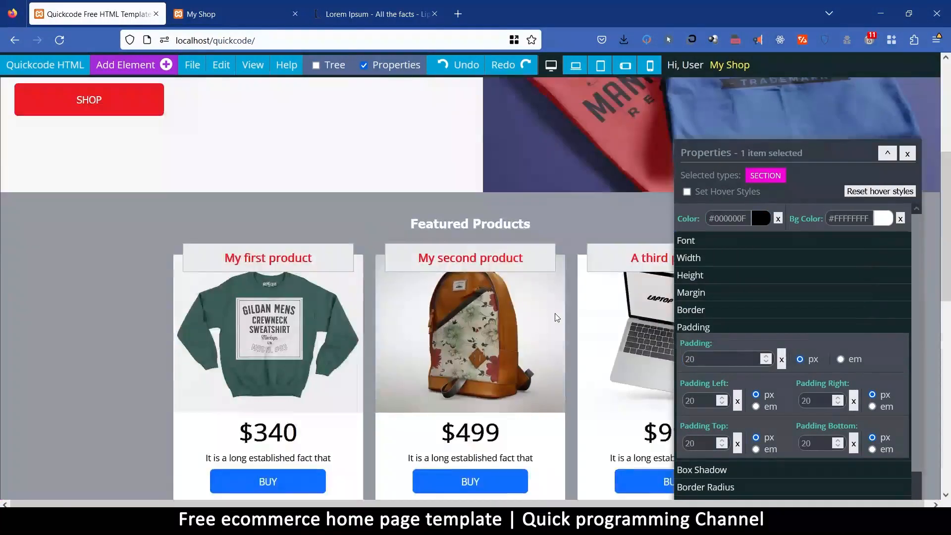
scroll(557, 318, "down", 3)
scroll(550, 317, "up", 1)
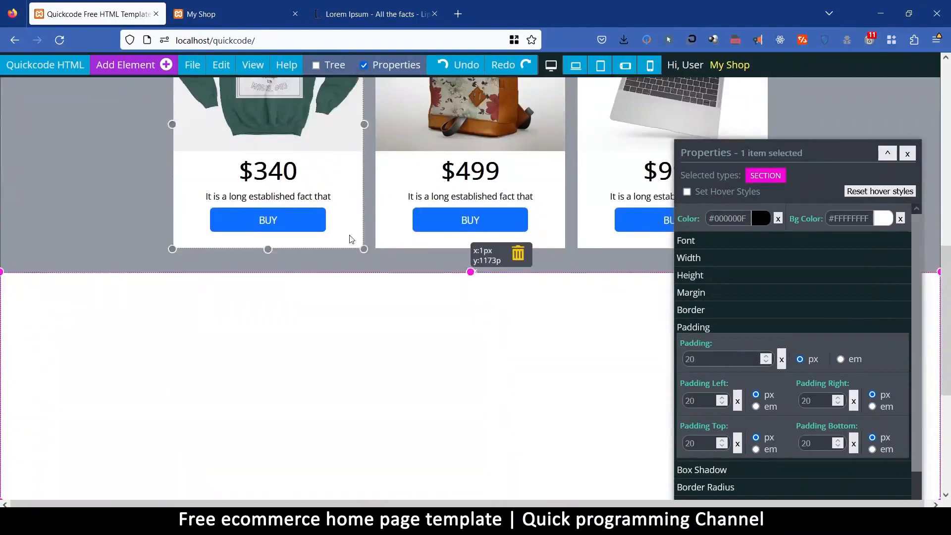
scroll(373, 248, "up", 3)
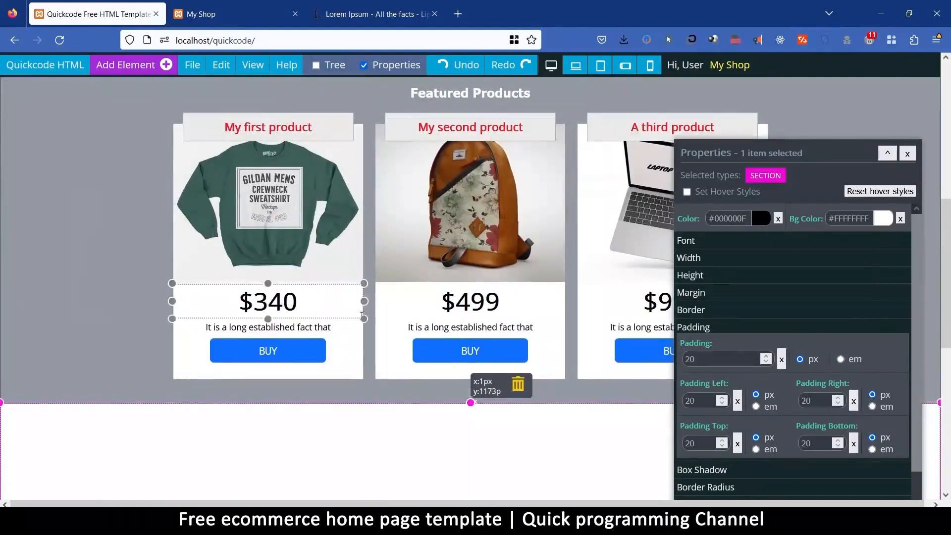
left_click(362, 344)
mouse_move(218, 68)
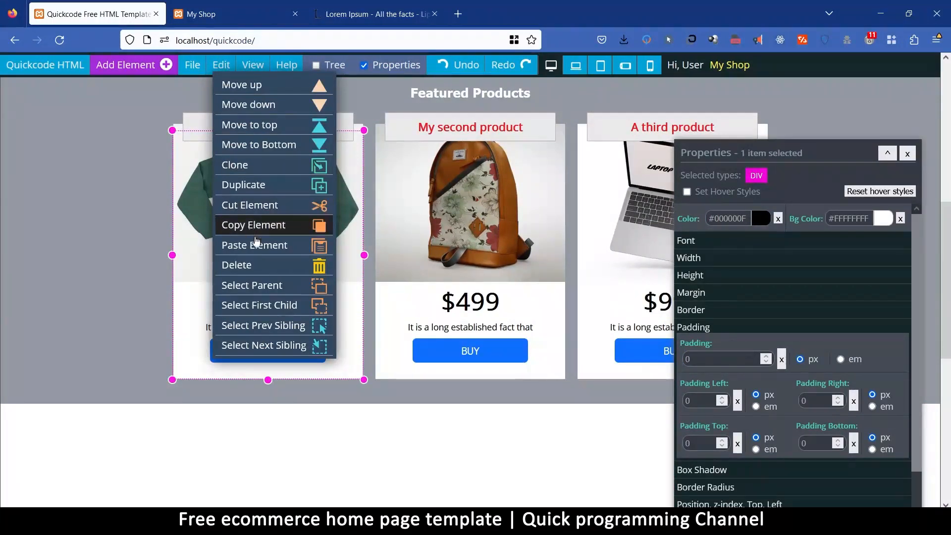
left_click(249, 435)
right_click(249, 435)
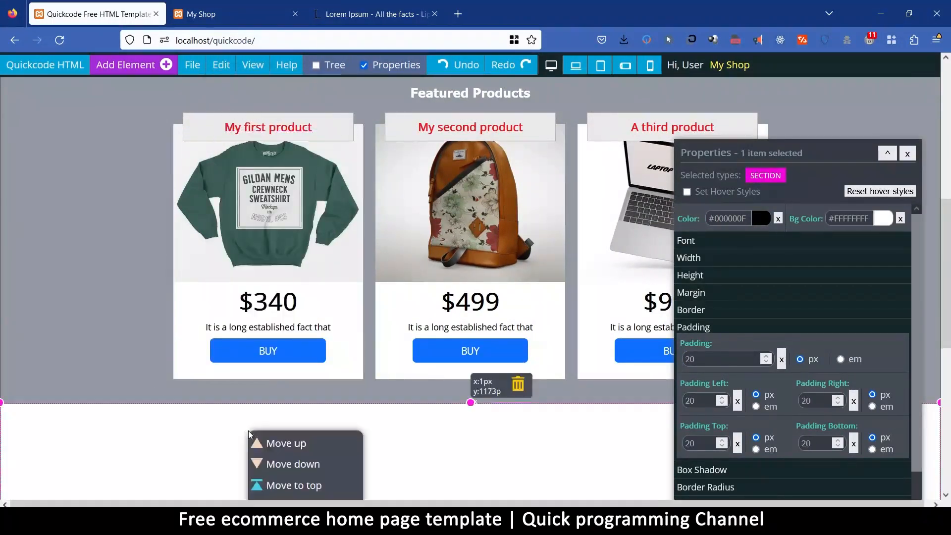
scroll(297, 436, "down", 5)
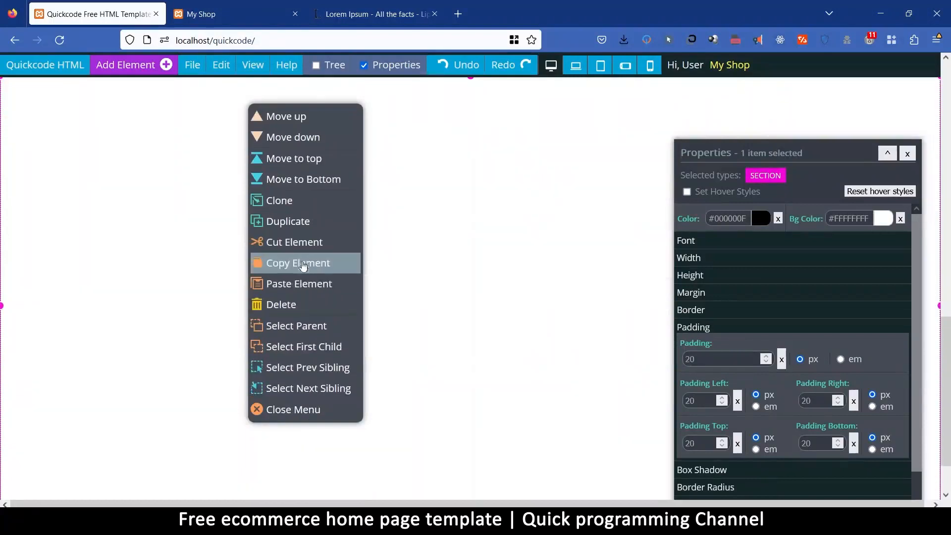
left_click(300, 284)
scroll(231, 328, "up", 5)
scroll(232, 325, "down", 5)
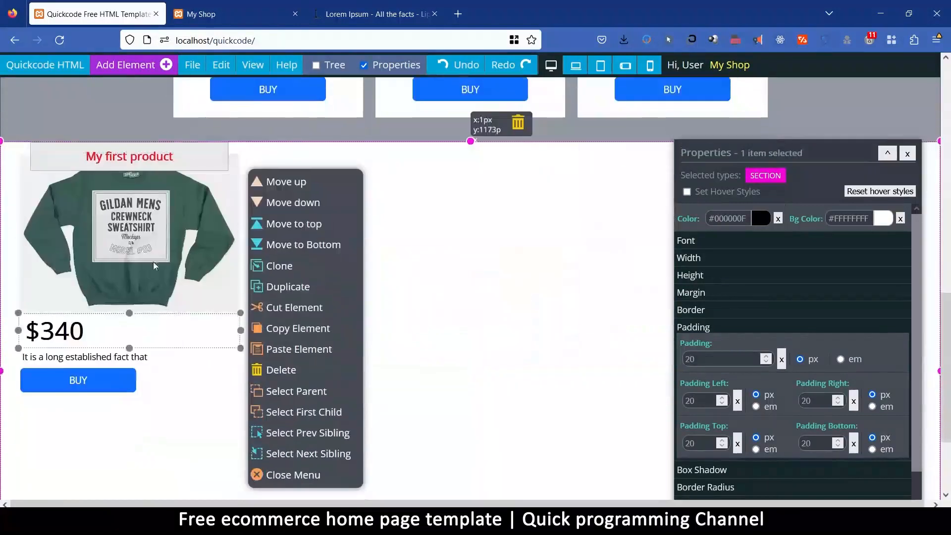
Delete the "My first product" title label from the pasted product card.
left_click(225, 389)
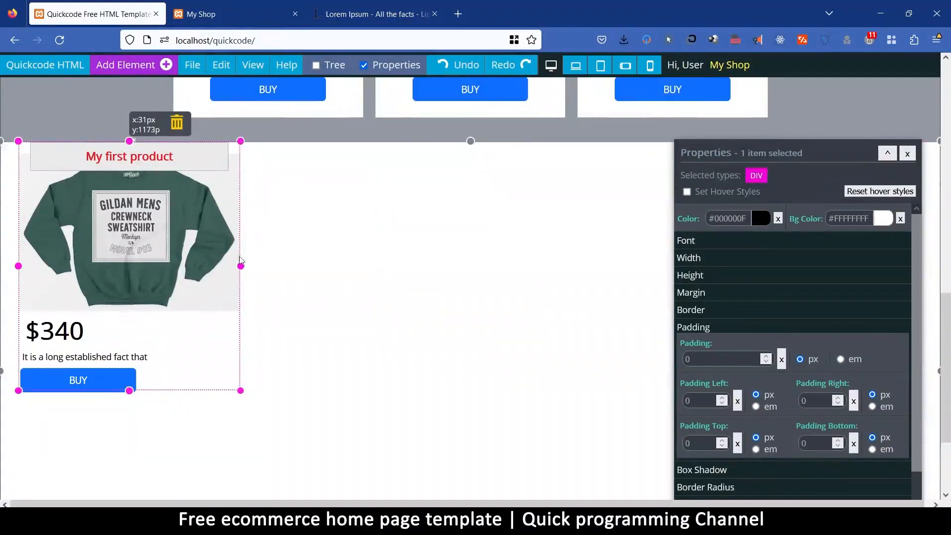
left_click(228, 149)
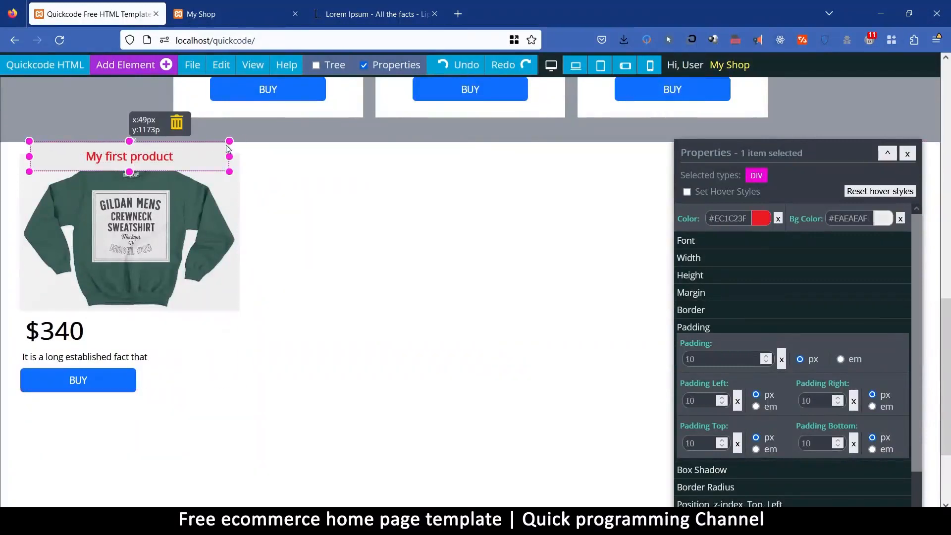
left_click(178, 124)
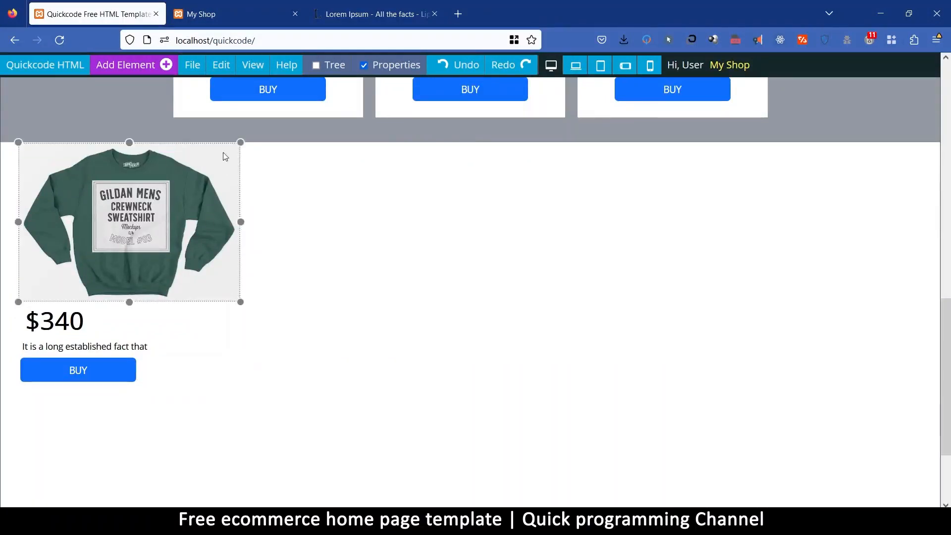
Try the new section without padding and restore its padding to 20 px.
left_click(356, 322)
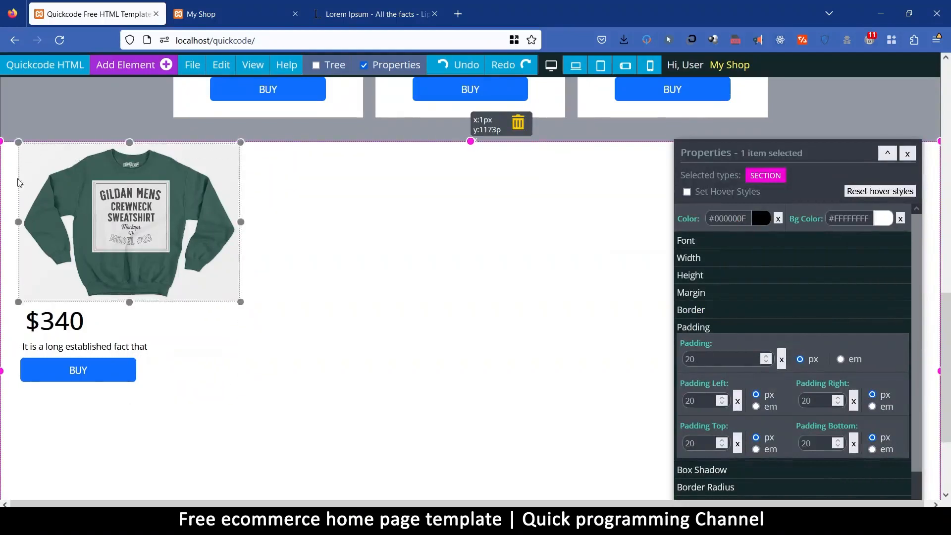
scroll(434, 300, "down", 3)
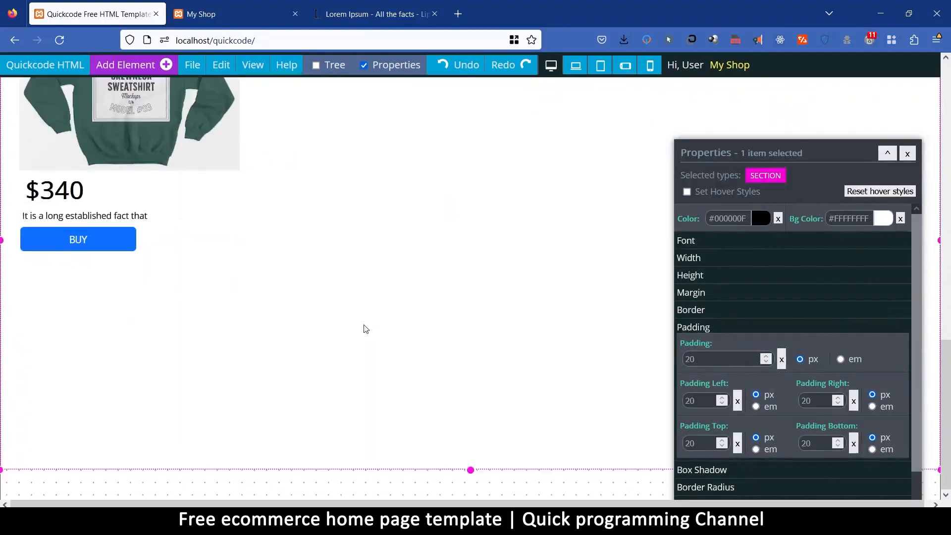
scroll(366, 328, "up", 4)
scroll(365, 327, "down", 3)
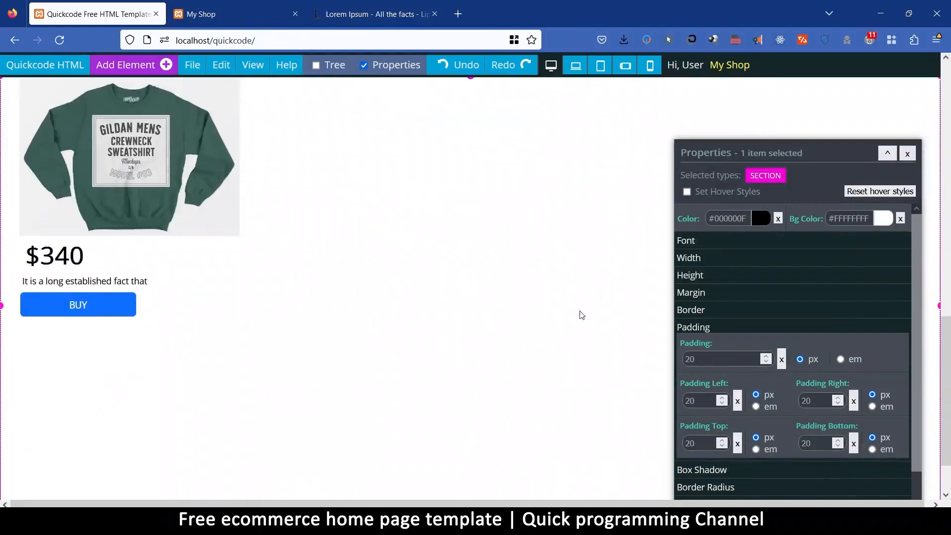
left_click(782, 359)
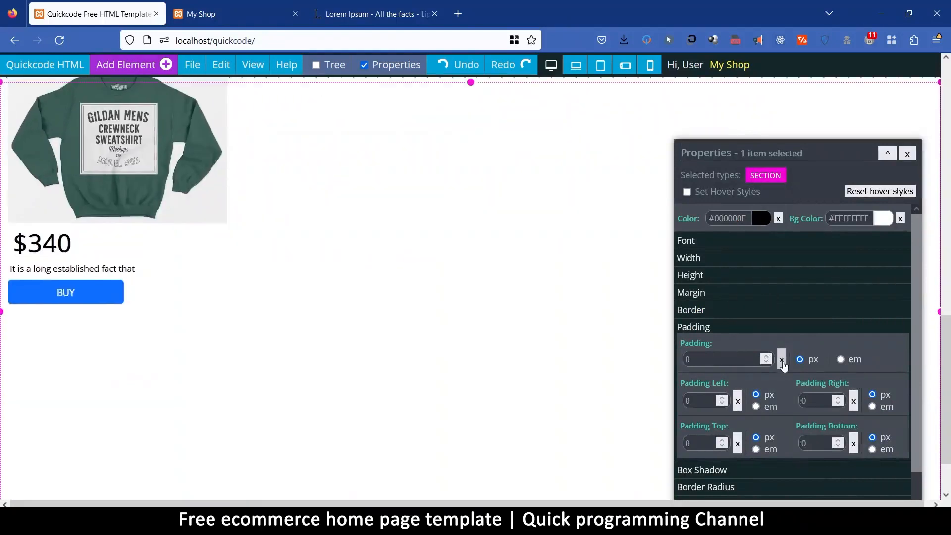
scroll(318, 253, "up", 6)
scroll(318, 257, "down", 5)
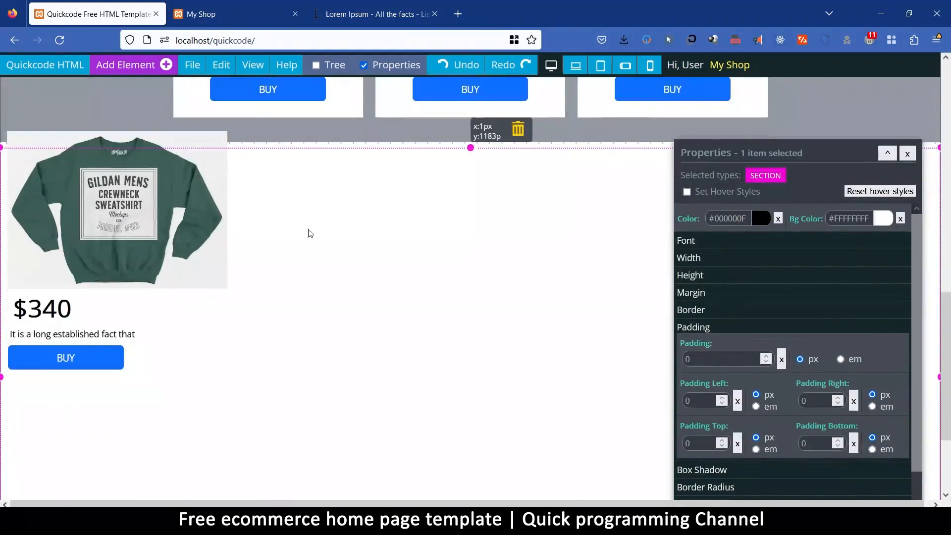
double_click(691, 359)
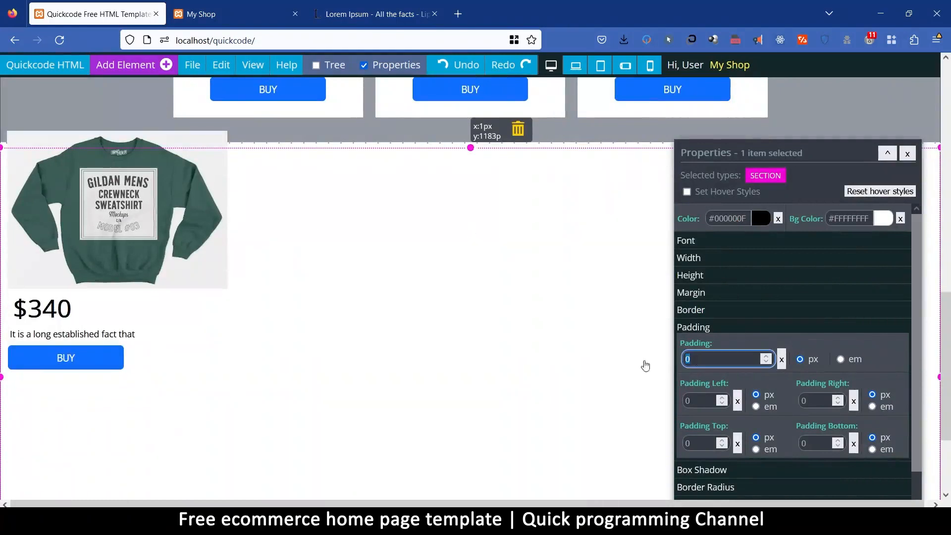
type("20")
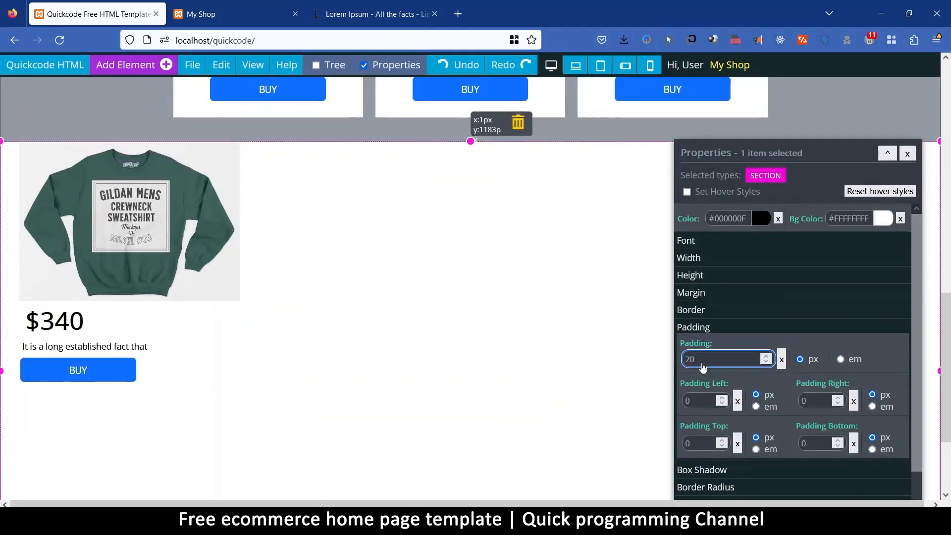
left_click(435, 235)
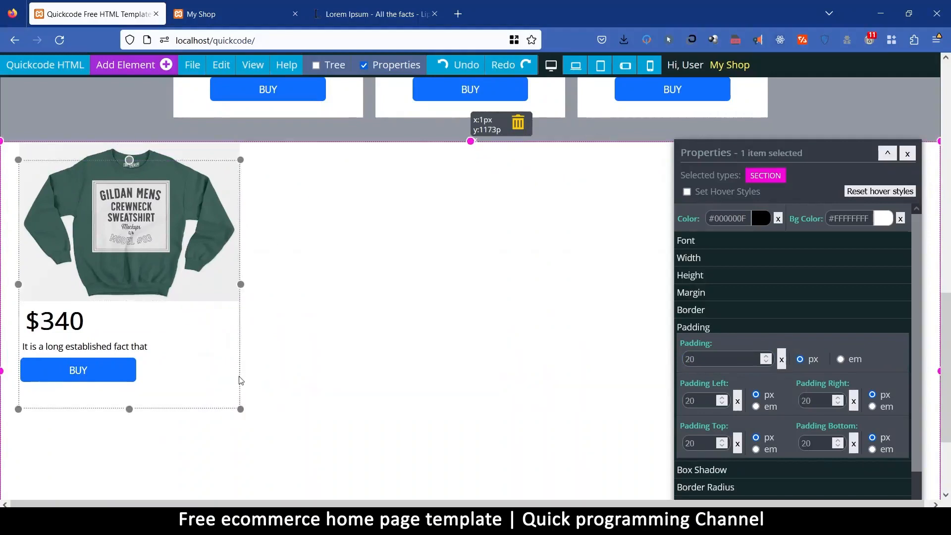
Clear the top margin of the sweatshirt image in the pasted product card.
left_click(239, 379)
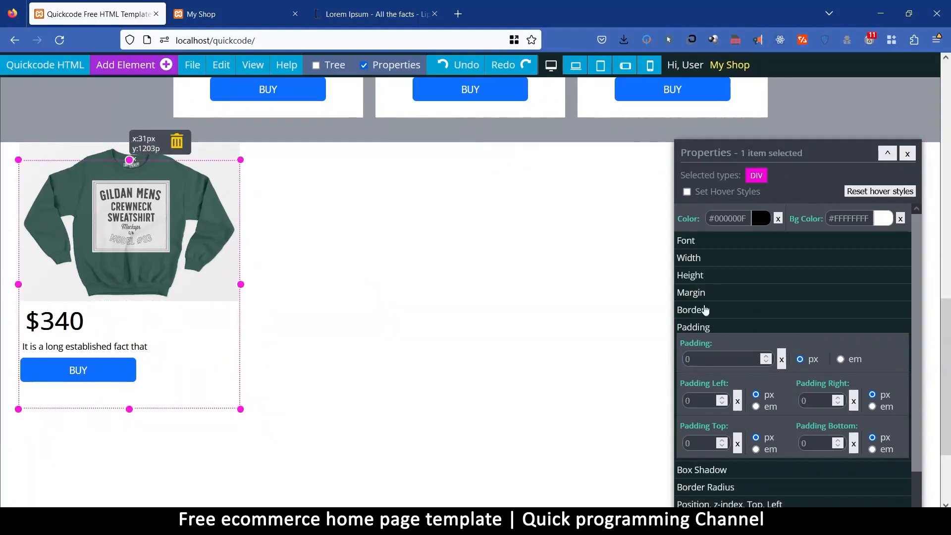
left_click(708, 294)
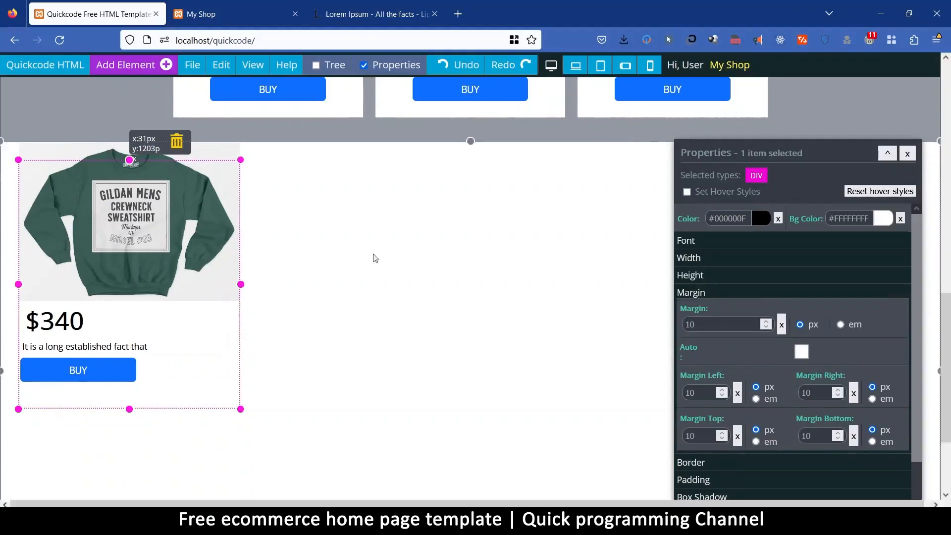
left_click(218, 154)
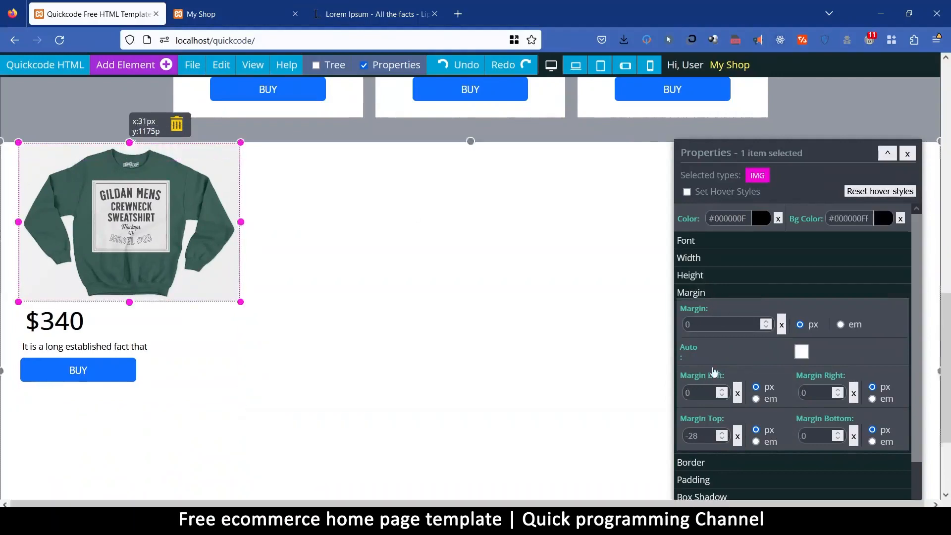
left_click(738, 437)
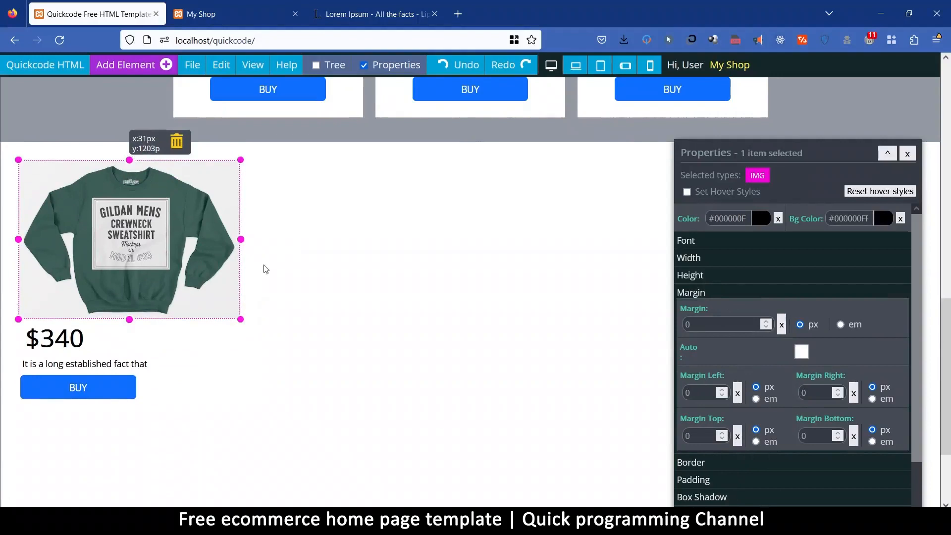
Set the pasted product card's background color to the light gray #EFEFEFFF.
left_click(231, 403)
left_click(884, 219)
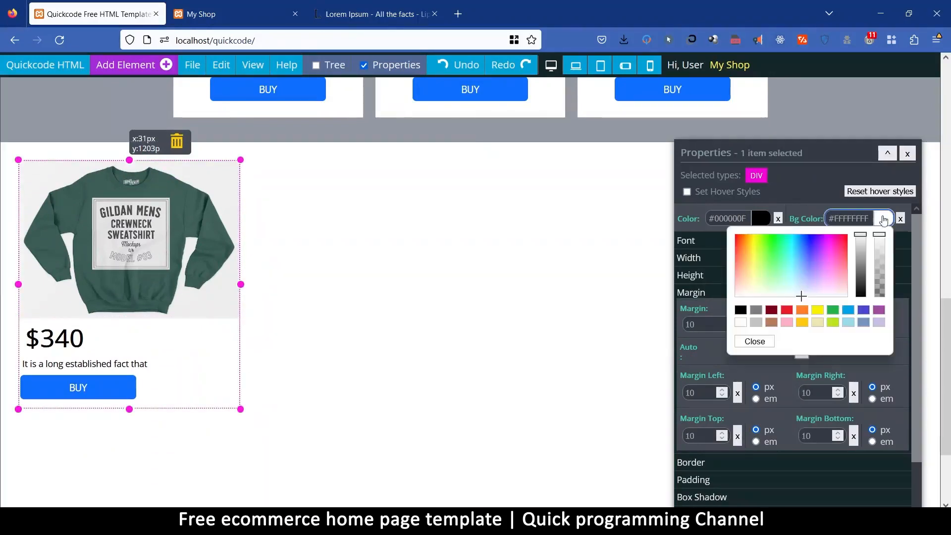
left_click_drag(863, 239, 866, 242)
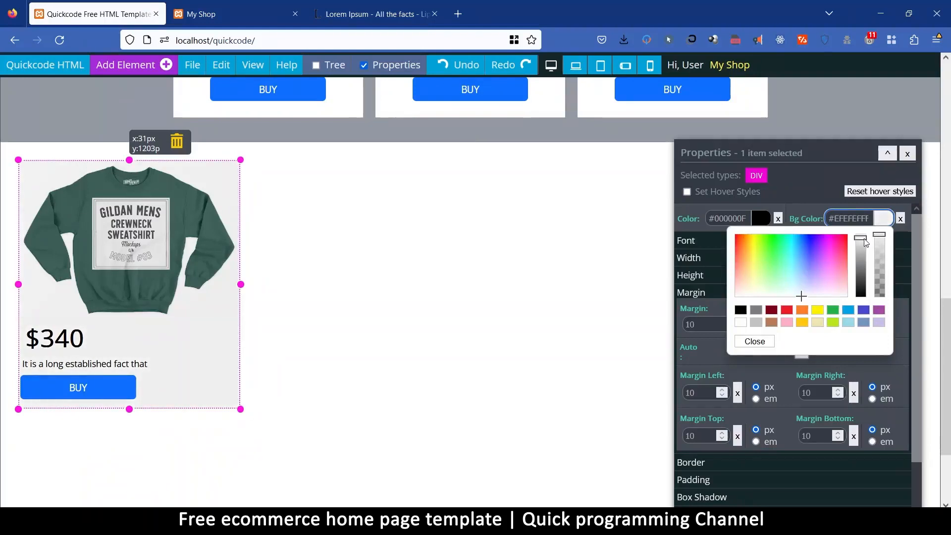
left_click(757, 342)
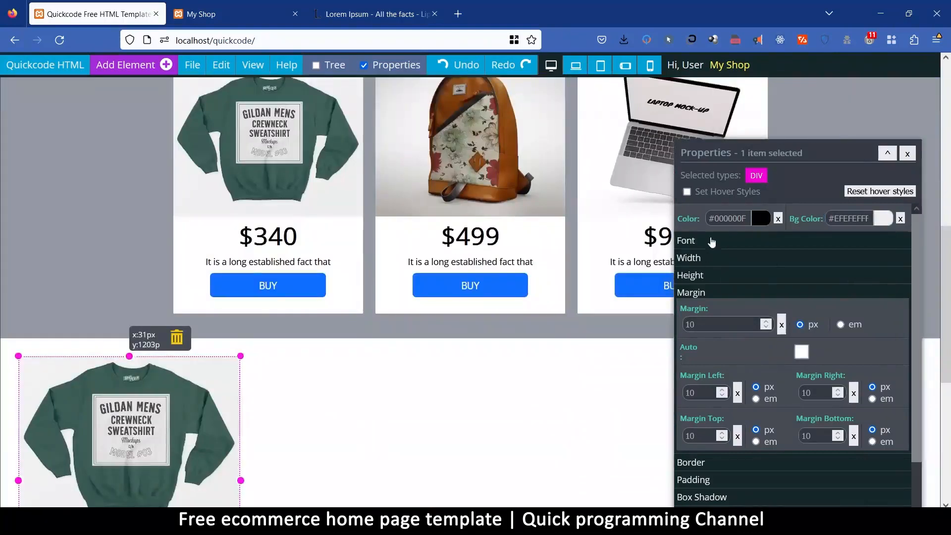
Center the text alignment of the pasted product card's contents.
left_click(711, 240)
left_click(853, 272)
left_click(850, 307)
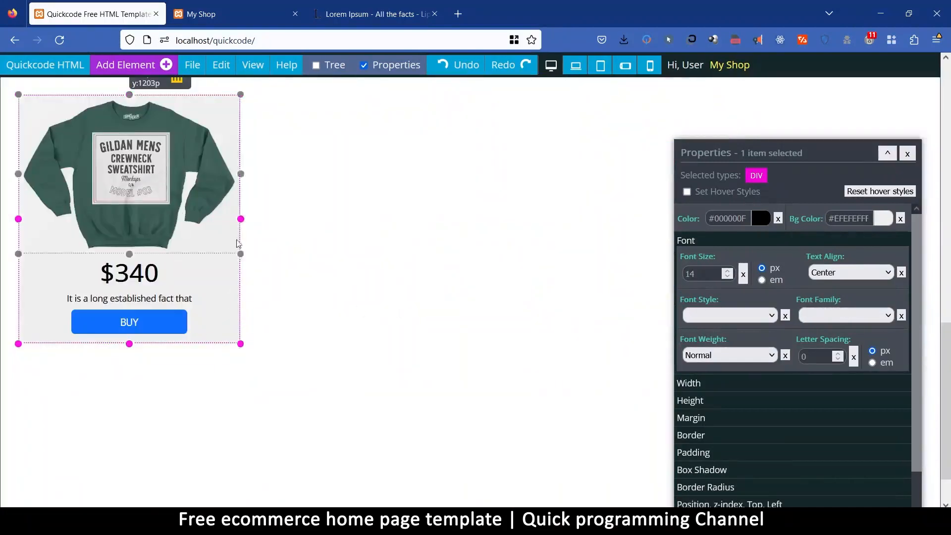
Replace the sweatshirt image in the pasted card with the Products photo of purple headphones on an orange background.
left_click(153, 223)
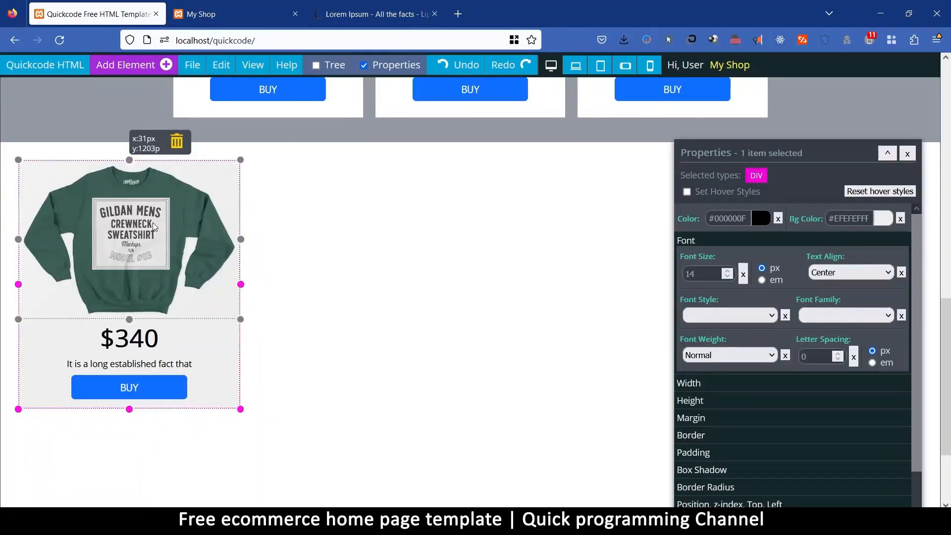
scroll(751, 407, "down", 5)
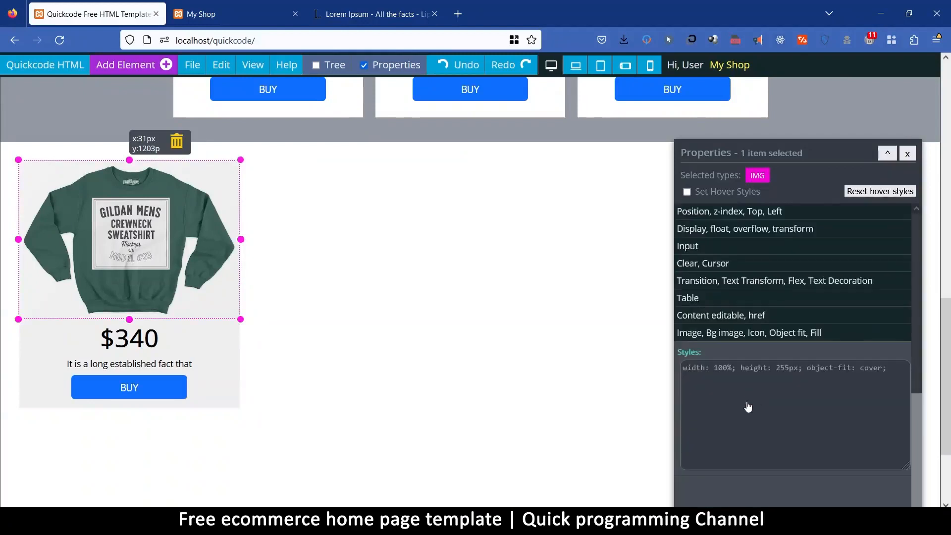
left_click(729, 333)
left_click(815, 409)
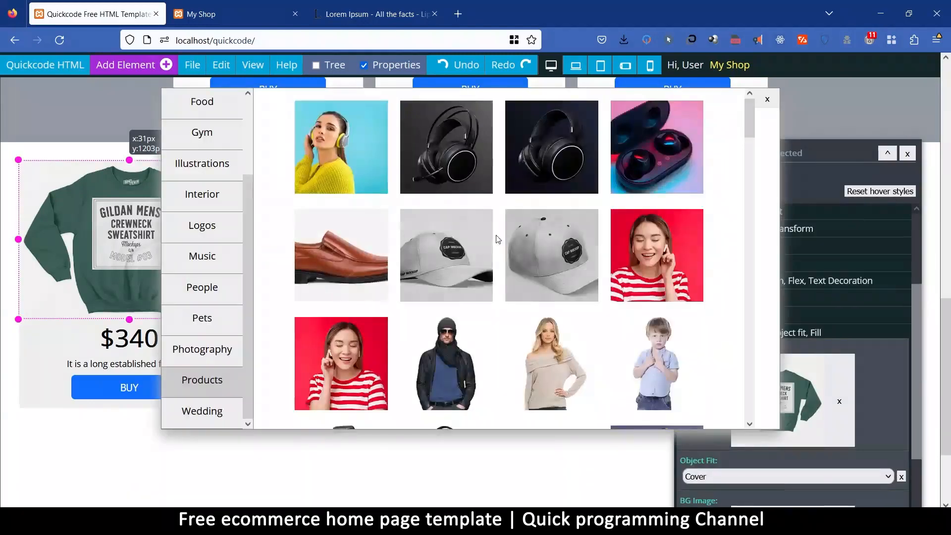
scroll(498, 241, "down", 1)
scroll(498, 241, "down", 6)
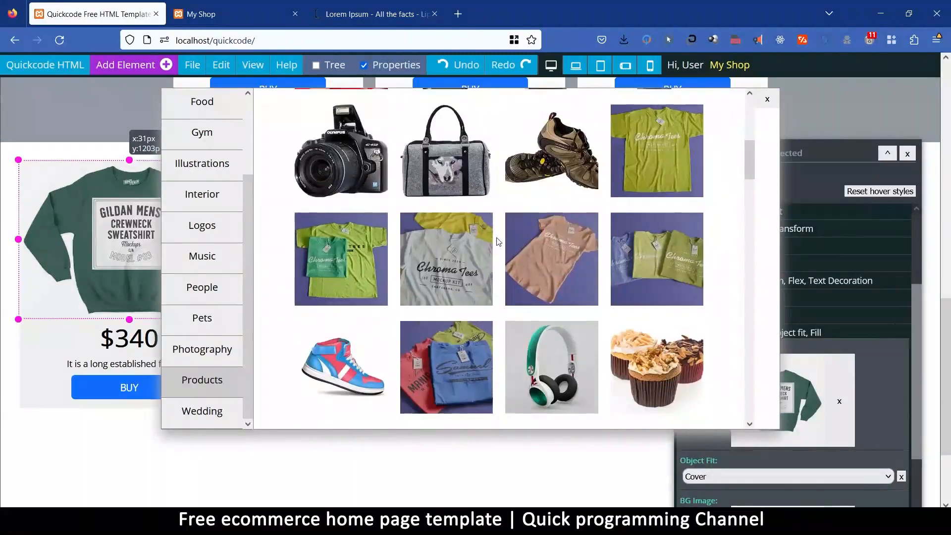
scroll(498, 242, "down", 2)
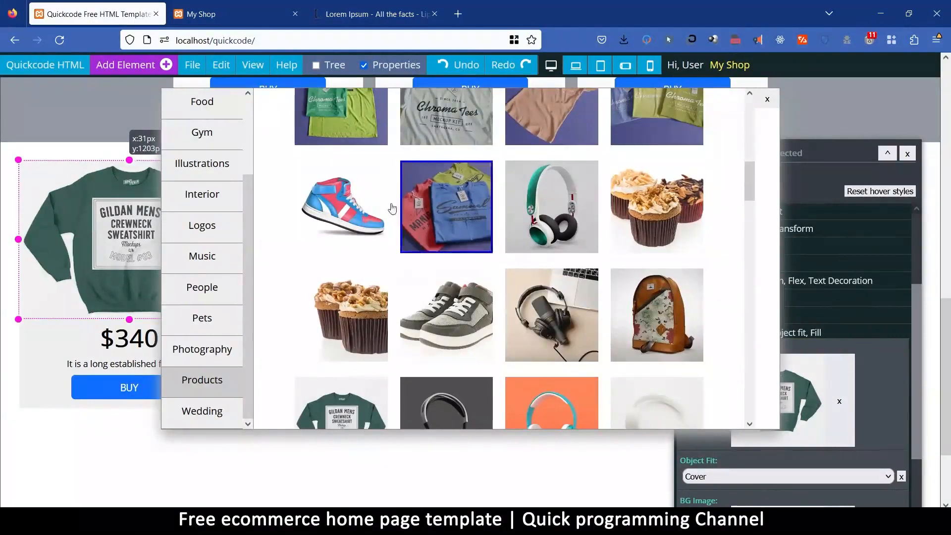
scroll(573, 340, "down", 8)
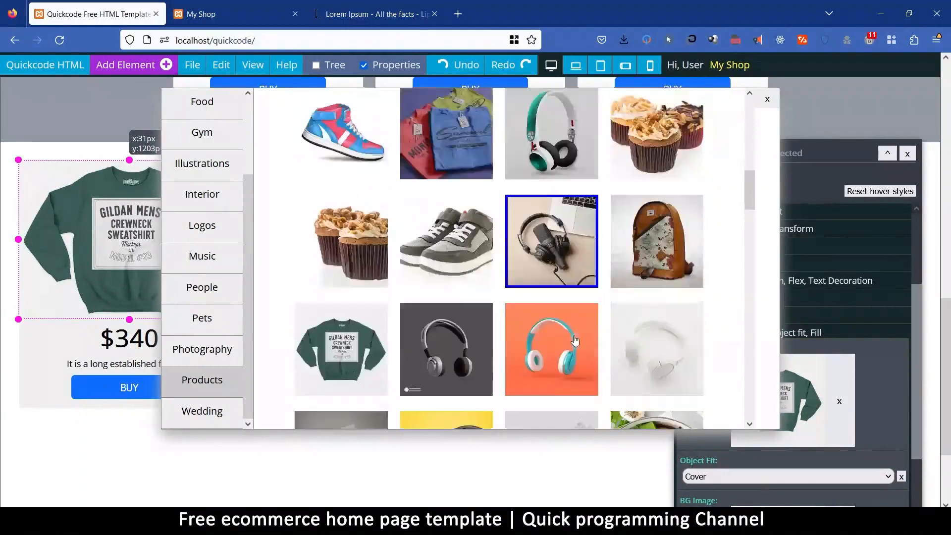
scroll(564, 336, "down", 6)
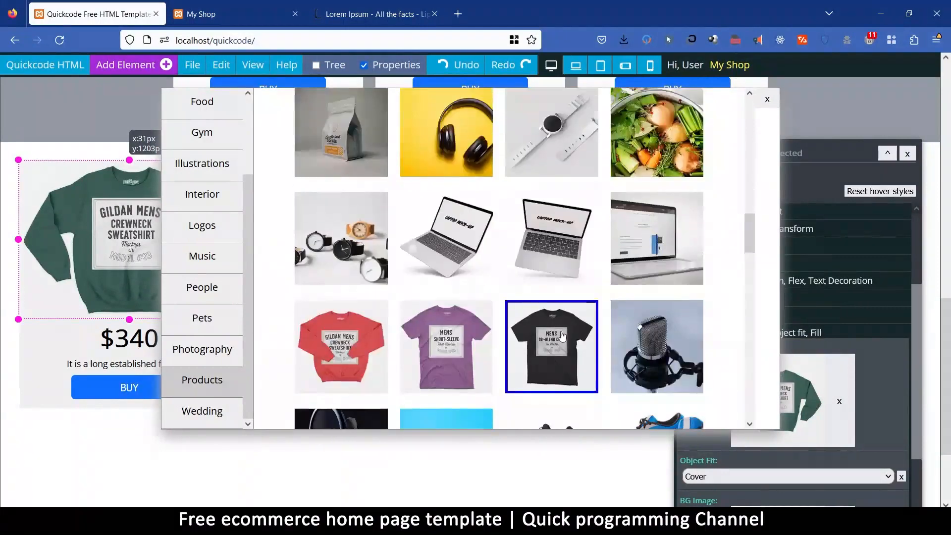
scroll(562, 336, "down", 2)
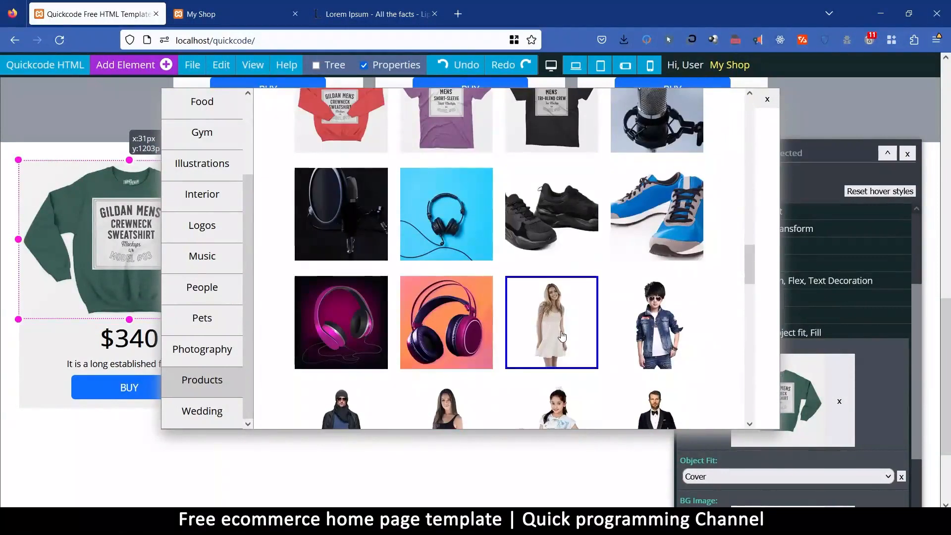
scroll(562, 336, "down", 2)
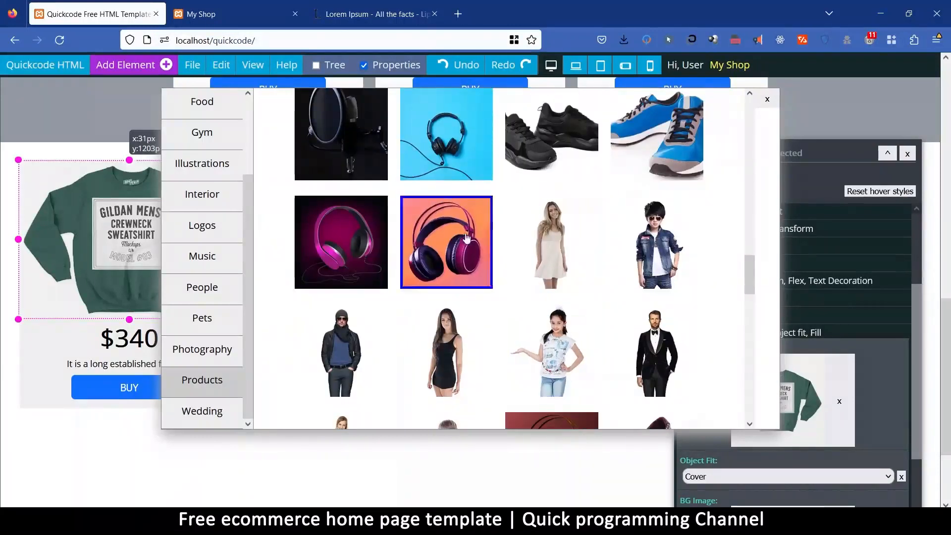
left_click(468, 238)
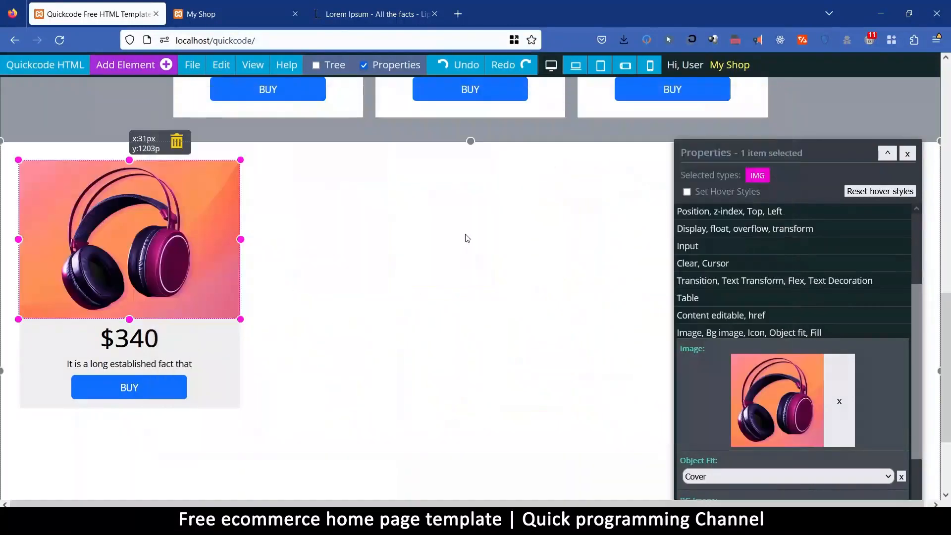
Clear the fixed height of the new section holding the headphones card.
left_click(313, 290)
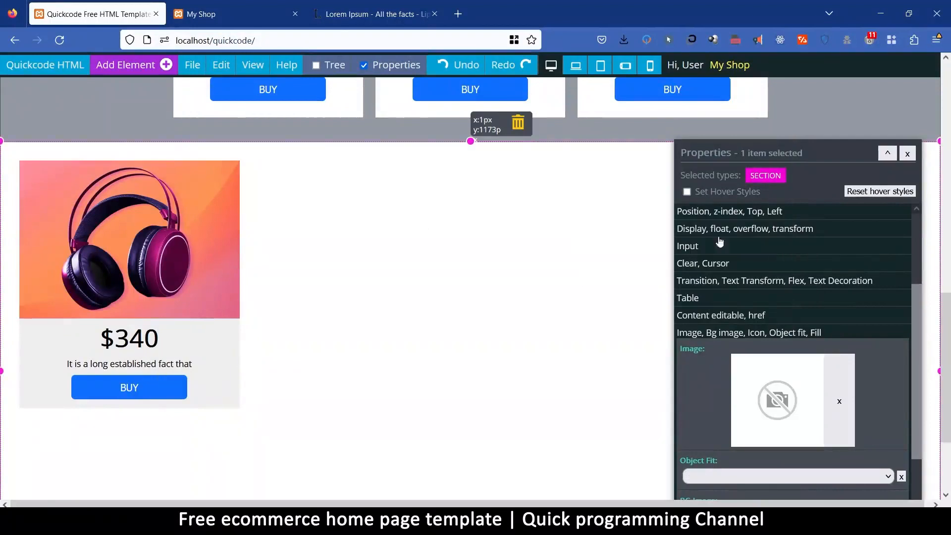
scroll(732, 246, "up", 4)
left_click(705, 276)
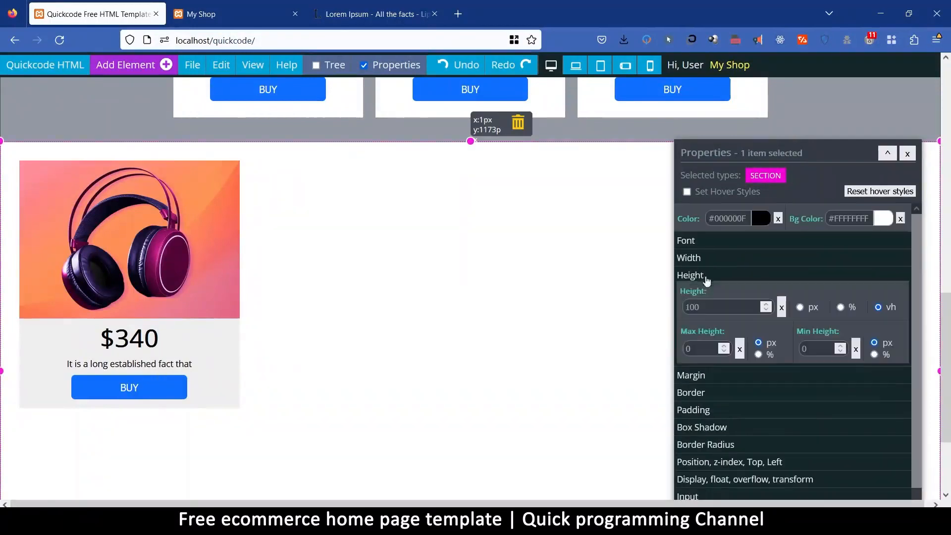
left_click(782, 308)
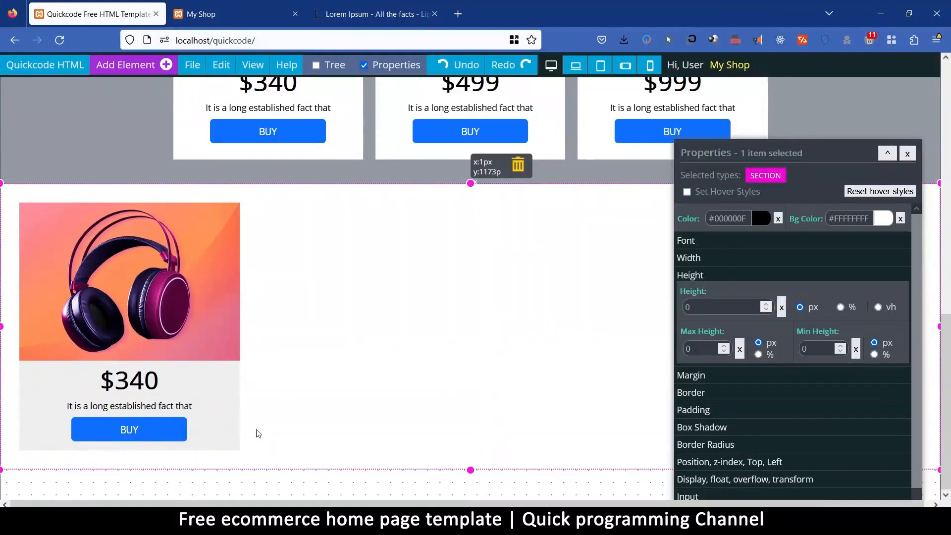
Give the headphones card a box shadow with a blur of 30.
left_click(238, 445)
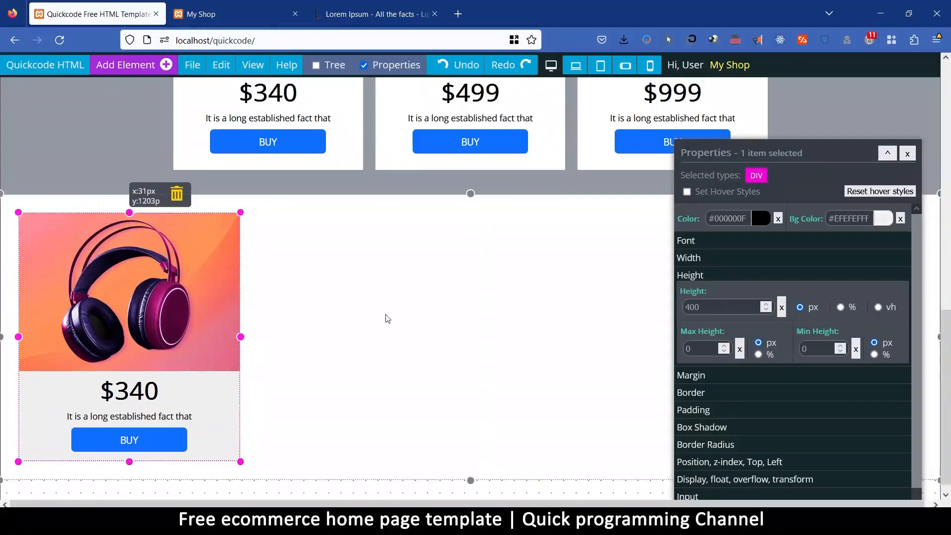
scroll(773, 399, "down", 3)
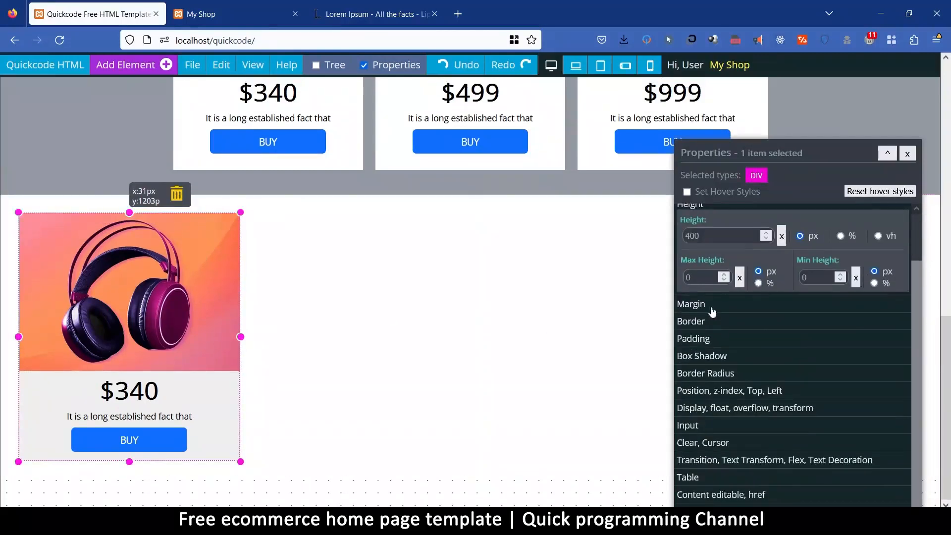
left_click(713, 307)
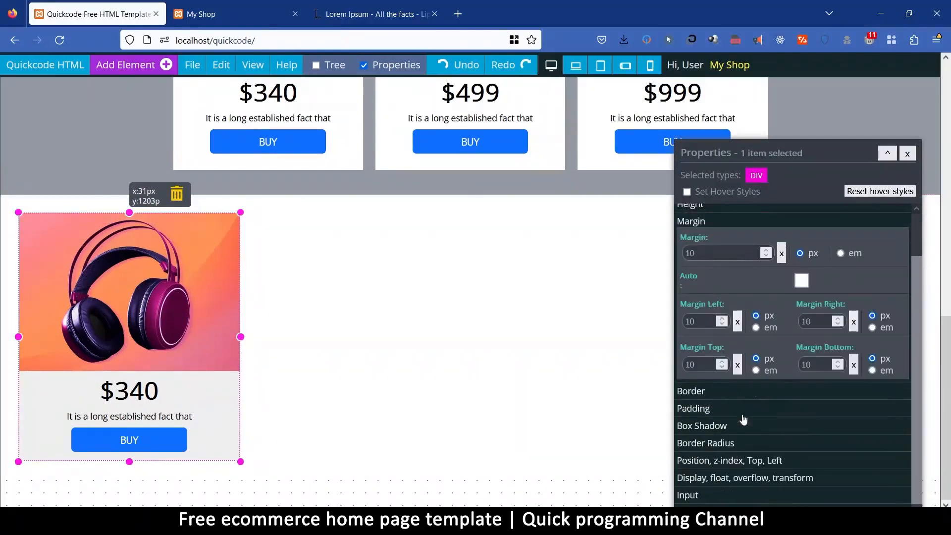
scroll(738, 419, "down", 3)
left_click(714, 357)
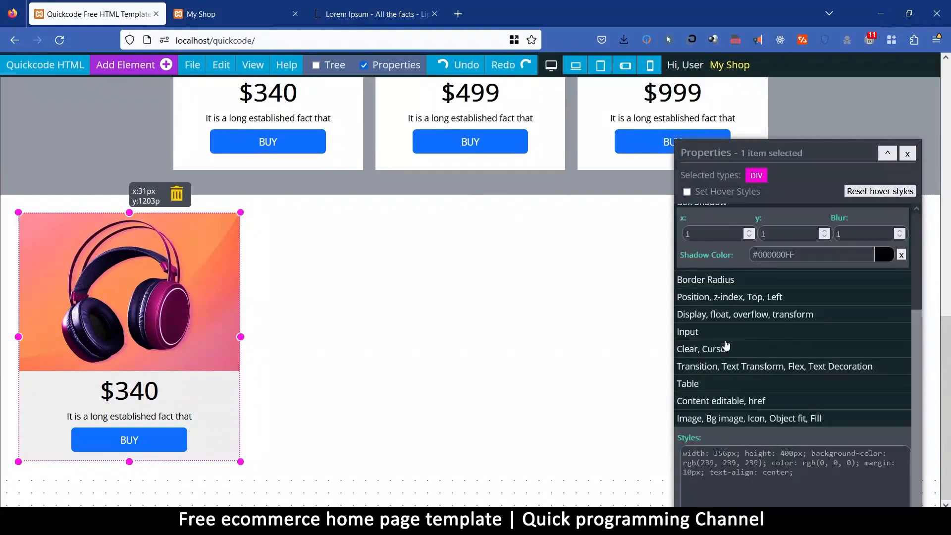
double_click(865, 235)
type("30")
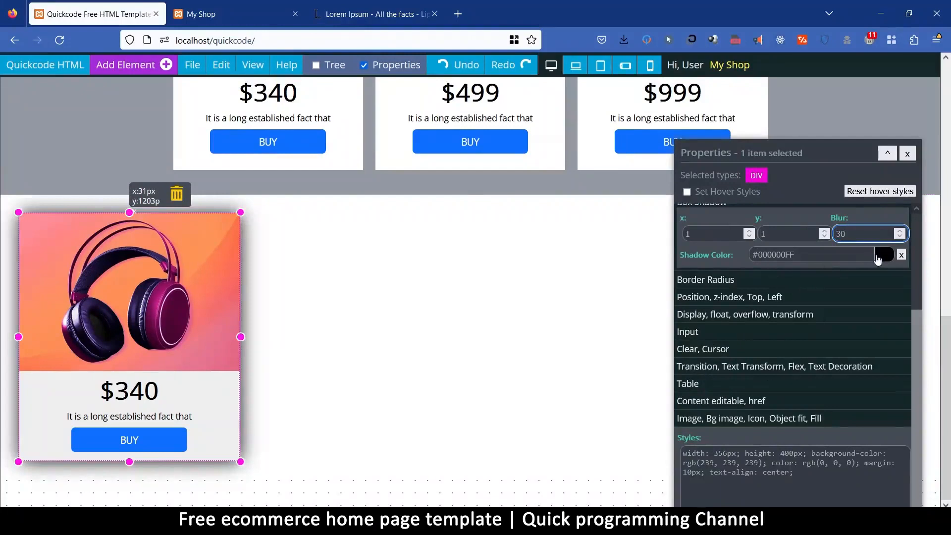
Set the headphones card's shadow color to the light gray #B9B9B9FF.
left_click(871, 255)
left_click_drag(886, 299, 882, 289)
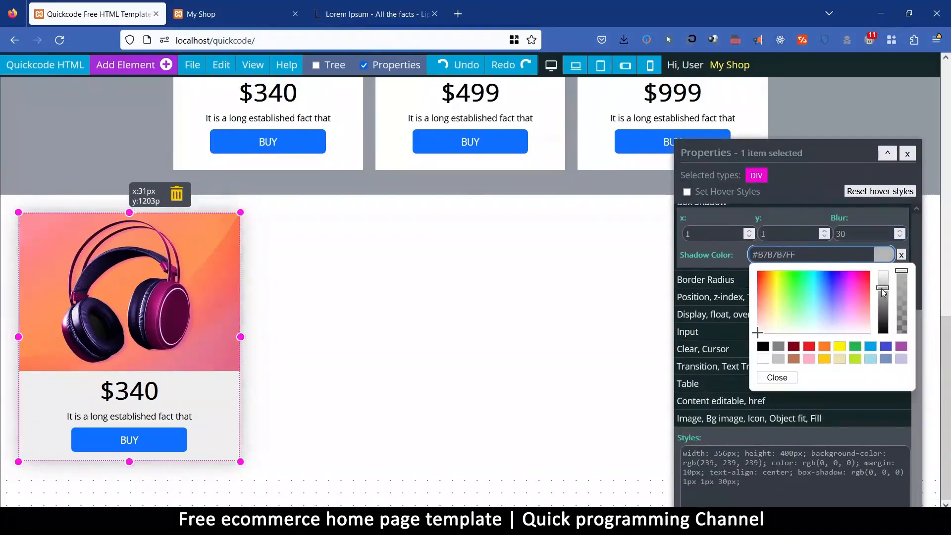
left_click(778, 378)
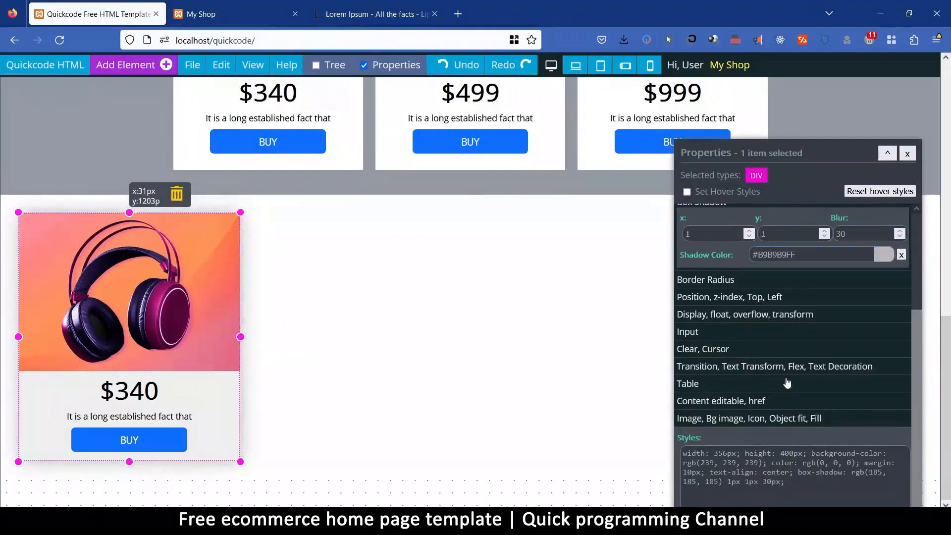
Change the headphones card's price to $299.
left_click(338, 295)
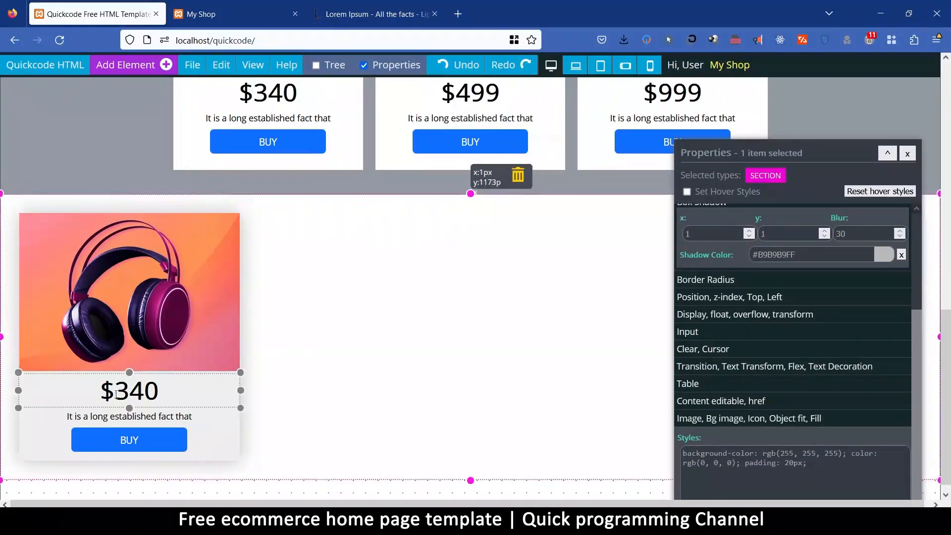
left_click_drag(121, 390, 159, 389)
type("299")
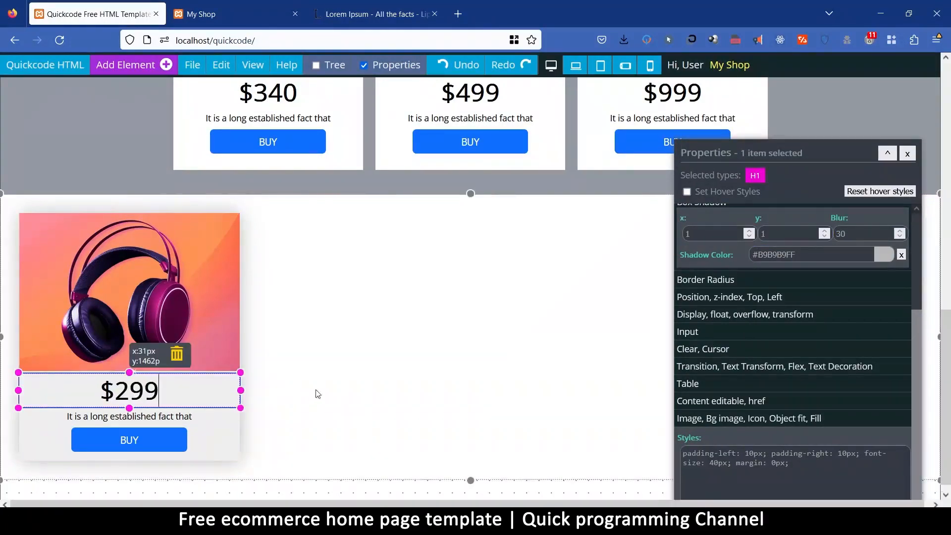
Set the display of the new section holding the headphones card to Flex.
left_click(362, 388)
scroll(429, 334, "up", 3)
scroll(389, 382, "down", 3)
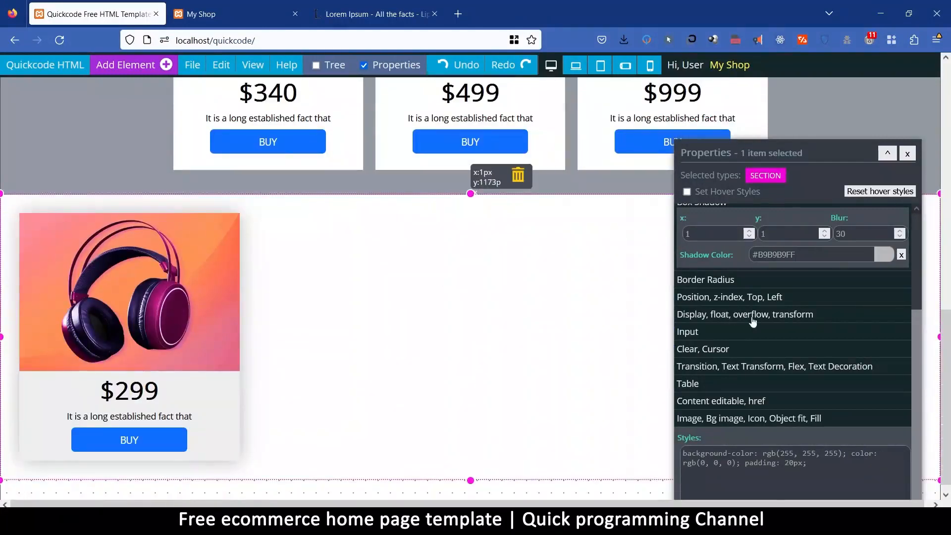
left_click(713, 314)
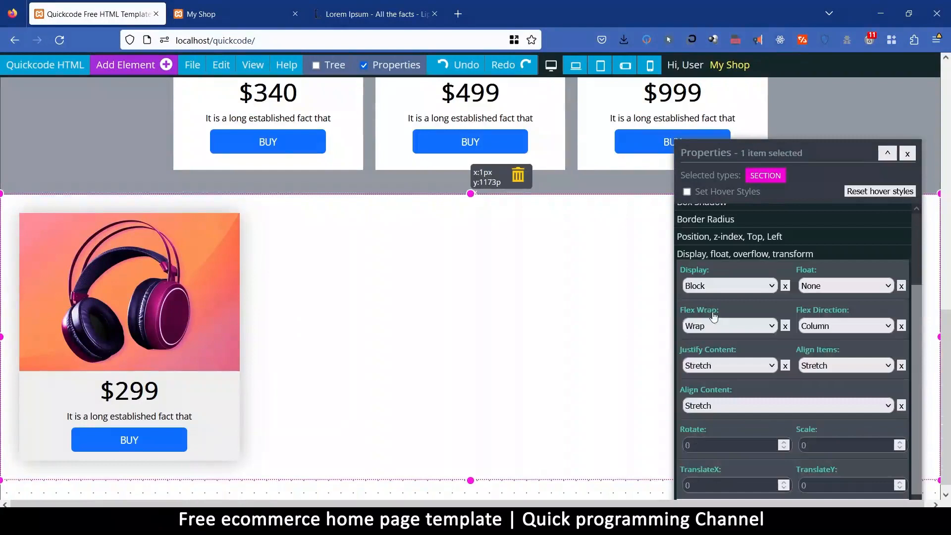
left_click(722, 287)
left_click(714, 351)
Switch the new section's flex wrap to No Wrap and back to Wrap.
left_click(710, 327)
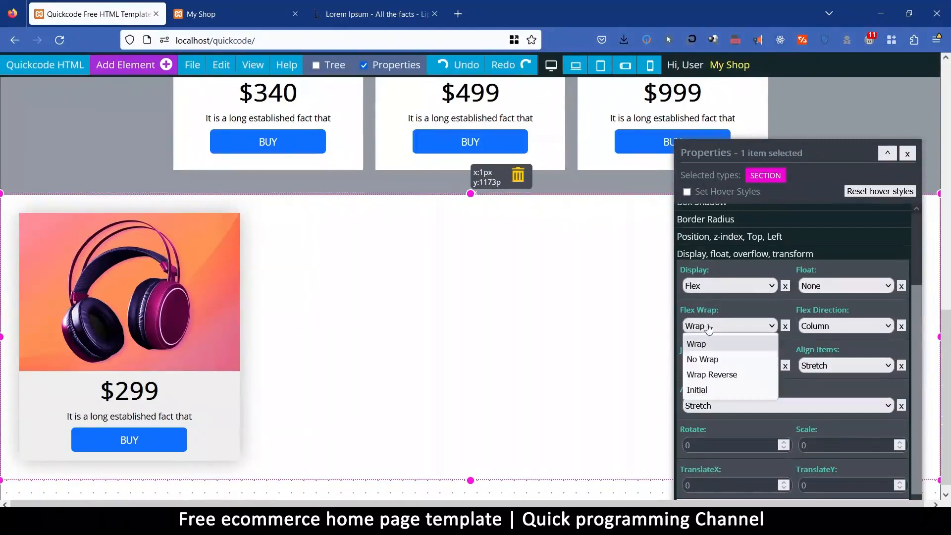
left_click(712, 360)
left_click(712, 327)
left_click(709, 345)
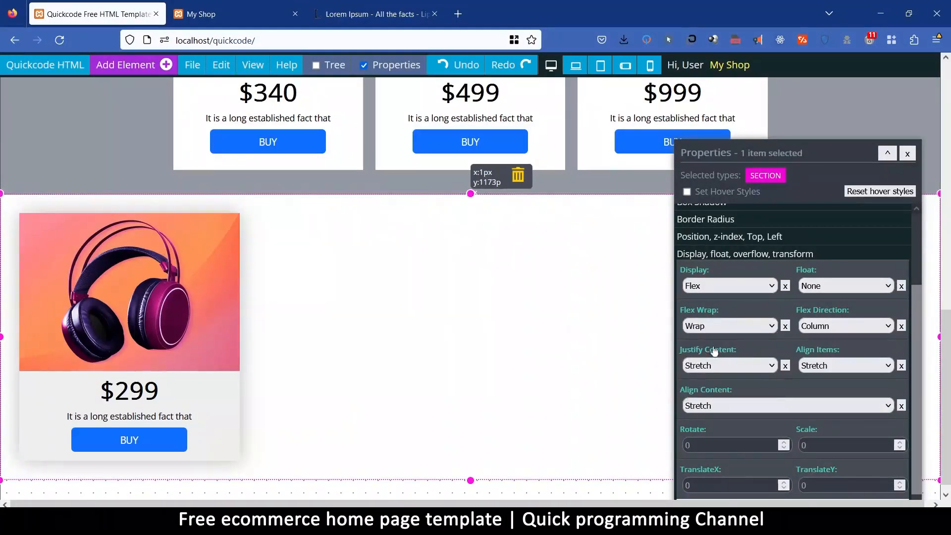
Reapply Wrap as the flex wrap of the container holding the three featured product cards by switching through No Wrap.
scroll(329, 273, "up", 3)
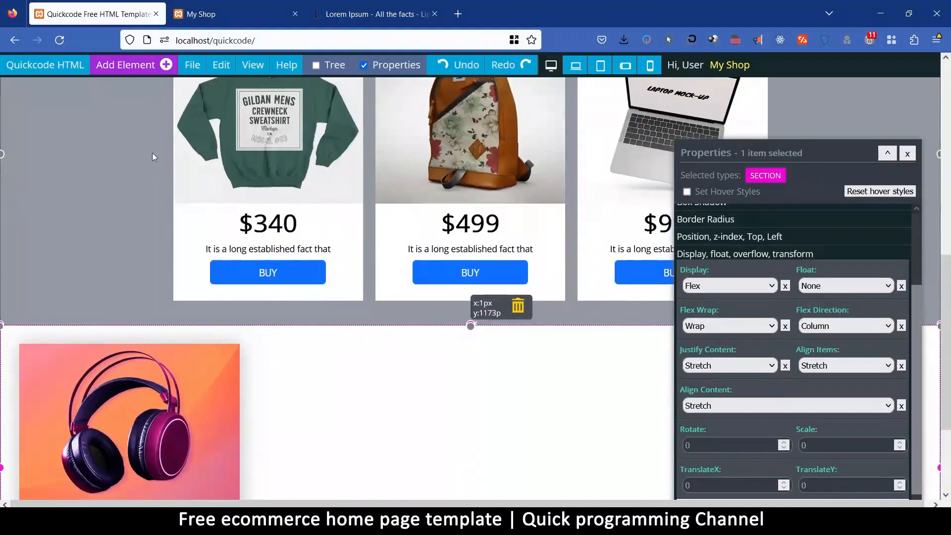
left_click(168, 159)
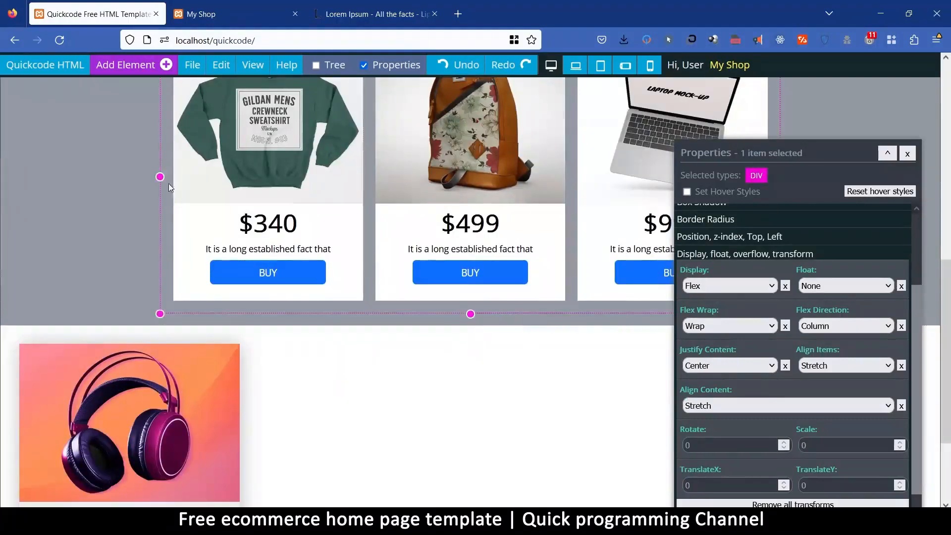
left_click(691, 326)
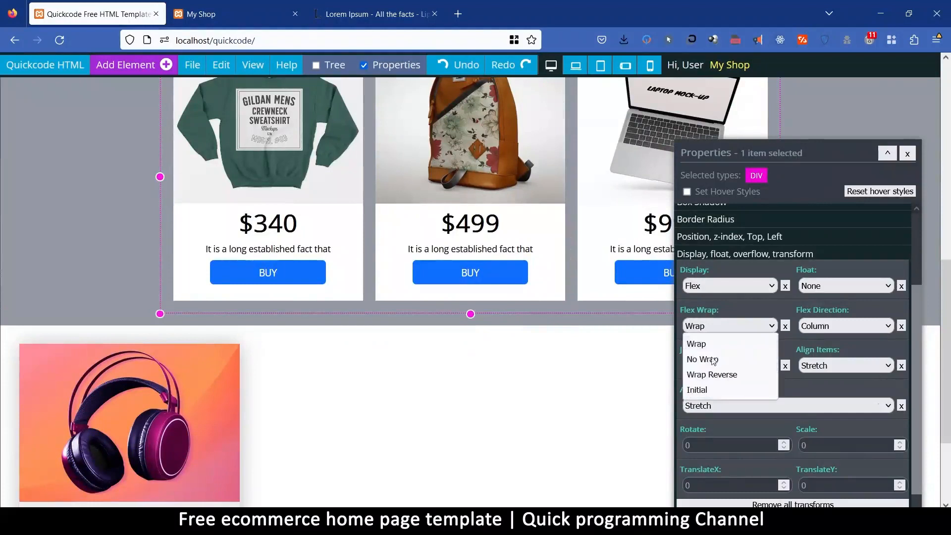
left_click(713, 359)
left_click(714, 337)
left_click(704, 374)
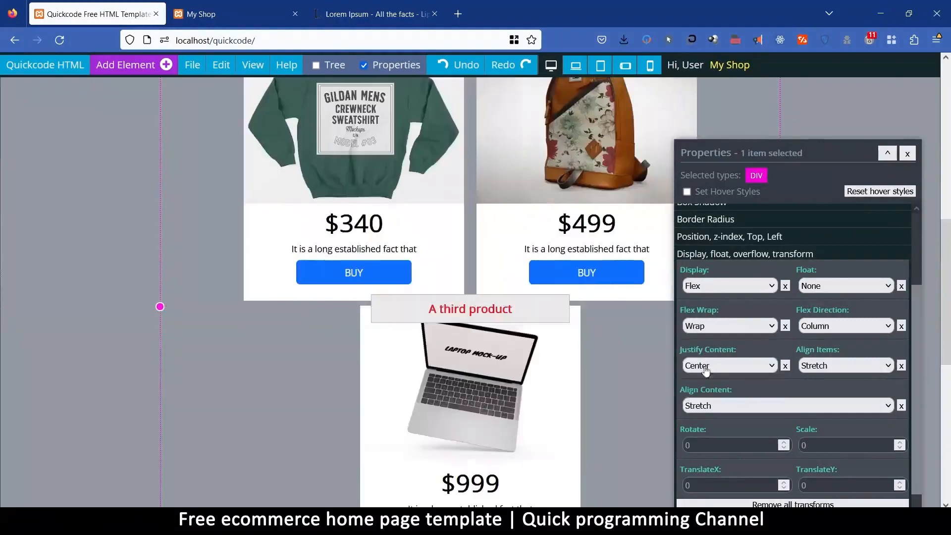
Set the top margin of the third product's laptop card to 30 px.
scroll(228, 337, "up", 5)
scroll(228, 337, "down", 4)
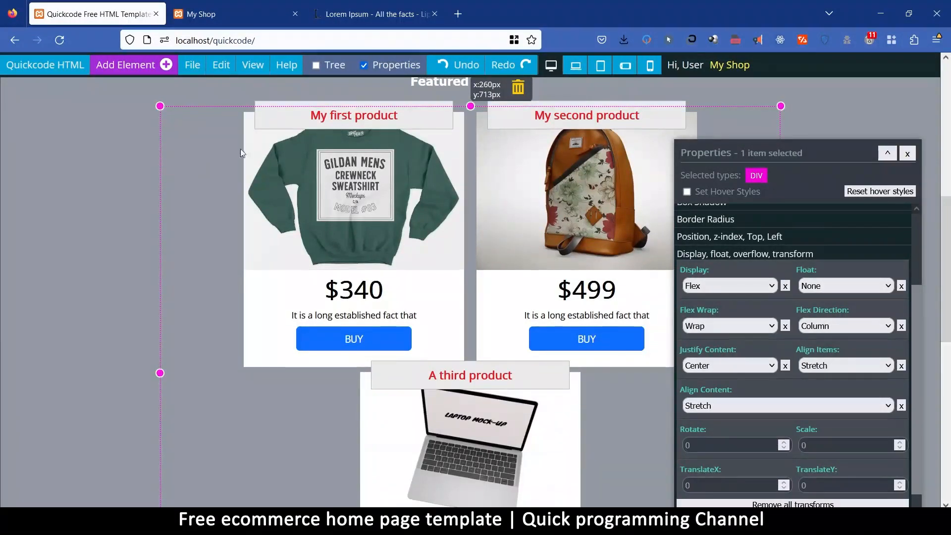
scroll(723, 280, "up", 3)
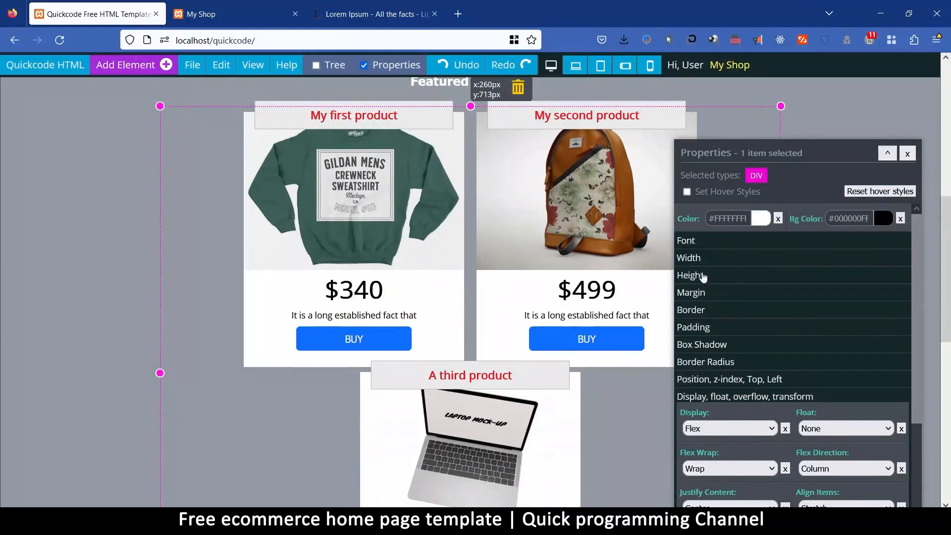
scroll(458, 161, "down", 4)
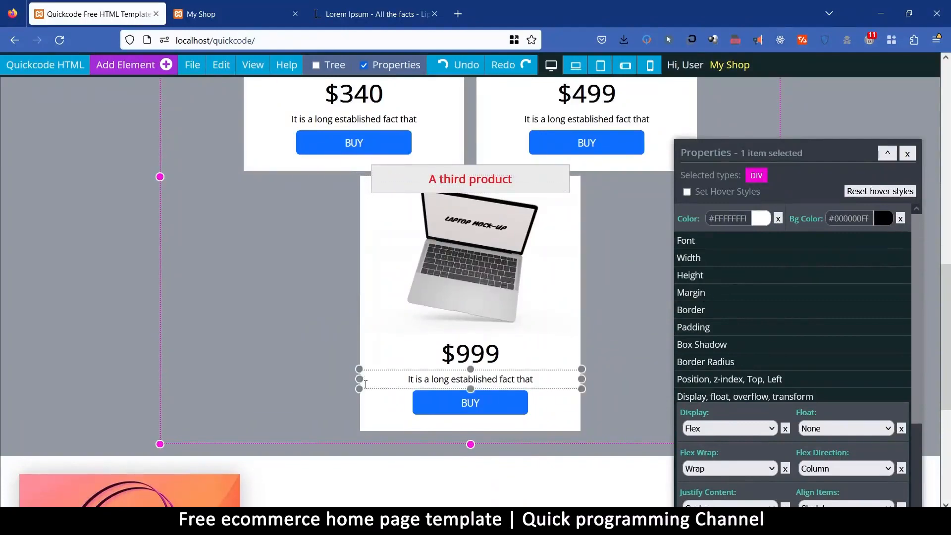
left_click(367, 411)
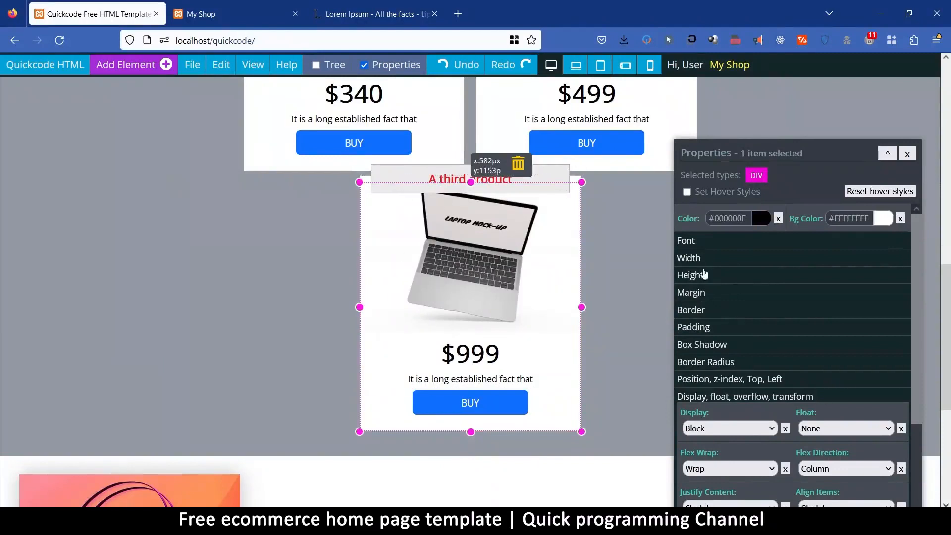
left_click(703, 296)
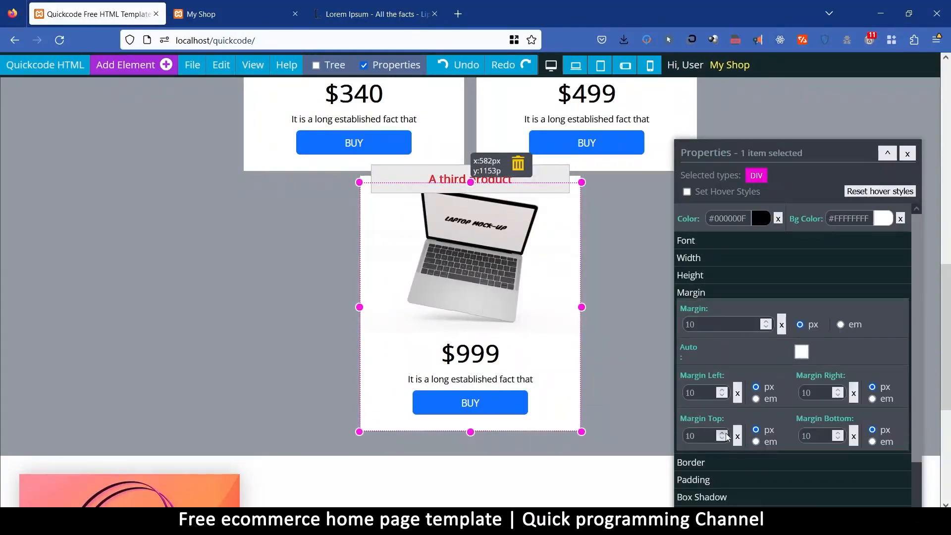
left_click(695, 439)
type("3")
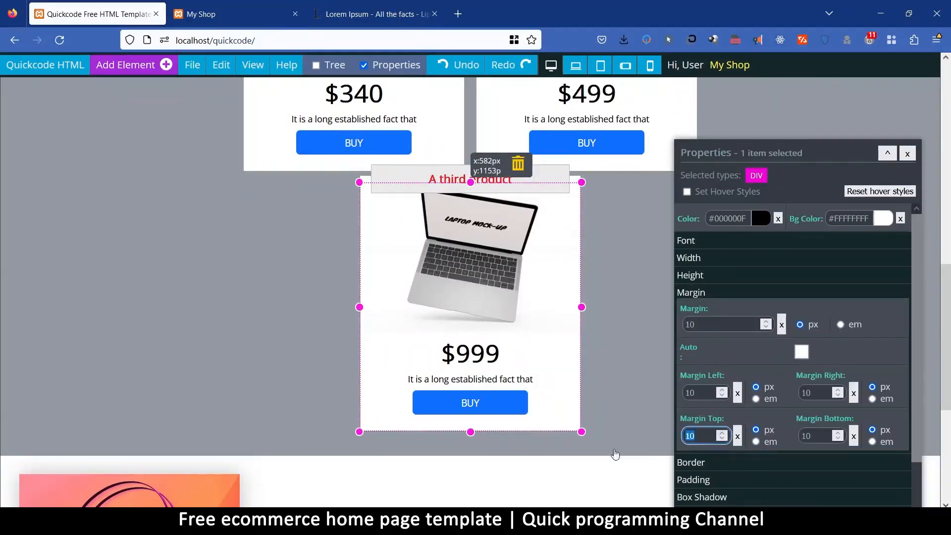
type("0")
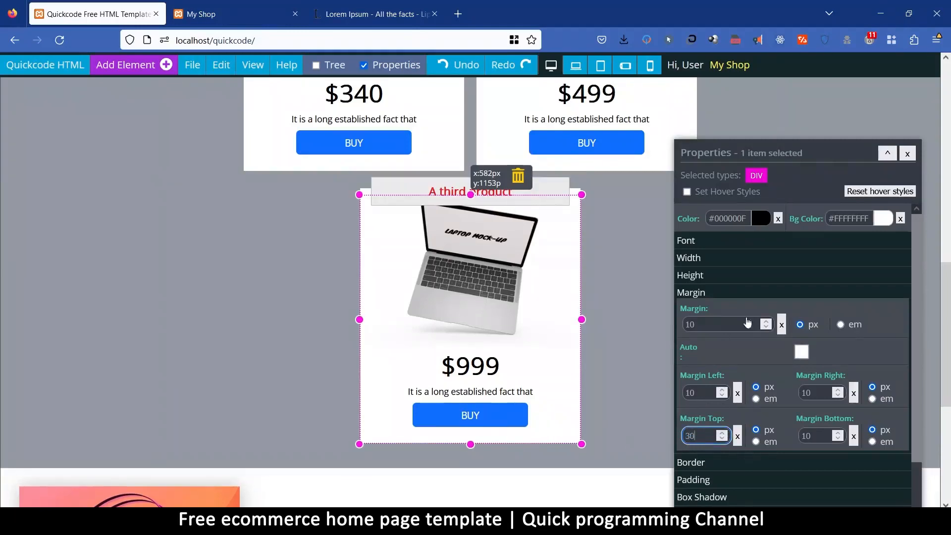
Set the top margin of the first and second featured product cards to 30 px each.
scroll(606, 302, "up", 4)
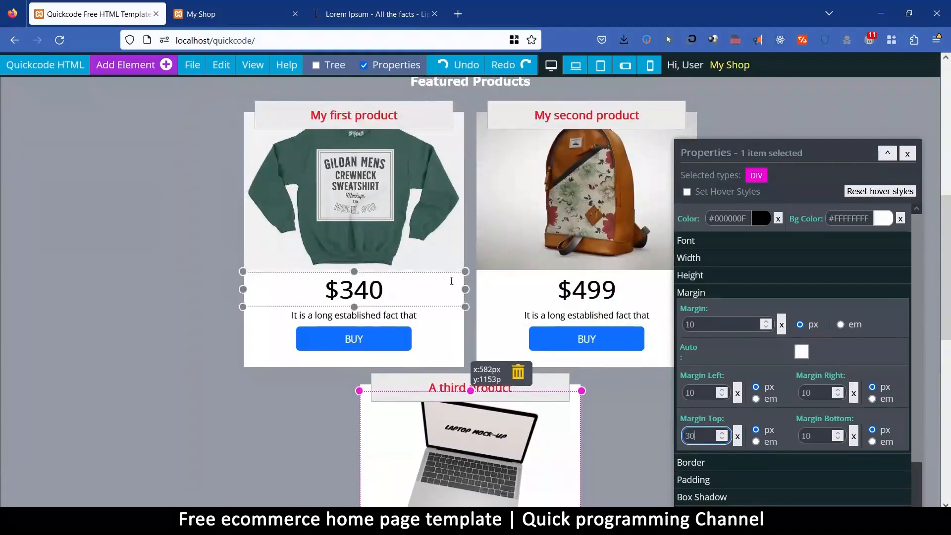
left_click(464, 343)
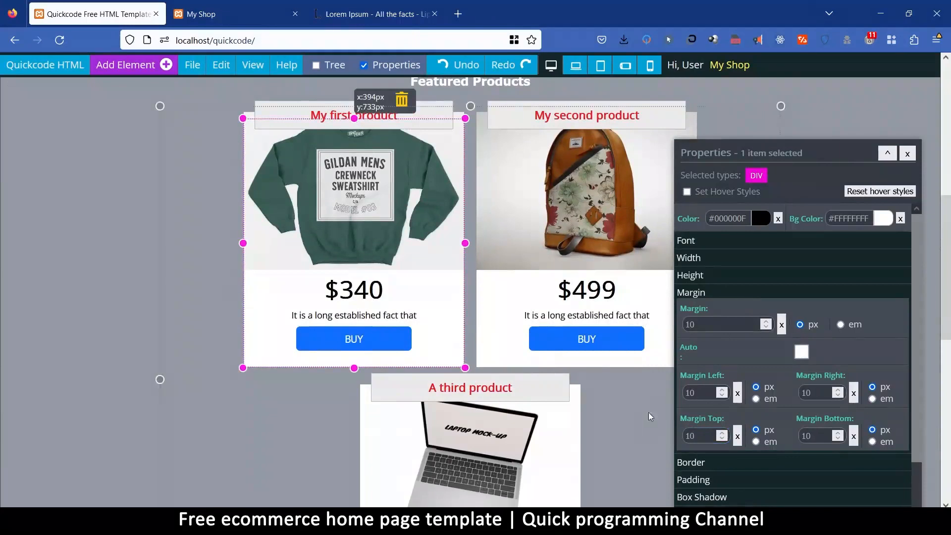
left_click_drag(704, 439, 631, 443)
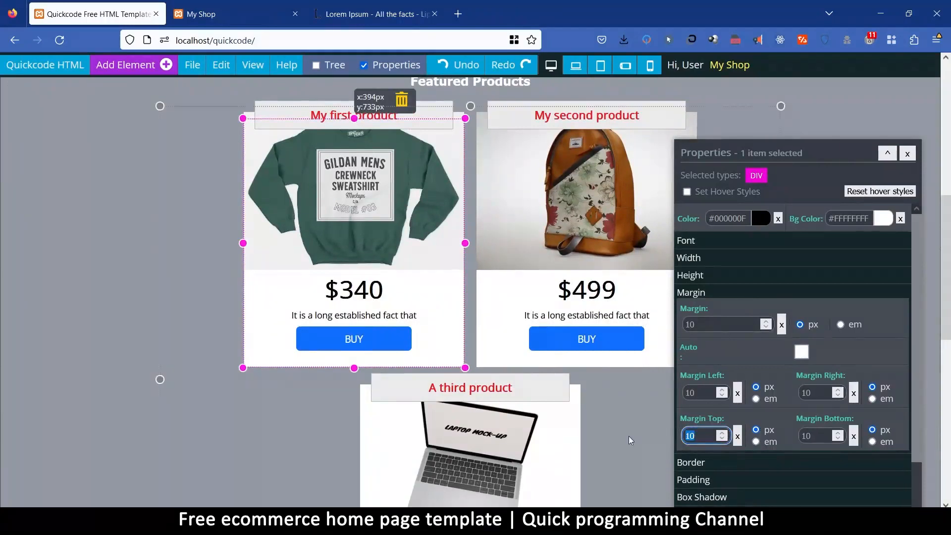
type("30")
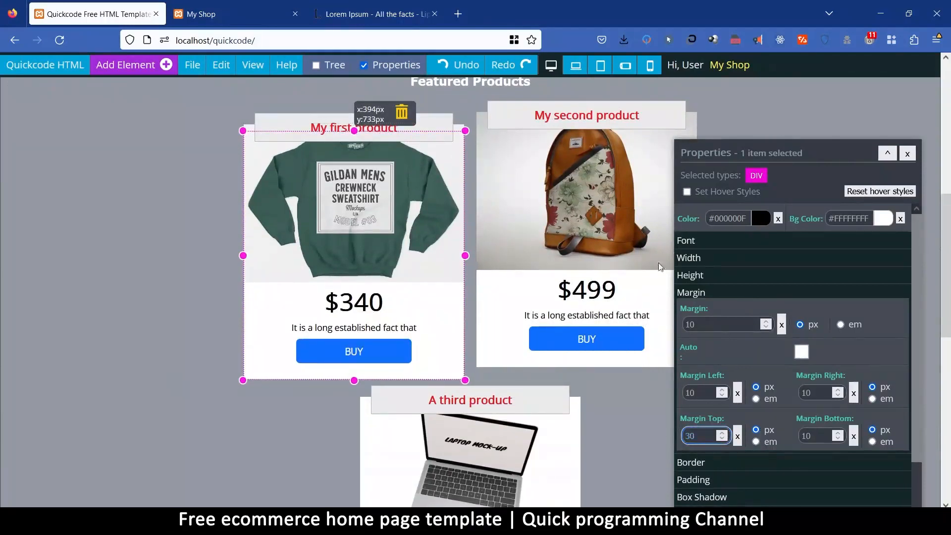
left_click(499, 366)
left_click_drag(723, 436, 636, 443)
type("30")
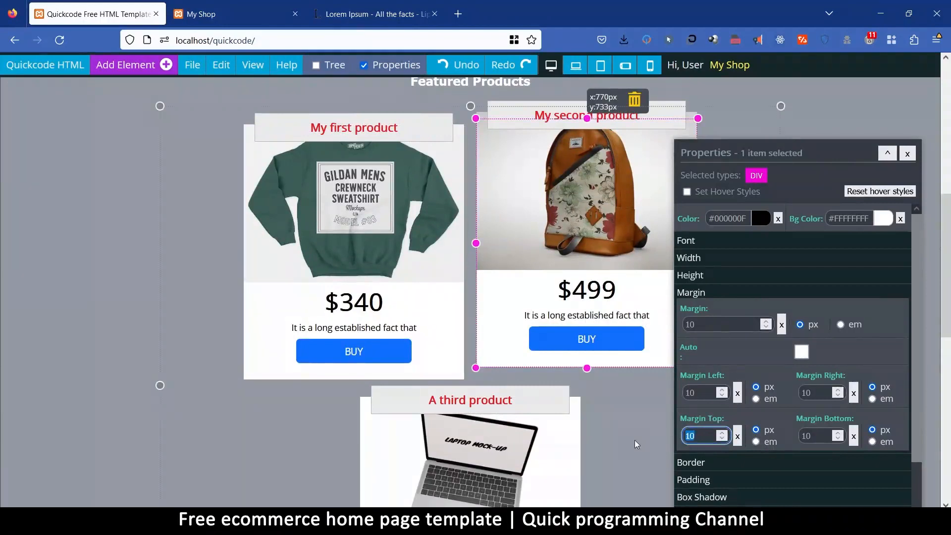
Set the maximum width of the container holding the three featured product cards to 1200 px.
scroll(155, 206, "down", 3)
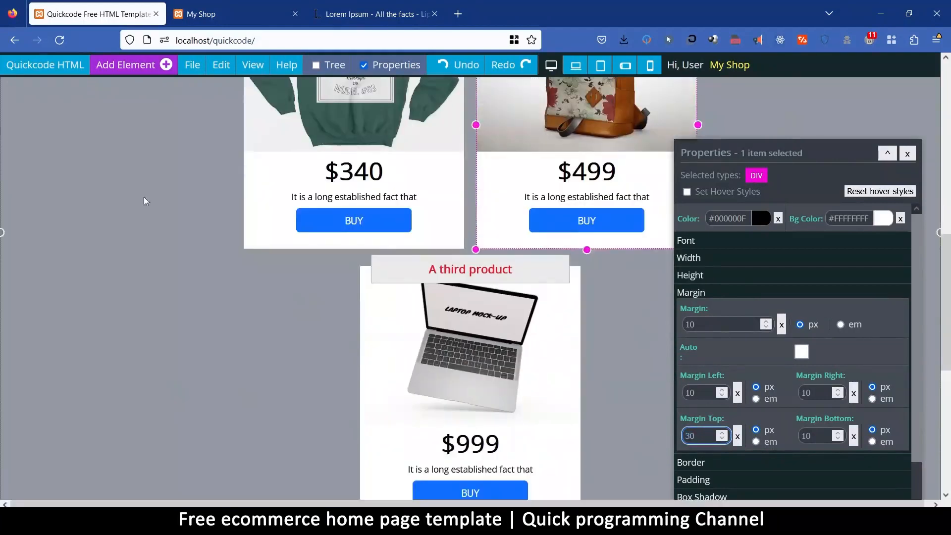
left_click(203, 171)
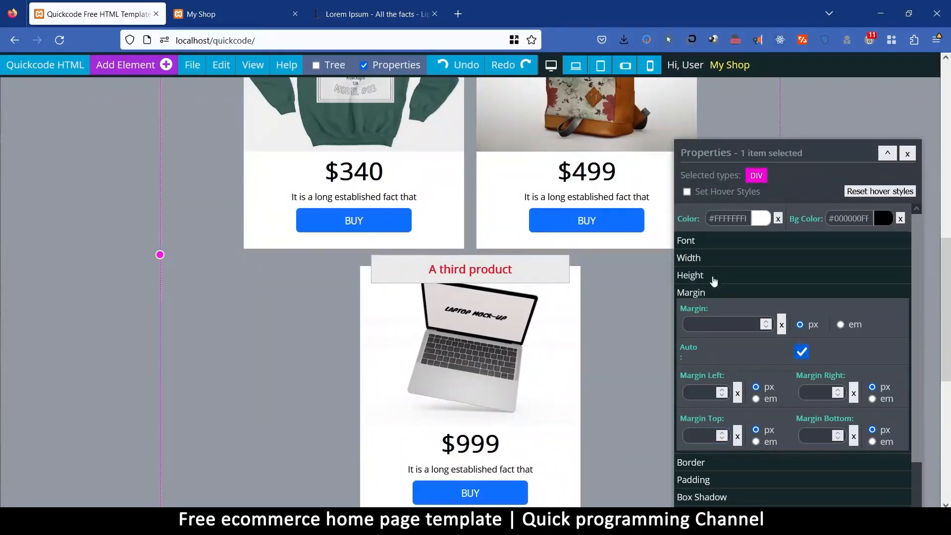
left_click(700, 258)
left_click(695, 333)
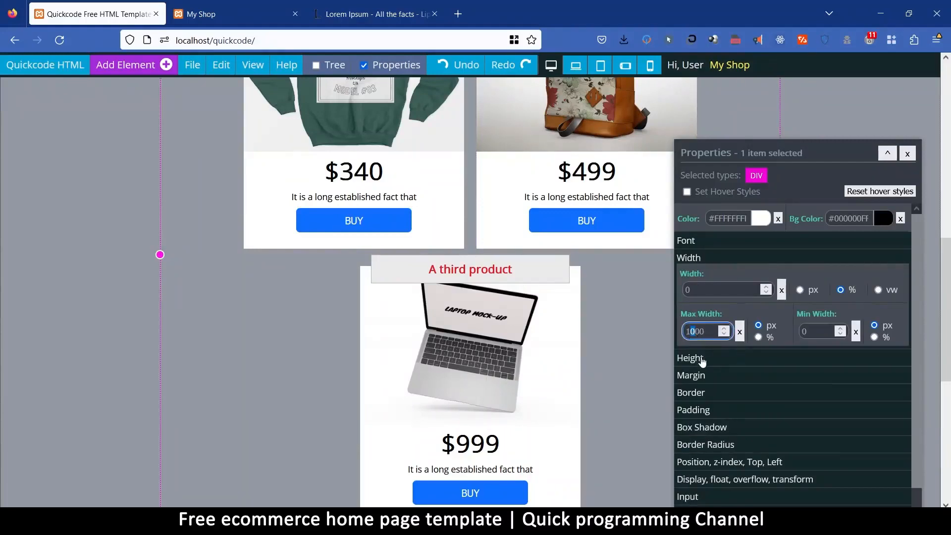
type("2")
scroll(491, 302, "up", 3)
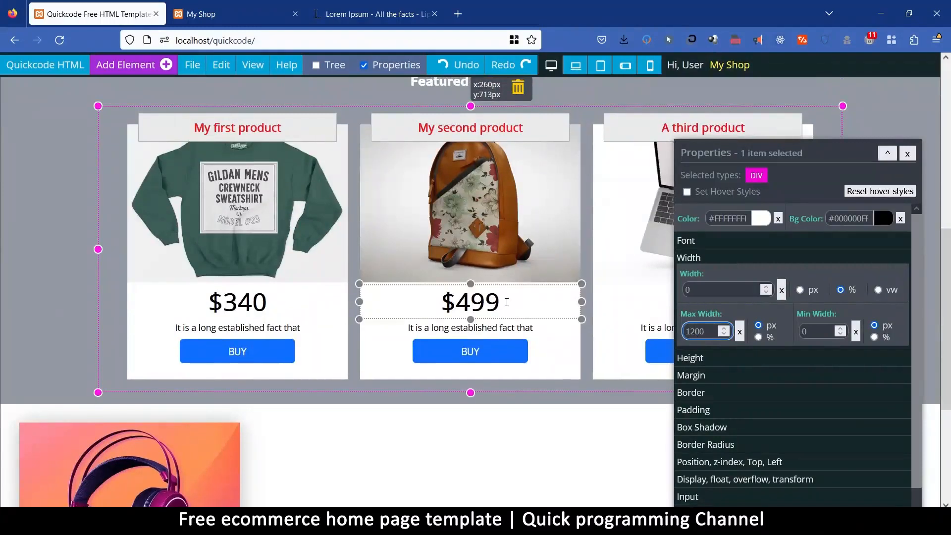
Try a grey background colour on the featured product cards' container and clear it again.
left_click(883, 218)
left_click_drag(861, 249, 871, 269)
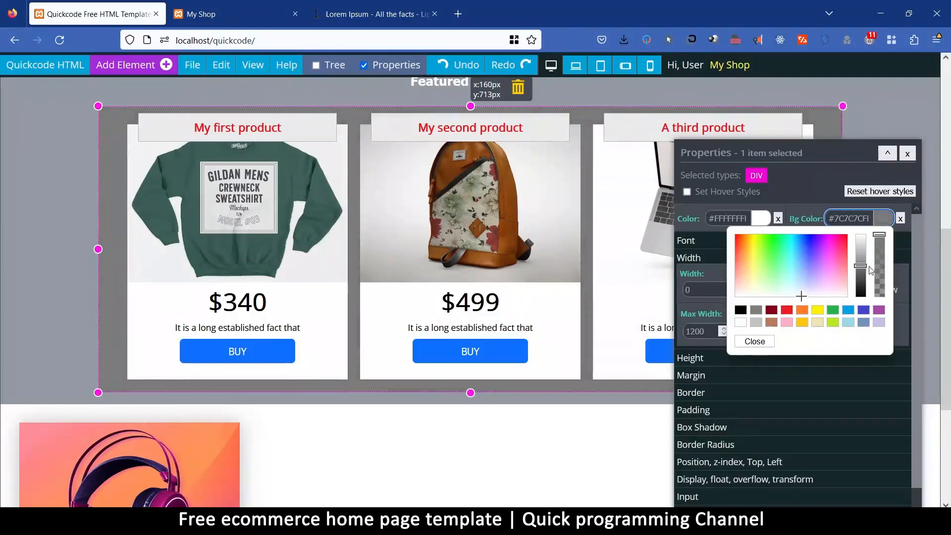
scroll(466, 320, "up", 5)
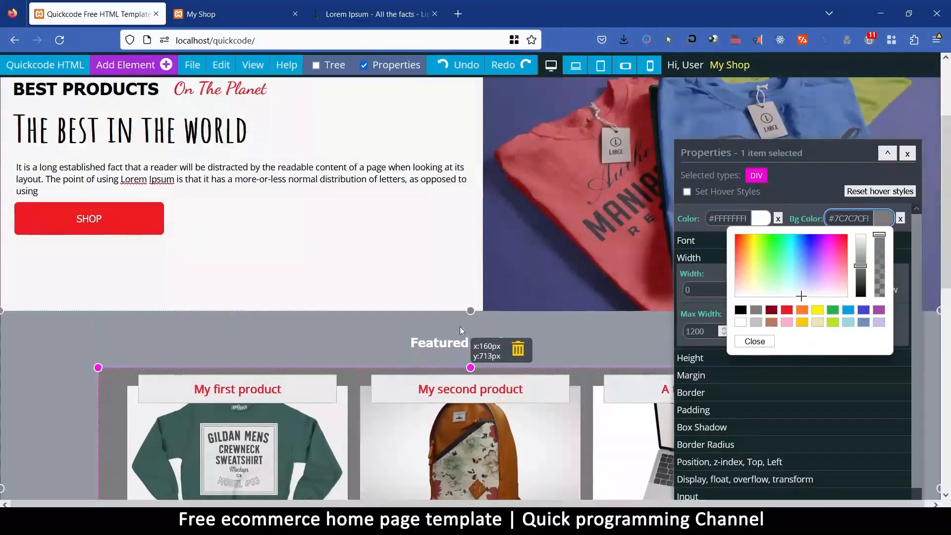
scroll(466, 320, "down", 5)
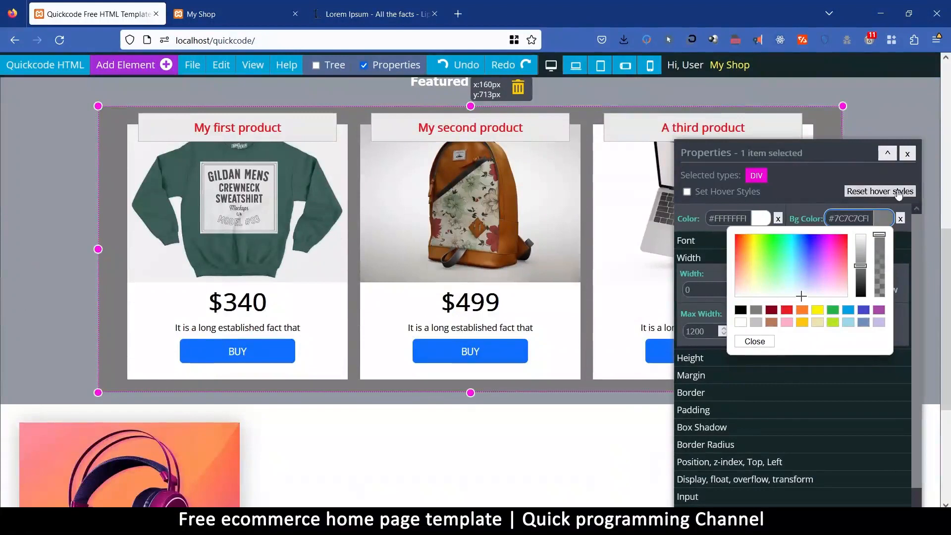
left_click(901, 221)
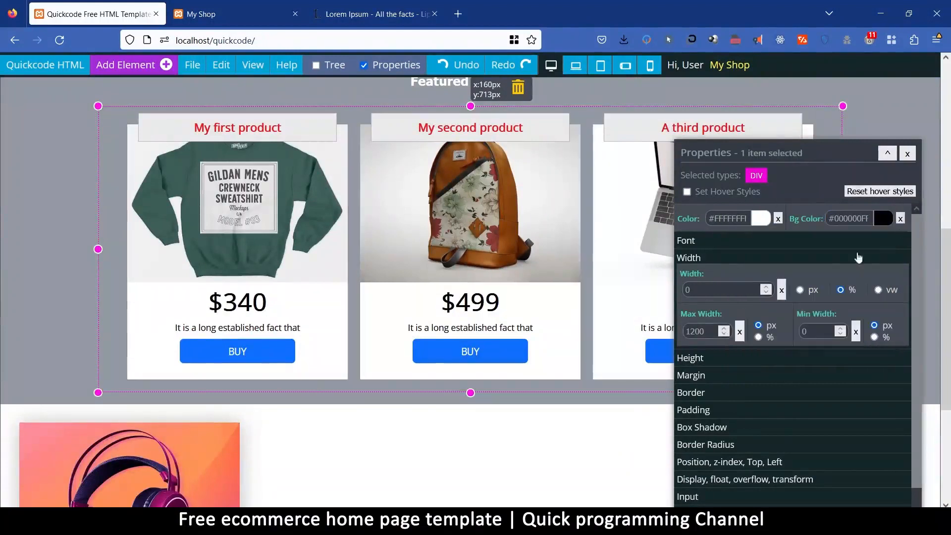
Duplicate the headphones card twice within its section to make a row of three cards.
scroll(317, 386, "down", 4)
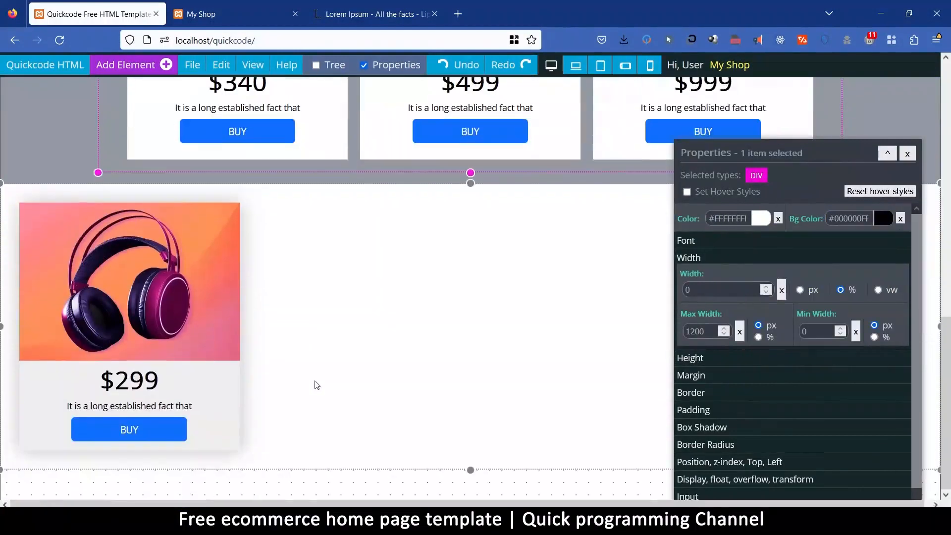
left_click(471, 288)
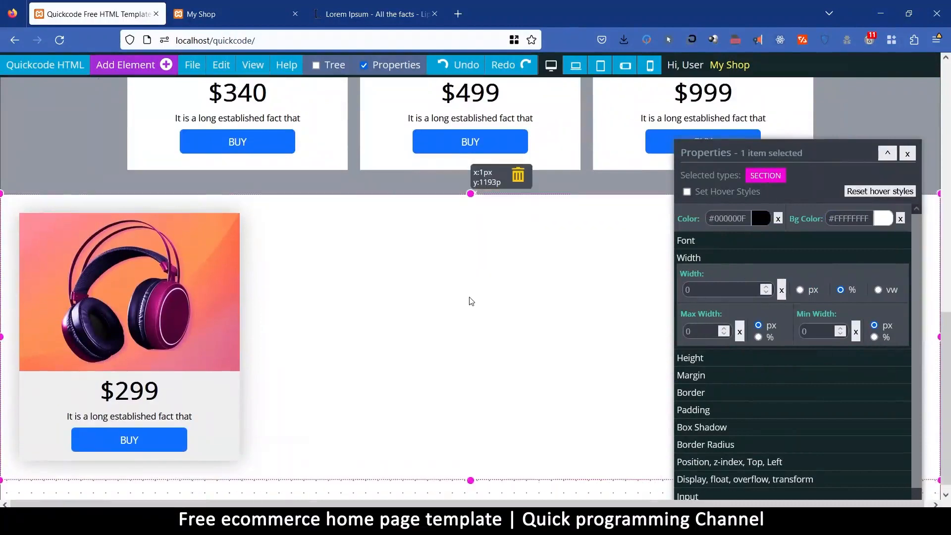
left_click(233, 453)
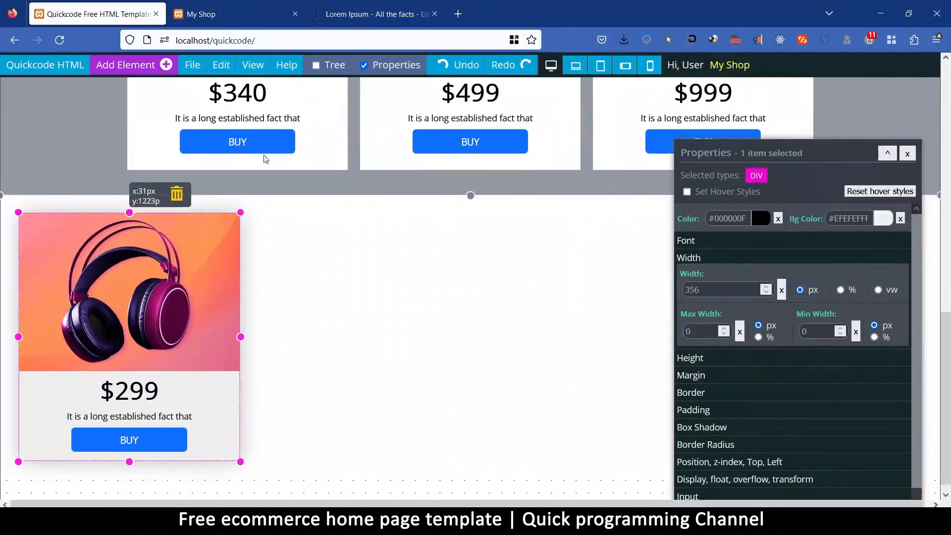
left_click(201, 67)
mouse_move(221, 66)
left_click(259, 186)
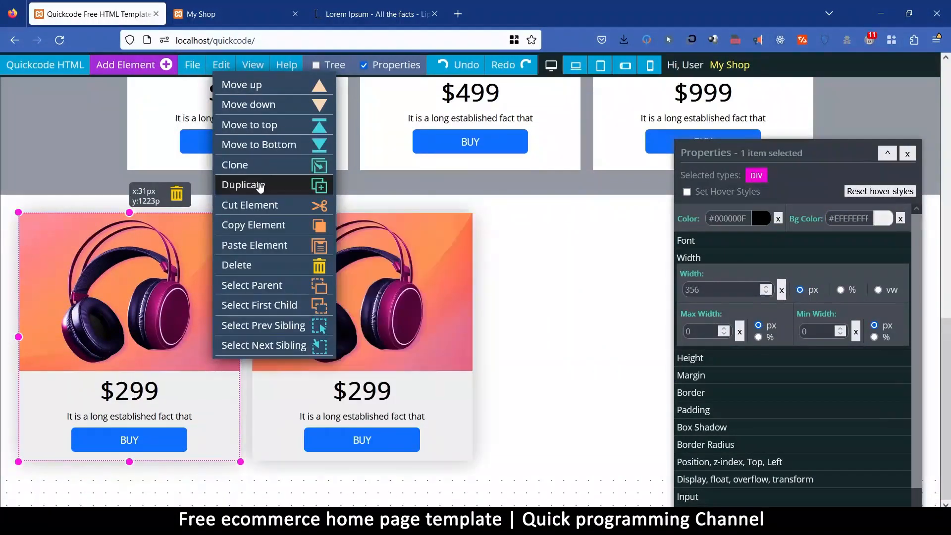
left_click(259, 185)
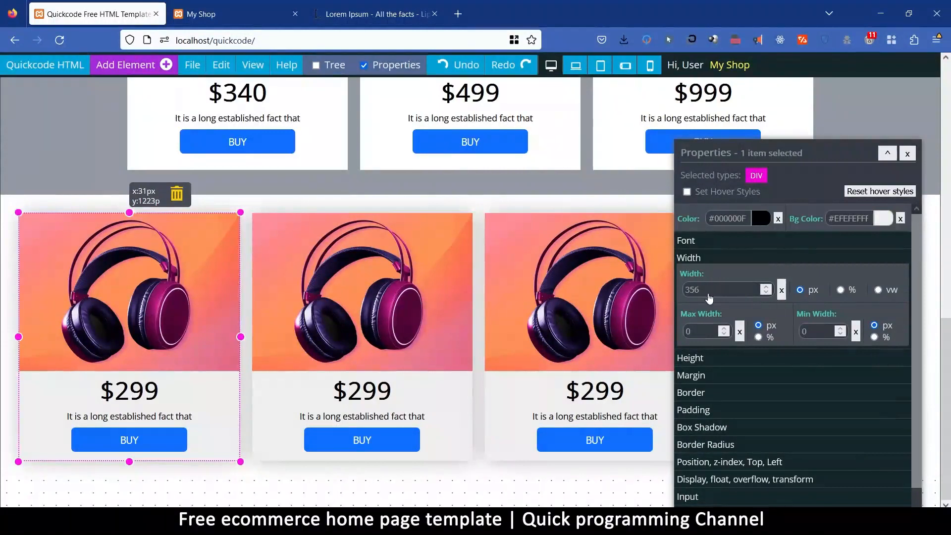
Try a width of 250 px on the first headphones card, and set it to 300 px instead.
double_click(709, 297)
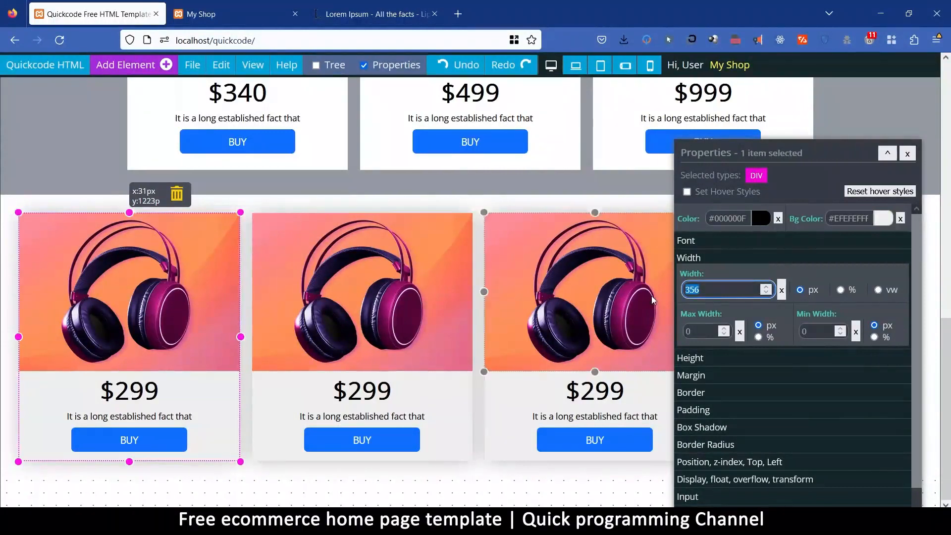
type("250")
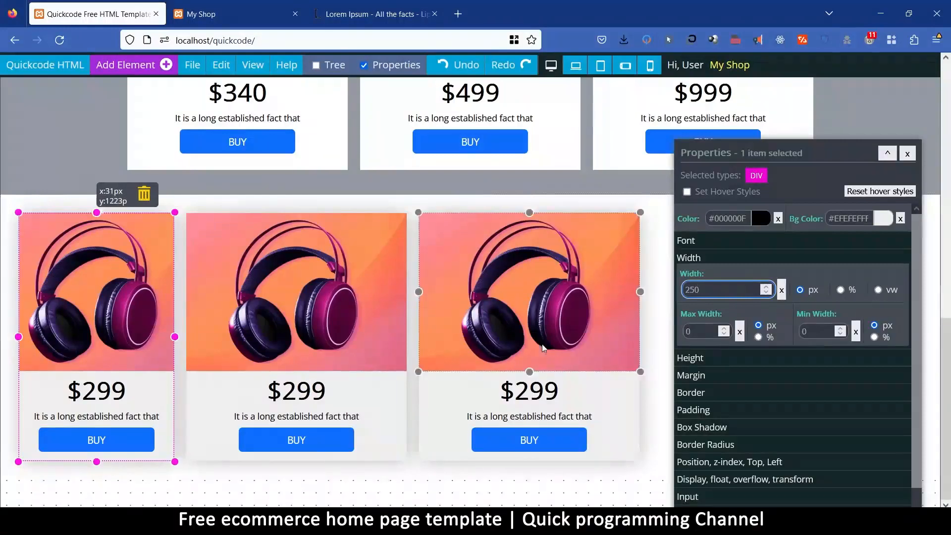
left_click_drag(705, 291, 682, 295)
scroll(682, 295, "up", 1)
type("300")
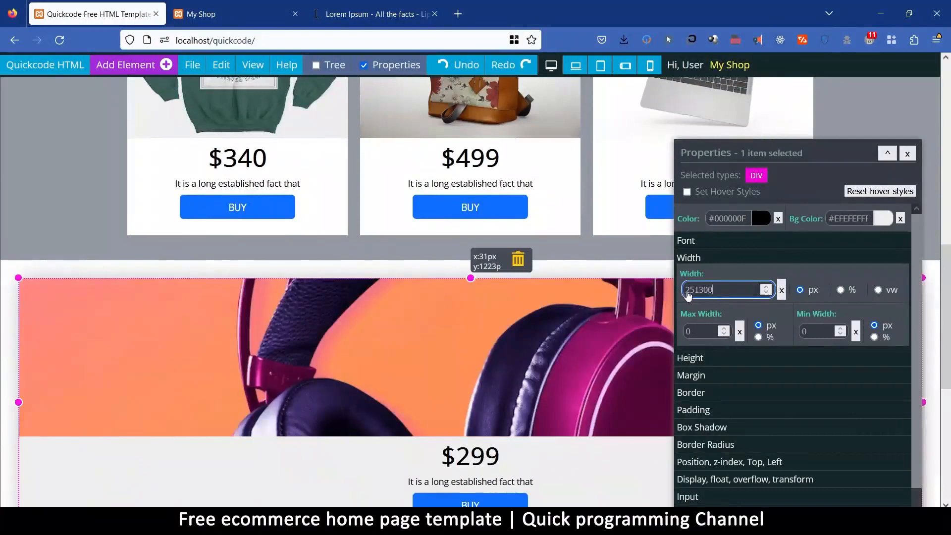
type("300")
left_click_drag(736, 291, 651, 303)
scroll(650, 302, "up", 1)
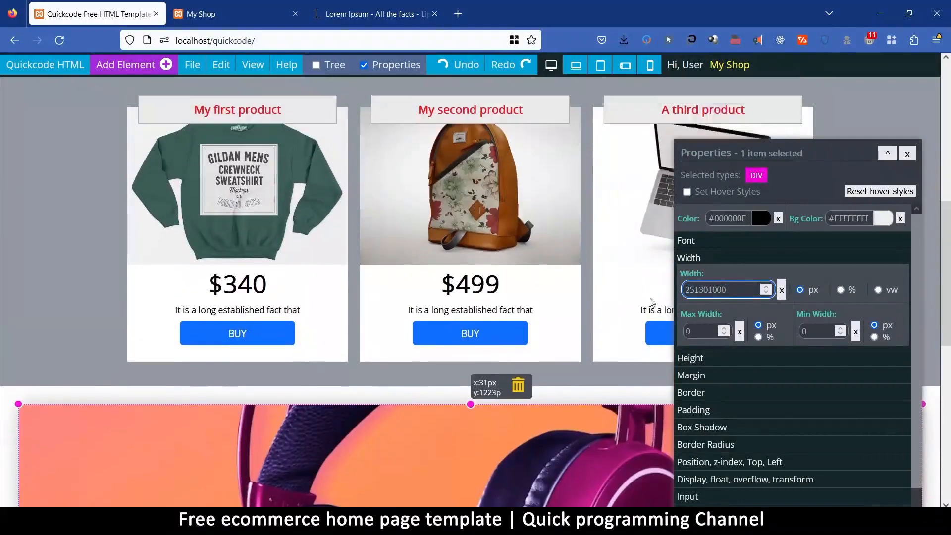
key("ctrl+a")
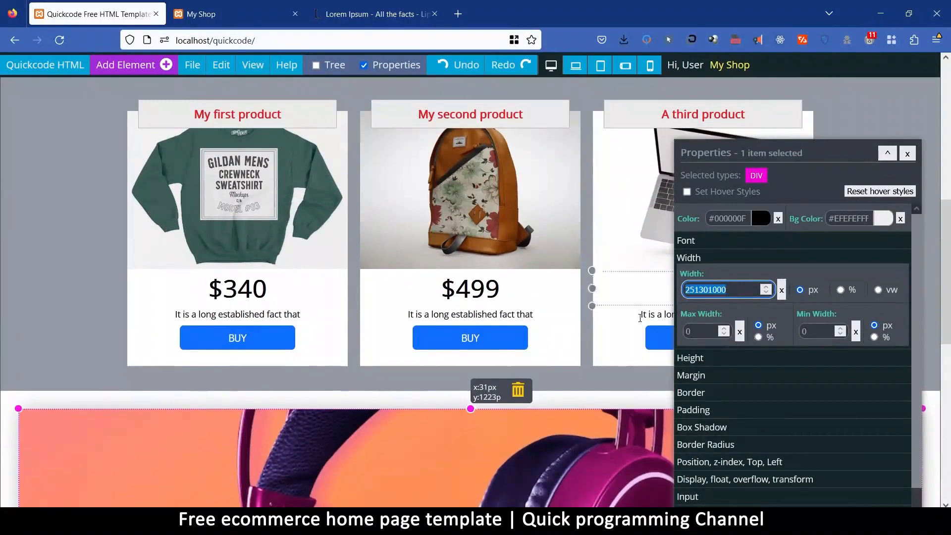
type("300")
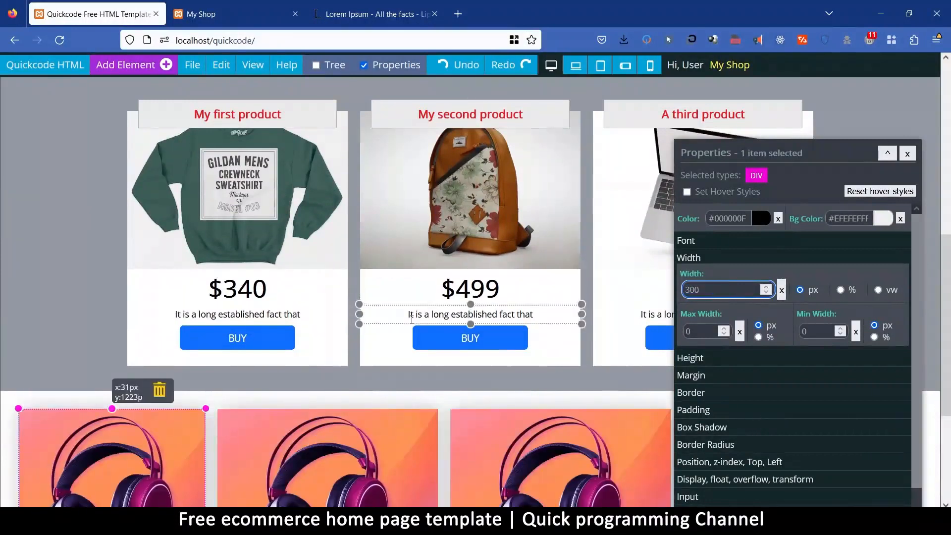
Select the second and third headphones cards together and set their width to 300 px.
scroll(401, 323, "down", 1)
scroll(401, 323, "down", 2)
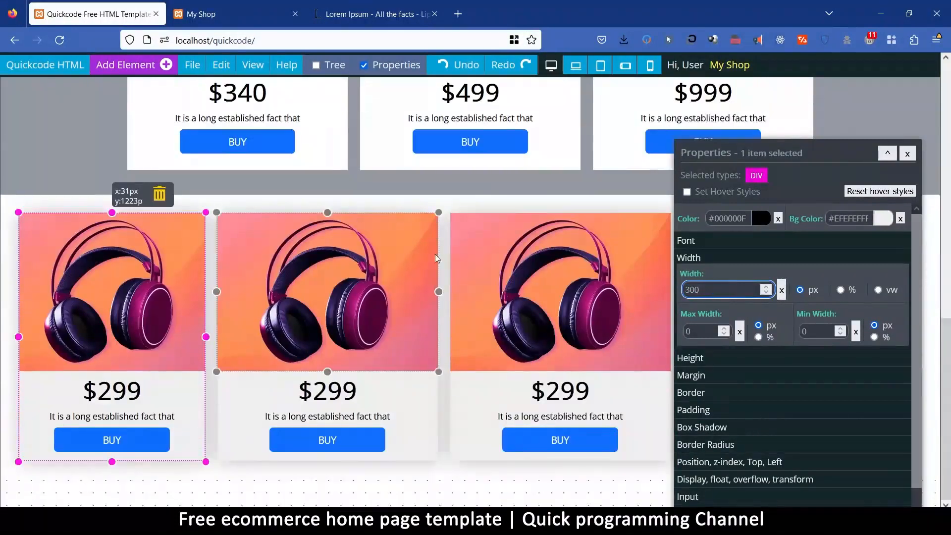
left_click(435, 453)
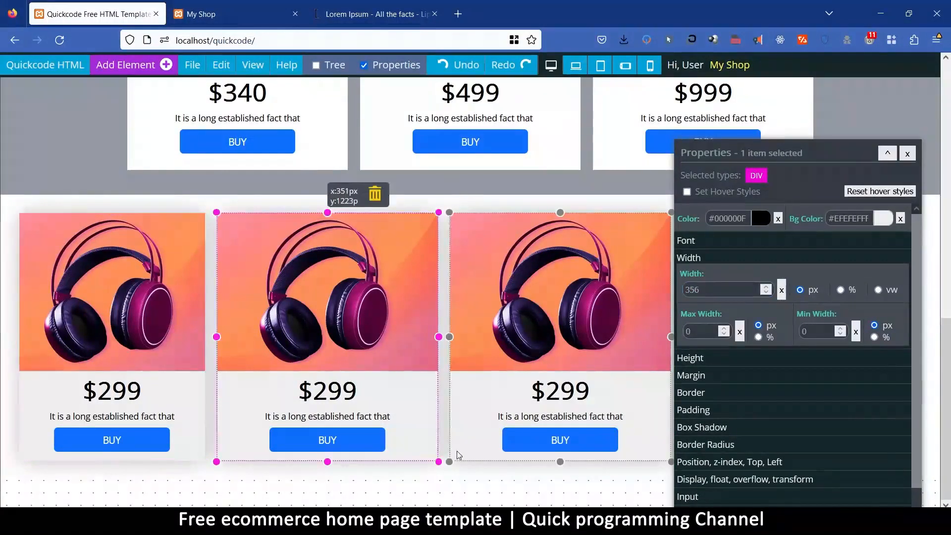
left_click(458, 455)
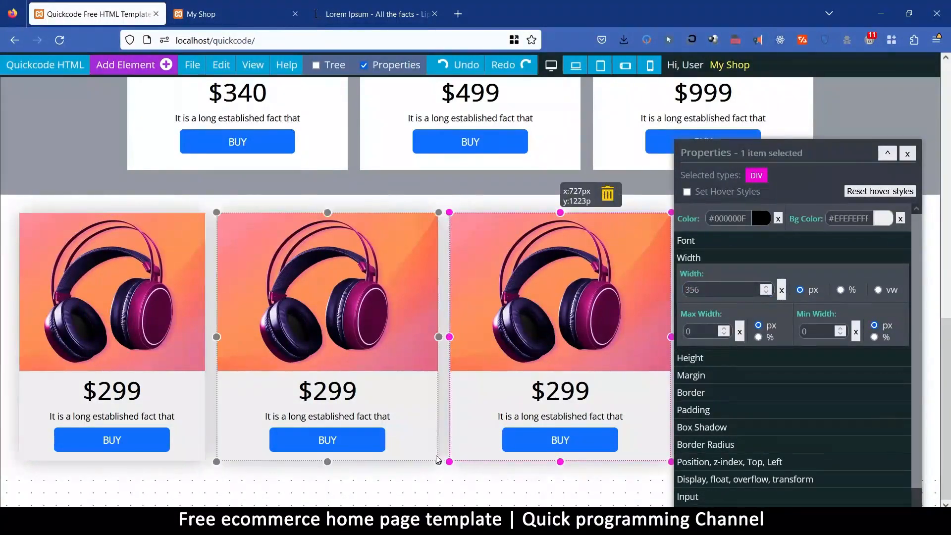
left_click(438, 460, "shift")
double_click(704, 290)
type("300")
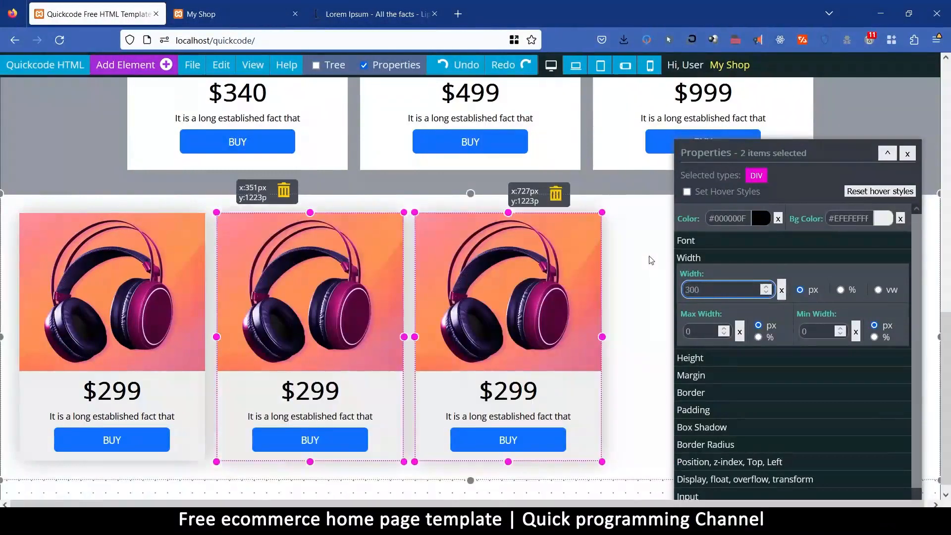
Duplicate the third headphones card three times within its section to make six cards.
left_click(651, 260)
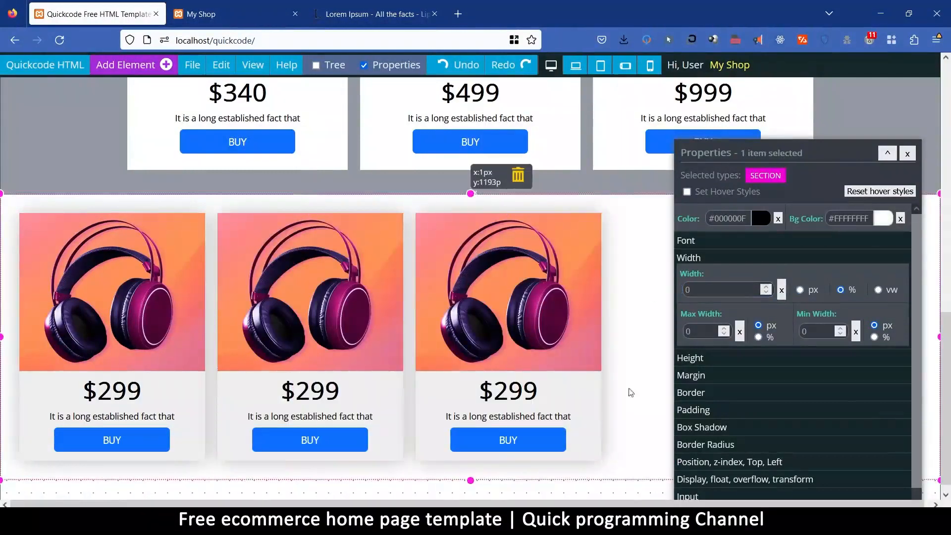
left_click(594, 457)
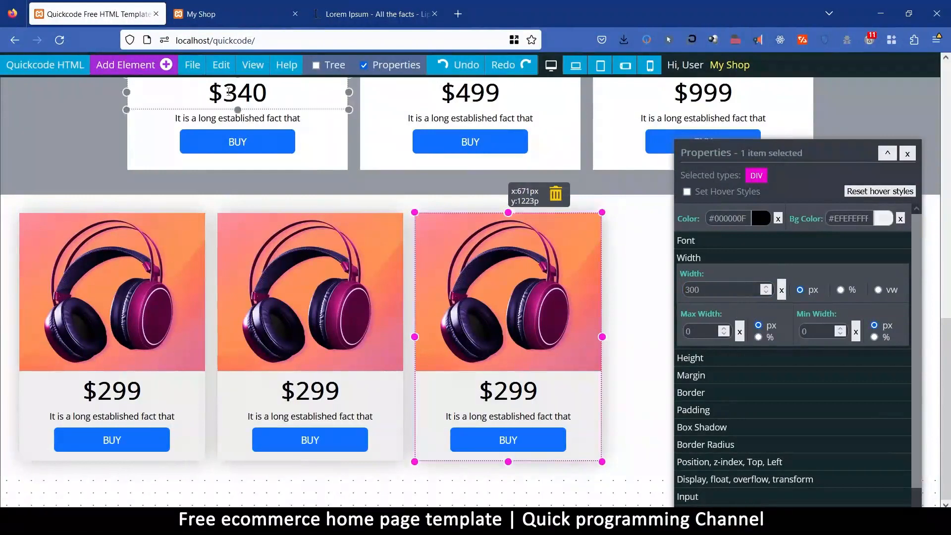
mouse_move(220, 65)
left_click(241, 185)
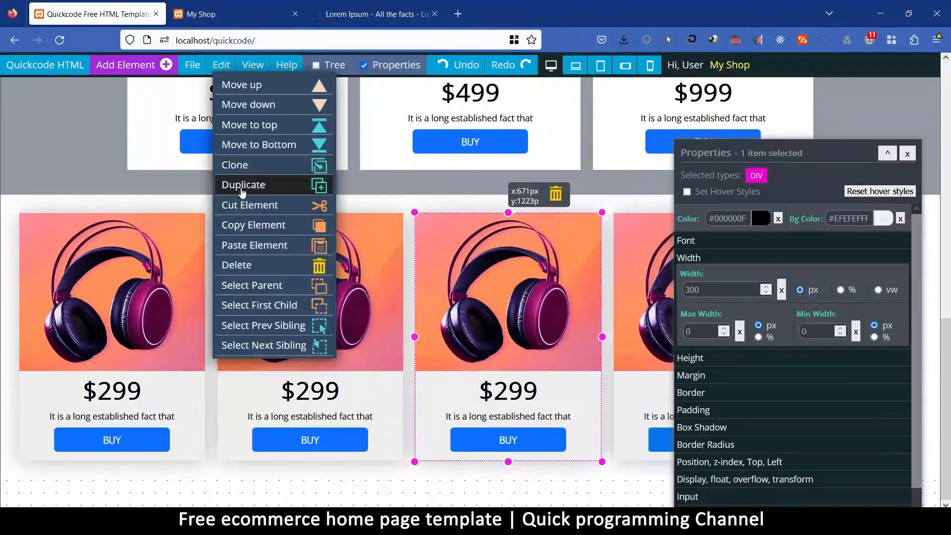
mouse_move(221, 65)
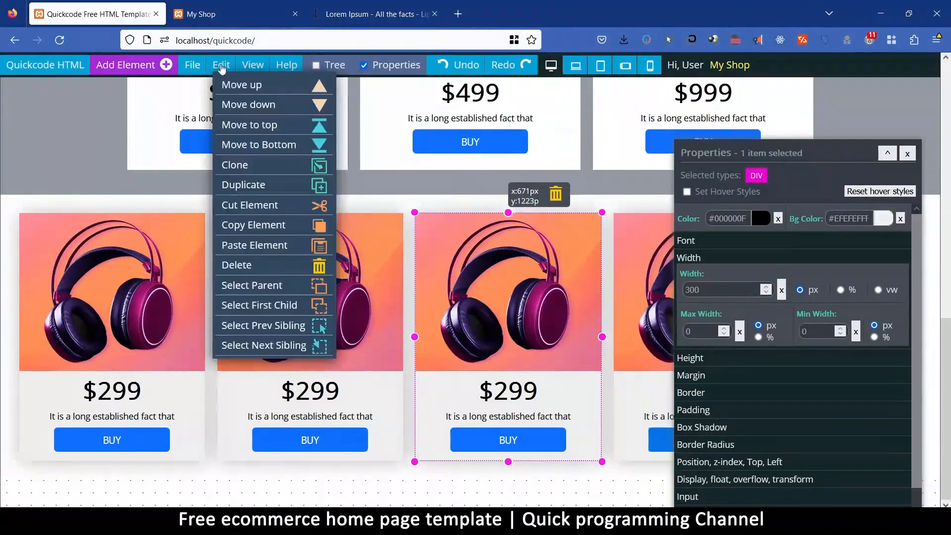
left_click(259, 189)
left_click(259, 190)
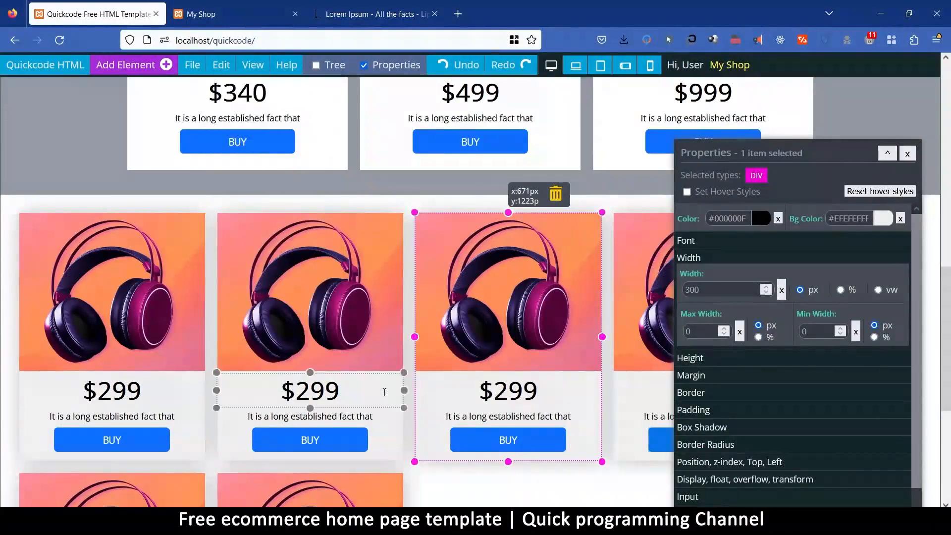
Set the headphones cards section's Justify Content to Center.
left_click(368, 202)
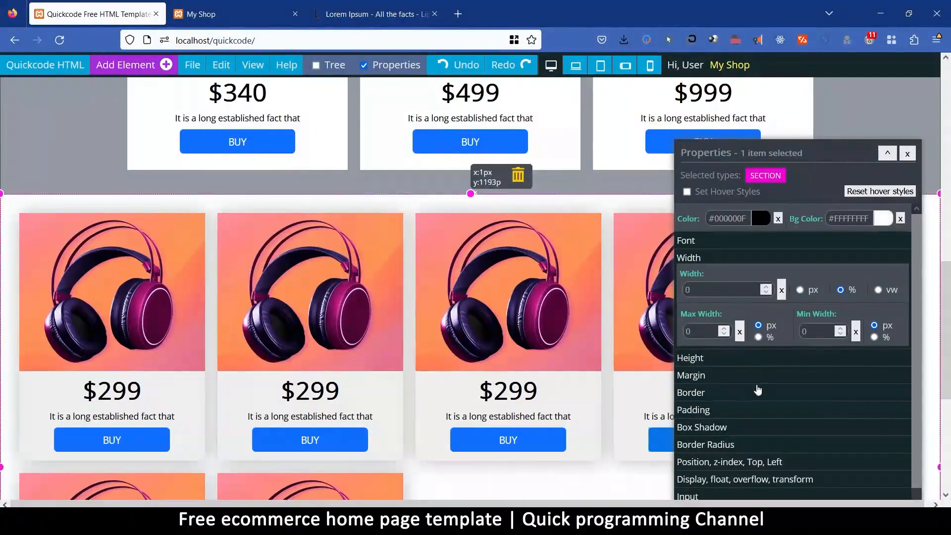
scroll(758, 388, "down", 3)
left_click(703, 337)
left_click(704, 290)
left_click(698, 353)
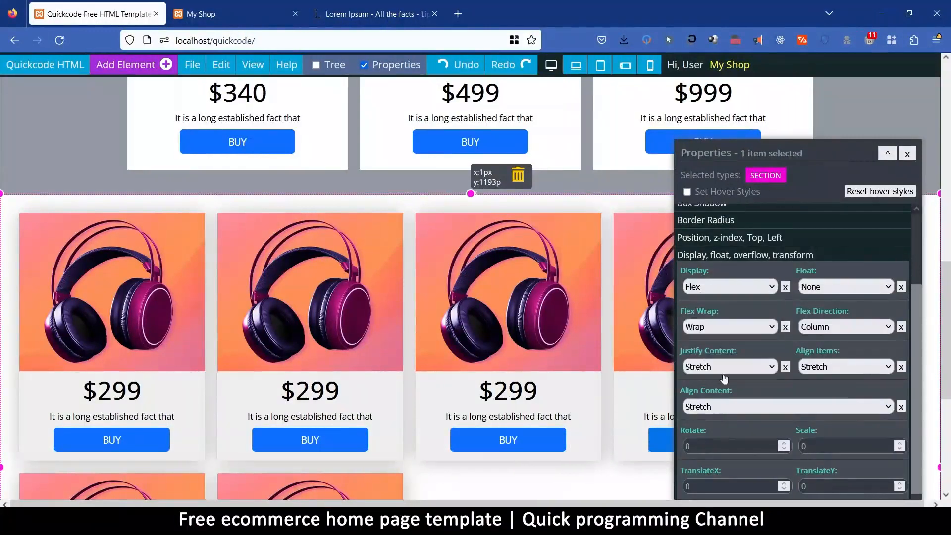
left_click(722, 368)
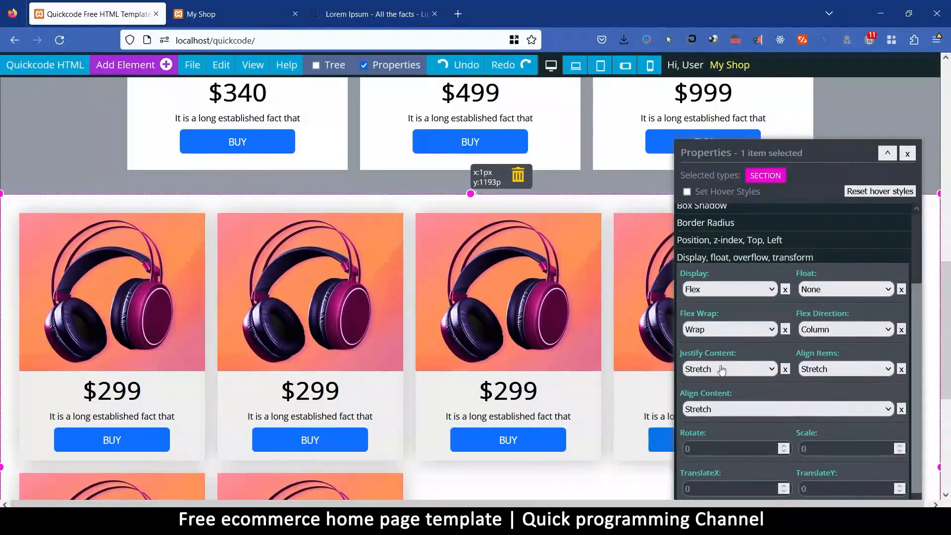
left_click(720, 432)
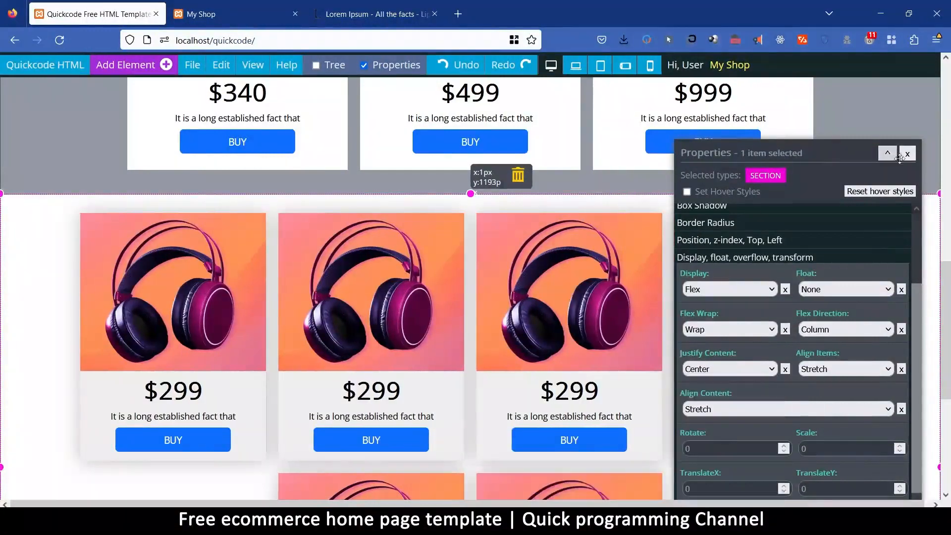
Replace the first card's image with the front-facing grey cap photo from the Products images.
left_click_drag(827, 152, 534, 168)
scroll(394, 305, "up", 1)
scroll(393, 305, "down", 3)
left_click(223, 131)
scroll(536, 308, "down", 5)
scroll(535, 309, "down", 1)
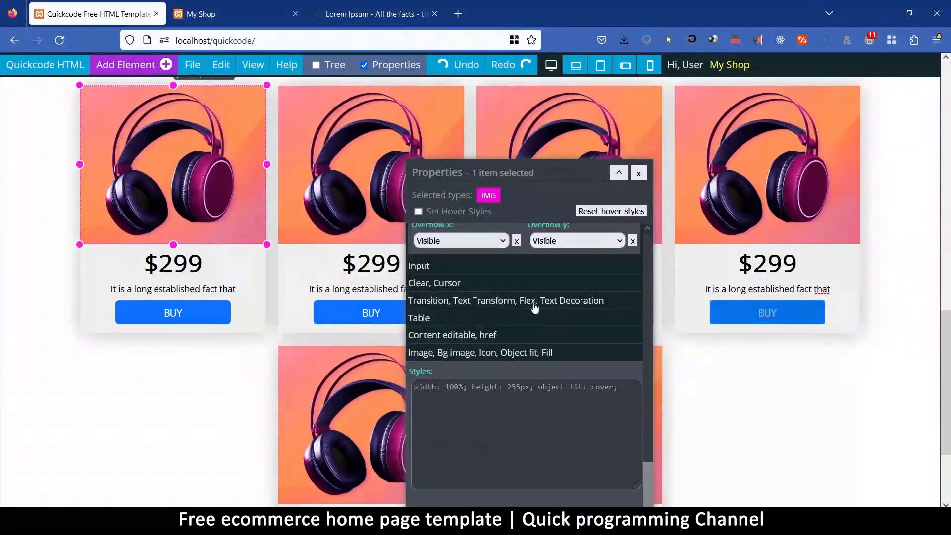
left_click(488, 353)
scroll(531, 312, "up", 5)
left_click(529, 315)
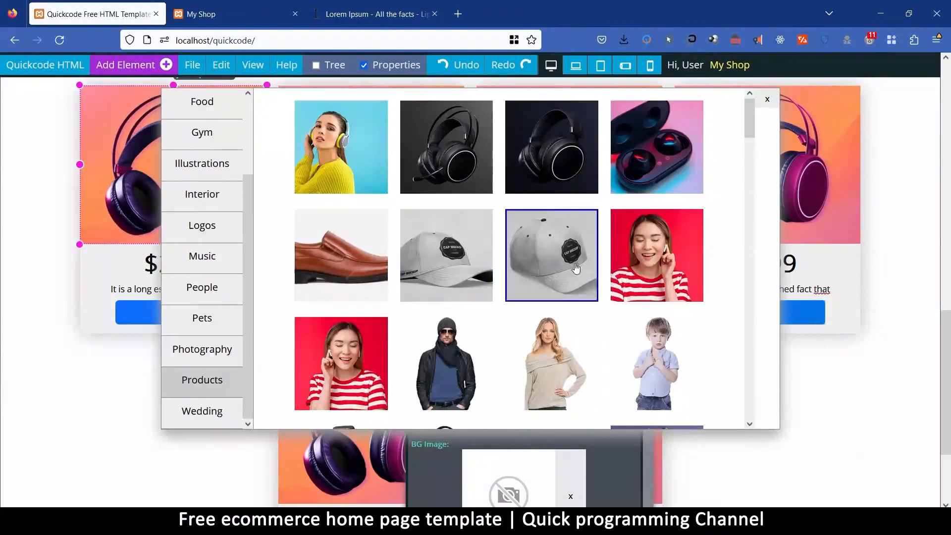
left_click(563, 254)
Try the Products photo of the man in a black jacket and beanie on the third card.
left_click(552, 130)
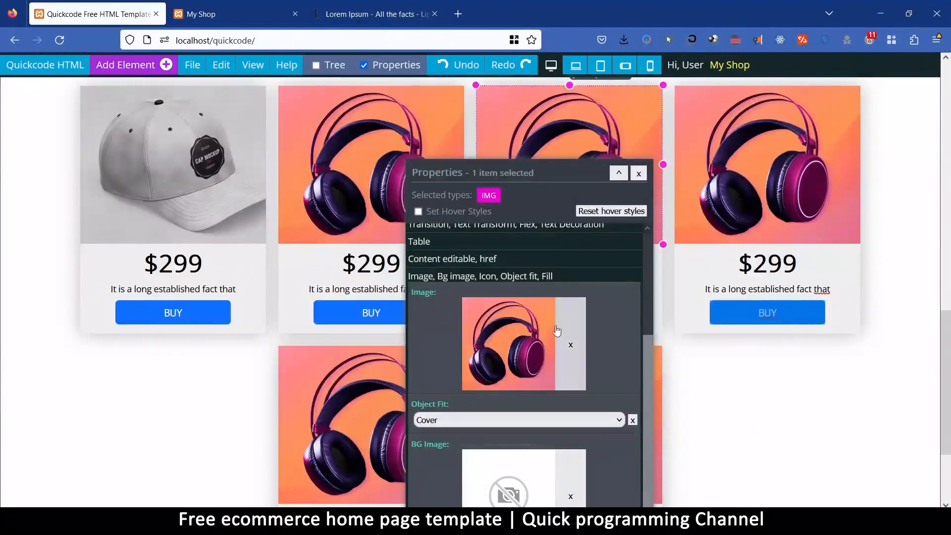
left_click(507, 338)
scroll(639, 250, "down", 3)
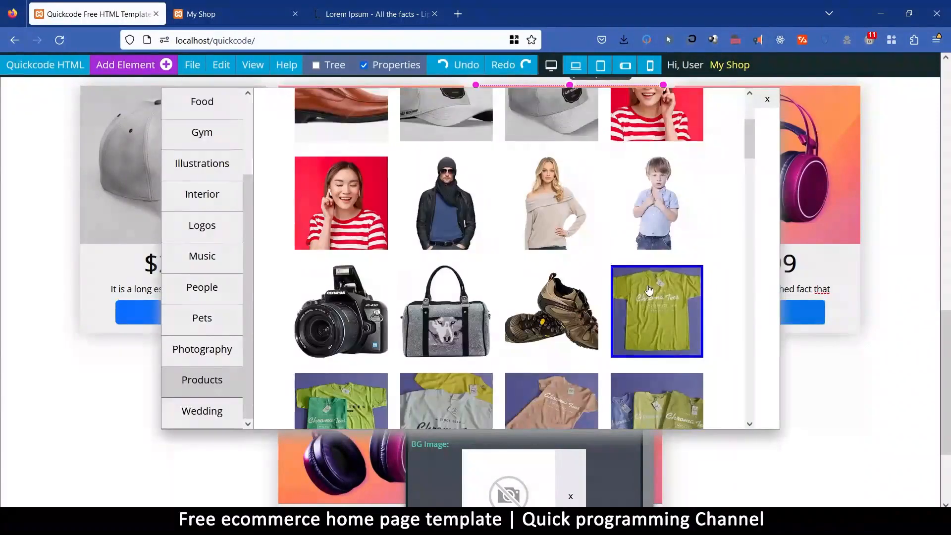
scroll(649, 289, "up", 3)
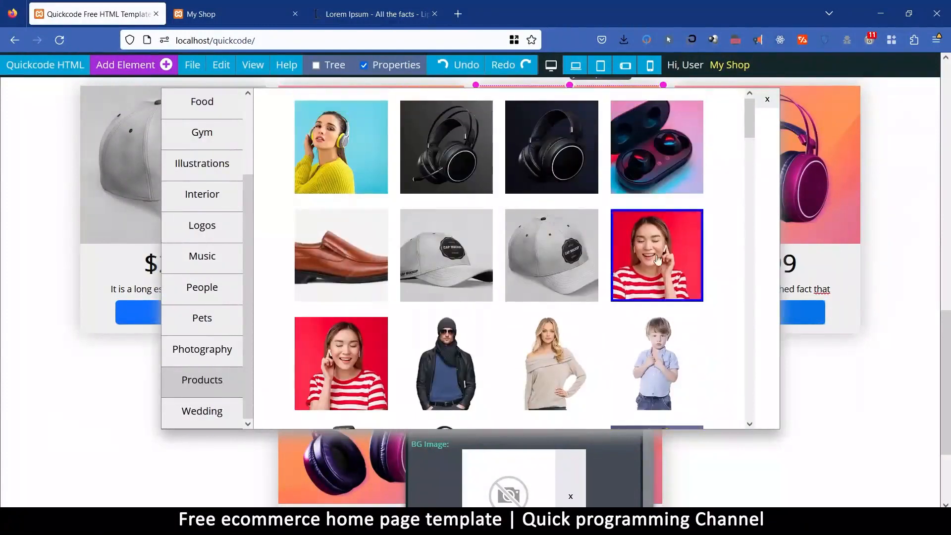
left_click(446, 364)
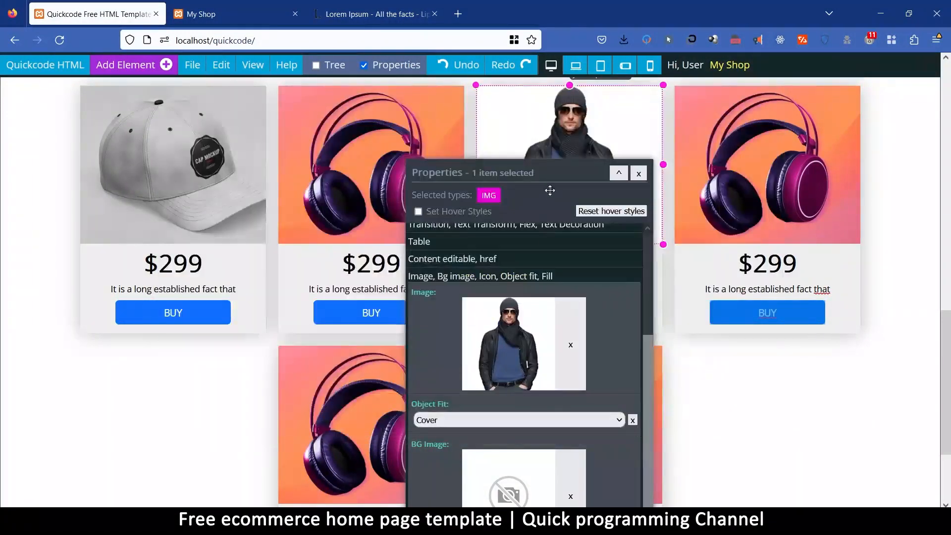
Replace the fourth card's image with the photo of three cupcakes from the Products images.
left_click_drag(550, 181, 449, 230)
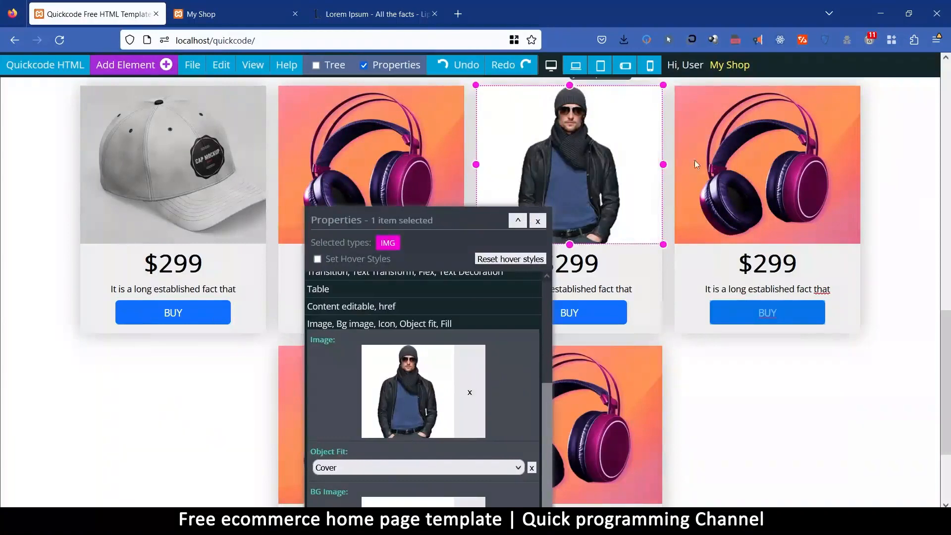
left_click(736, 157)
left_click(407, 376)
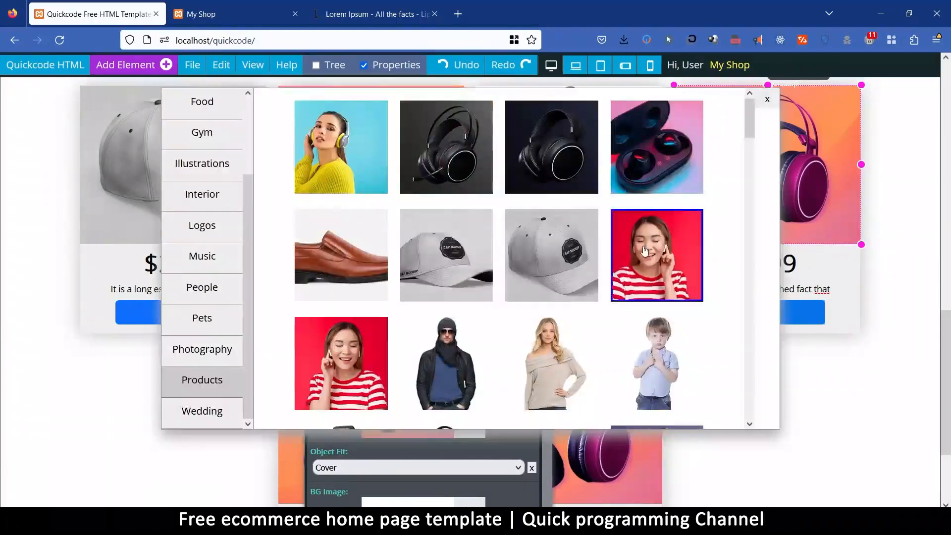
scroll(651, 265, "down", 2)
scroll(651, 265, "down", 5)
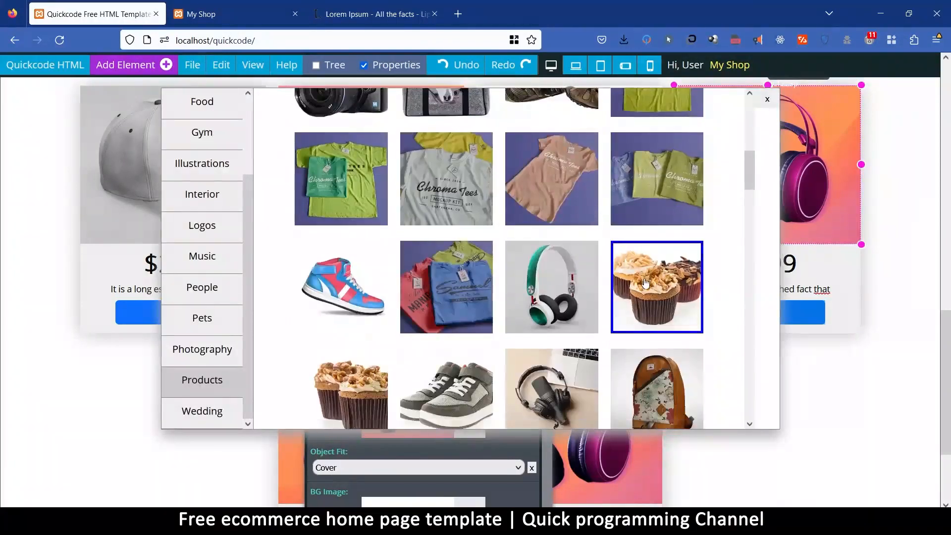
left_click(649, 281)
Set the third card's image to the green and white headphones photo from the Products images.
left_click(553, 159)
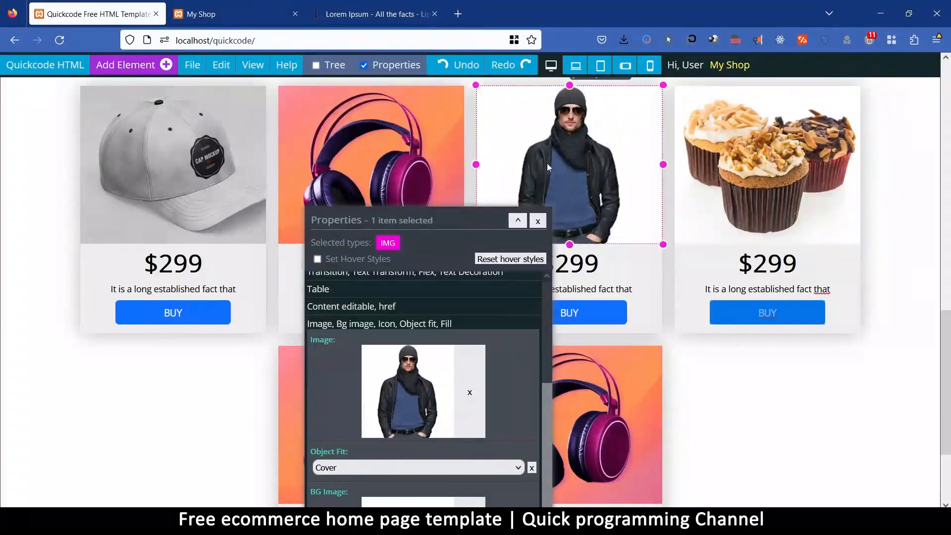
left_click(411, 396)
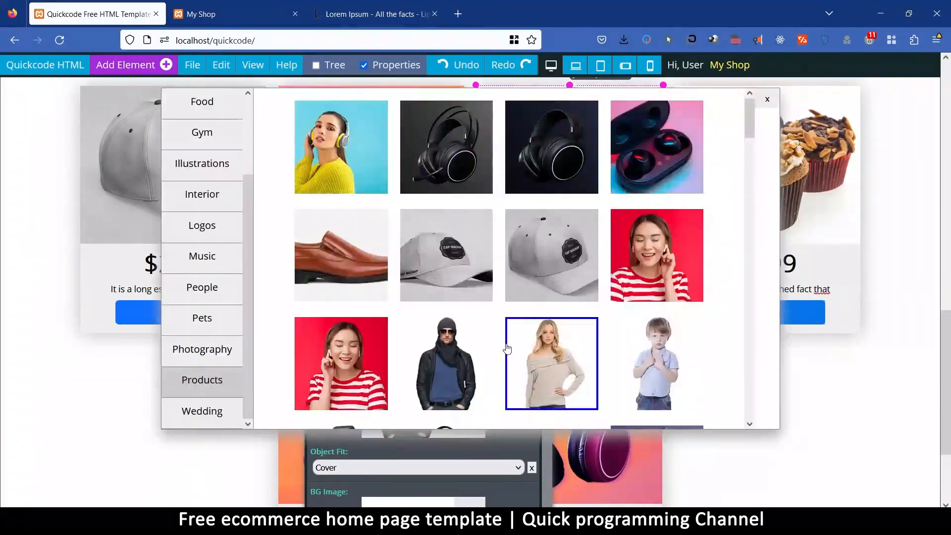
scroll(502, 342, "down", 4)
scroll(503, 342, "down", 2)
left_click(519, 357)
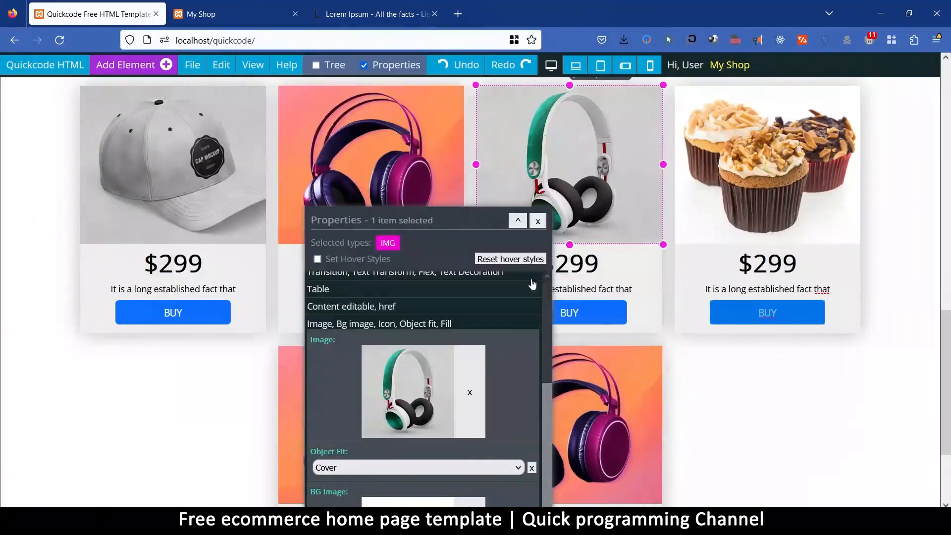
Replace the image of the second card in the lower row with the blue and red sneaker photo.
scroll(614, 320, "down", 3)
left_click(601, 295)
left_click(421, 317)
scroll(550, 308, "down", 5)
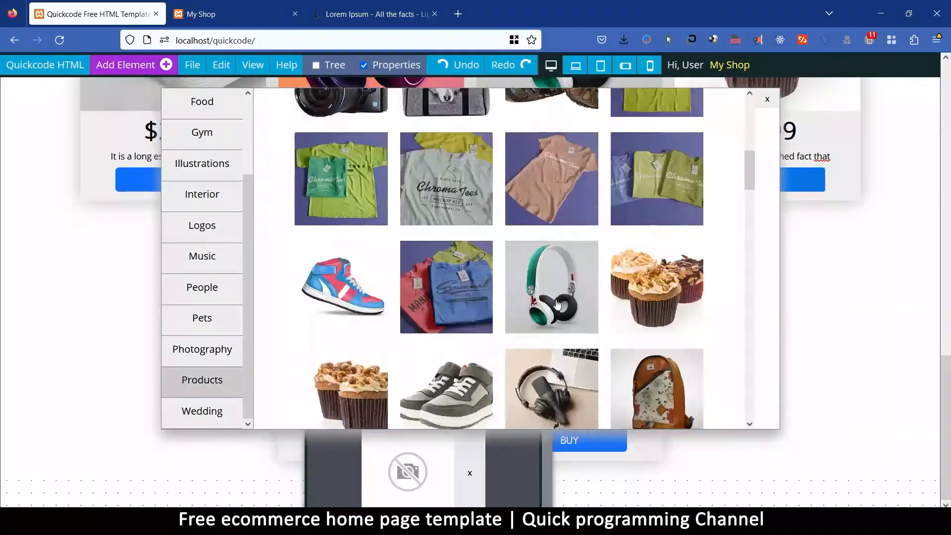
left_click(341, 207)
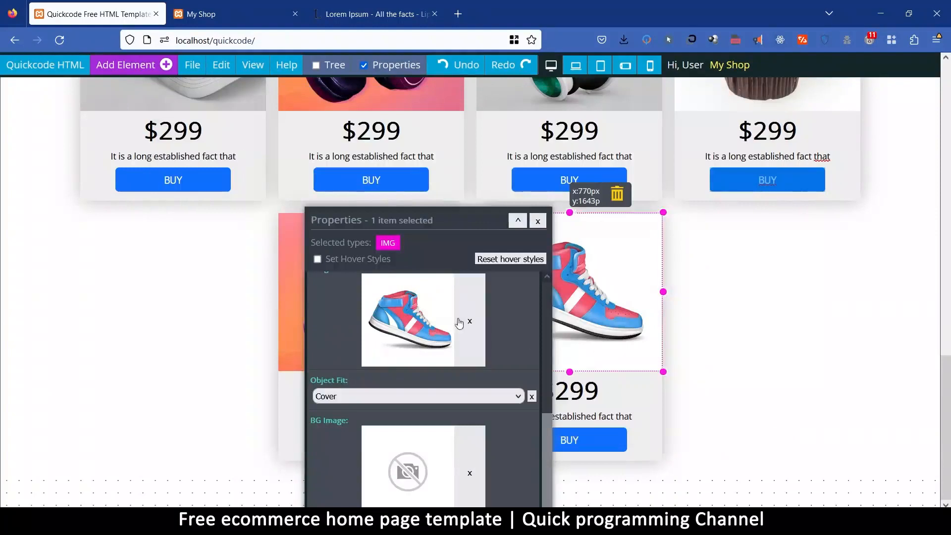
Replace the image of the first card in the lower row with the photo of grey sneakers.
left_click_drag(380, 220, 715, 256)
left_click(373, 271)
left_click(742, 352)
scroll(555, 209, "down", 8)
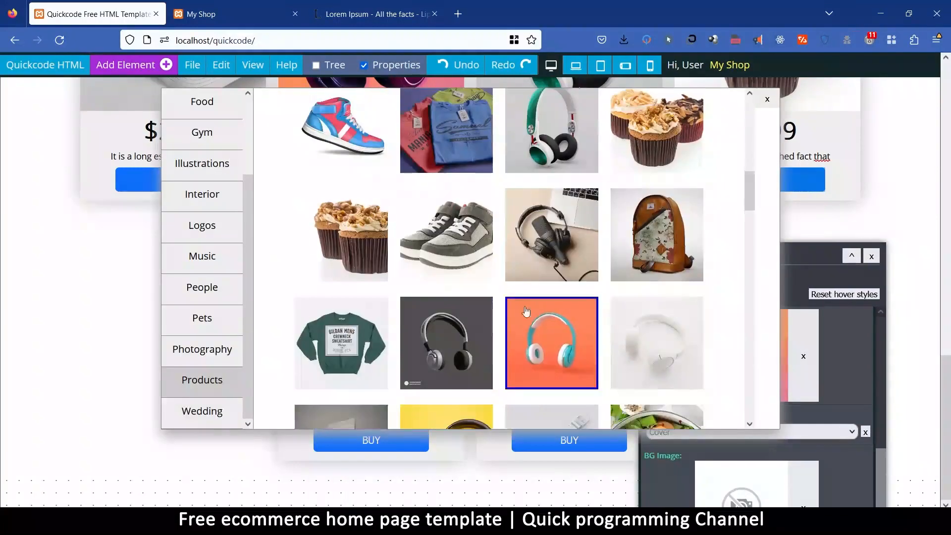
left_click(454, 240)
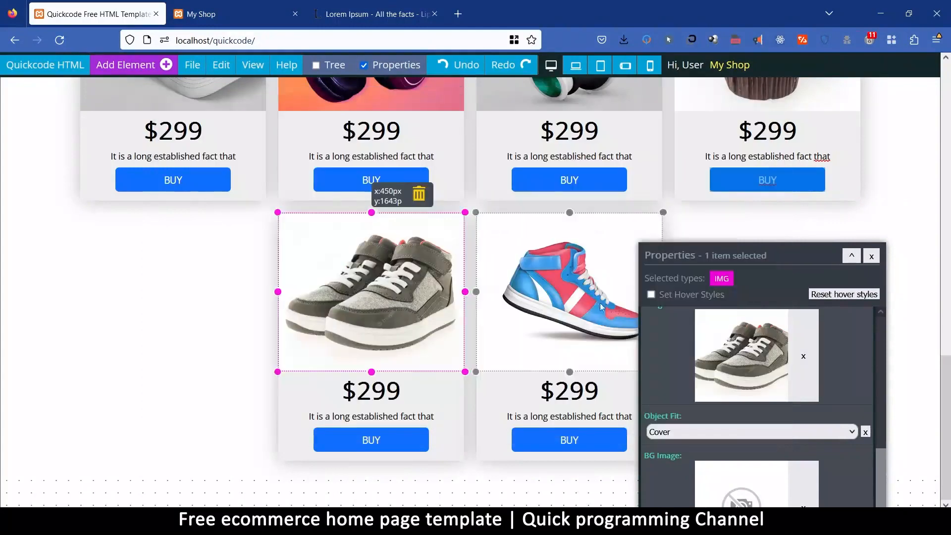
Change the cap card's price to $99 and the price of the purple headphones card beside it to $780.
left_click_drag(734, 276, 429, 384)
scroll(515, 246, "up", 4)
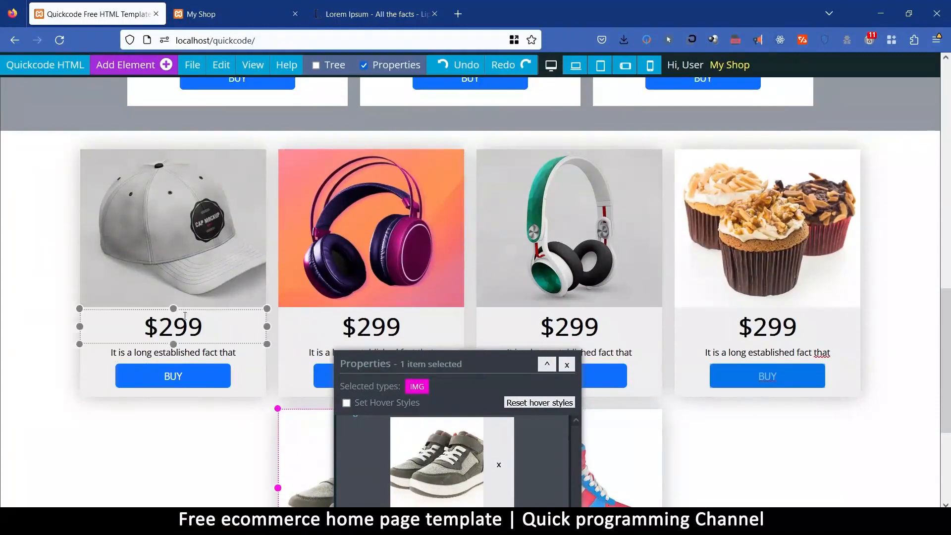
left_click(165, 322)
key("BackSpace")
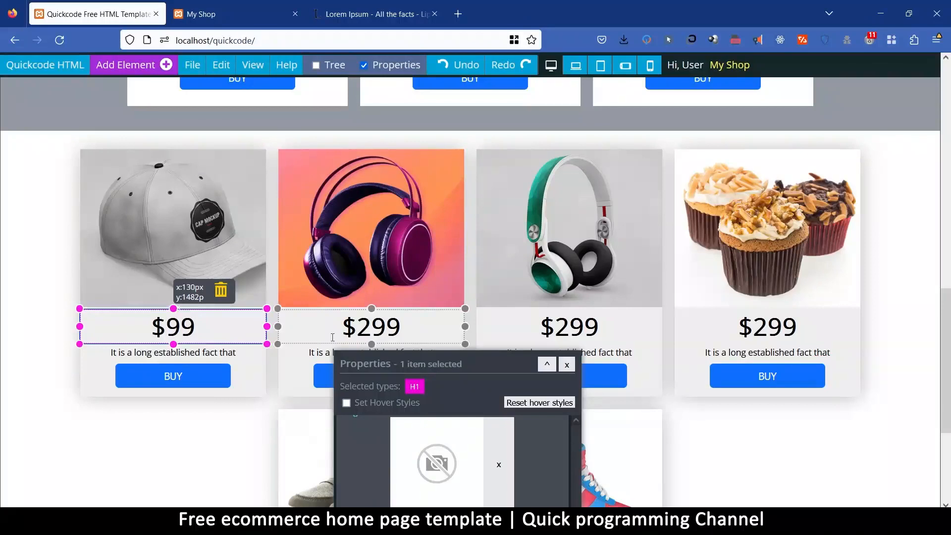
left_click_drag(359, 327, 402, 330)
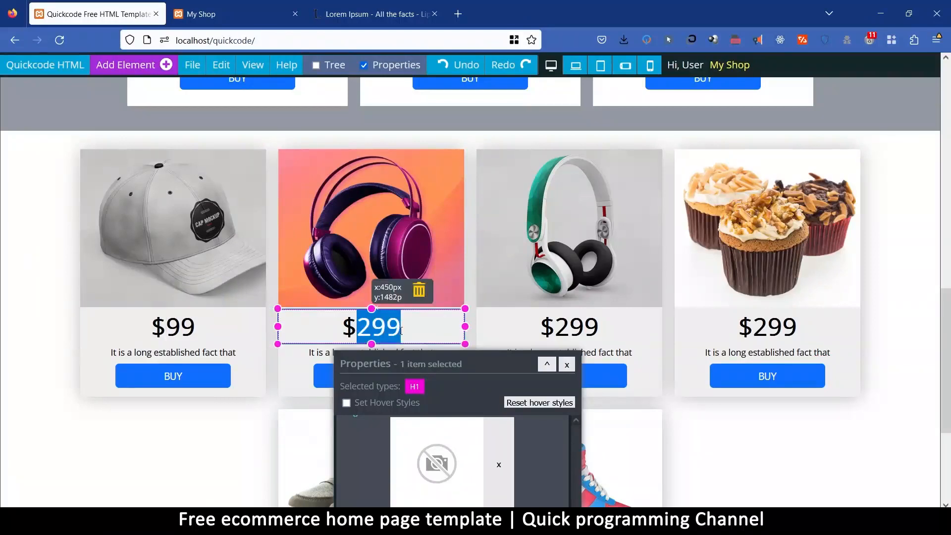
type("780")
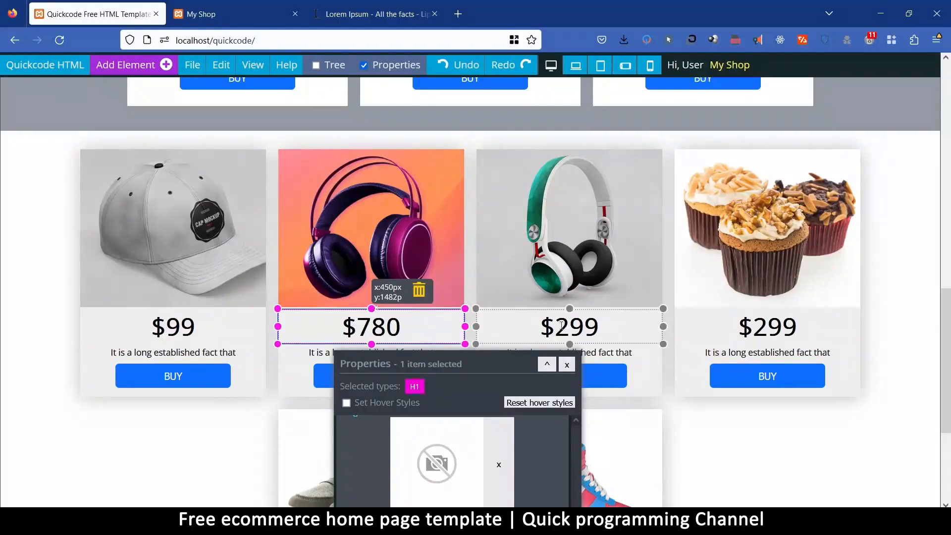
Change the green headphones card's price to $199 and the cupcakes card's price to $499.
left_click_drag(566, 326, 564, 327)
type("1")
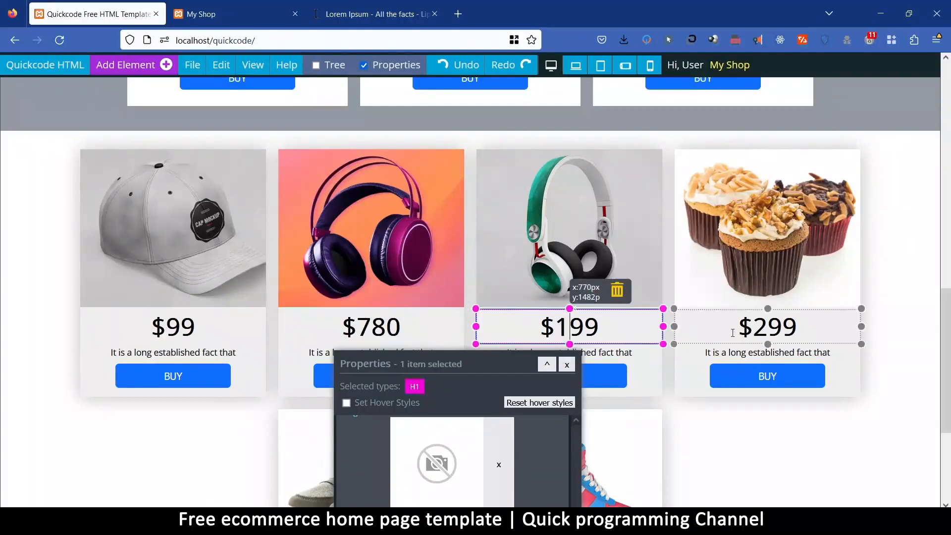
left_click(761, 328)
left_click_drag(768, 327, 754, 327)
type("4")
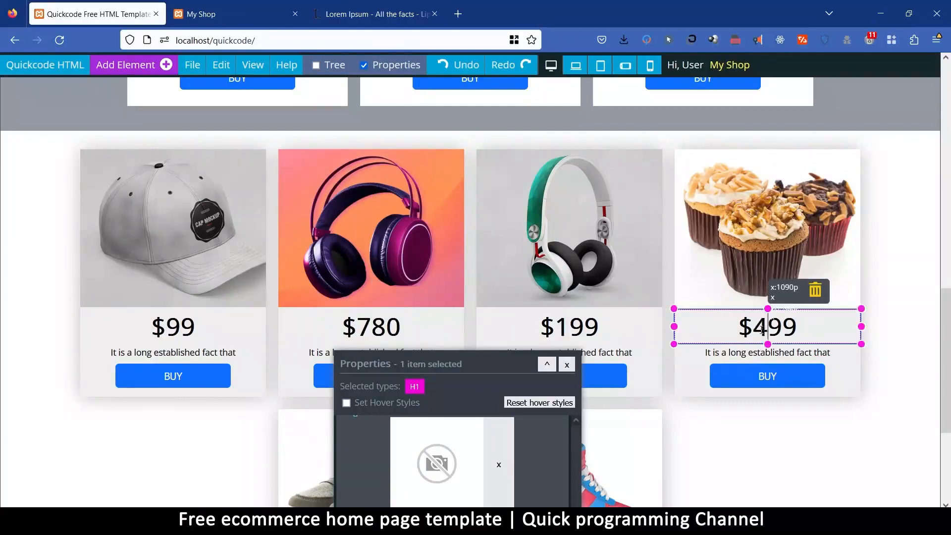
Change the grey sneakers card's price to $49.
scroll(461, 259, "down", 4)
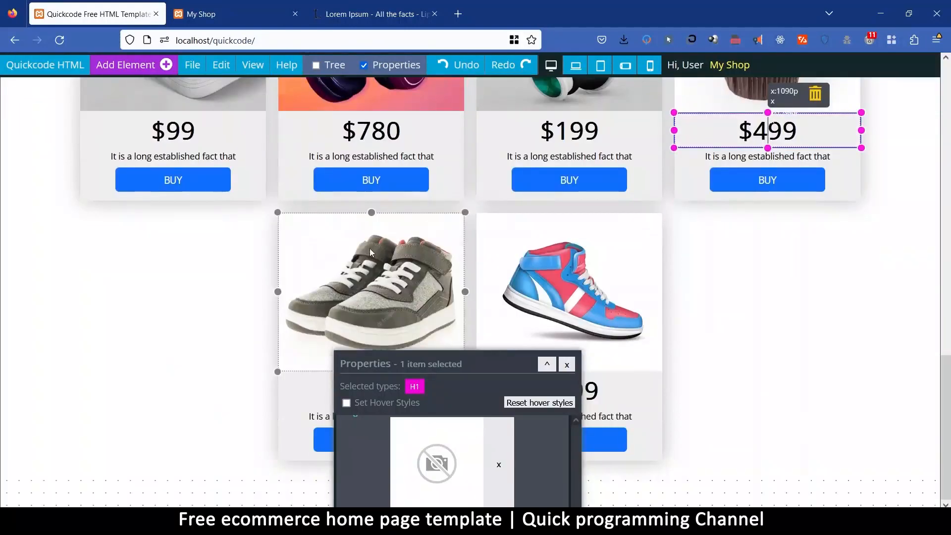
left_click_drag(430, 368, 121, 264)
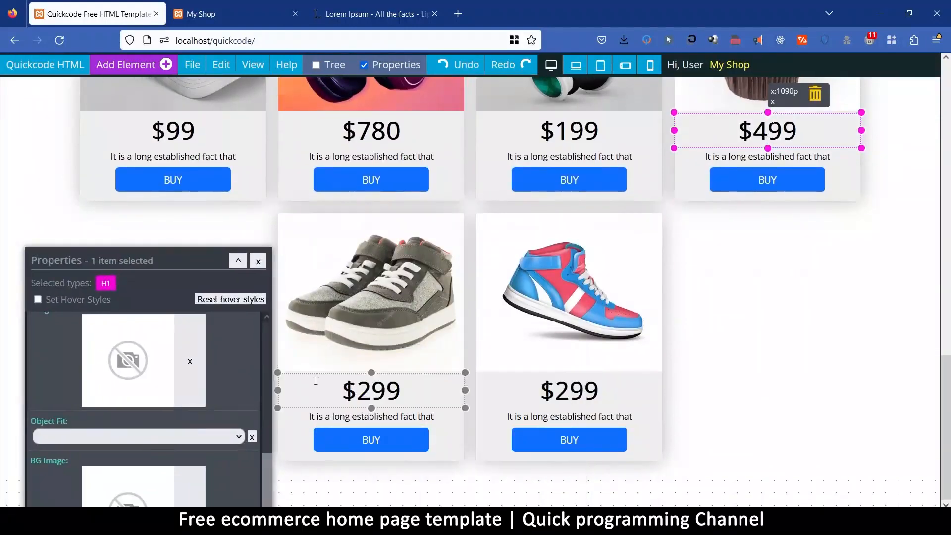
left_click(354, 386)
left_click_drag(357, 389, 381, 388)
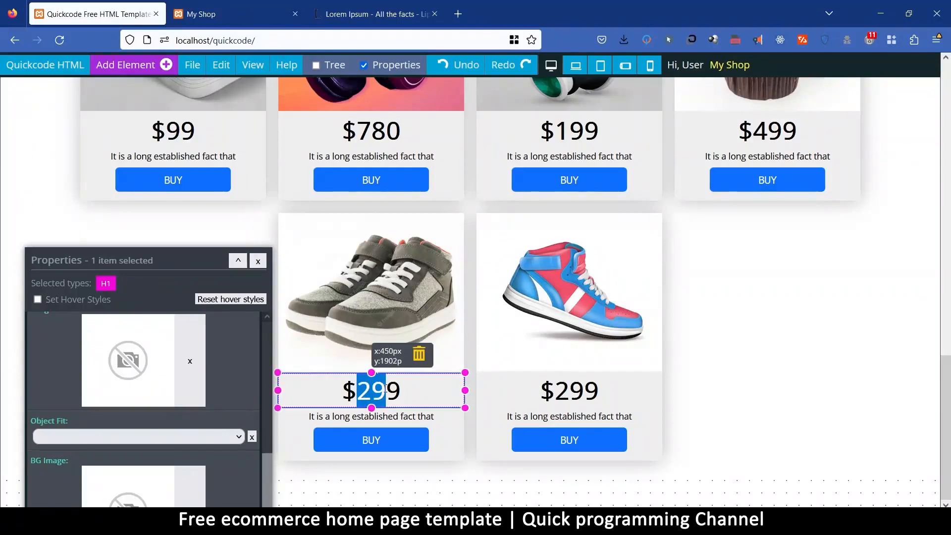
type("4")
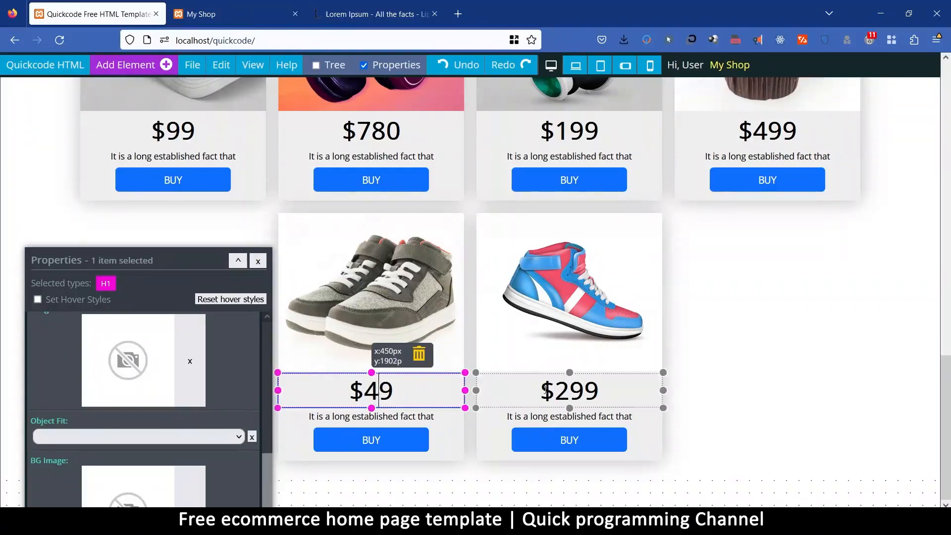
Change the price on the pink and blue sneaker card to $30.
left_click(560, 389)
left_click_drag(557, 389, 595, 389)
type("30")
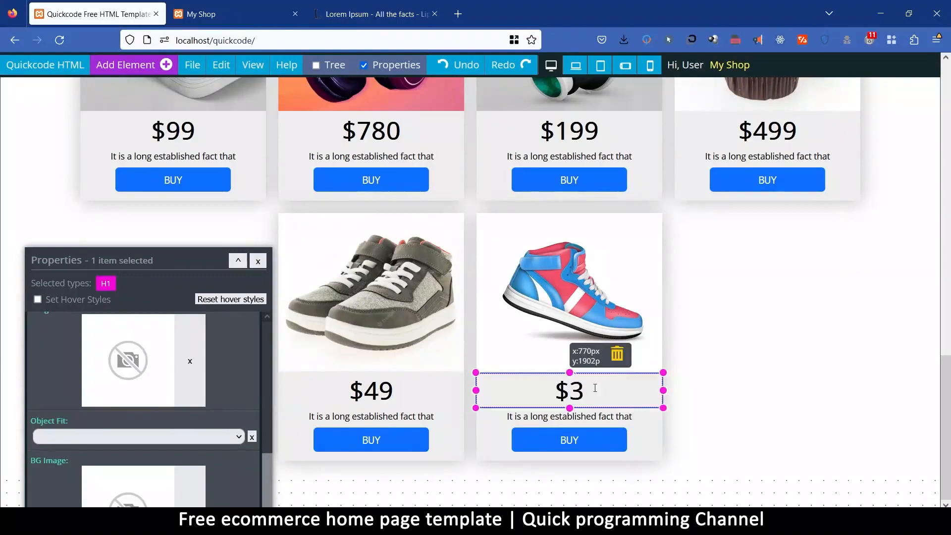
left_click_drag(184, 260, 325, 233)
left_click(399, 234)
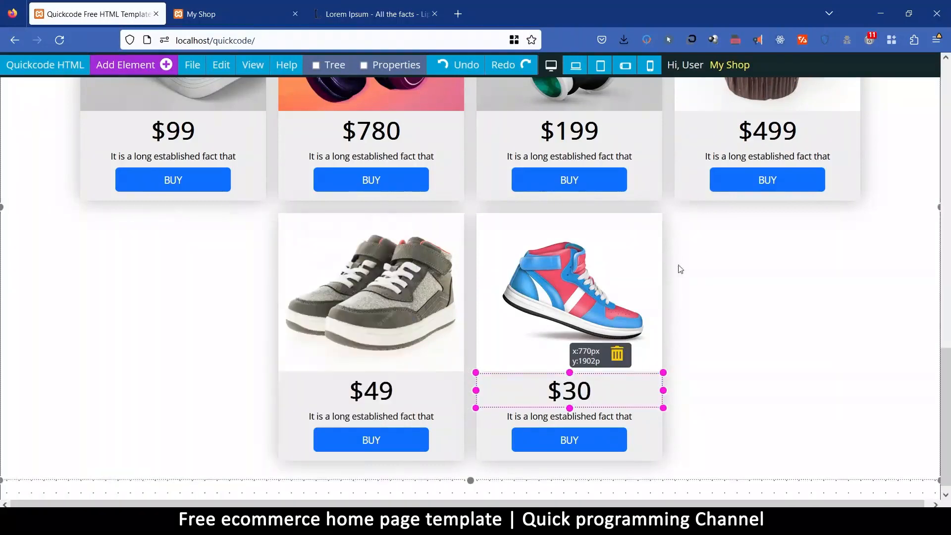
left_click(692, 277)
Set the header's Website Title text to the Amatic font at 60 px.
scroll(340, 374, "up", 4)
scroll(332, 379, "up", 12)
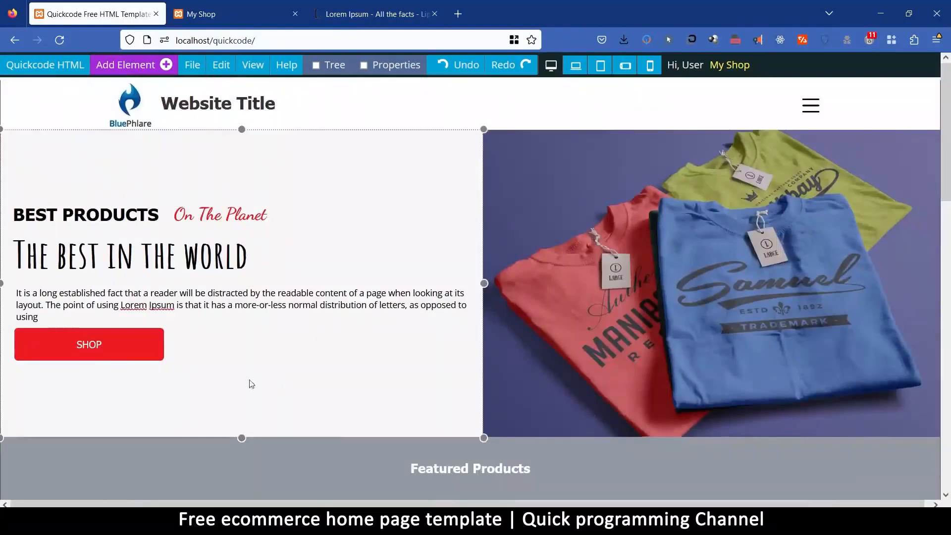
left_click(183, 102)
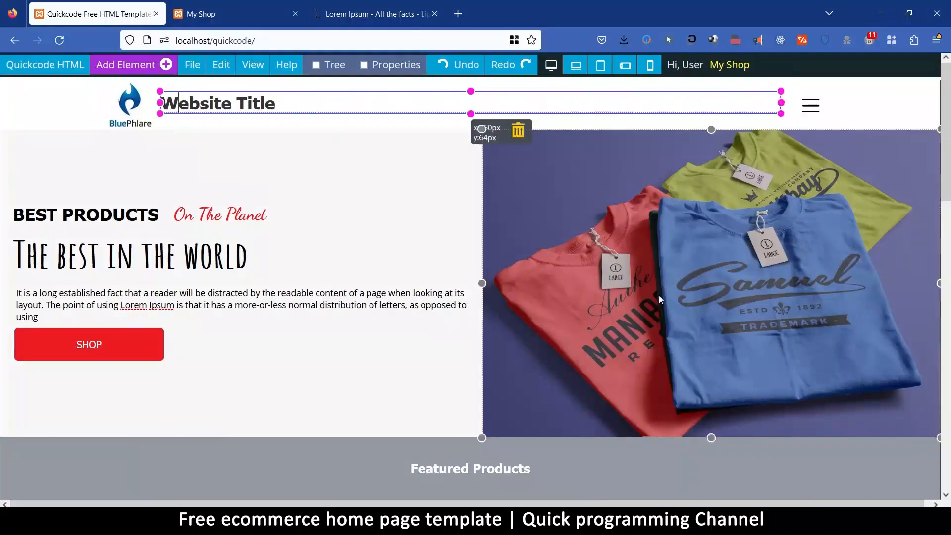
left_click(401, 68)
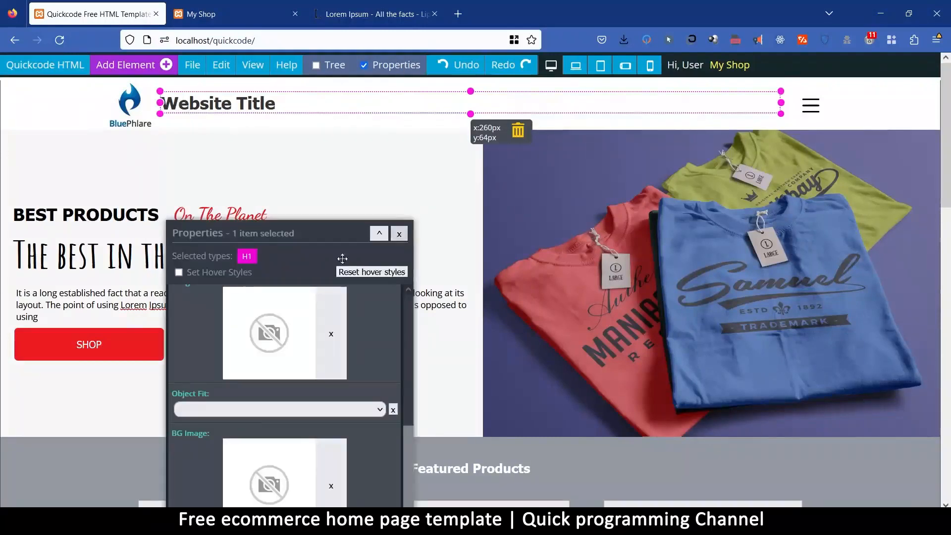
left_click_drag(293, 194, 551, 162)
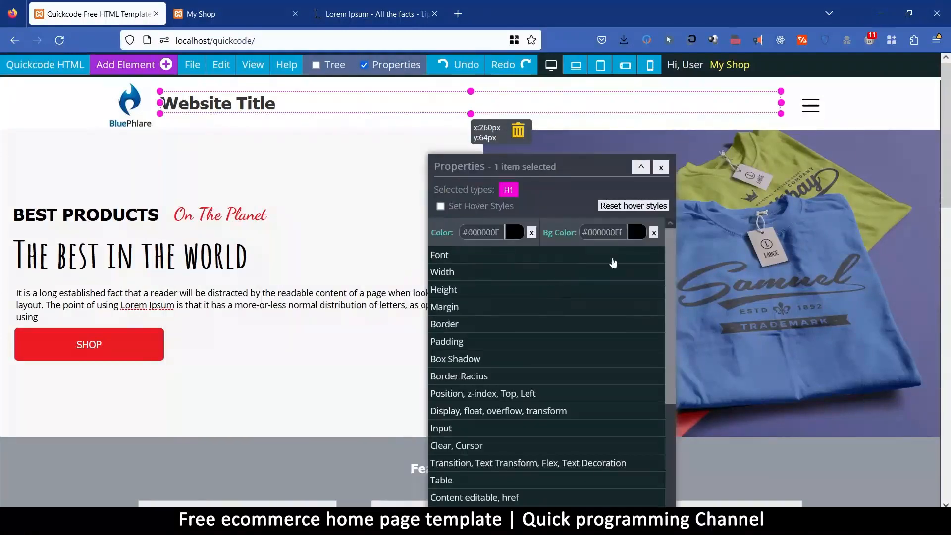
left_click(473, 261)
left_click(594, 330)
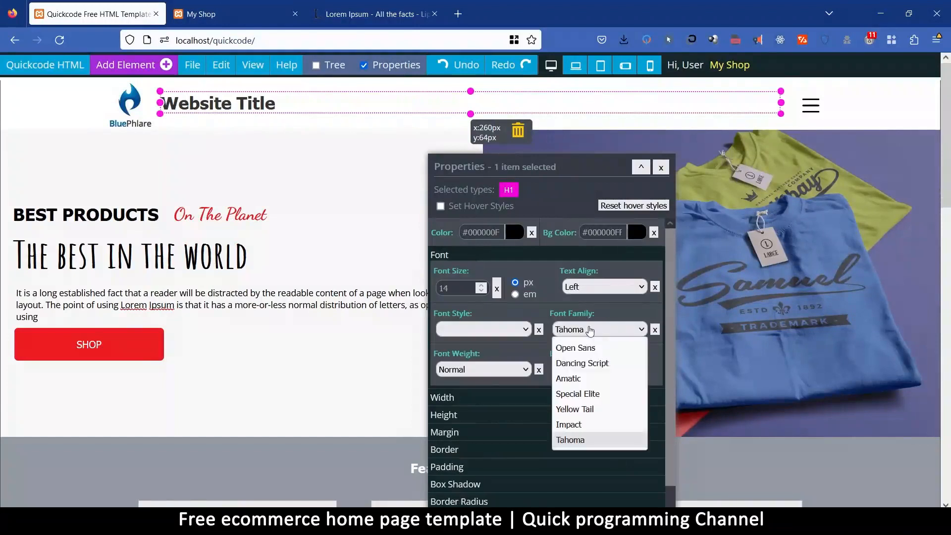
left_click(582, 378)
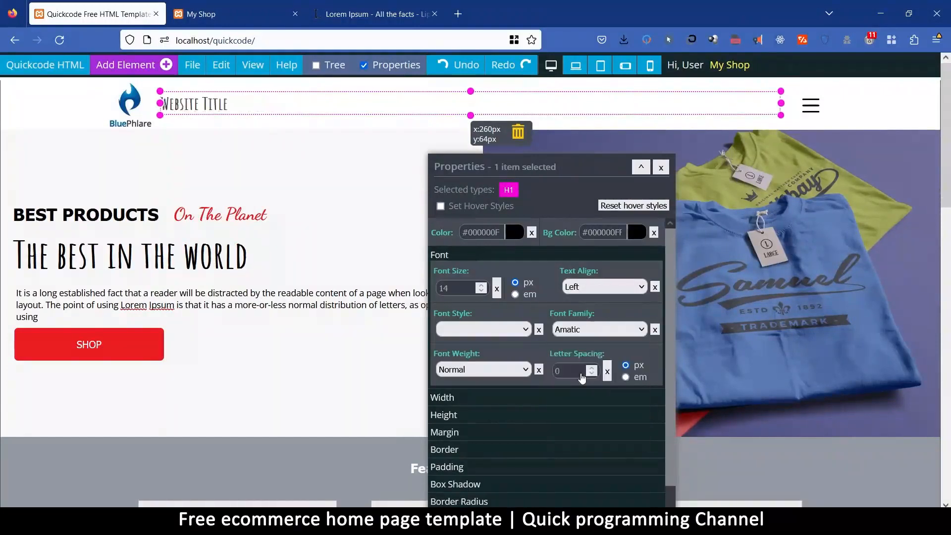
double_click(459, 292)
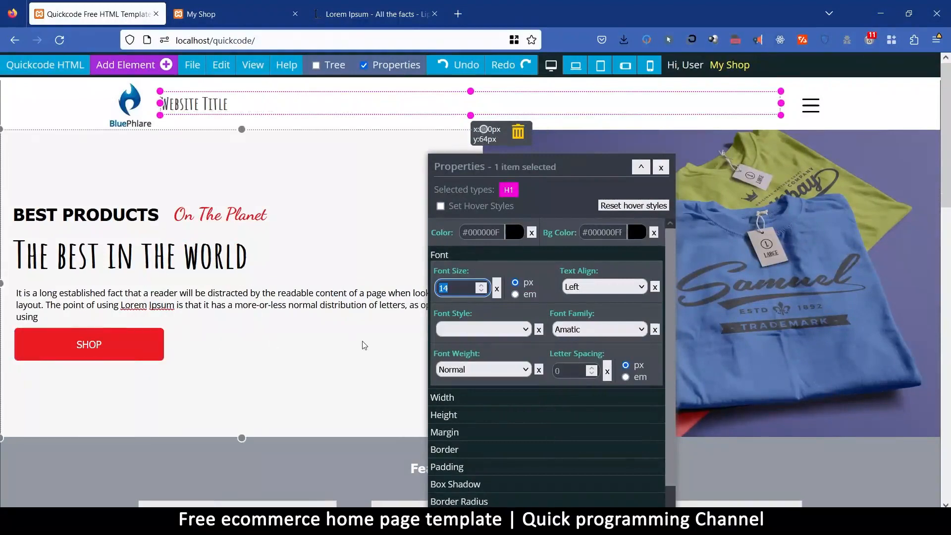
type("60")
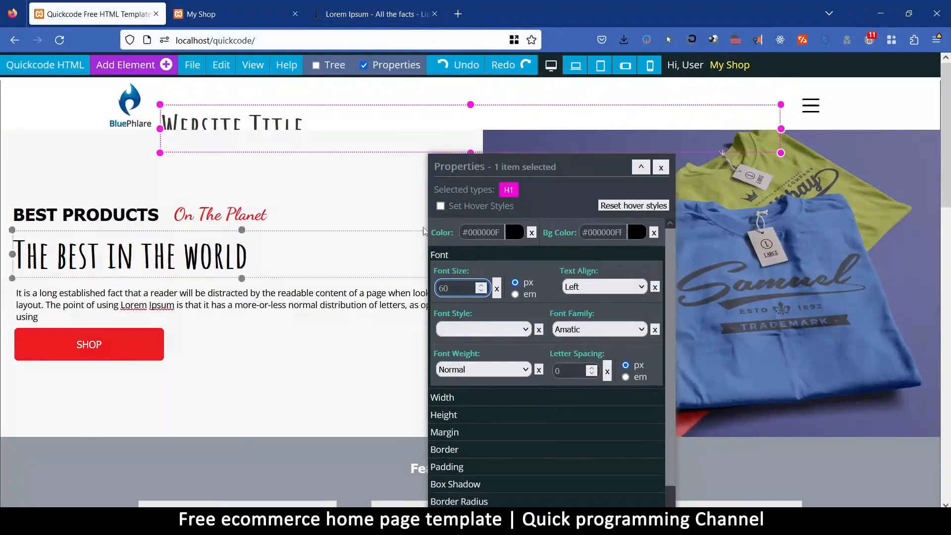
Set the header title's overall margin to 0 px.
left_click(459, 434)
left_click(461, 339)
type("0")
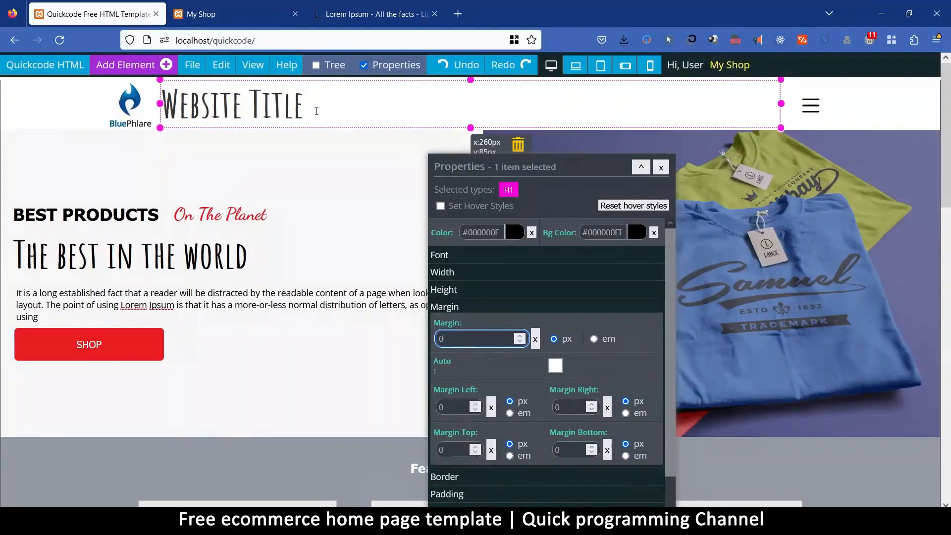
Replace the header title text with "My Local Shop".
left_click_drag(310, 103, 168, 103)
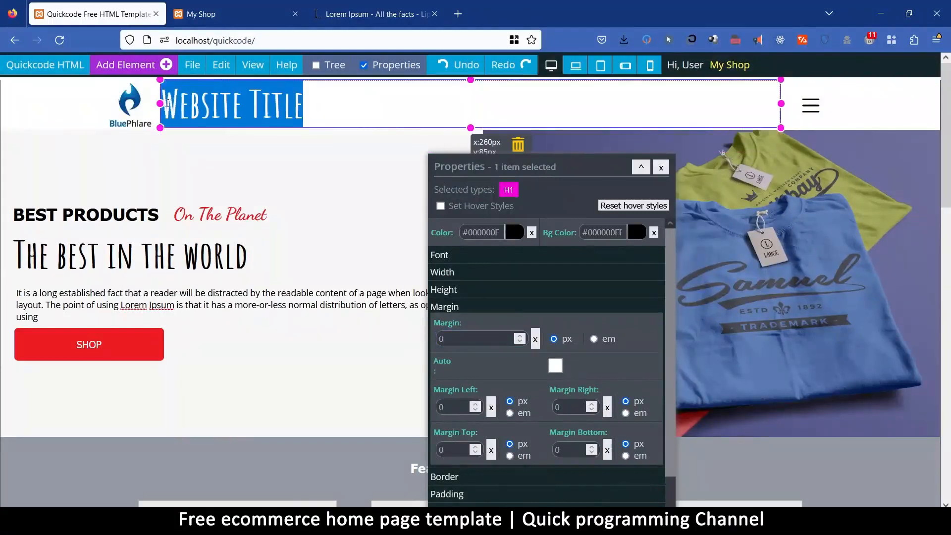
type("My Shop")
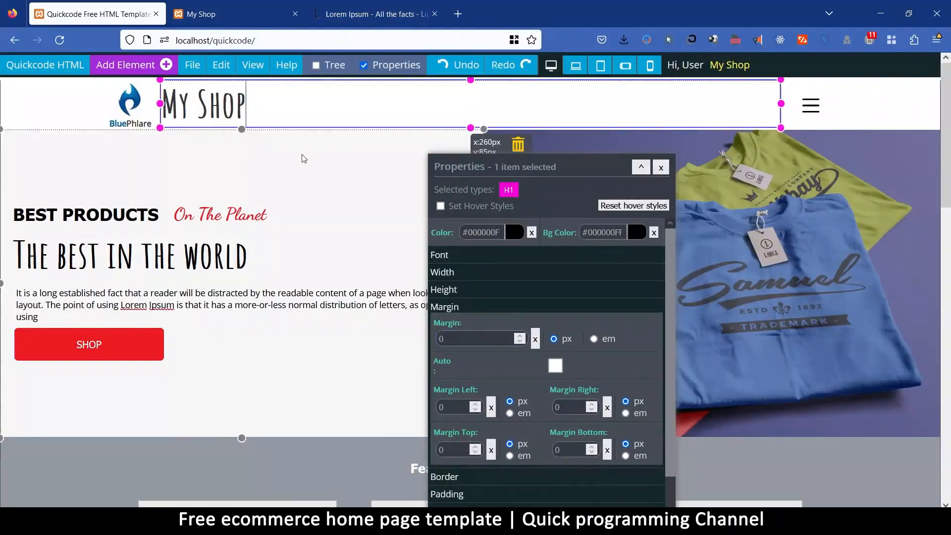
left_click(37, 103)
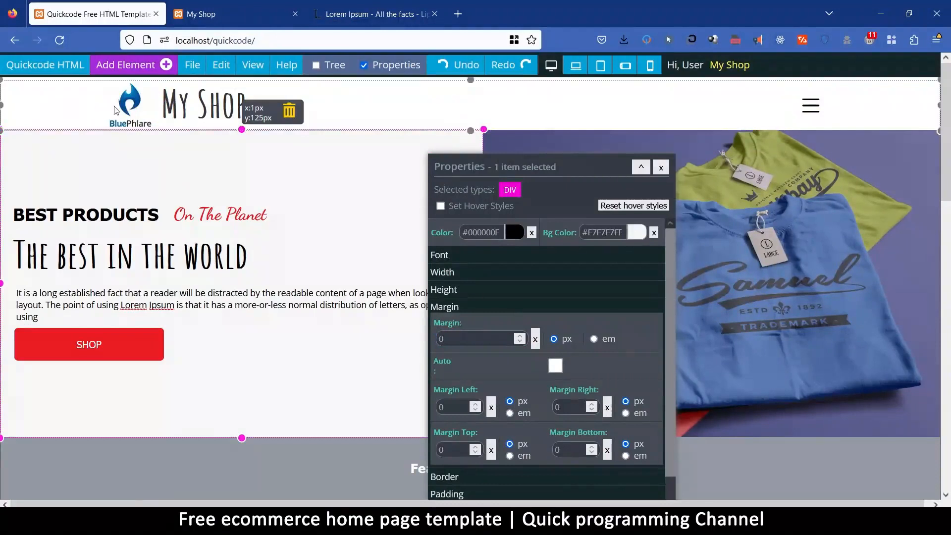
left_click(199, 104)
type("Local")
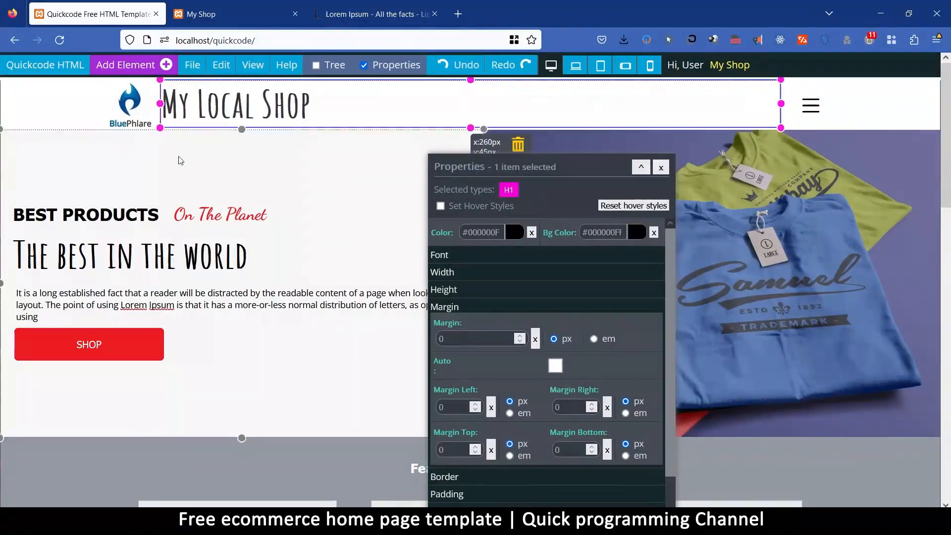
left_click(865, 103)
Change the SHOP button's background colour to pink #EC038DFF.
scroll(234, 257, "down", 3)
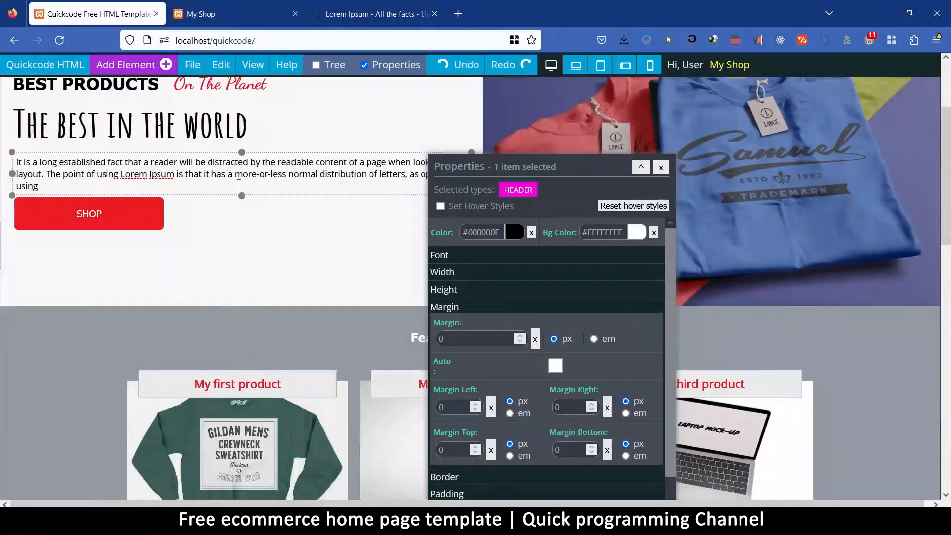
scroll(261, 236, "up", 3)
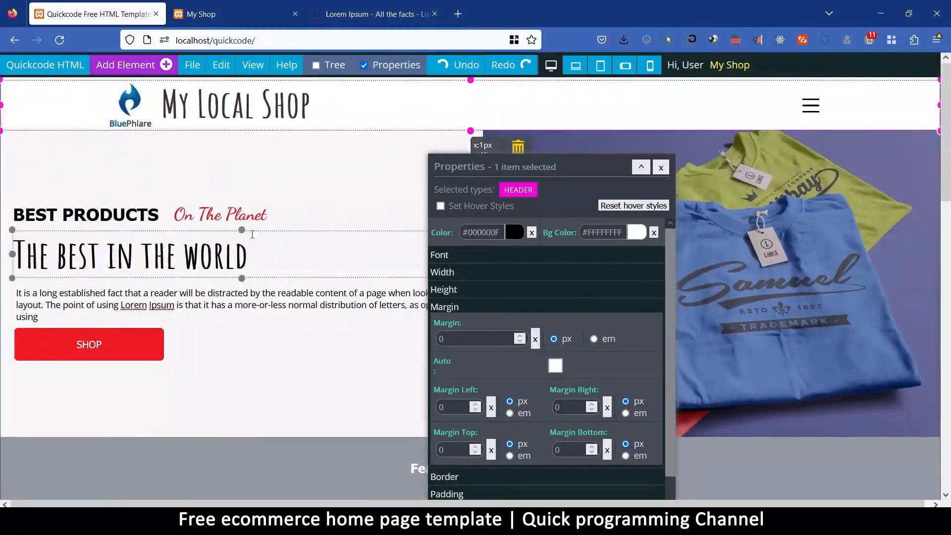
left_click(138, 348)
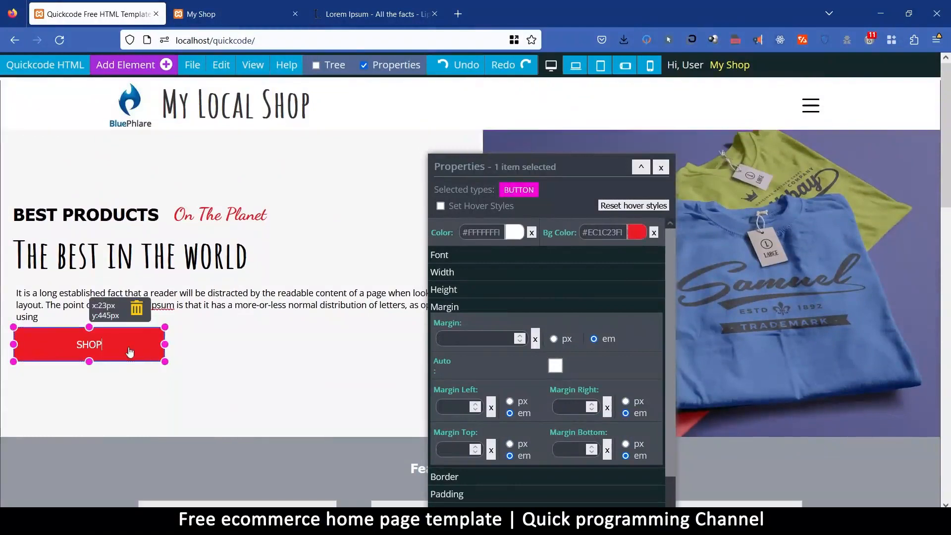
left_click(636, 233)
left_click_drag(697, 255, 688, 249)
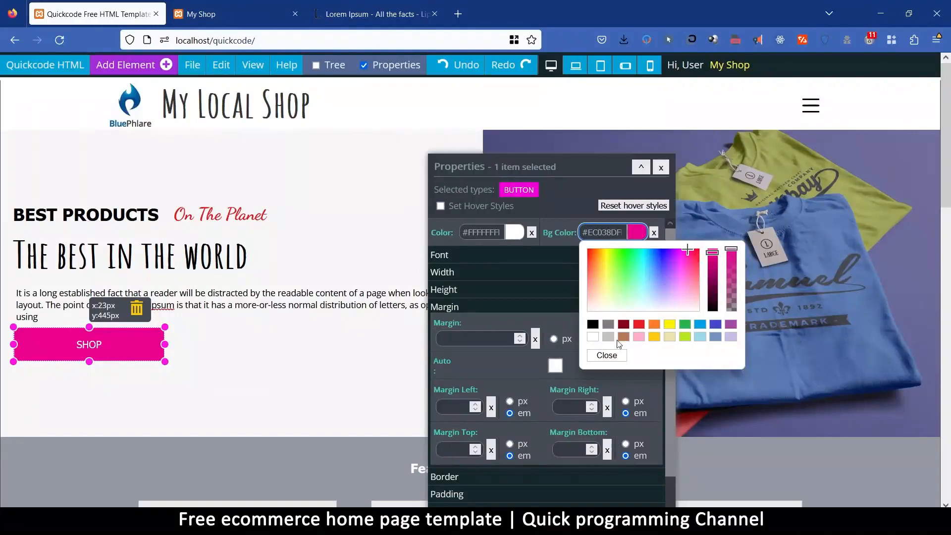
left_click(606, 356)
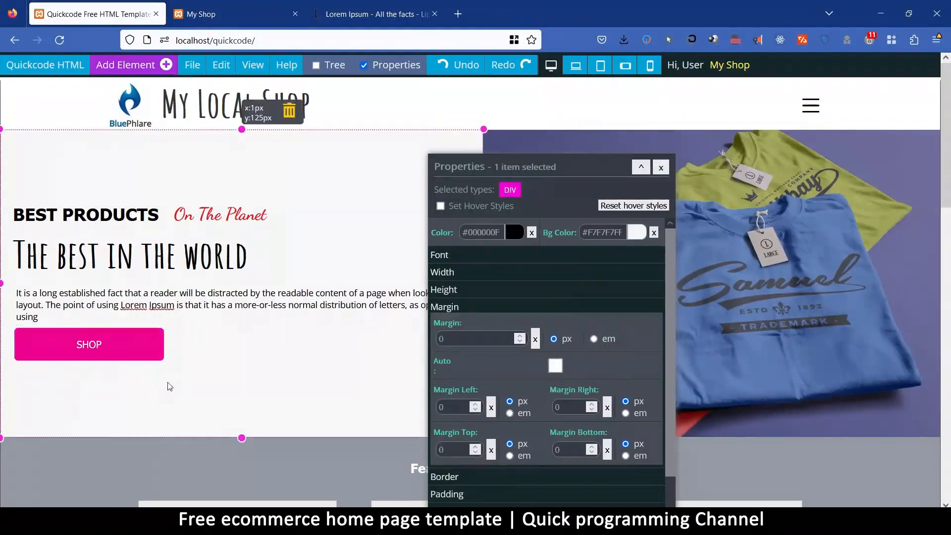
Copy the SHOP button's background colour #EC038DFF and apply it as the text colour of "On The Planet".
scroll(179, 342, "down", 2)
left_click(129, 284)
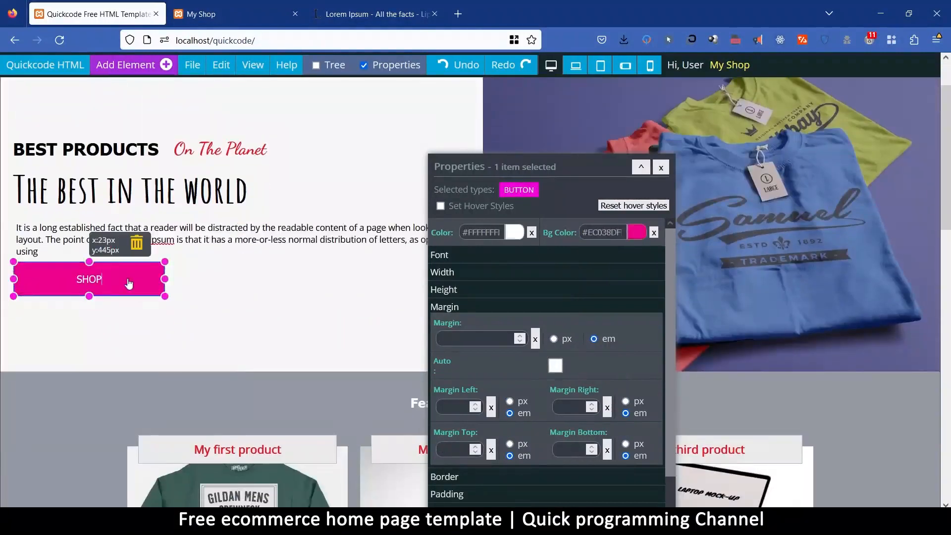
left_click(602, 232)
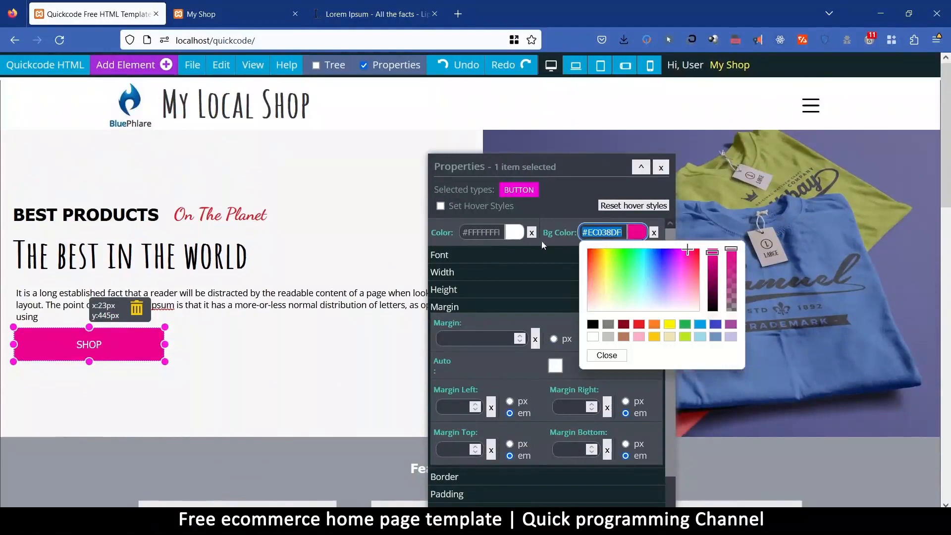
left_click(221, 214)
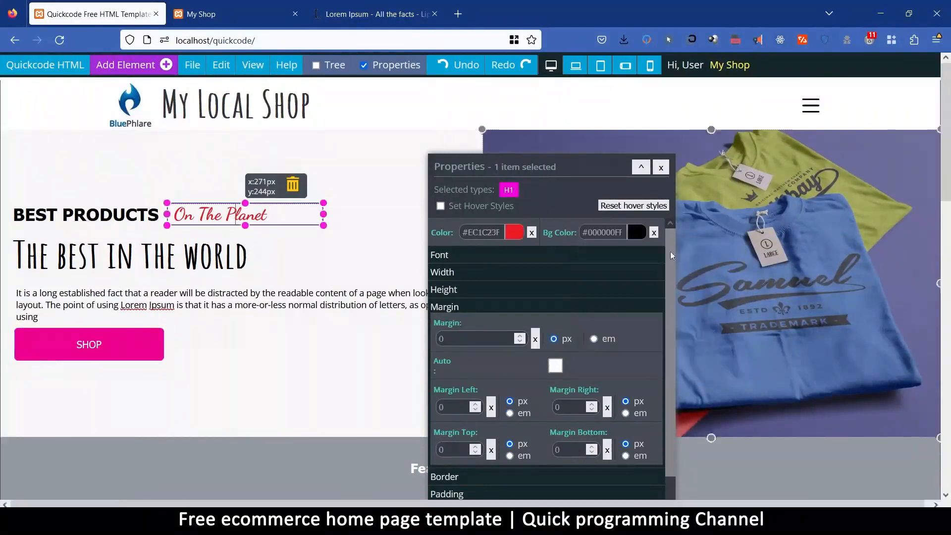
left_click(480, 233)
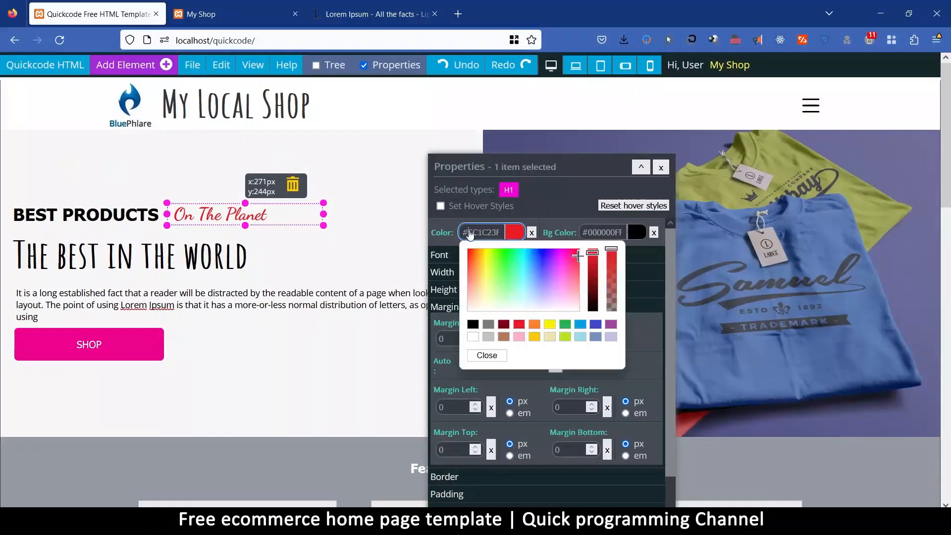
left_click(338, 377)
left_click_drag(592, 168, 787, 238)
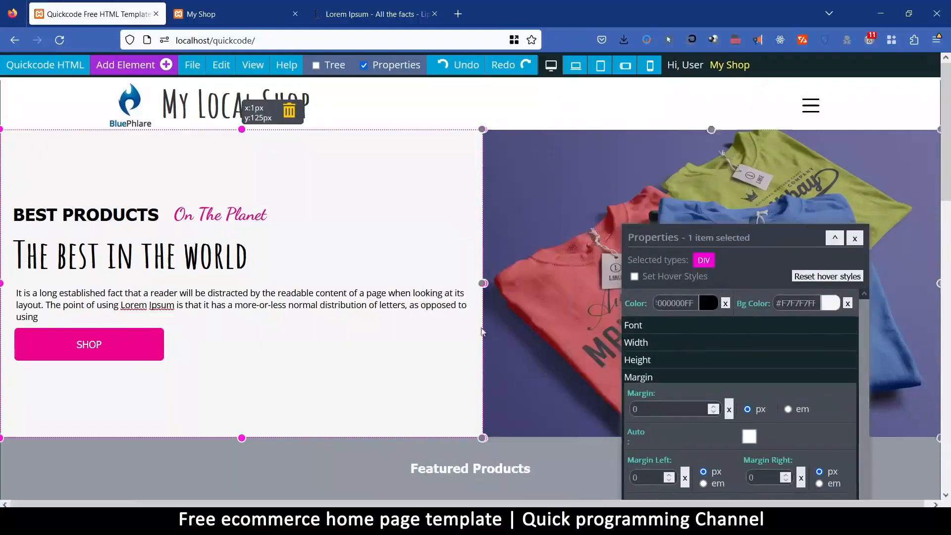
scroll(346, 382, "down", 5)
scroll(346, 382, "down", 2)
scroll(349, 379, "up", 1)
left_click(277, 191)
left_click(277, 191)
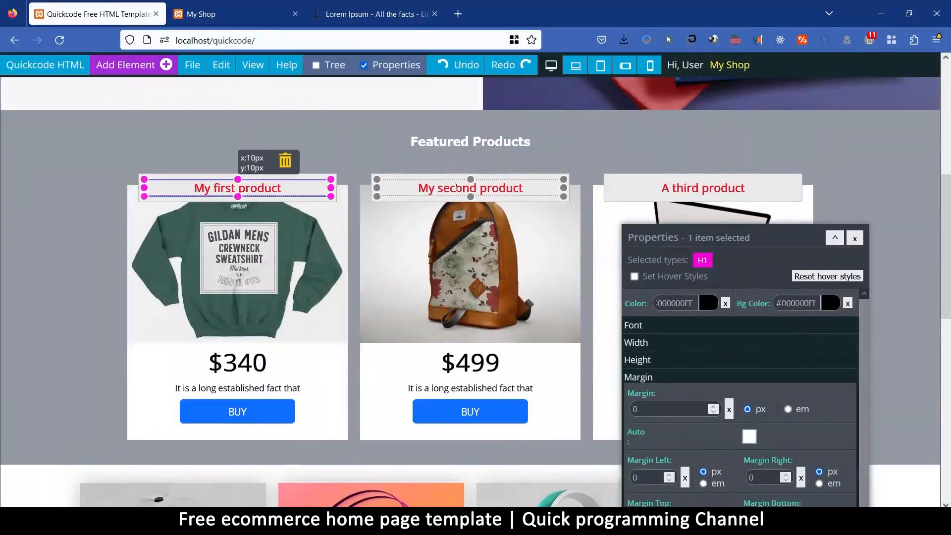
left_click(456, 187, "shift")
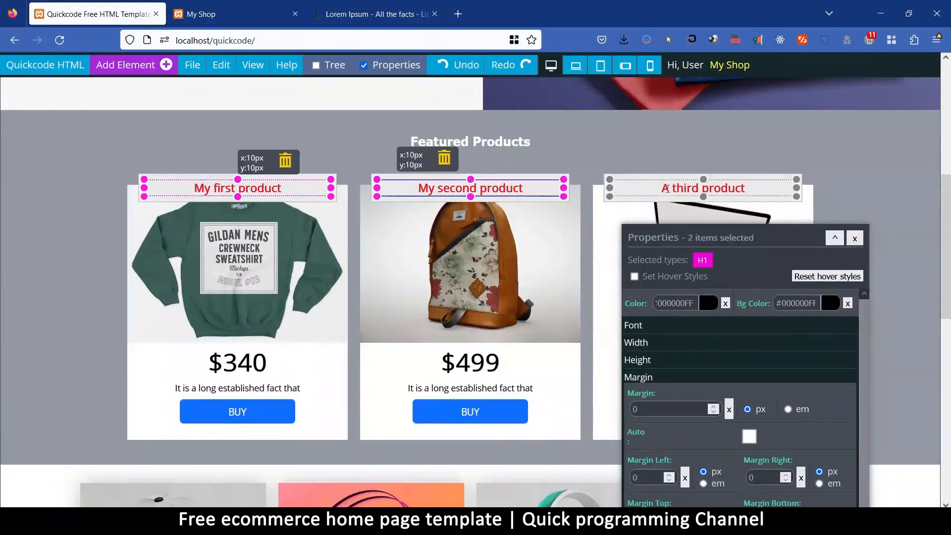
left_click(699, 189, "shift")
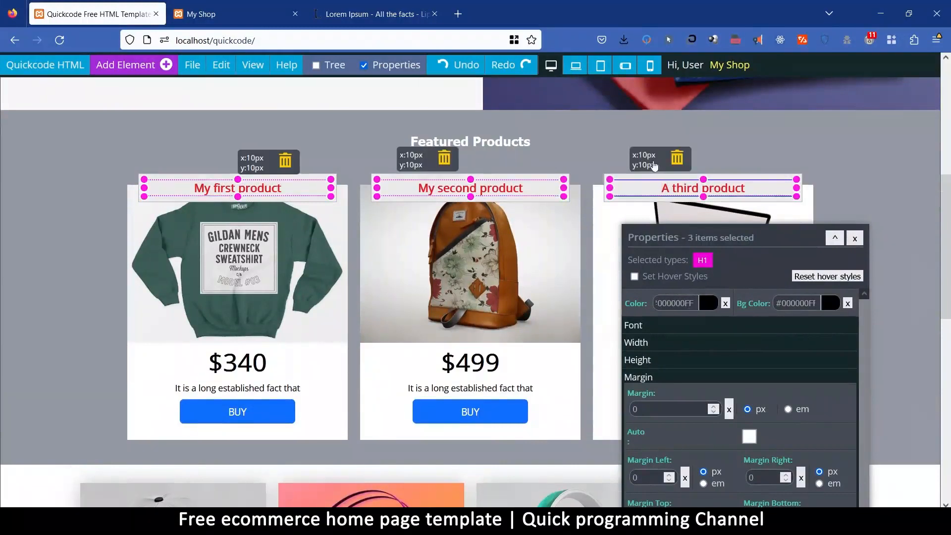
Select the title boxes of all three featured product cards and set their text colour to the copied pink #EC038DFF.
left_click(632, 175)
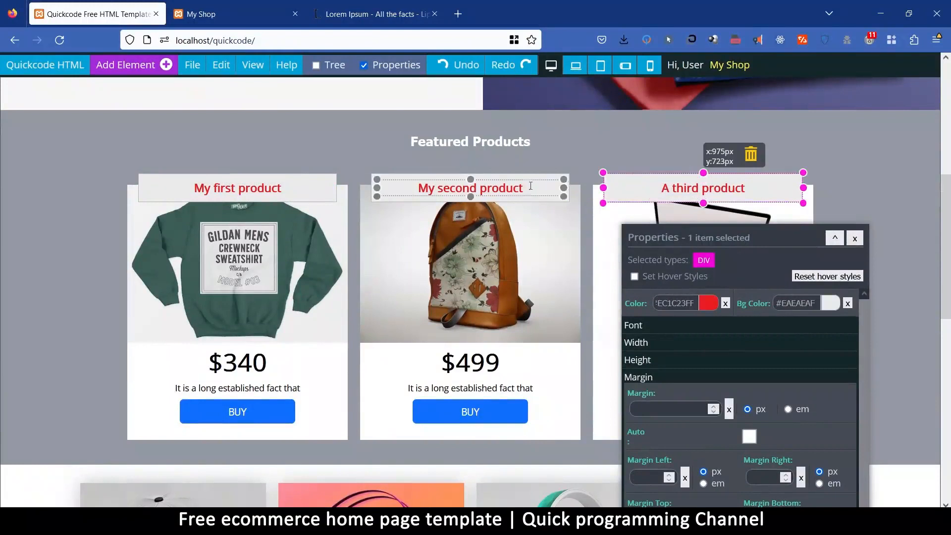
left_click(511, 181, "shift")
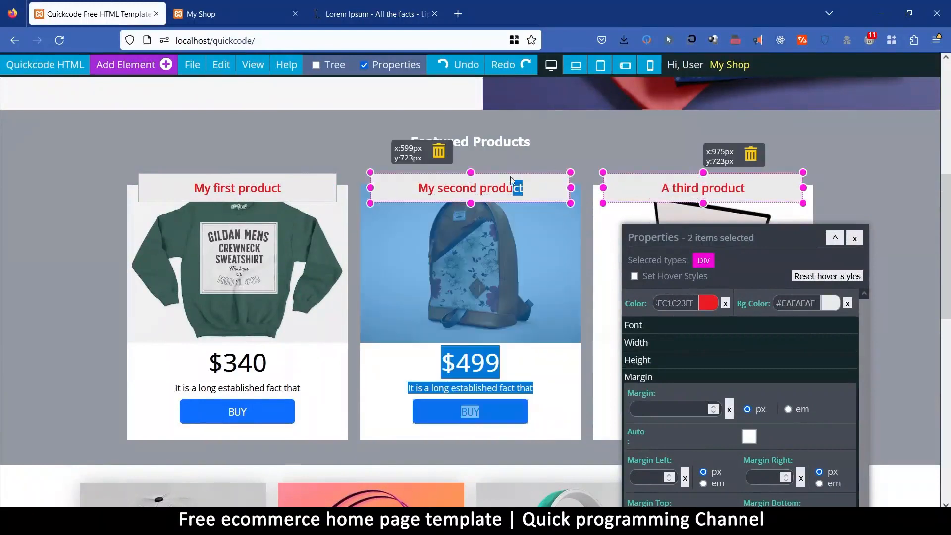
left_click(313, 177, "shift")
left_click(690, 306)
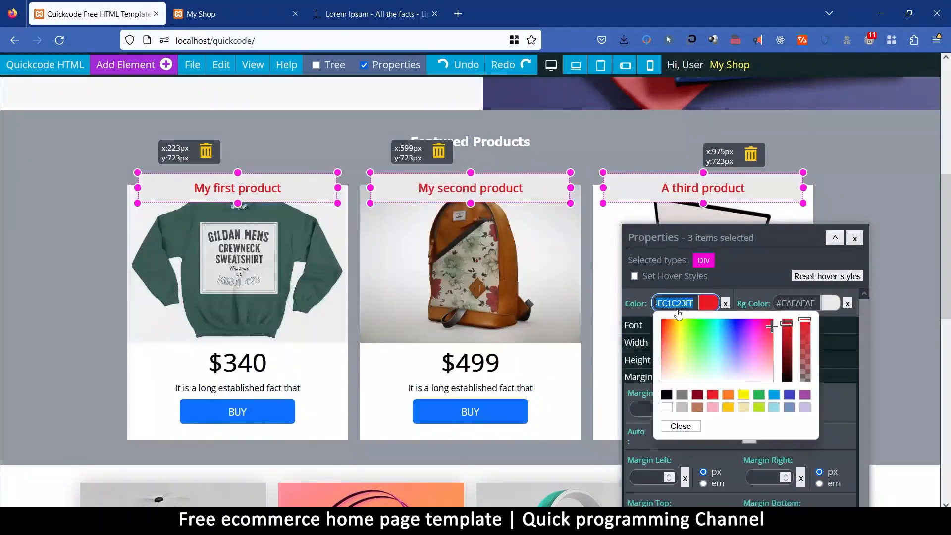
type("#EC038DFF")
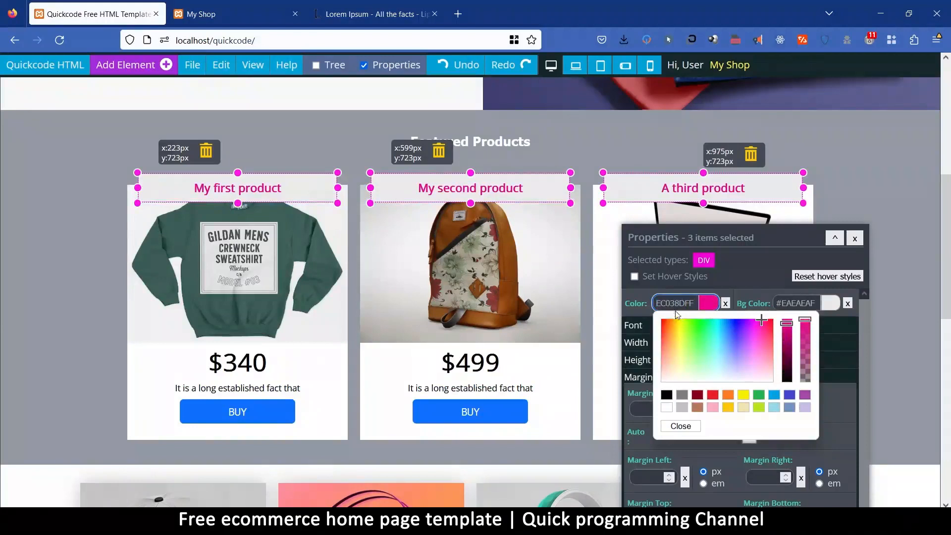
left_click(586, 441)
left_click(855, 238)
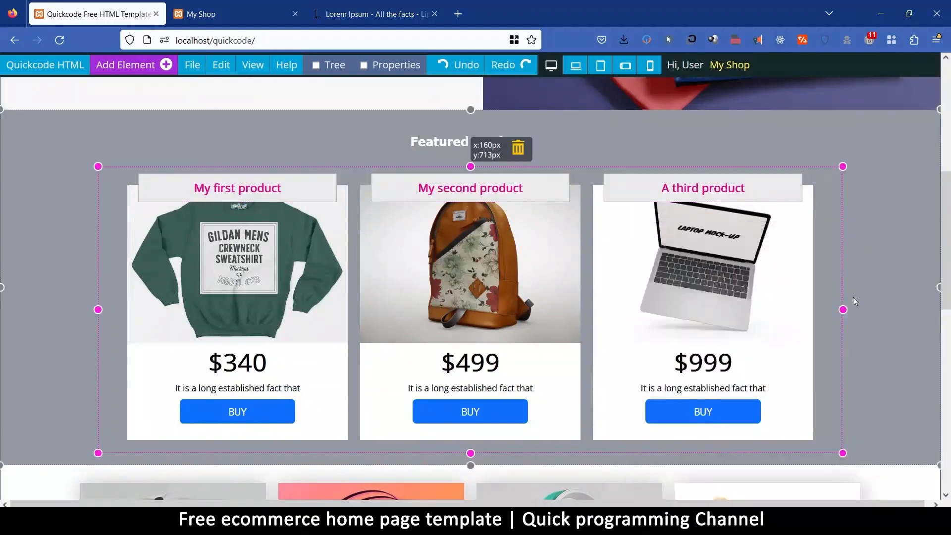
Save the current My Shop page.
scroll(852, 297, "down", 6)
scroll(849, 292, "up", 12)
left_click(252, 65)
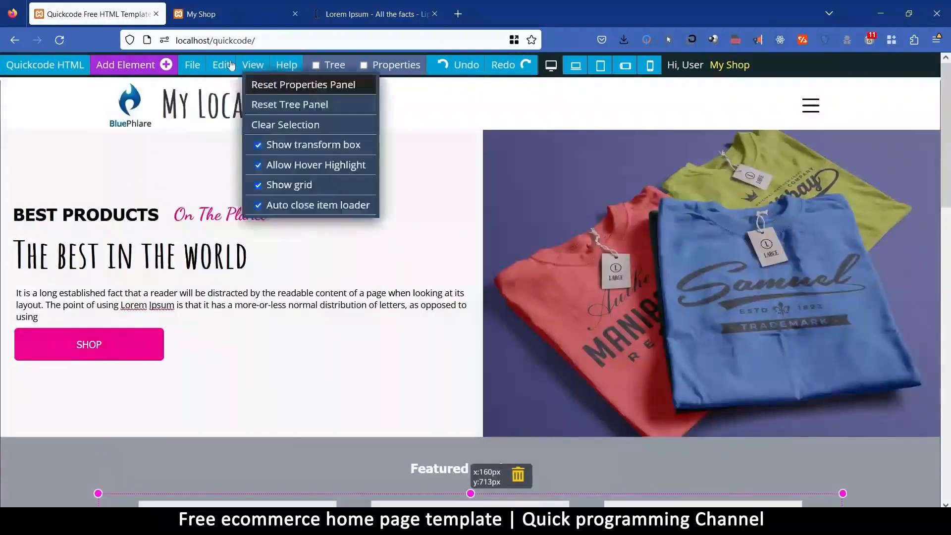
mouse_move(192, 65)
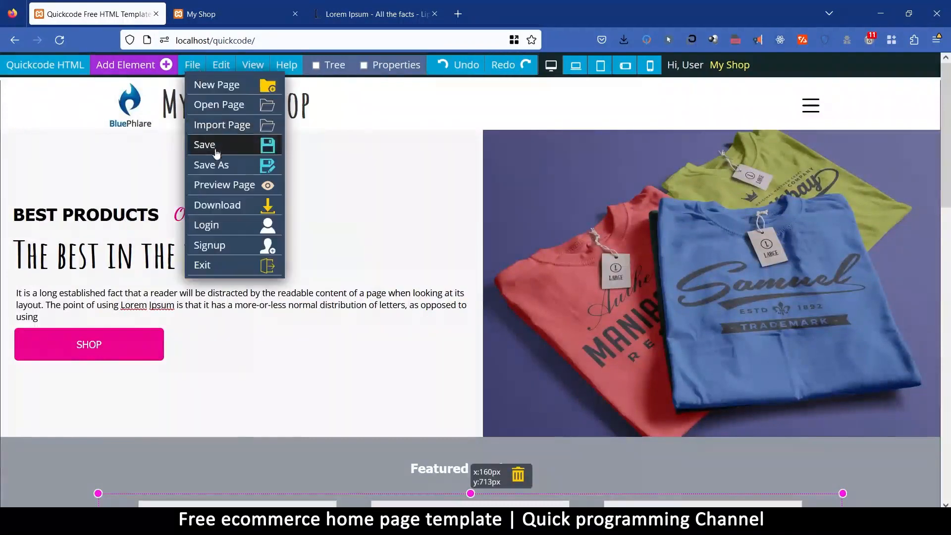
left_click(212, 147)
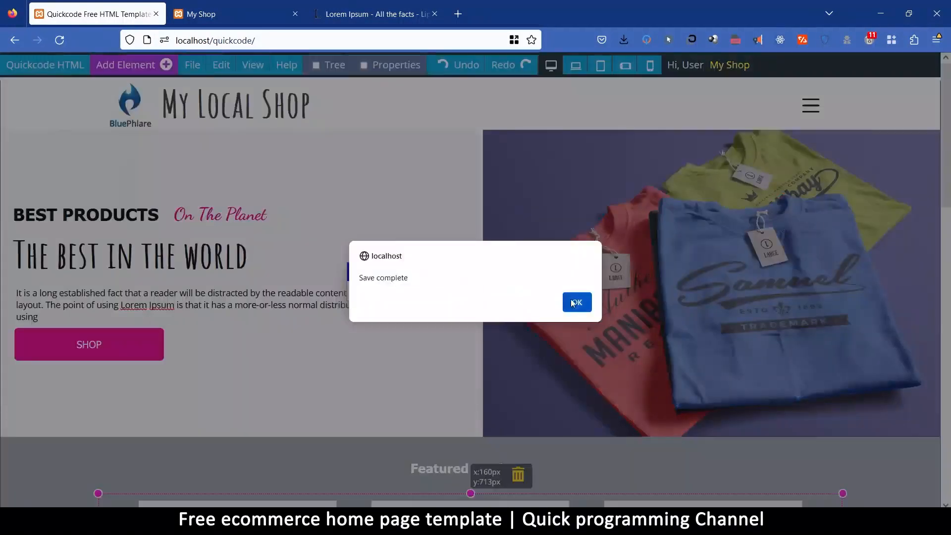
left_click(570, 302)
Check the saved My Shop page in the collection of existing pages without opening any page.
mouse_move(193, 65)
left_click(212, 106)
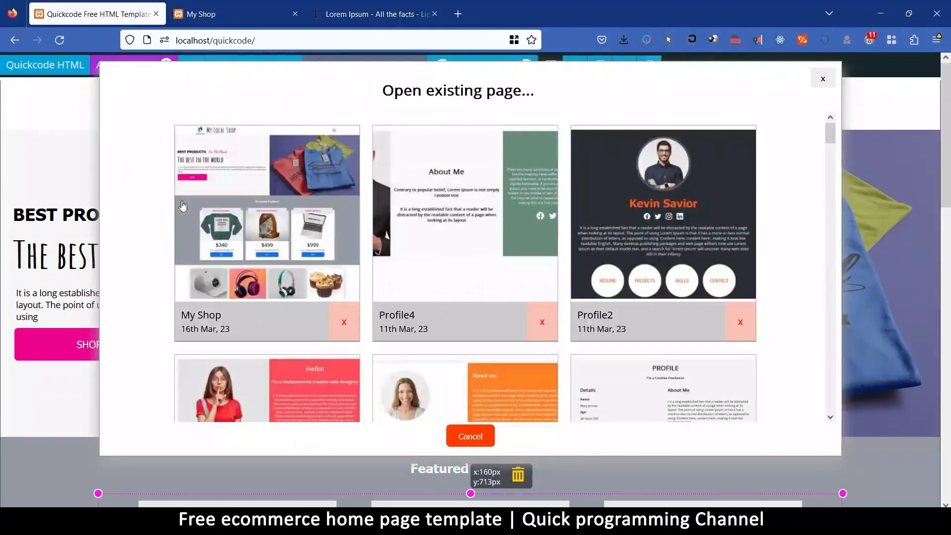
left_click(824, 82)
Open a preview of the My Shop page in a new browser tab.
mouse_move(192, 65)
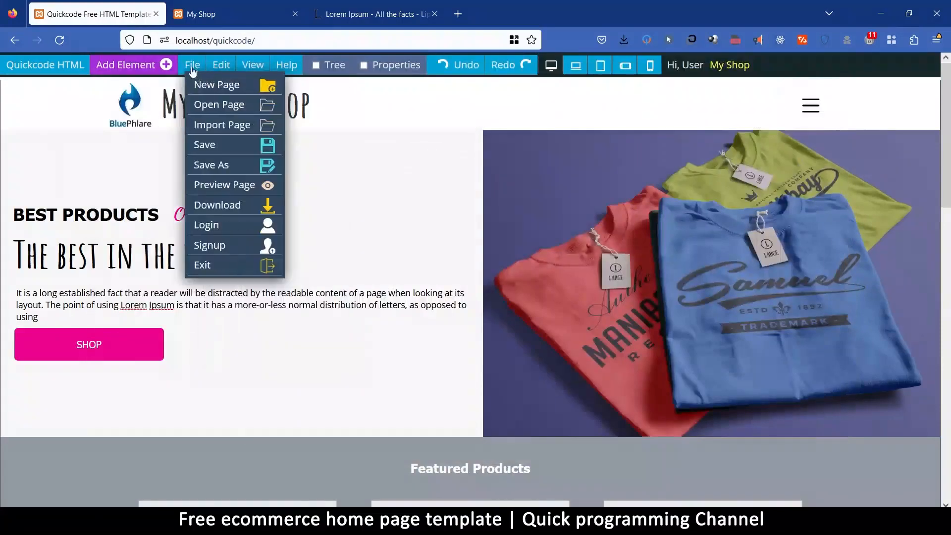
left_click(206, 185)
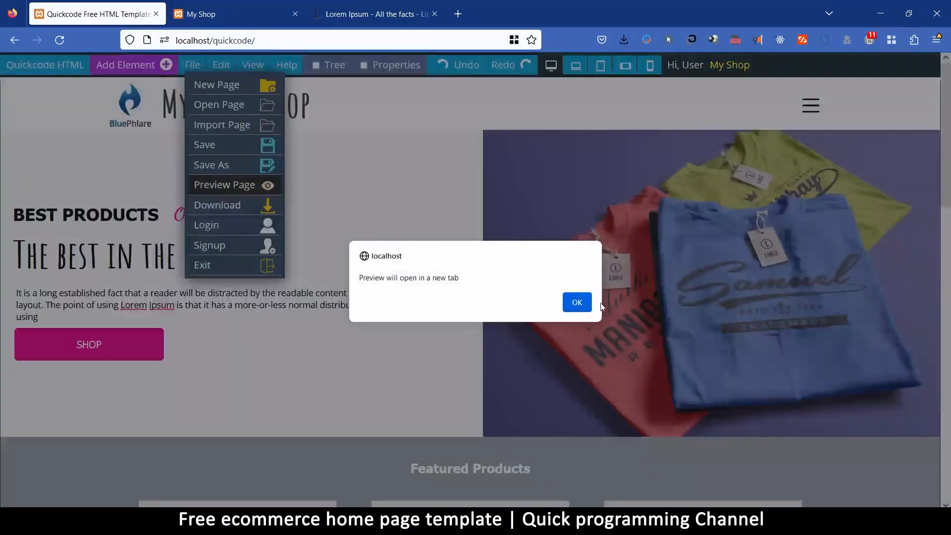
left_click(577, 303)
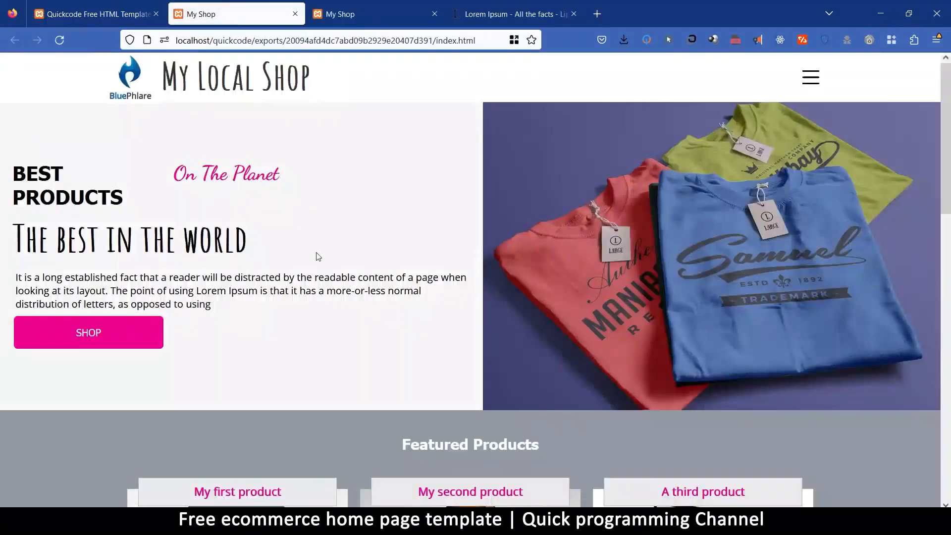
Review the previewed page from the header through the featured products to the lower product cards, ending back at the header.
scroll(574, 306, "down", 8)
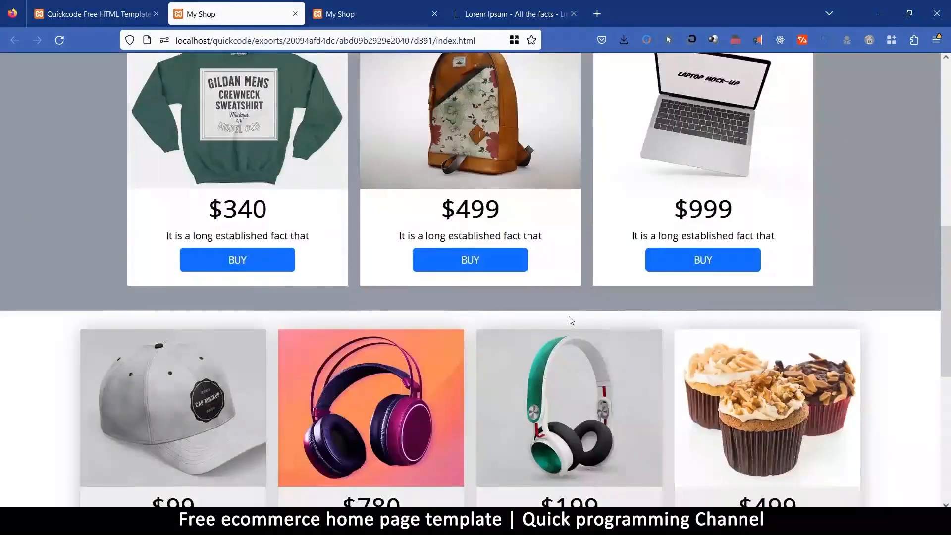
scroll(571, 321, "up", 4)
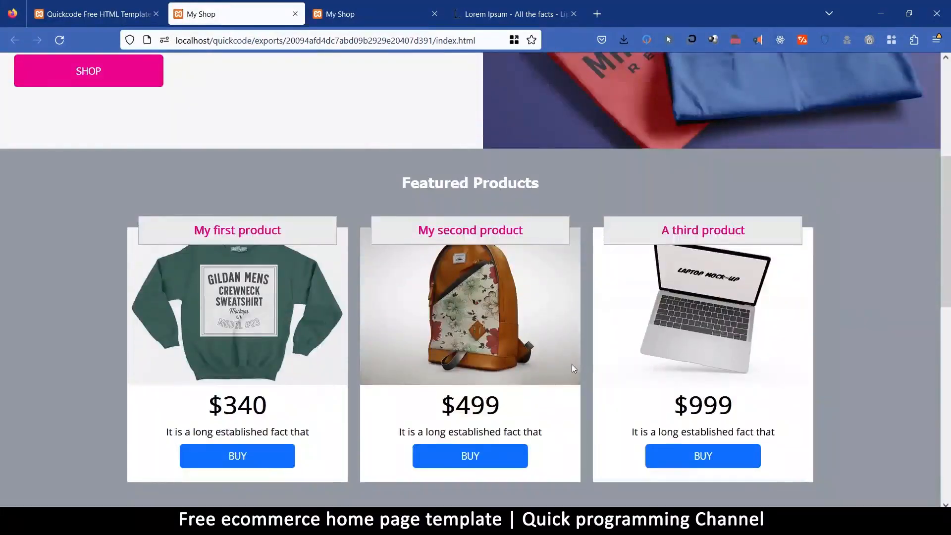
scroll(572, 364, "down", 8)
scroll(564, 385, "down", 2)
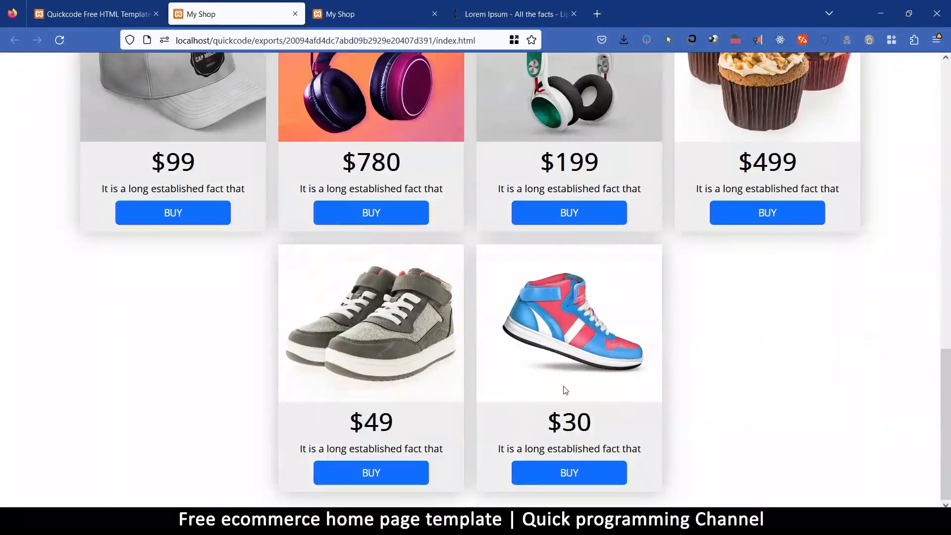
scroll(565, 390, "up", 10)
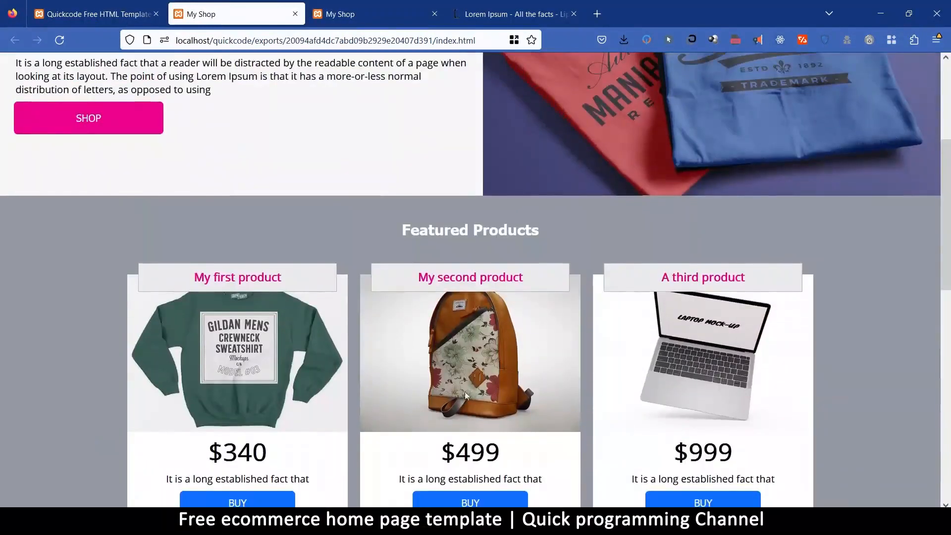
scroll(498, 346, "down", 8)
scroll(497, 345, "up", 6)
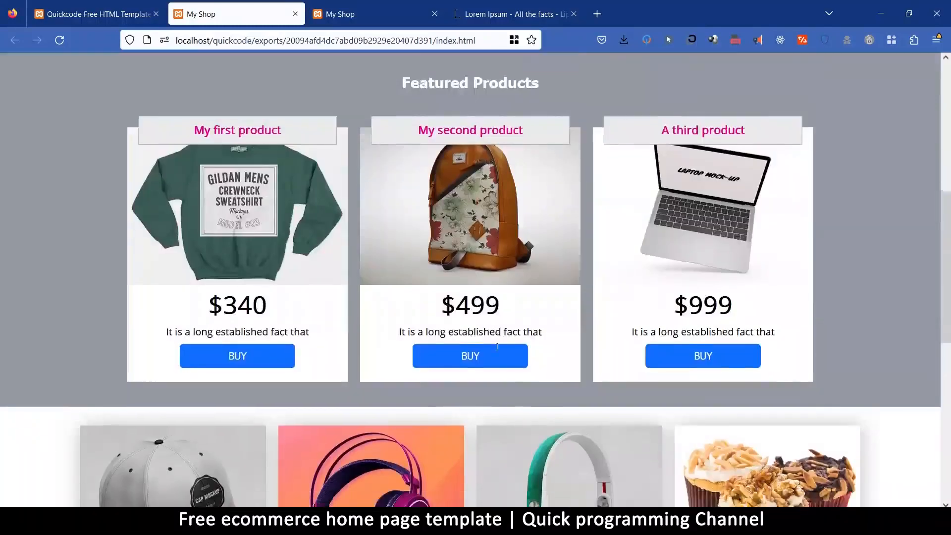
scroll(497, 345, "down", 7)
scroll(497, 346, "up", 2)
scroll(496, 346, "up", 8)
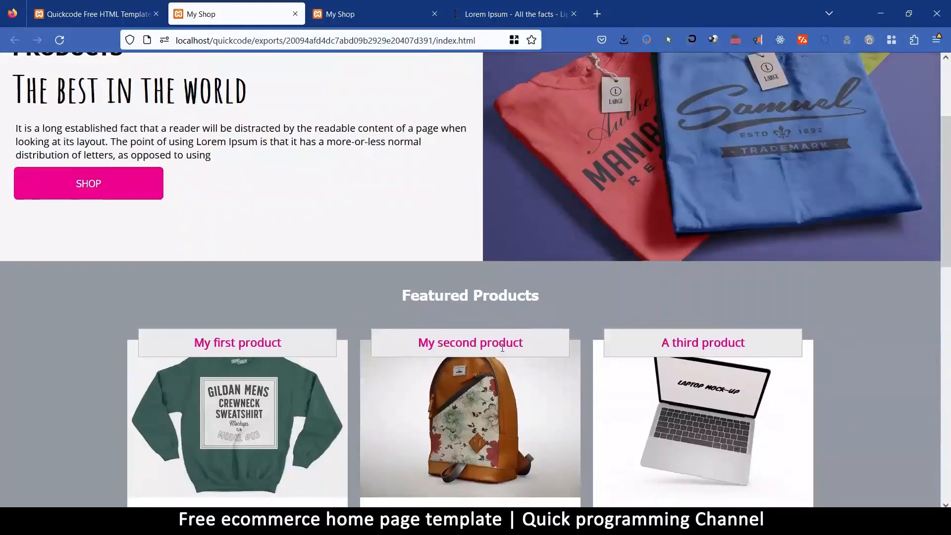
scroll(519, 331, "up", 3)
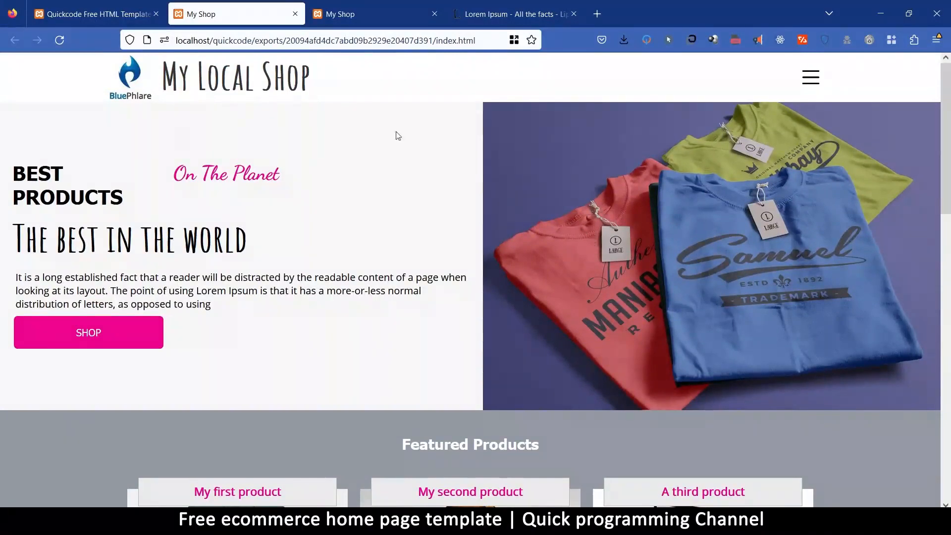
Return to the Quickcode editor and set the overall padding of the hero text container beside the T-shirt image to 60 px.
left_click(94, 11)
left_click(263, 144)
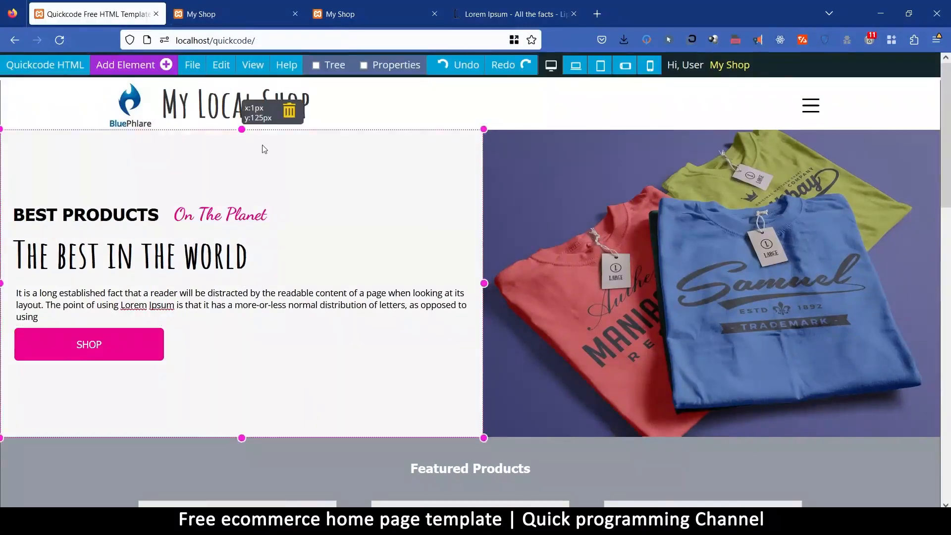
left_click(391, 65)
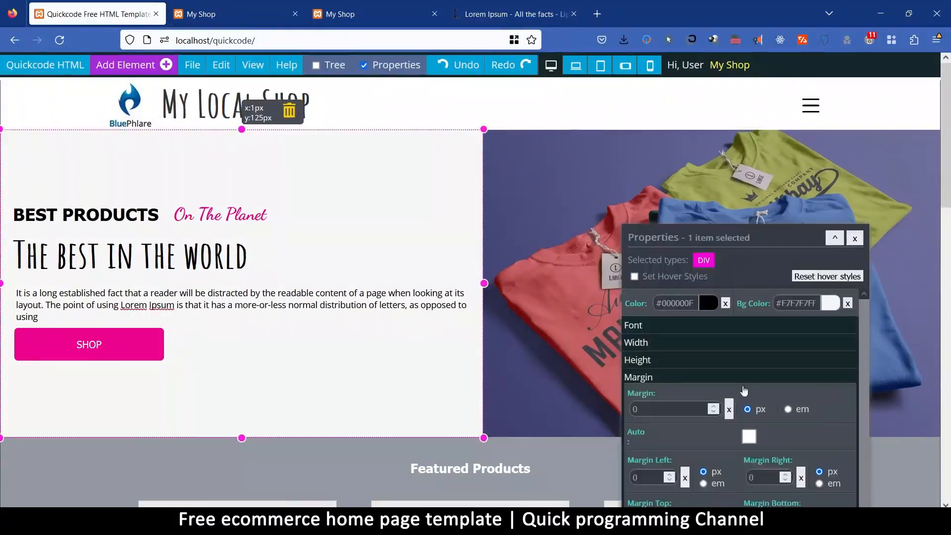
scroll(665, 379, "down", 4)
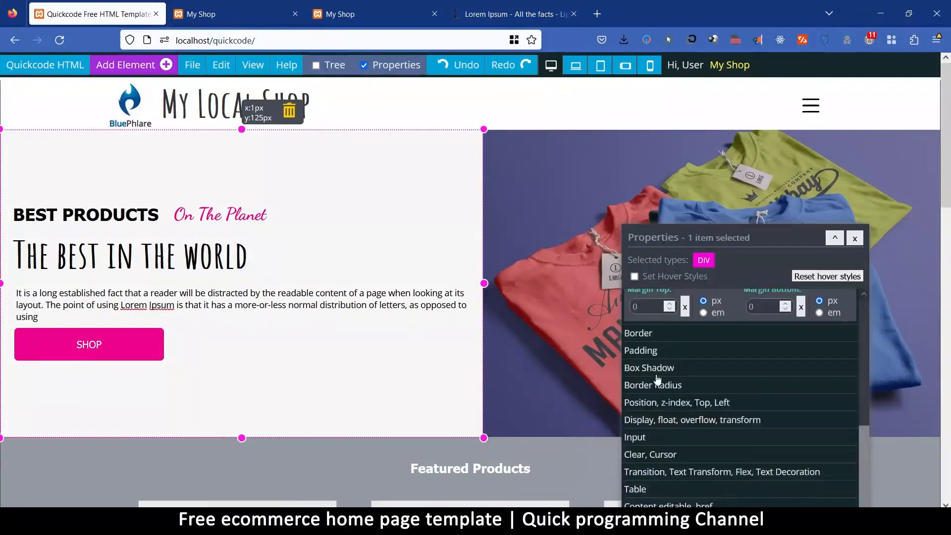
left_click(662, 348)
scroll(662, 330, "up", 4)
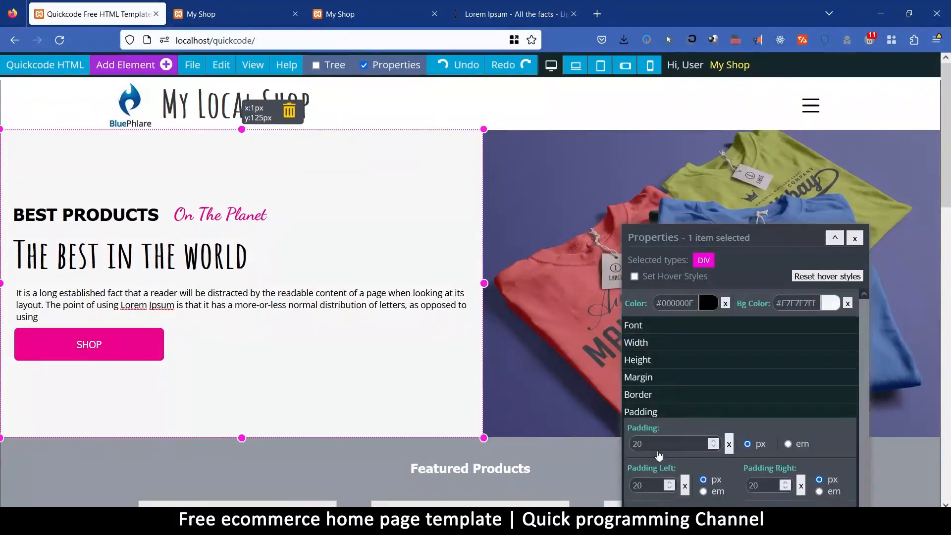
left_click_drag(653, 447, 596, 448)
type("60")
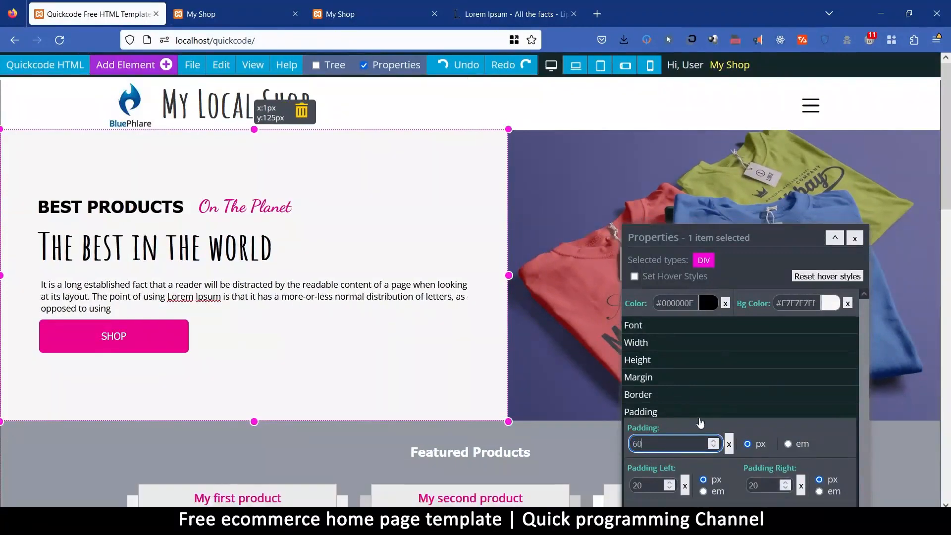
Reduce the hero text container's overall padding to 50 px.
left_click_drag(689, 237, 688, 210)
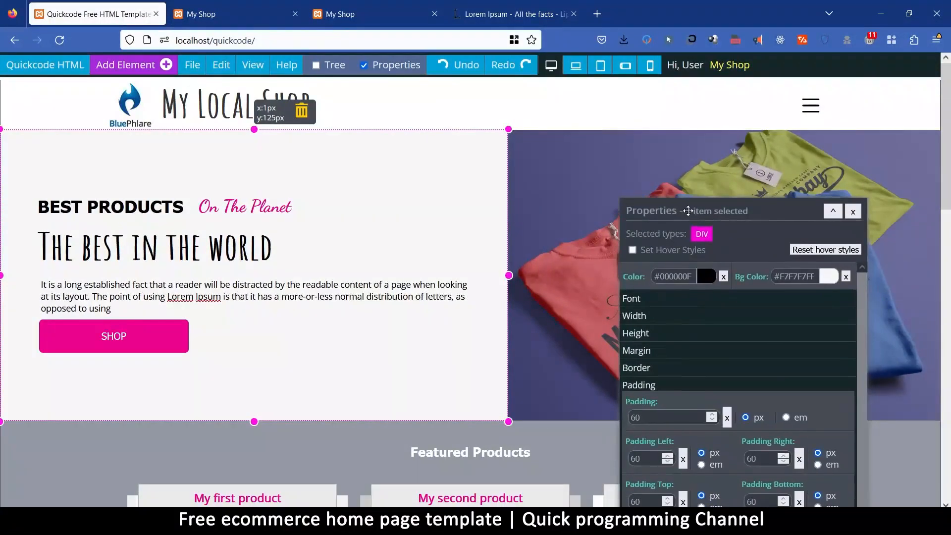
double_click(644, 418)
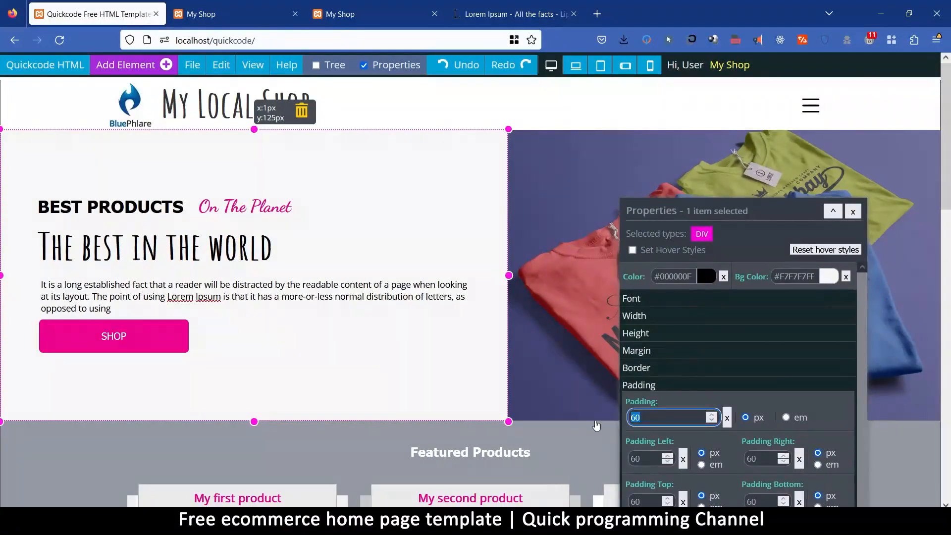
type("50")
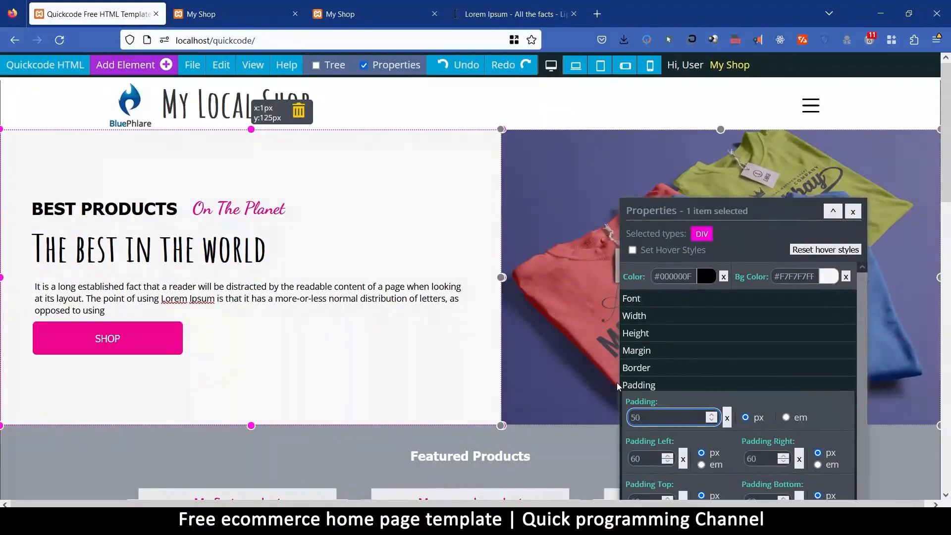
Set the hero text container's text alignment to Right.
left_click(773, 299)
left_click(804, 333)
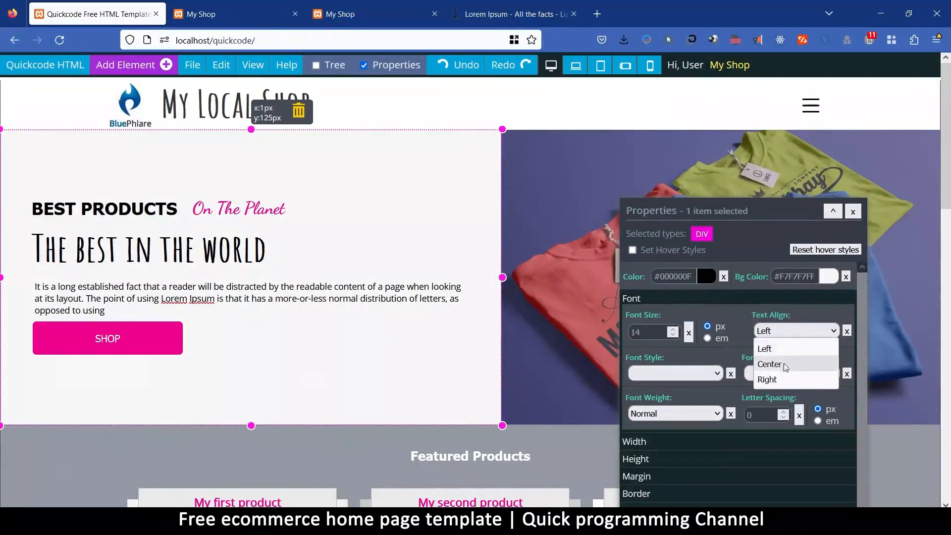
left_click(780, 379)
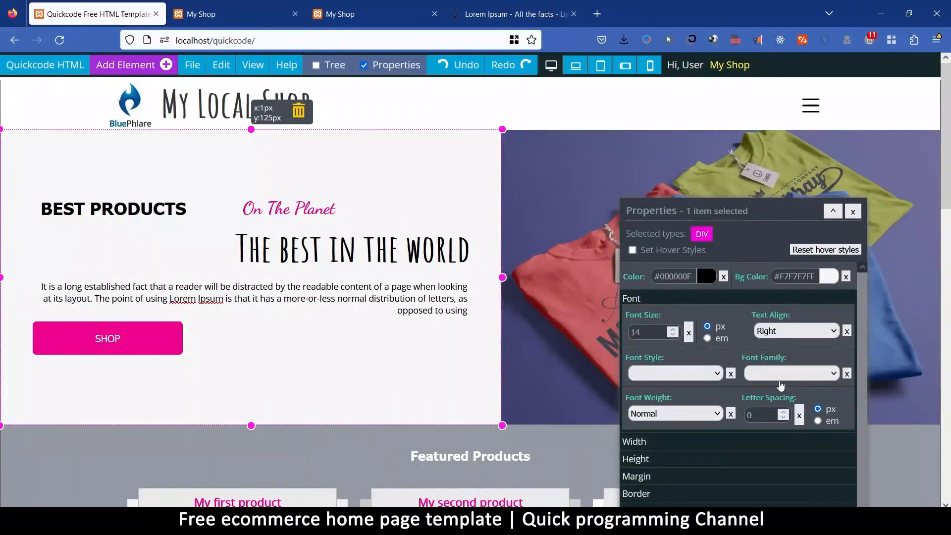
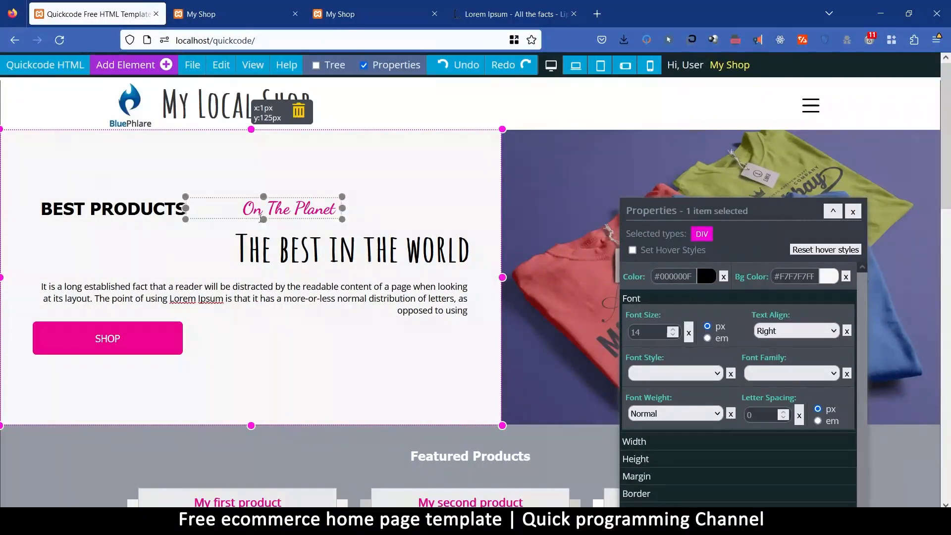
Try floating the row holding the "BEST PRODUCTS" and "On The Planet" headings to the right, and clear the float.
left_click(154, 204)
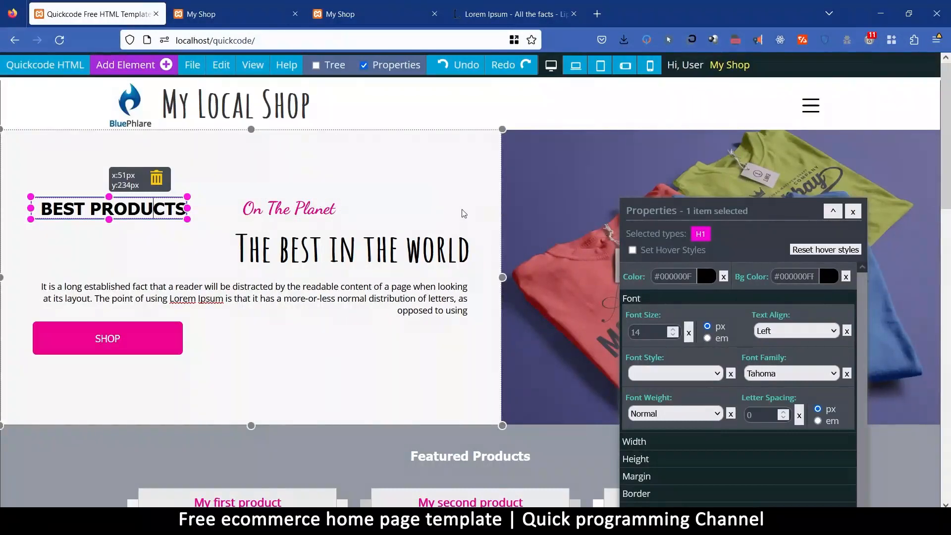
left_click(221, 65)
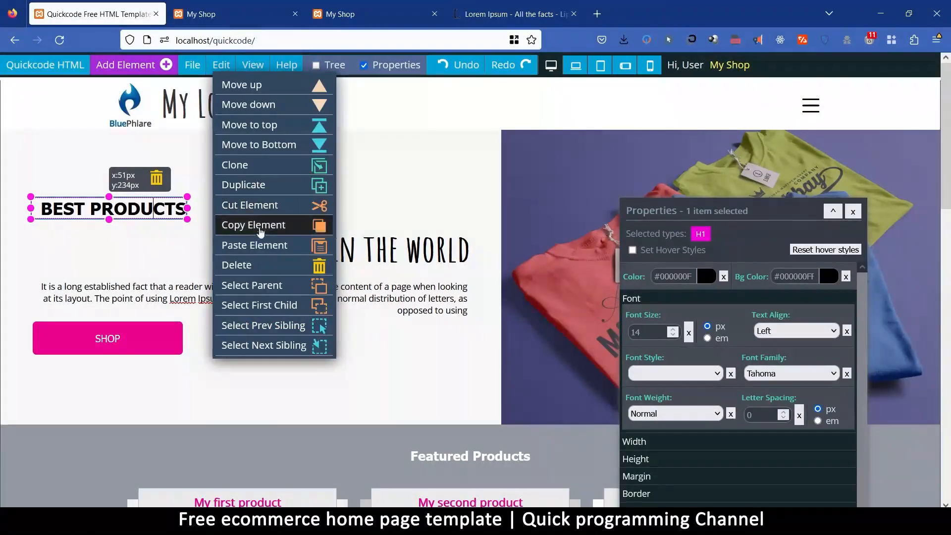
left_click(268, 287)
left_click(267, 288)
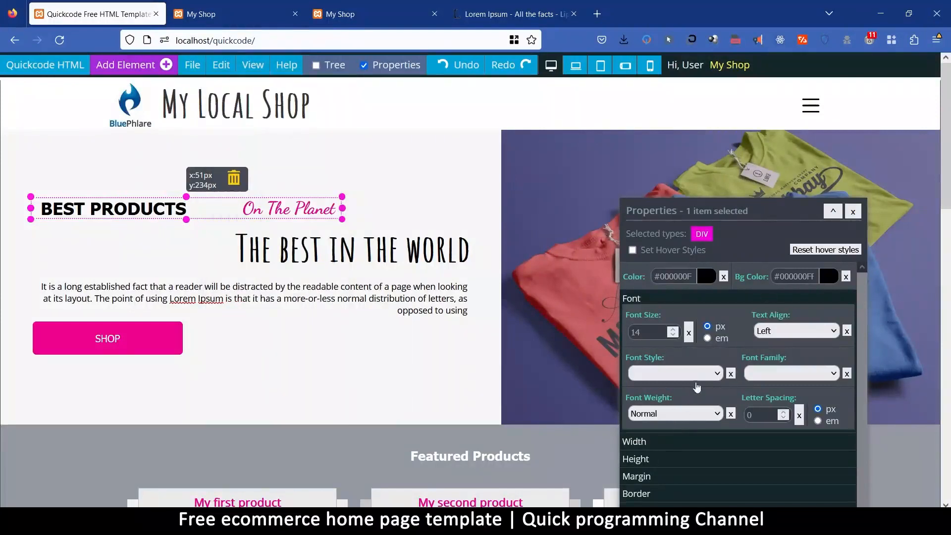
scroll(707, 418, "down", 5)
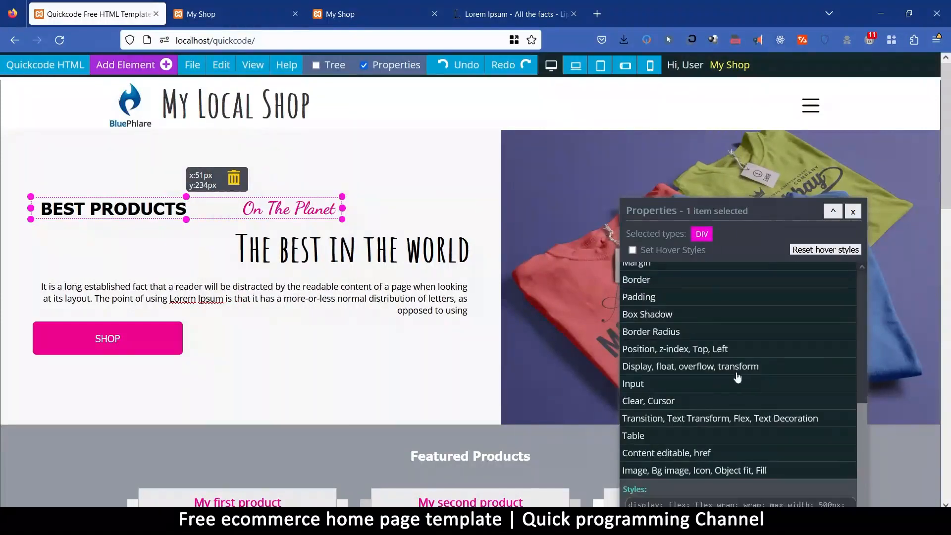
left_click(703, 366)
left_click(775, 399)
left_click(774, 447)
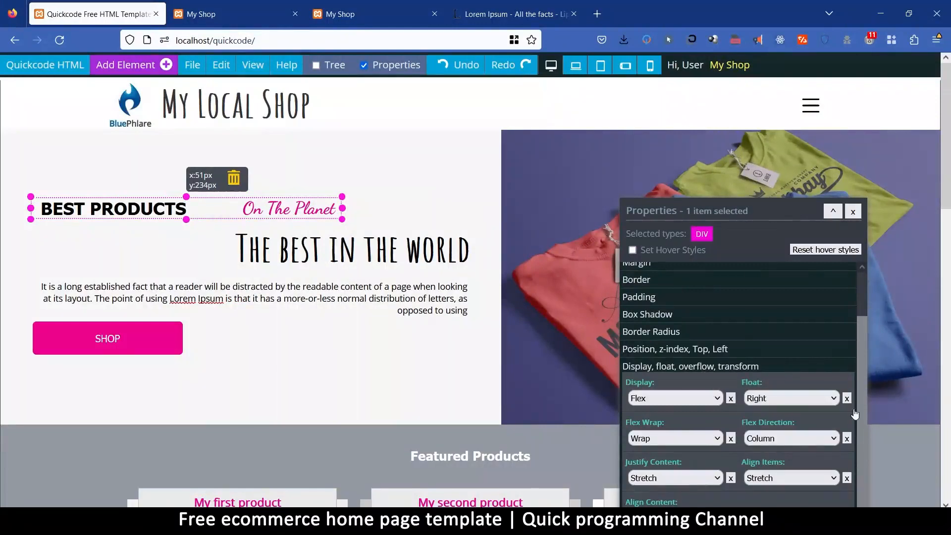
left_click(848, 398)
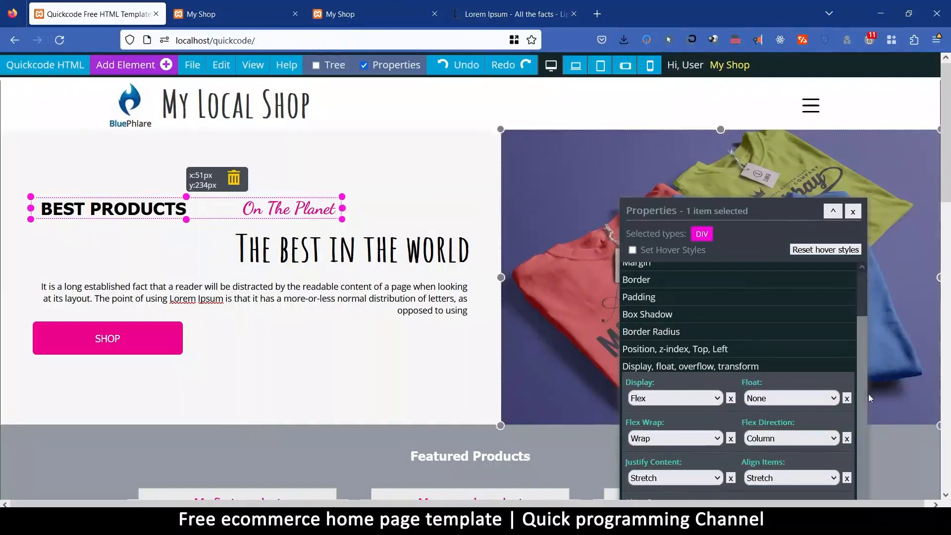
Try left text alignment on the banner's light text block, and settle on Center.
left_click(331, 146)
scroll(732, 296, "up", 3)
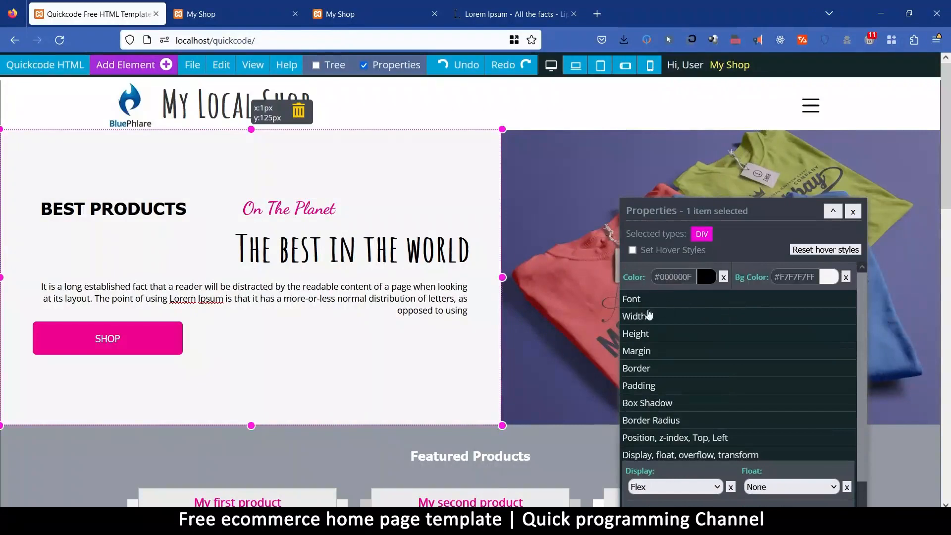
left_click(653, 305)
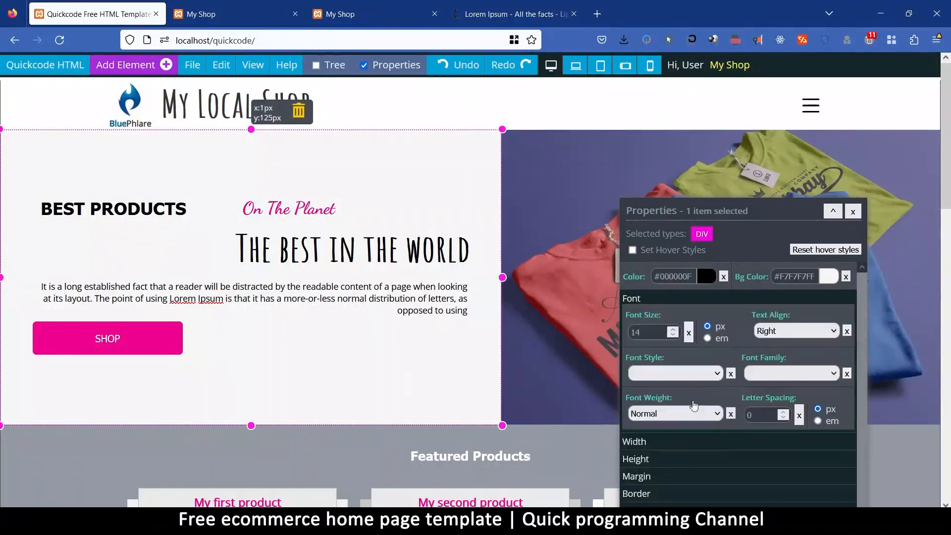
left_click(808, 333)
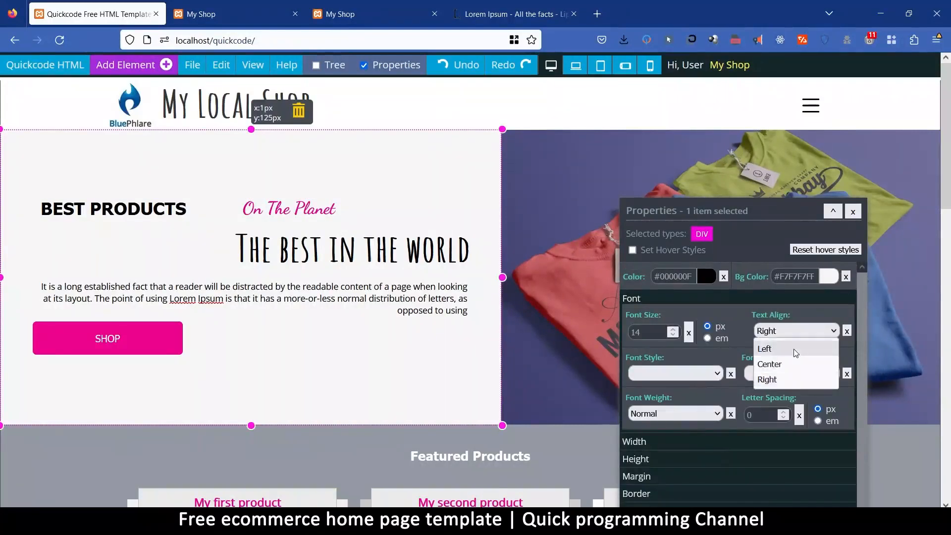
left_click(797, 352)
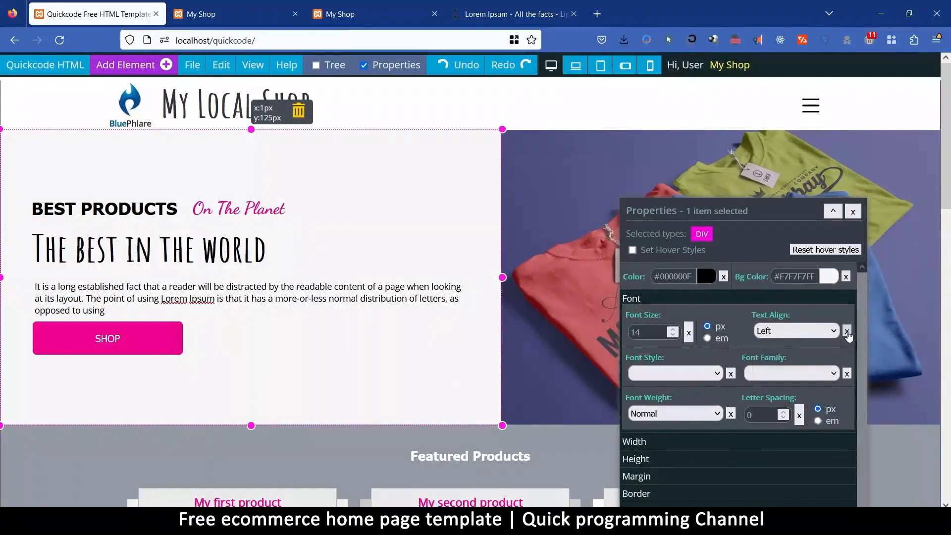
left_click(800, 337)
left_click(785, 364)
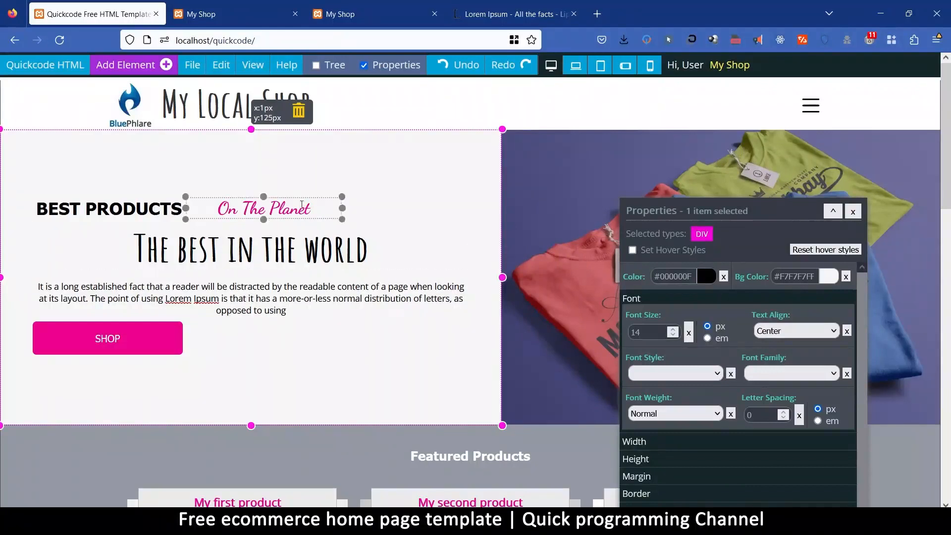
Remove the maximum width from the row containing the "BEST PRODUCTS" and "On The Planet" headings.
left_click(329, 208)
right_click(326, 208)
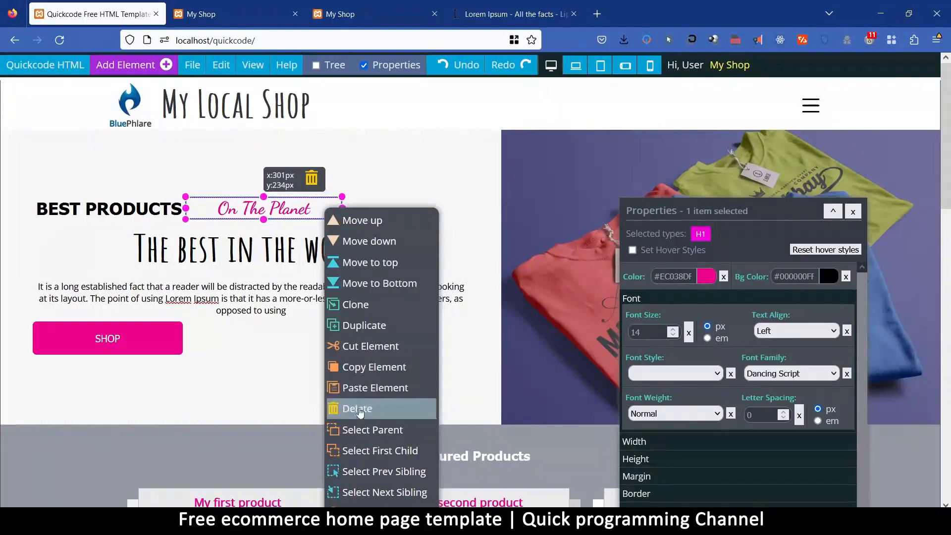
left_click(389, 430)
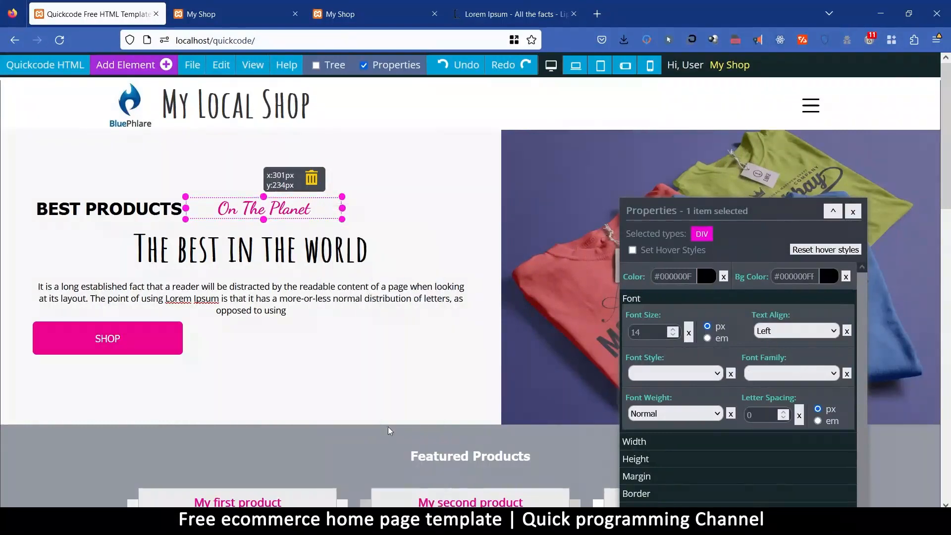
mouse_move(222, 65)
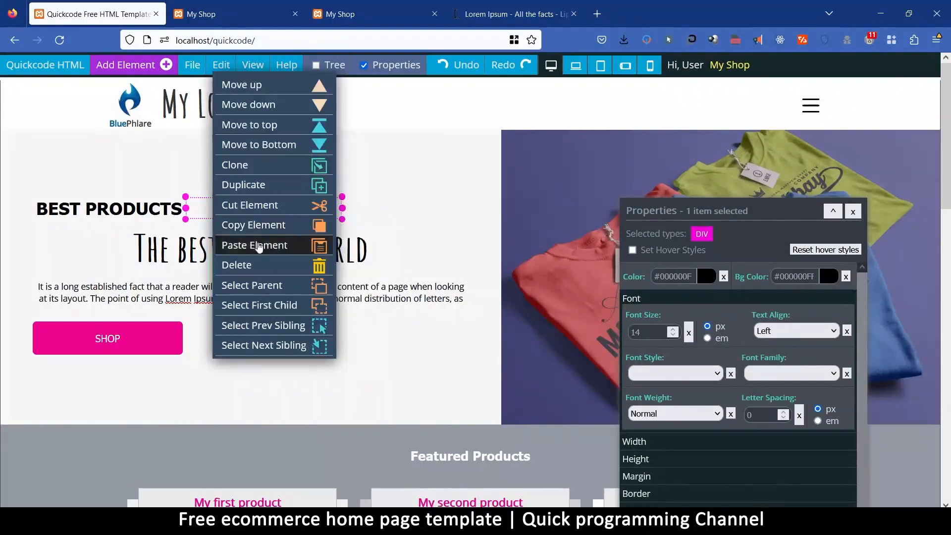
left_click(259, 288)
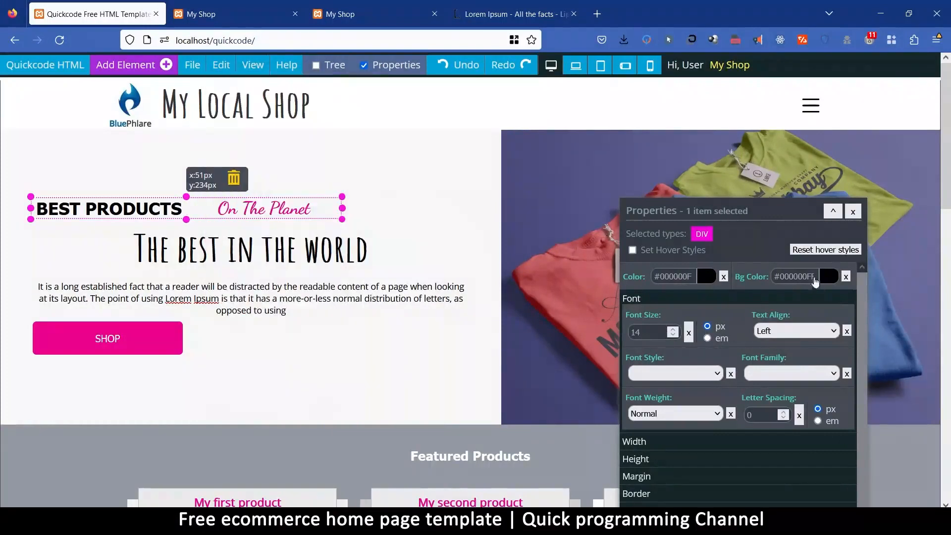
left_click(642, 442)
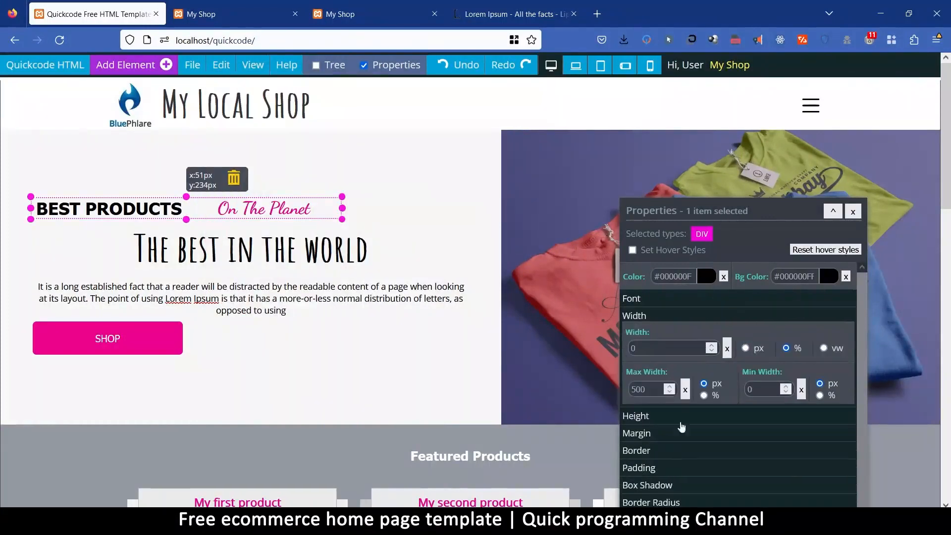
left_click(686, 390)
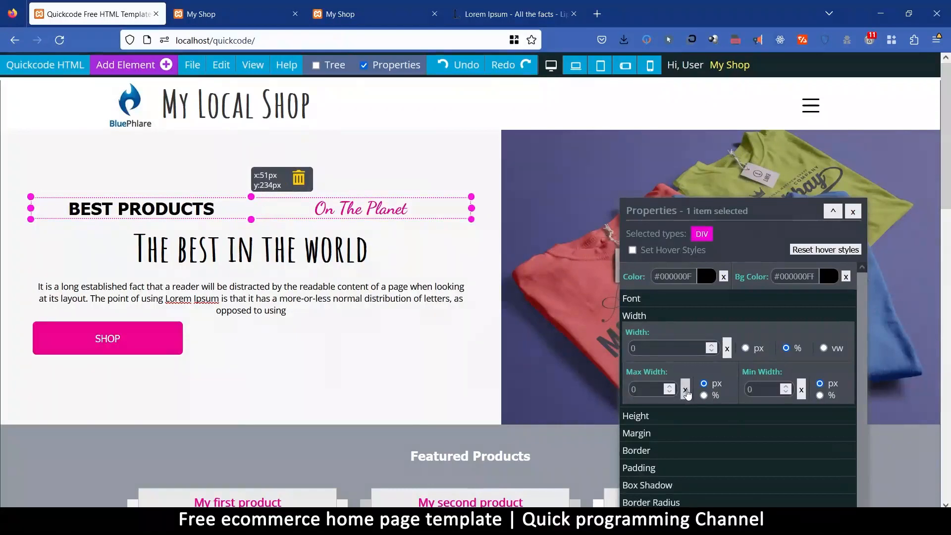
left_click(327, 379)
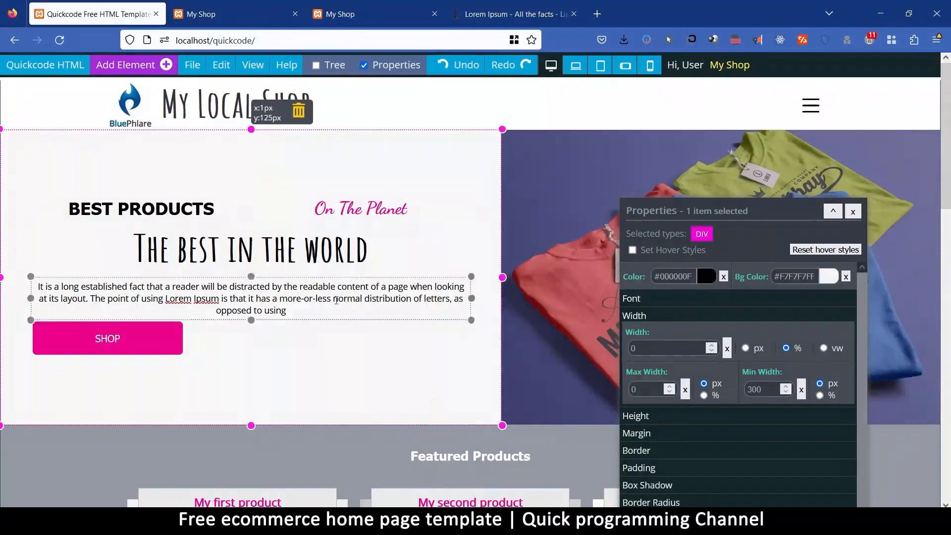
Set the background of all three featured product title labels to white.
scroll(462, 343, "down", 5)
scroll(461, 344, "up", 5)
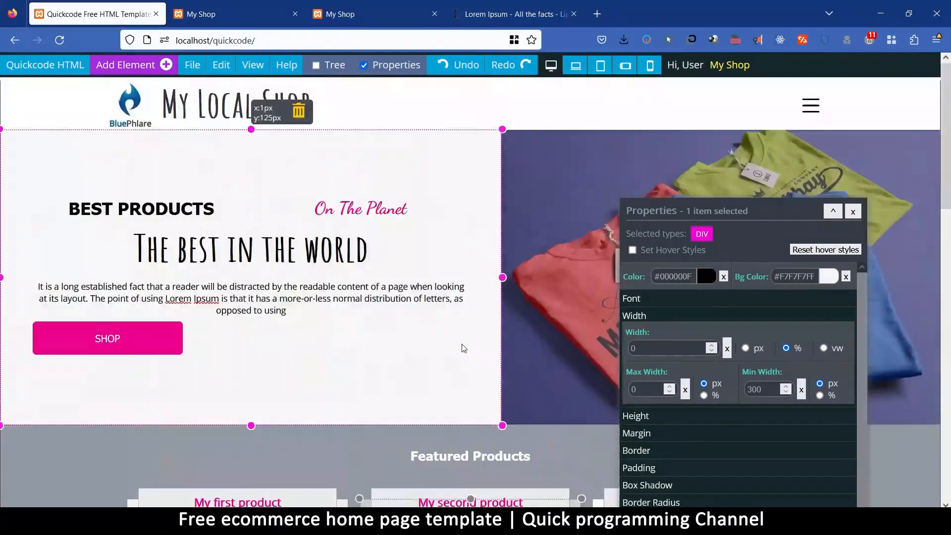
scroll(462, 347, "down", 4)
scroll(462, 344, "down", 3)
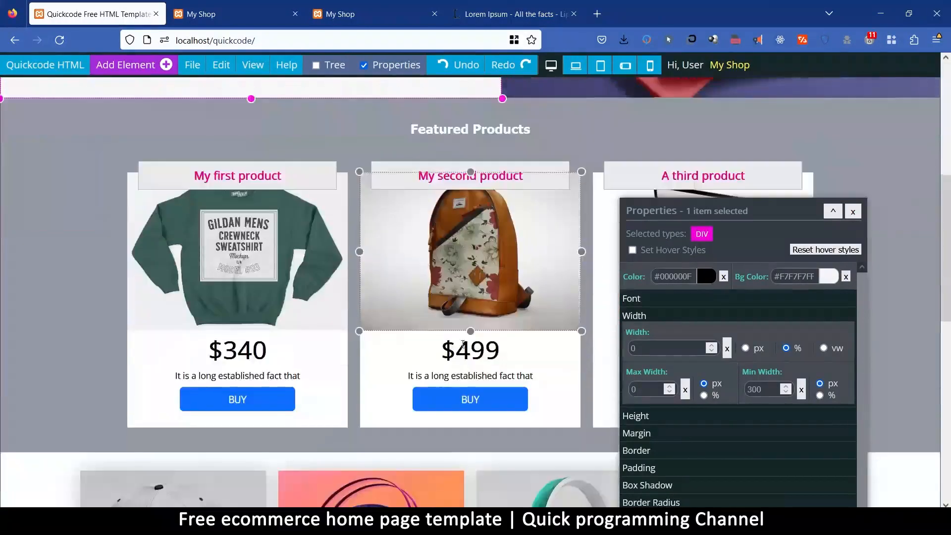
left_click(251, 131)
left_click(320, 173)
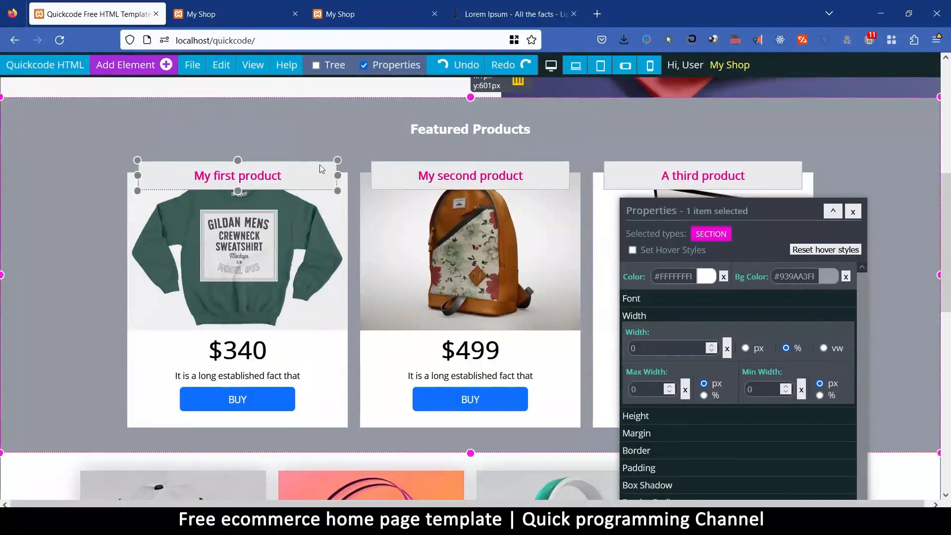
left_click(400, 170, "ctrl")
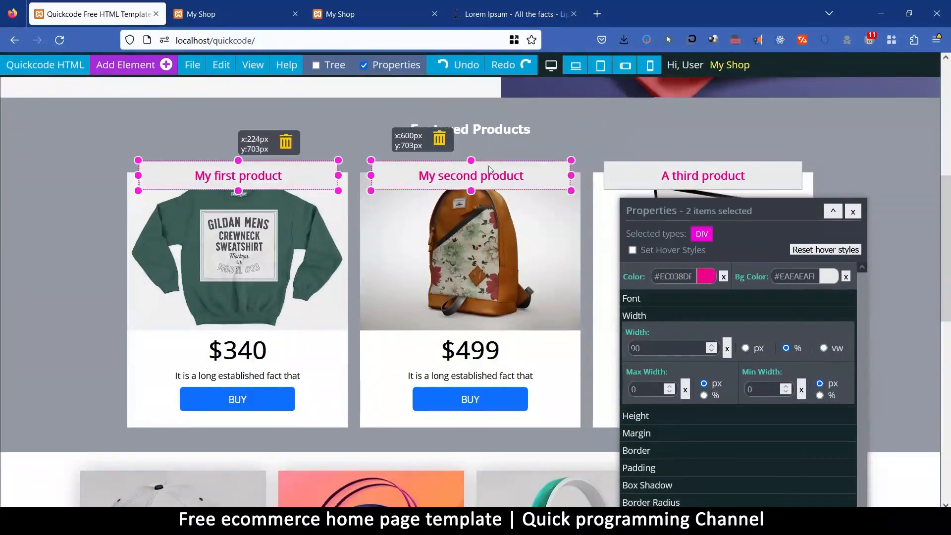
left_click(610, 171, "shift")
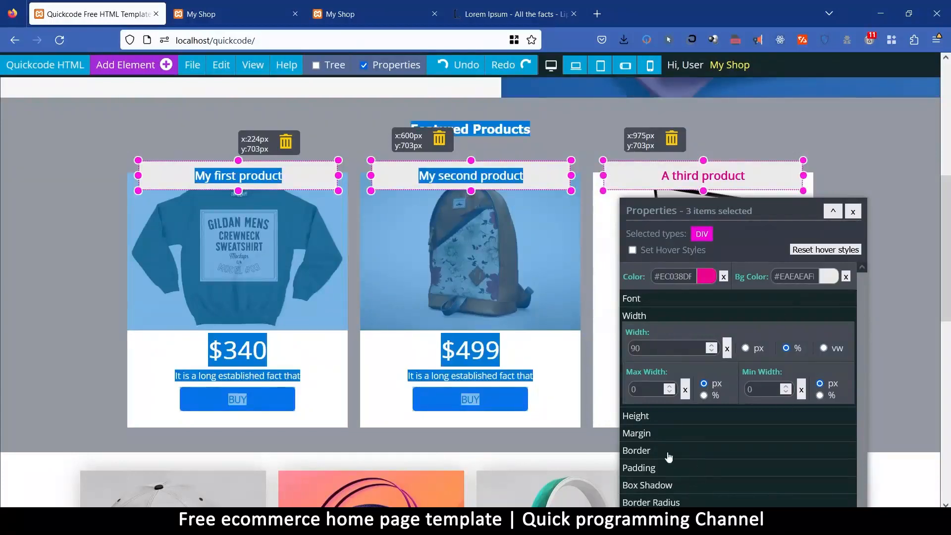
left_click(823, 277)
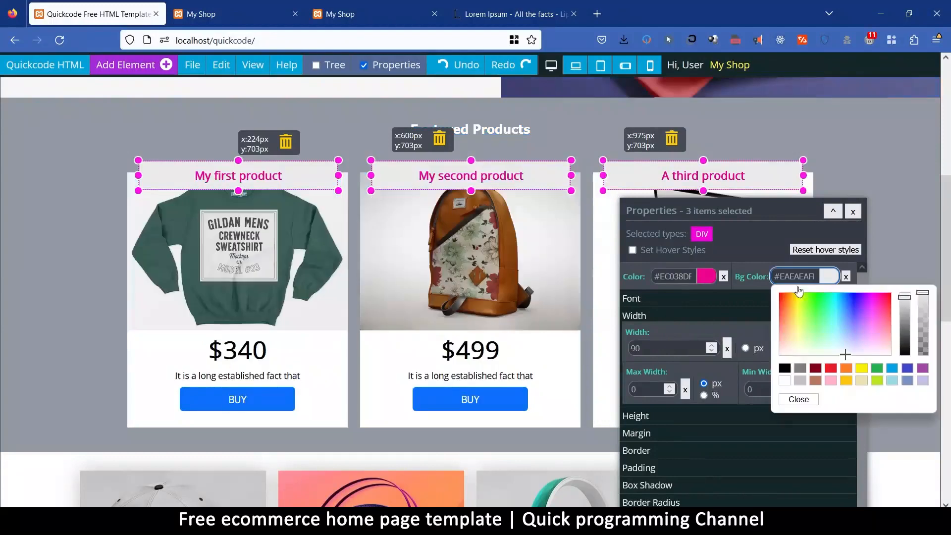
left_click(786, 381)
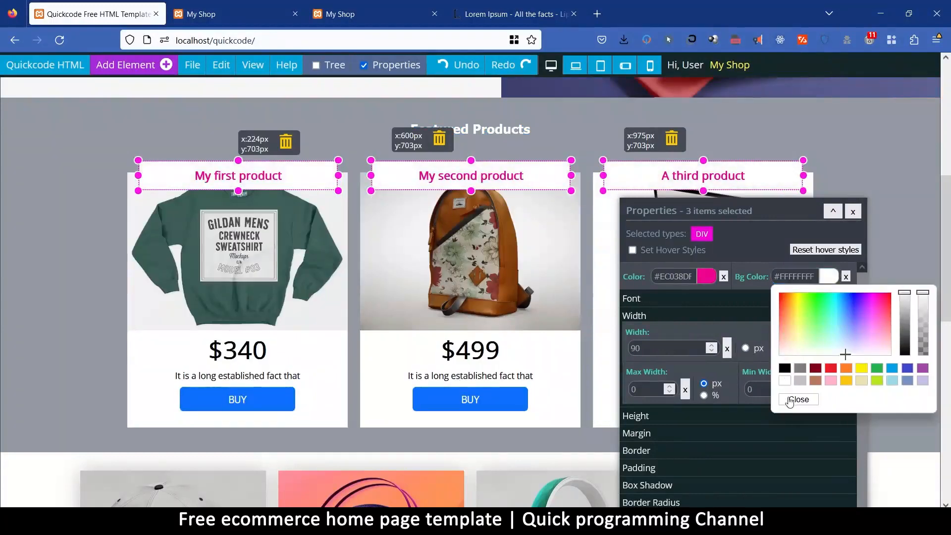
left_click(791, 400)
Give the Featured Products section a white background and black text.
left_click_drag(773, 214, 818, 442)
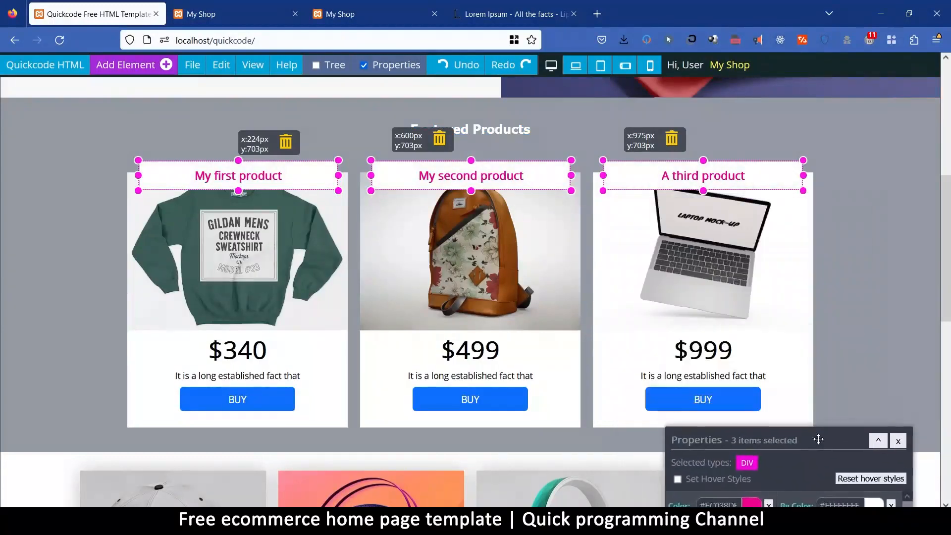
left_click(126, 122)
left_click_drag(774, 438, 727, 169)
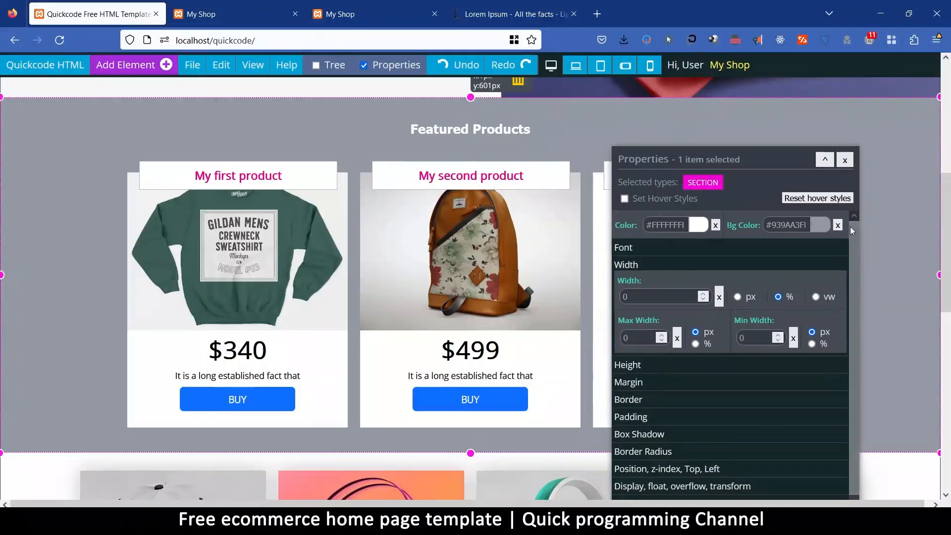
left_click(821, 226)
left_click(777, 329)
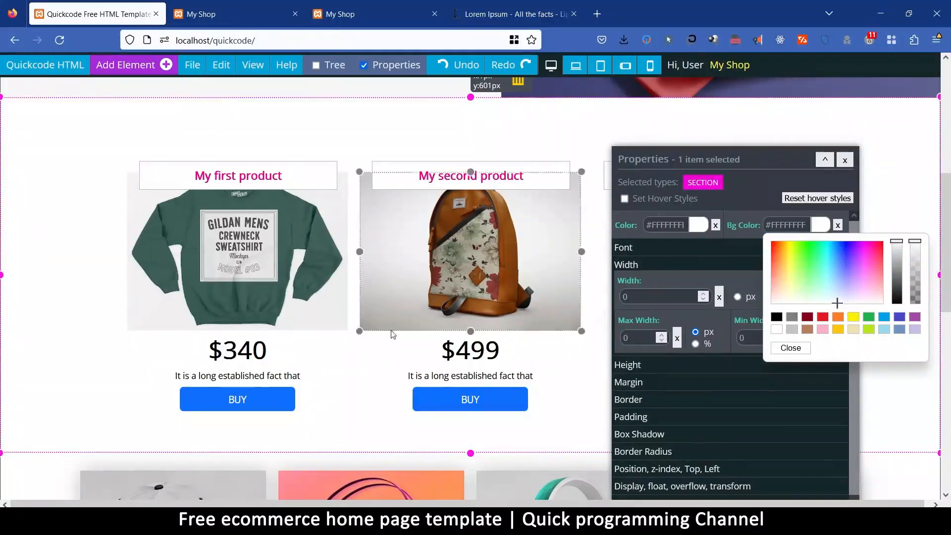
scroll(407, 338, "down", 5)
scroll(406, 338, "up", 5)
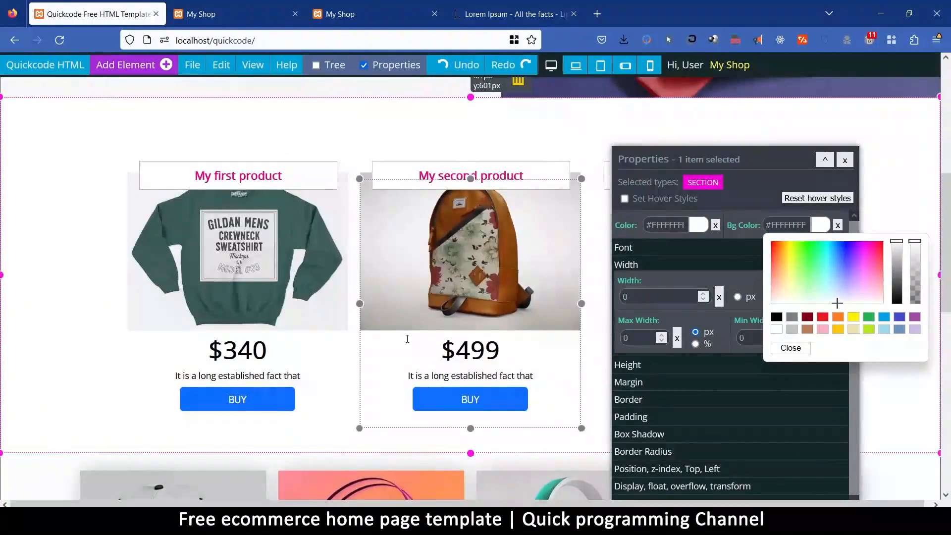
left_click(699, 225)
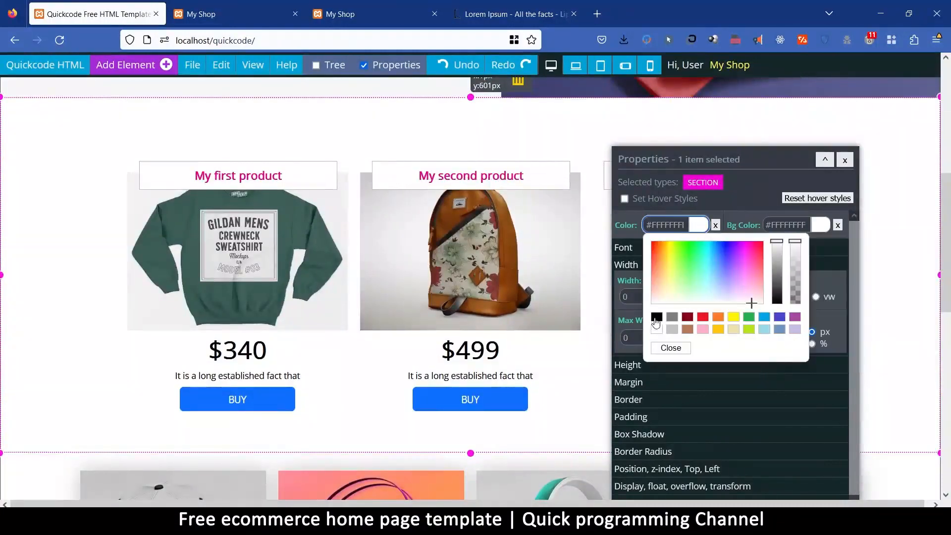
left_click(656, 318)
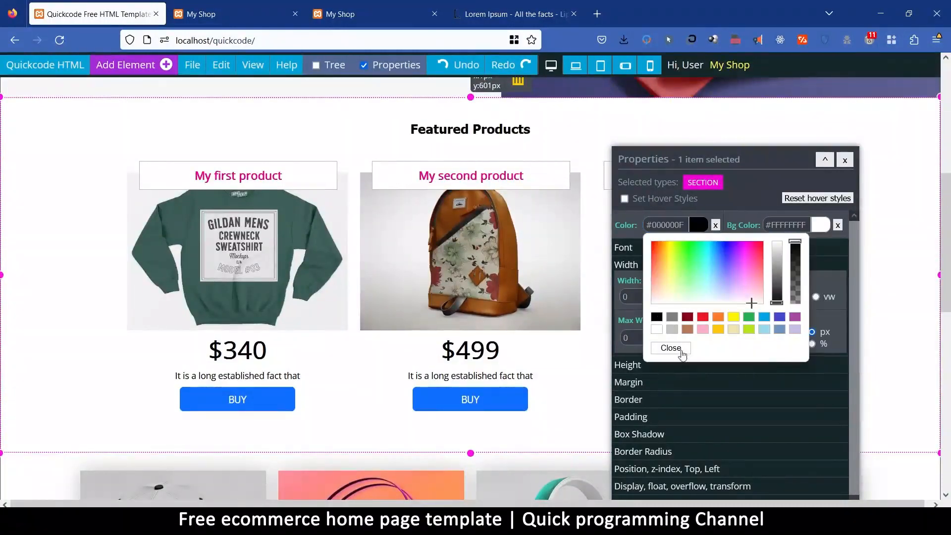
left_click(671, 349)
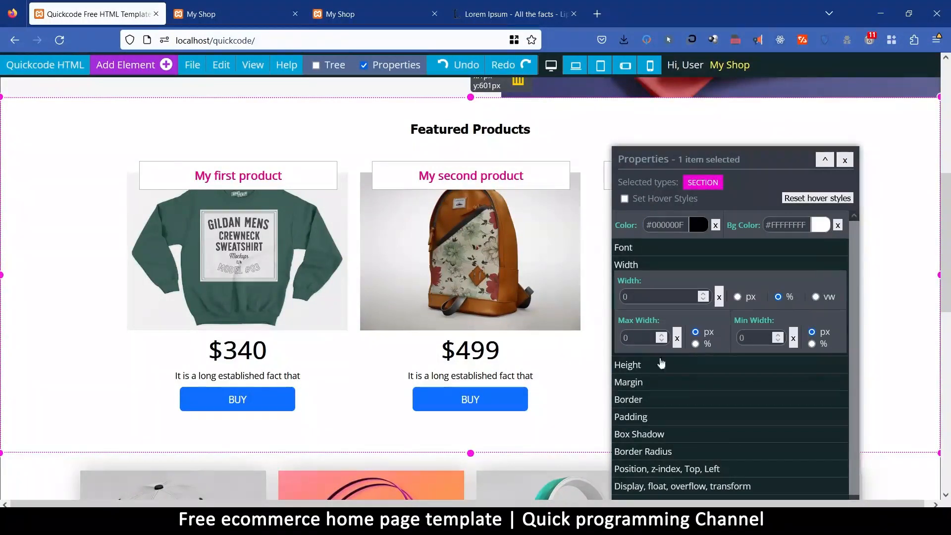
Try a box shadow with x 1, y 1, blur 30 and colour #BDBDBD on all three featured product cards.
left_click(134, 404)
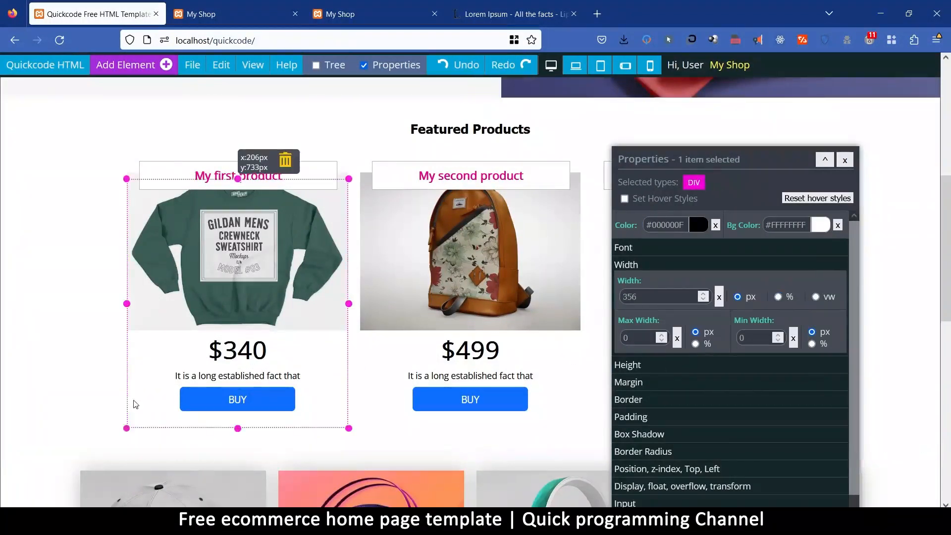
scroll(780, 382, "down", 5)
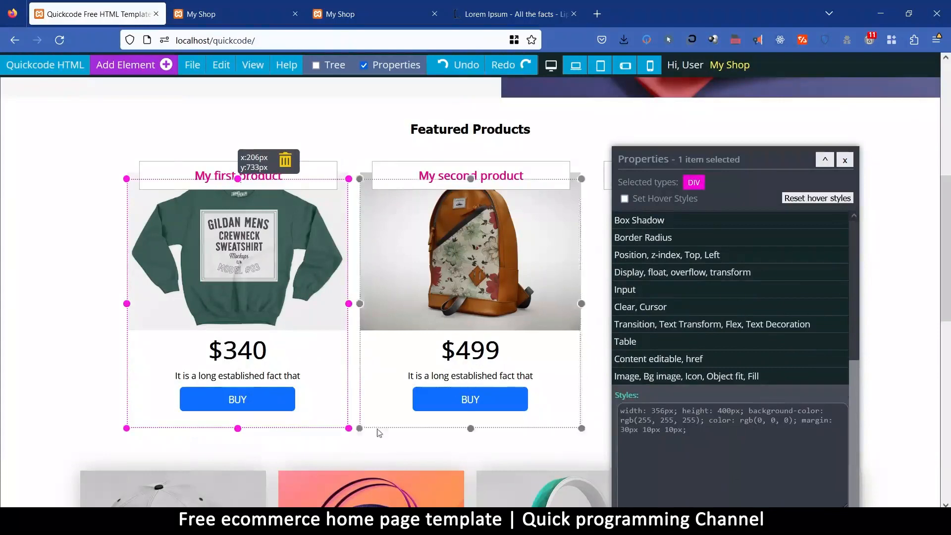
left_click(366, 424, "shift")
left_click_drag(658, 156, 678, 111)
left_click(610, 417, "shift")
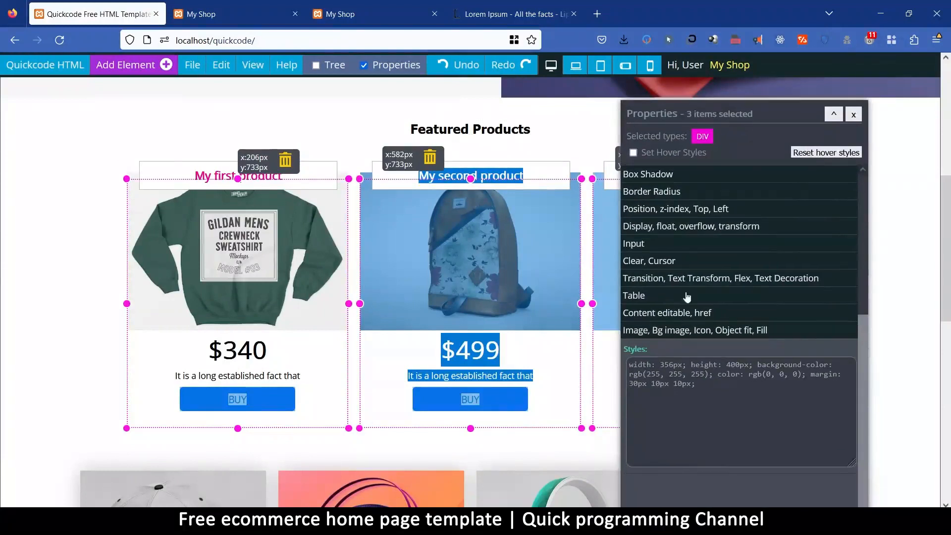
left_click(664, 176)
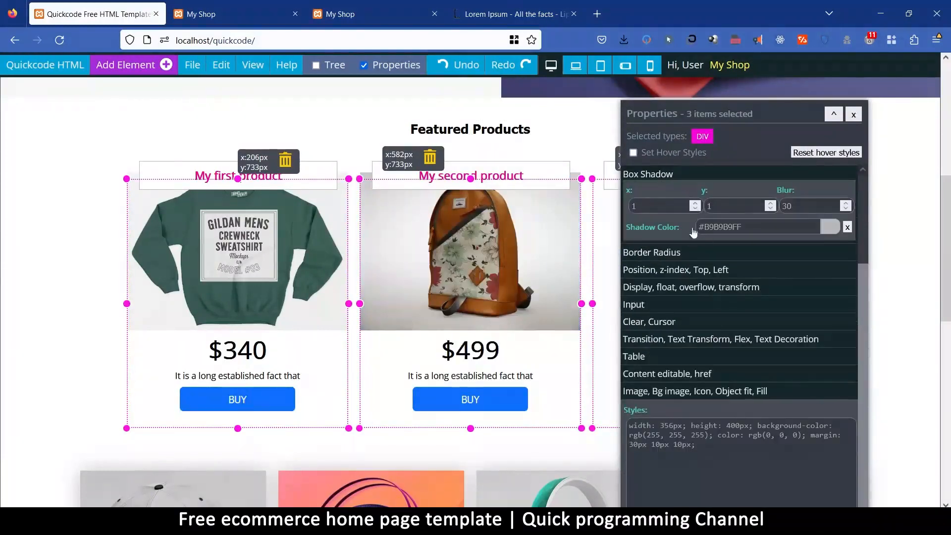
double_click(802, 209)
type("30")
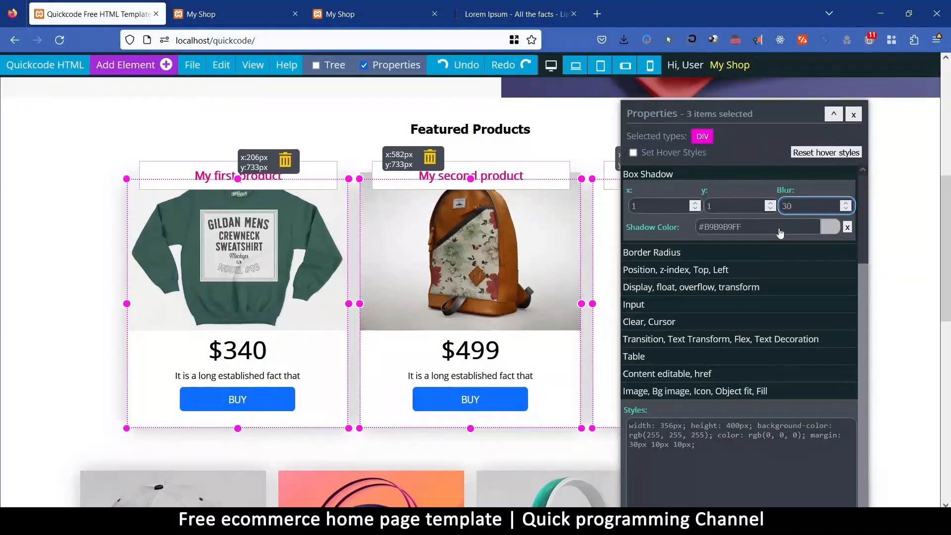
left_click(824, 230)
mouse_move(830, 262)
left_mouse_down()
mouse_move(830, 250)
mouse_move(841, 283)
mouse_move(841, 259)
left_mouse_up()
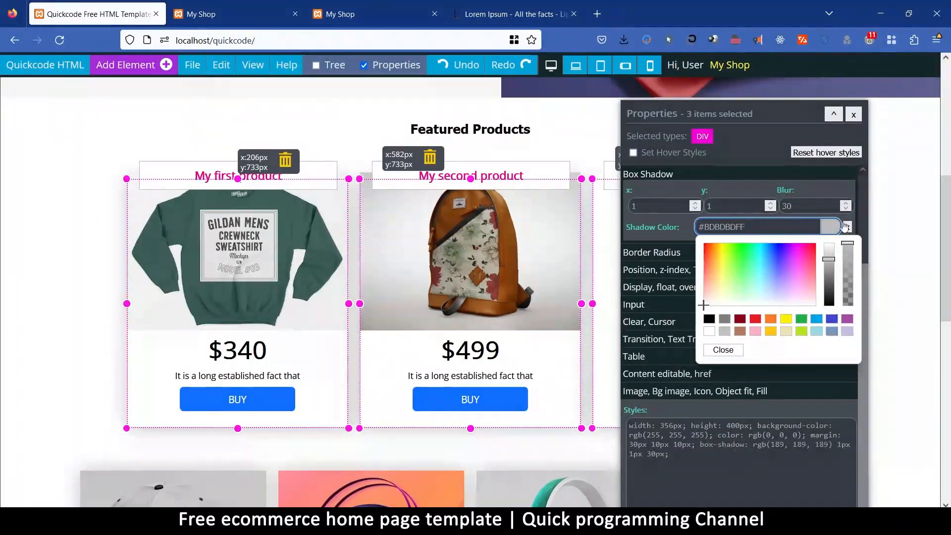
left_click(845, 226)
left_click_drag(710, 108, 796, 299)
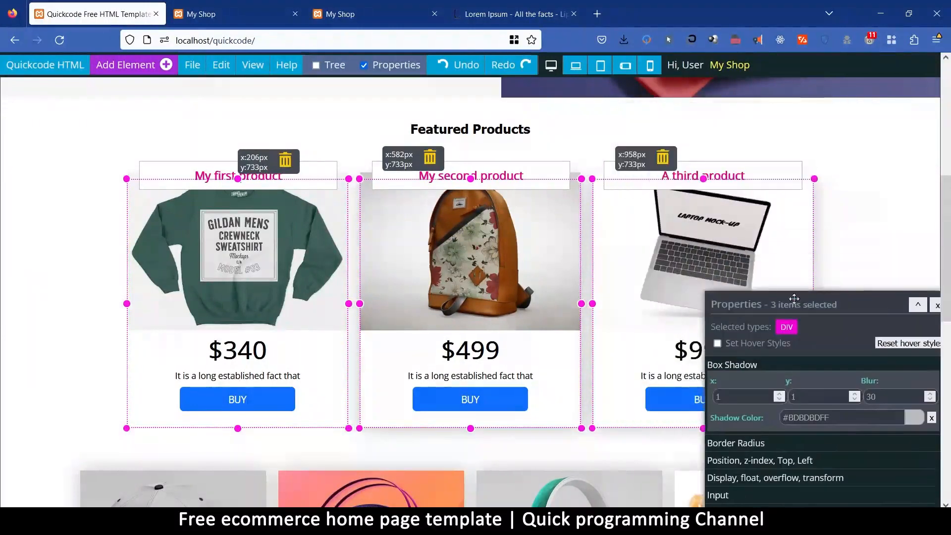
Examine the featured product cards' shadows against the product grid below them.
left_click(355, 322)
scroll(233, 302, "down", 5)
scroll(235, 305, "down", 5)
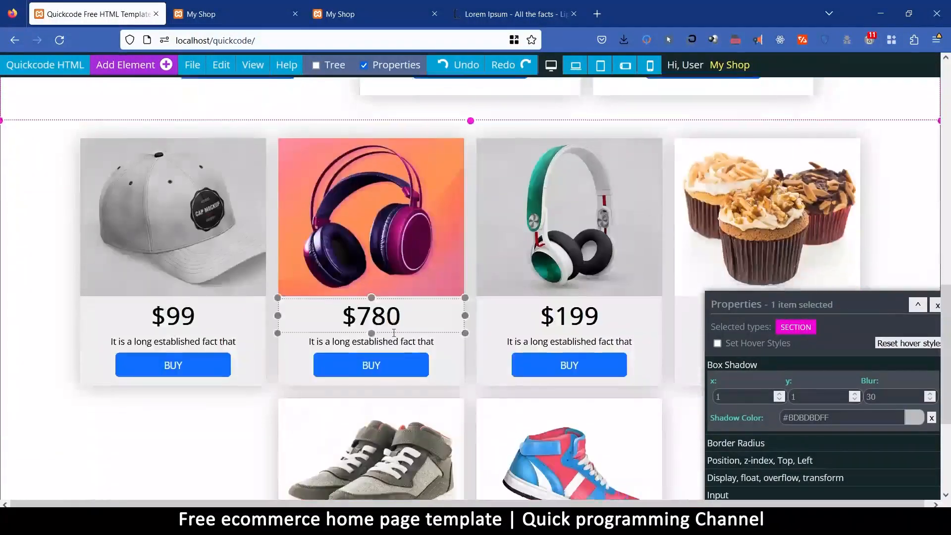
scroll(403, 343, "up", 5)
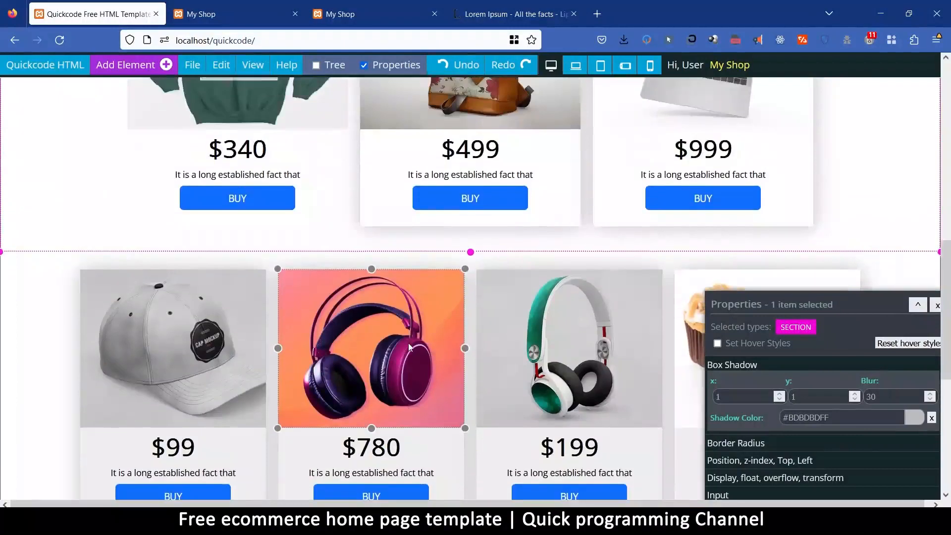
scroll(408, 343, "down", 3)
scroll(592, 388, "up", 10)
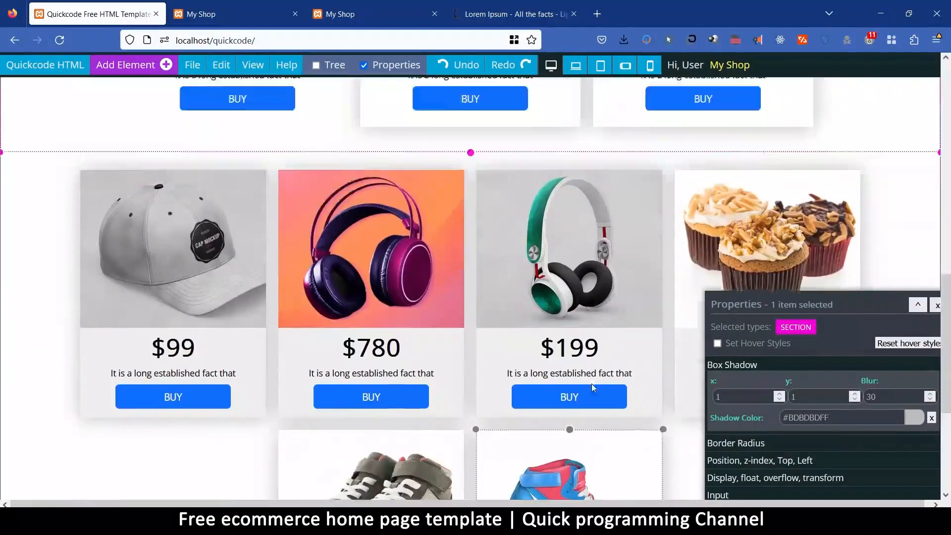
scroll(592, 384, "down", 4)
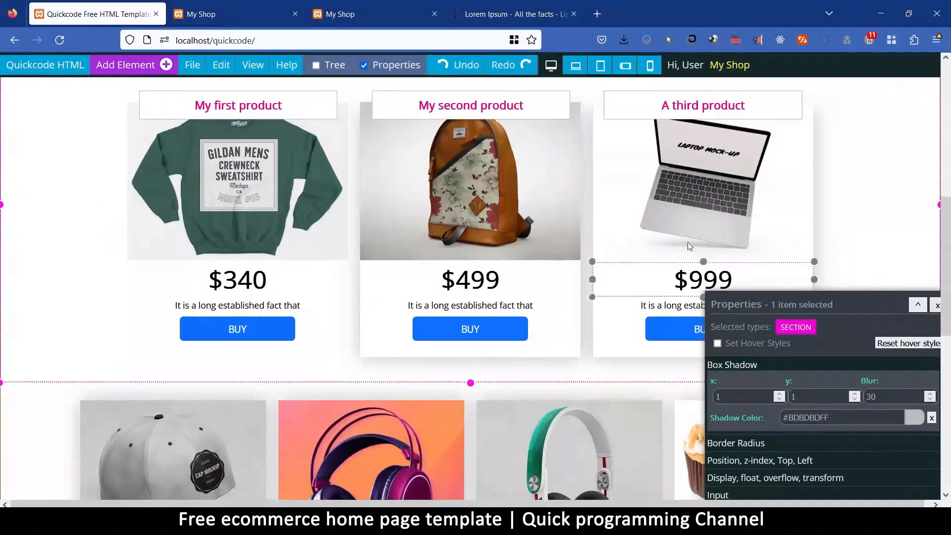
Clear the box shadow from the three featured product cards.
left_click(611, 346)
left_click(573, 356, "shift")
left_click(342, 351, "shift")
left_click_drag(771, 302, 675, 162)
left_click(836, 279)
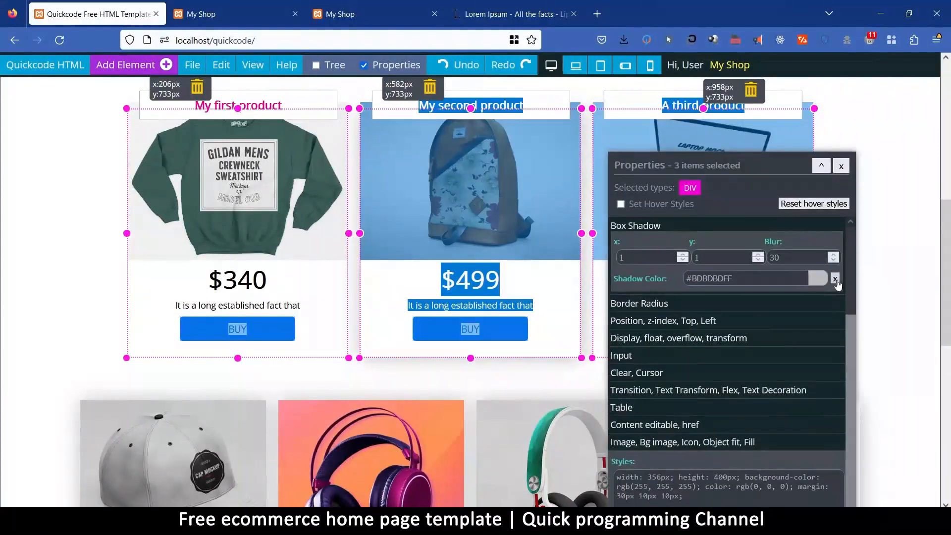
left_click(575, 346)
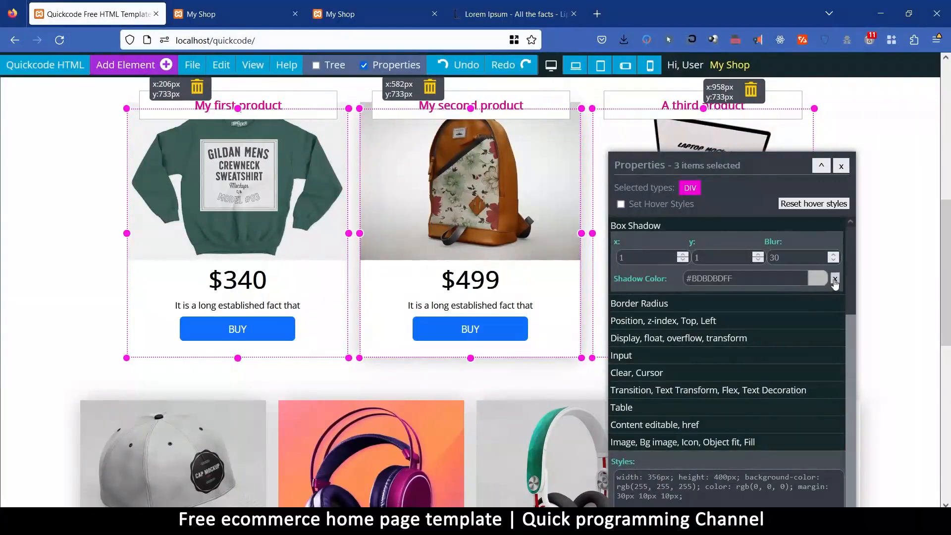
left_click(565, 341)
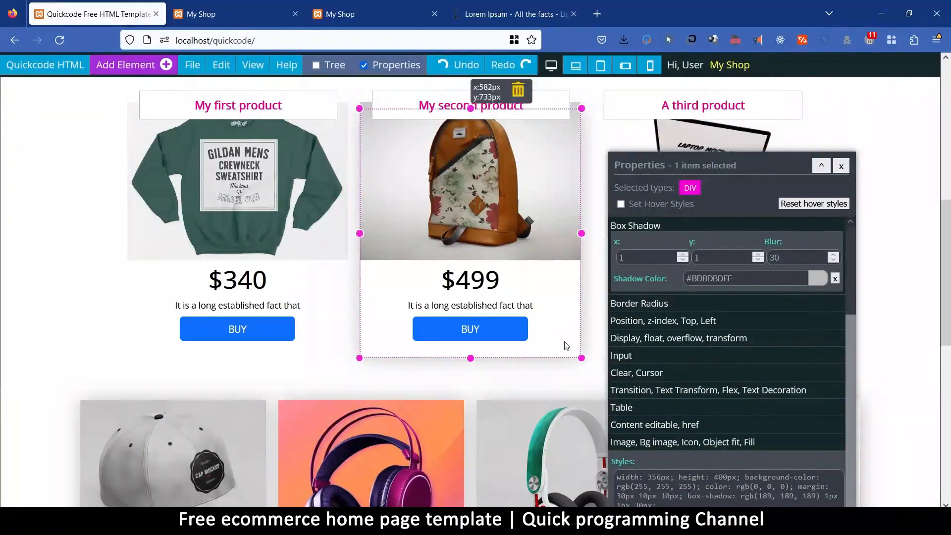
left_click(835, 279)
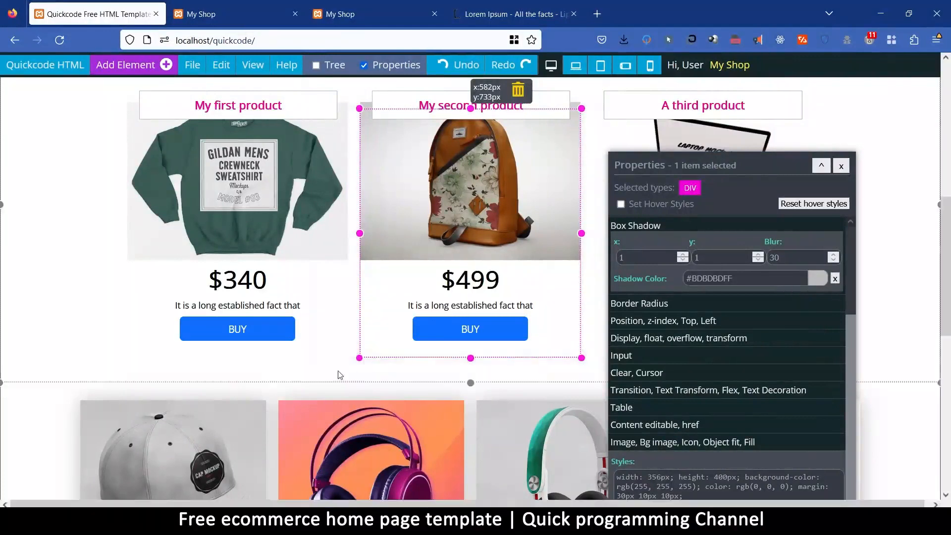
left_click(343, 347)
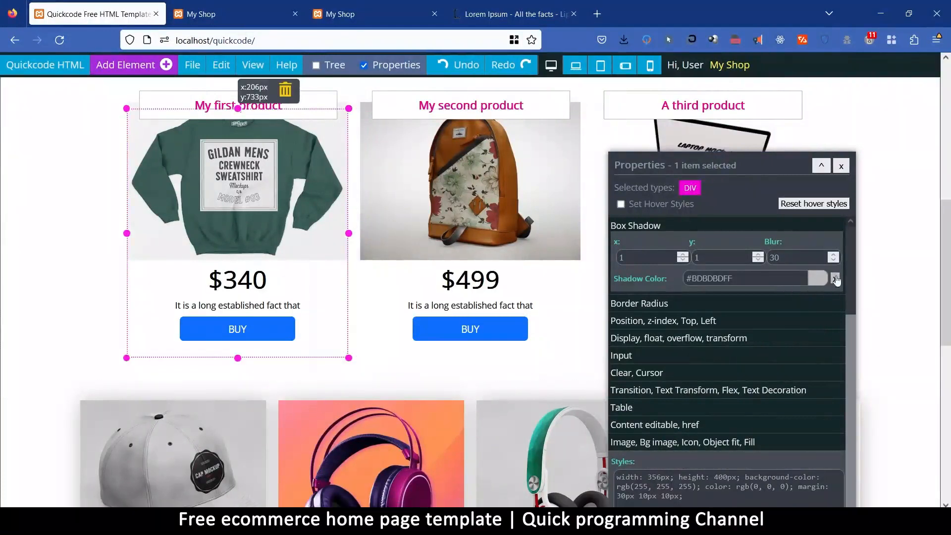
left_click_drag(728, 165, 665, 147)
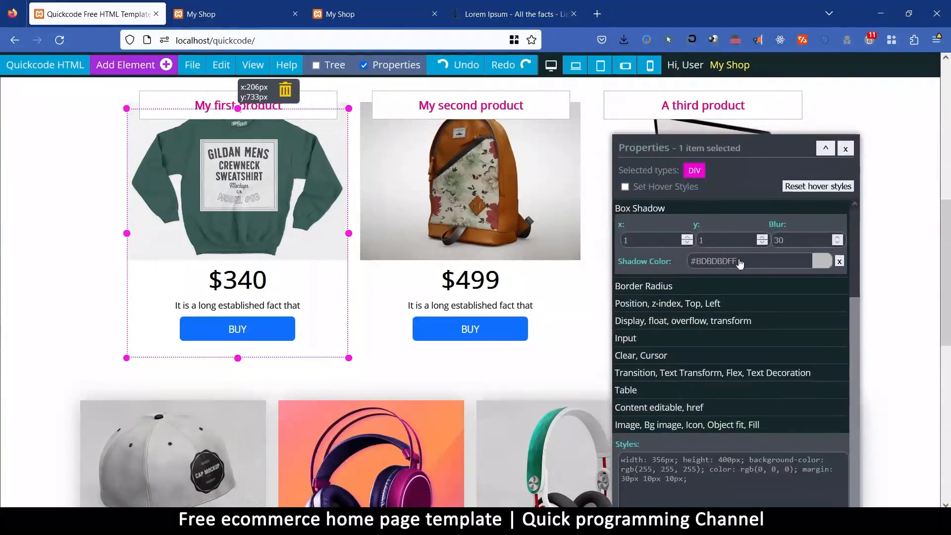
Hide the element properties and open a preview of the page in a new tab.
left_click(360, 374)
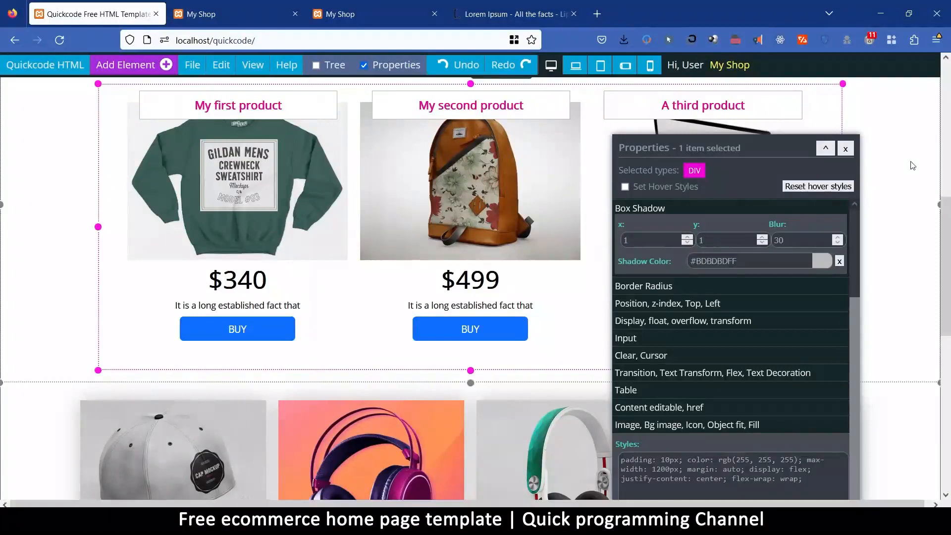
left_click(845, 148)
left_click(192, 65)
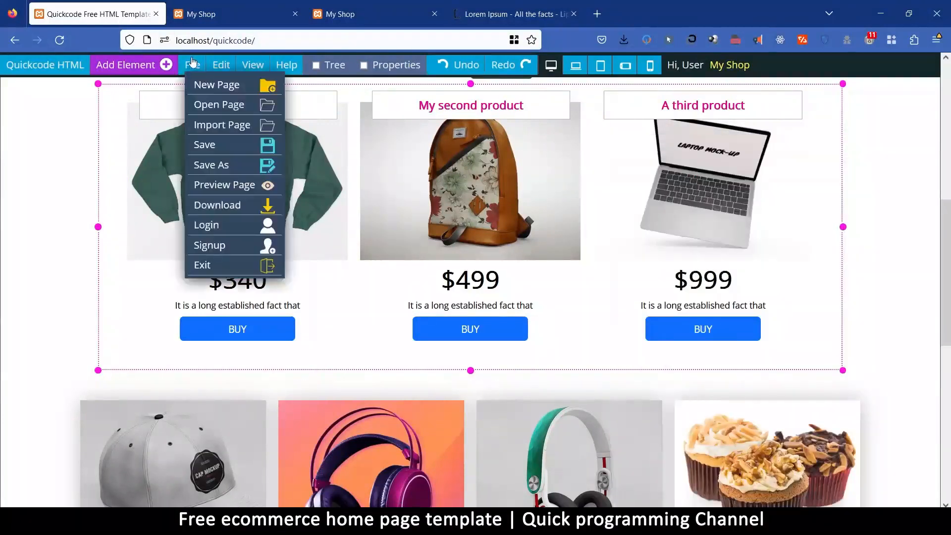
left_click(229, 187)
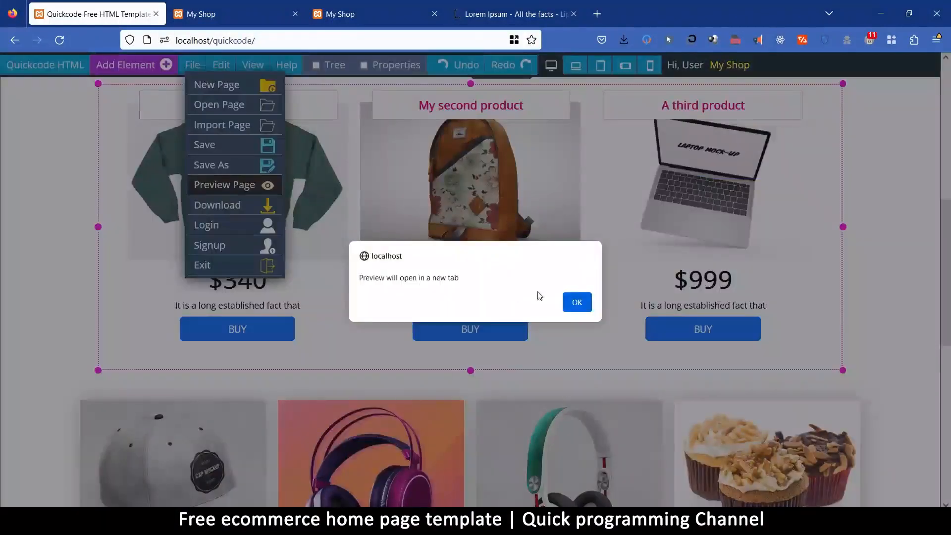
left_click(575, 302)
Examine the Featured Products section and the product grid below it in the page preview.
scroll(352, 277, "down", 5)
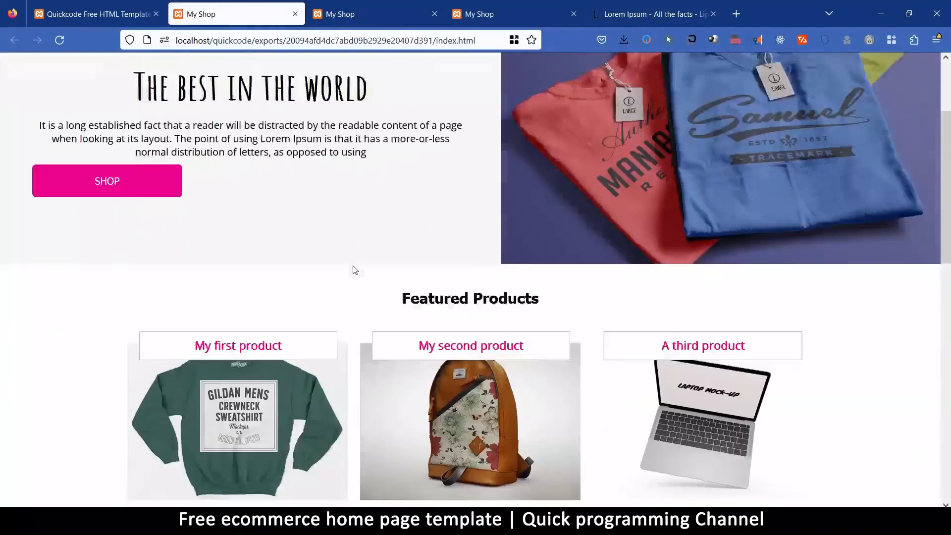
scroll(353, 311, "down", 10)
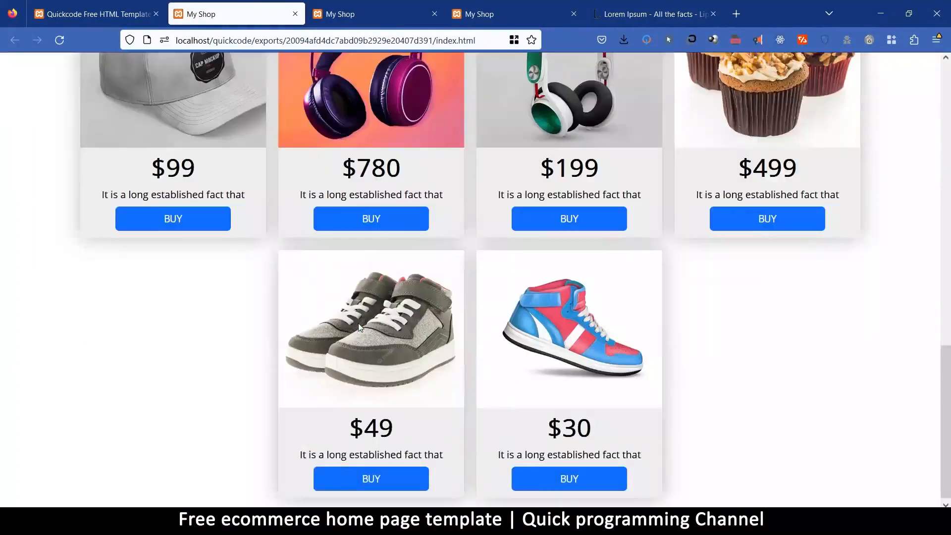
scroll(359, 328, "up", 4)
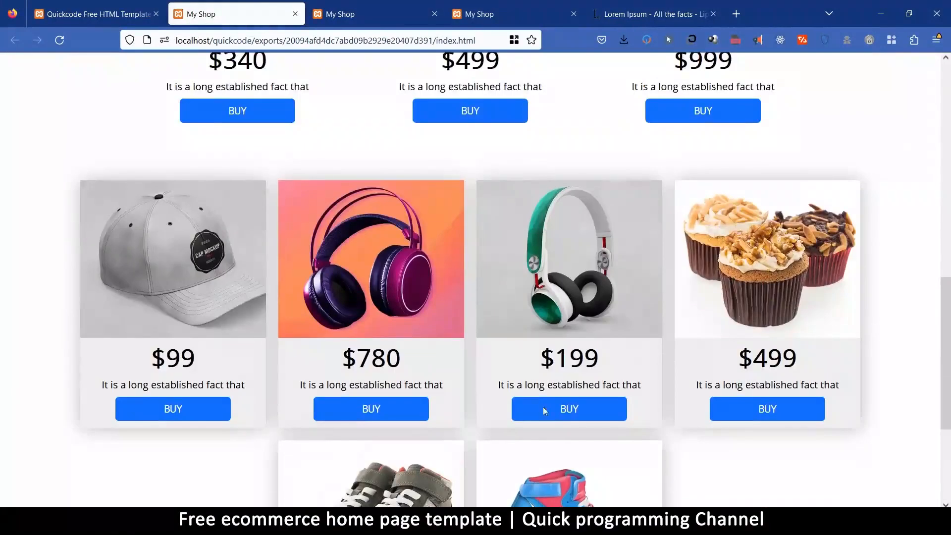
scroll(446, 393, "up", 5)
scroll(421, 392, "up", 2)
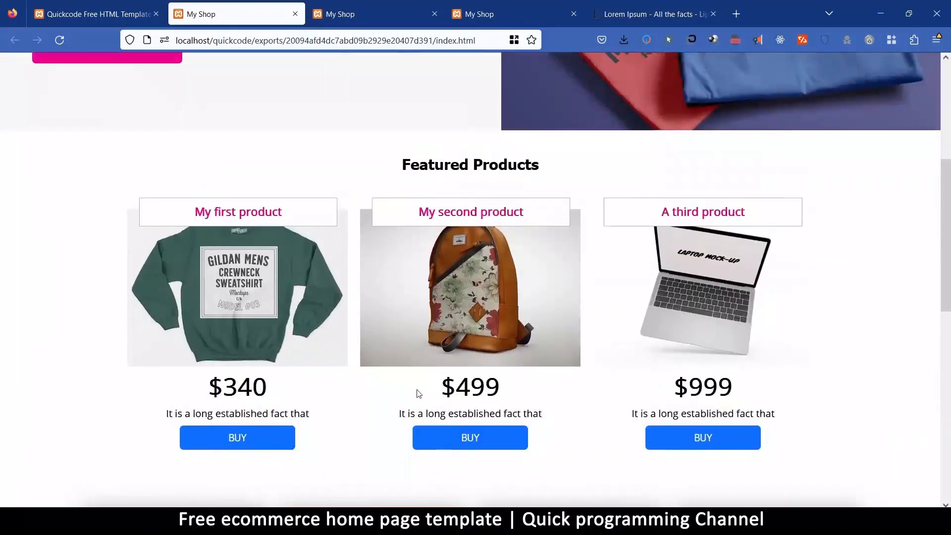
scroll(418, 393, "down", 4)
scroll(419, 393, "up", 4)
scroll(419, 393, "down", 3)
scroll(418, 389, "up", 1)
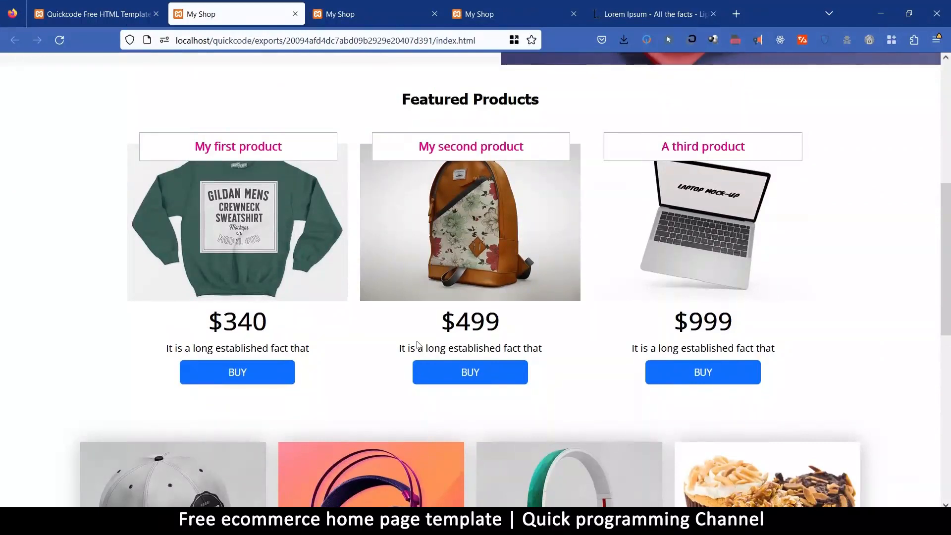
Return to the page editor and remove the border from the "My first product" title label.
left_click(88, 13)
scroll(458, 207, "up", 3)
scroll(457, 206, "up", 2)
left_click(312, 296)
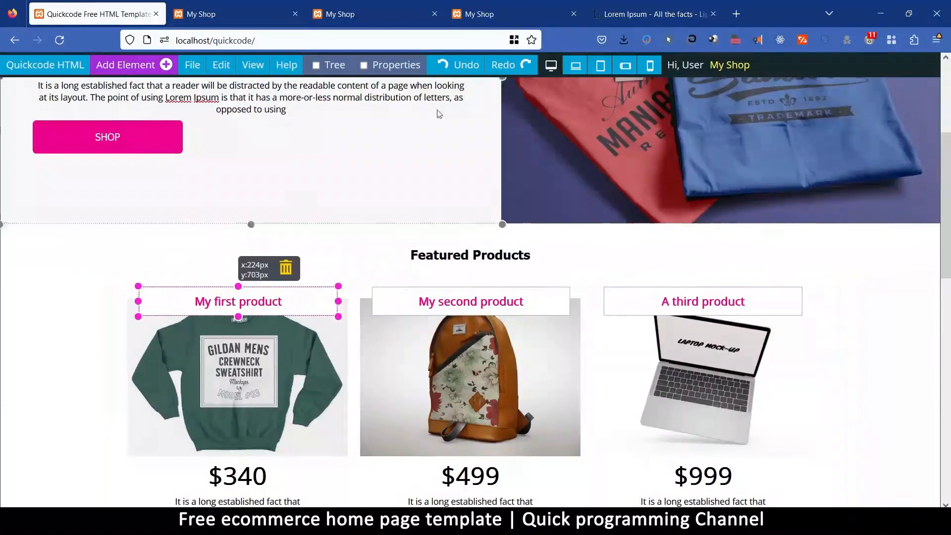
left_click(402, 63)
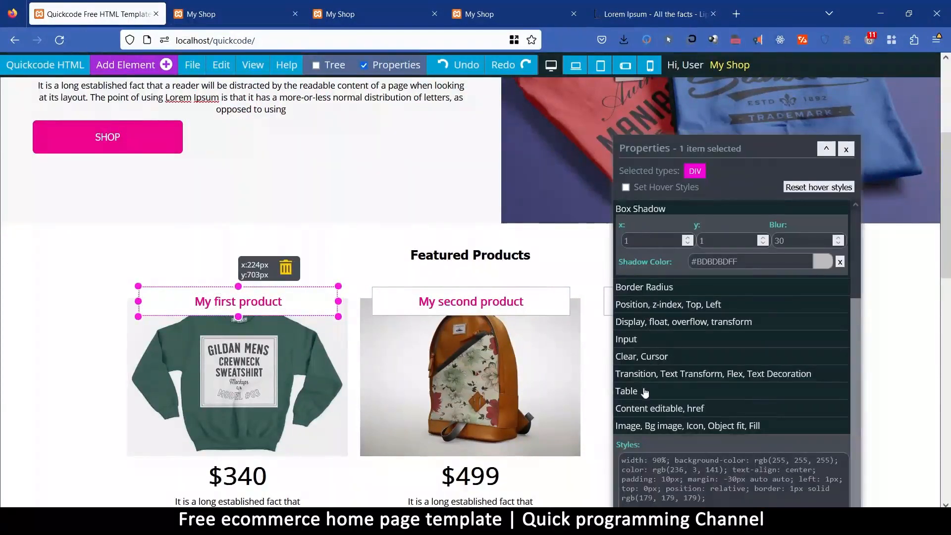
scroll(644, 376, "up", 5)
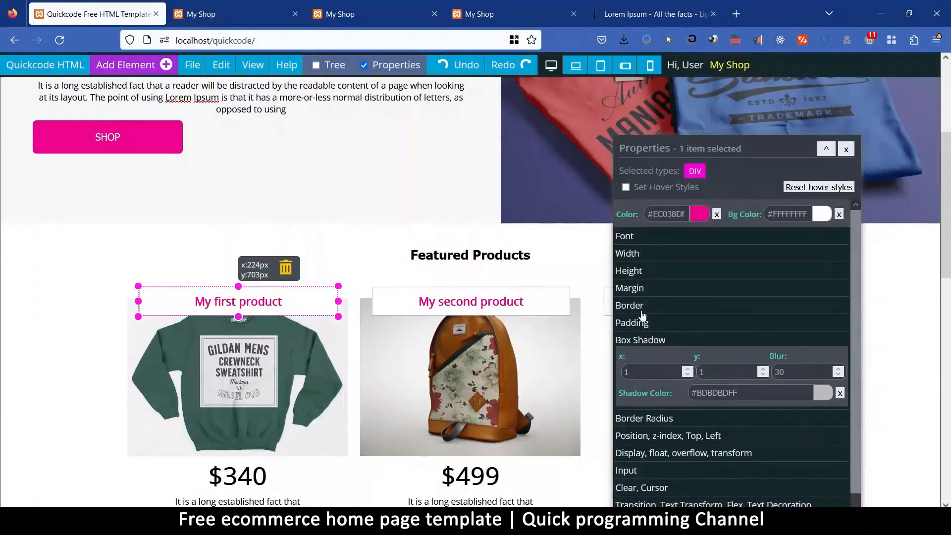
left_click(645, 307)
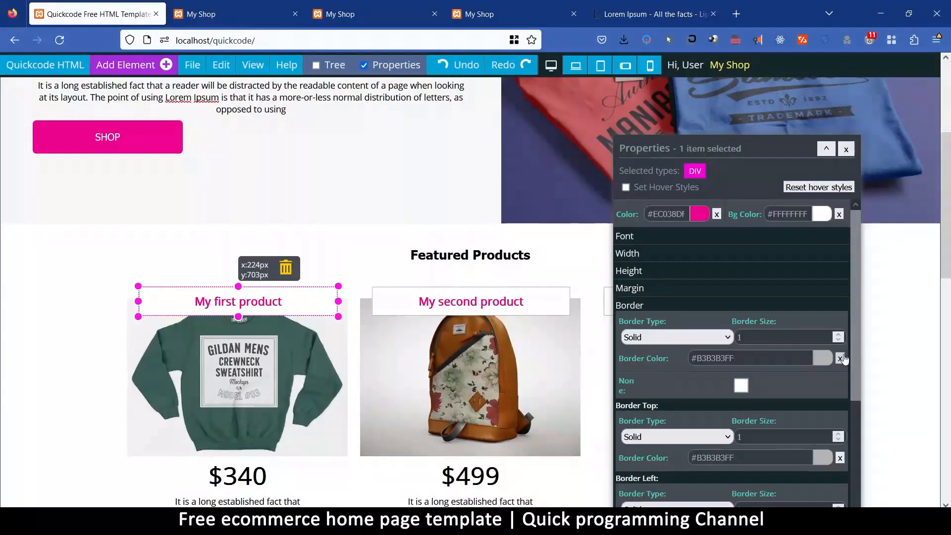
left_click(85, 337)
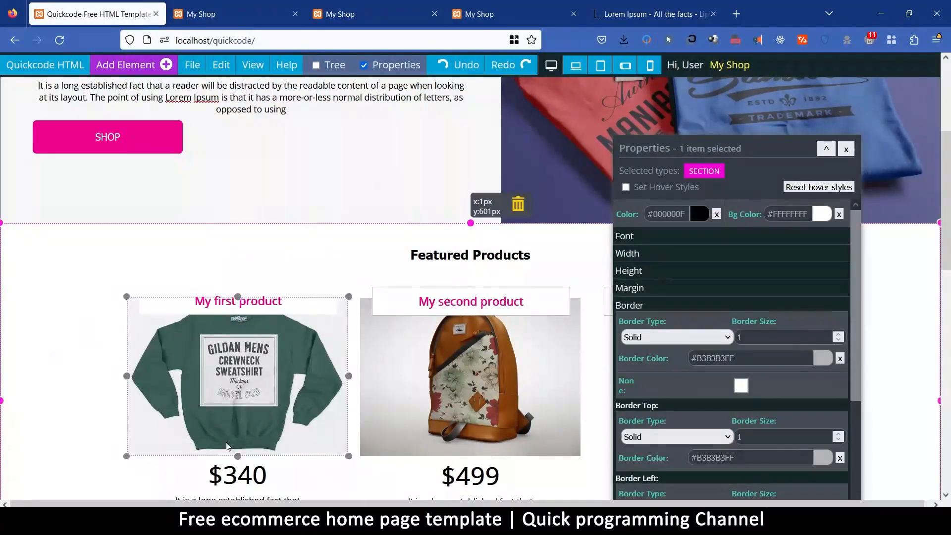
Set the background colour of the "My first product" title label to light grey #EFEFEF.
left_click(331, 313)
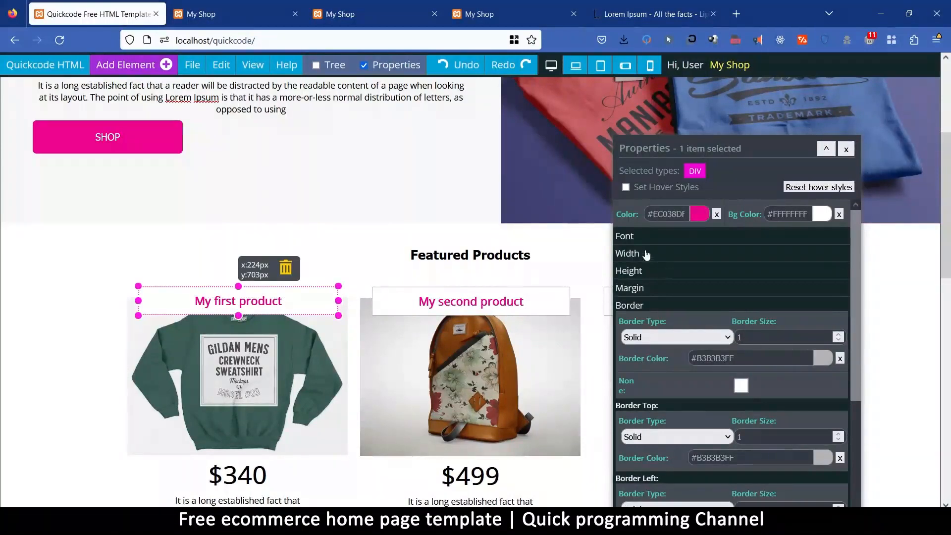
scroll(699, 309, "down", 5)
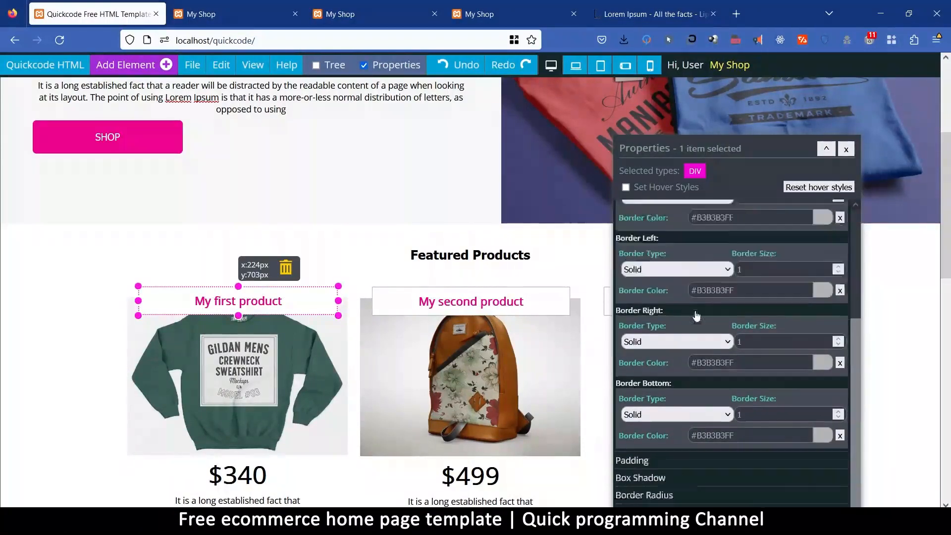
scroll(670, 327, "up", 5)
left_click(820, 218)
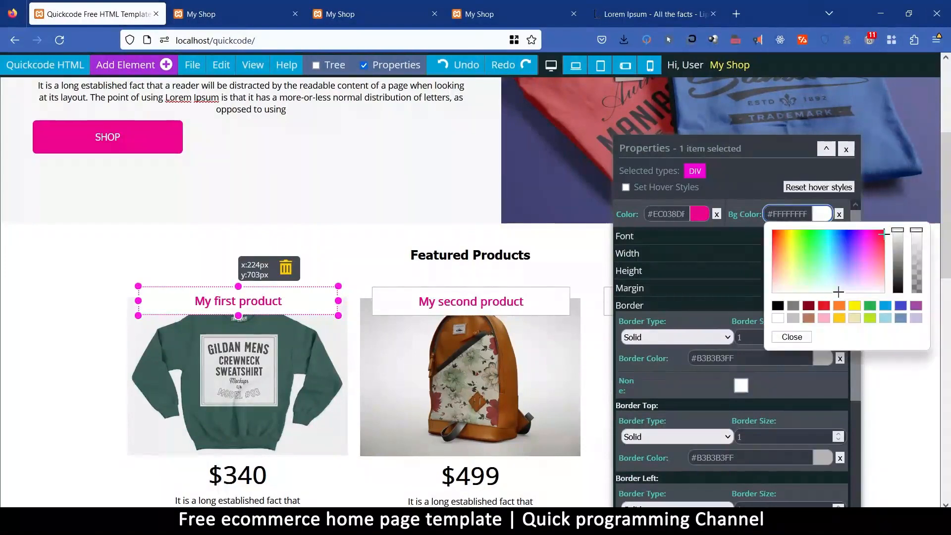
left_click_drag(901, 235, 903, 236)
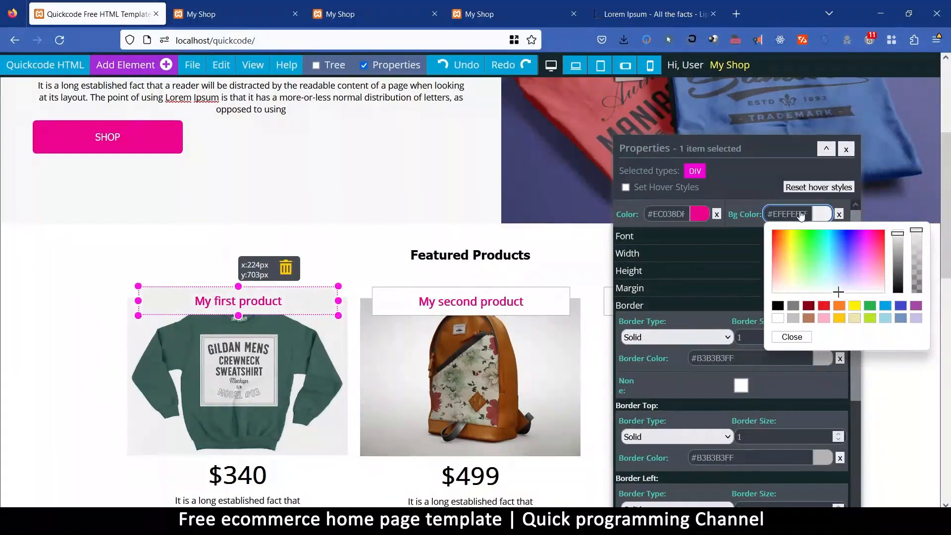
triple_click(801, 217)
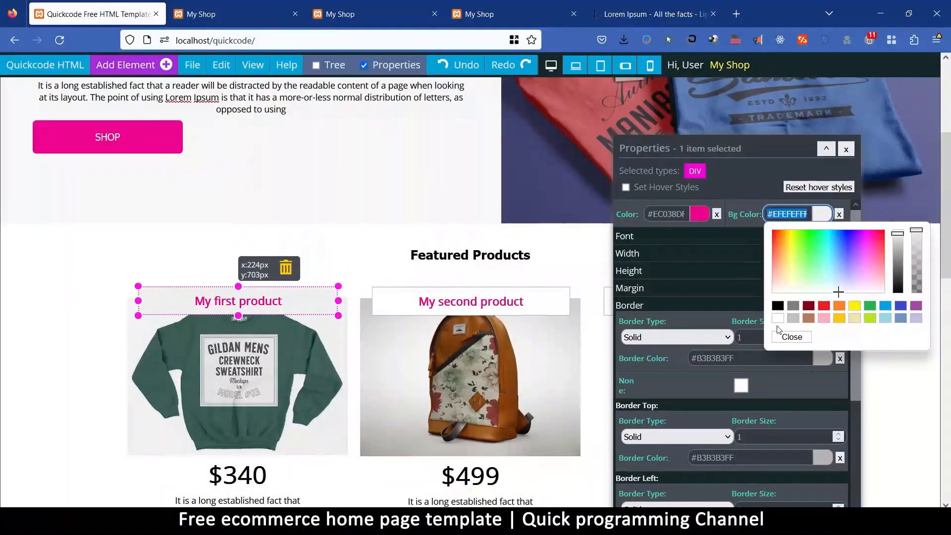
left_click(782, 339)
left_click(301, 218)
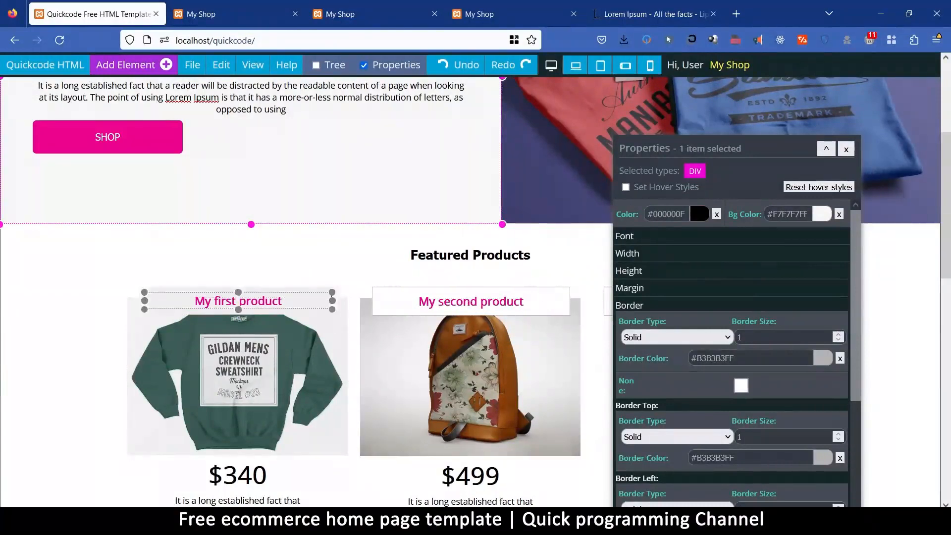
Try pink, lavender and grey #C3C3C3 backgrounds on the "My first product" title label and reset it to white.
left_click(335, 293)
left_click(816, 215)
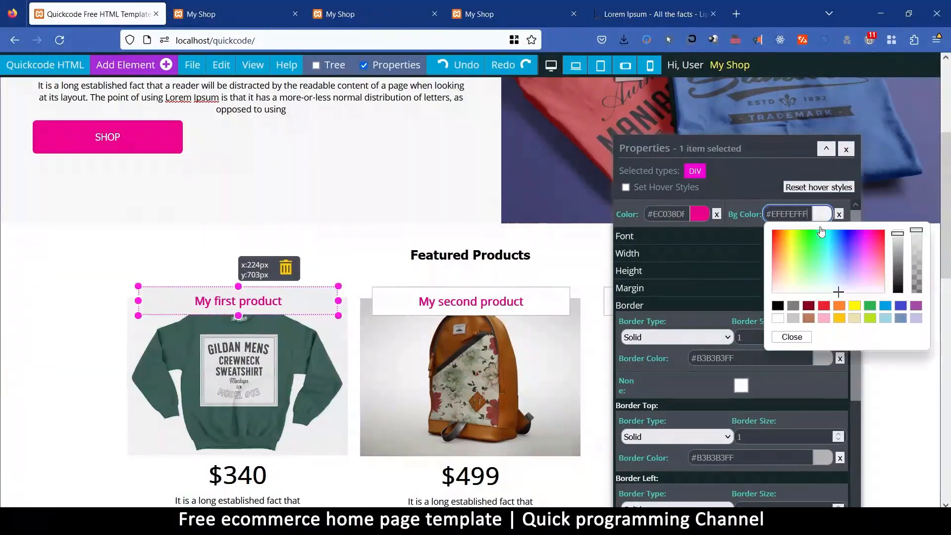
left_click(825, 319)
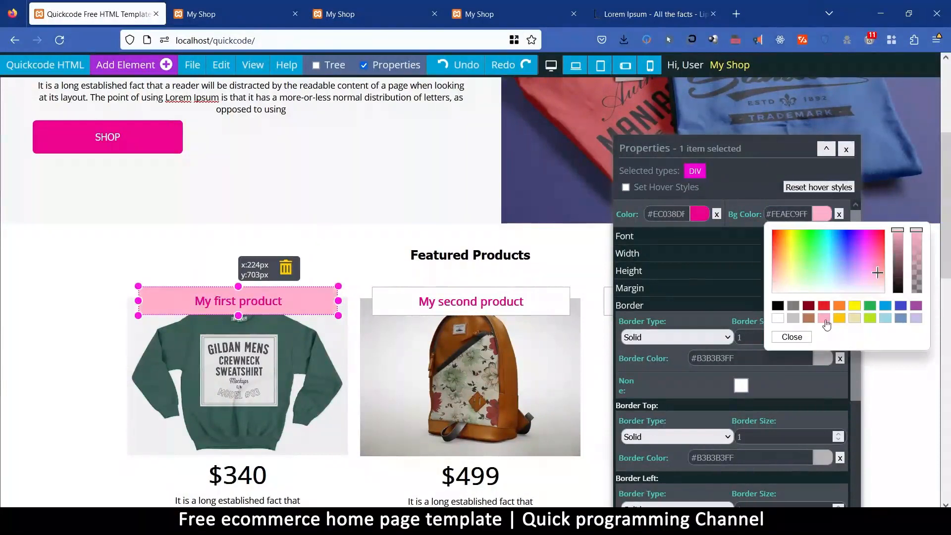
left_click(917, 319)
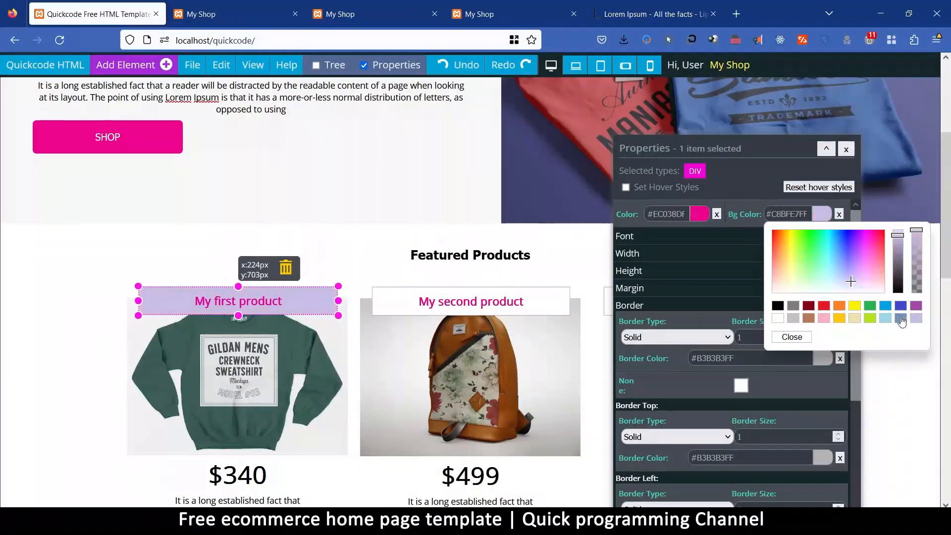
mouse_move(791, 283)
left_mouse_down()
mouse_move(780, 287)
mouse_move(779, 277)
mouse_move(815, 290)
left_mouse_up()
left_click(794, 321)
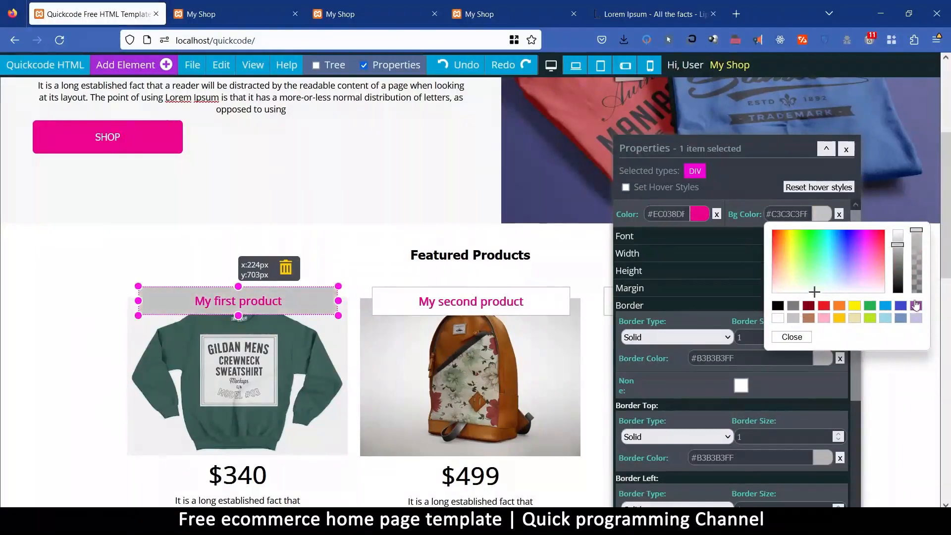
left_click(802, 339)
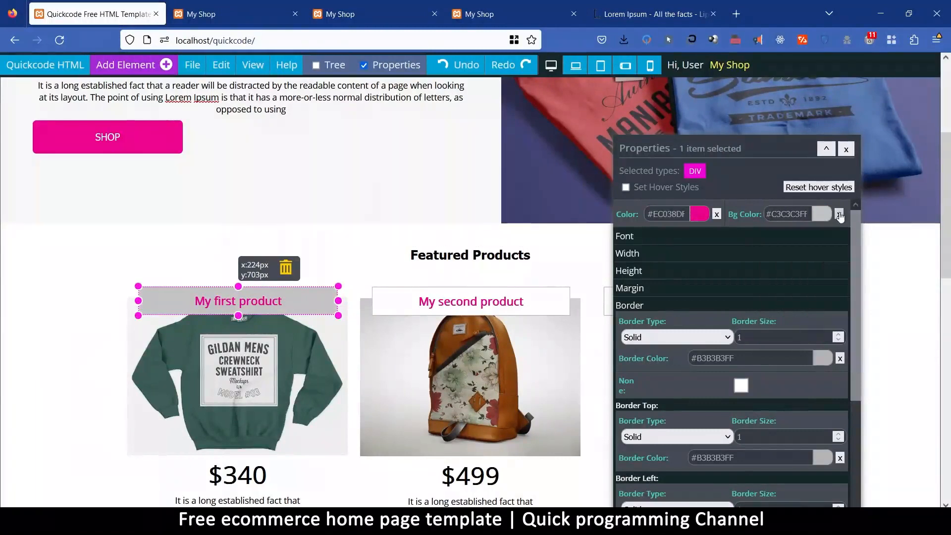
left_click(823, 214)
left_click(779, 335)
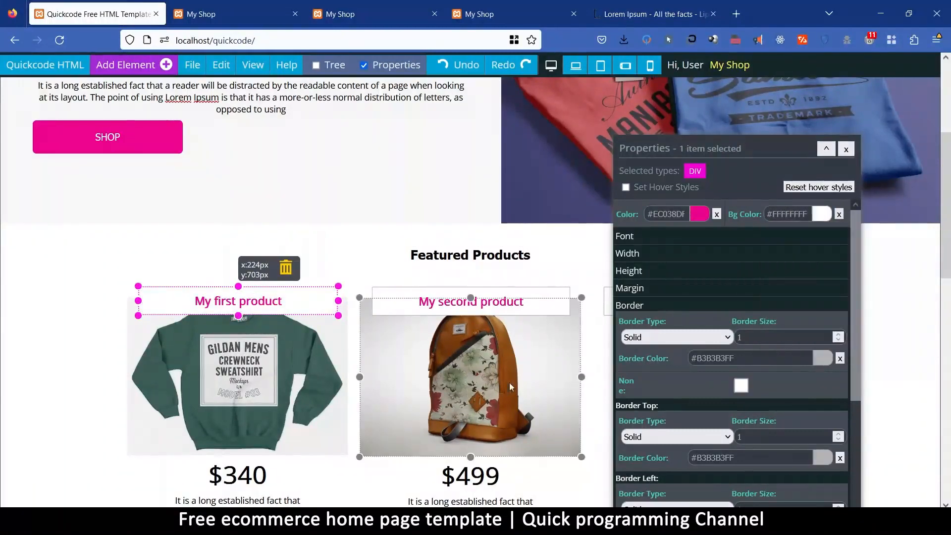
Copy all styles of the "My second product" title label and replace the styles of the "My first product" label with them.
left_click(507, 296)
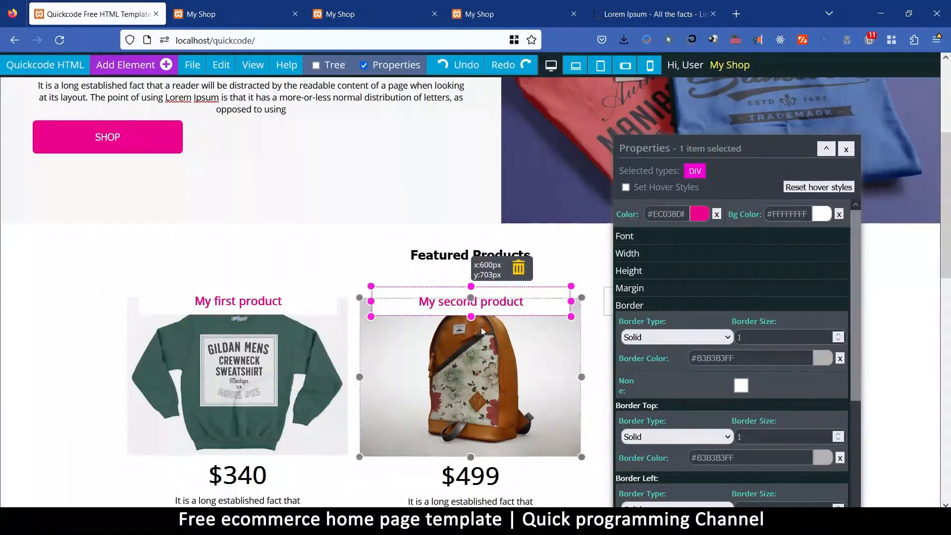
scroll(733, 429, "down", 10)
left_click(735, 404)
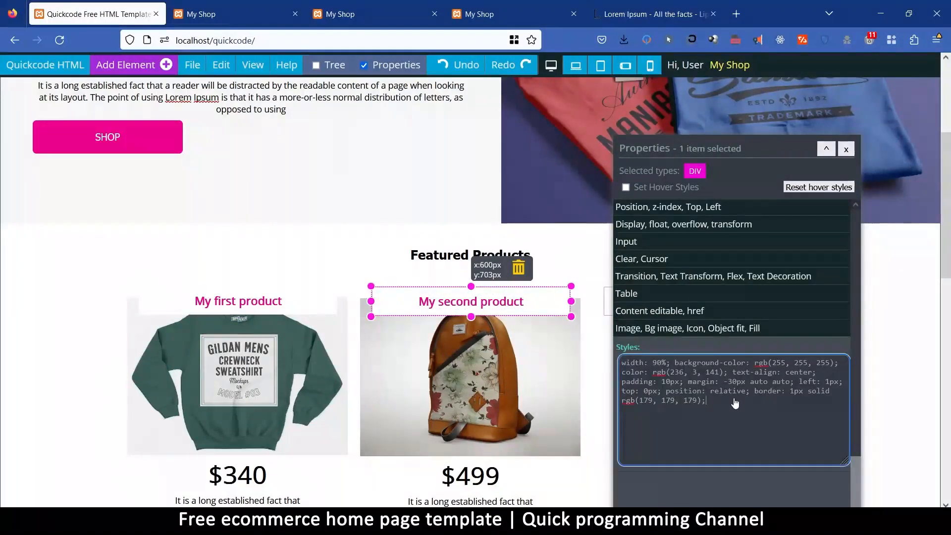
key("ctrl+a")
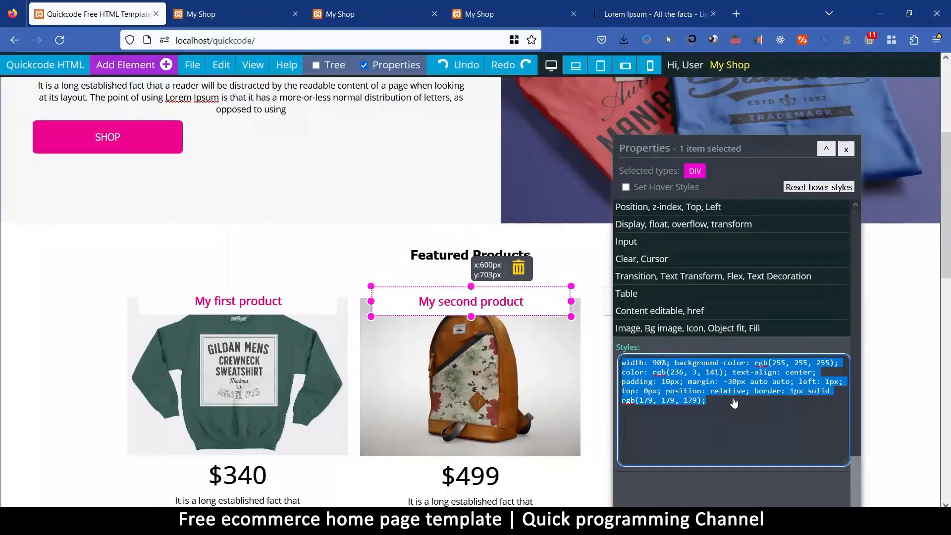
left_click(308, 292)
left_click(778, 395)
key("ctrl+a")
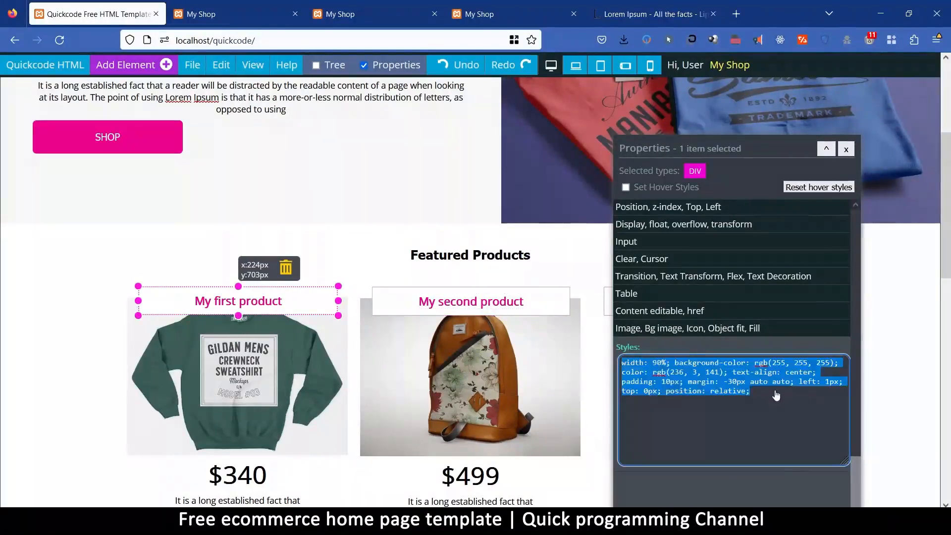
key("ctrl+v")
left_click(359, 256)
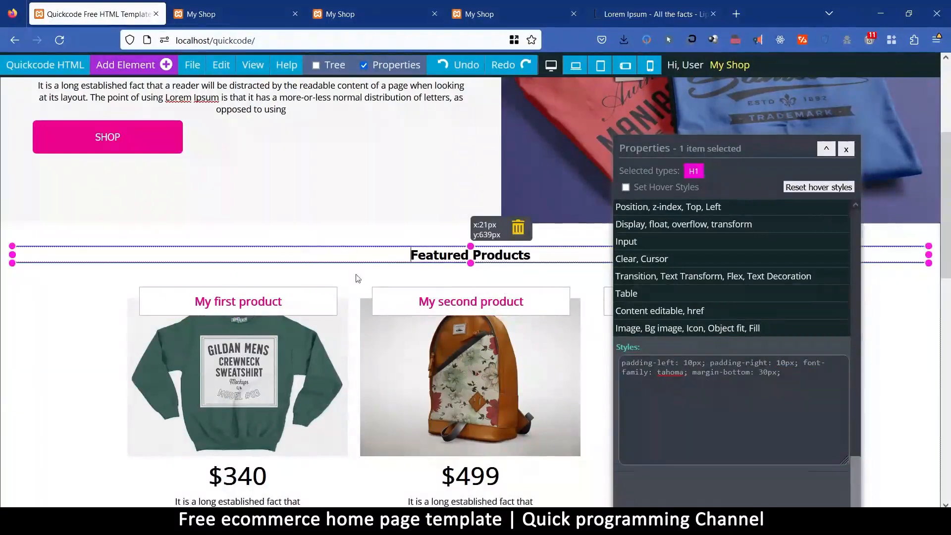
Give the $340 sweatshirt product card a solid border of size 1 in #B3B3B3.
scroll(209, 347, "down", 5)
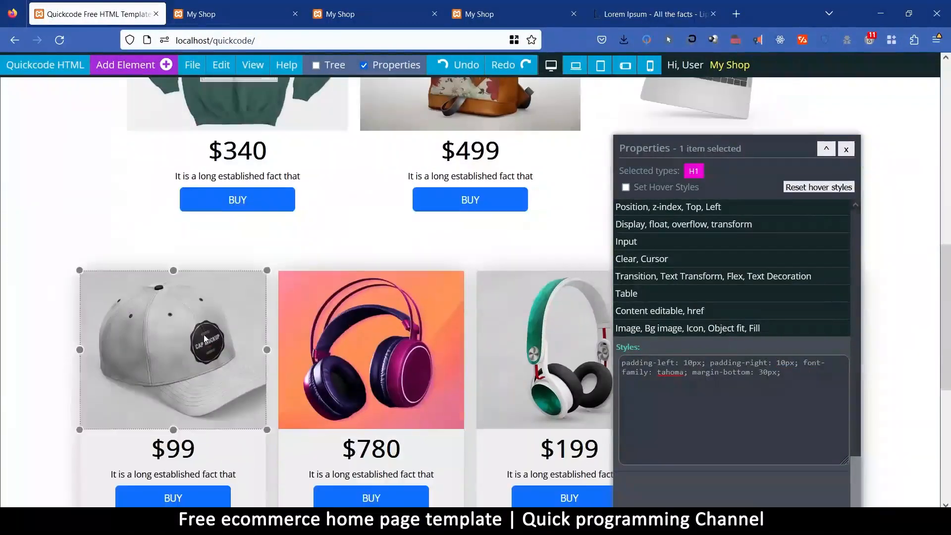
left_click(175, 220)
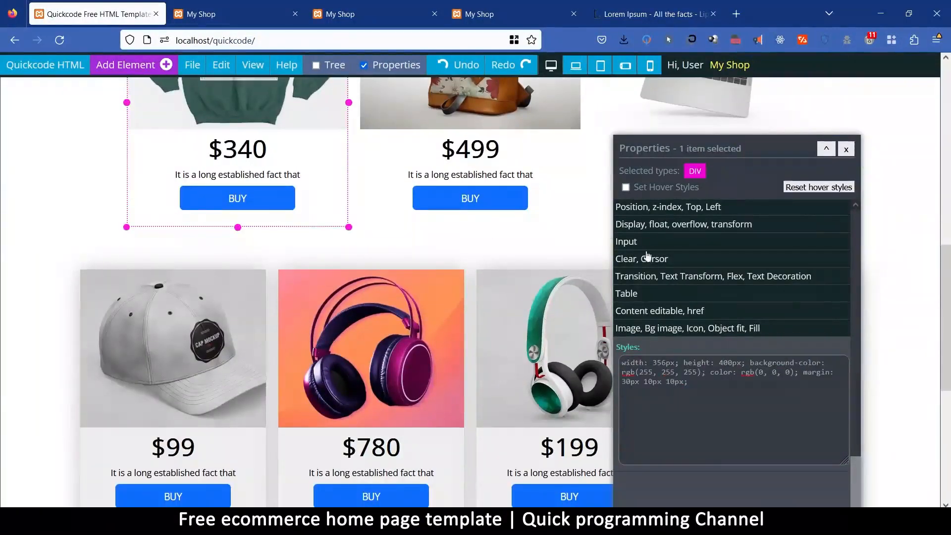
scroll(660, 262, "up", 3)
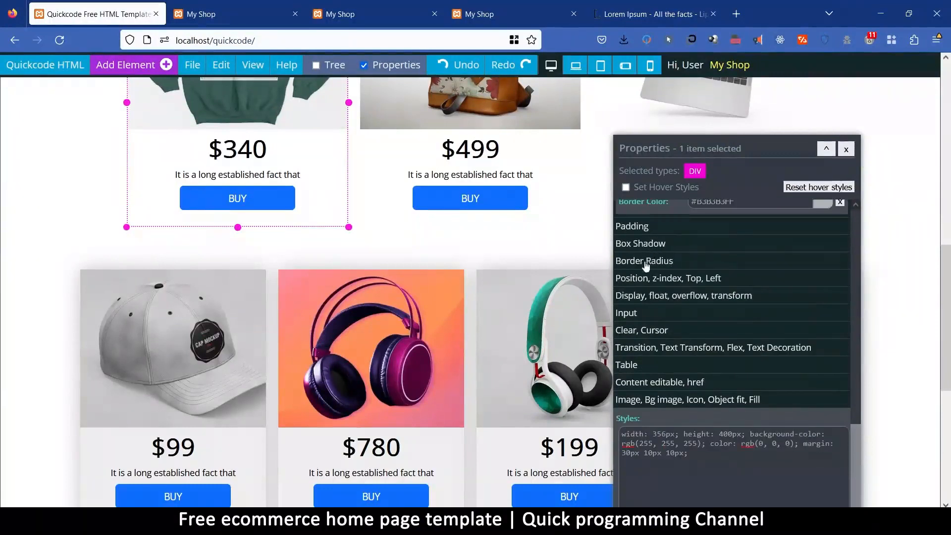
scroll(644, 263, "up", 6)
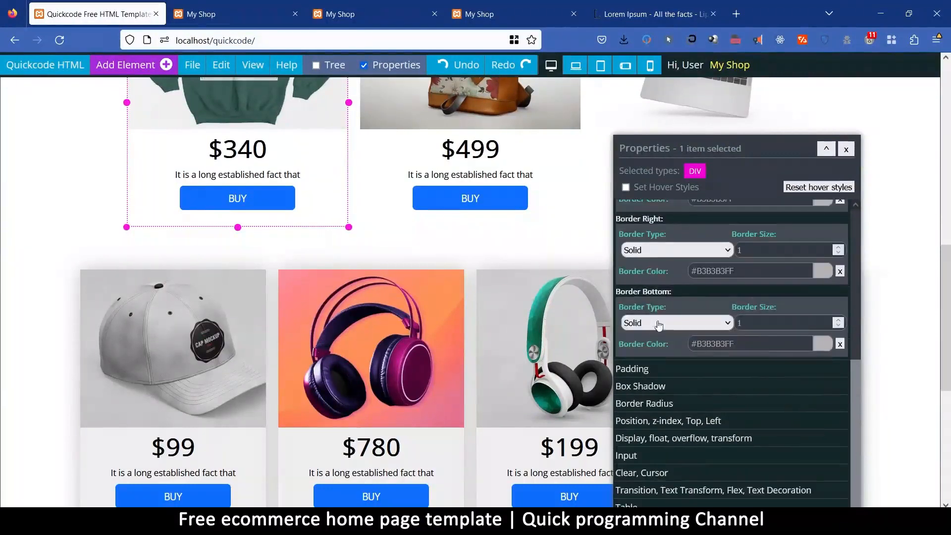
scroll(658, 324, "up", 12)
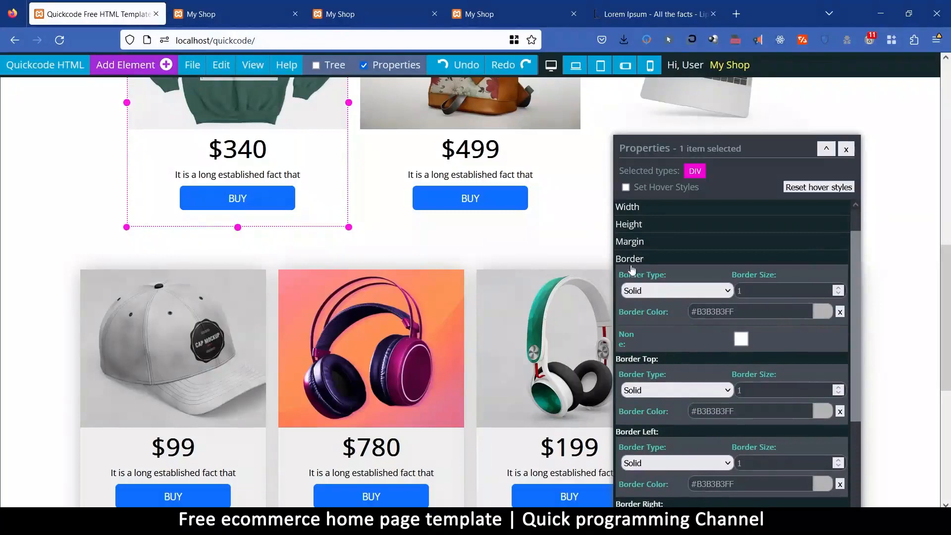
left_click(773, 296)
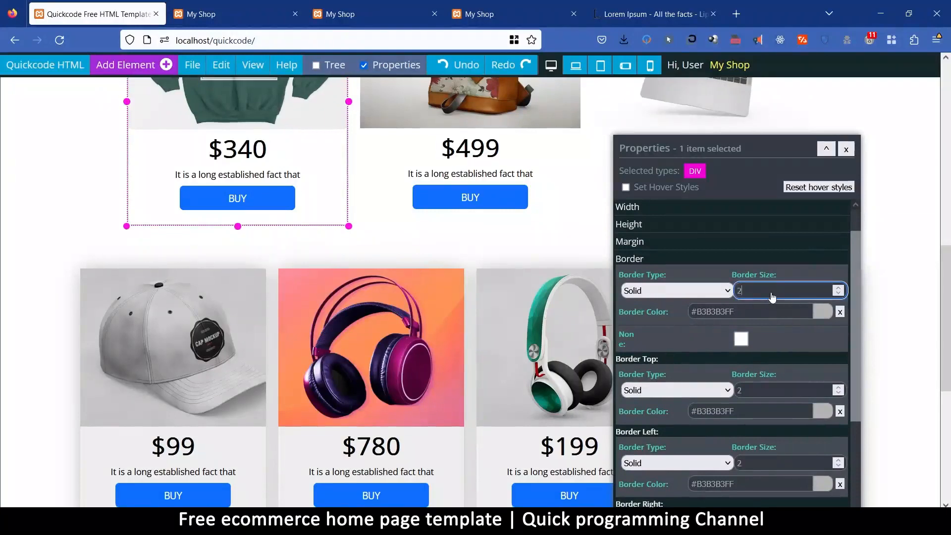
Give the second and third featured product cards a solid border of size 1 in #B3B3B3.
left_click(433, 226)
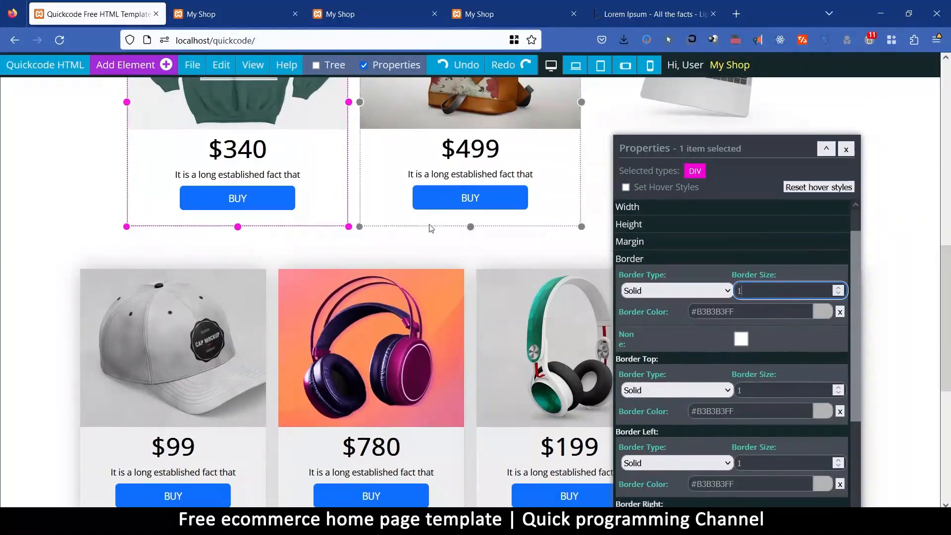
scroll(382, 271, "up", 1)
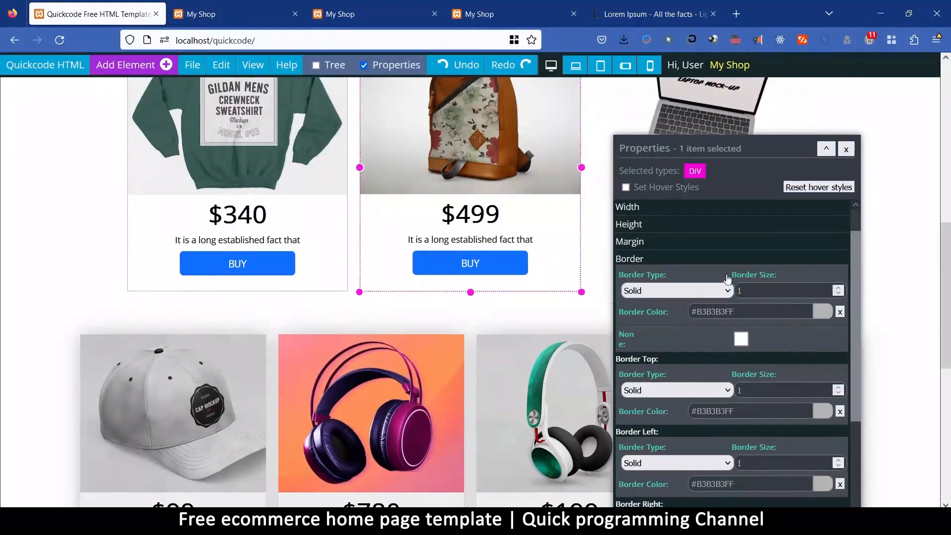
left_click(756, 292)
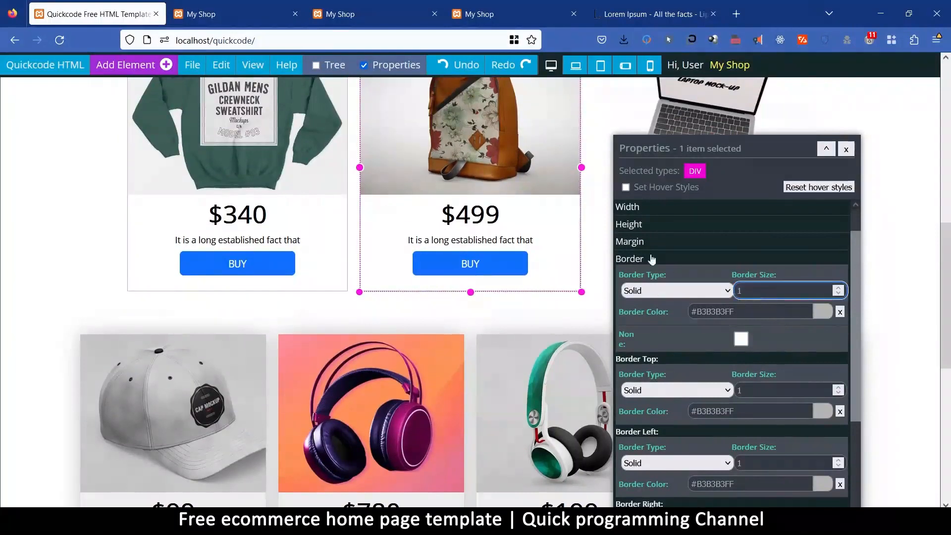
left_click(611, 282)
left_click(747, 292)
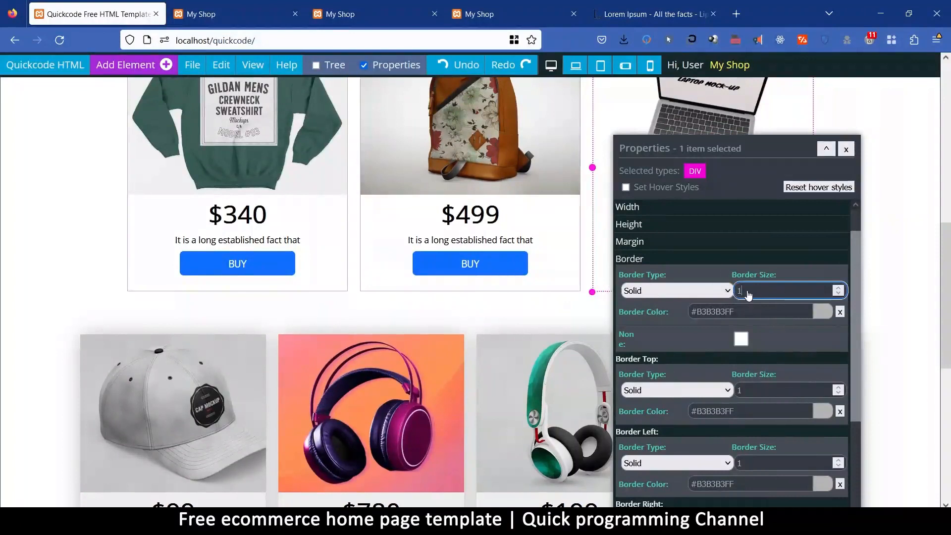
Hide the element properties and open a page preview in a new tab to examine the bordered featured product cards.
left_click(846, 149)
scroll(787, 404, "up", 5)
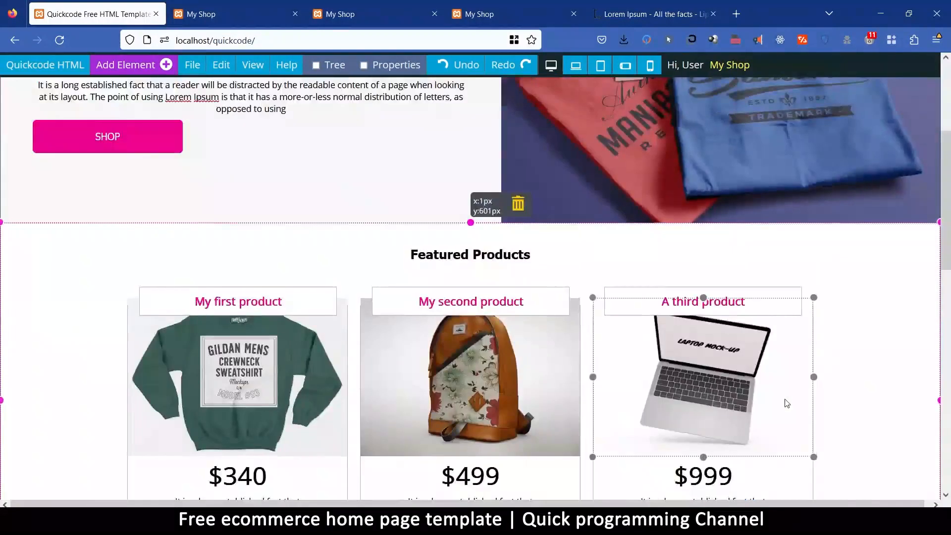
scroll(787, 403, "down", 4)
mouse_move(194, 68)
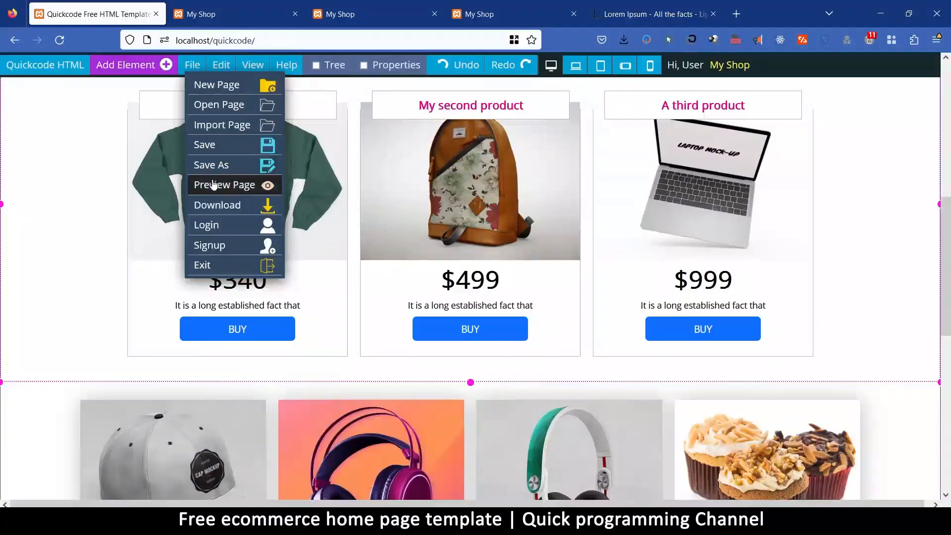
left_click(213, 184)
left_click(571, 302)
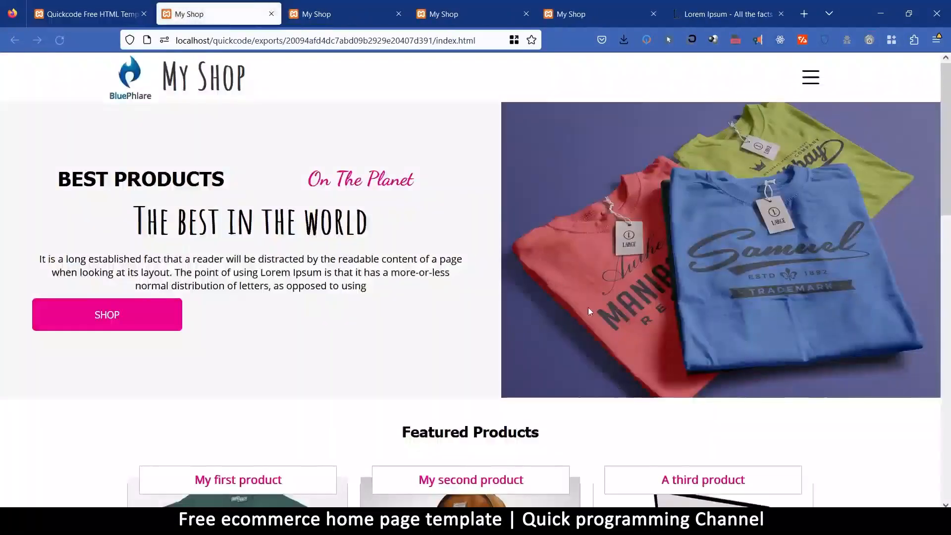
scroll(587, 302, "down", 10)
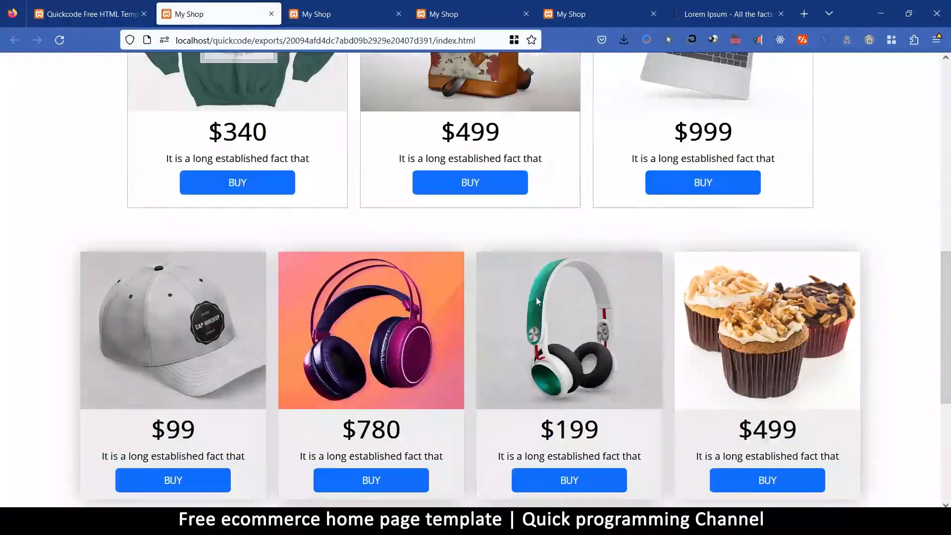
scroll(536, 300, "up", 4)
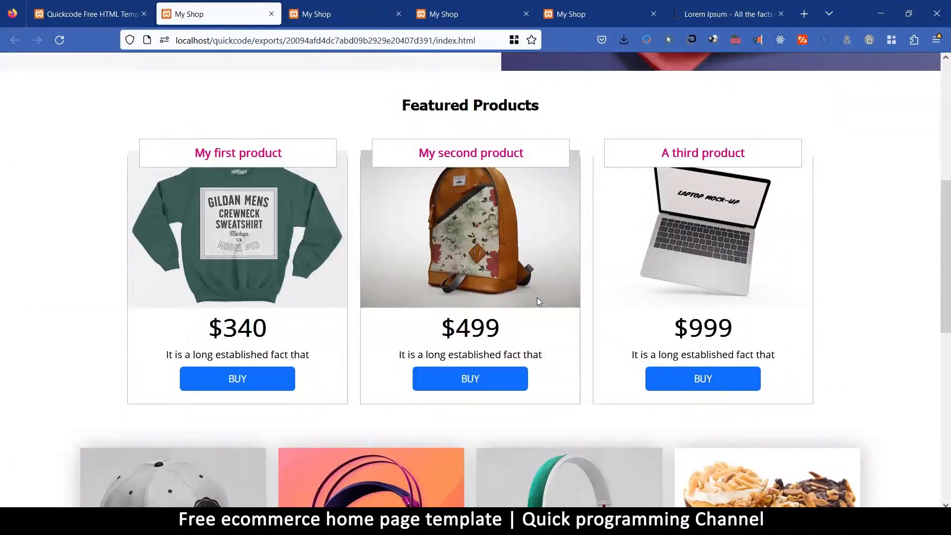
Return to the page editor and remove the borders from all three featured product cards.
key("ctrl+Page_Up")
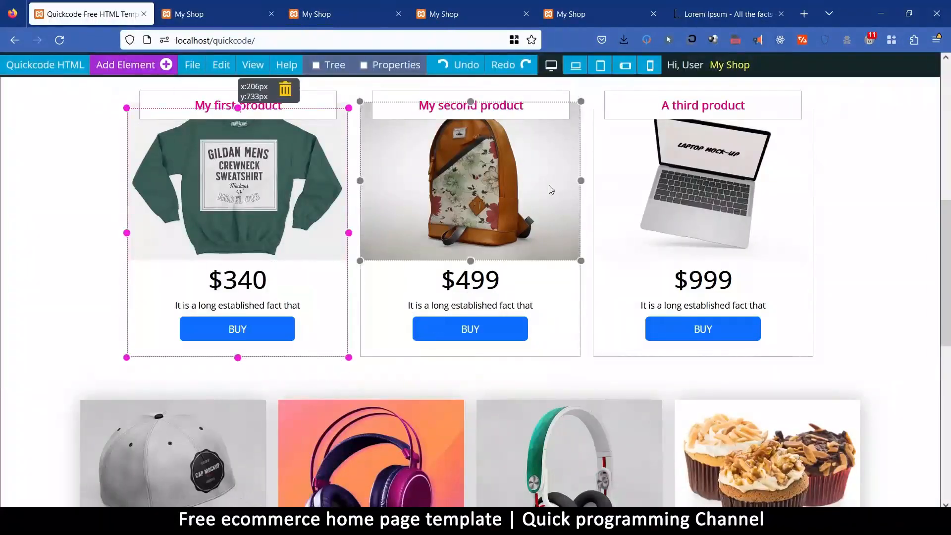
left_click(387, 65)
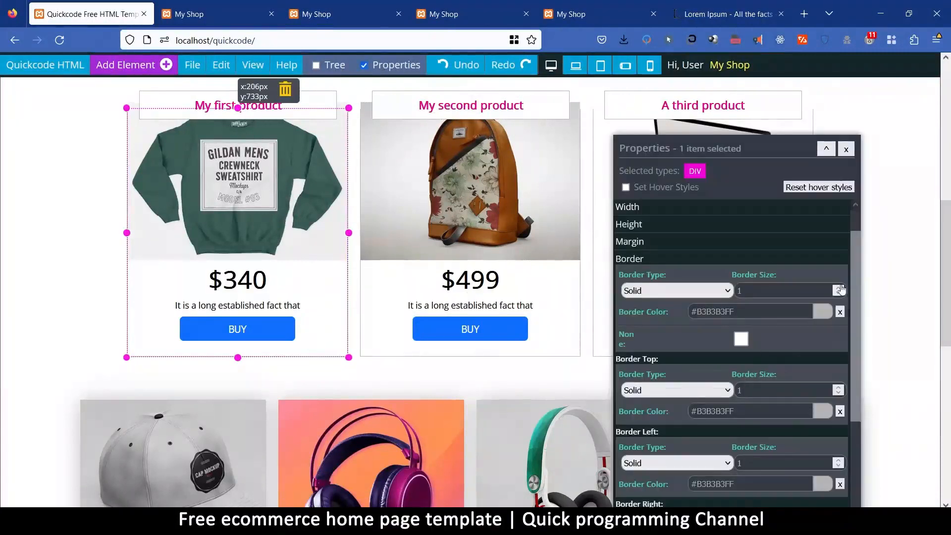
left_click(570, 349)
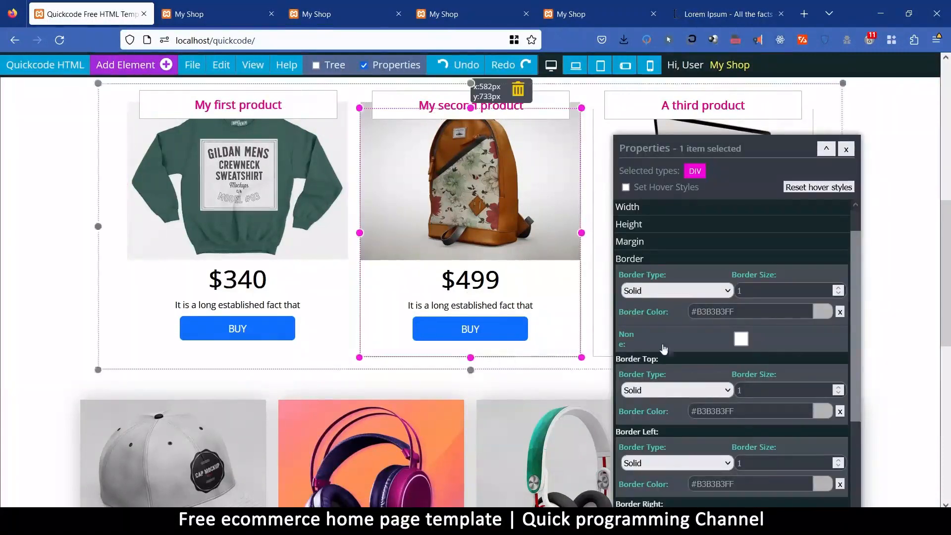
left_click(601, 342)
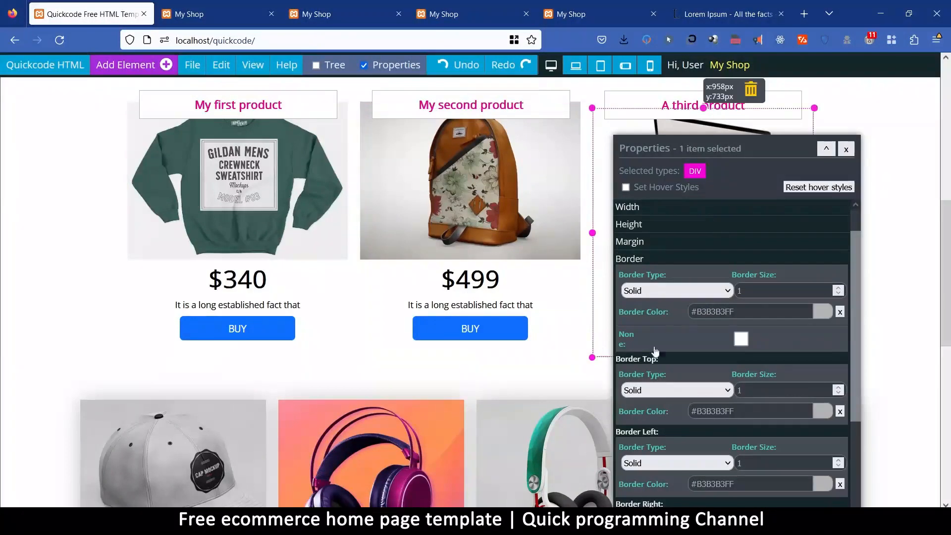
left_click(846, 149)
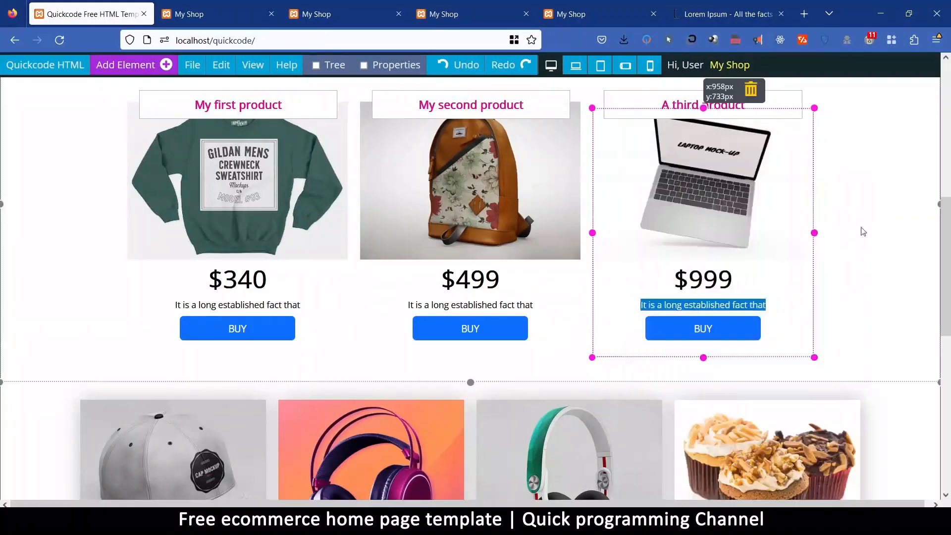
Save the My Shop page.
left_click(876, 285)
scroll(685, 393, "down", 1)
scroll(683, 392, "down", 8)
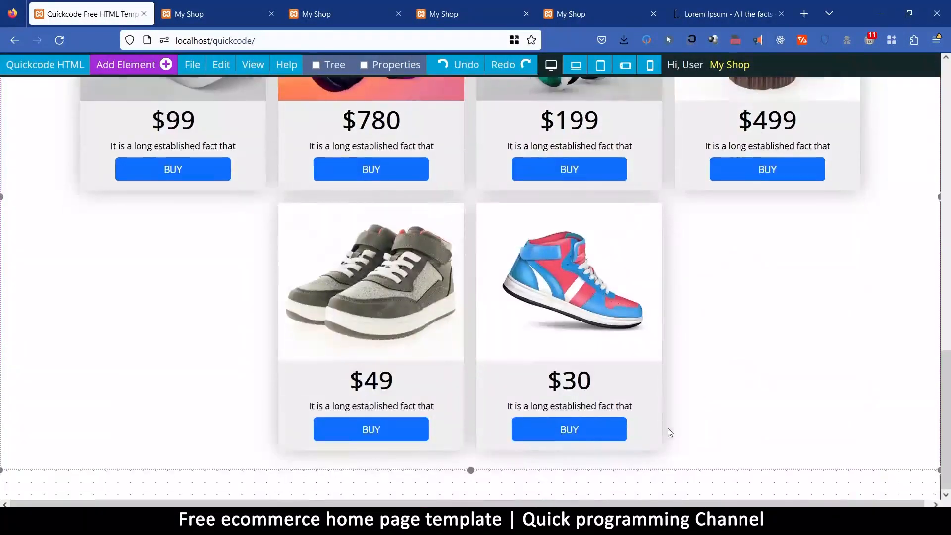
scroll(659, 420, "up", 5)
scroll(659, 417, "up", 10)
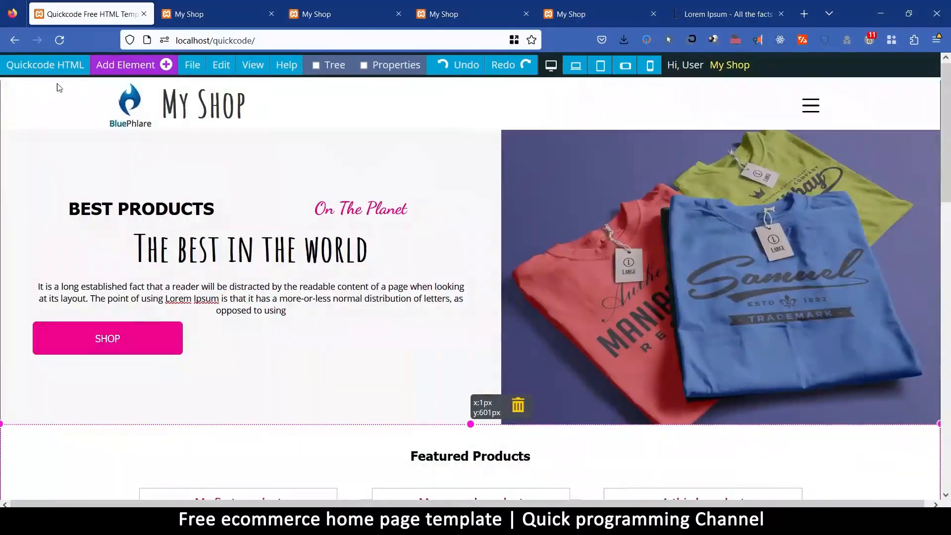
left_click(199, 66)
left_click(218, 145)
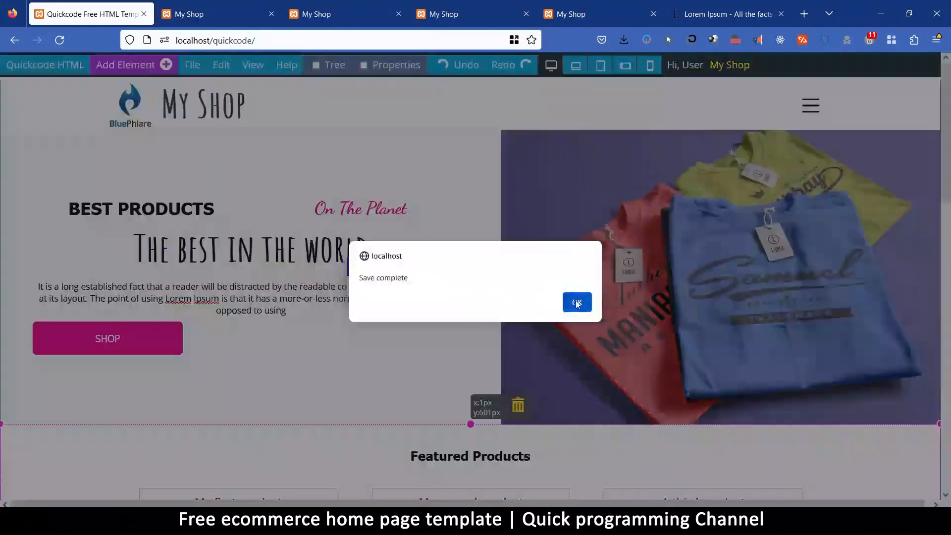
left_click(575, 302)
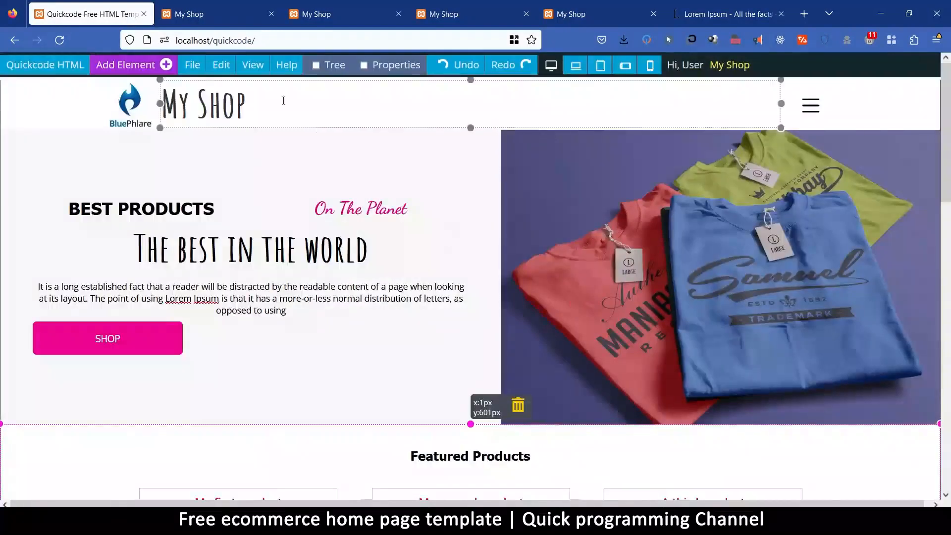
Preview the page in a new tab, examine its whole layout, and open and close its navigation menu.
mouse_move(197, 65)
left_click(216, 186)
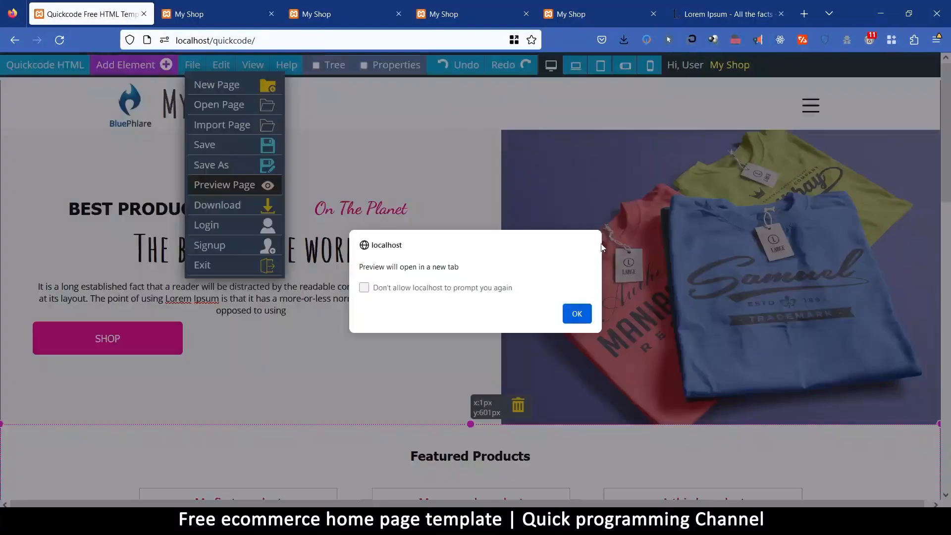
left_click(576, 314)
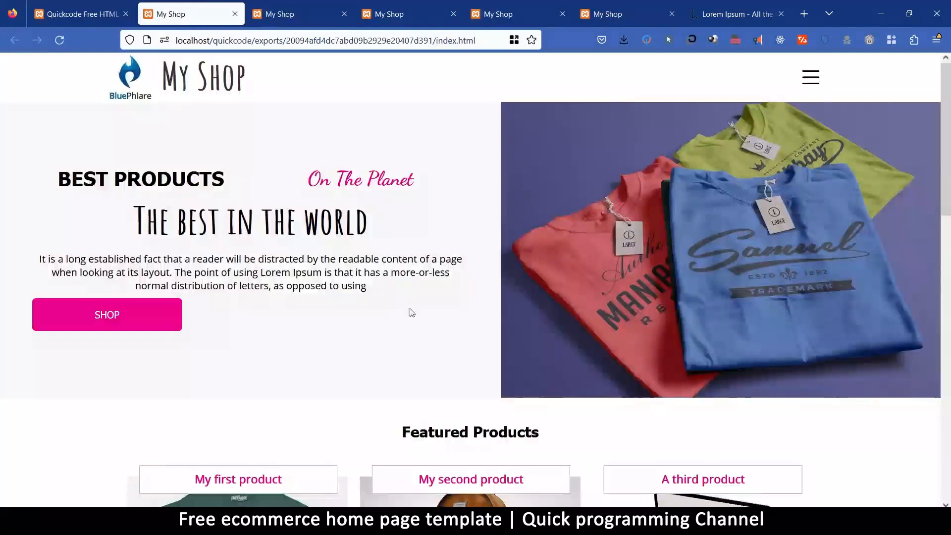
scroll(410, 281, "down", 15)
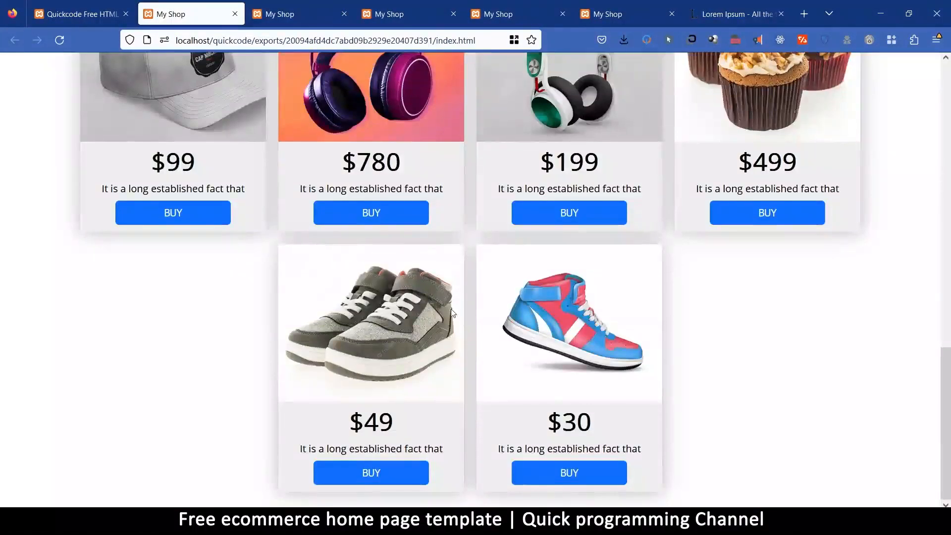
scroll(453, 307, "up", 15)
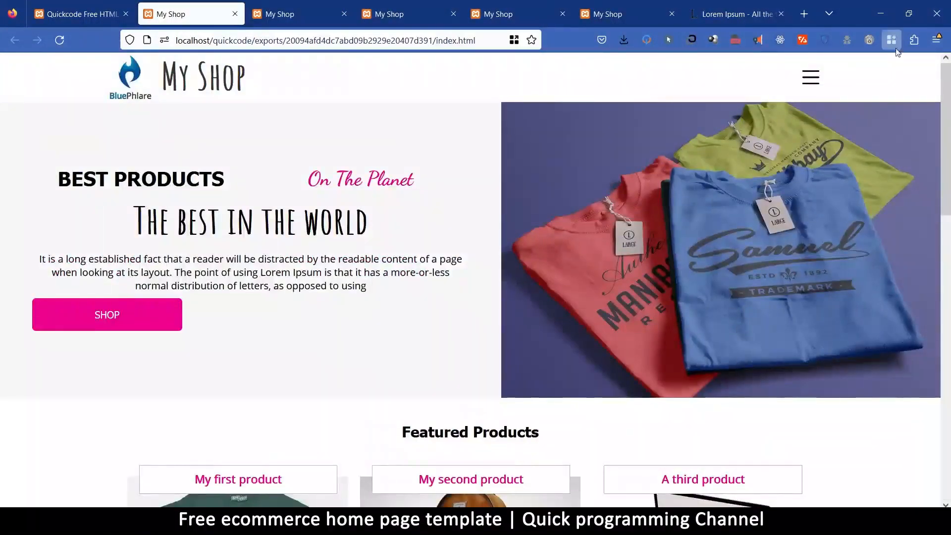
left_click(815, 79)
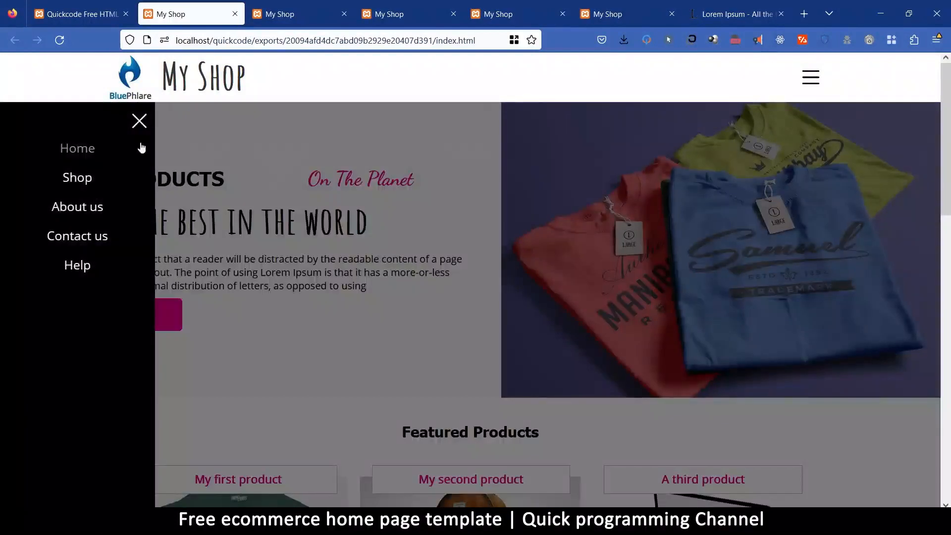
left_click(140, 121)
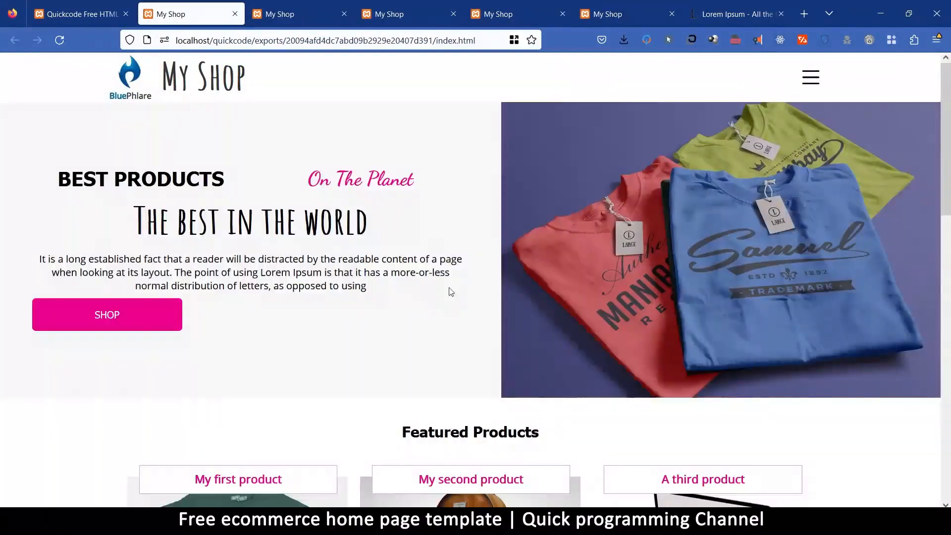
Back in the editor, delete the hero section's whole row holding the "BEST PRODUCTS" and "On The Planet" headings.
key("ctrl+Page_Up")
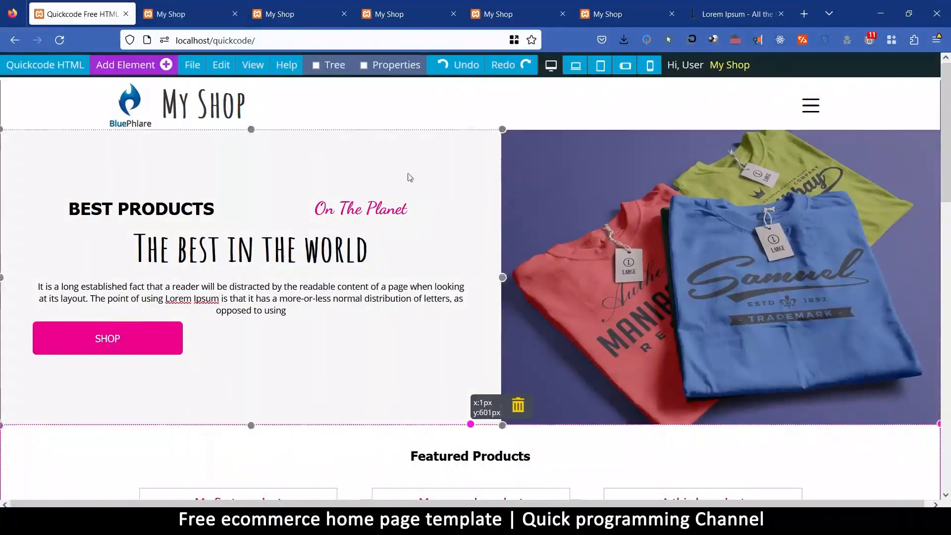
left_click(232, 202)
left_click(235, 202)
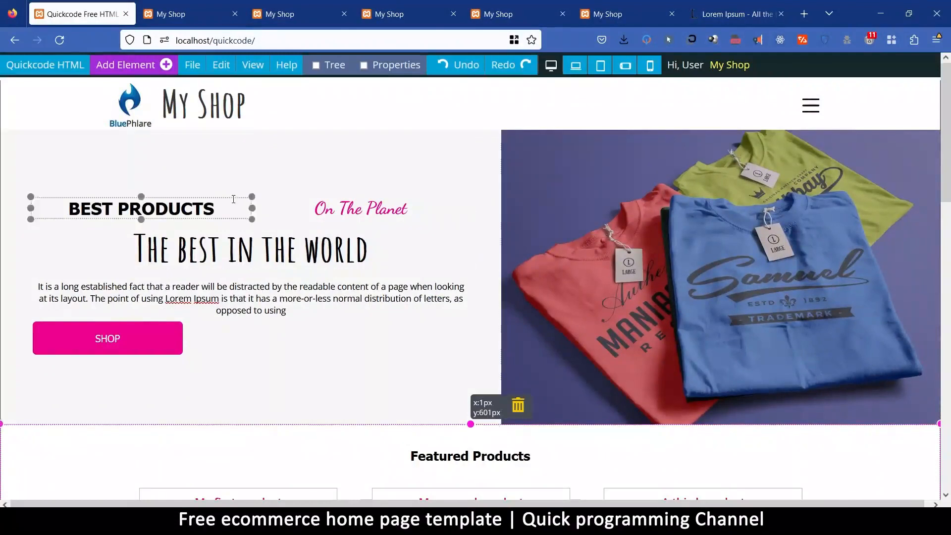
left_click(235, 200)
right_click(235, 201)
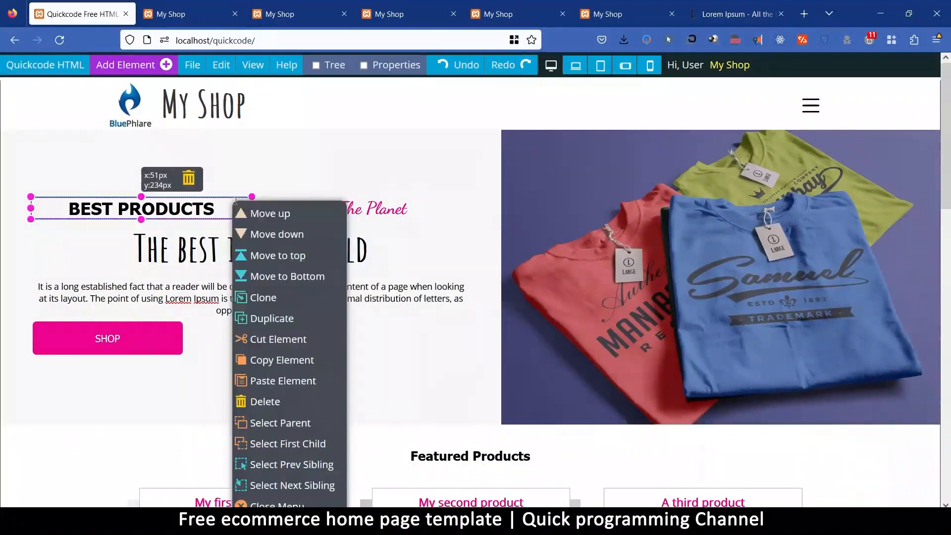
left_click(289, 433)
left_click(212, 65)
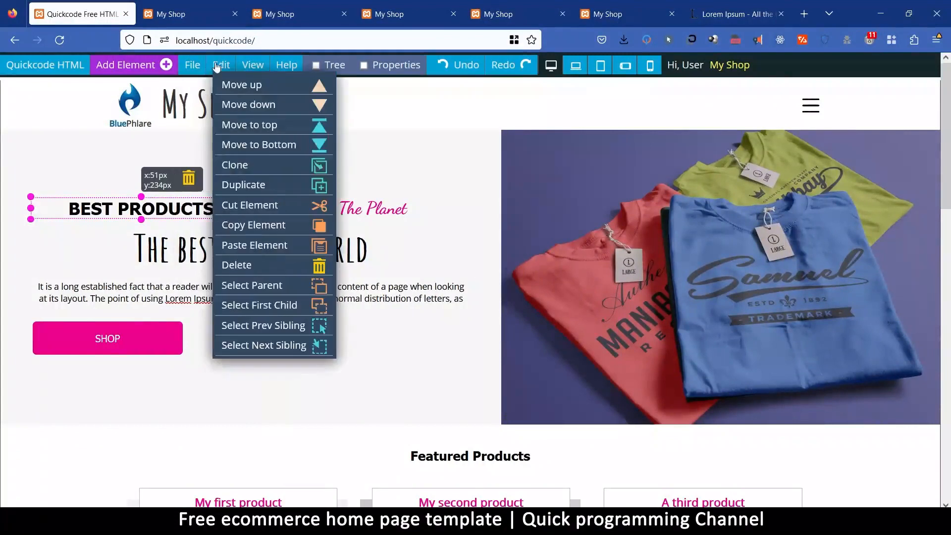
left_click(261, 289)
mouse_move(204, 72)
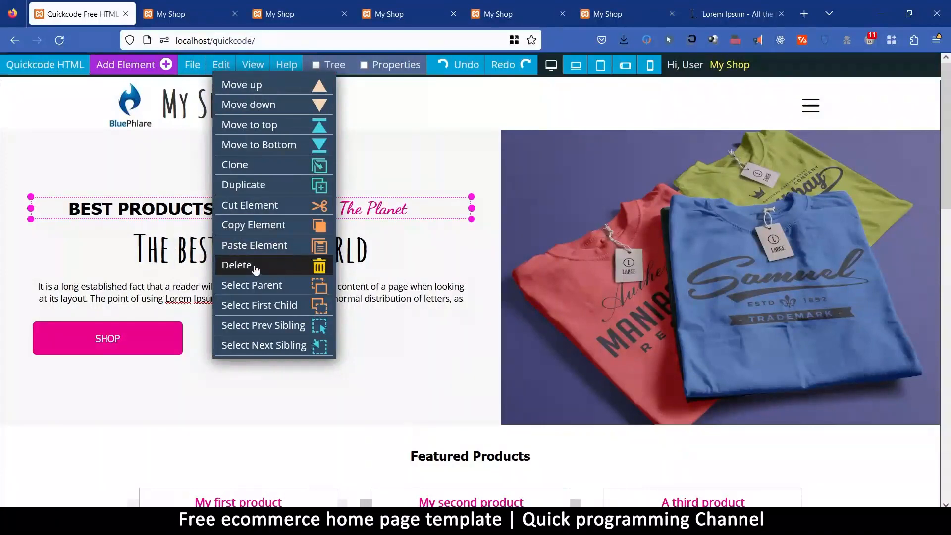
left_click(256, 267)
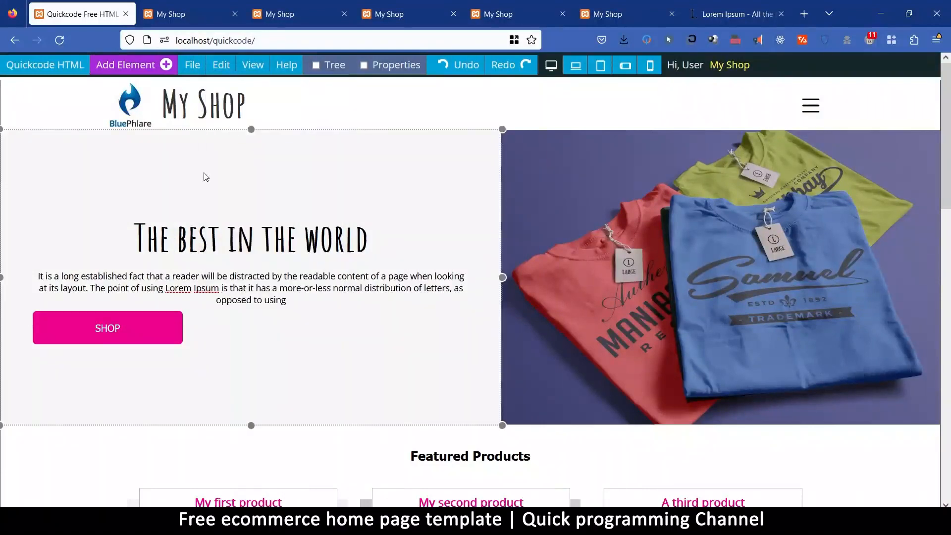
Set the text alignment of the hero section's text block to Right and hide the element properties.
left_click(209, 178)
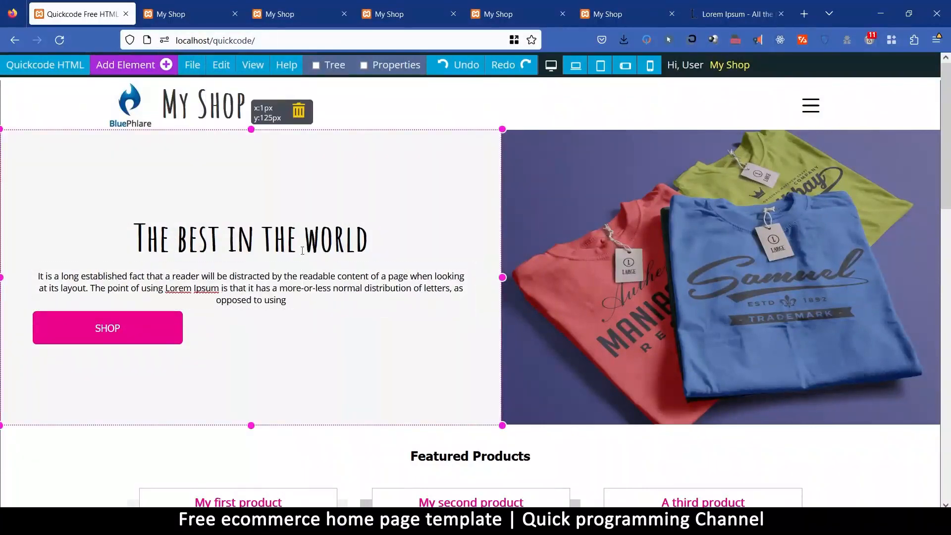
left_click(399, 66)
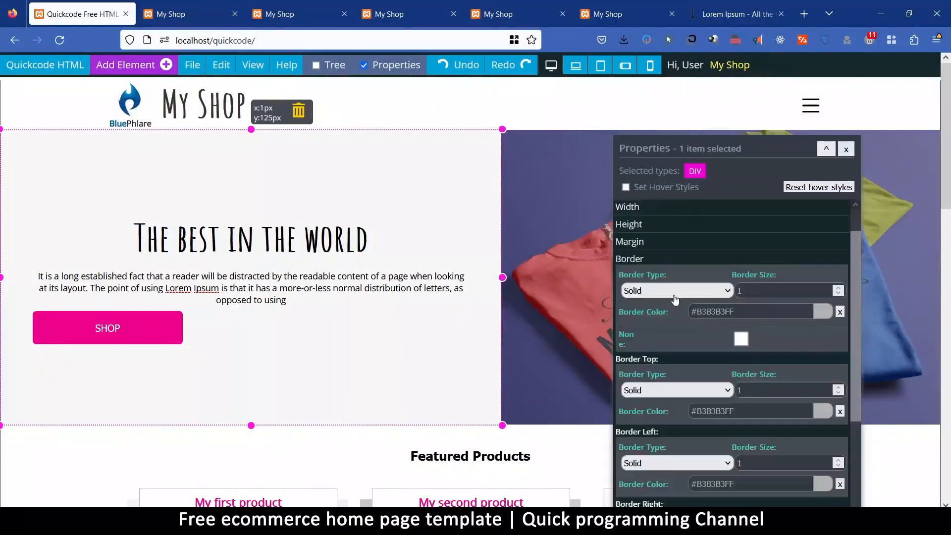
scroll(667, 240, "up", 2)
left_click(645, 238)
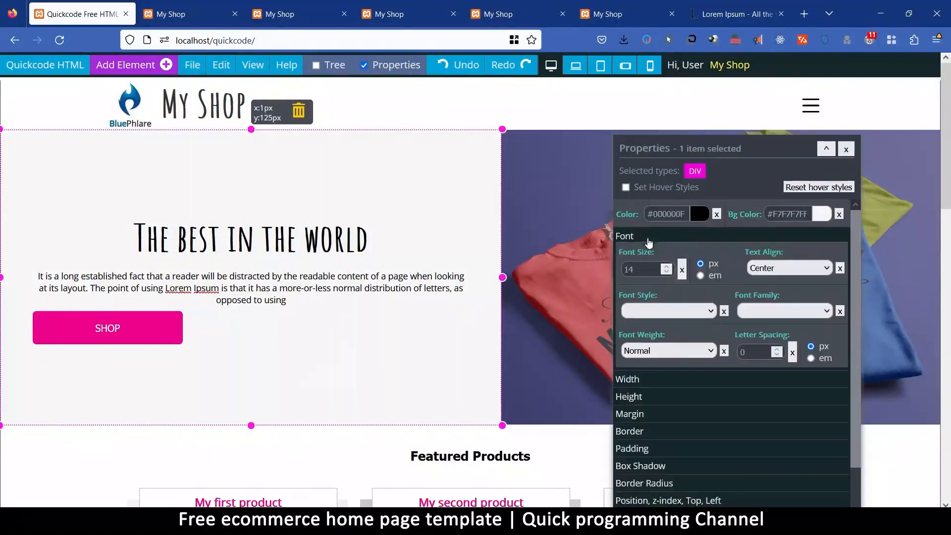
left_click(772, 272)
left_click(772, 320)
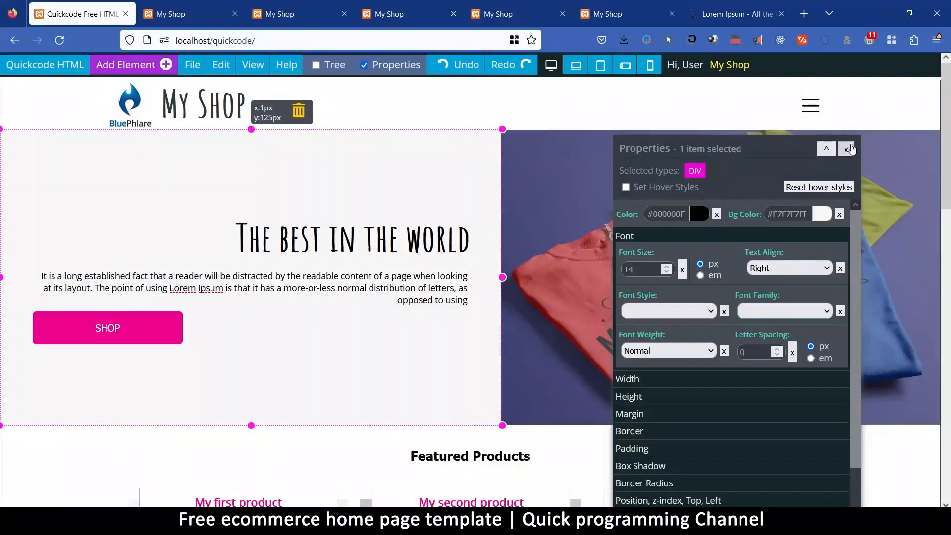
left_click(846, 149)
Give the backpack image in the second featured product card a solid border of size 1 in #B3B3B3.
scroll(595, 357, "down", 1)
scroll(593, 355, "down", 5)
scroll(590, 351, "up", 5)
scroll(569, 317, "down", 10)
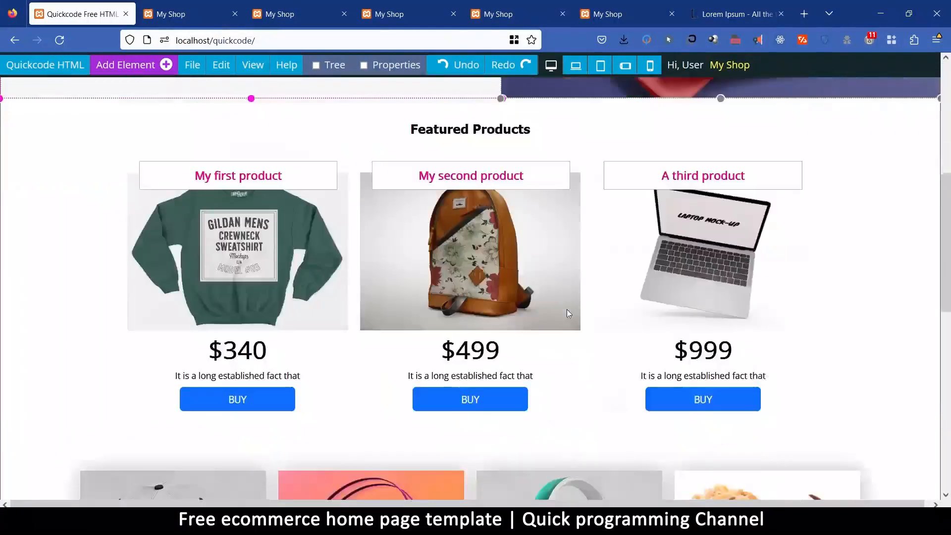
scroll(568, 310, "up", 6)
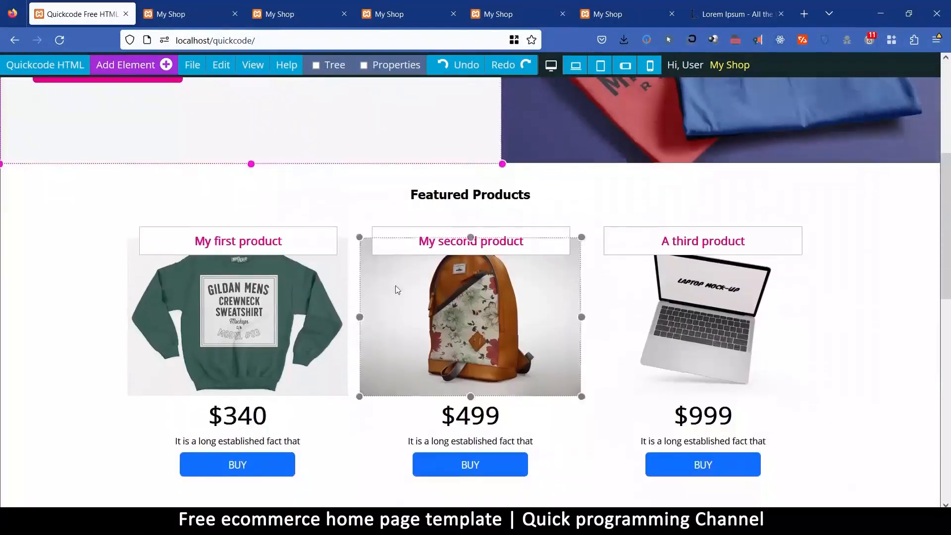
left_click(379, 304)
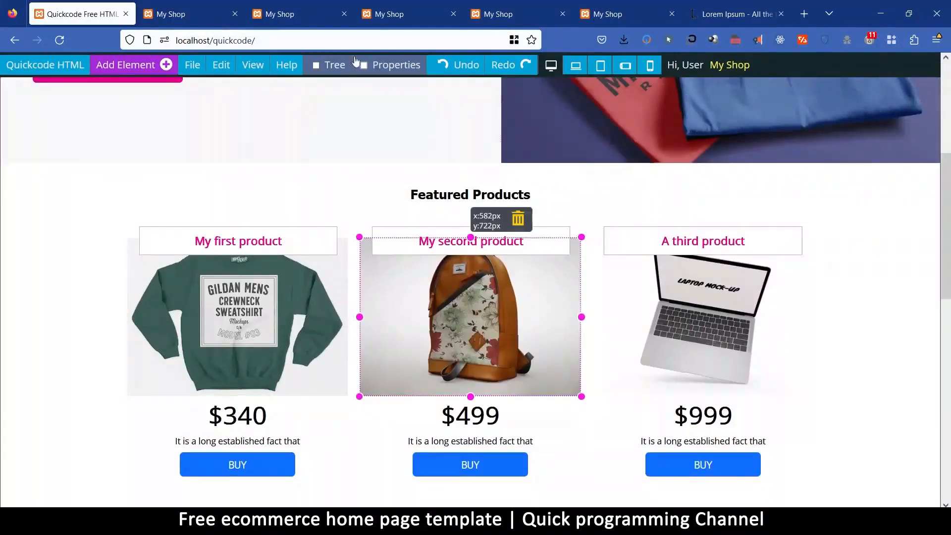
left_click(400, 69)
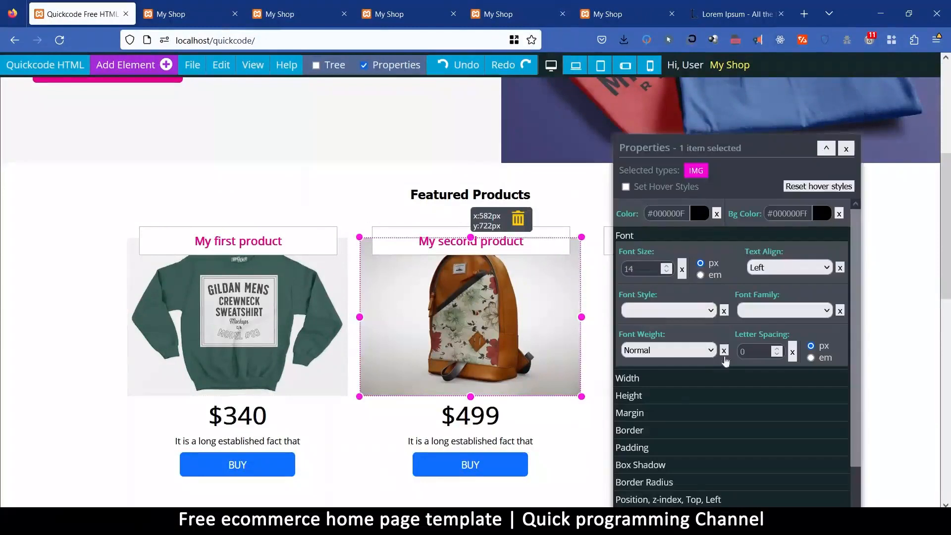
left_click(640, 432)
left_click(777, 341)
key("BackSpace")
type("1")
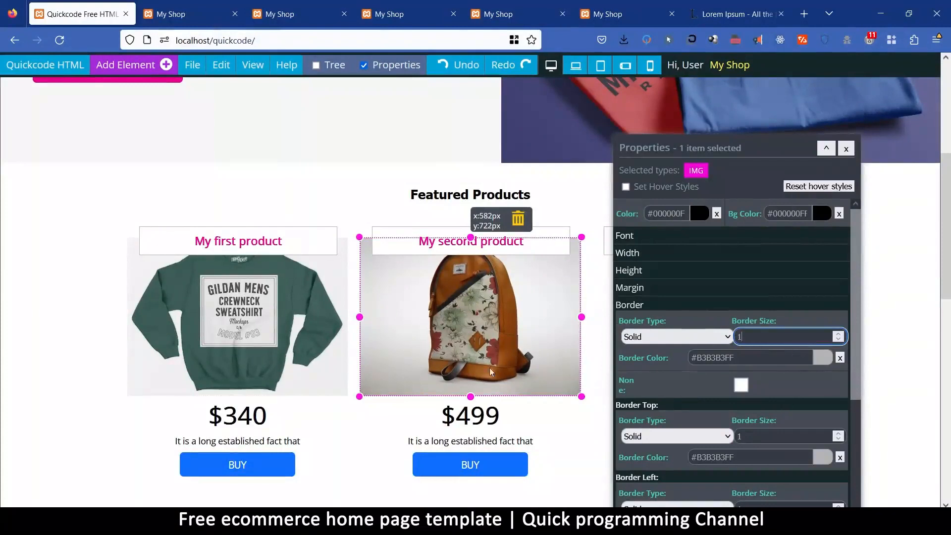
Give the sweatshirt image in the first featured product card a solid border of size 1 in #B3B3B3.
left_click(343, 276)
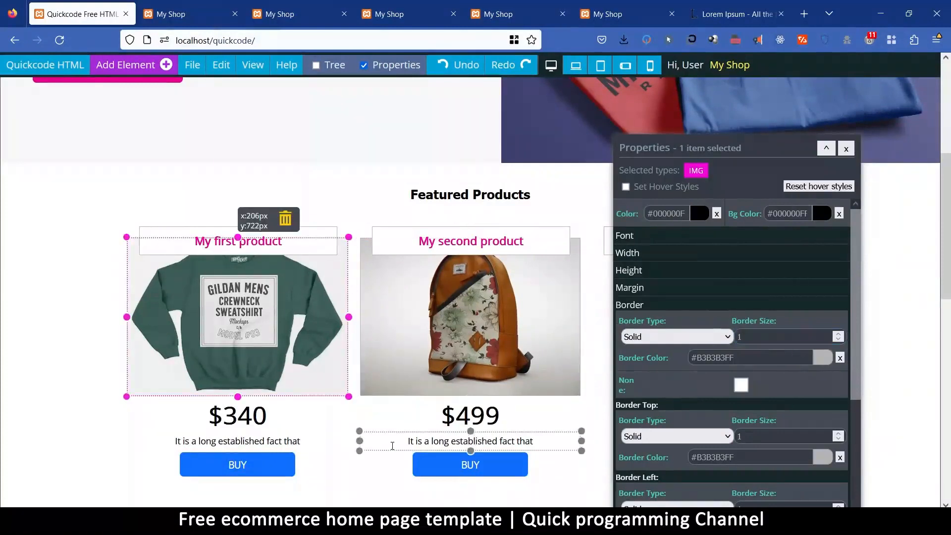
left_click(756, 339)
key("BackSpace")
type("2")
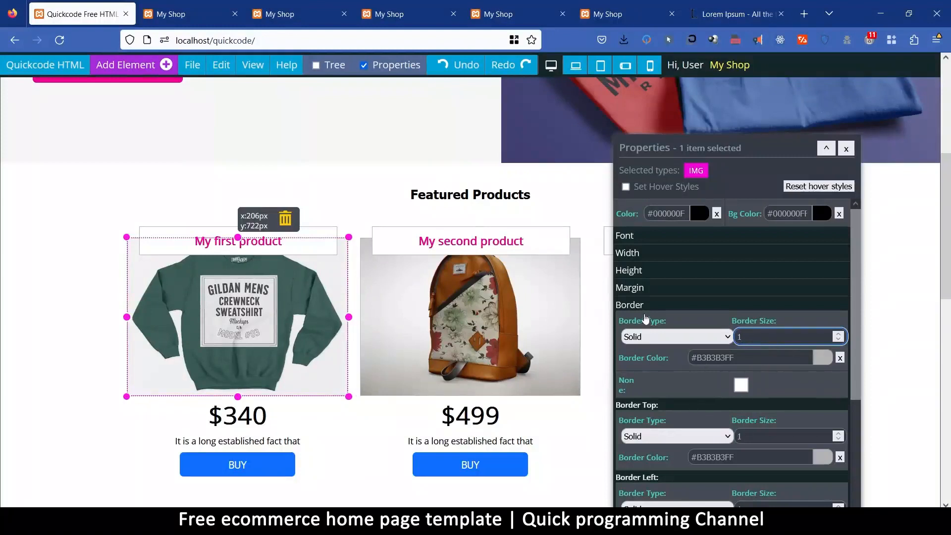
Give the laptop image in the third featured product card a solid top border of size 1 in #B3B3B3.
scroll(676, 417, "down", 4)
scroll(677, 416, "down", 1)
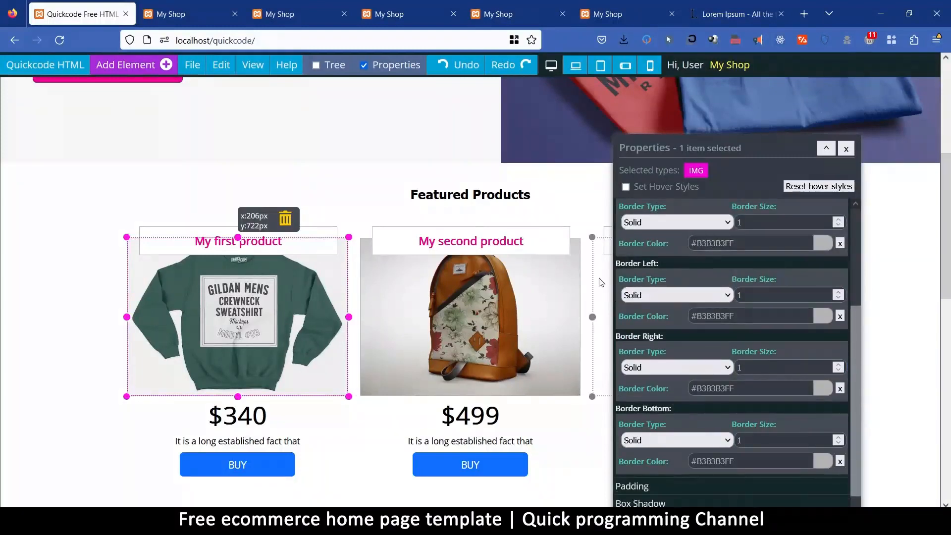
left_click(601, 283)
left_click(768, 227)
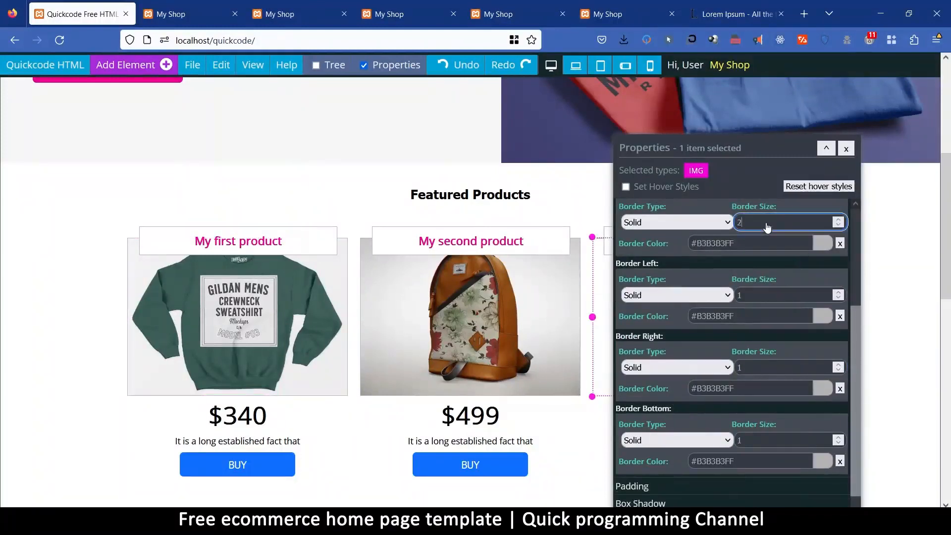
scroll(620, 463, "down", 4)
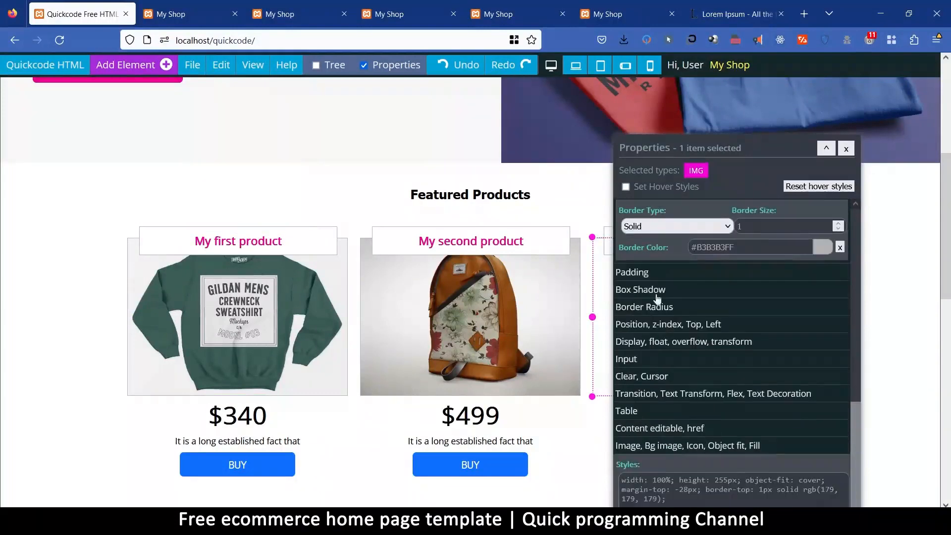
Set the border radius of the laptop image in the third featured product card to 50%.
scroll(672, 315, "down", 2)
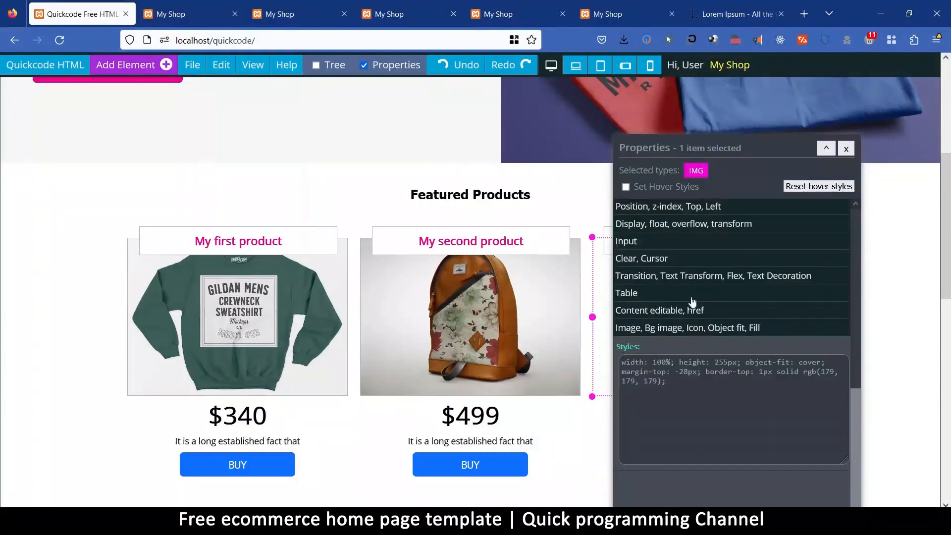
scroll(690, 307, "up", 2)
left_click(692, 307)
left_click_drag(648, 312, 543, 320)
type("50")
left_click(780, 310)
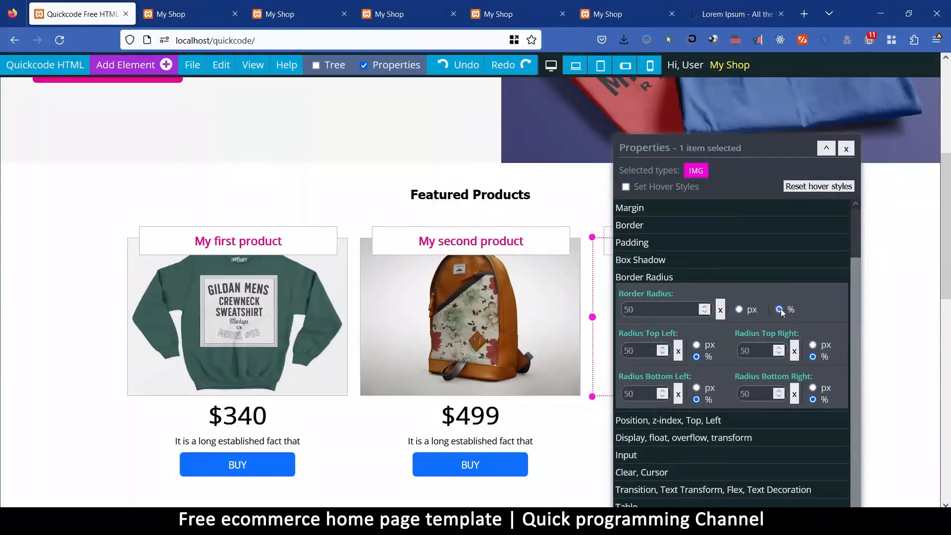
Set the border radius of the backpack image in the second featured product card to 50%.
left_click_drag(686, 151, 721, 115)
left_click(483, 309)
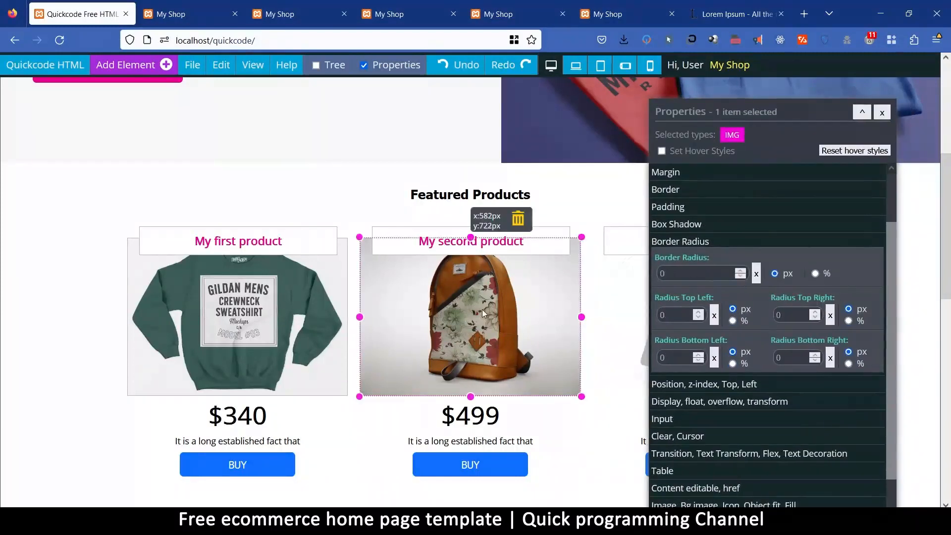
type("50")
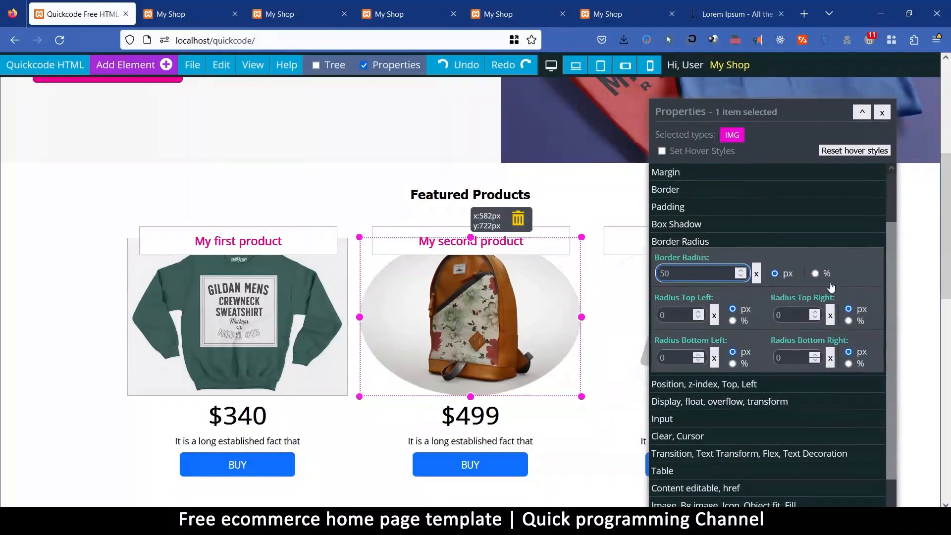
left_click(815, 275)
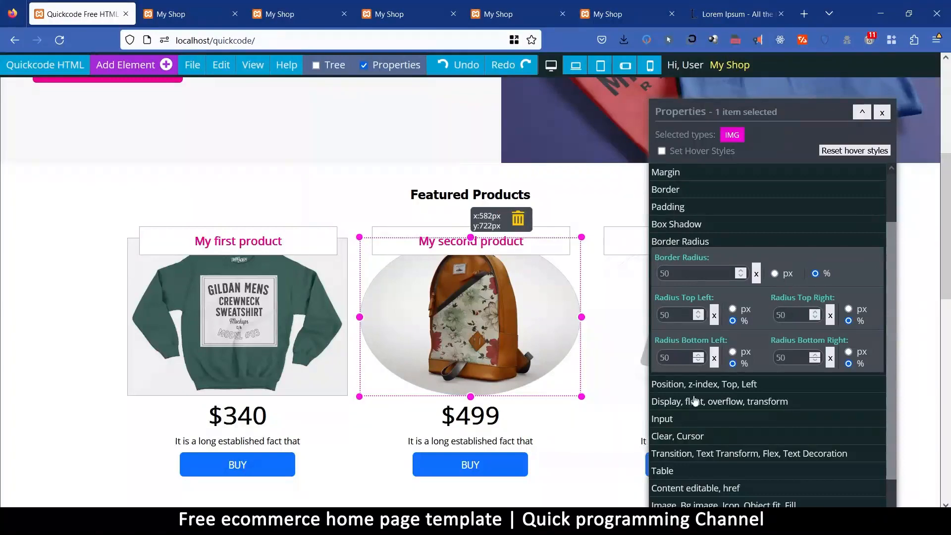
Set the width of the second featured product card to 350 px.
left_click(579, 472)
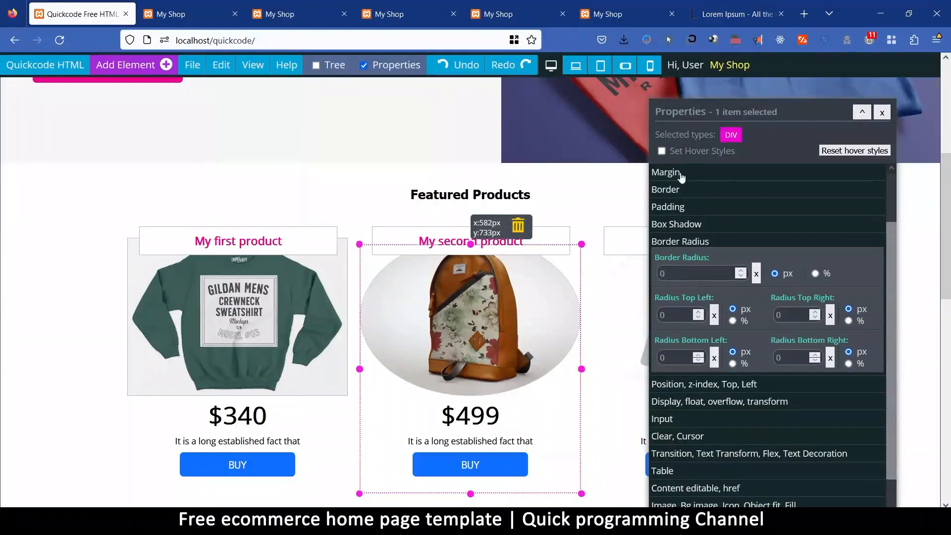
scroll(695, 213, "up", 3)
left_click(676, 218)
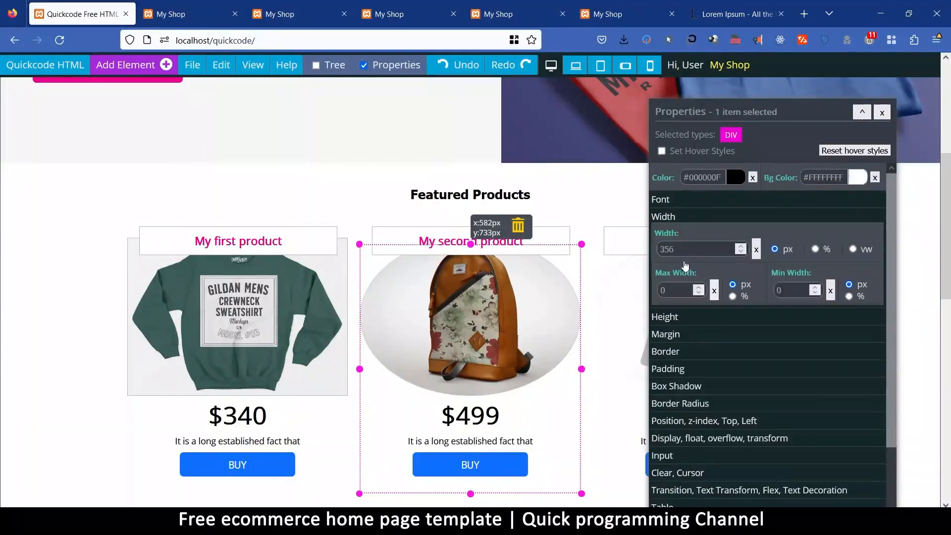
left_click_drag(670, 254, 675, 252)
type("0")
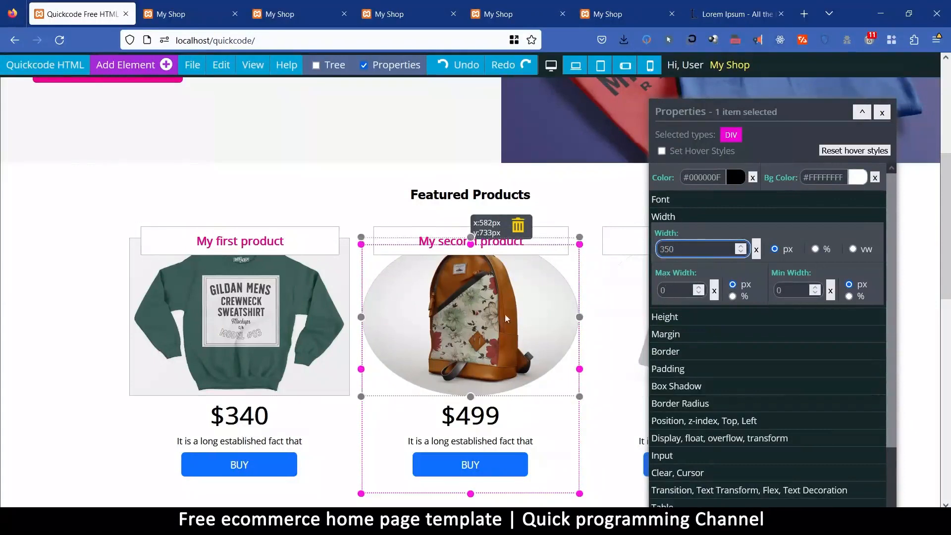
Resize the backpack image in the second featured product card to 250 px wide and 250 px high.
left_click(542, 300)
left_click_drag(688, 254, 621, 255)
type("250")
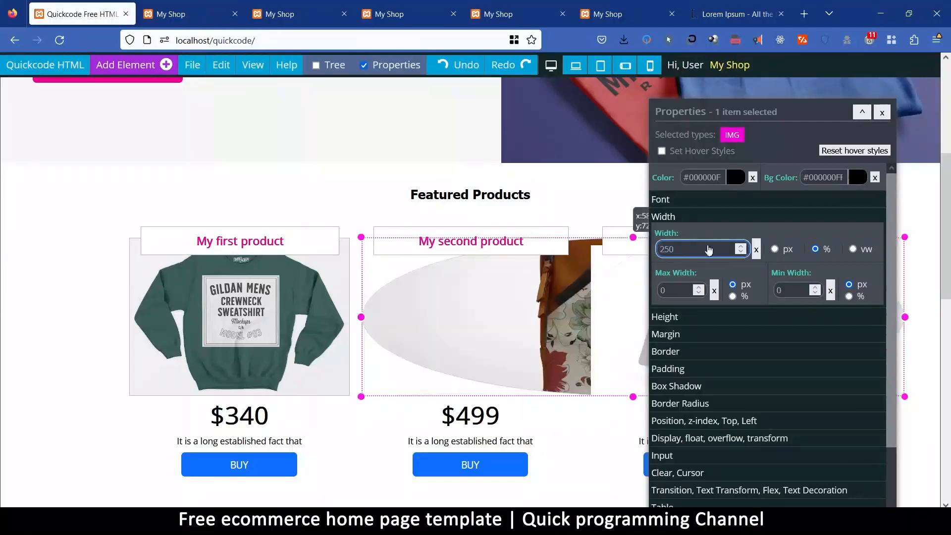
left_click(775, 250)
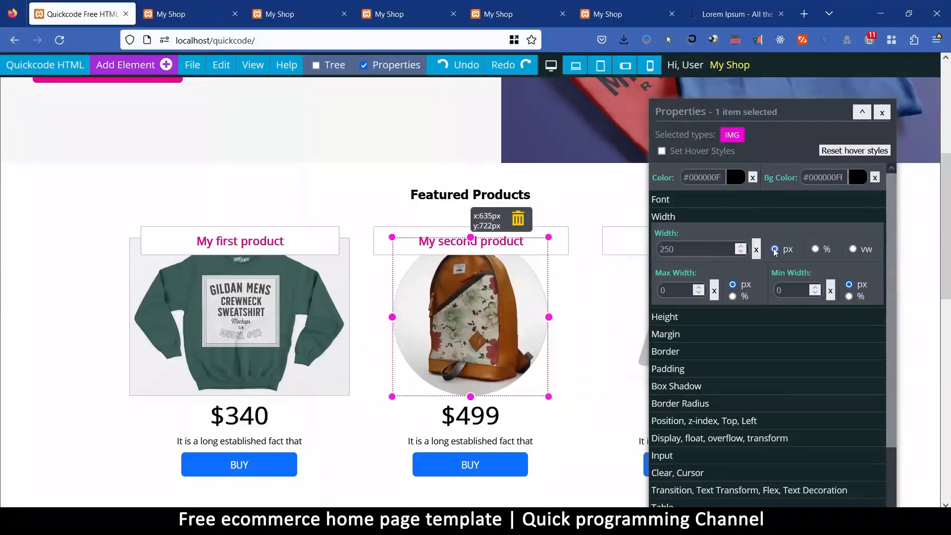
left_click(672, 318)
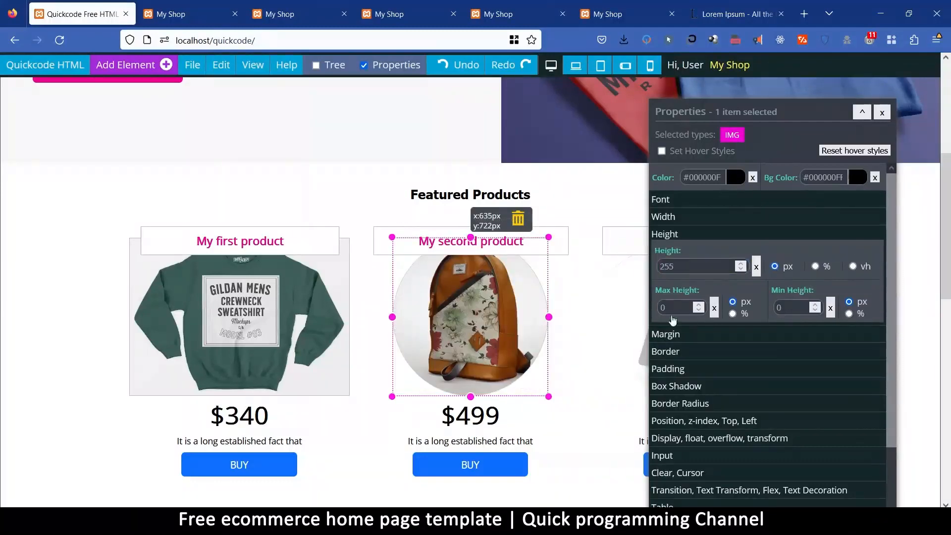
double_click(679, 268)
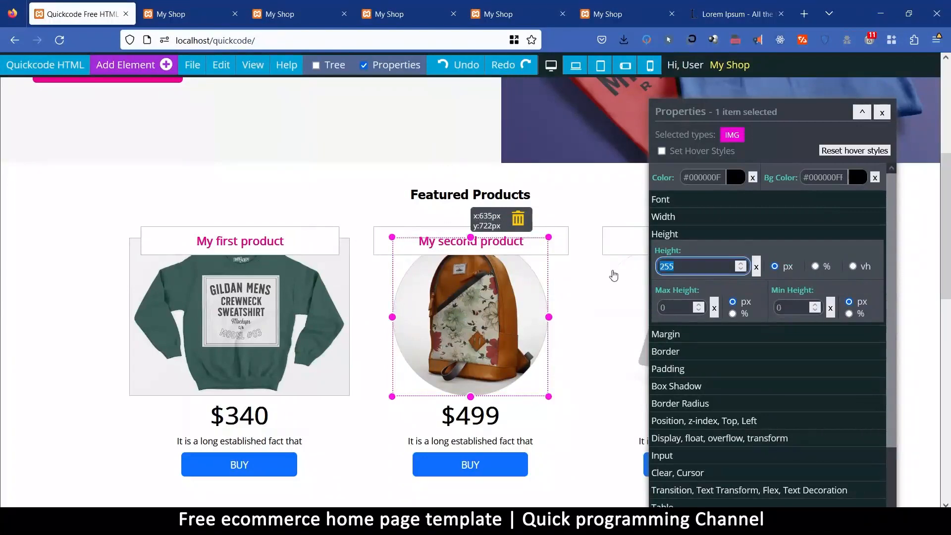
type("350")
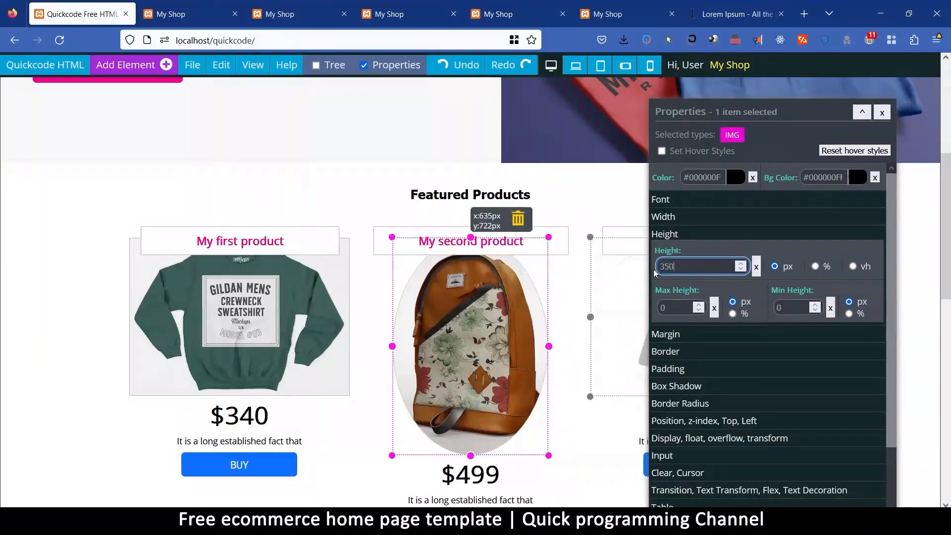
double_click(686, 272)
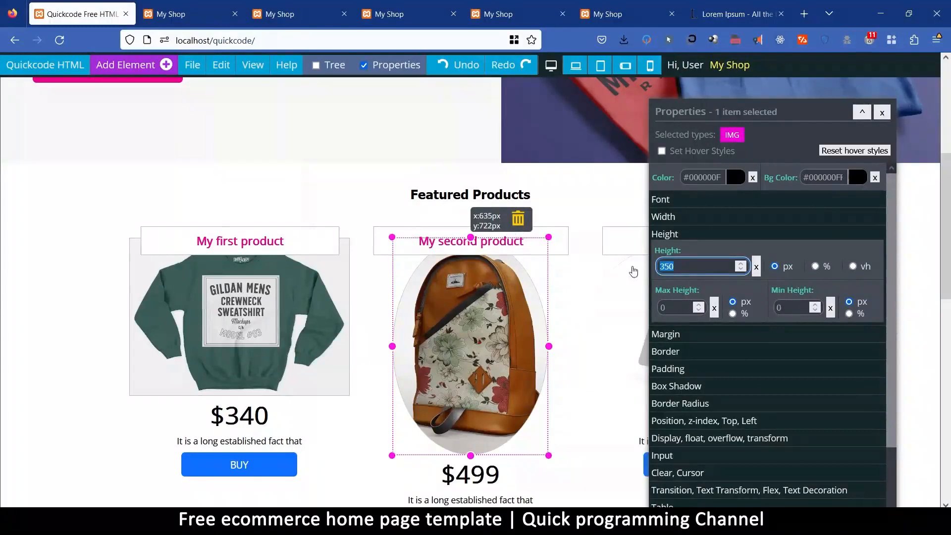
type("250")
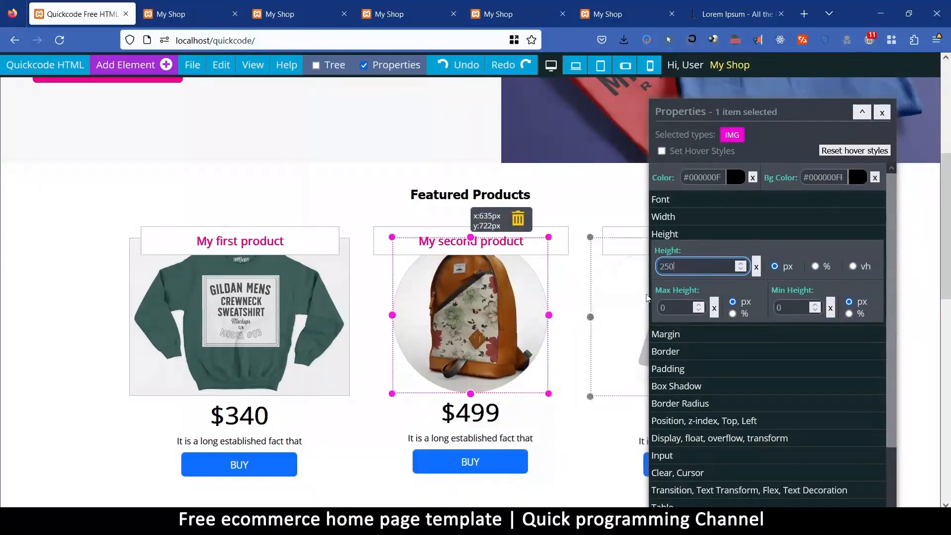
Set the sweatshirt image in the first featured product card to 250 px high and 350 px wide.
left_click(226, 285)
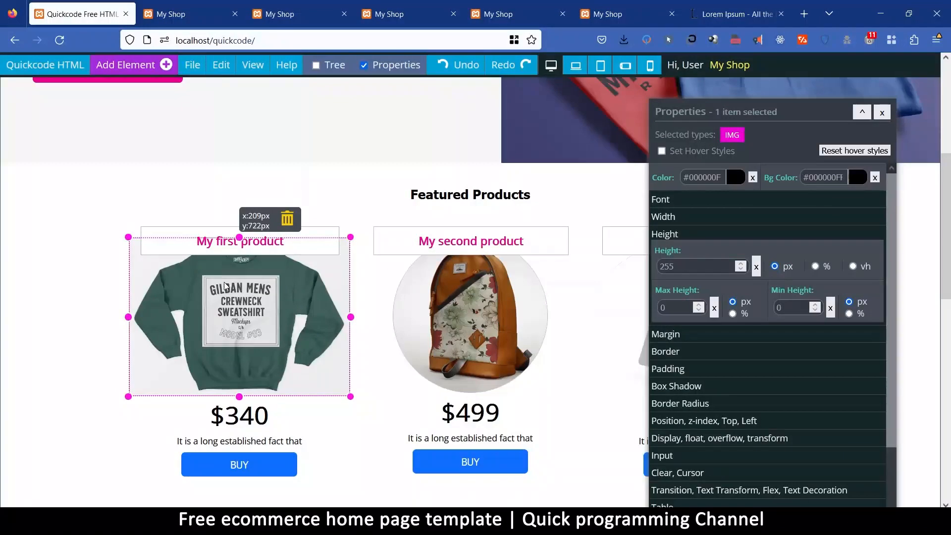
scroll(550, 315, "down", 5)
scroll(539, 314, "up", 5)
left_click(675, 269)
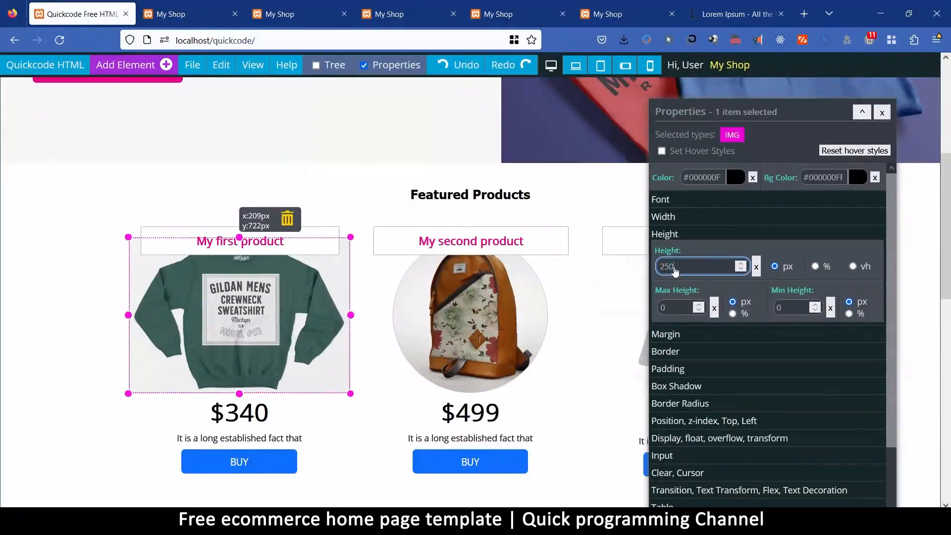
left_click(677, 216)
double_click(684, 250)
type("350")
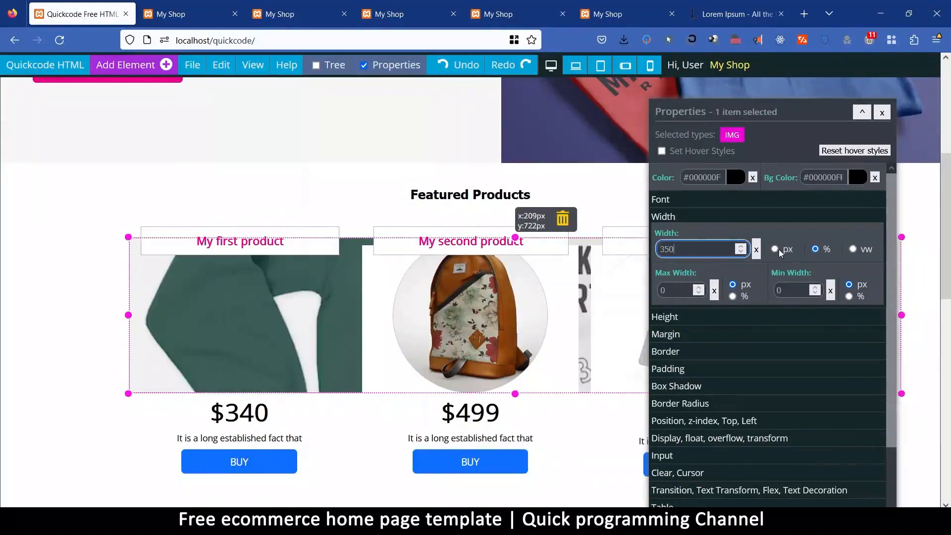
left_click(776, 249)
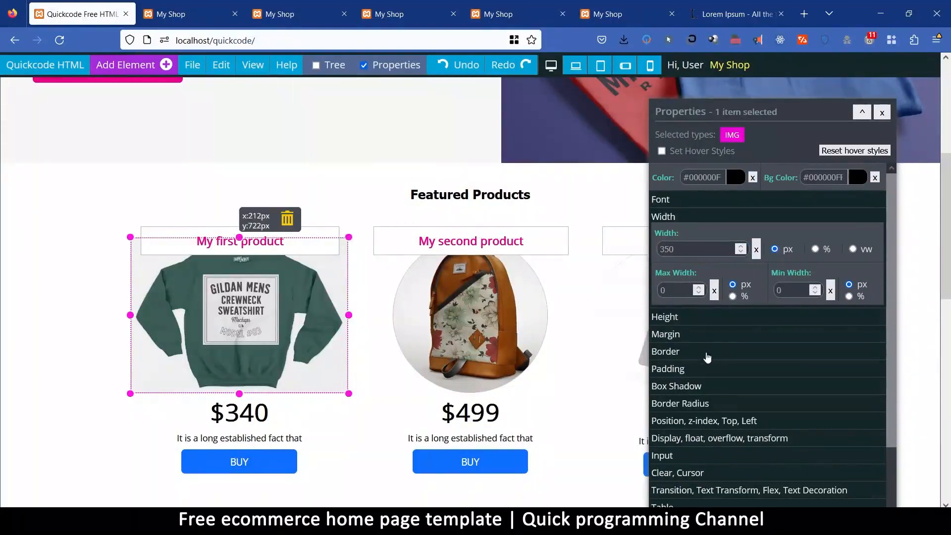
Set the border radius of the sweatshirt image in the first featured product card to 50%.
left_click(696, 404)
left_click(681, 357)
type("50")
left_click(816, 353)
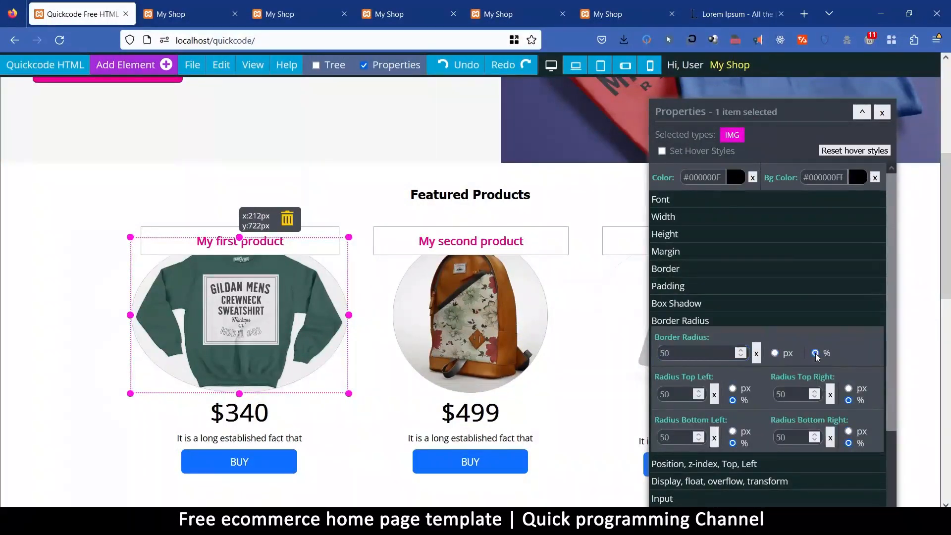
Check the backpack image's width and set the sweatshirt image's width to the same 250 px.
left_click(450, 315)
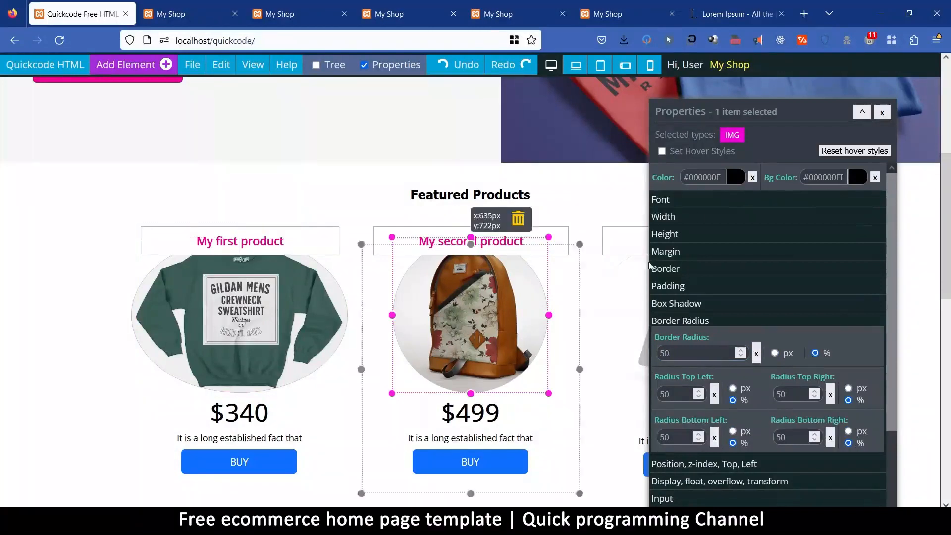
left_click(679, 221)
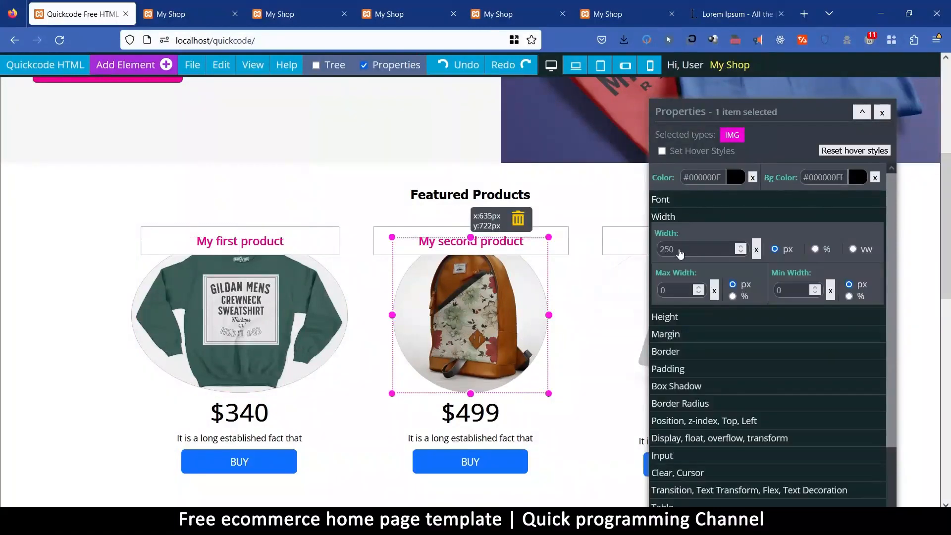
left_click(265, 320)
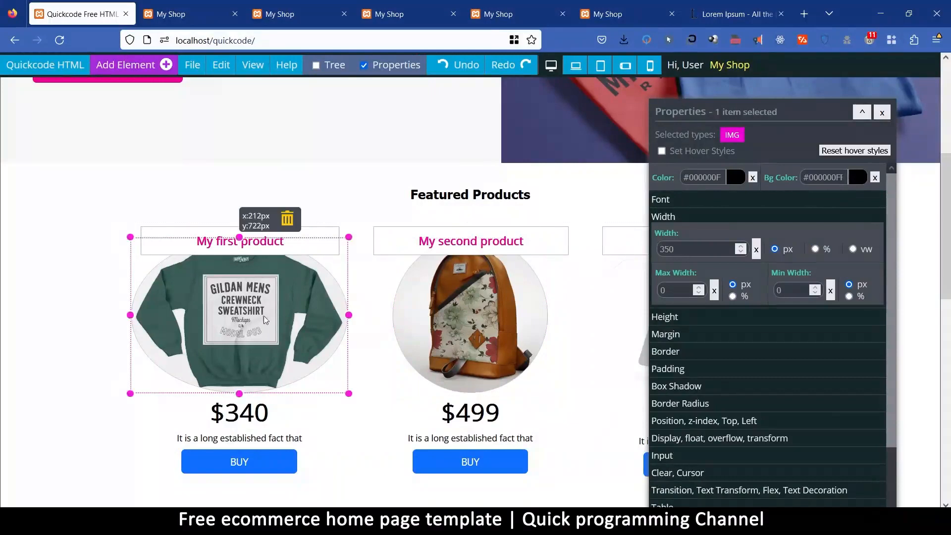
left_click_drag(670, 251, 603, 240)
type("25")
Resize the laptop image in the third featured product card to 250 px wide and 250 px high, and hide the element properties.
left_click_drag(714, 103, 231, 107)
left_click(706, 289)
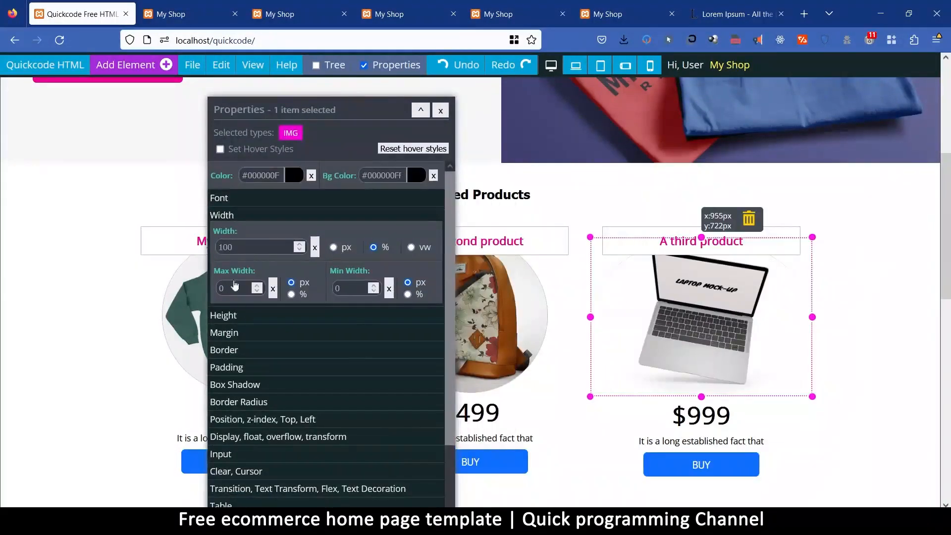
double_click(239, 248)
type("250")
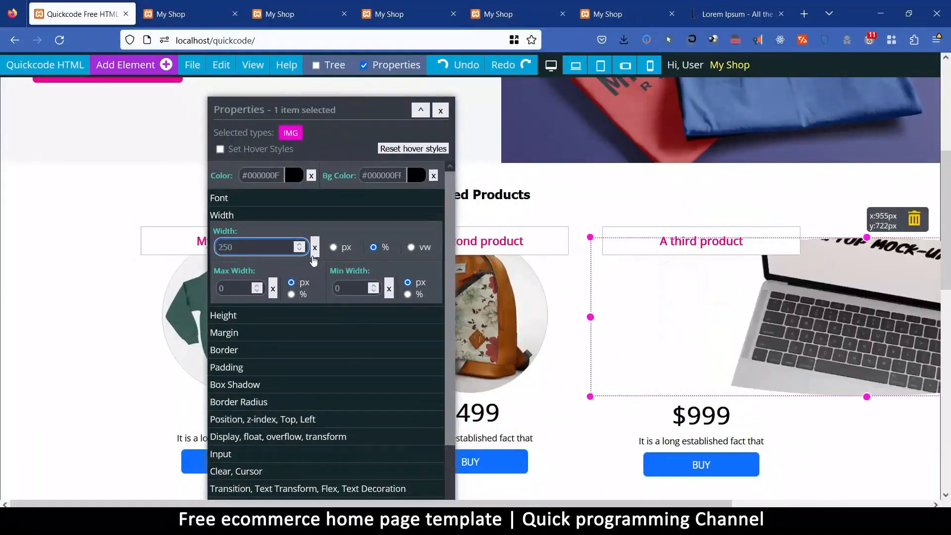
left_click(334, 247)
left_click(238, 316)
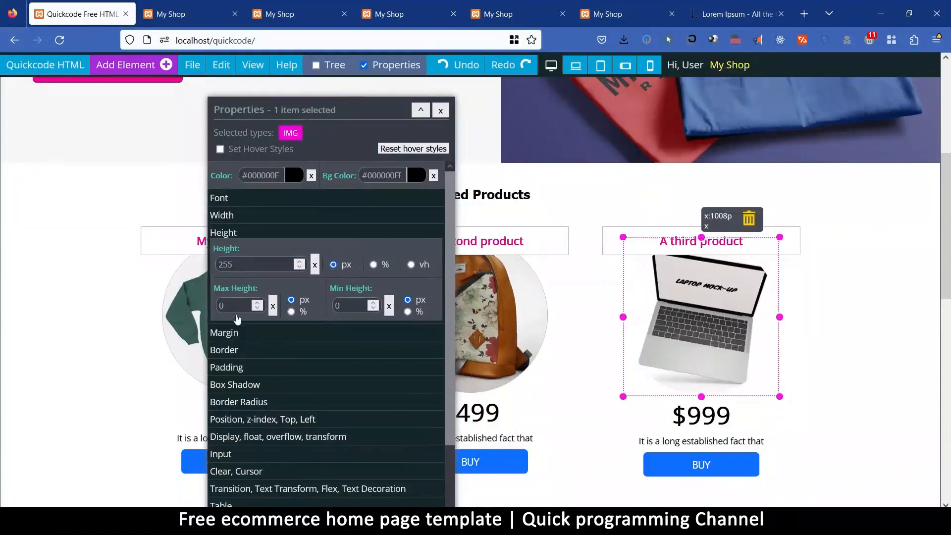
left_click(233, 269)
type("0")
left_click(441, 110)
Examine the restyled featured product cards and the product grid beneath them.
left_click(887, 390)
scroll(478, 423, "down", 5)
scroll(430, 343, "up", 6)
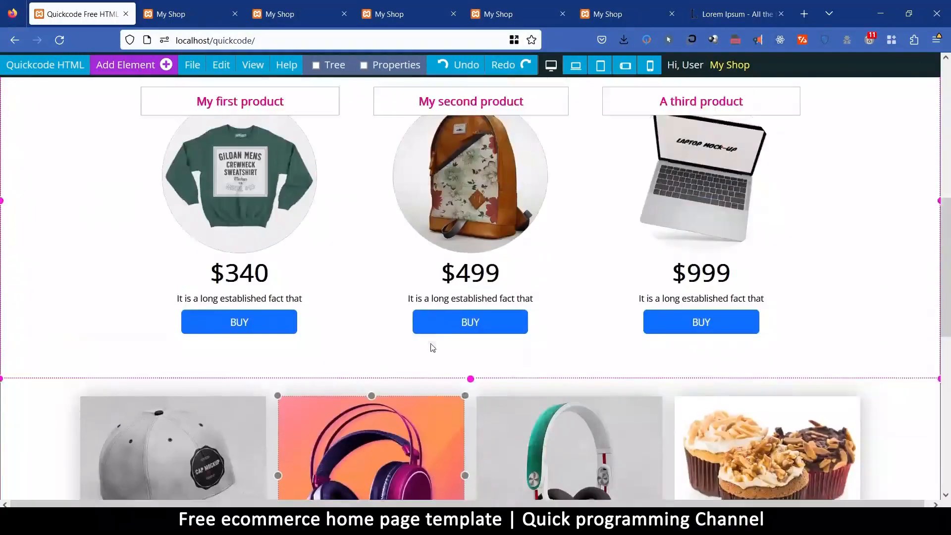
scroll(400, 340, "down", 9)
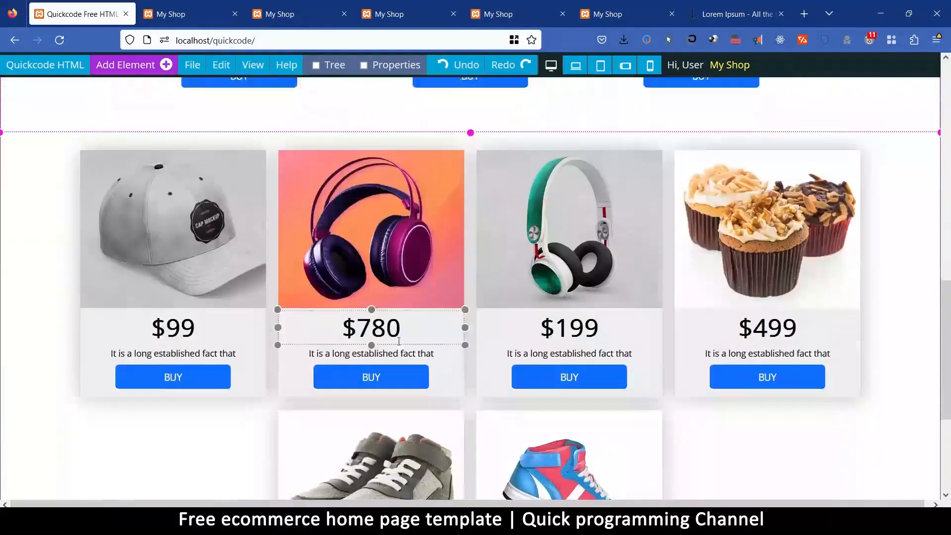
scroll(252, 156, "up", 4)
scroll(253, 157, "up", 1)
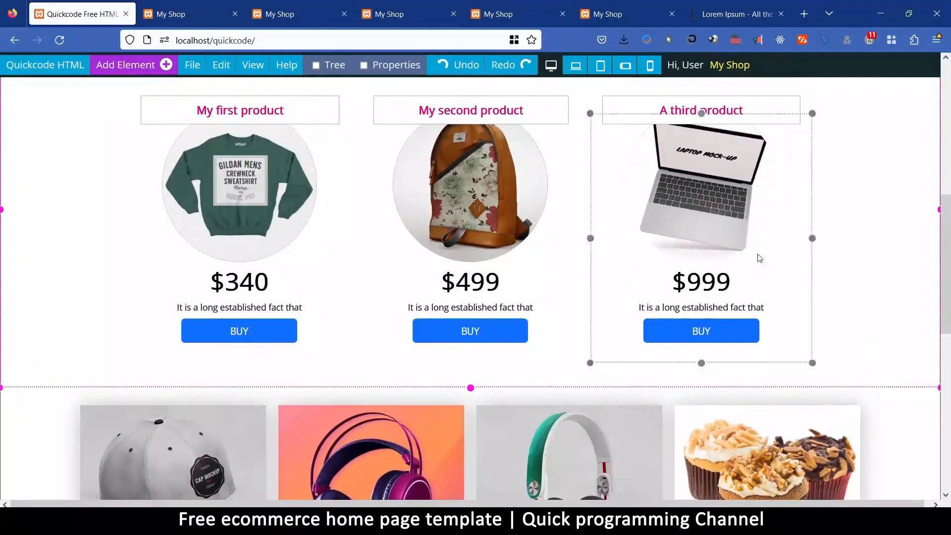
scroll(557, 453, "down", 4)
scroll(559, 455, "down", 4)
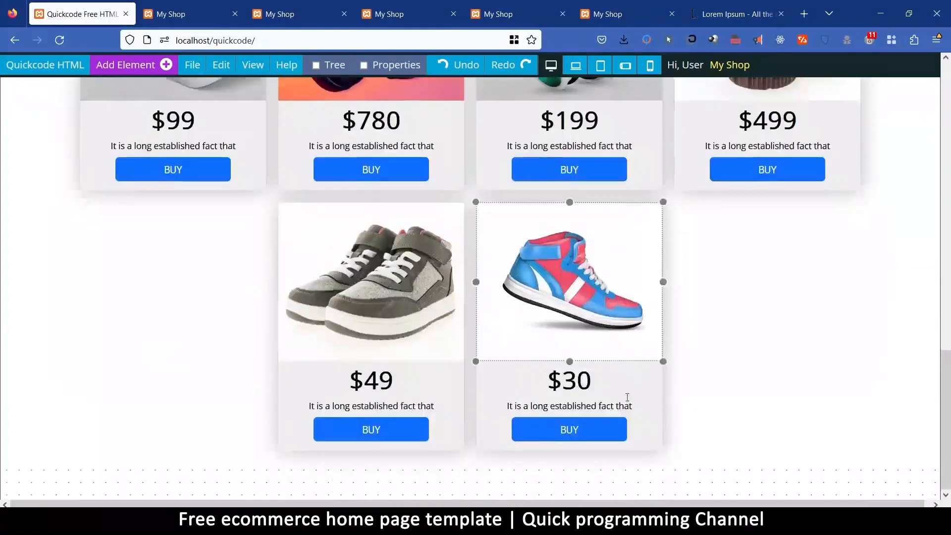
scroll(627, 397, "up", 9)
scroll(604, 402, "down", 3)
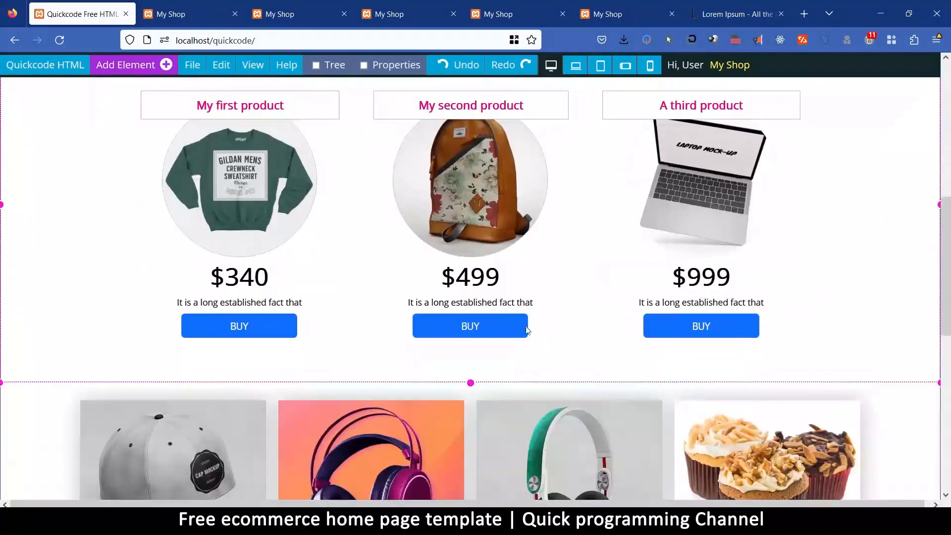
Replace the backpack image in the second featured product card with a camera picture from the Products image category.
left_click(535, 189)
left_click(389, 65)
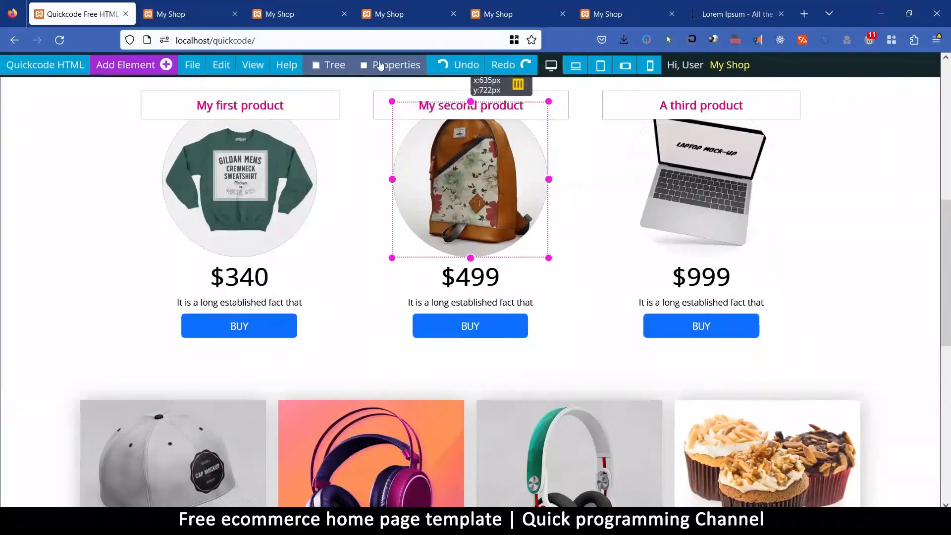
scroll(372, 391, "down", 1)
left_click(295, 292)
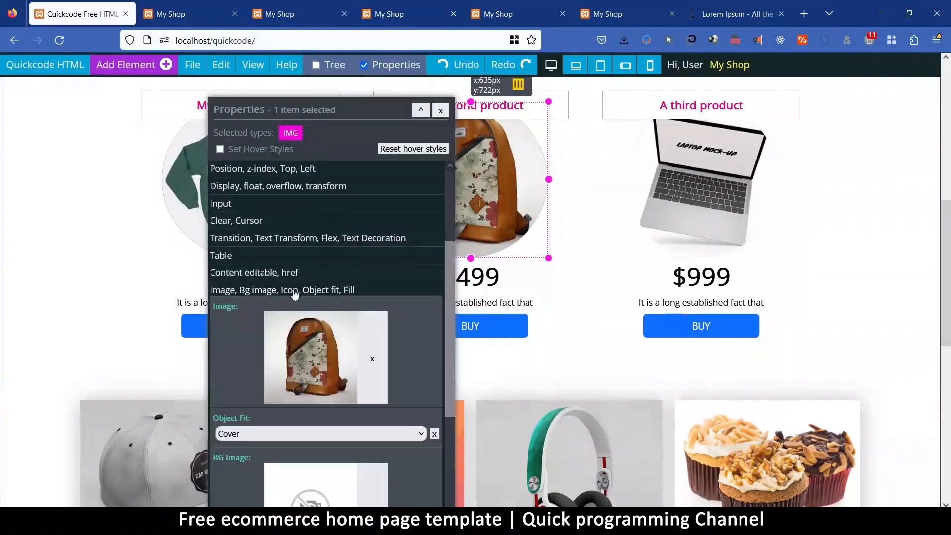
left_click(331, 355)
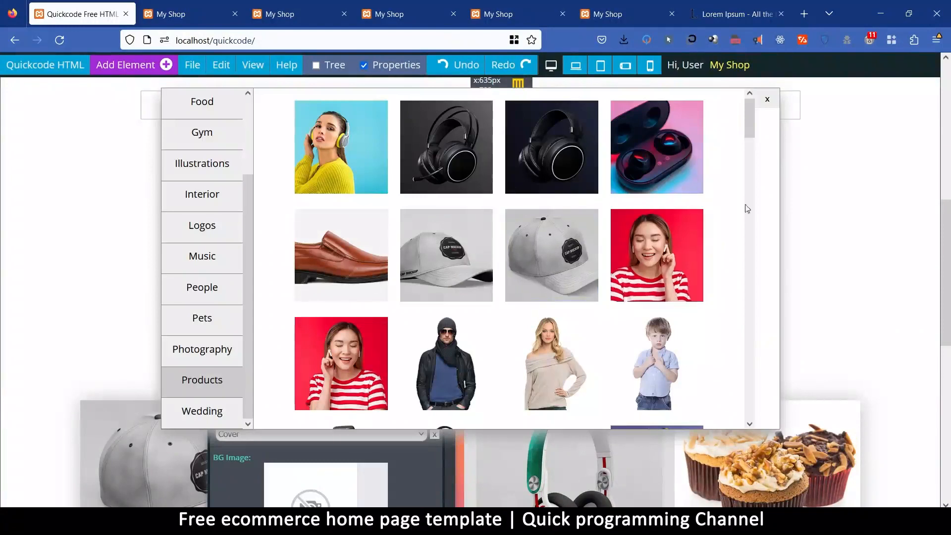
left_click_drag(753, 120, 750, 157)
left_click(341, 182)
Replace the camera picture in the second featured product card with the green-and-white headphones from the Products images, and hide the element properties.
left_click_drag(368, 106, 342, 163)
left_click(278, 402)
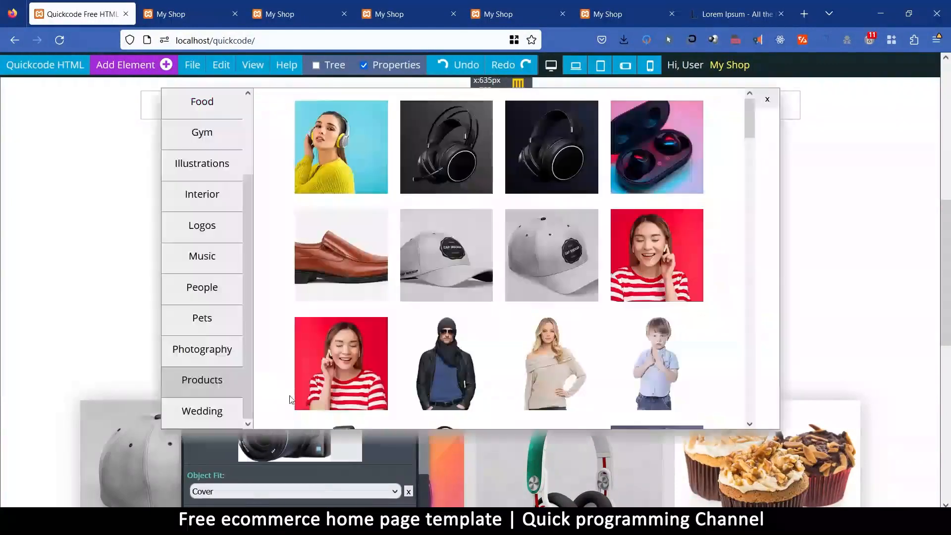
left_click_drag(751, 119, 748, 178)
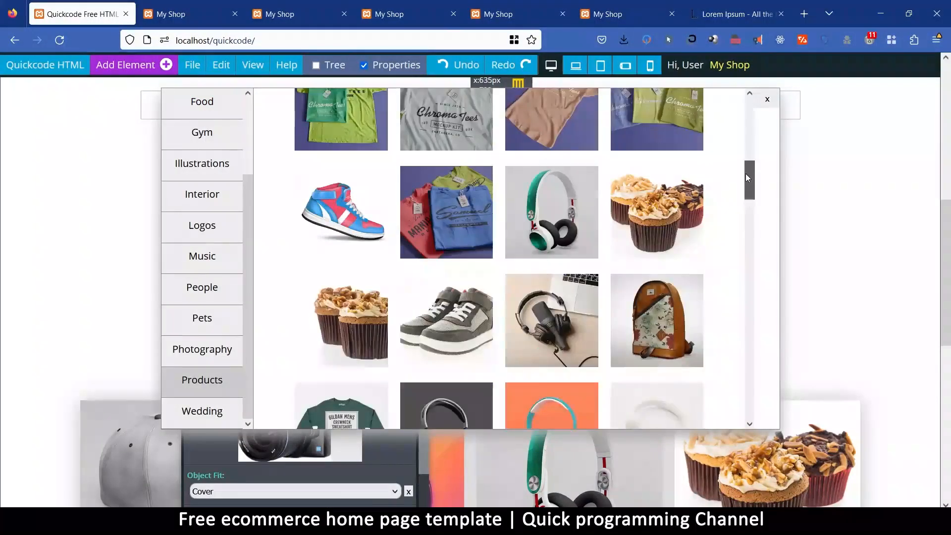
left_click(552, 212)
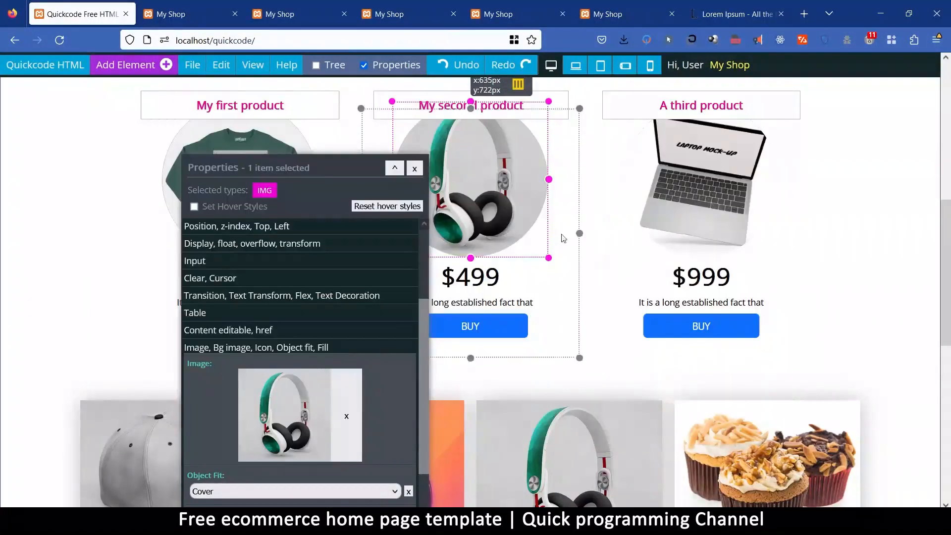
left_click_drag(339, 166, 705, 151)
scroll(471, 317, "up", 4)
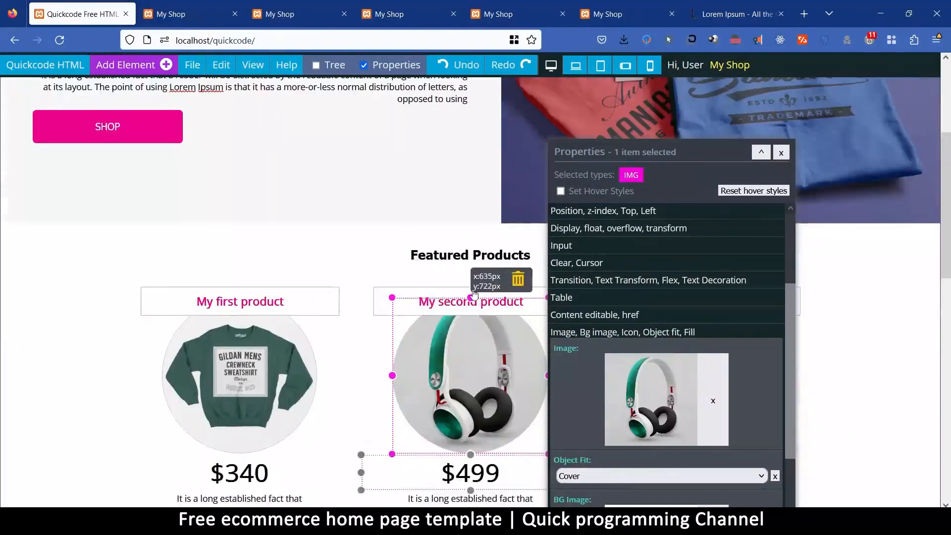
scroll(449, 378, "down", 15)
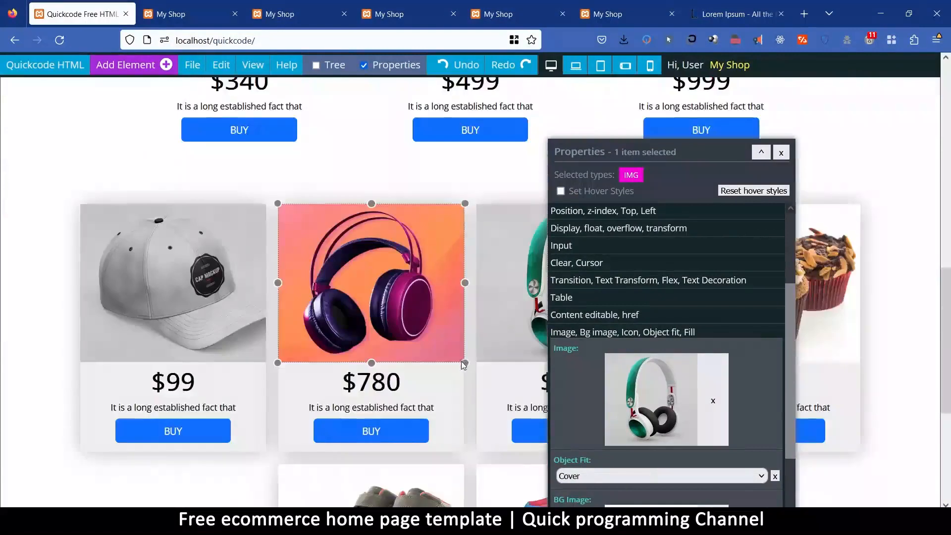
scroll(468, 357, "up", 5)
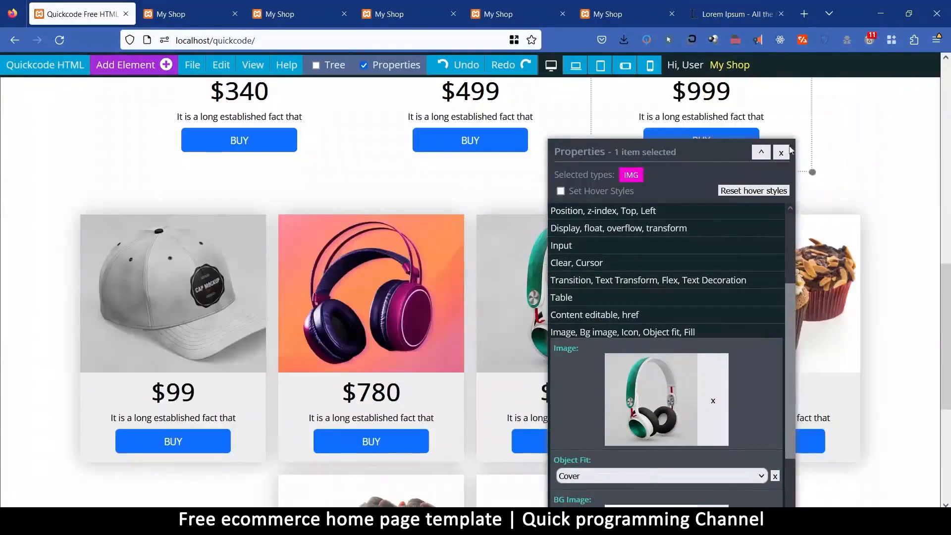
left_click(782, 152)
Replace the hero section's folded T-shirts image with the Products picture of the woman in a yellow sweater wearing headphones.
scroll(773, 223, "up", 5)
scroll(771, 277, "up", 5)
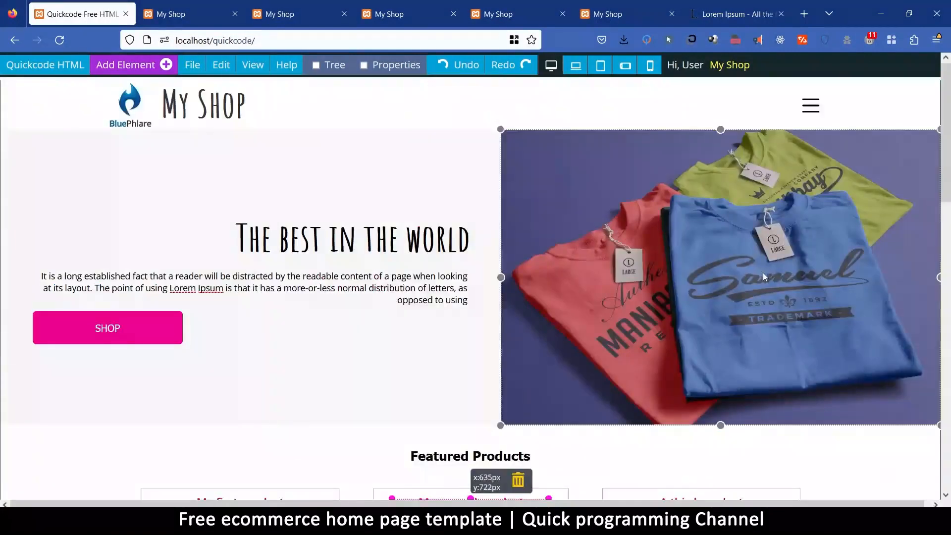
left_click(652, 209)
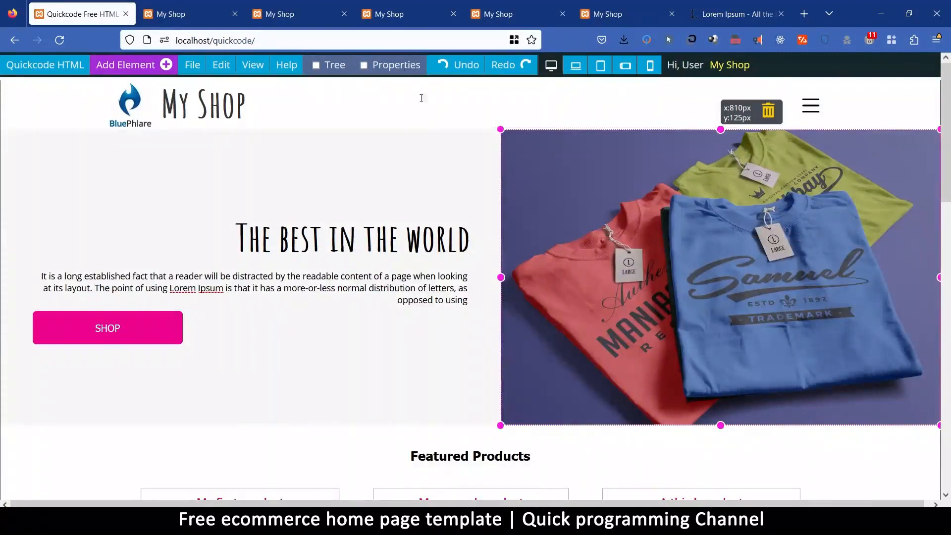
left_click(384, 67)
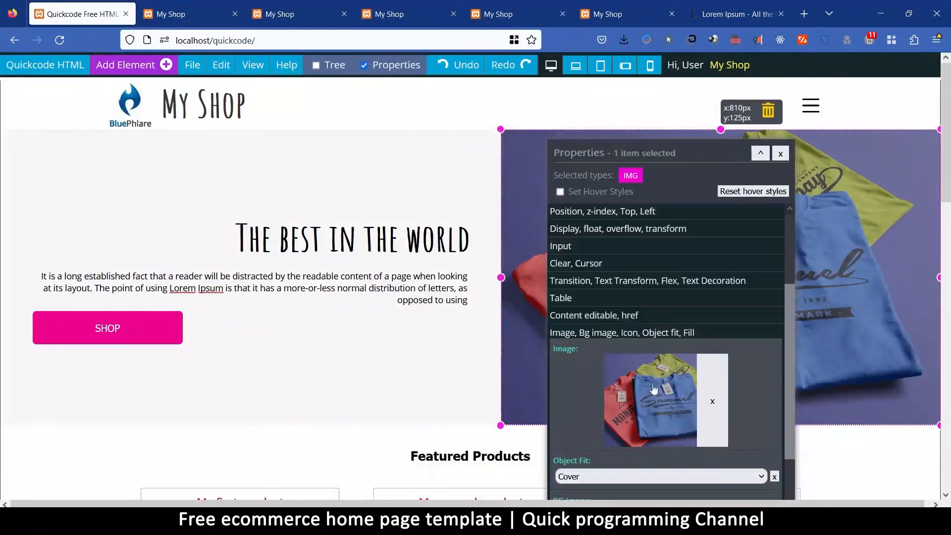
left_click_drag(650, 146, 149, 89)
left_click(160, 343)
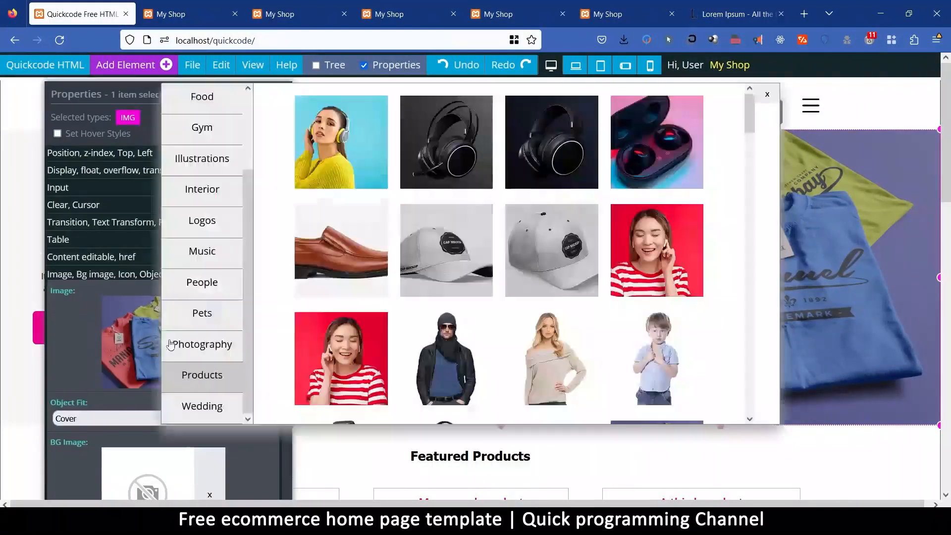
left_click(347, 159)
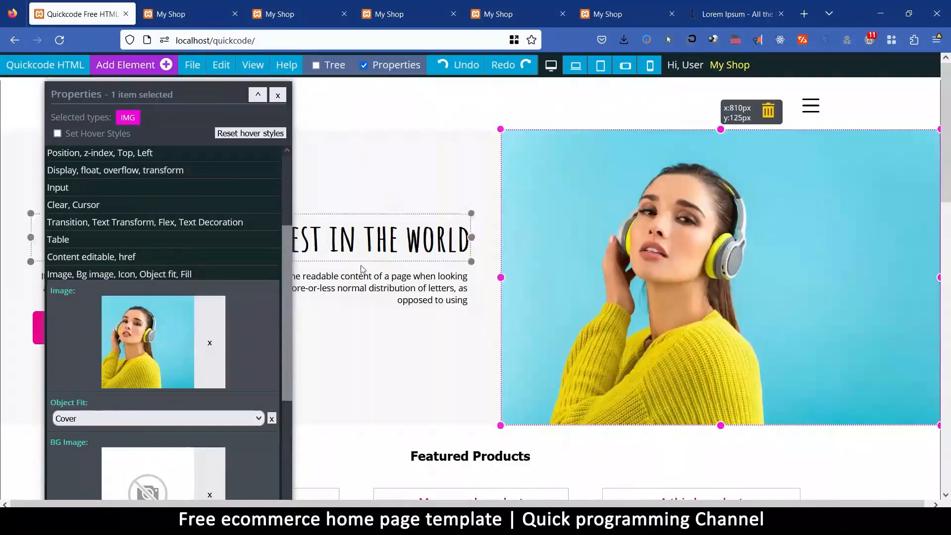
left_click_drag(185, 101, 73, 325)
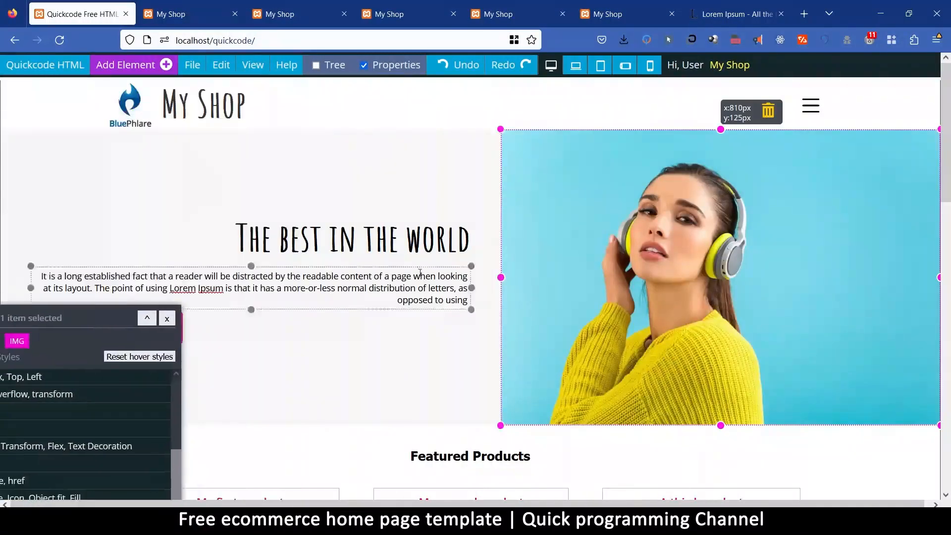
scroll(508, 333, "down", 2)
scroll(508, 333, "down", 8)
scroll(530, 340, "up", 10)
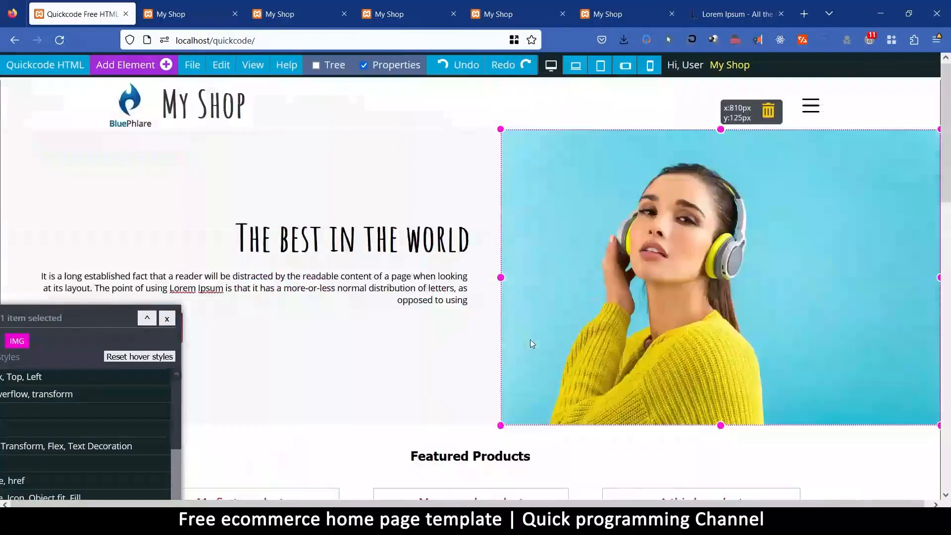
Try the red-background picture of the woman in a striped shirt with earbuds as the hero image.
left_click_drag(83, 318, 483, 104)
left_click(463, 343)
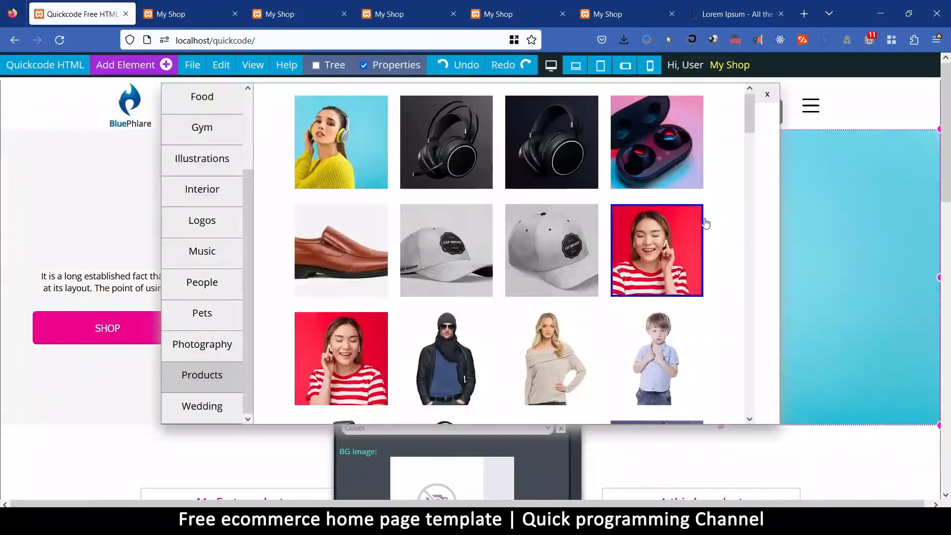
left_click(658, 258)
left_click_drag(468, 105, 347, 142)
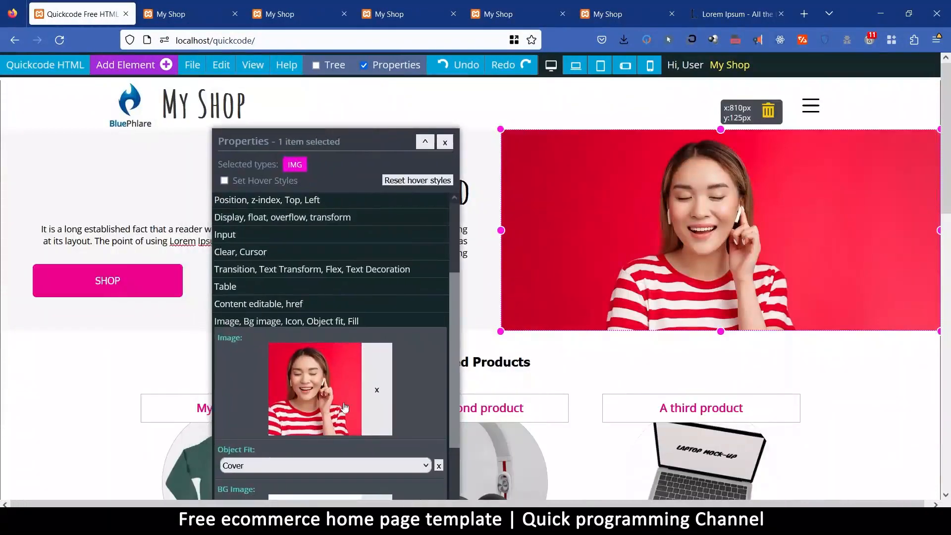
Set the hero image back to the woman in the yellow sweater with headphones and hide the element properties.
left_click(326, 386)
left_click(328, 145)
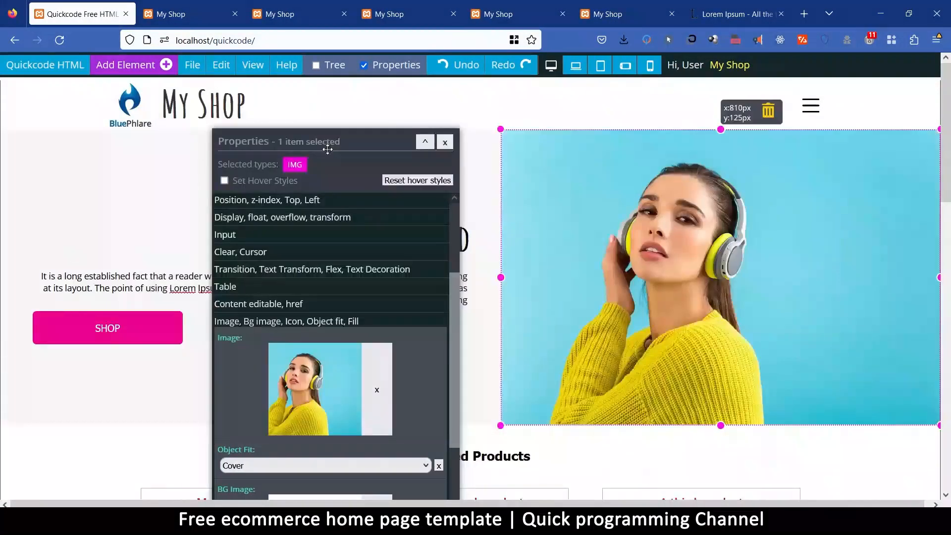
left_click(443, 143)
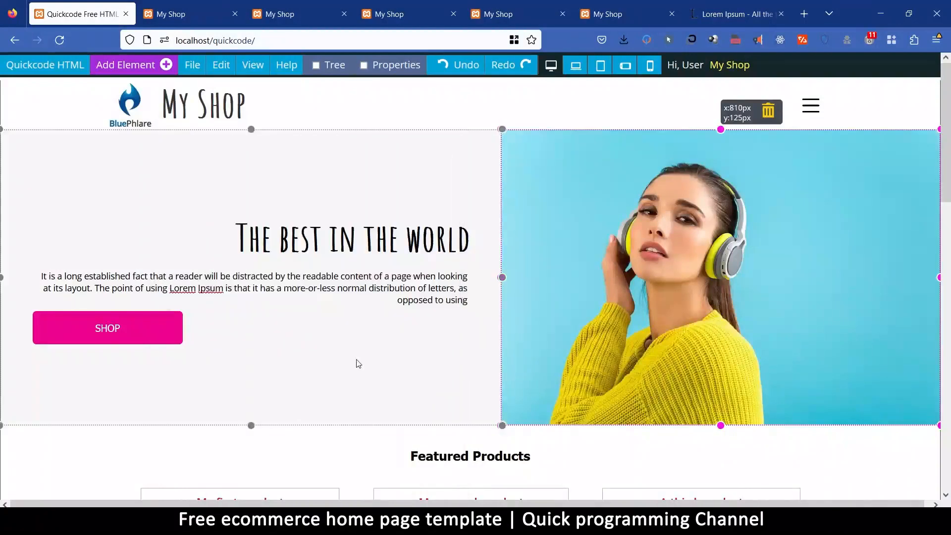
Save the My Shop page with the new hero and product images.
scroll(356, 363, "down", 10)
scroll(363, 367, "down", 4)
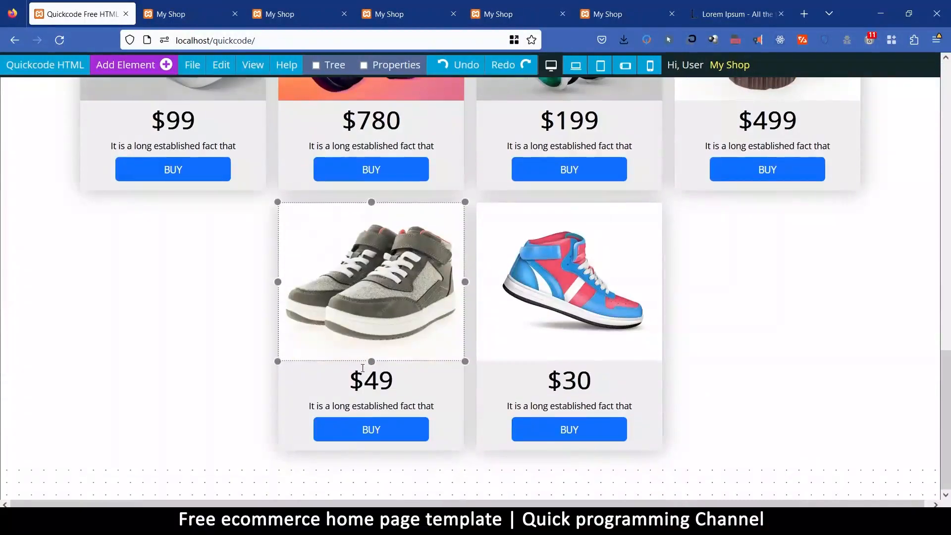
left_click(228, 477)
left_click(192, 65)
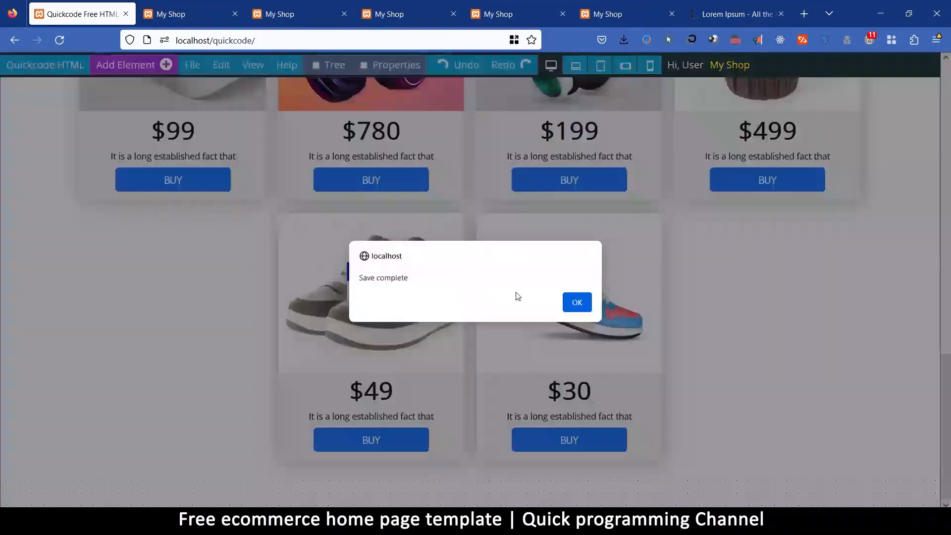
left_click(581, 306)
Preview the page in the browser and examine the hero section, the featured product cards and the product grid.
mouse_move(192, 65)
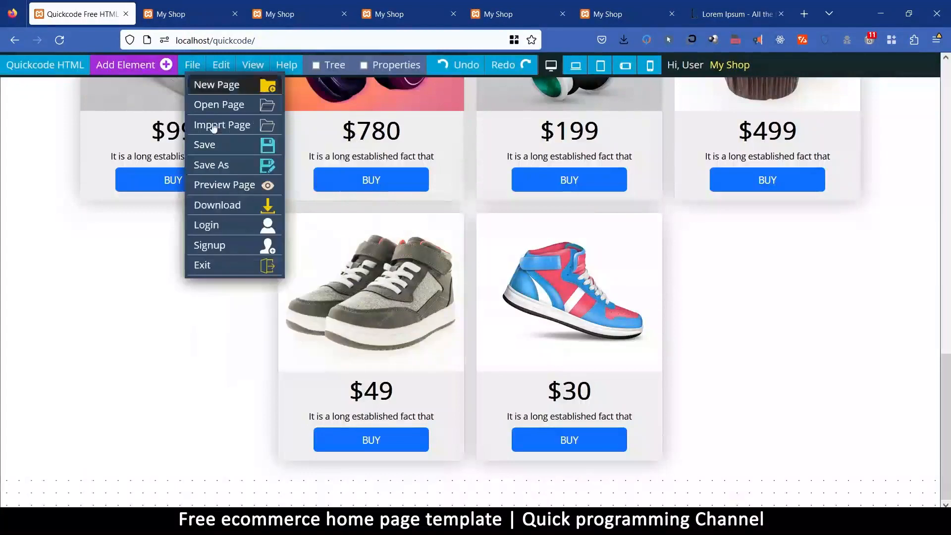
left_click(235, 188)
left_click(576, 312)
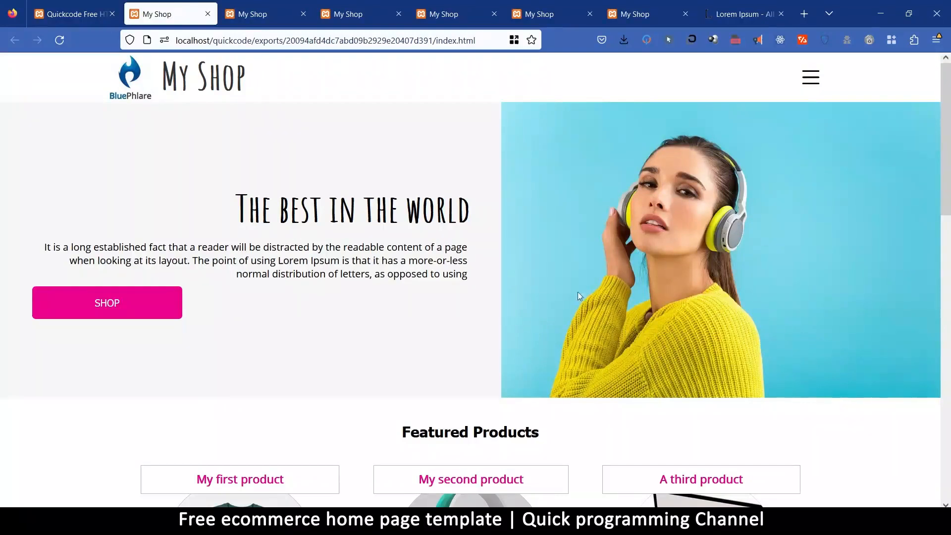
scroll(546, 287, "down", 8)
scroll(440, 130, "up", 2)
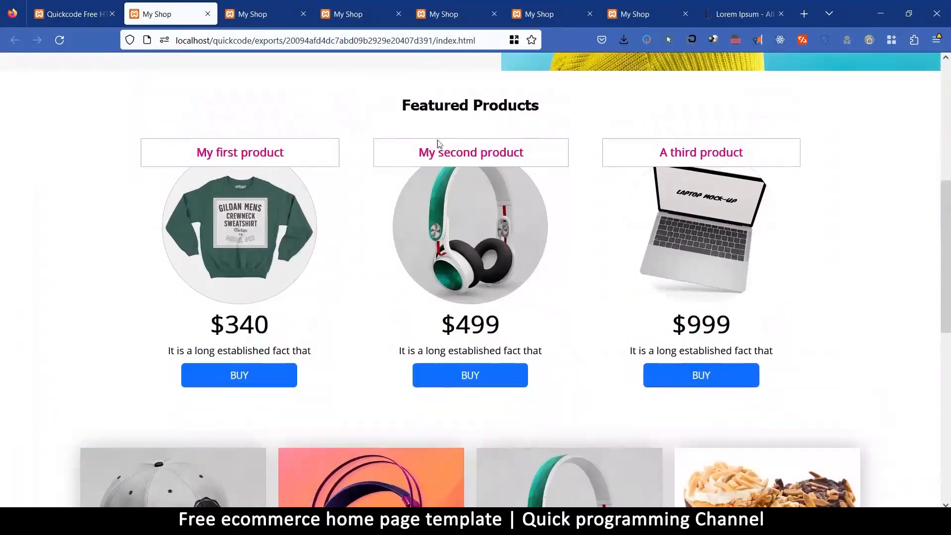
scroll(581, 203, "down", 9)
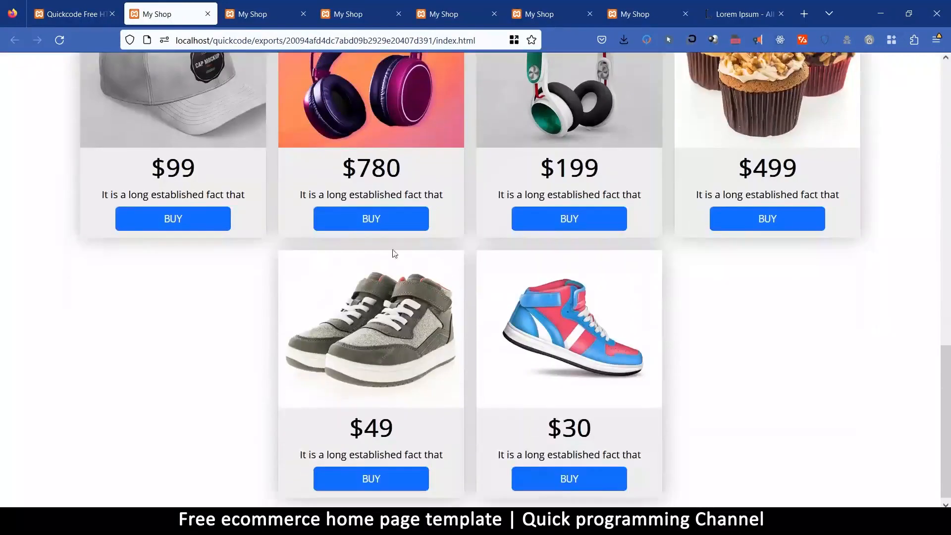
scroll(642, 208, "up", 4)
scroll(430, 290, "down", 4)
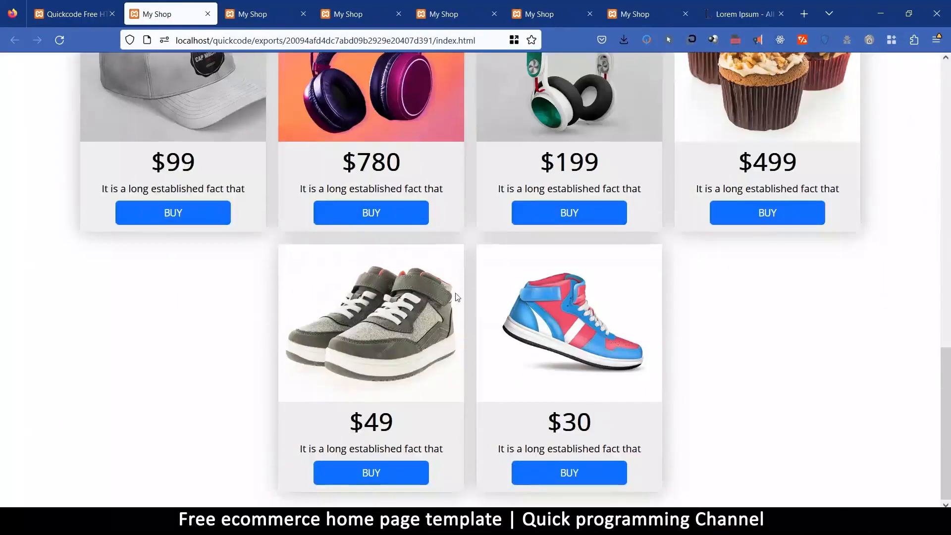
scroll(456, 307, "up", 8)
scroll(437, 337, "down", 2)
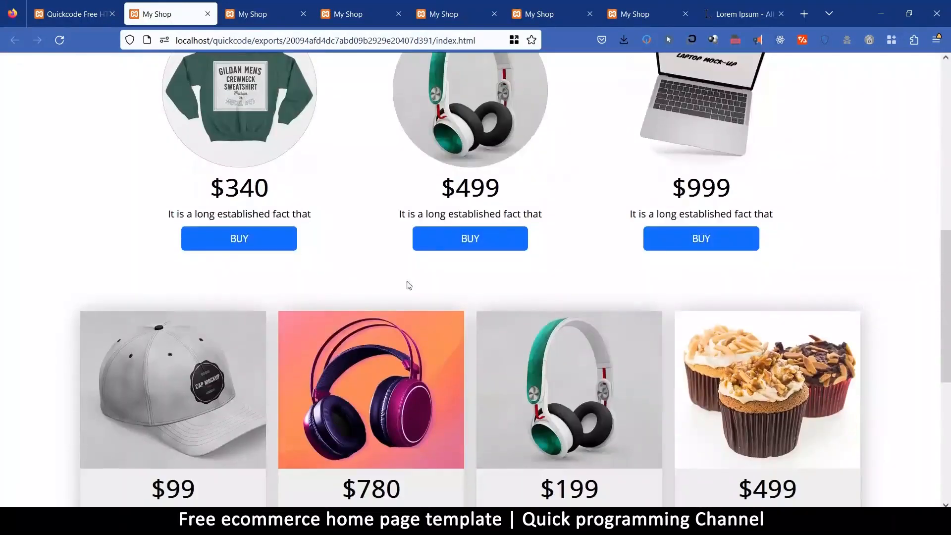
scroll(521, 297, "up", 2)
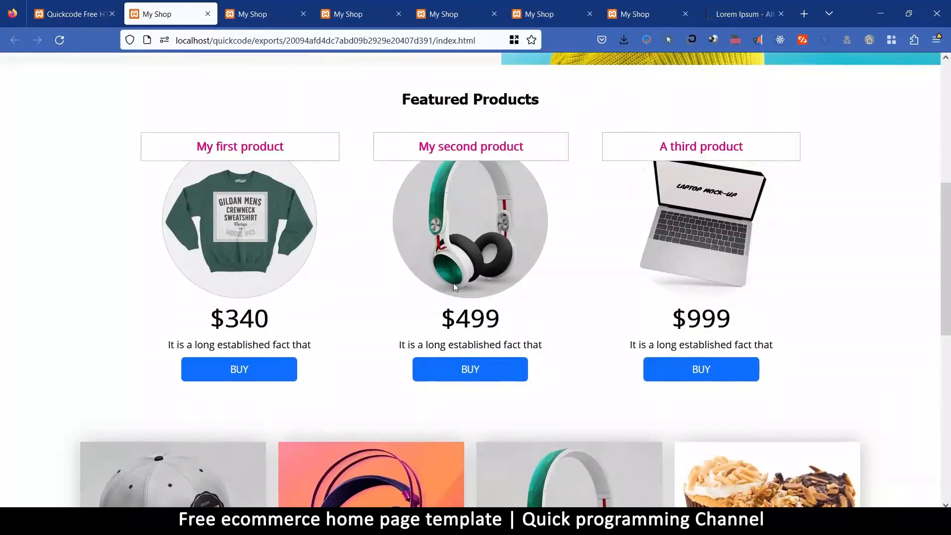
Return to the Quickcode editor and change the Featured Products heading's text color to dark grey #494949.
left_click(72, 14)
scroll(448, 296, "up", 10)
scroll(447, 296, "up", 6)
scroll(426, 339, "down", 2)
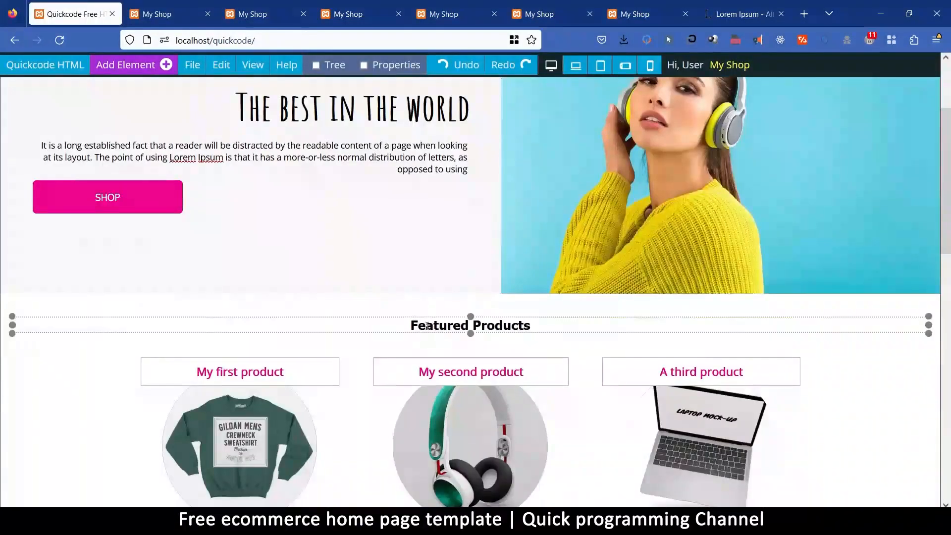
left_click(428, 325)
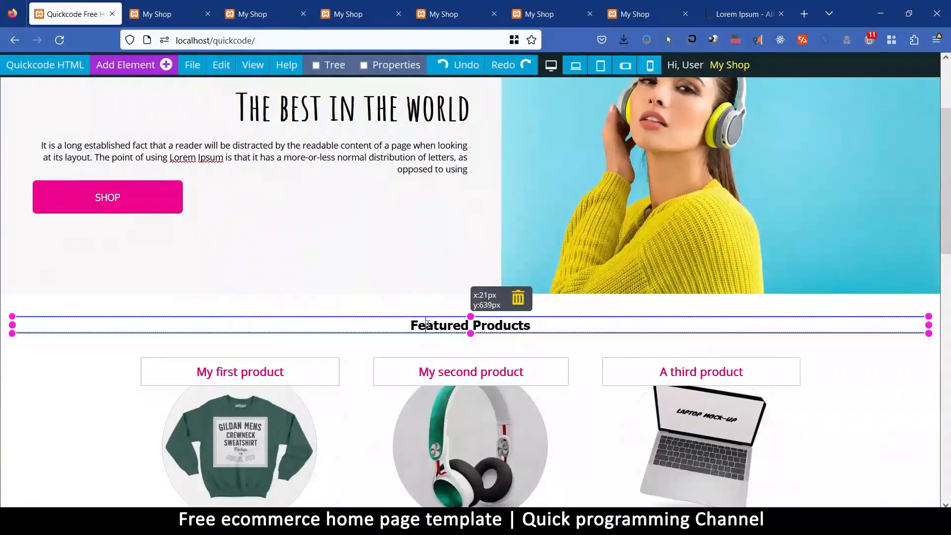
right_click(428, 325)
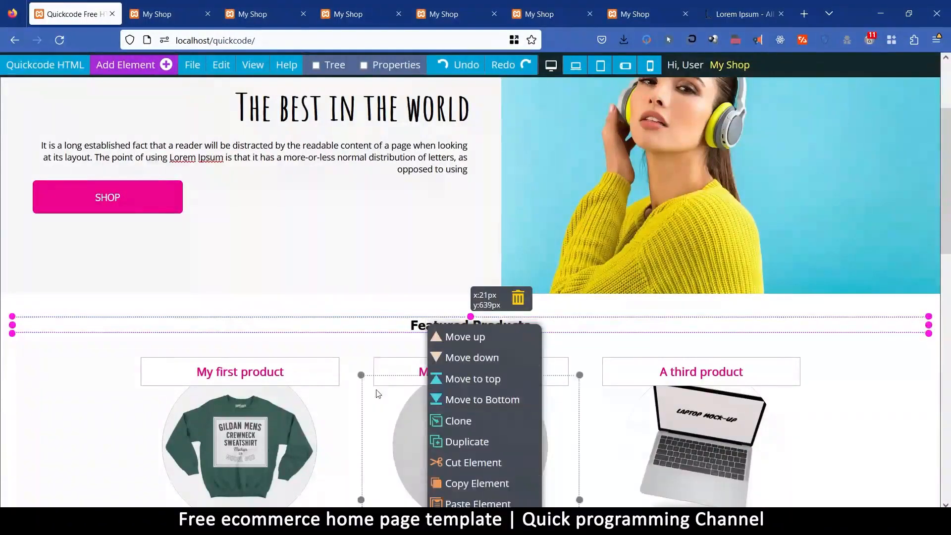
scroll(377, 391, "down", 4)
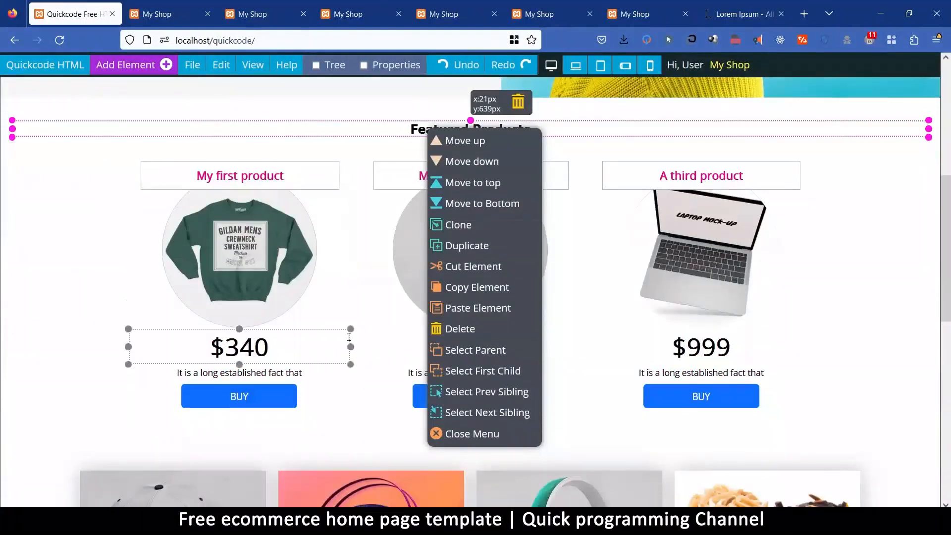
left_click(404, 66)
left_click_drag(327, 145, 746, 154)
scroll(713, 217, "up", 5)
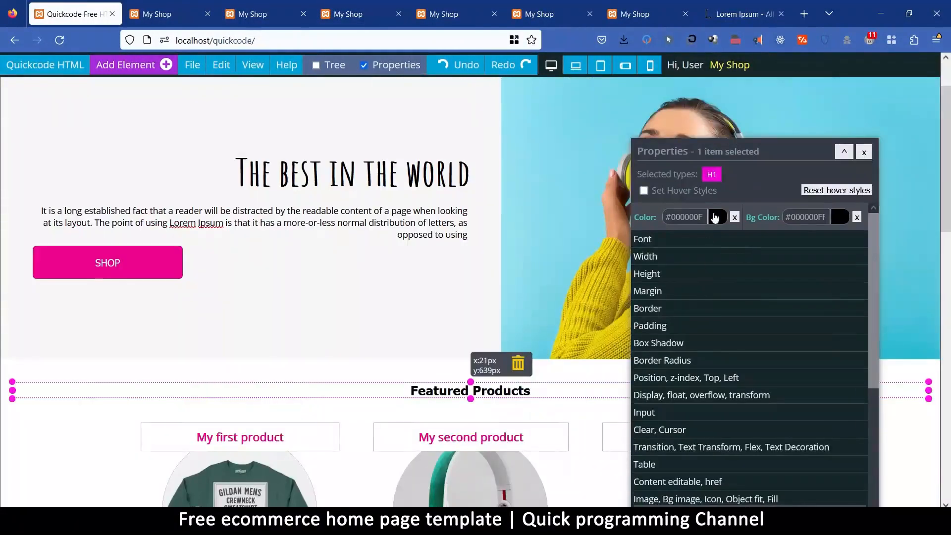
left_click(715, 217)
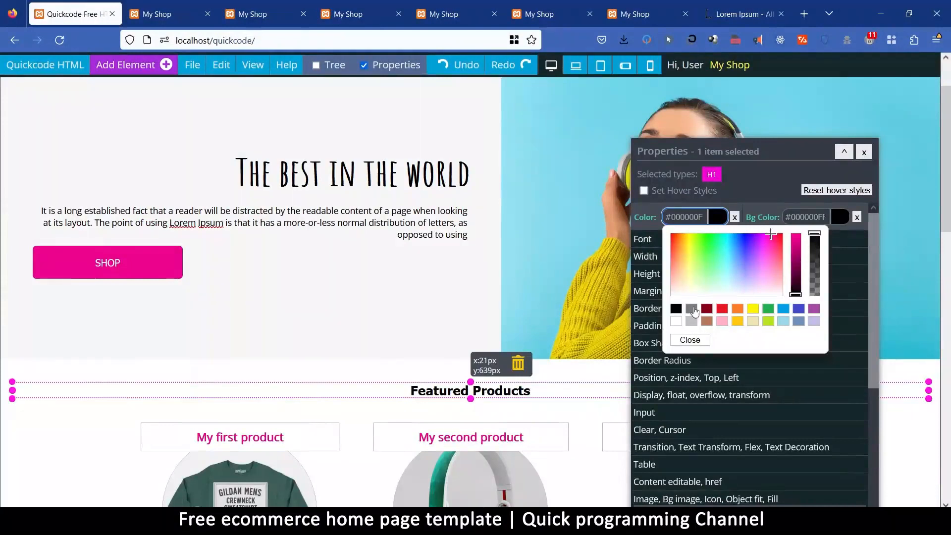
left_click(692, 310)
left_click_drag(795, 266, 801, 281)
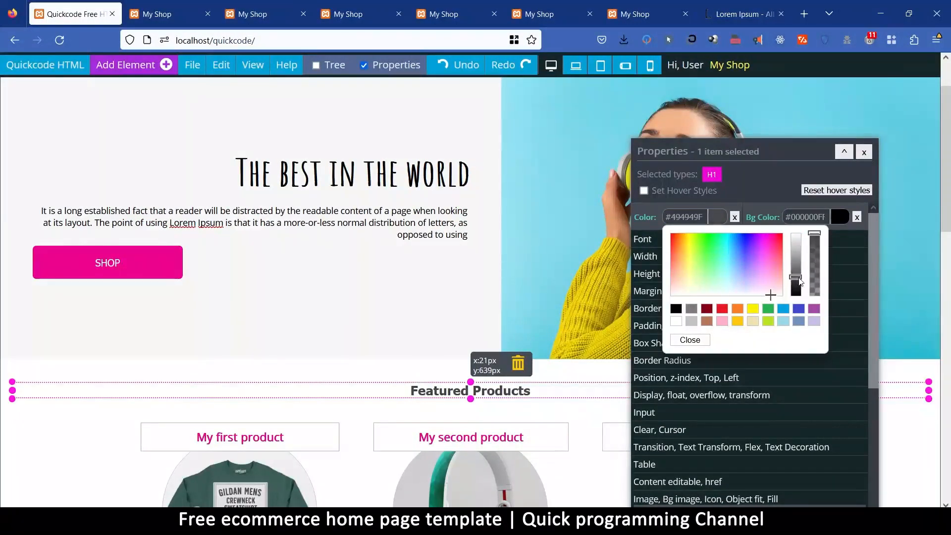
left_click(691, 340)
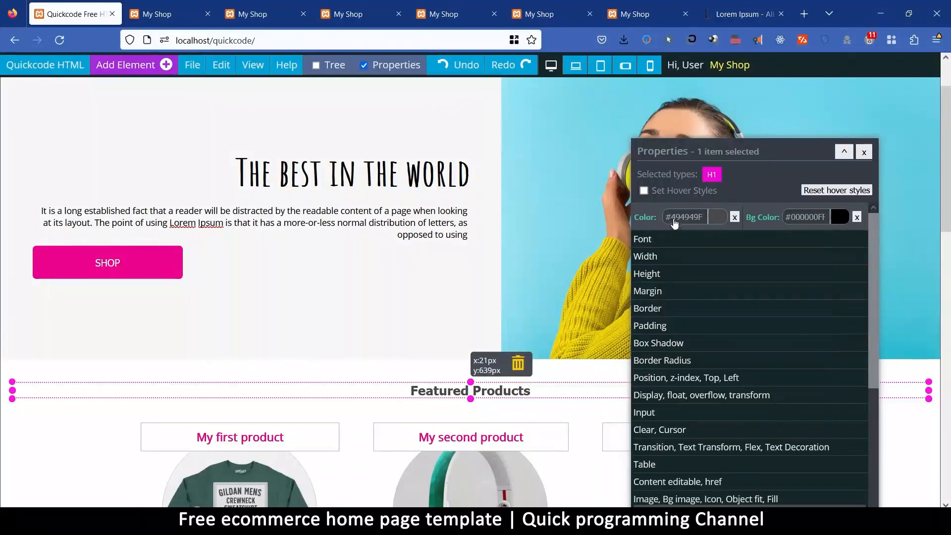
Copy the Featured Products heading and paste the copy into the empty area at the end of the page.
right_click(449, 387)
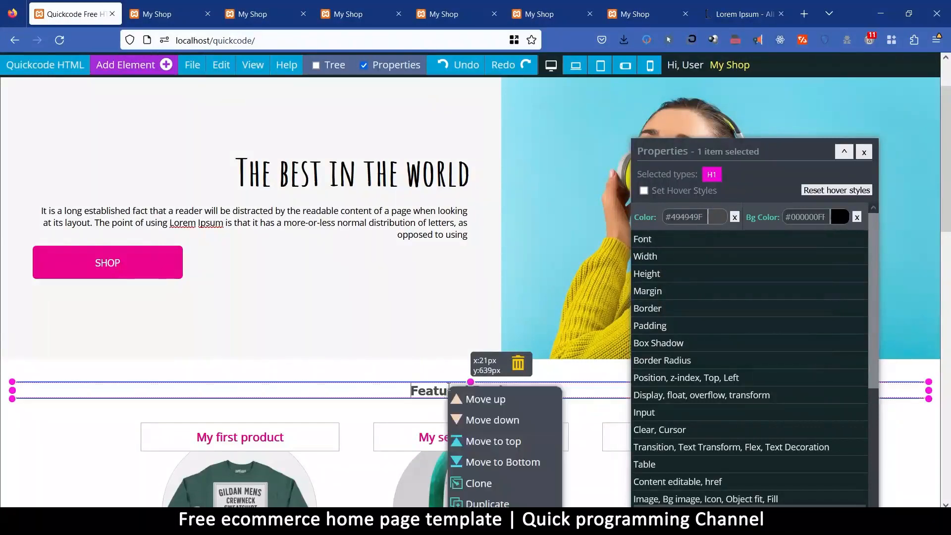
scroll(495, 483, "down", 3)
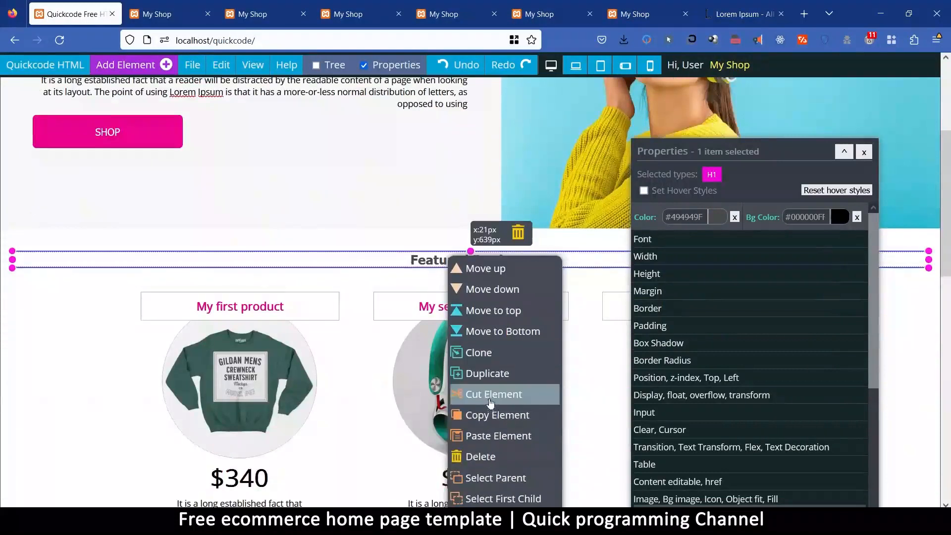
scroll(344, 415, "down", 7)
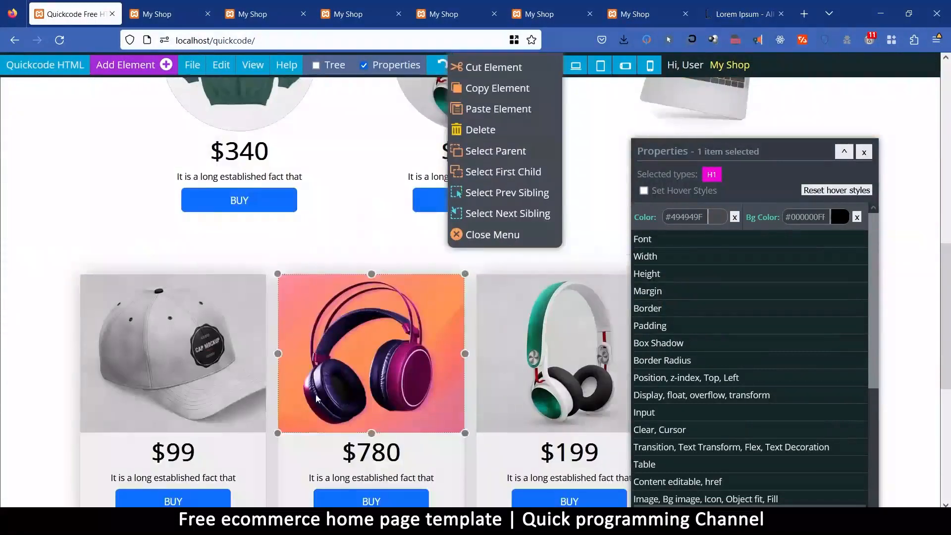
scroll(129, 275, "up", 3)
scroll(149, 354, "down", 9)
scroll(167, 397, "down", 1)
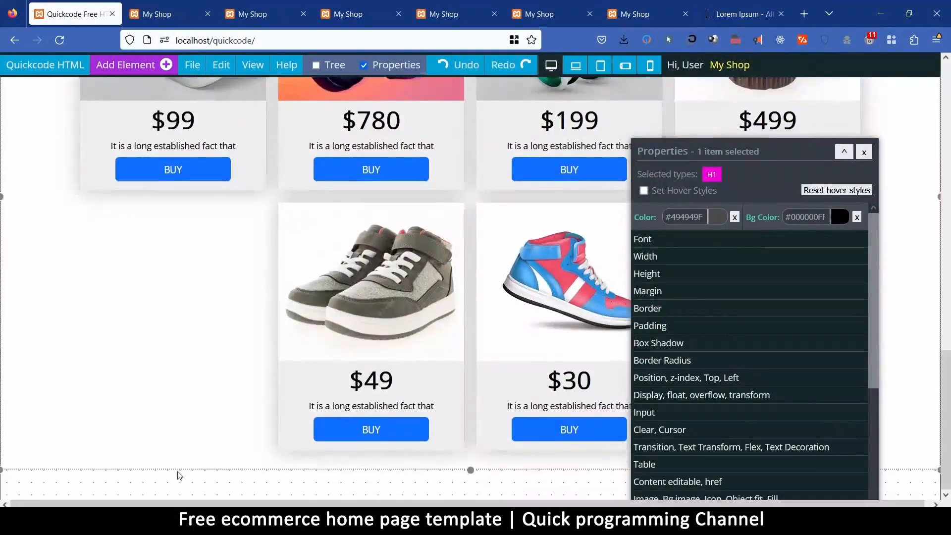
left_click(176, 497)
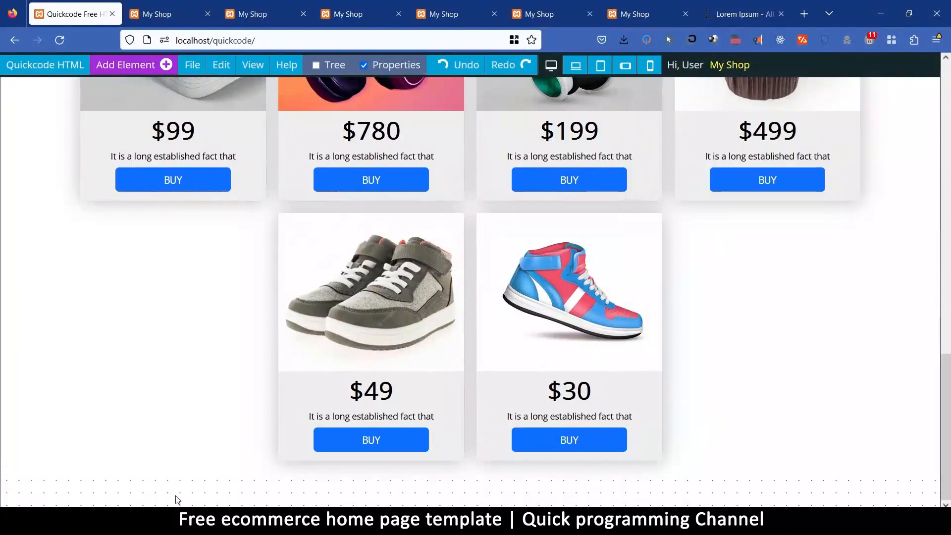
left_click(221, 65)
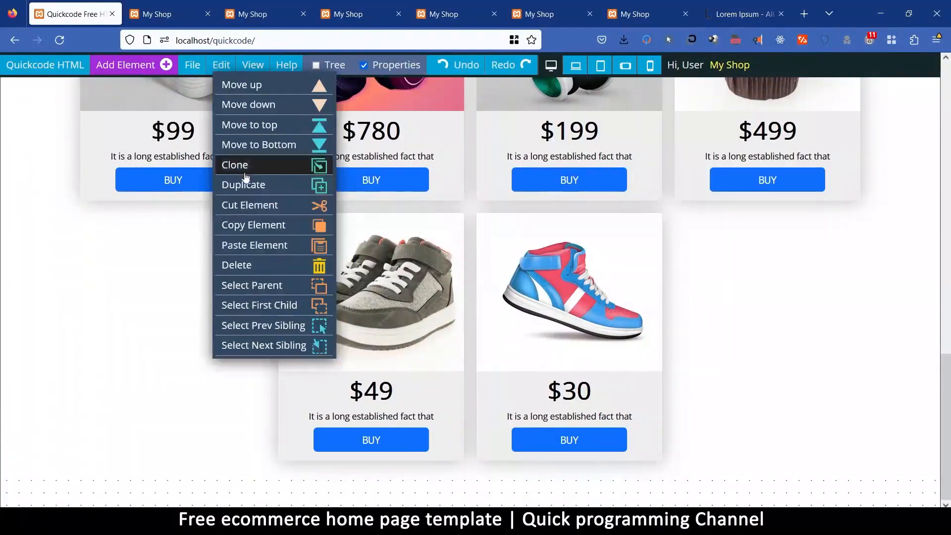
left_click(250, 247)
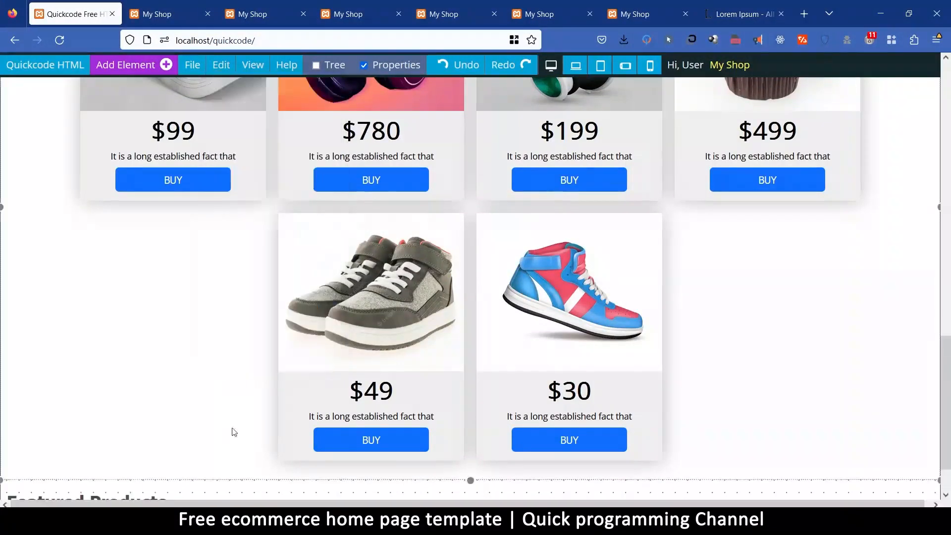
Move the pasted Featured Products heading up so it sits above the product grid starting with the $99 cap.
left_click(88, 500)
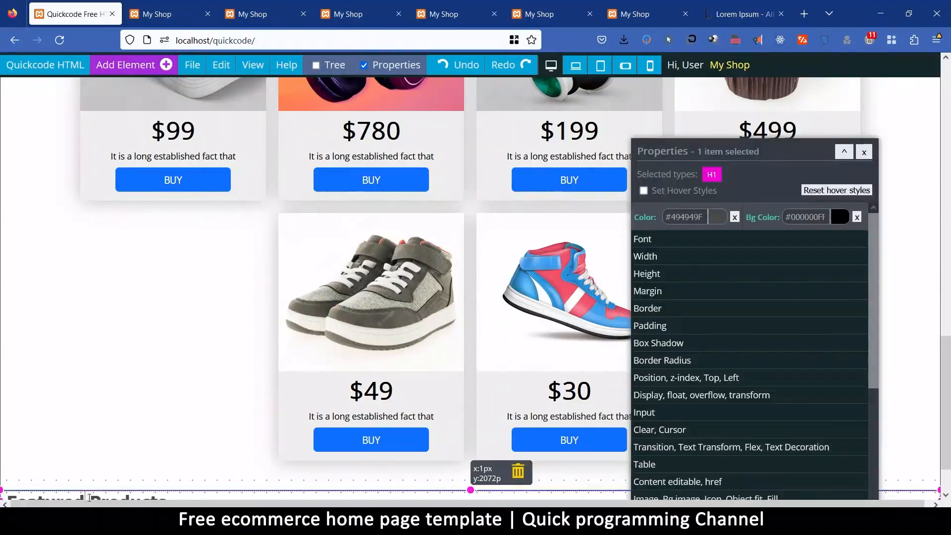
double_click(89, 498)
right_click(91, 487)
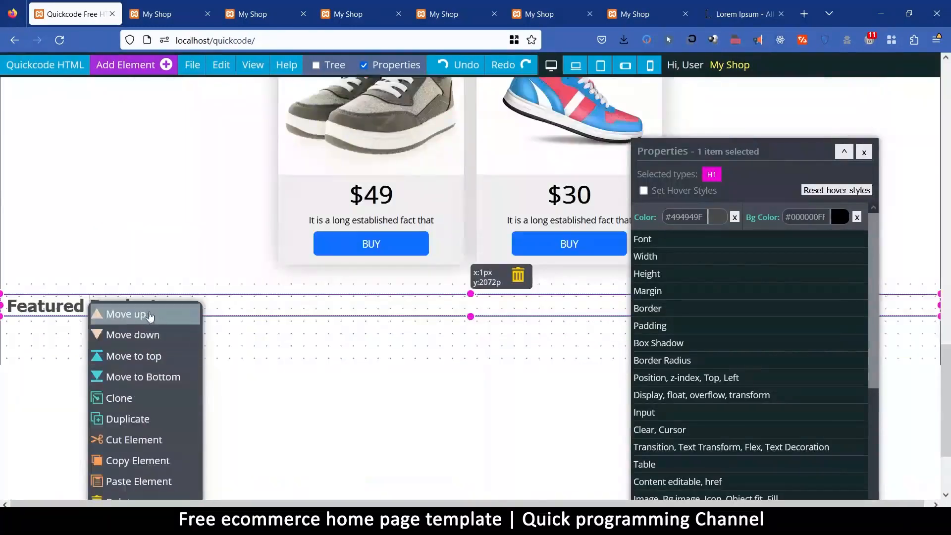
left_click(130, 292)
scroll(242, 316, "up", 1)
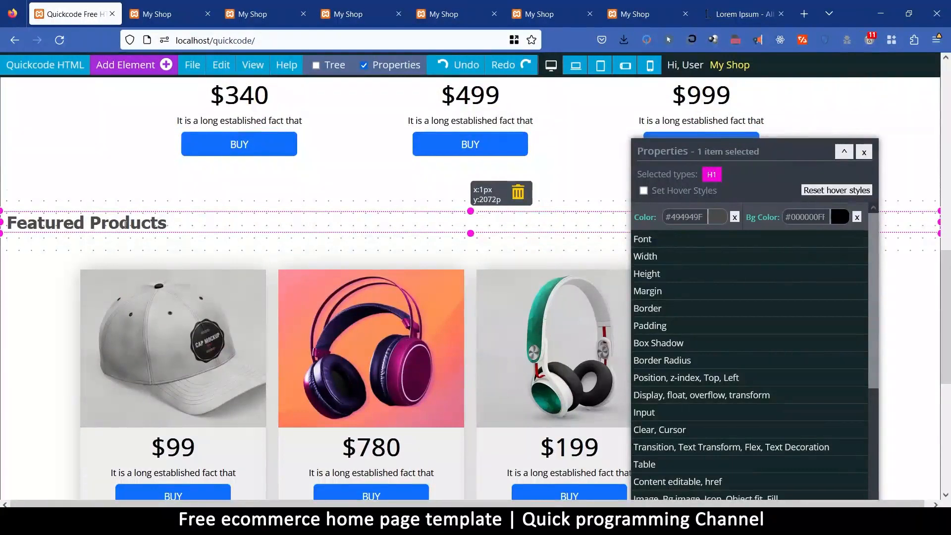
Delete the pasted Featured Products heading above the product grid.
left_click(119, 222)
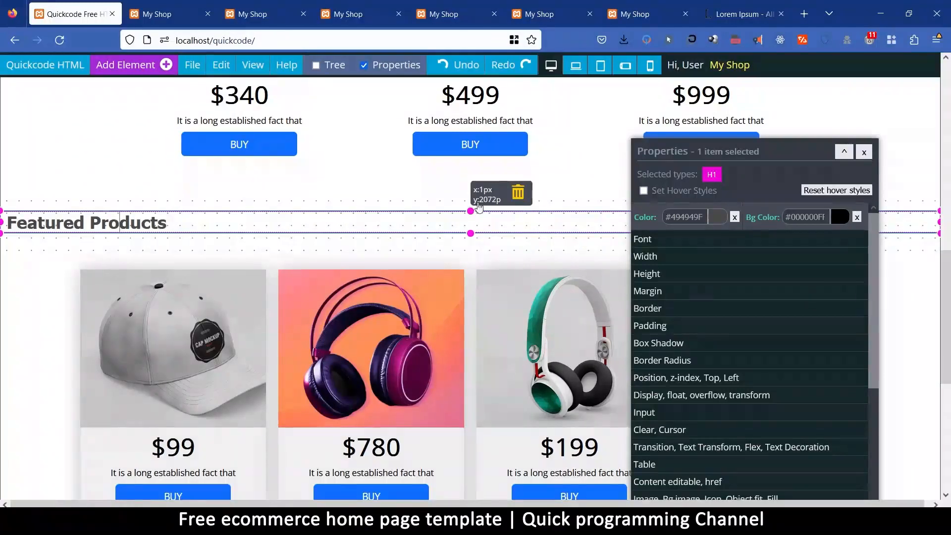
left_click(517, 193)
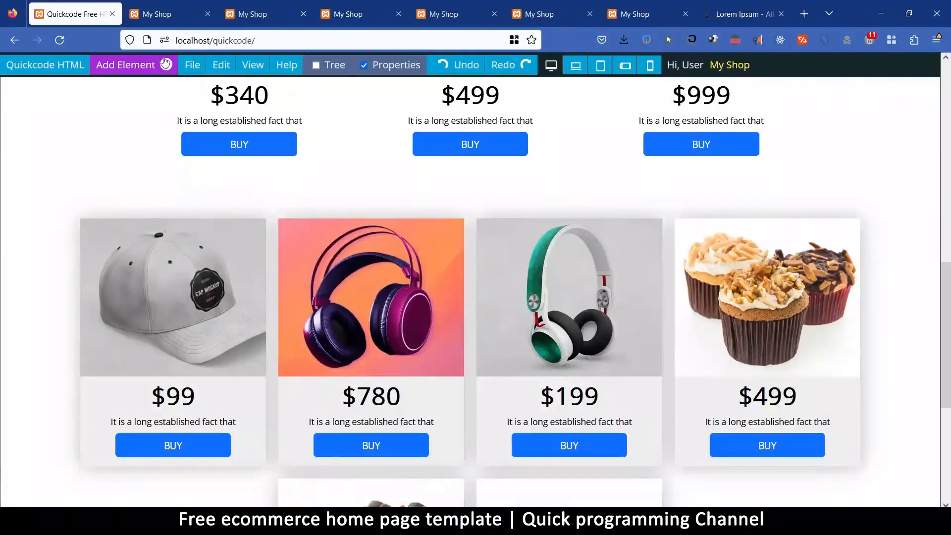
left_click(197, 67)
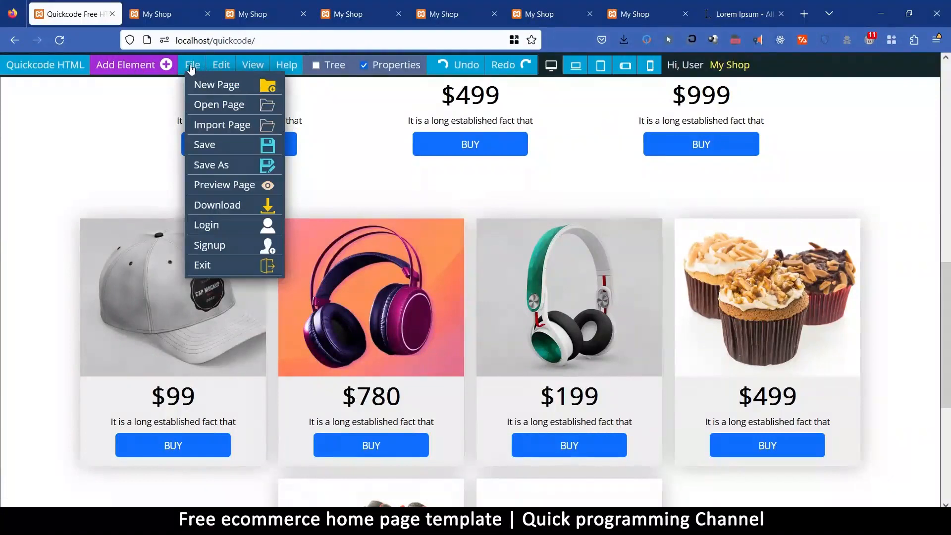
Add an Empty Div at the end of the page and clear its fixed width so it spans the page.
left_click(149, 68)
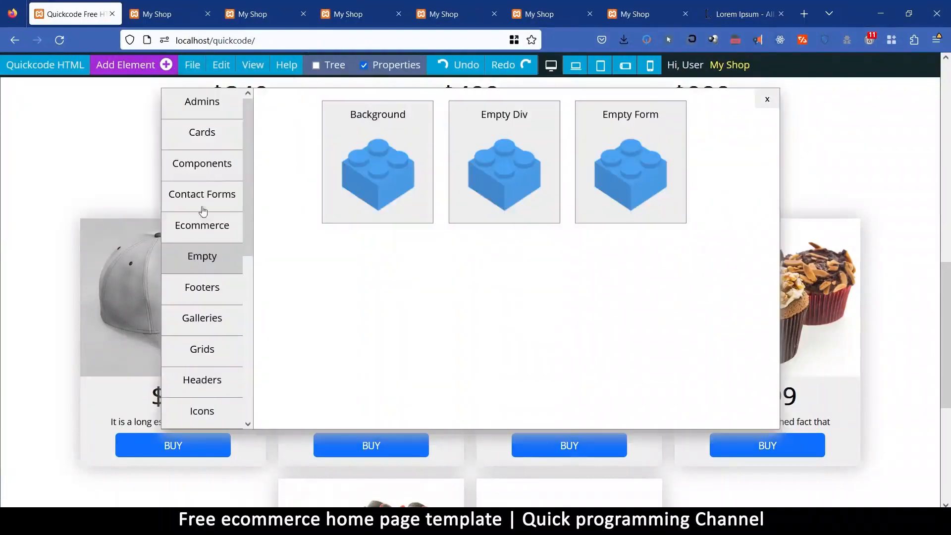
left_click(487, 118)
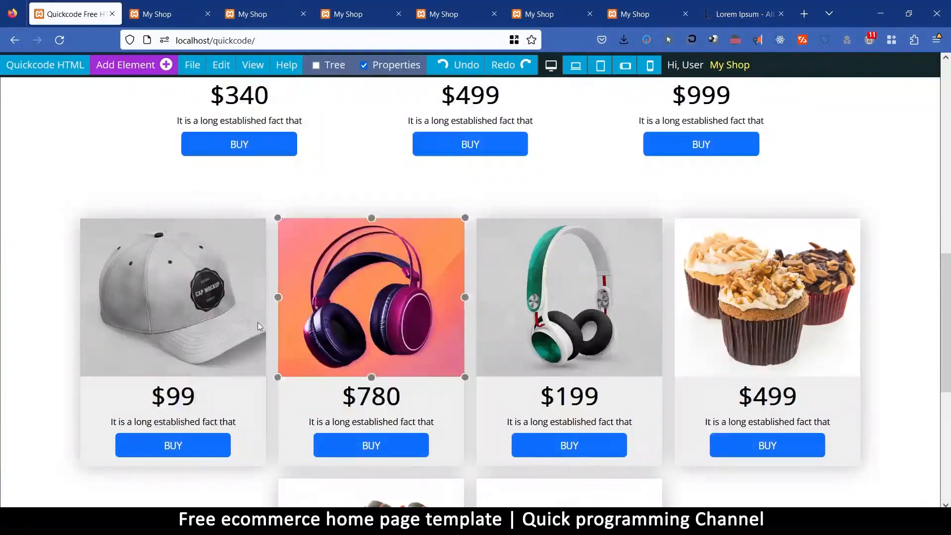
left_click(39, 442)
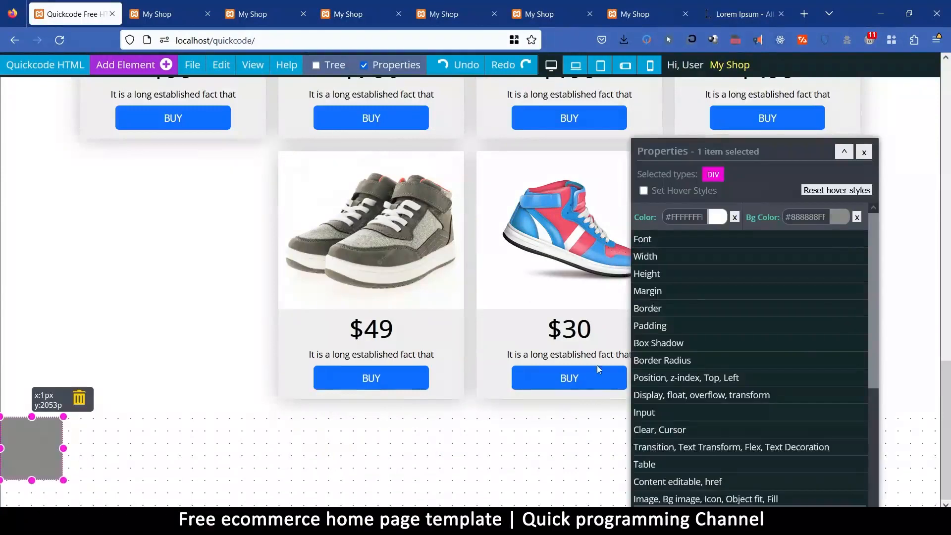
left_click(669, 258)
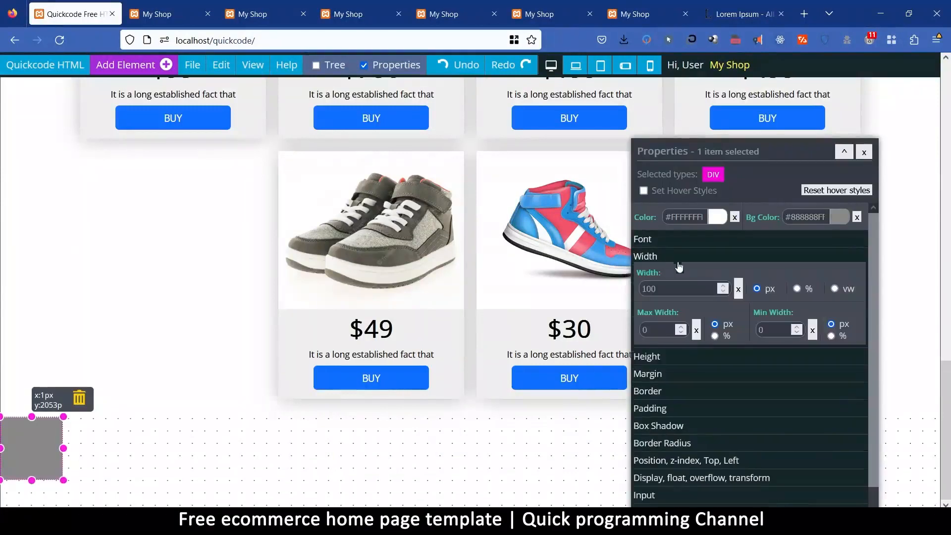
left_click(738, 289)
Move the new div up so it sits between the featured products and the product grid.
right_click(240, 441)
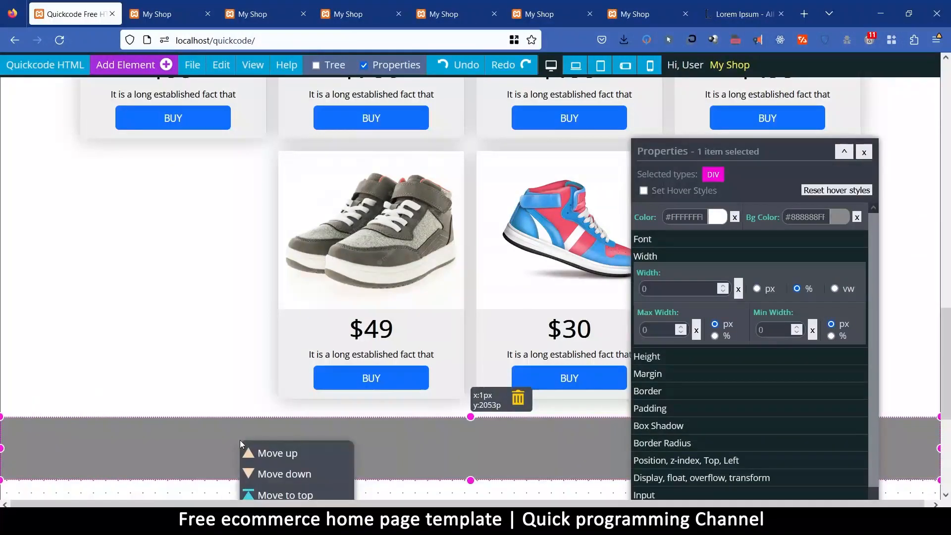
left_click(286, 453)
scroll(308, 358, "up", 3)
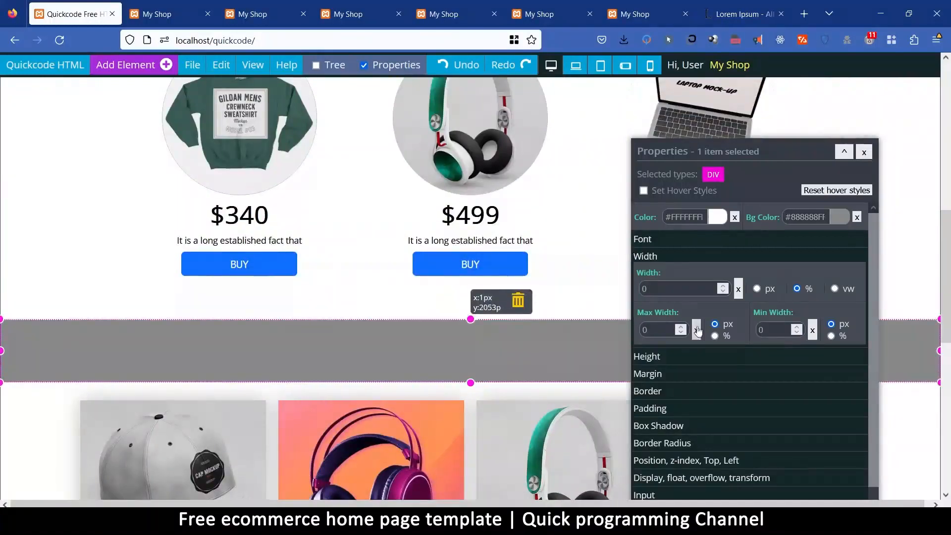
Clear the div's fixed height and set its background color to light grey #D3D3D3.
left_click(665, 357)
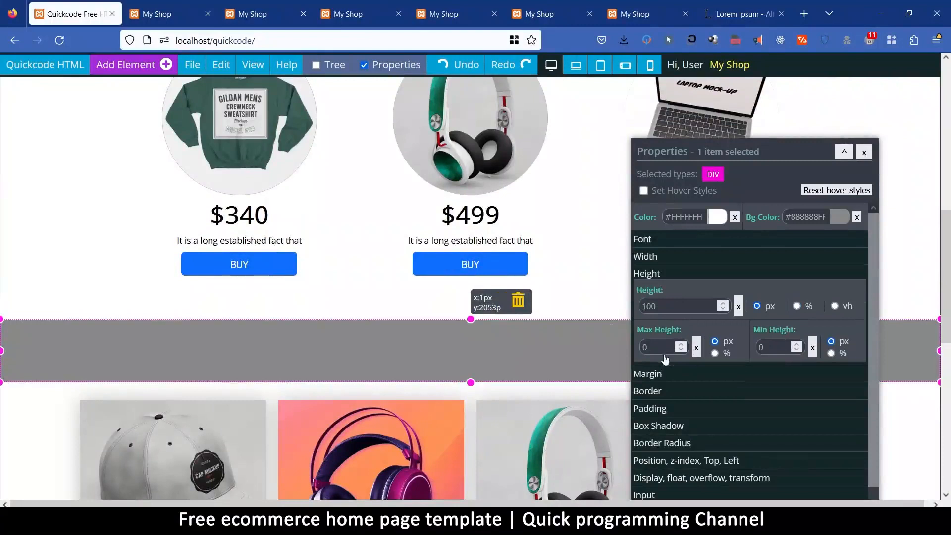
left_click(738, 307)
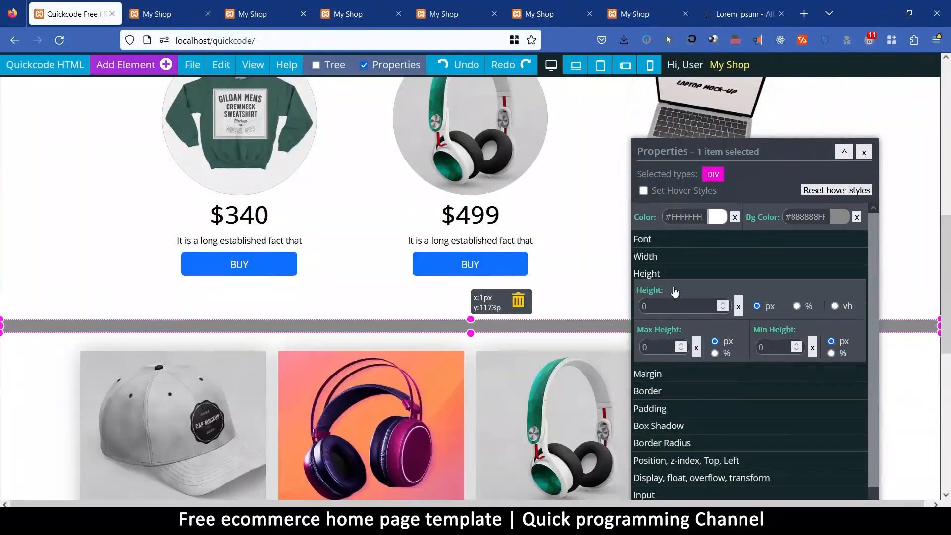
left_click(839, 218)
left_click_drag(918, 264, 917, 245)
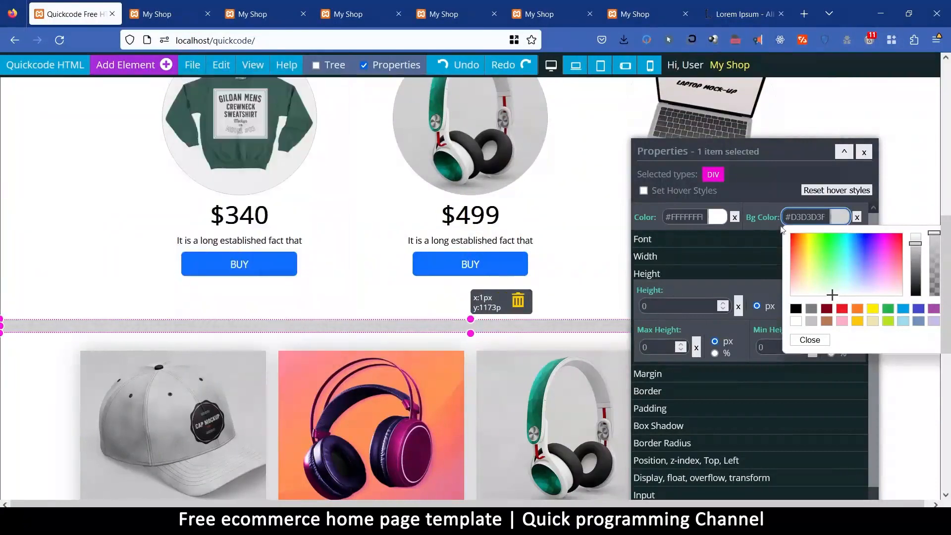
Set the div's text alignment to Center.
left_click(675, 240)
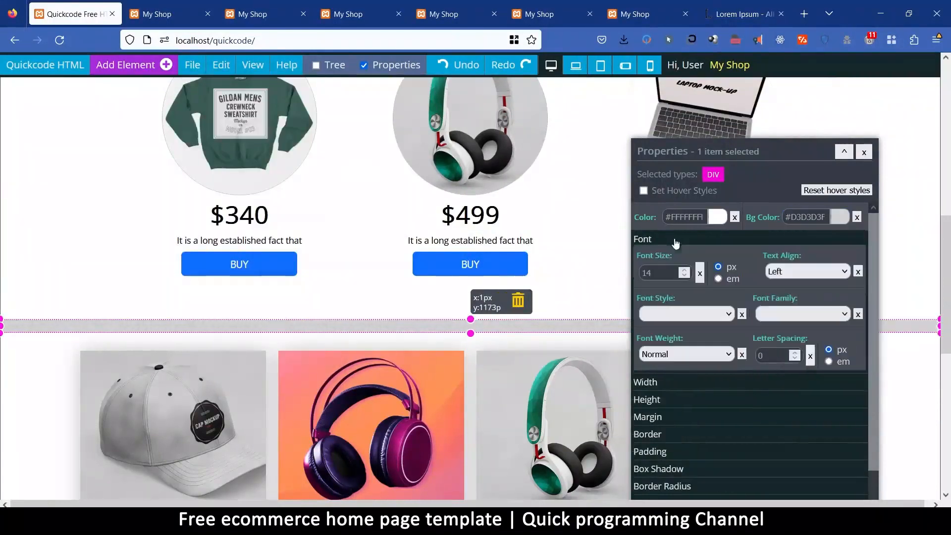
left_click(805, 272)
left_click(792, 303)
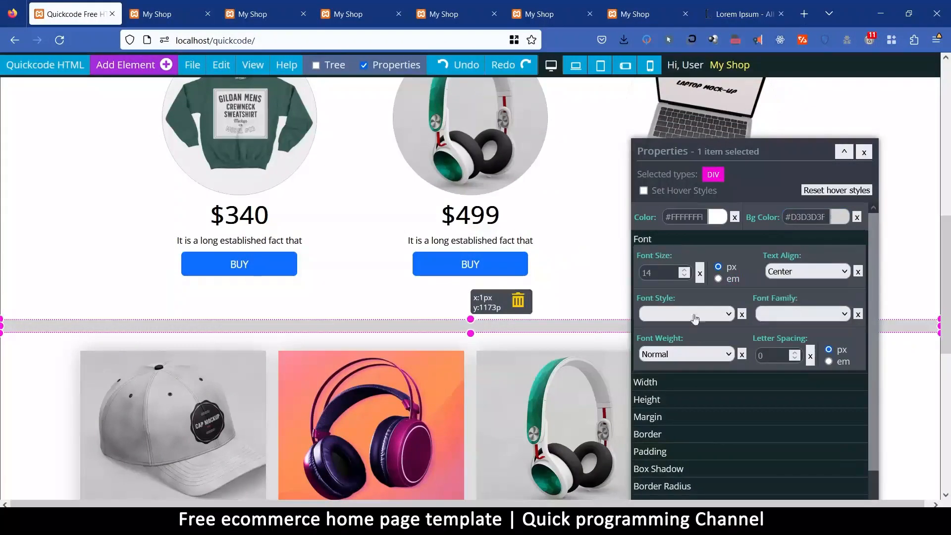
Add a title component inside the light grey div and replace its placeholder text with "Latest Products".
left_click(135, 62)
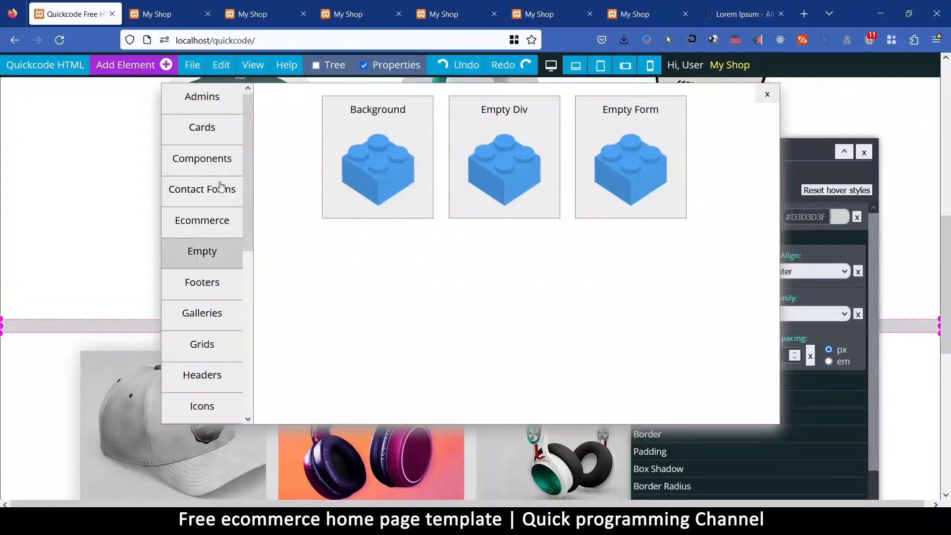
left_click(214, 166)
left_click(628, 111)
left_click(328, 340)
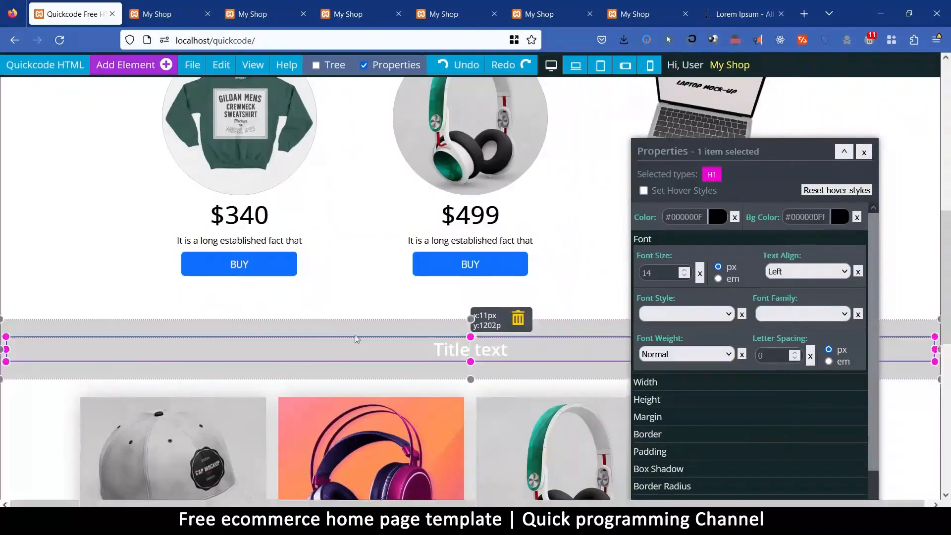
double_click(329, 340)
type("Latest P")
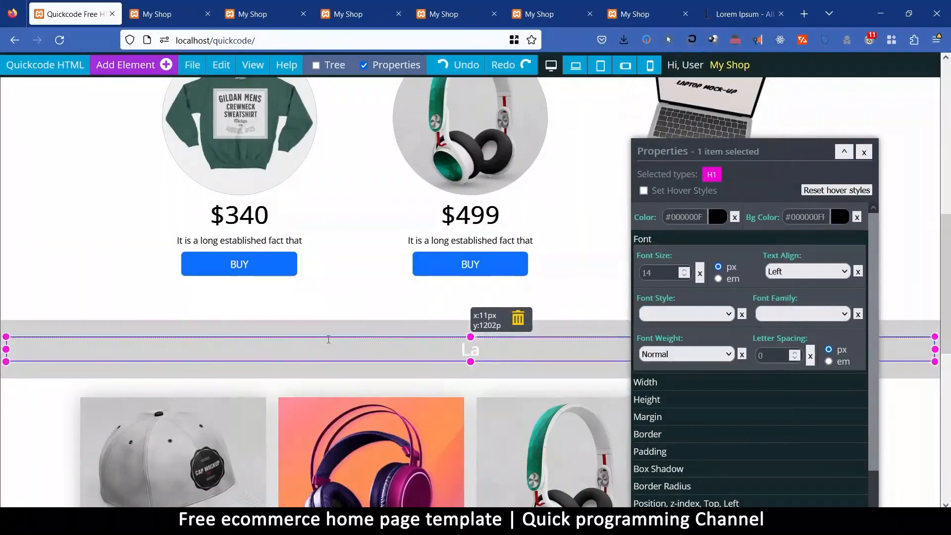
type("roducts")
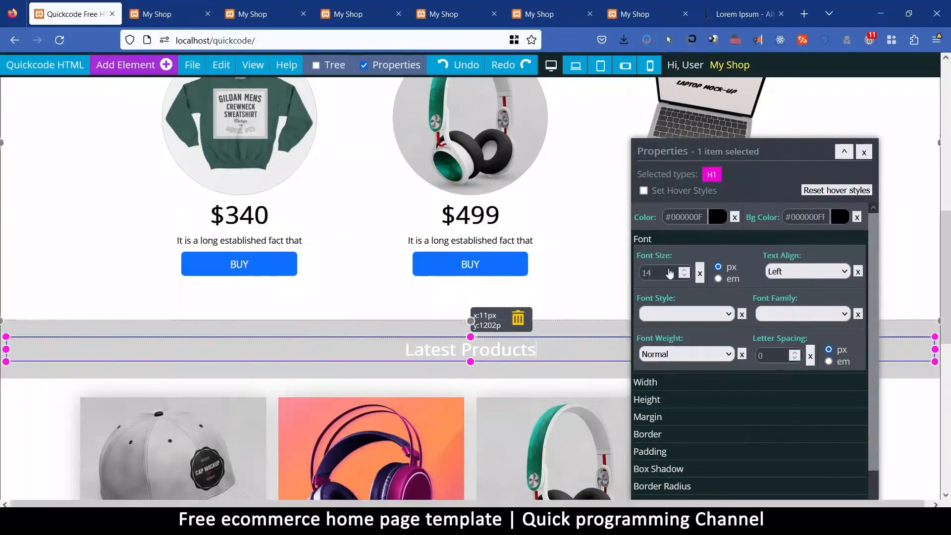
Copy the Featured Products heading's text color #494949 and apply it to the Latest Products heading.
left_click(581, 329)
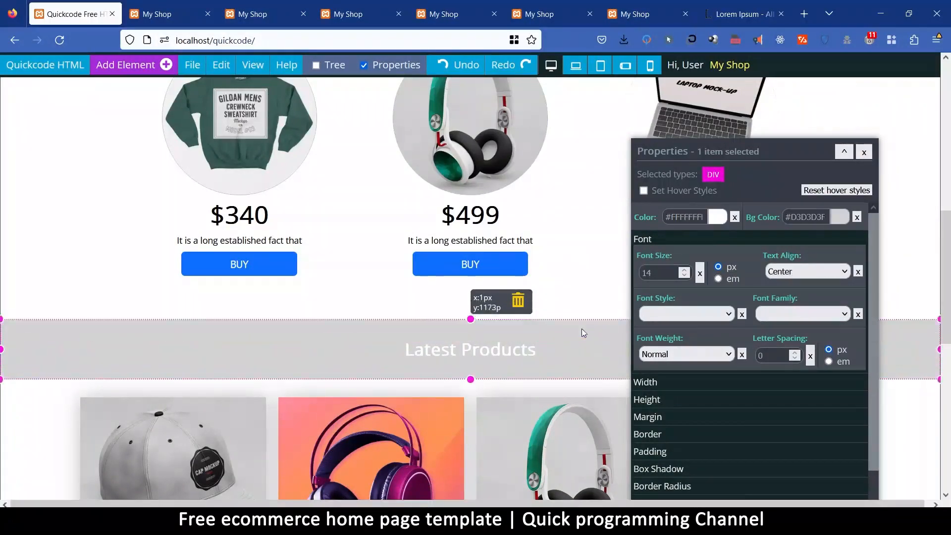
left_click(720, 218)
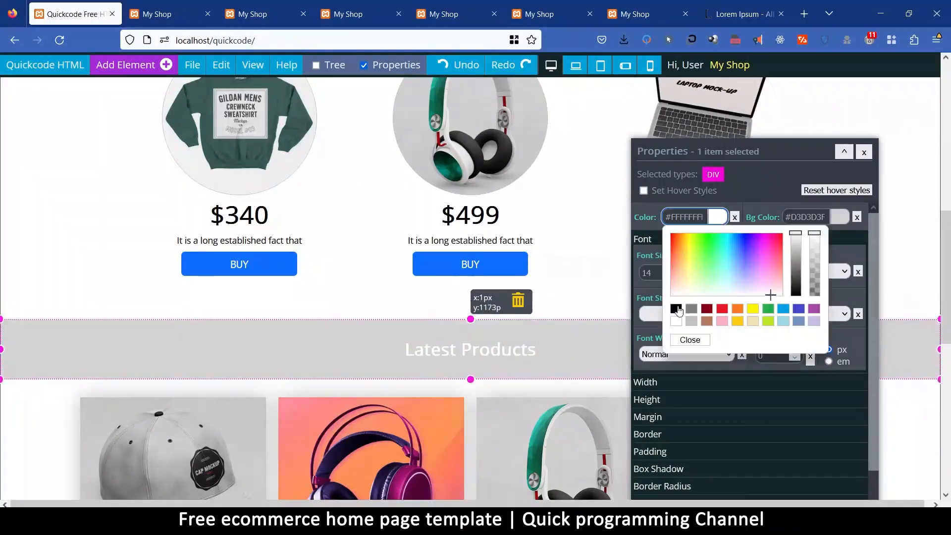
scroll(565, 250, "up", 5)
left_click(461, 258)
left_click(692, 219)
key("ctrl+a")
scroll(515, 381, "down", 7)
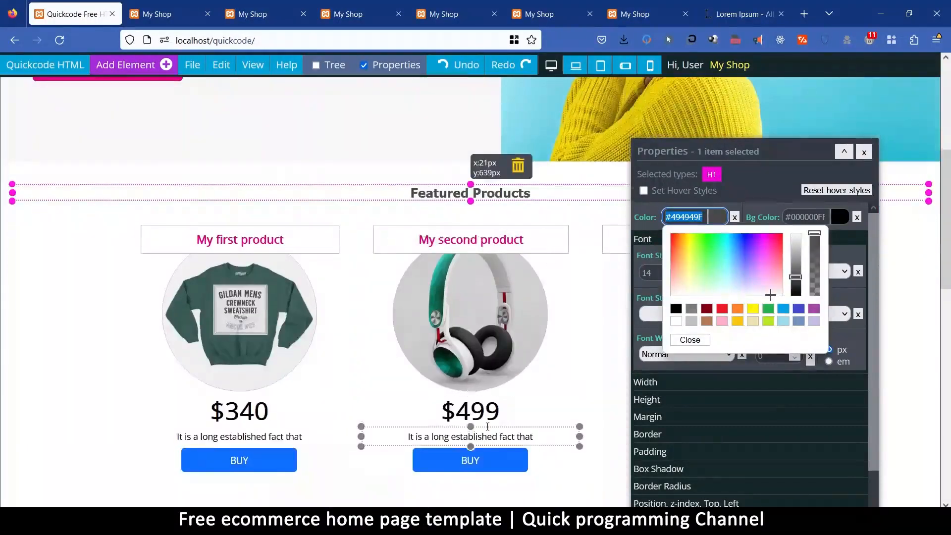
left_click(481, 222)
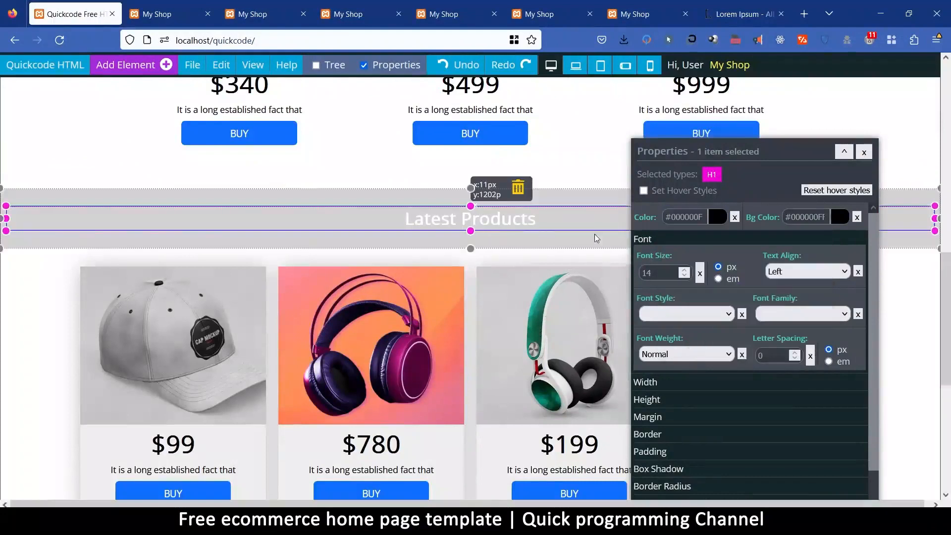
left_click(690, 218)
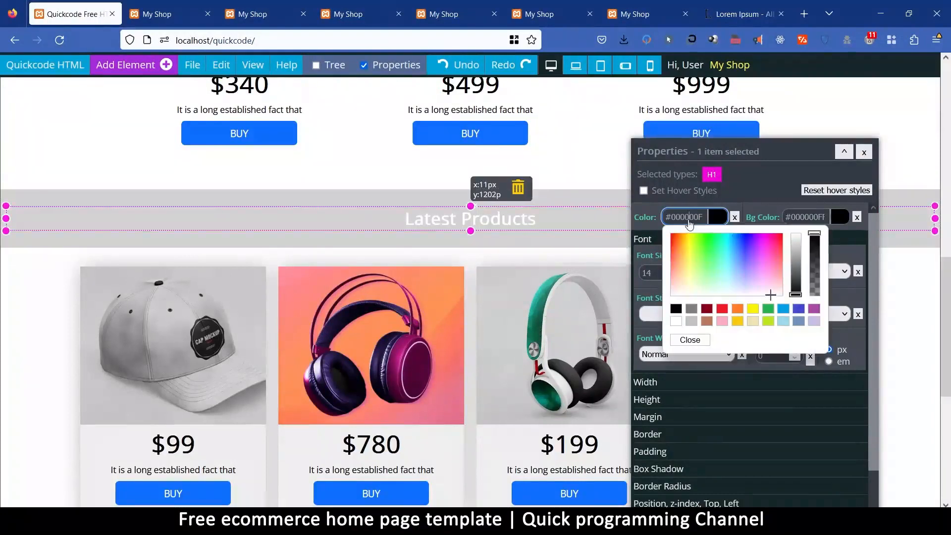
key("ctrl+a")
type("#494949FF")
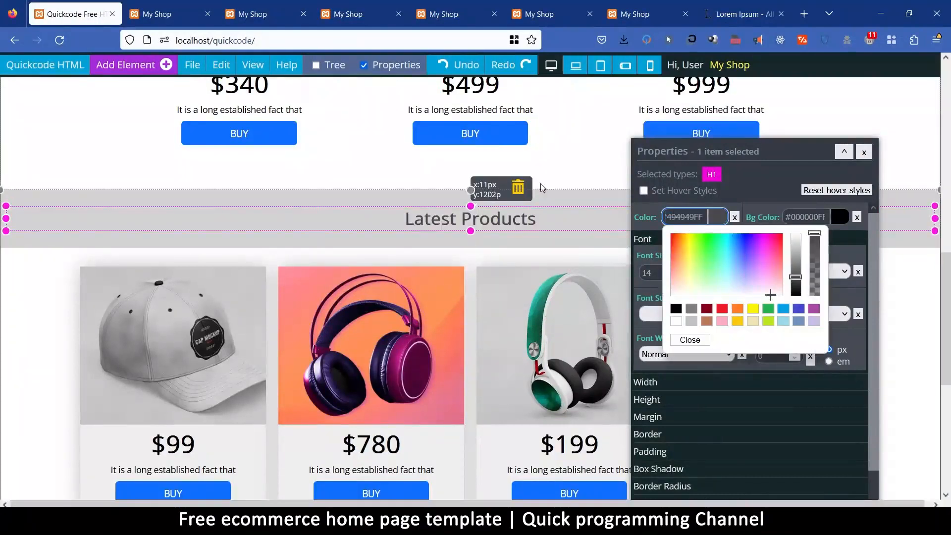
Set the Latest Products heading's margin to 0 px.
left_click(653, 418)
left_click(659, 323)
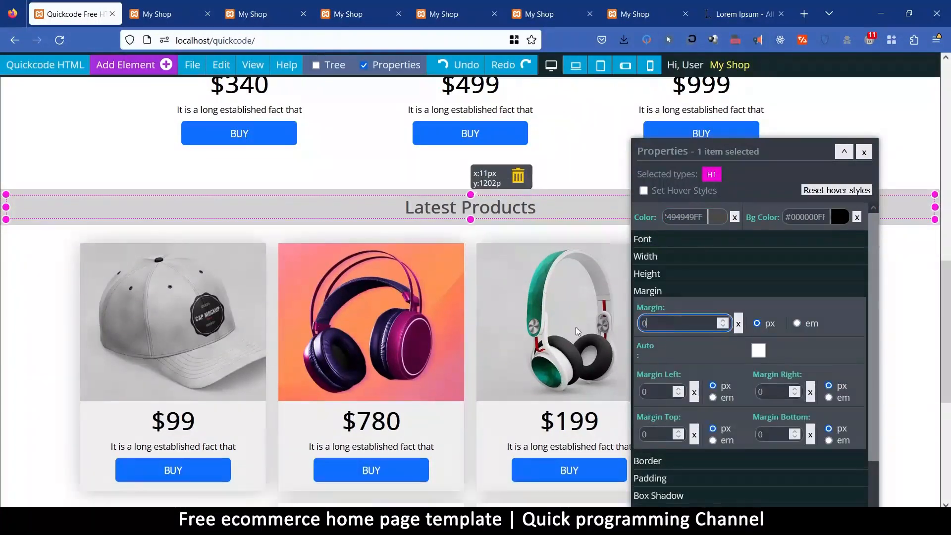
Copy the Featured Products heading element and paste it into the light grey Latest Products bar.
scroll(667, 266, "up", 1)
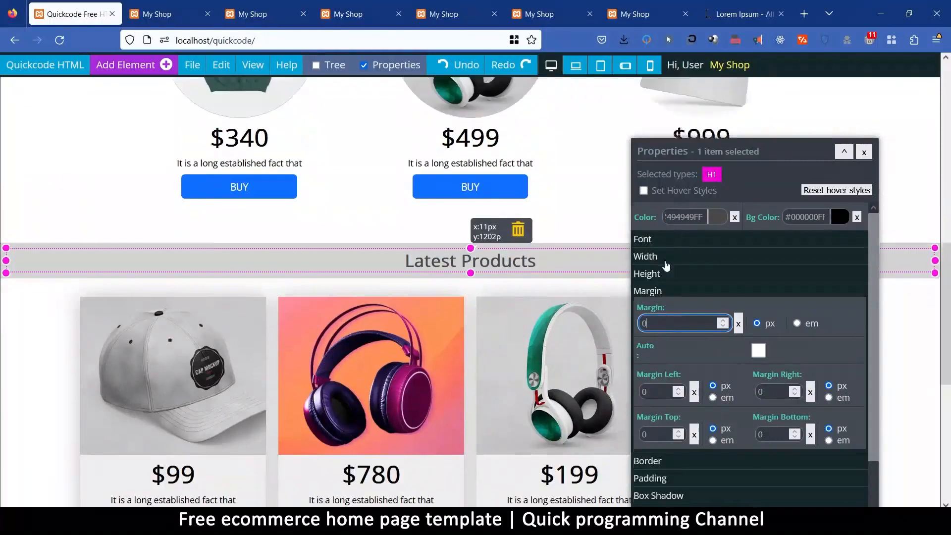
left_click(655, 241)
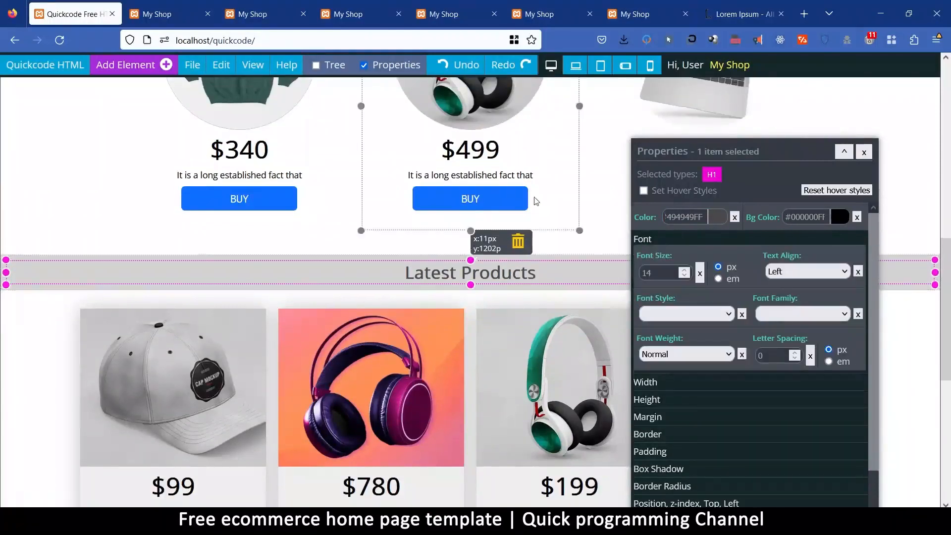
scroll(535, 204, "up", 5)
left_click(423, 194)
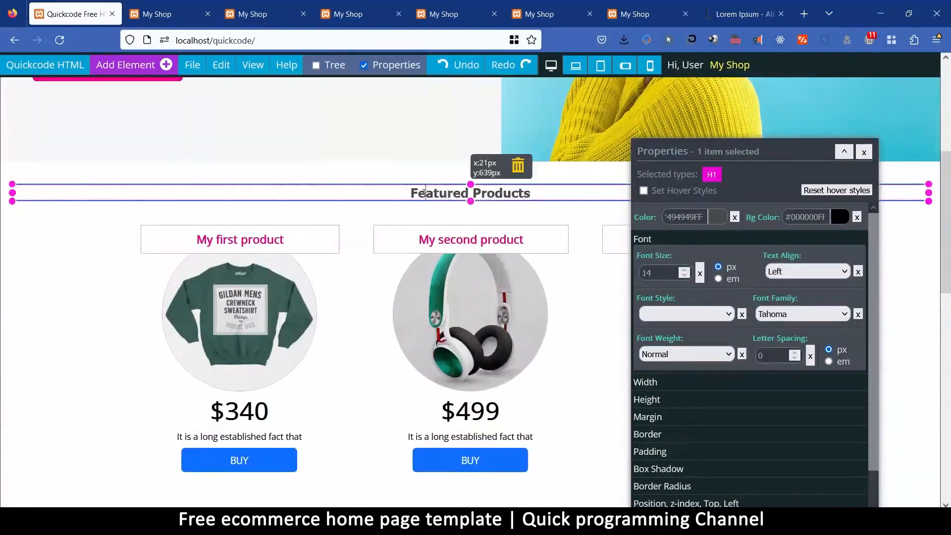
right_click(424, 193)
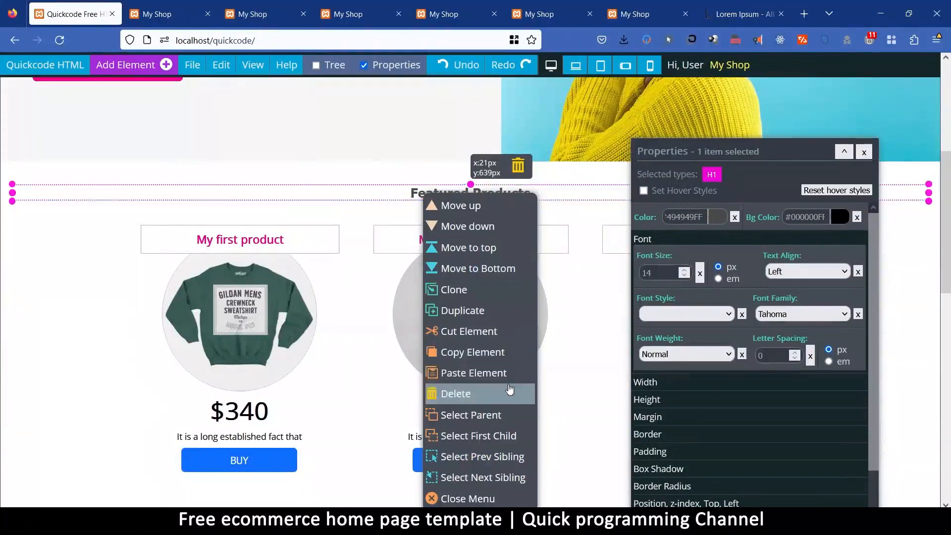
scroll(298, 386, "down", 3)
left_click(298, 386)
right_click(299, 385)
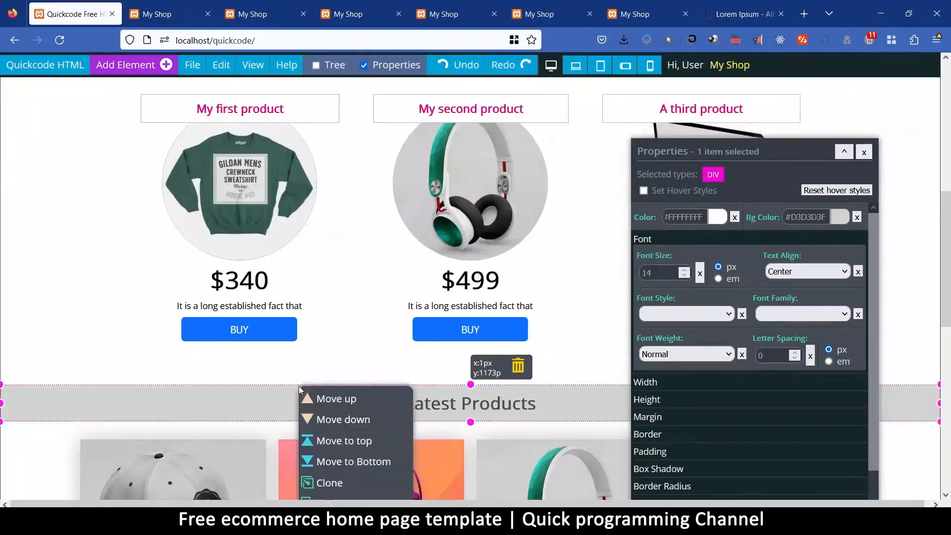
scroll(349, 439, "down", 1)
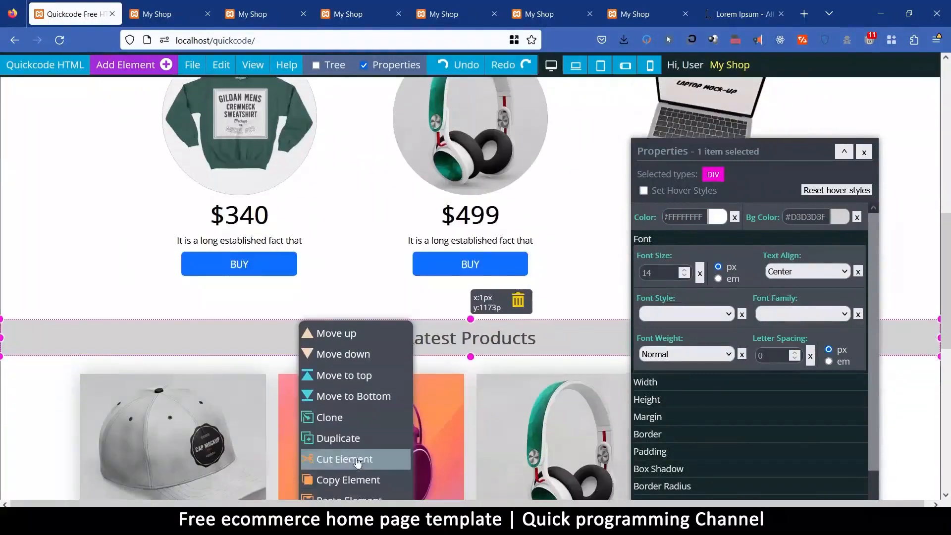
scroll(357, 475, "up", 3)
scroll(354, 396, "down", 7)
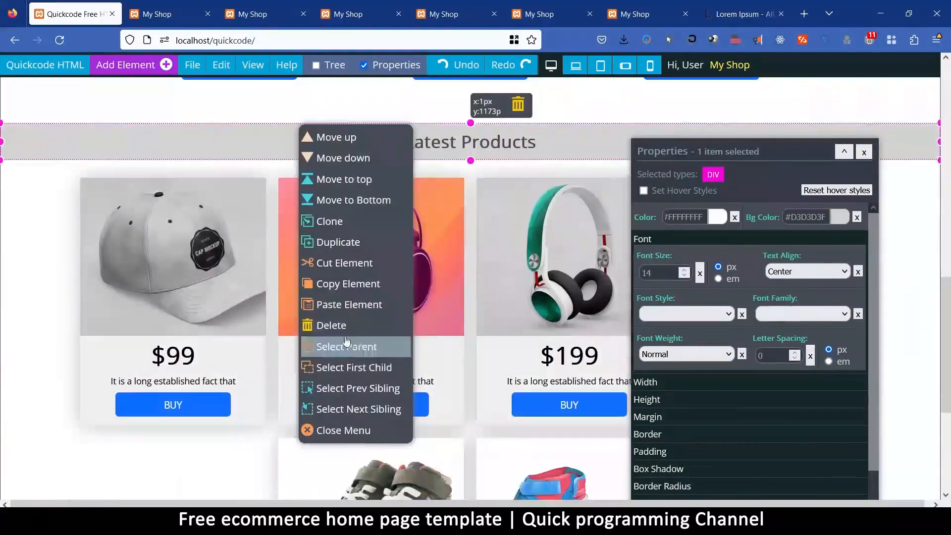
left_click(345, 305)
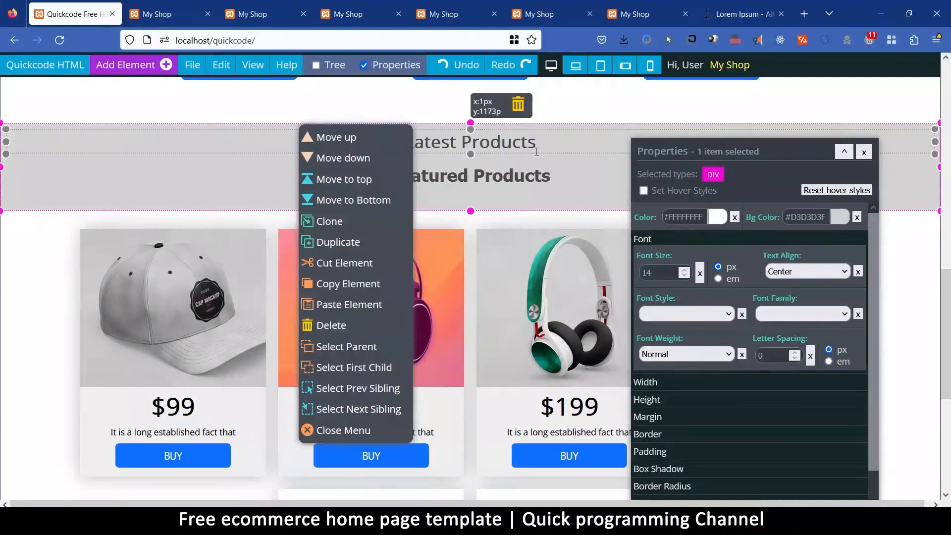
Delete the old Latest Products heading from the grey bar and set the pasted heading's margin to 0 px.
left_click(520, 137)
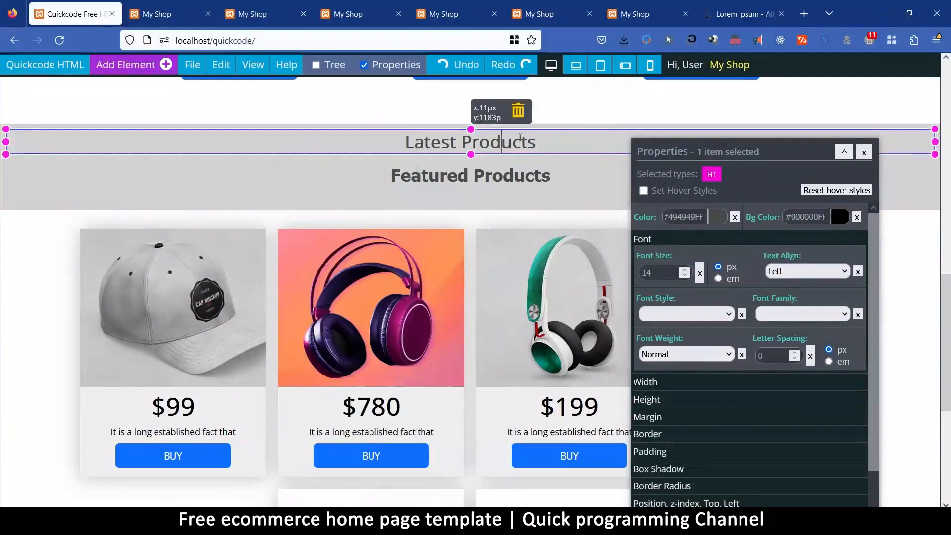
left_click(518, 111)
left_click(527, 158)
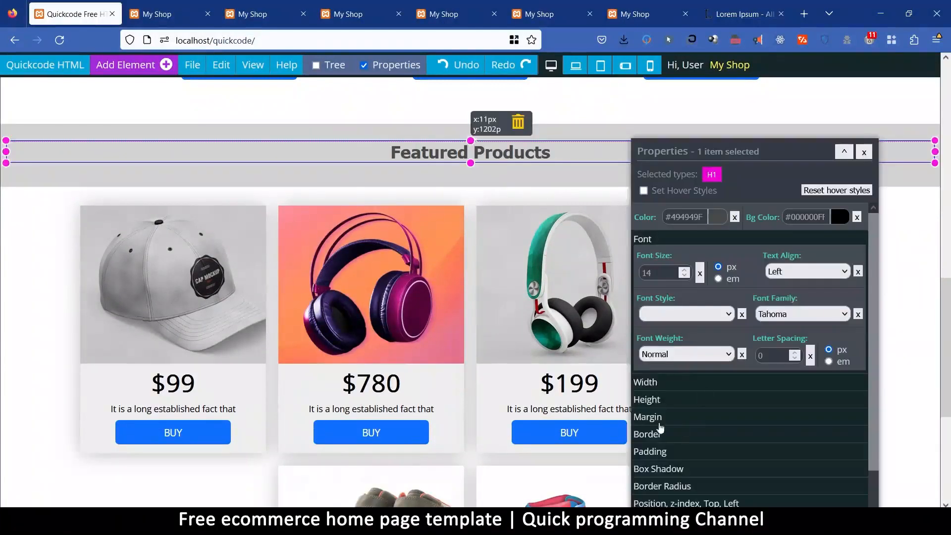
left_click(655, 415)
left_click(657, 324)
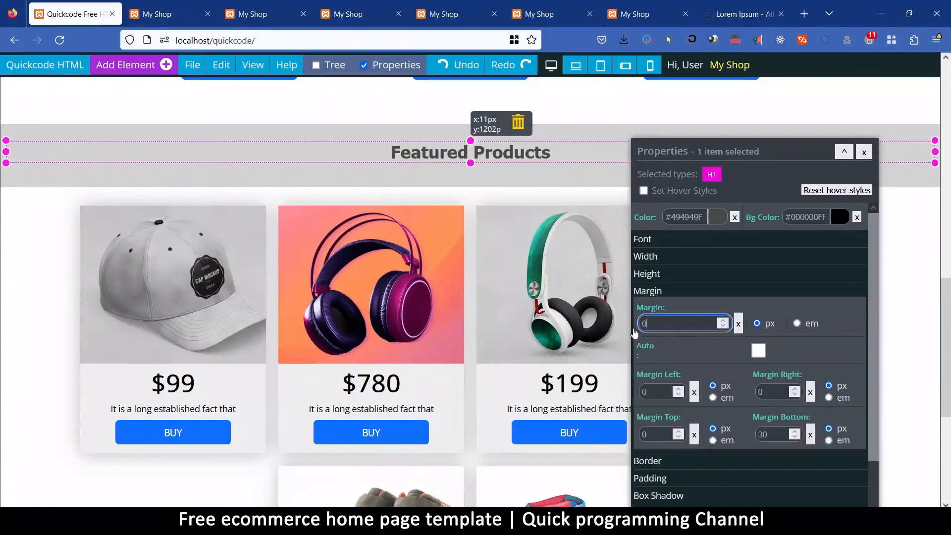
type("0")
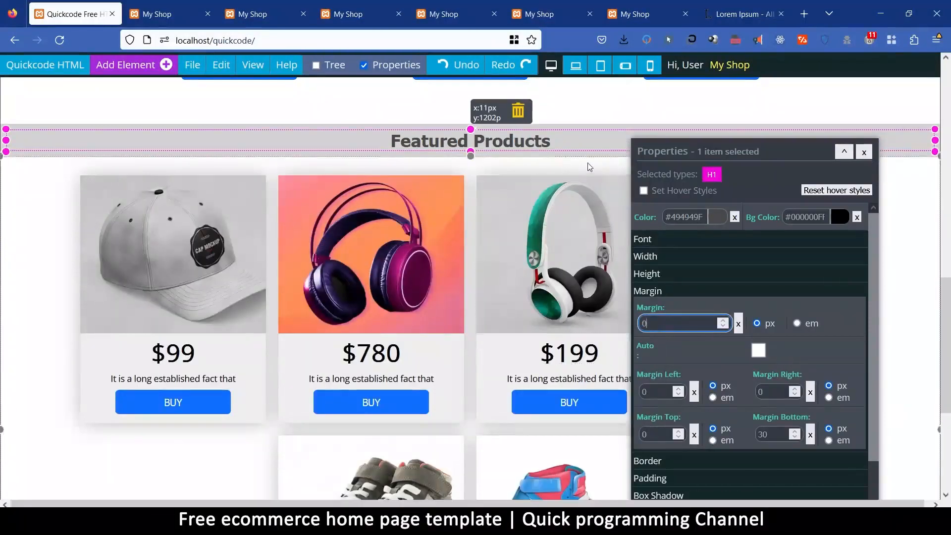
Compare the original Featured Products heading's font settings and set the grey bar heading's font size to 20 px.
scroll(583, 199, "up", 10)
scroll(492, 189, "down", 3)
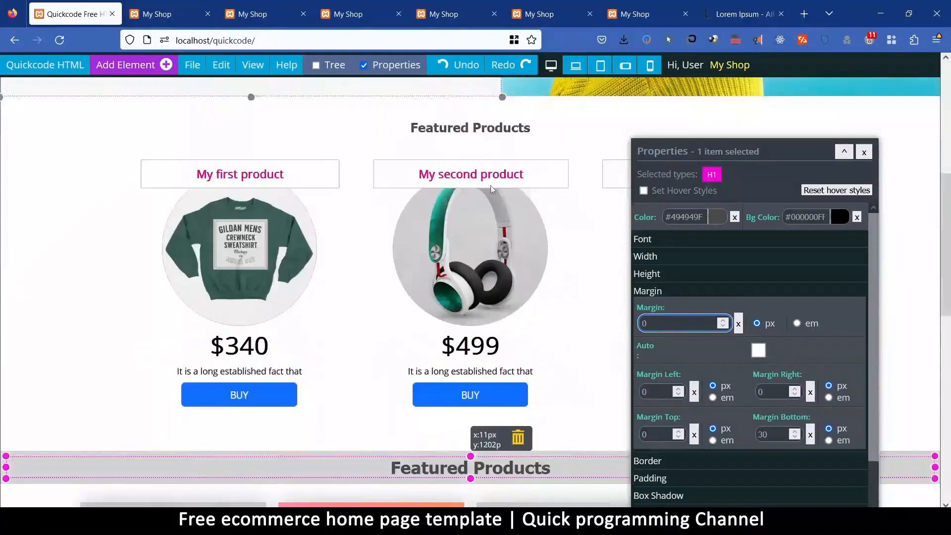
left_click(394, 112)
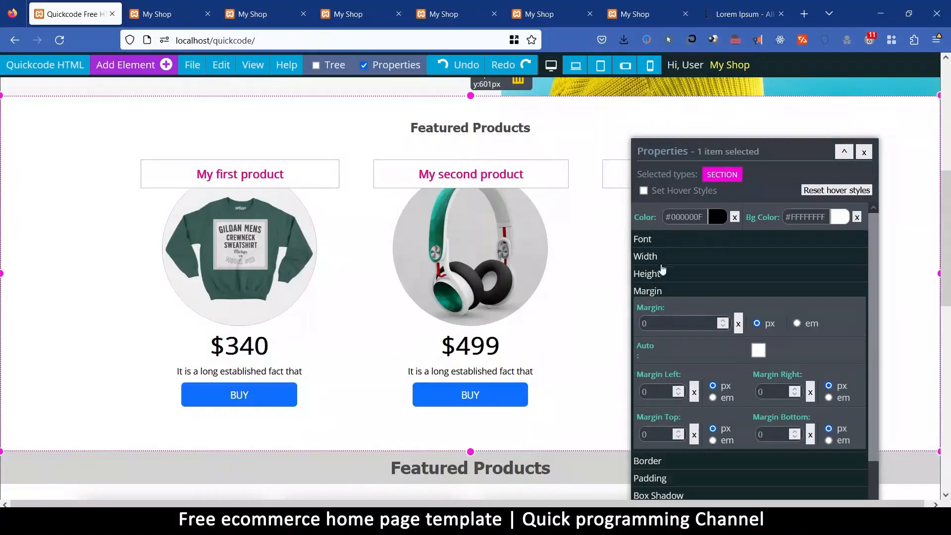
left_click(661, 241)
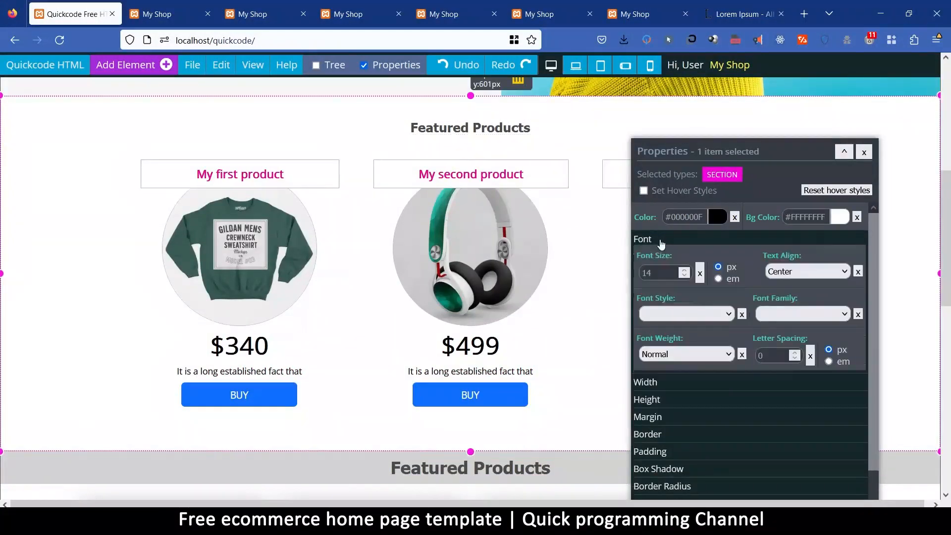
left_click(510, 129)
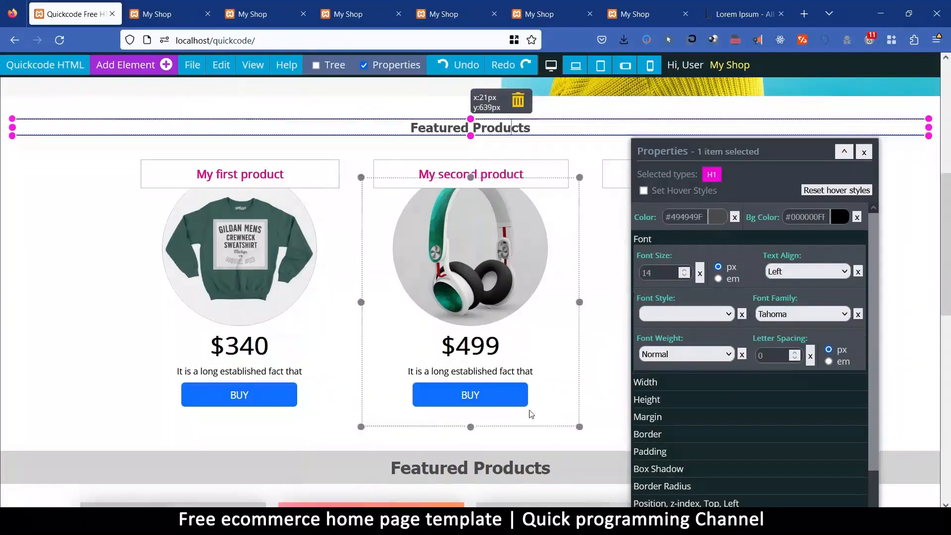
scroll(529, 414, "down", 3)
left_click(513, 337)
double_click(659, 273)
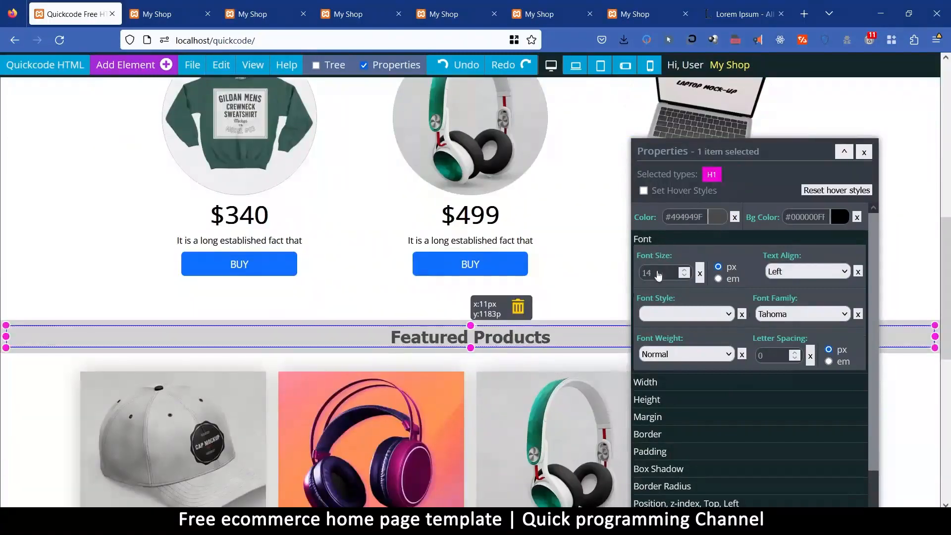
type("14")
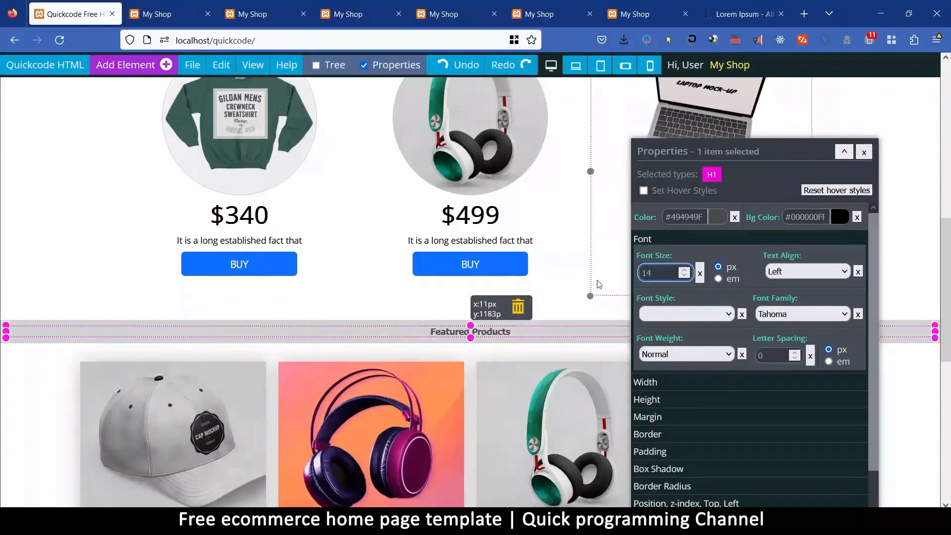
type("18")
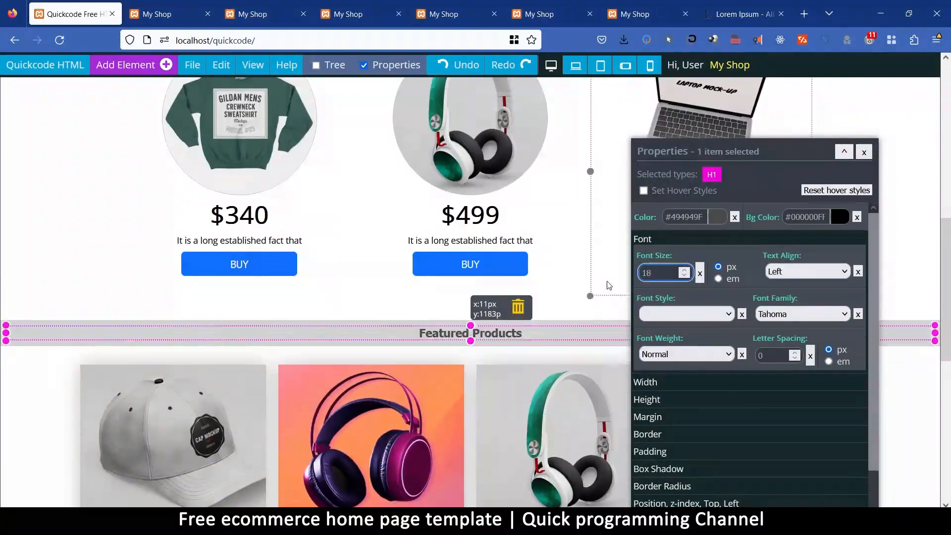
key("BackSpace")
key("BackSpace")
type("20")
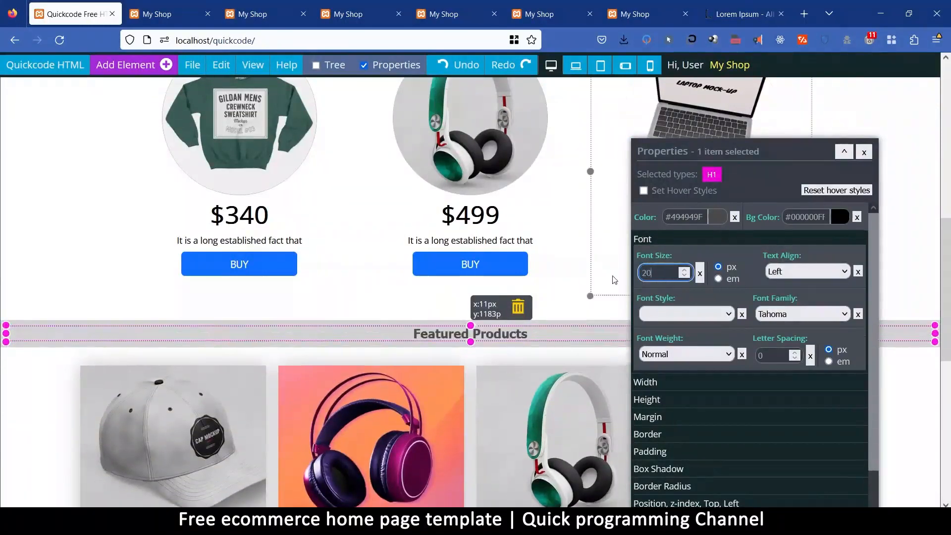
left_click(865, 154)
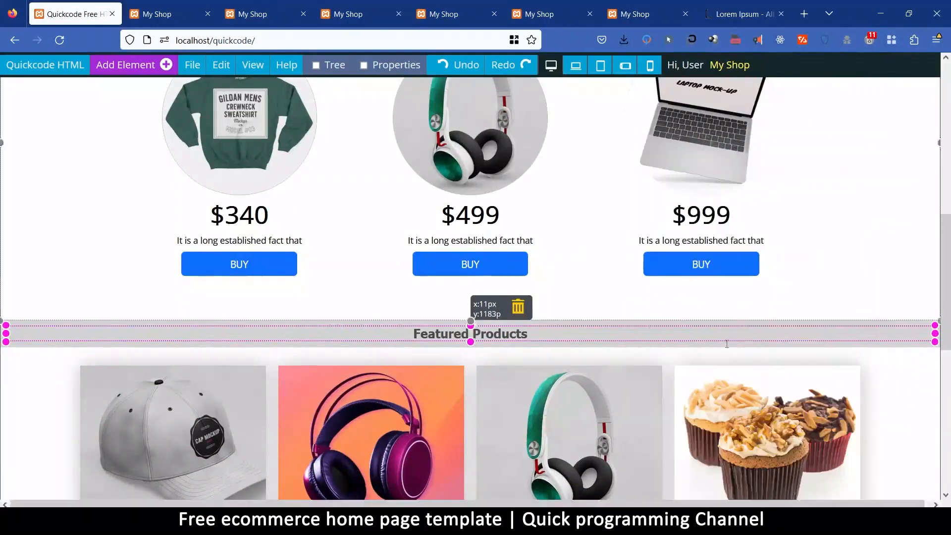
Replace the word "Featured" with "Latest" in the grey bar's heading.
left_click(661, 325)
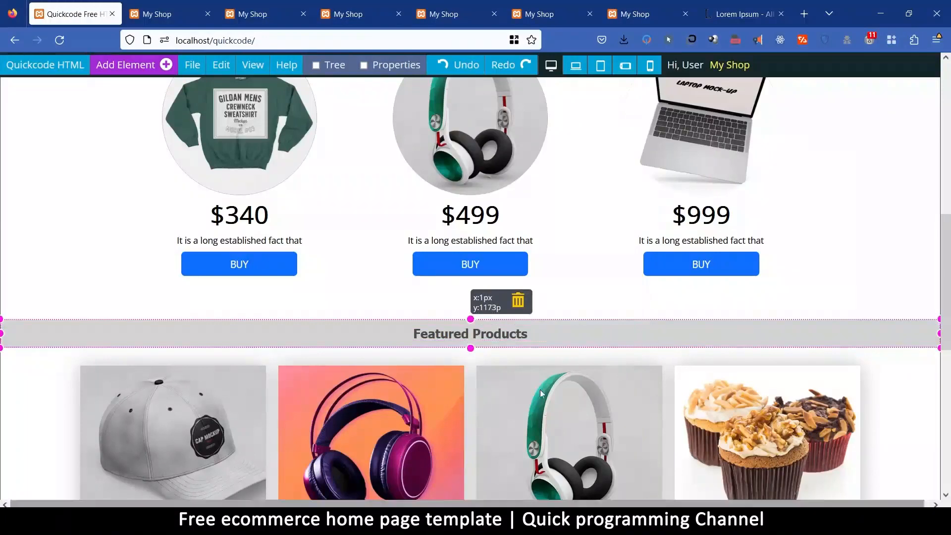
scroll(610, 308, "down", 6)
scroll(549, 299, "up", 5)
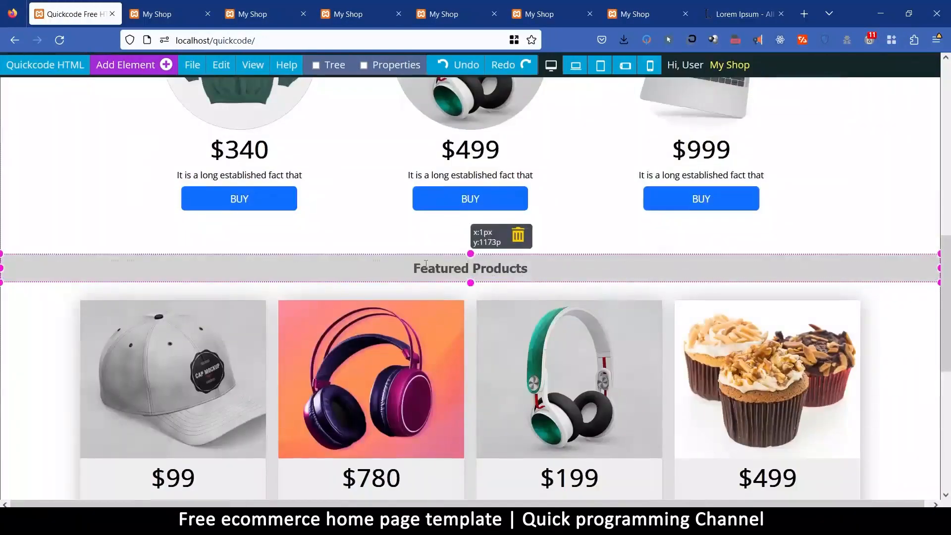
left_click_drag(415, 268, 462, 268)
type("Latest")
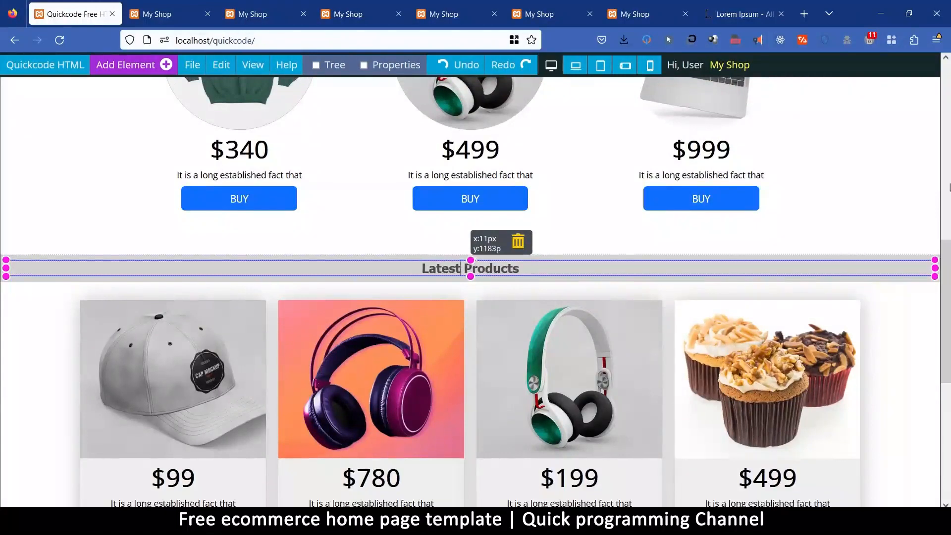
left_click(886, 169)
Save the page.
scroll(809, 367, "down", 7)
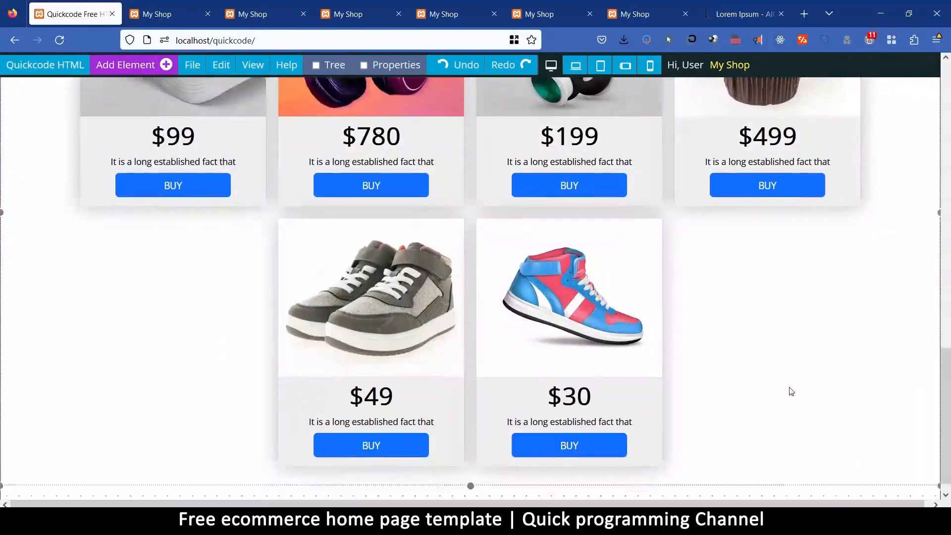
left_click(195, 65)
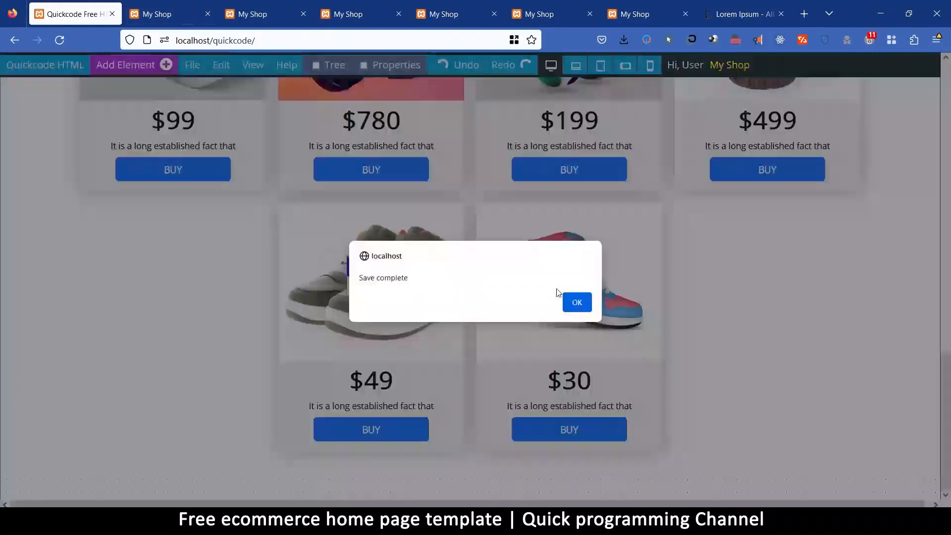
left_click(575, 300)
Close all the old My Shop preview tabs in the browser.
left_click(304, 14)
left_click(303, 14)
left_click(303, 14)
left_click(303, 14)
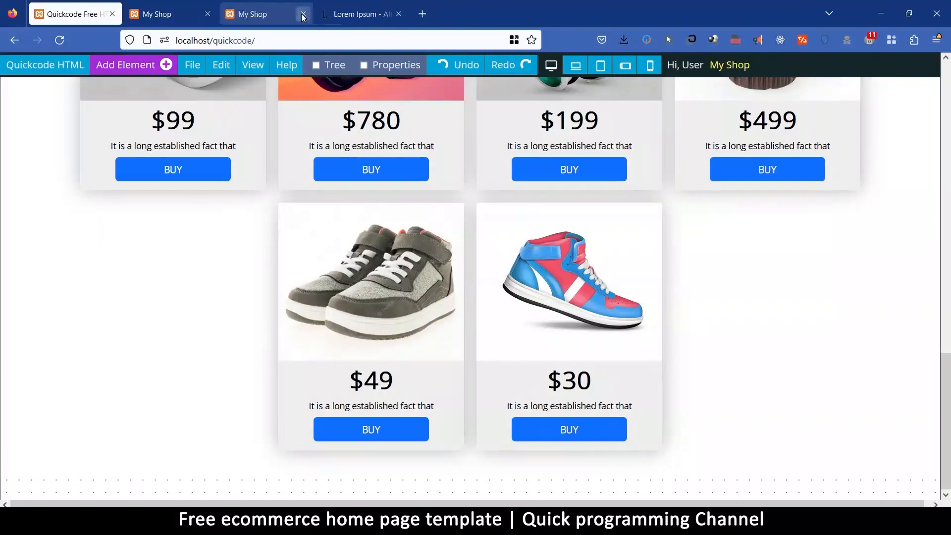
left_click(303, 15)
left_click(208, 14)
Preview the page in a new browser tab and examine the Latest Products bar and the product grid.
left_click(201, 68)
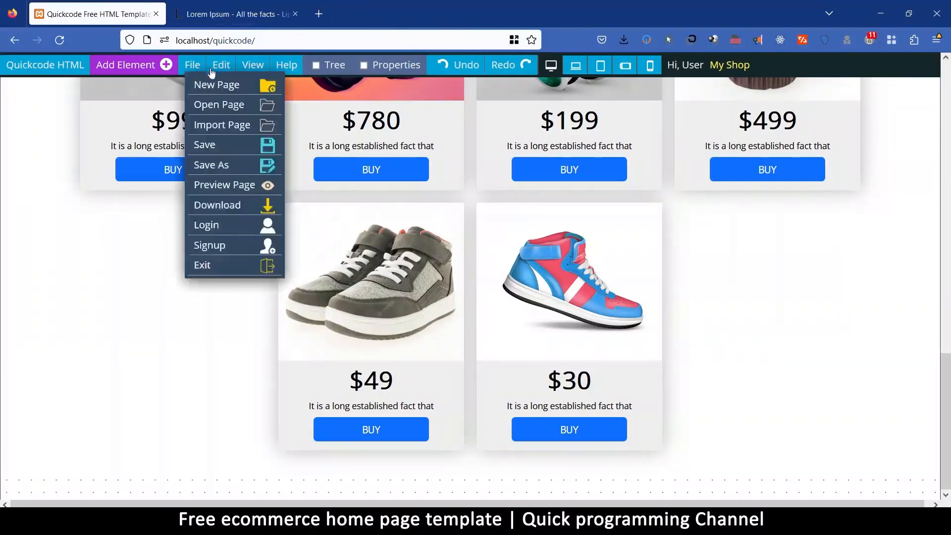
left_click(218, 185)
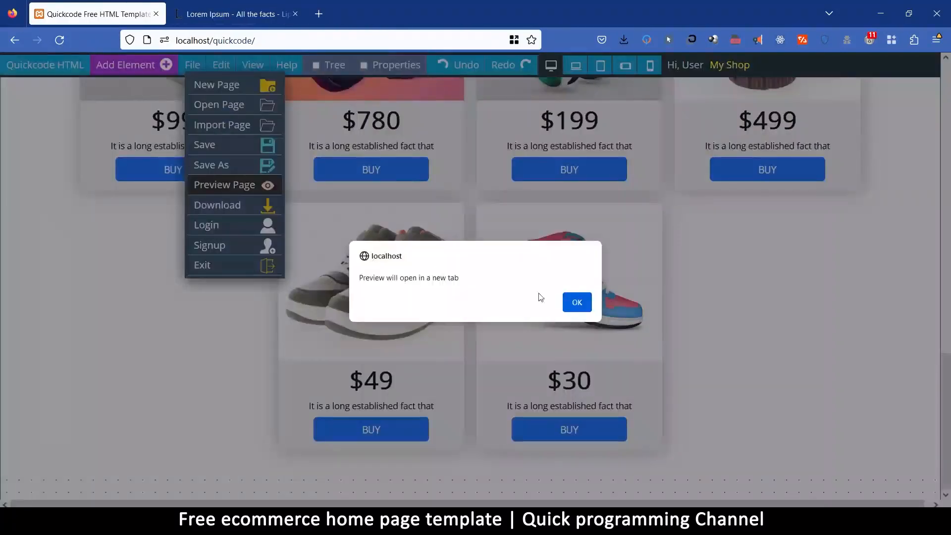
left_click(577, 302)
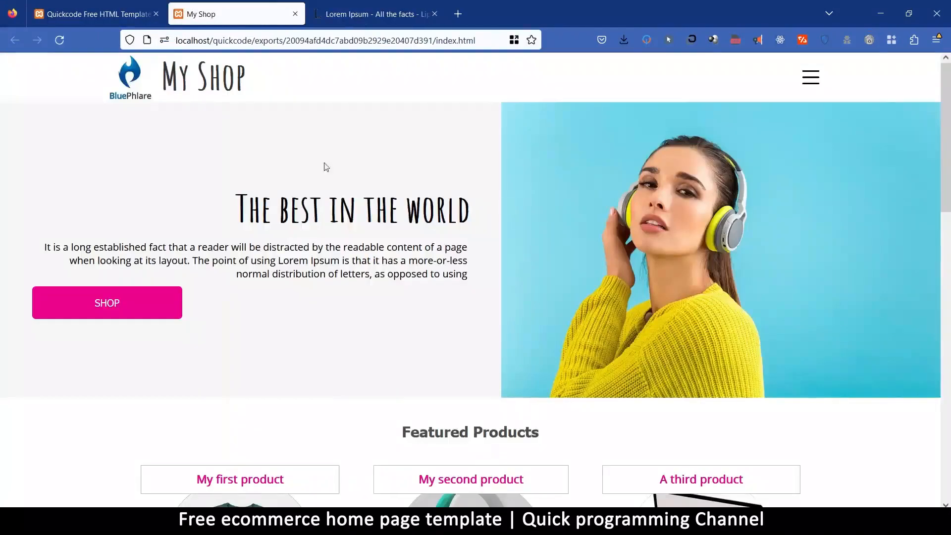
scroll(440, 174, "down", 7)
scroll(525, 230, "down", 6)
scroll(501, 138, "up", 3)
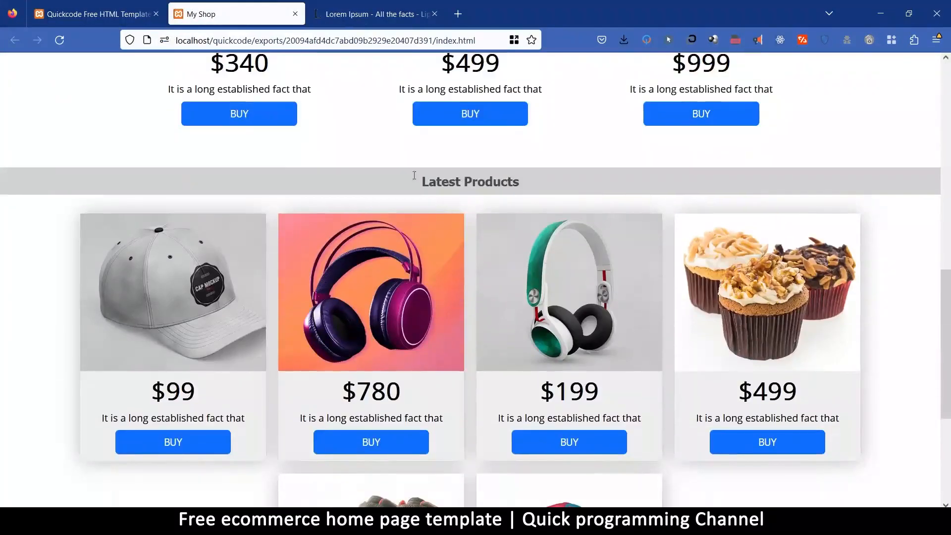
scroll(413, 268, "down", 5)
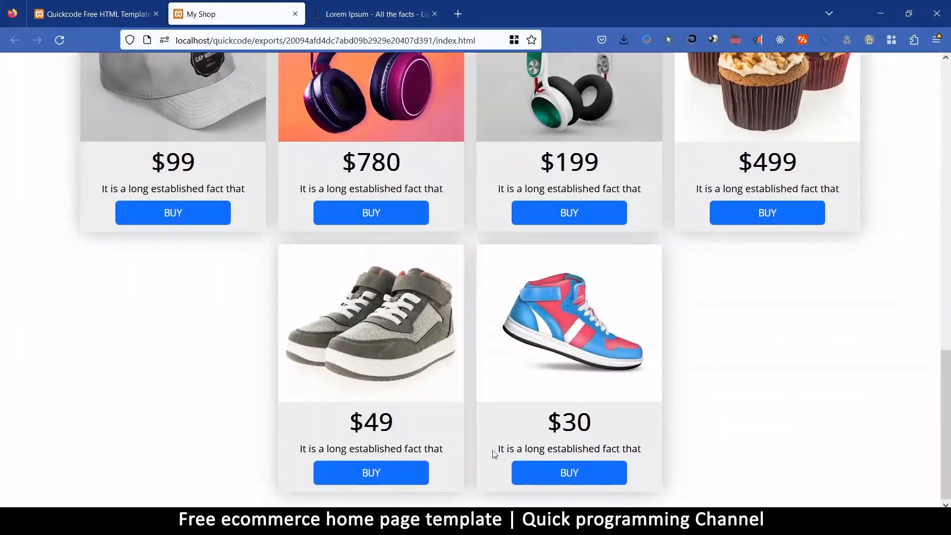
scroll(441, 368, "up", 4)
Return to the page editor and lighten the Latest Products bar's background color to #EFEFEFFF.
left_click(124, 15)
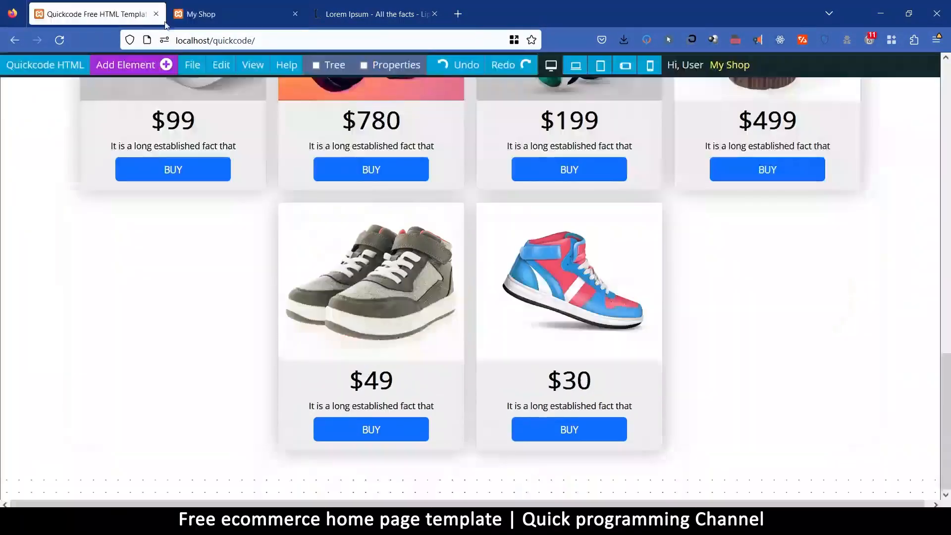
scroll(535, 268, "up", 5)
left_click(375, 229)
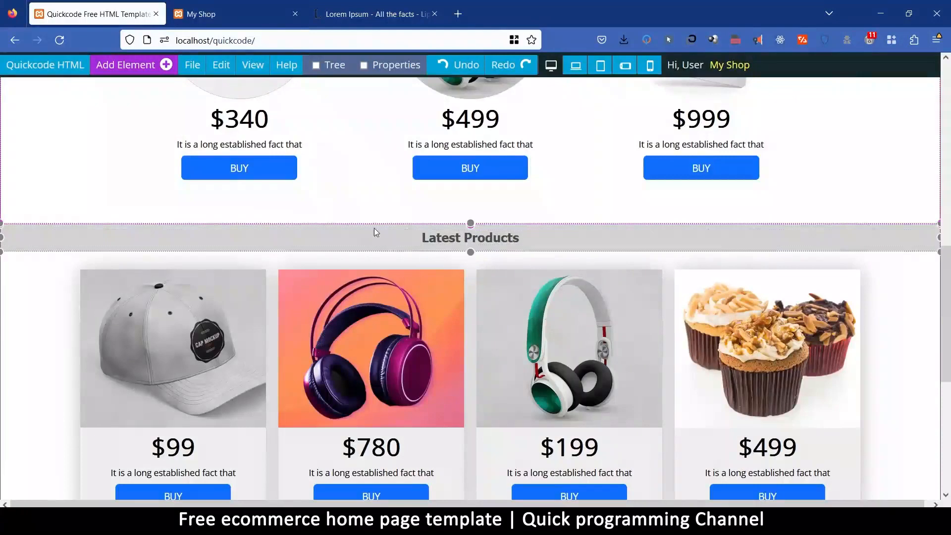
left_click(393, 66)
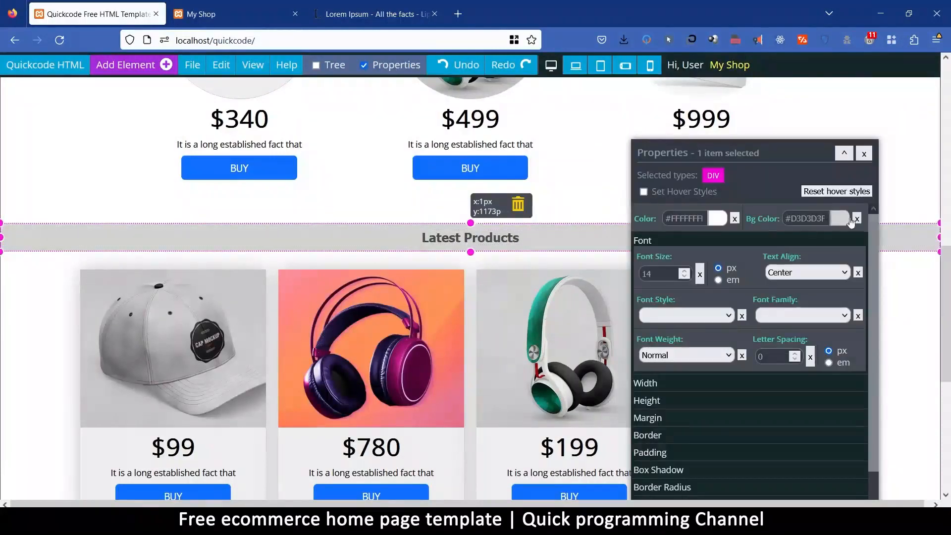
left_click(848, 220)
left_click_drag(914, 249, 915, 242)
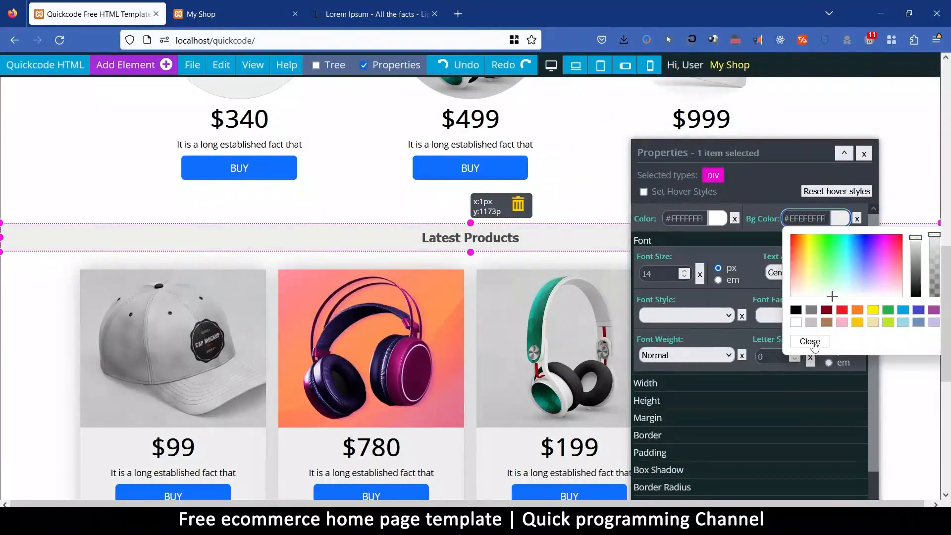
left_click(811, 341)
left_click(864, 154)
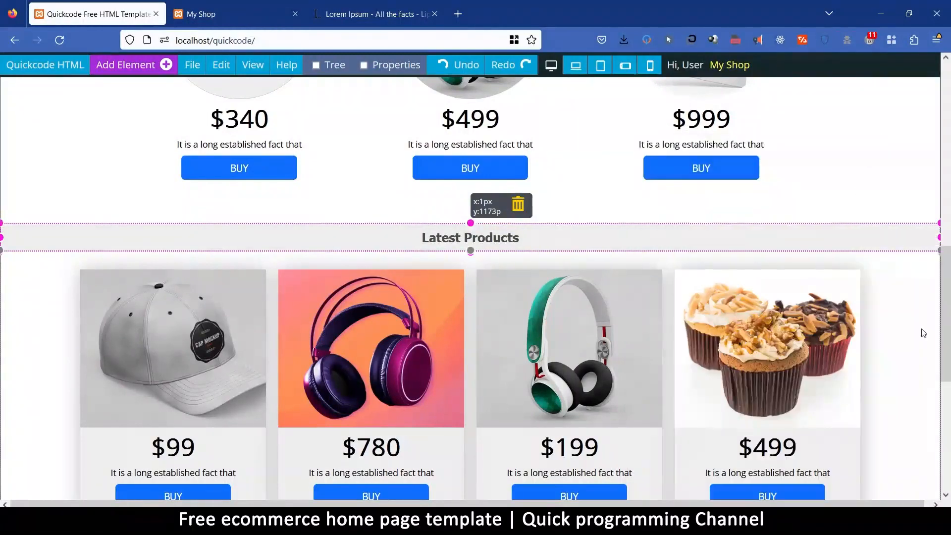
Add an empty Background section at the end of the page, below the last product row.
scroll(516, 343, "down", 6)
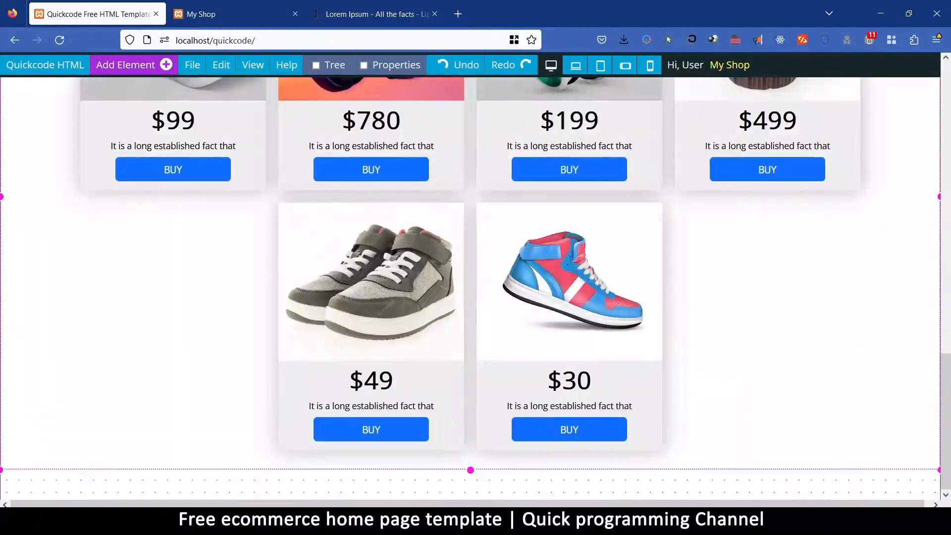
left_click(133, 65)
left_click(206, 256)
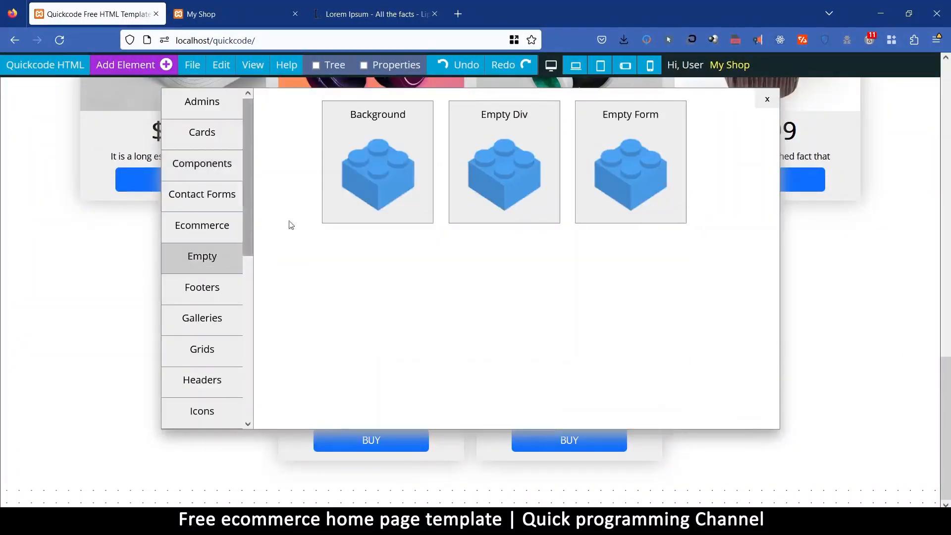
left_click(391, 115)
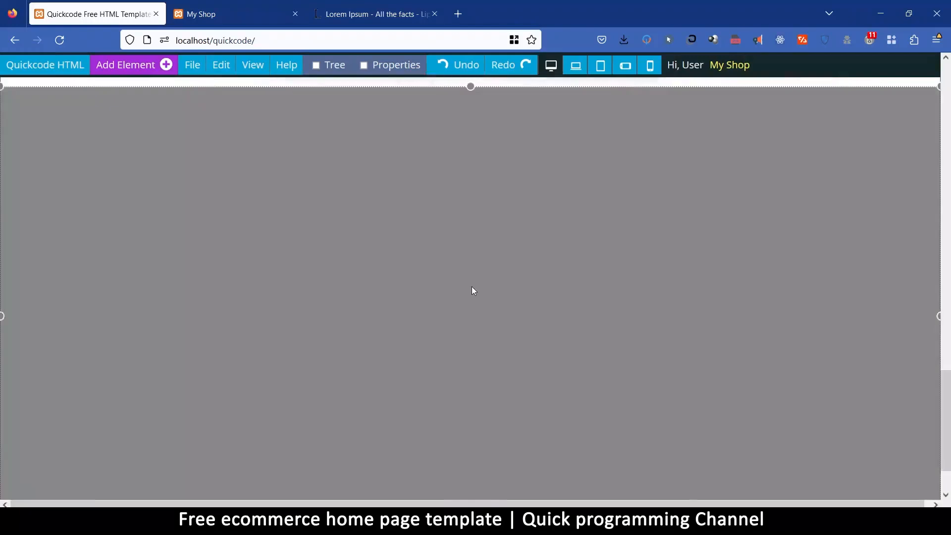
Insert a text div into the new grey section below the product grid and set the section's text alignment to Center.
scroll(471, 287, "up", 7)
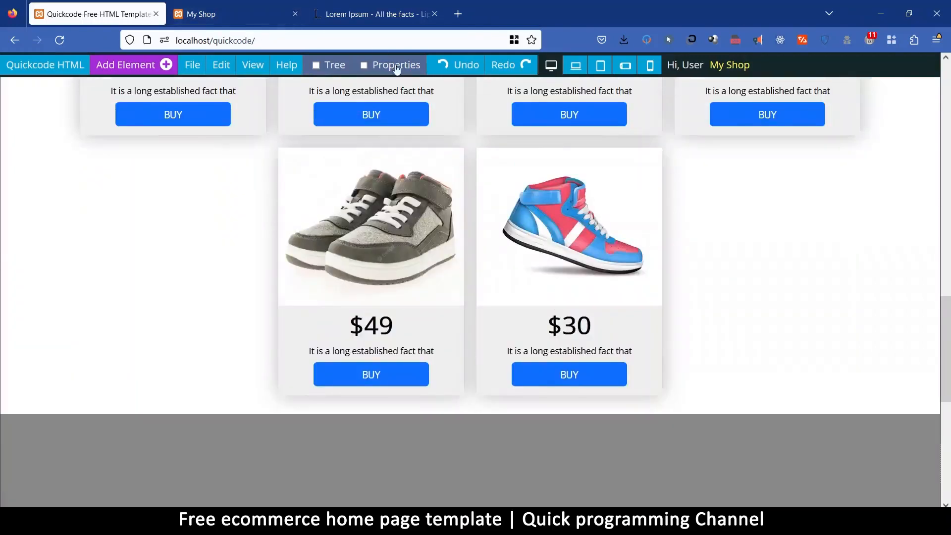
left_click(310, 447)
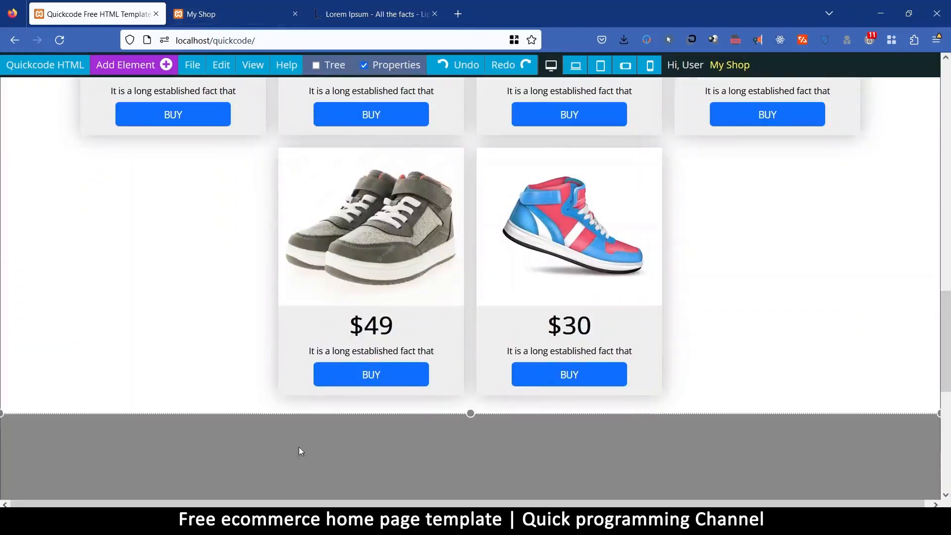
left_click(149, 65)
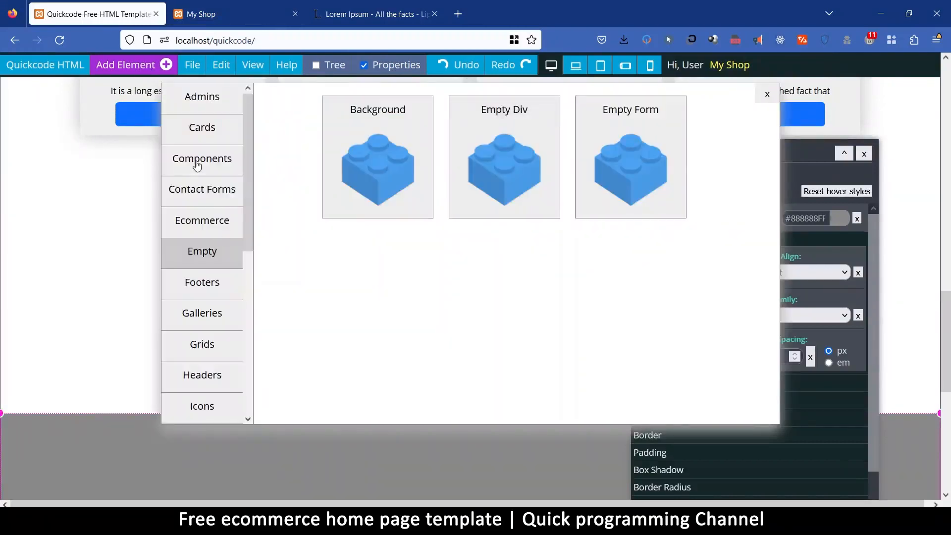
left_click(197, 164)
left_click(515, 117)
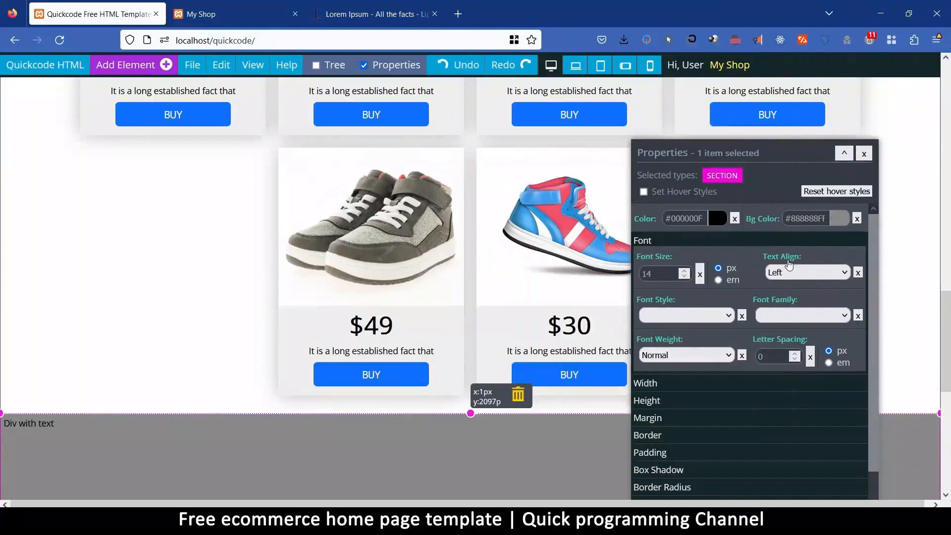
left_click(791, 272)
left_click(792, 305)
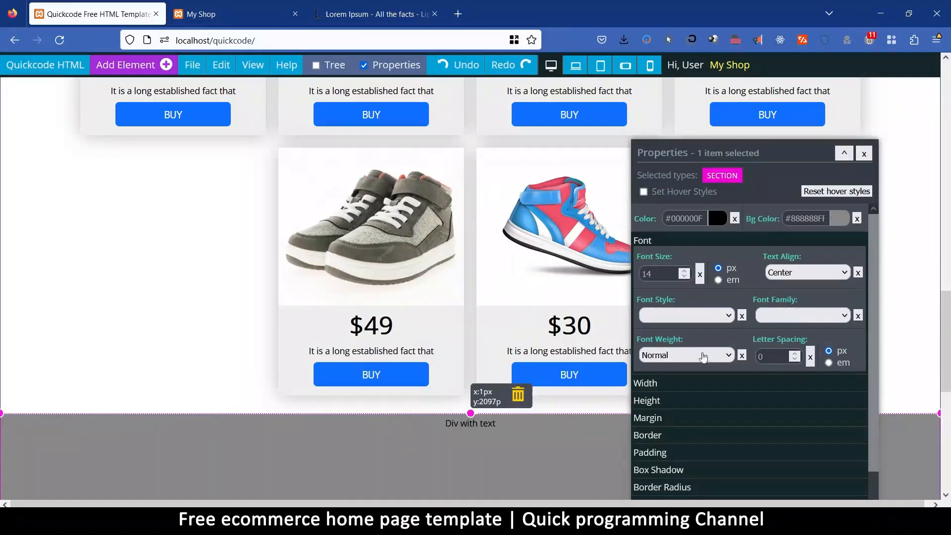
Set the grey section's padding to 20 px and clear its fixed height.
left_click(665, 455)
left_click(659, 361)
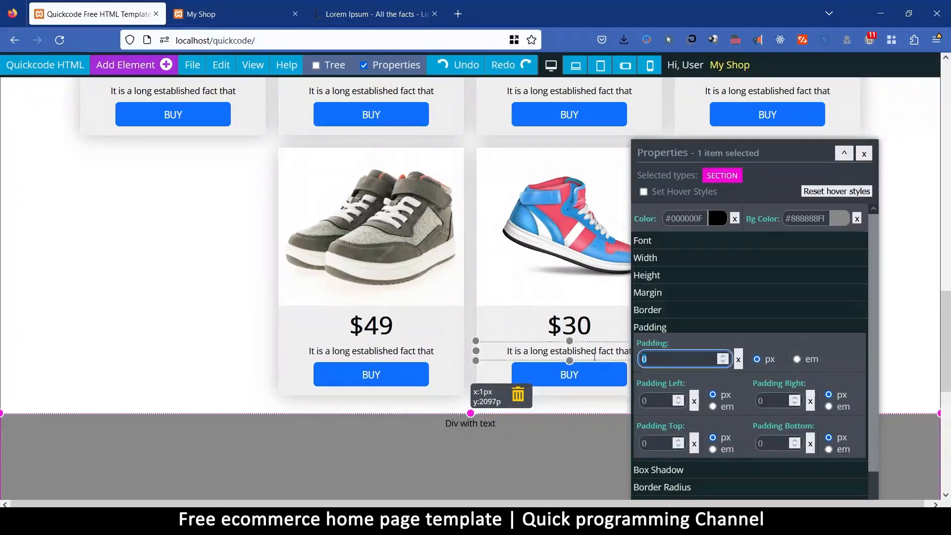
type("20")
left_click(659, 277)
left_click(740, 309)
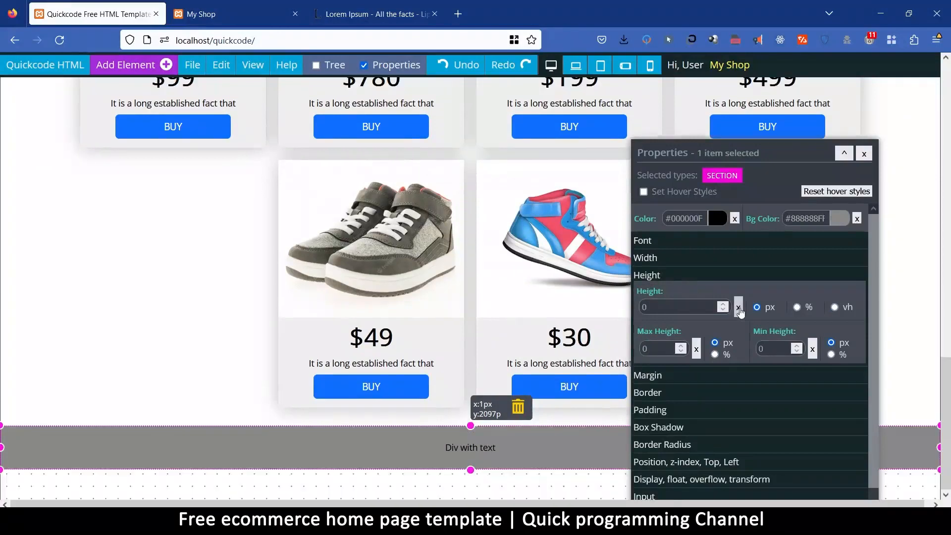
Open the grey section's background color value for editing.
left_click(837, 219)
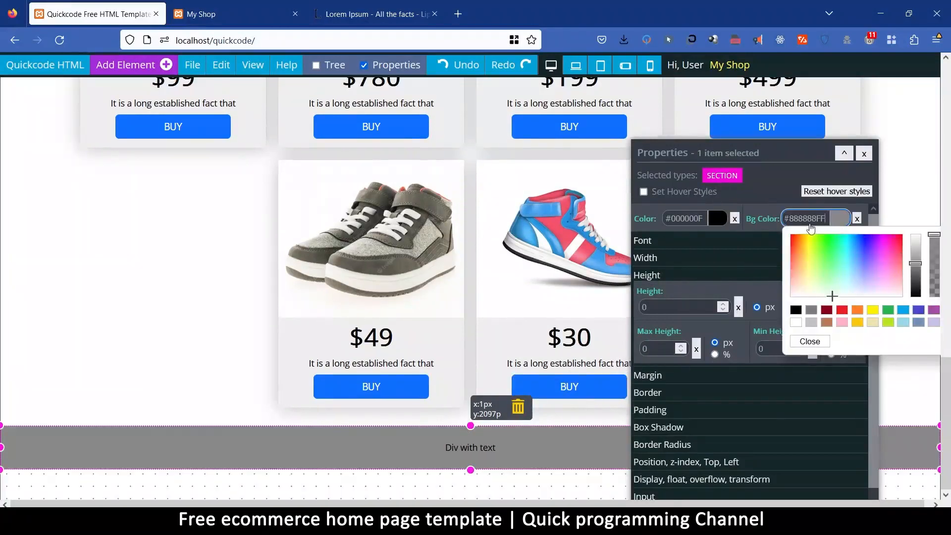
triple_click(810, 220)
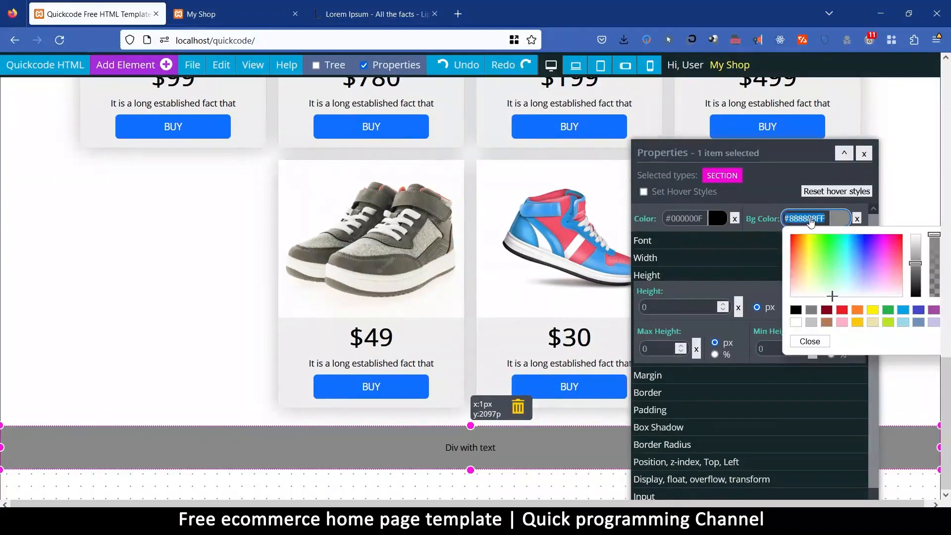